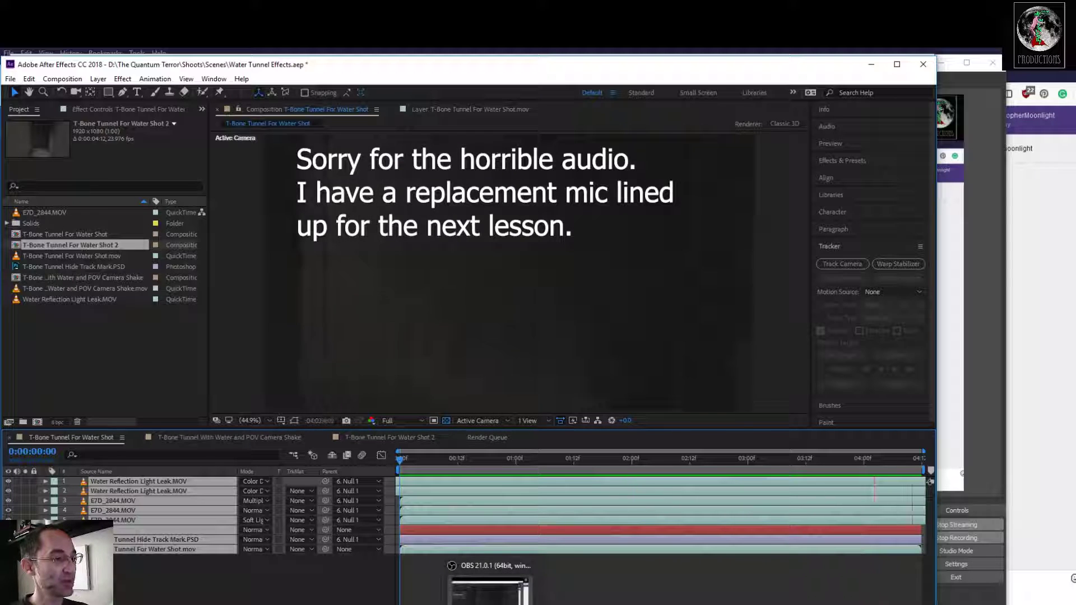
{"action": "left_click", "coordinate": [487, 583]}
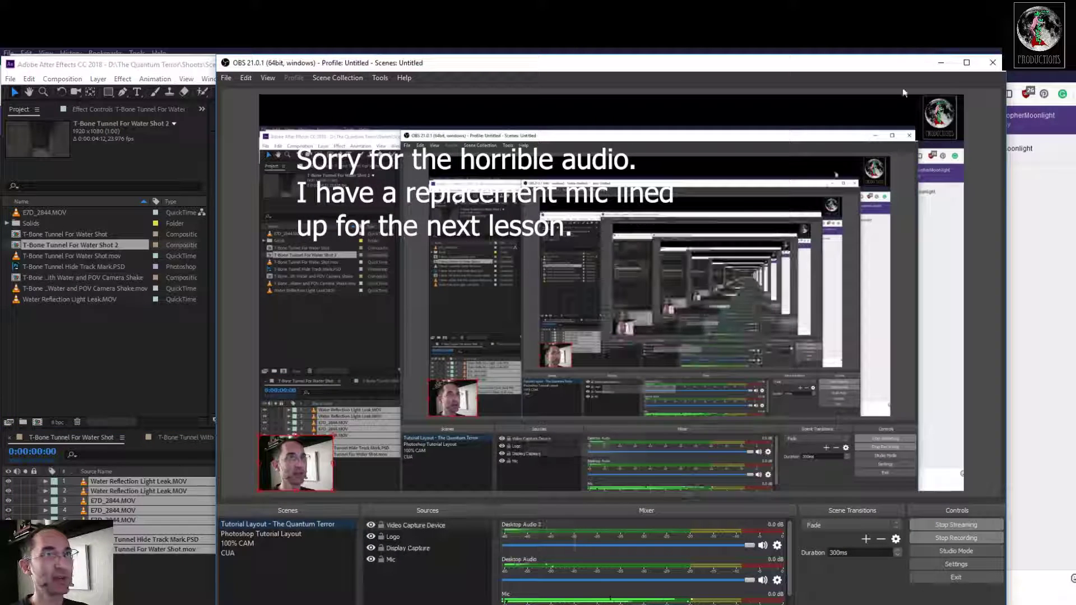
{"action": "left_click", "coordinate": [941, 62]}
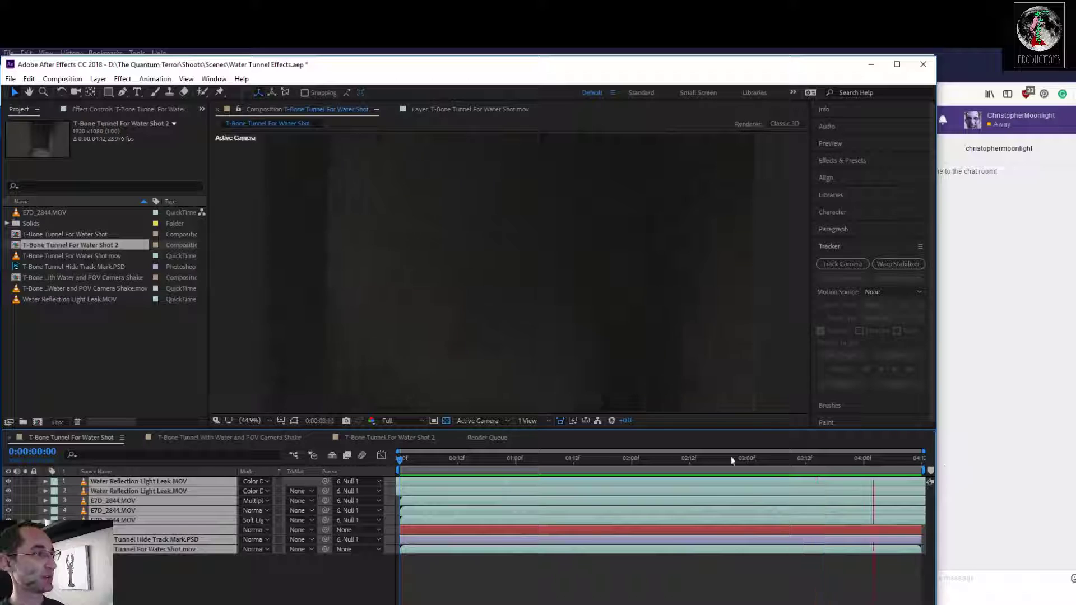
Play back the T-Bone Tunnel For Water Shot 2 and T-Bone Tunnel For Water Shot compositions to compare the raw and finished shots
{"action": "left_click", "coordinate": [374, 438]}
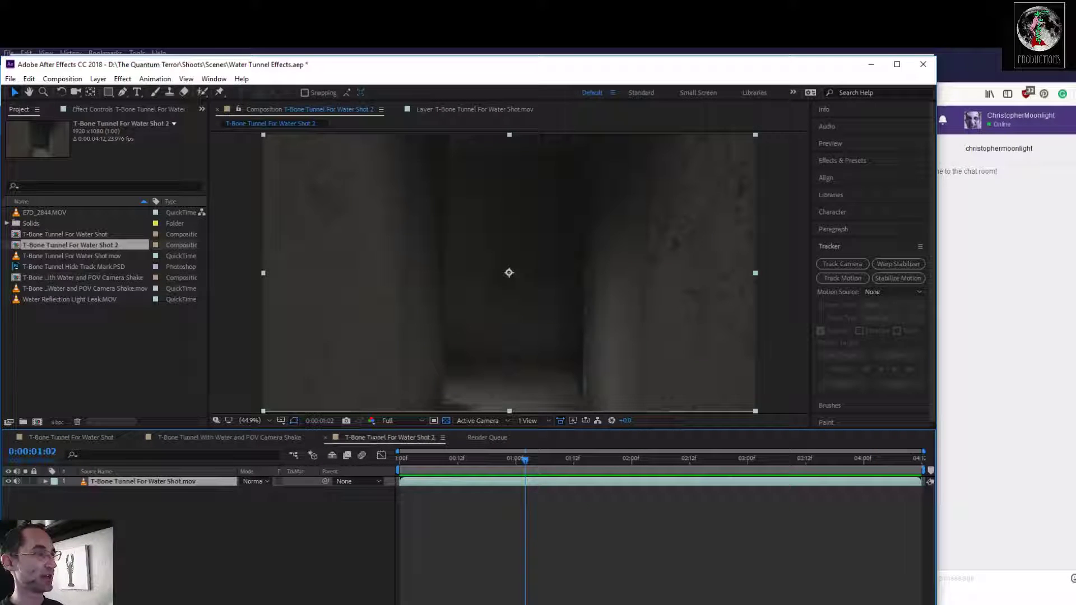
{"action": "key", "text": "space"}
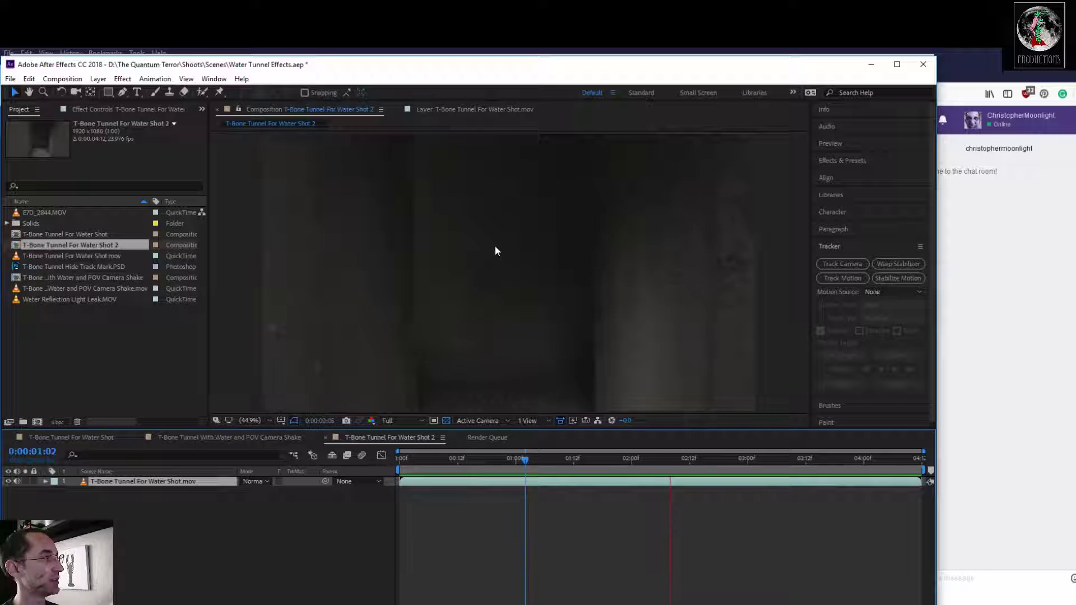
{"action": "left_click", "coordinate": [88, 437]}
{"action": "key", "text": "space"}
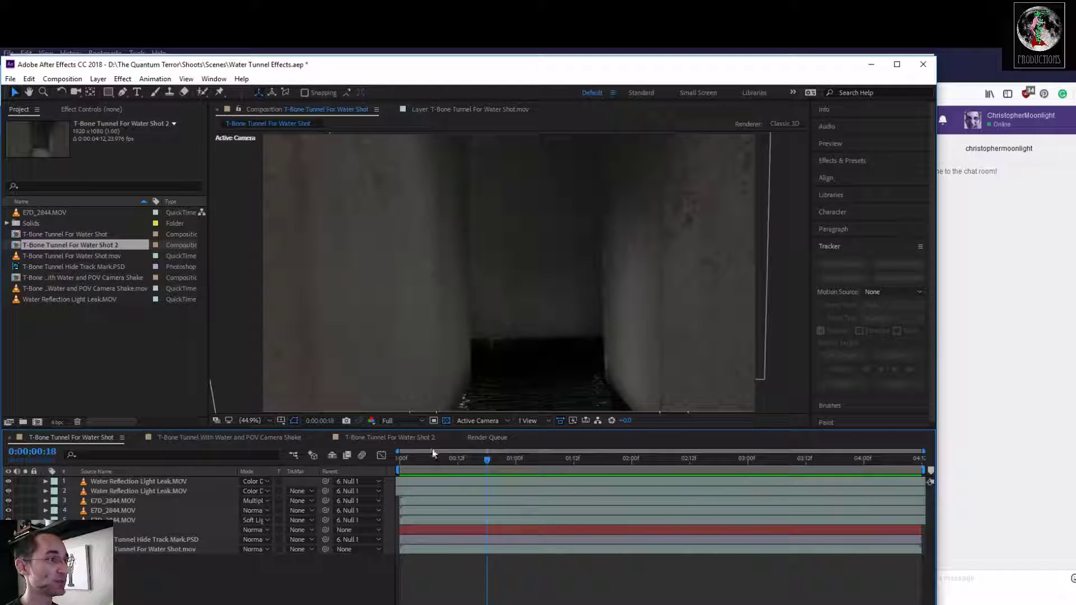
Go to the first frame of the T-Bone Tunnel For Water Shot 2 composition and add a null object
{"action": "left_click", "coordinate": [480, 438]}
{"action": "left_click", "coordinate": [391, 438]}
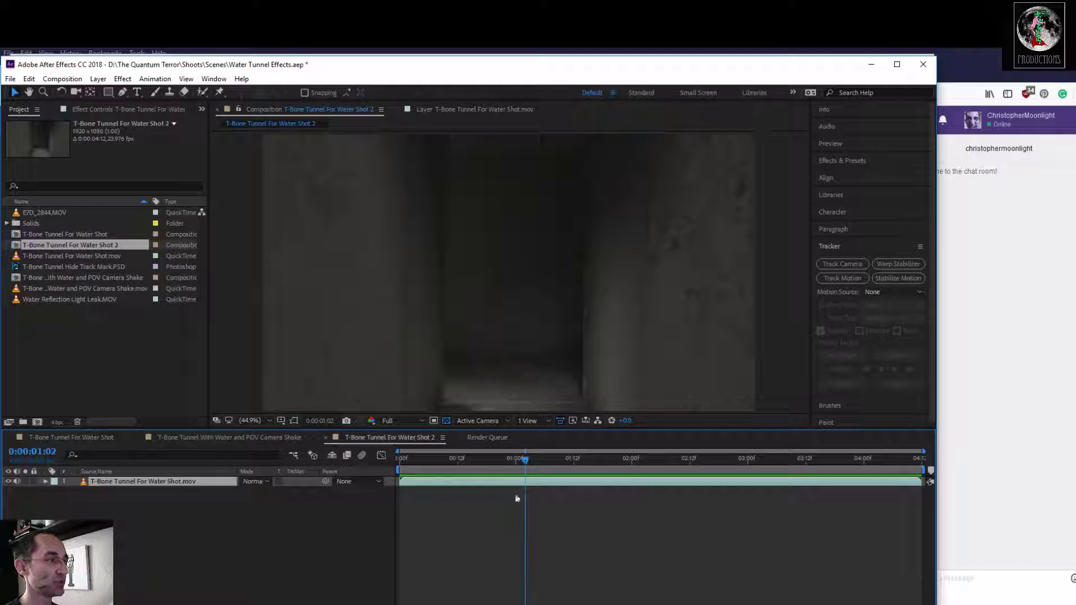
{"action": "left_click_drag", "start_coordinate": [526, 458], "coordinate": [399, 455]}
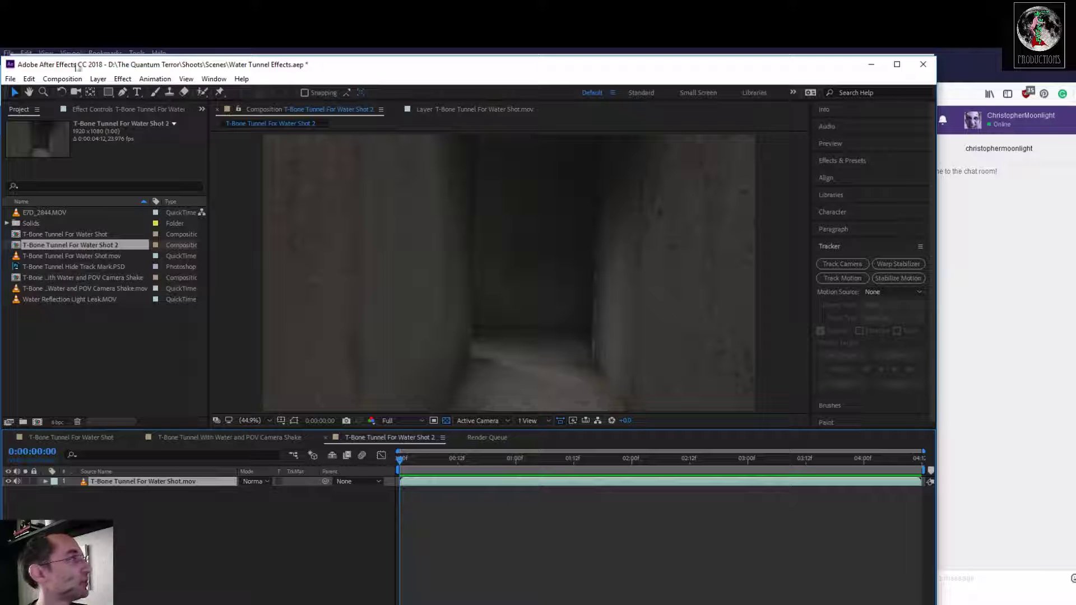
{"action": "left_click", "coordinate": [122, 79]}
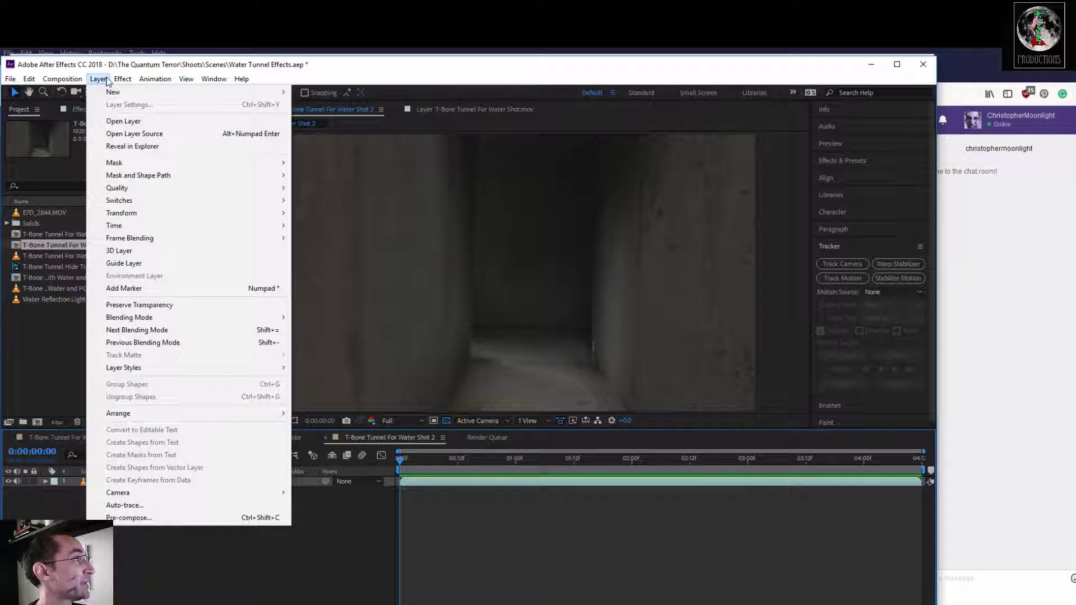
{"action": "mouse_move", "coordinate": [114, 86]}
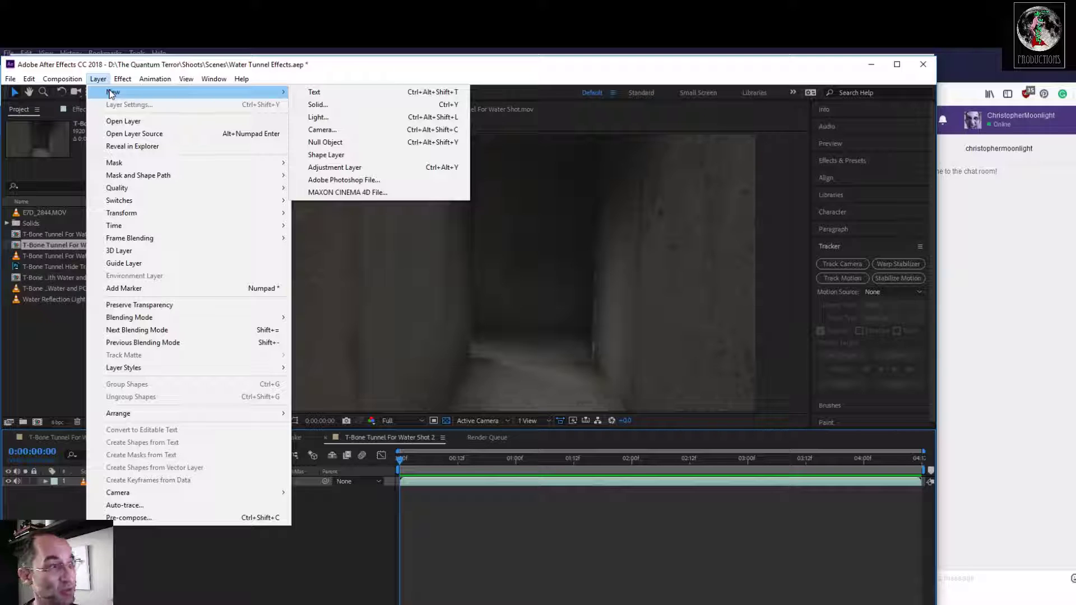
{"action": "left_click", "coordinate": [325, 141]}
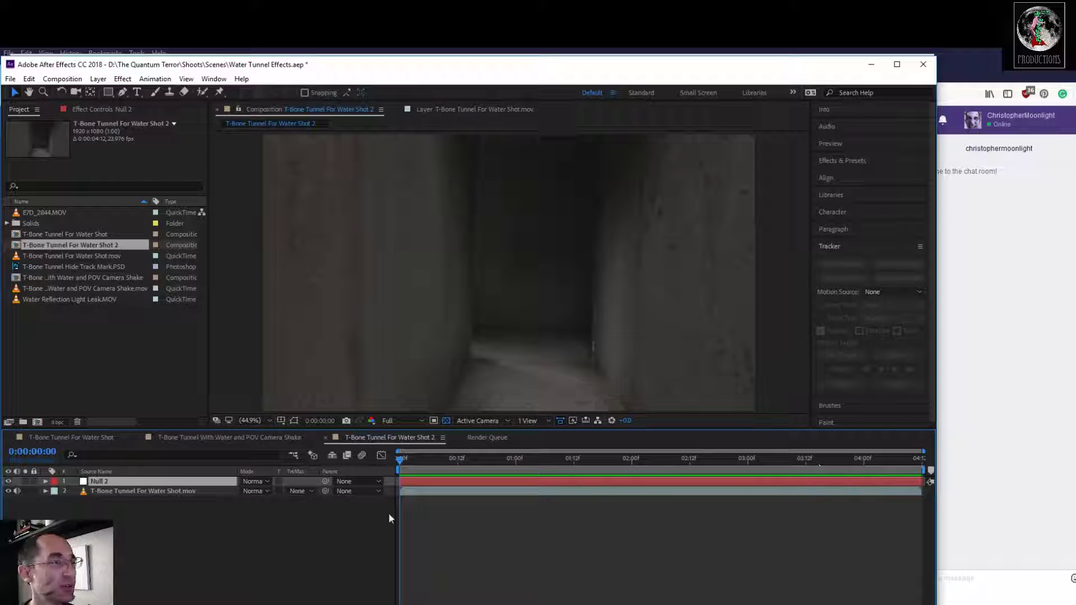
Start motion tracking on the T-Bone Tunnel For Water Shot.mov layer with Position, Rotation and Scale enabled
{"action": "left_click", "coordinate": [203, 493]}
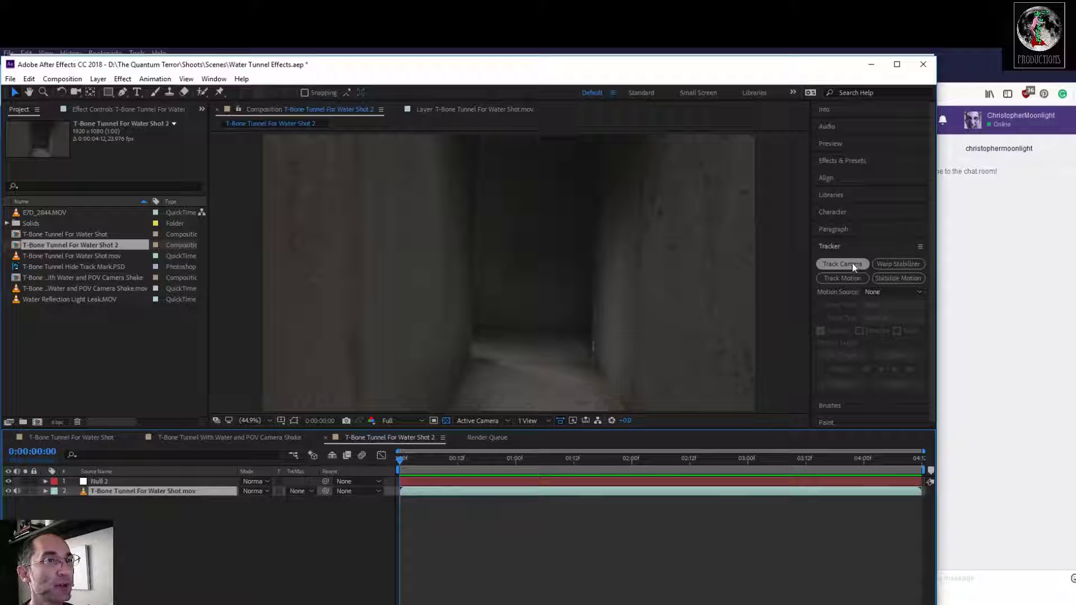
{"action": "left_click", "coordinate": [843, 278]}
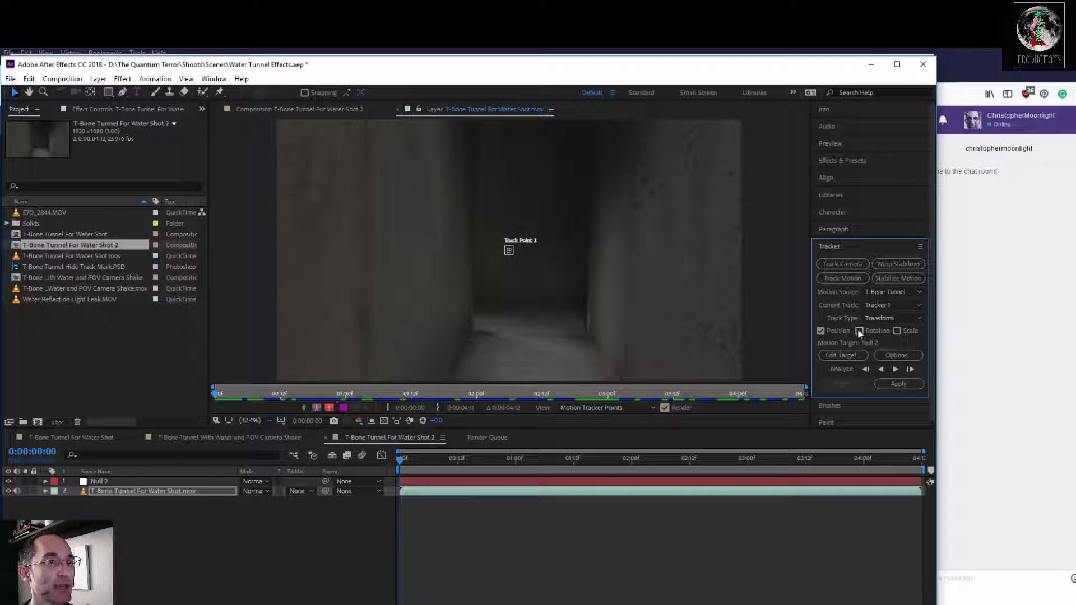
{"action": "left_click", "coordinate": [859, 331]}
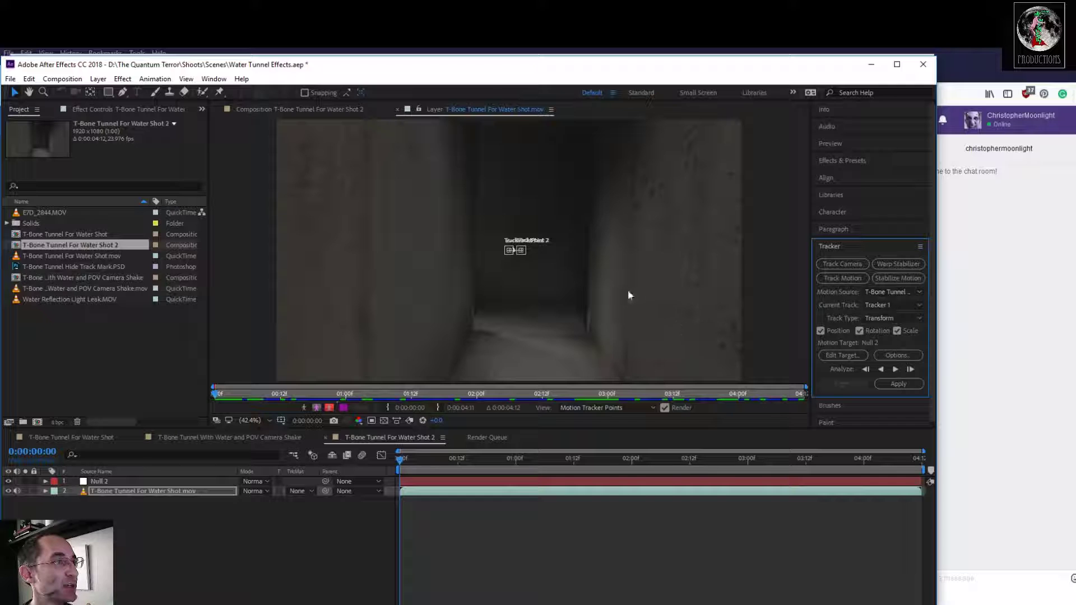
Place Track Point 1 and Track Point 2 on the tunnel's dark end wall and enlarge their search regions
{"action": "key", "text": "period"}
{"action": "key", "text": "period"}
{"action": "key", "text": "period"}
{"action": "key", "text": "period"}
{"action": "key", "text": "period"}
{"action": "key", "text": "period"}
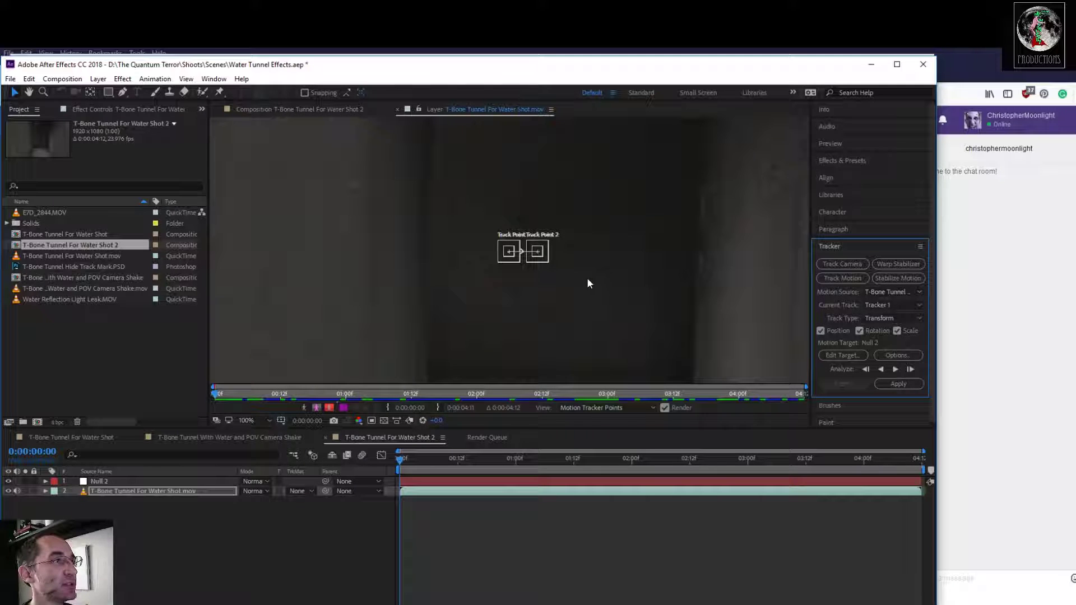
{"action": "left_click_drag", "start_coordinate": [519, 263], "coordinate": [520, 295]}
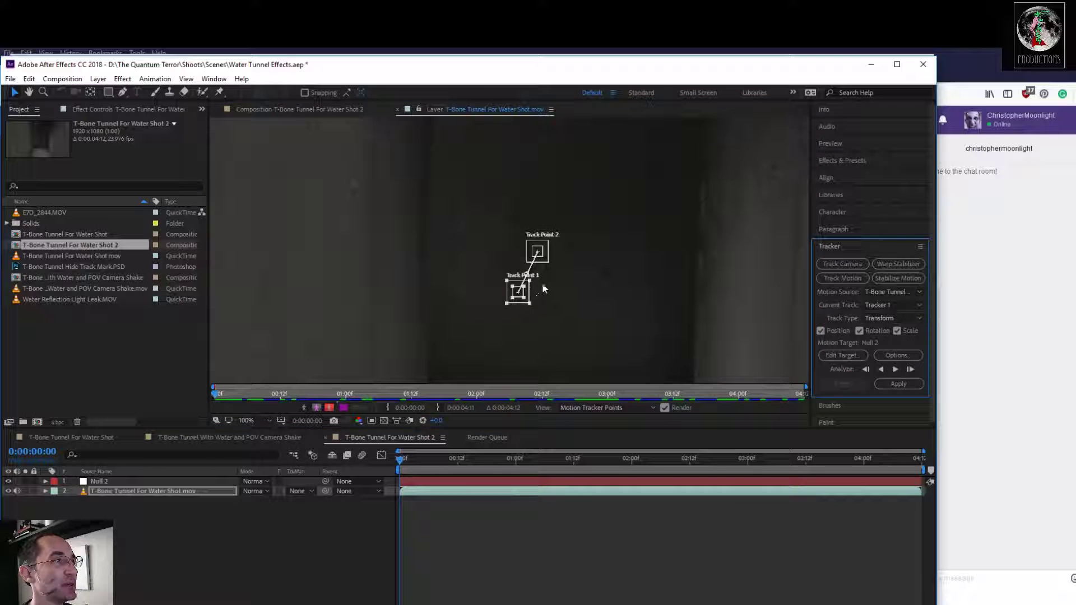
{"action": "left_click", "coordinate": [602, 278]}
{"action": "left_click", "coordinate": [612, 284]}
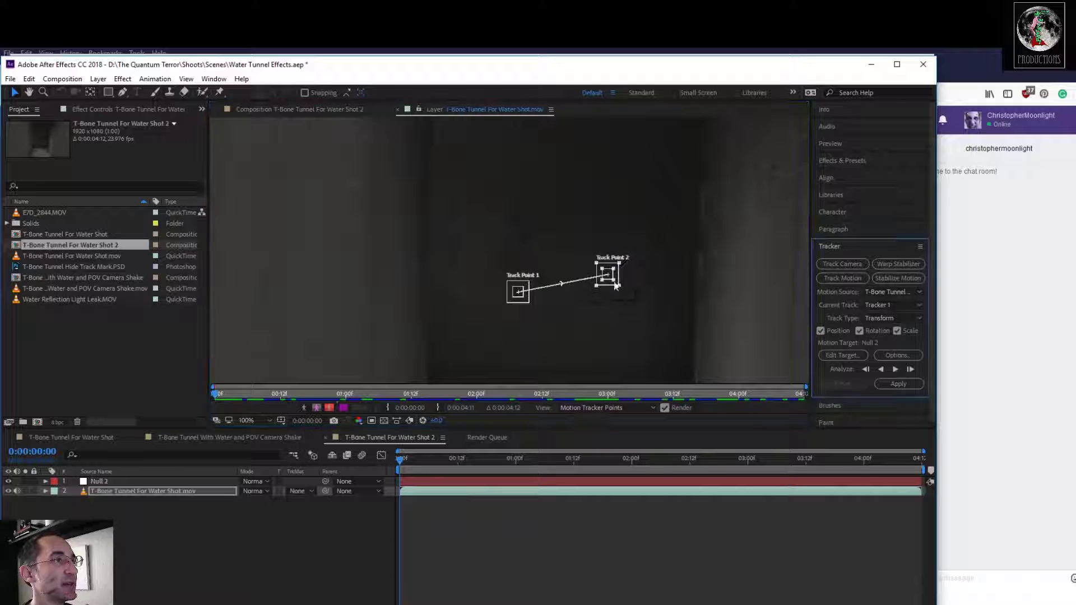
{"action": "left_click_drag", "start_coordinate": [619, 290], "coordinate": [623, 292]}
{"action": "left_click", "coordinate": [529, 301]}
{"action": "left_click_drag", "start_coordinate": [529, 304], "coordinate": [534, 309]}
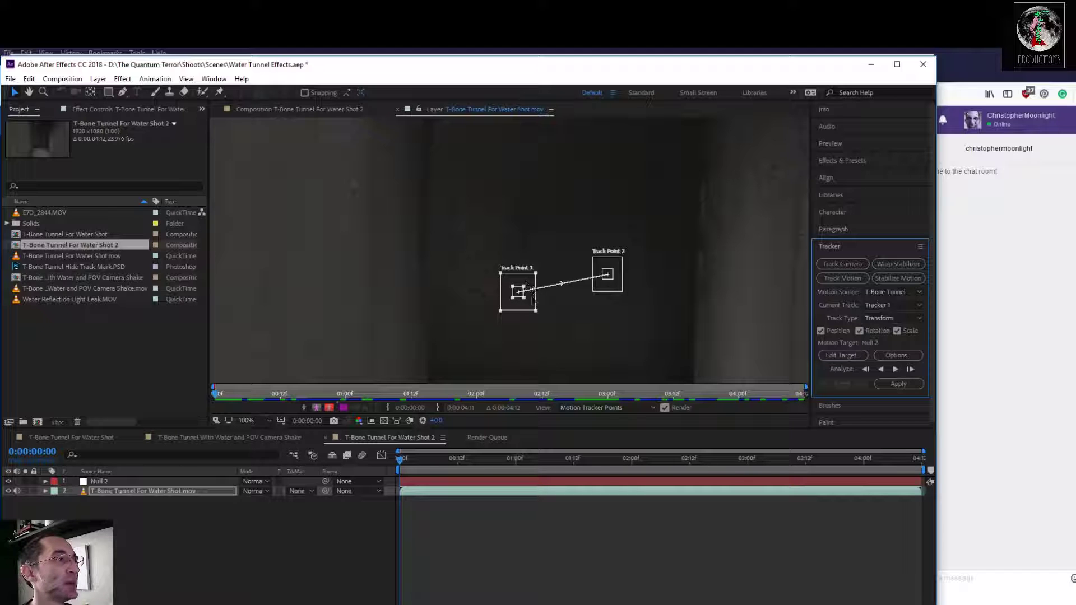
{"action": "left_click", "coordinate": [525, 301]}
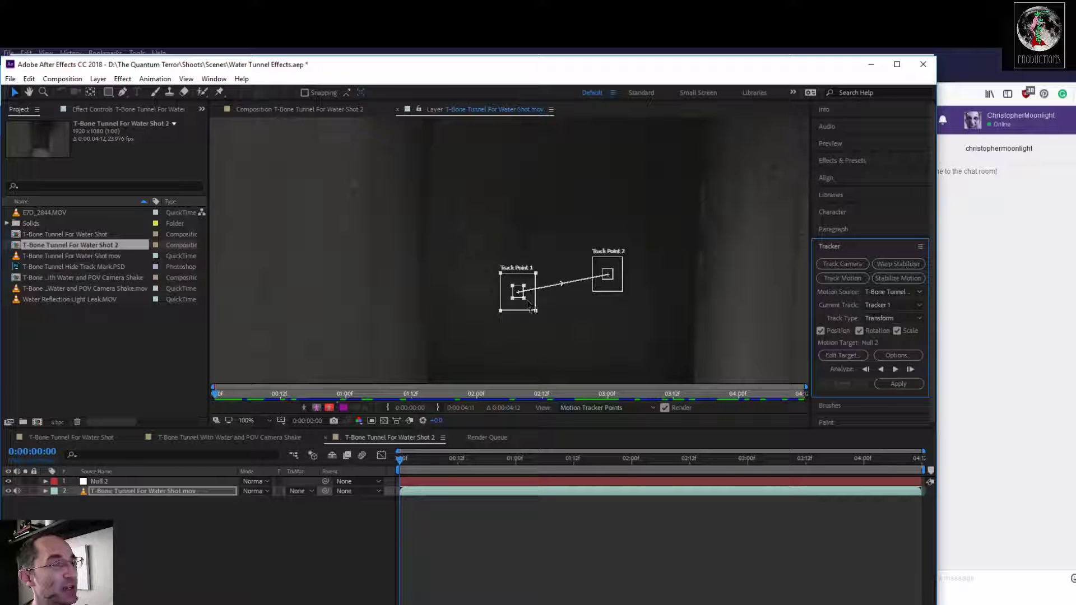
Analyze the two track points forward through the clip and reset the tracker
{"action": "scroll", "coordinate": [584, 282], "scroll_direction": "down", "scroll_amount": 4}
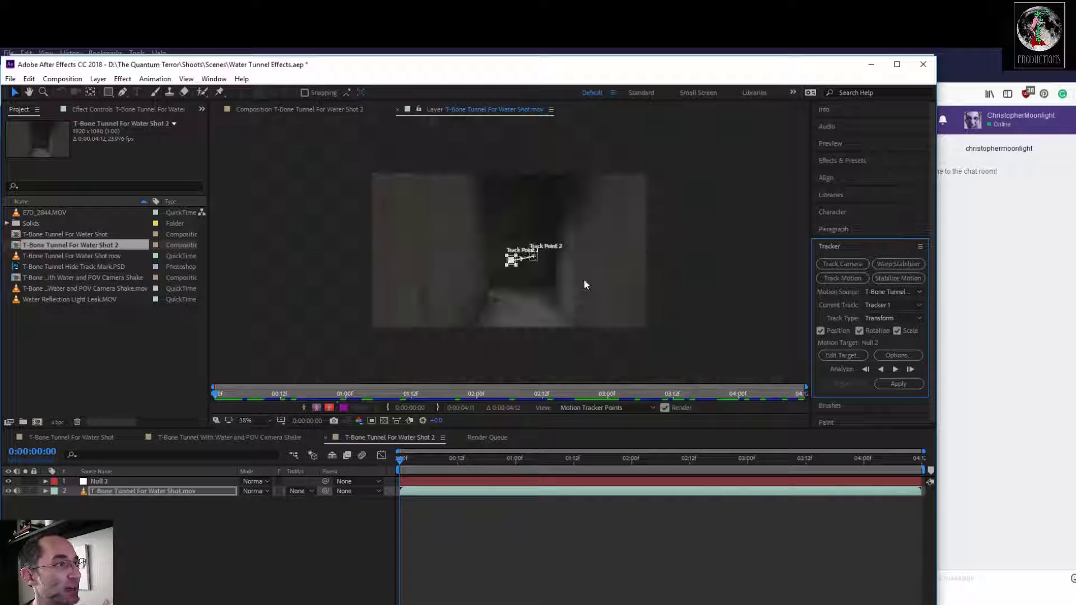
{"action": "scroll", "coordinate": [583, 282], "scroll_direction": "up", "scroll_amount": 2}
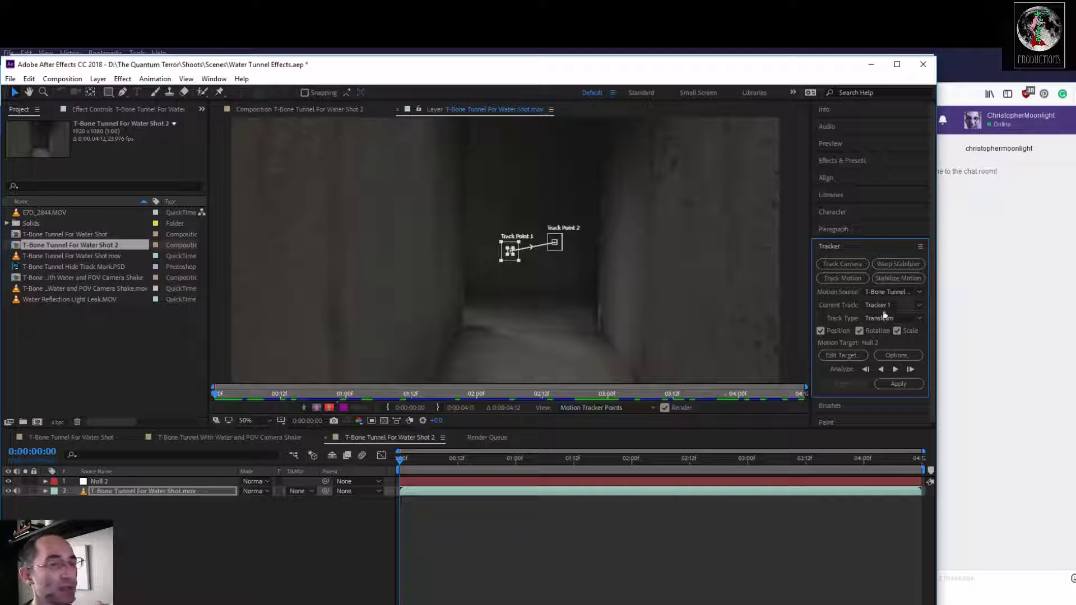
{"action": "left_click", "coordinate": [894, 370]}
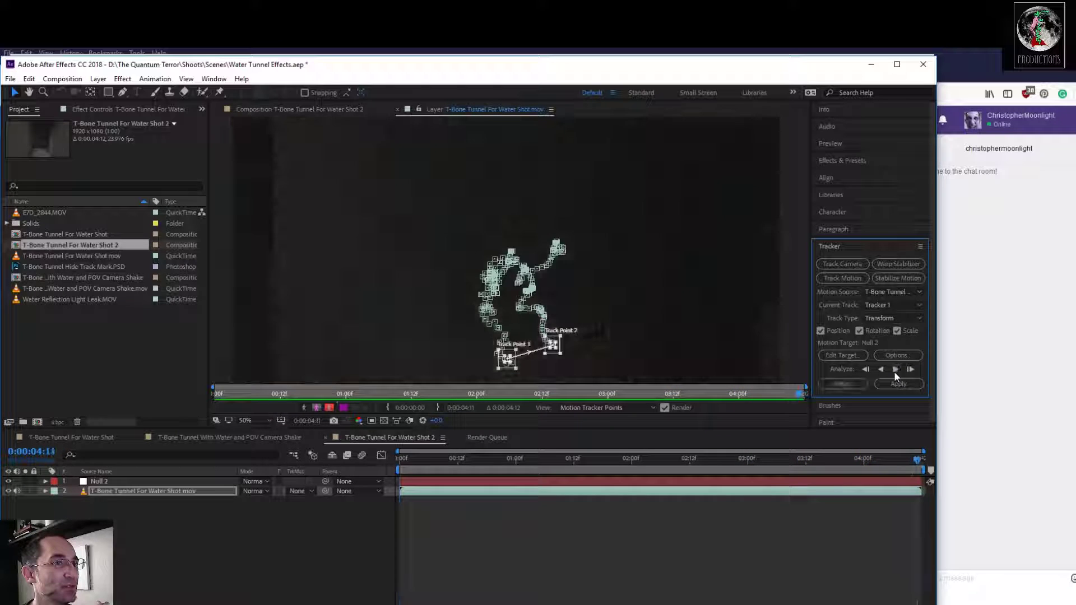
{"action": "left_click", "coordinate": [836, 384]}
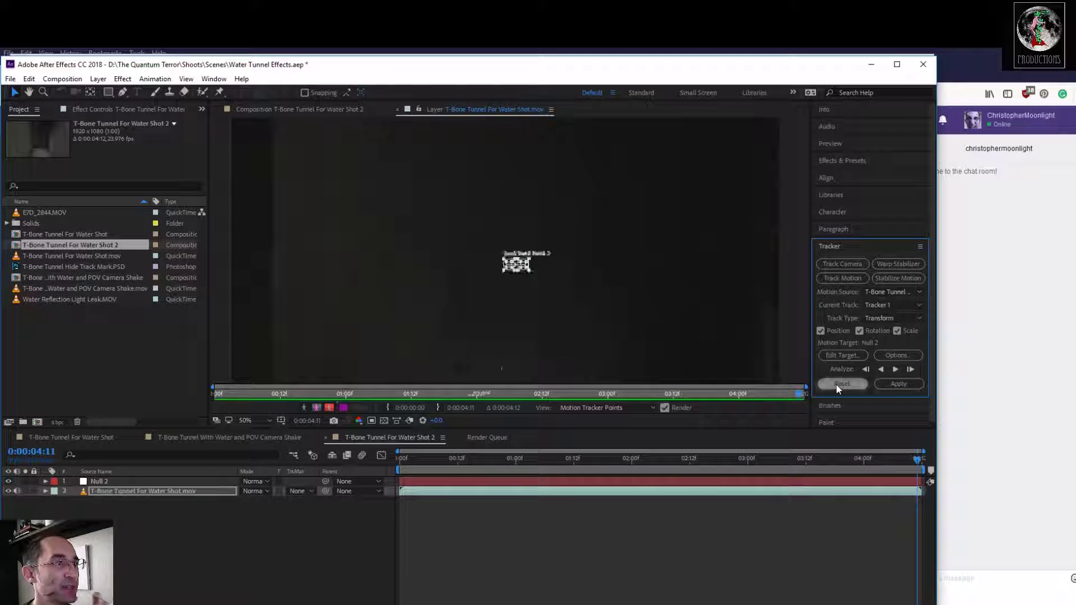
From the first frame, place both track points higher on the tunnel's end wall, spaced apart, with enlarged search regions
{"action": "left_click_drag", "start_coordinate": [701, 458], "coordinate": [374, 464]}
{"action": "scroll", "coordinate": [551, 305], "scroll_direction": "up", "scroll_amount": 2}
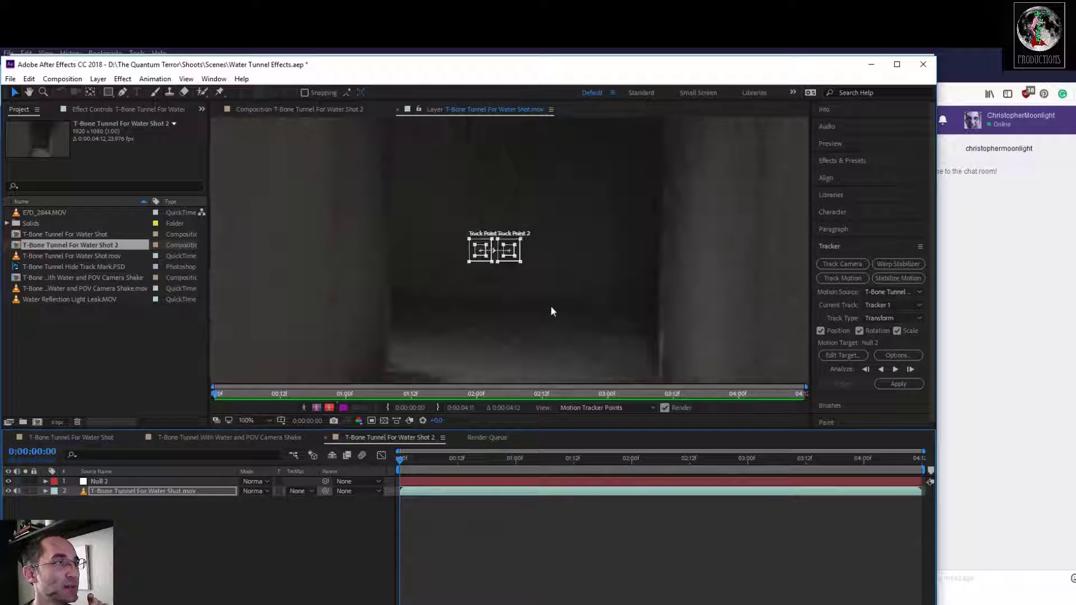
{"action": "mouse_move", "coordinate": [516, 260]}
{"action": "left_mouse_down"}
{"action": "mouse_move", "coordinate": [569, 240]}
{"action": "mouse_move", "coordinate": [557, 216]}
{"action": "mouse_move", "coordinate": [577, 241]}
{"action": "mouse_move", "coordinate": [572, 210]}
{"action": "left_mouse_up"}
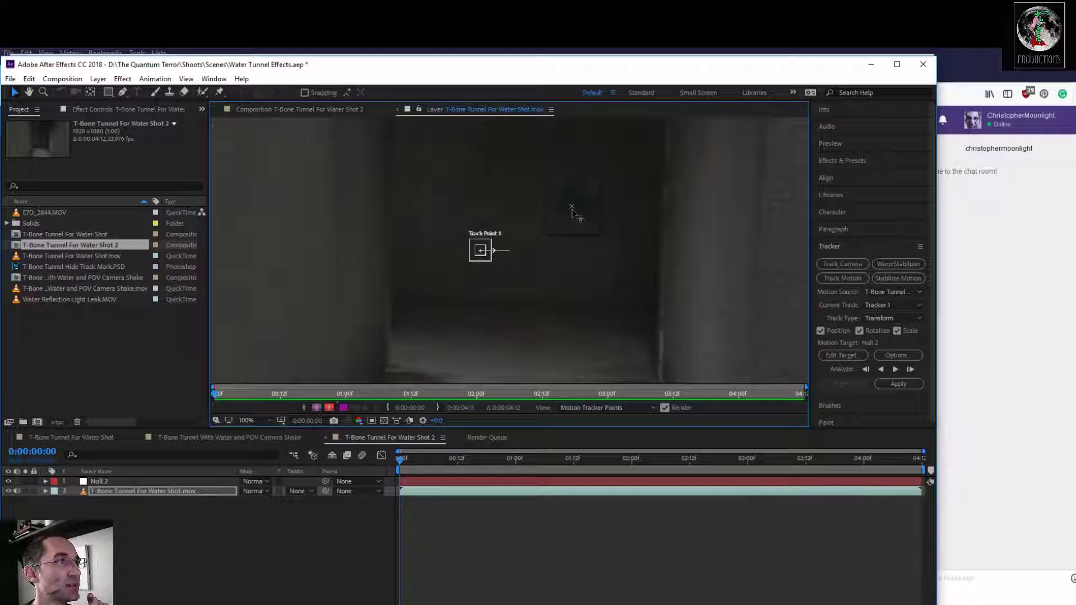
{"action": "left_click_drag", "start_coordinate": [572, 211], "coordinate": [573, 210]}
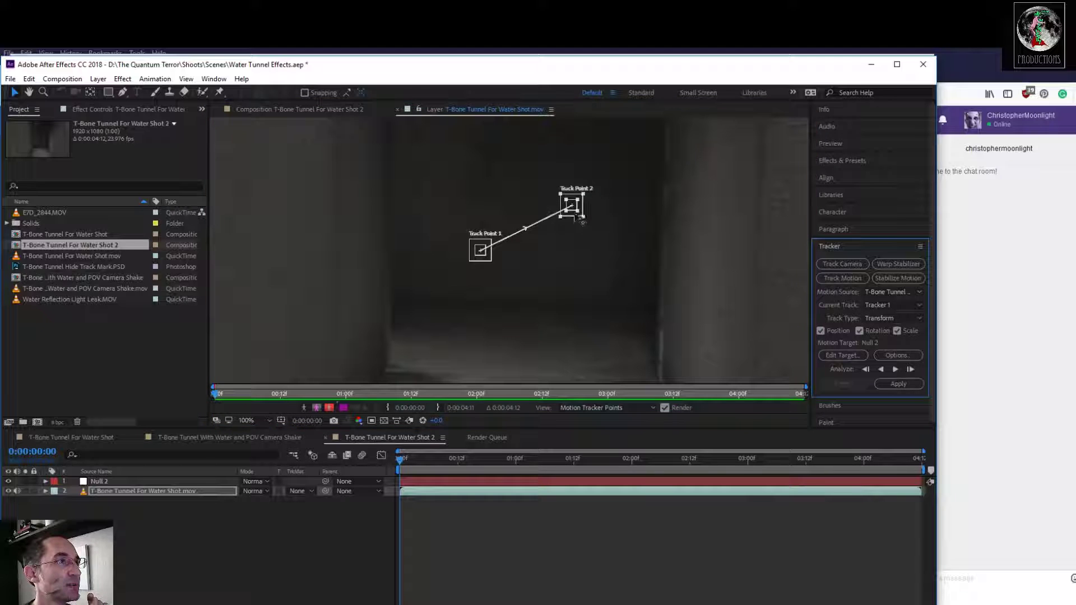
{"action": "left_click_drag", "start_coordinate": [584, 217], "coordinate": [588, 221]}
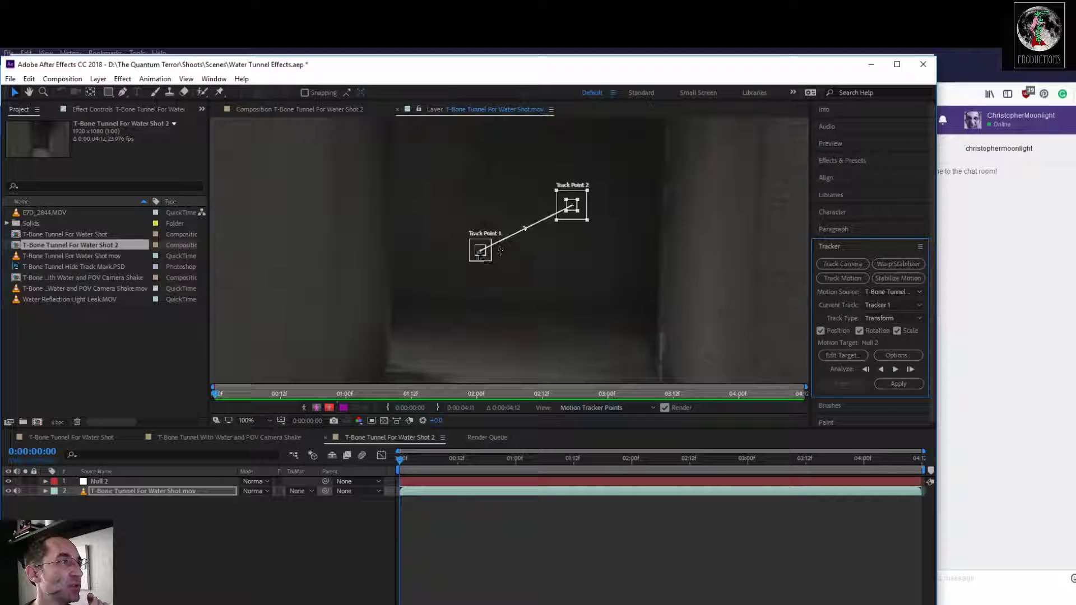
{"action": "left_click_drag", "start_coordinate": [485, 253], "coordinate": [485, 227]}
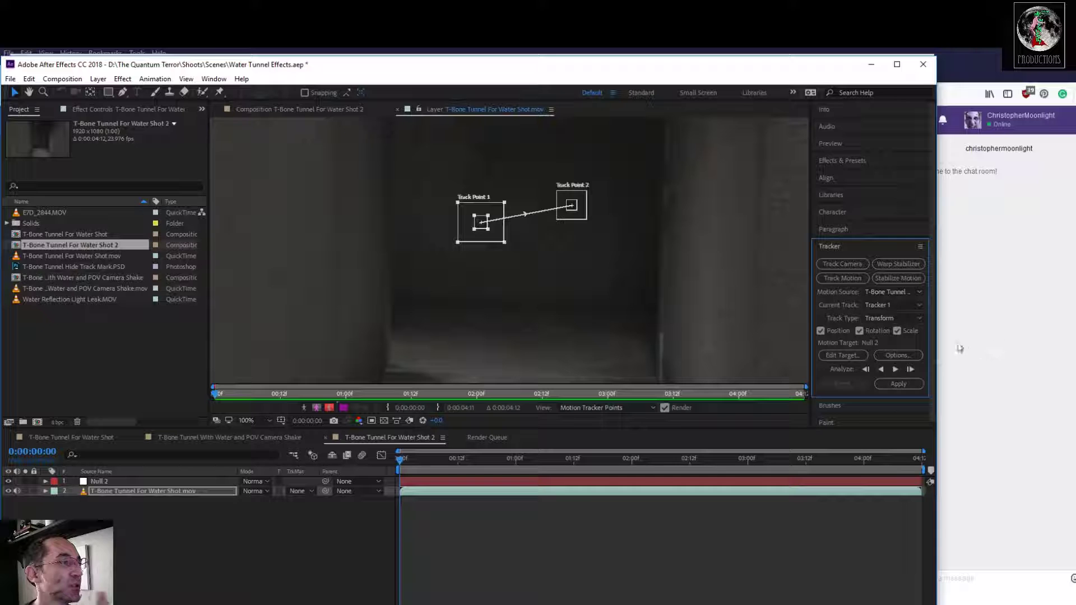
Analyze the track forward through the whole clip, return to the first frame and set Null 2 as the motion target
{"action": "left_click", "coordinate": [894, 370]}
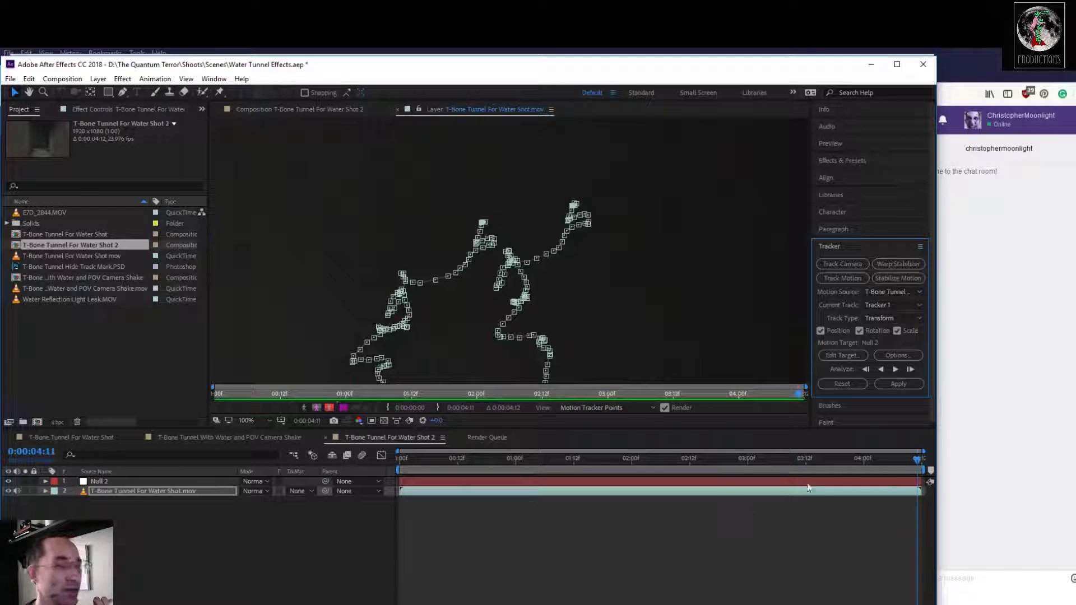
{"action": "left_click_drag", "start_coordinate": [915, 461], "coordinate": [360, 509]}
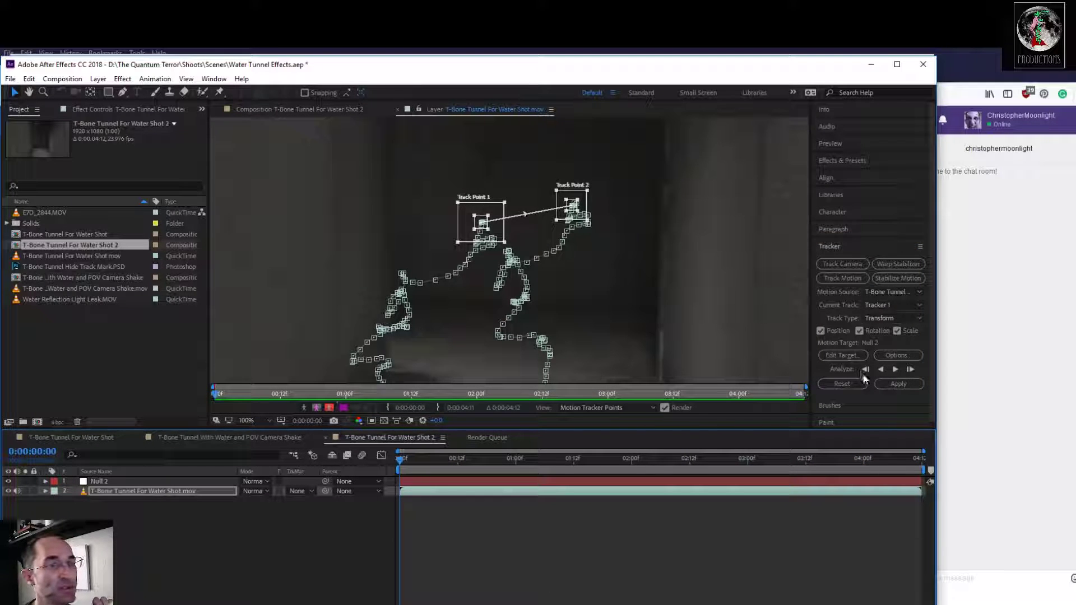
{"action": "left_click", "coordinate": [844, 357]}
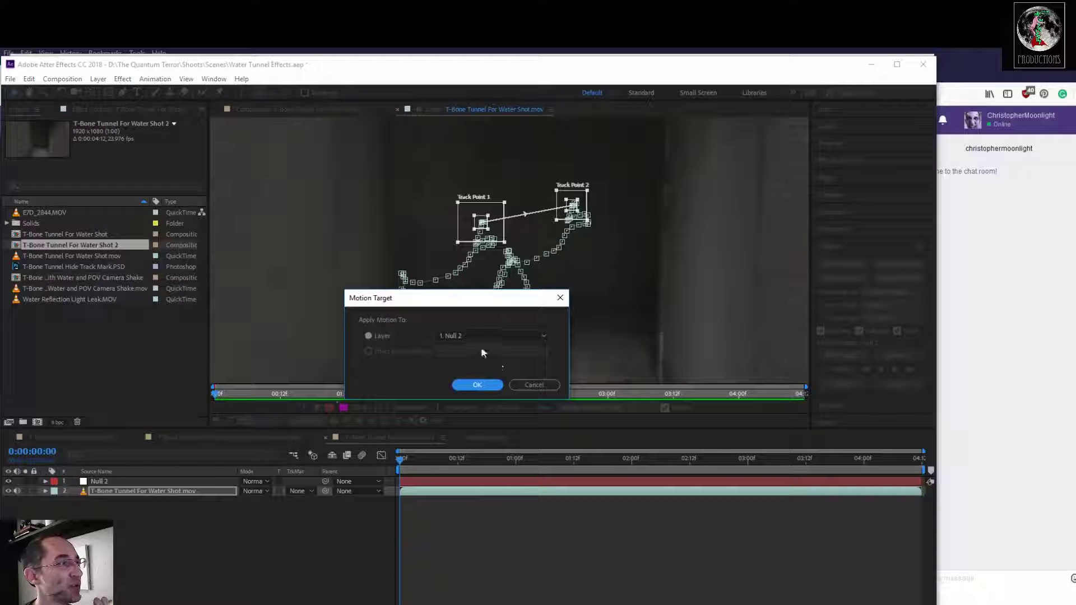
{"action": "left_click", "coordinate": [483, 386]}
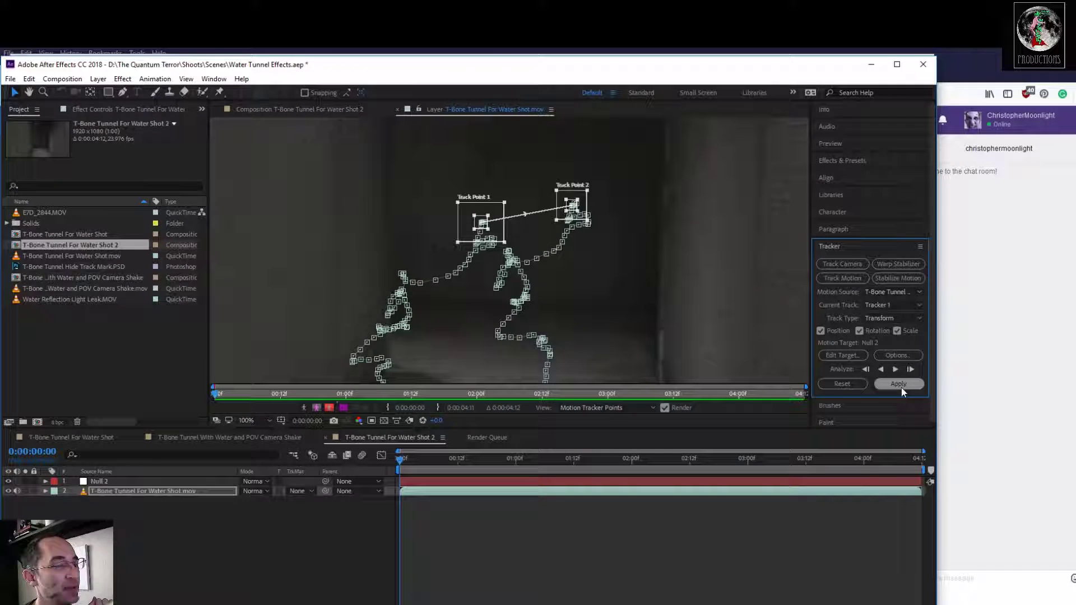
Apply the tracking data to the null in the X and Y dimensions and collapse the expanded layer properties
{"action": "left_click", "coordinate": [902, 387]}
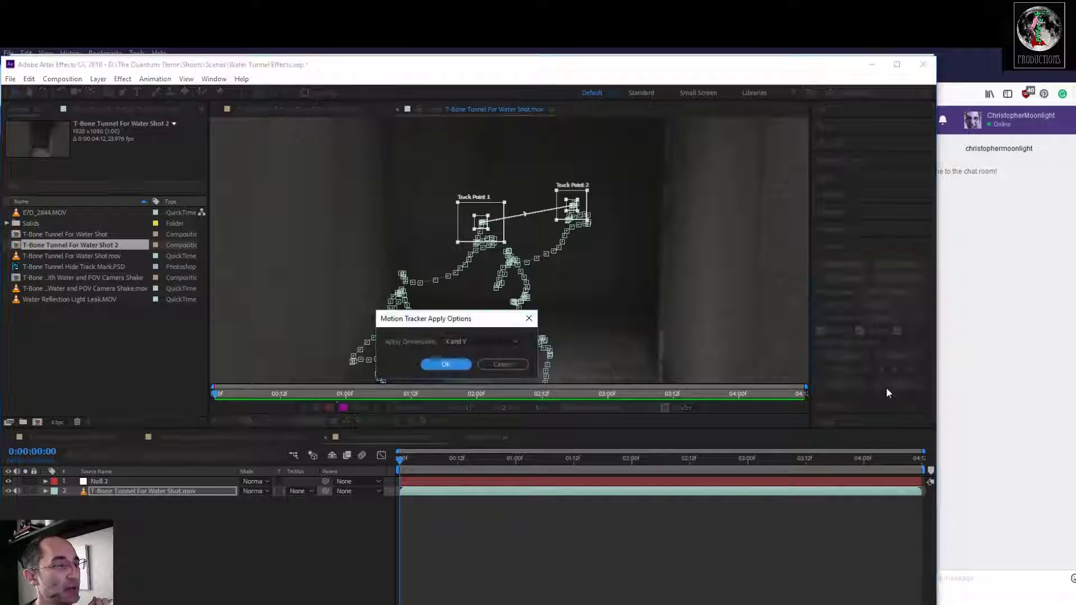
{"action": "left_click", "coordinate": [452, 342]}
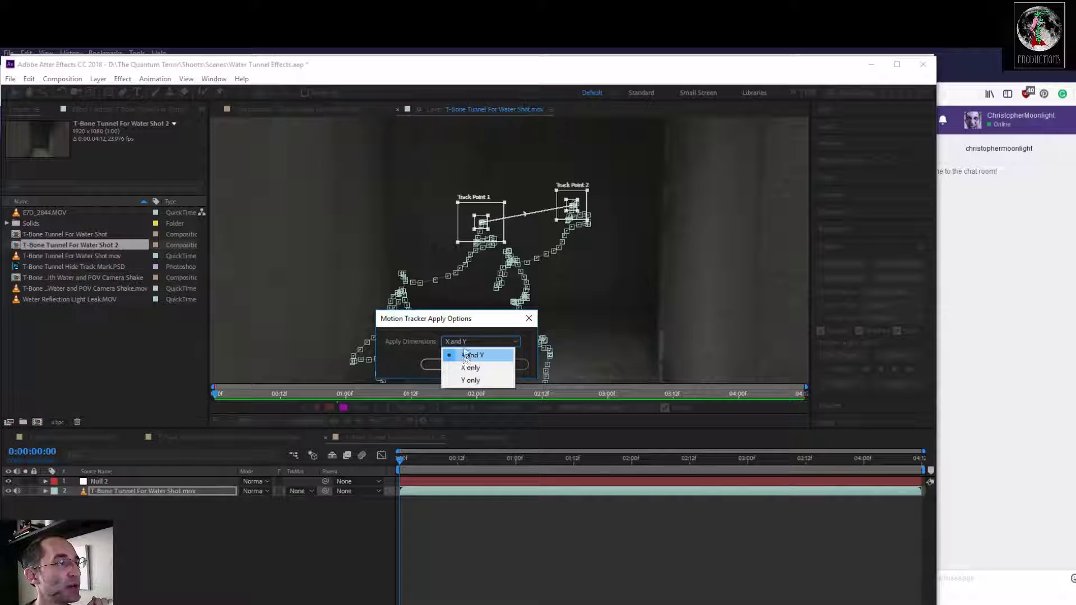
{"action": "left_click", "coordinate": [466, 355]}
{"action": "left_click", "coordinate": [467, 368]}
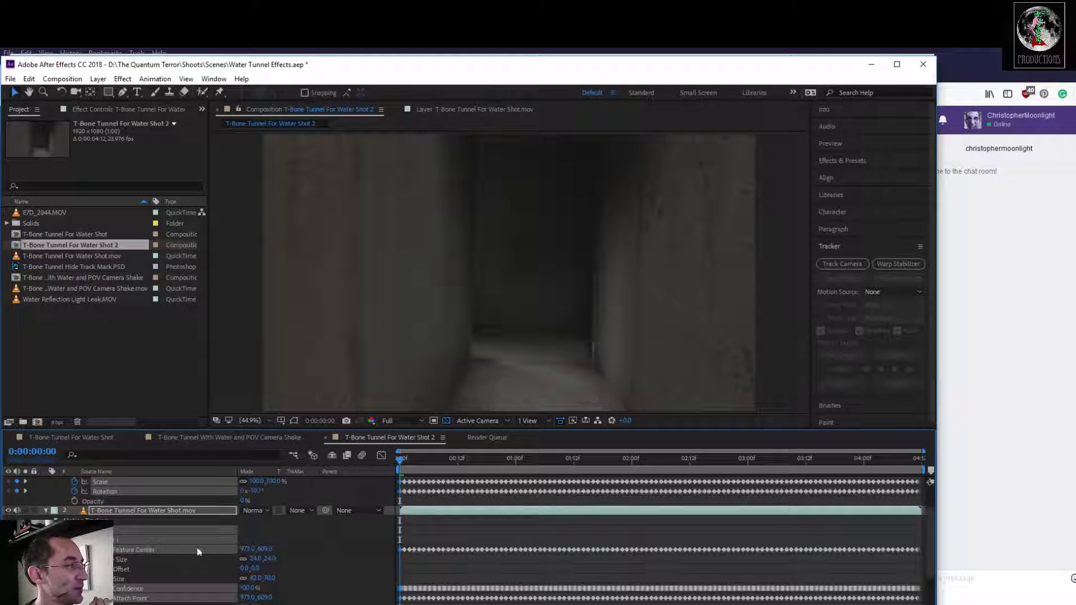
{"action": "scroll", "coordinate": [194, 549], "scroll_direction": "up", "scroll_amount": 2}
{"action": "key", "text": "ctrl+grave"}
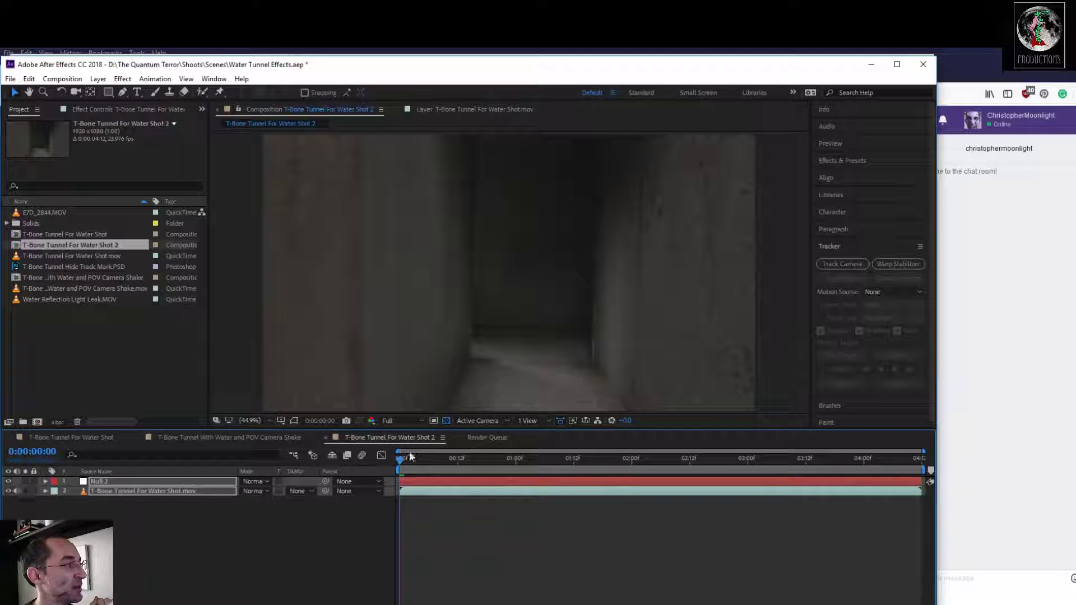
Scrub through the tracked tunnel shot, return to the first frame and hide Null 2 while keeping the footage visible
{"action": "left_click_drag", "start_coordinate": [400, 458], "coordinate": [800, 473]}
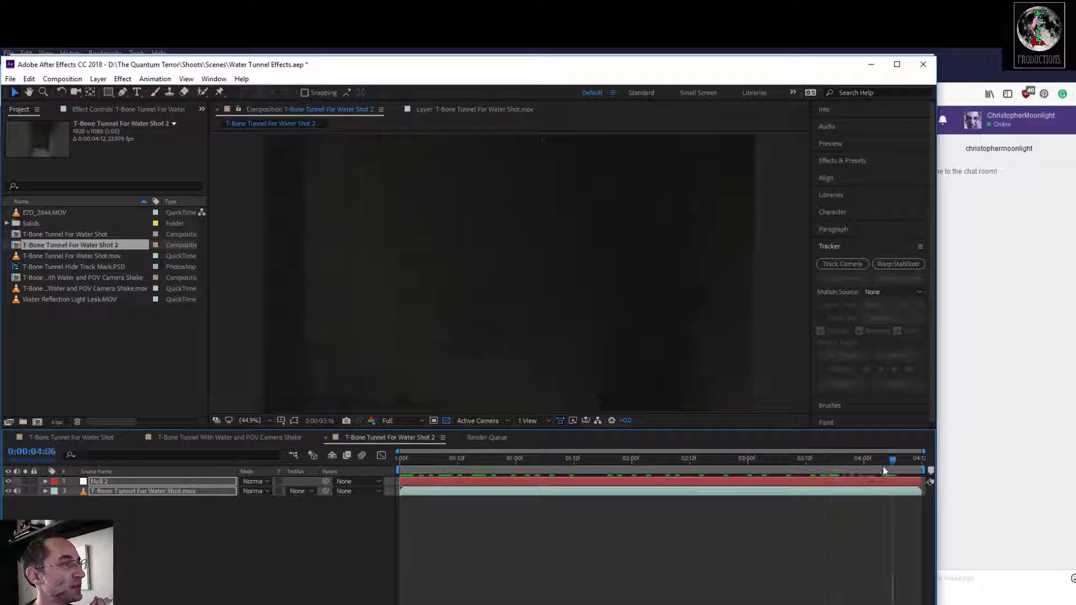
{"action": "key", "text": "Home"}
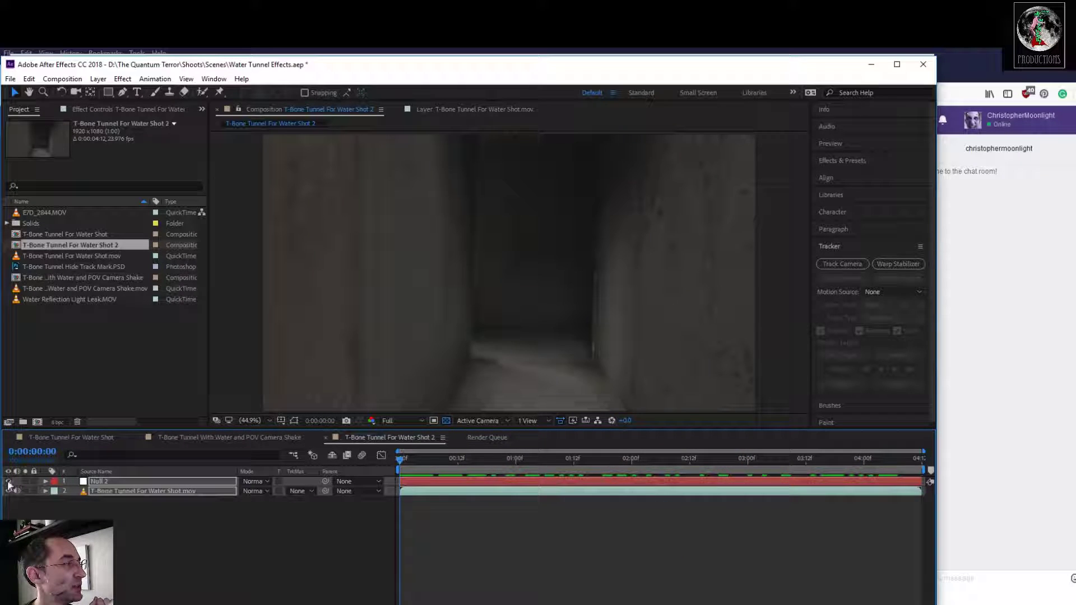
{"action": "left_click", "coordinate": [8, 491]}
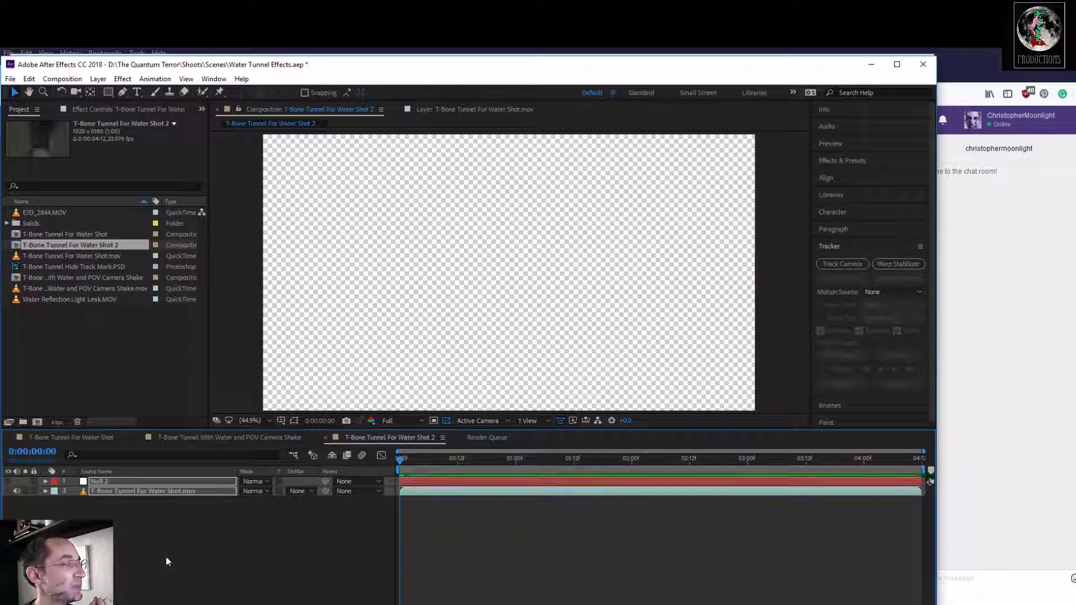
{"action": "left_click", "coordinate": [13, 512]}
{"action": "left_click", "coordinate": [8, 491]}
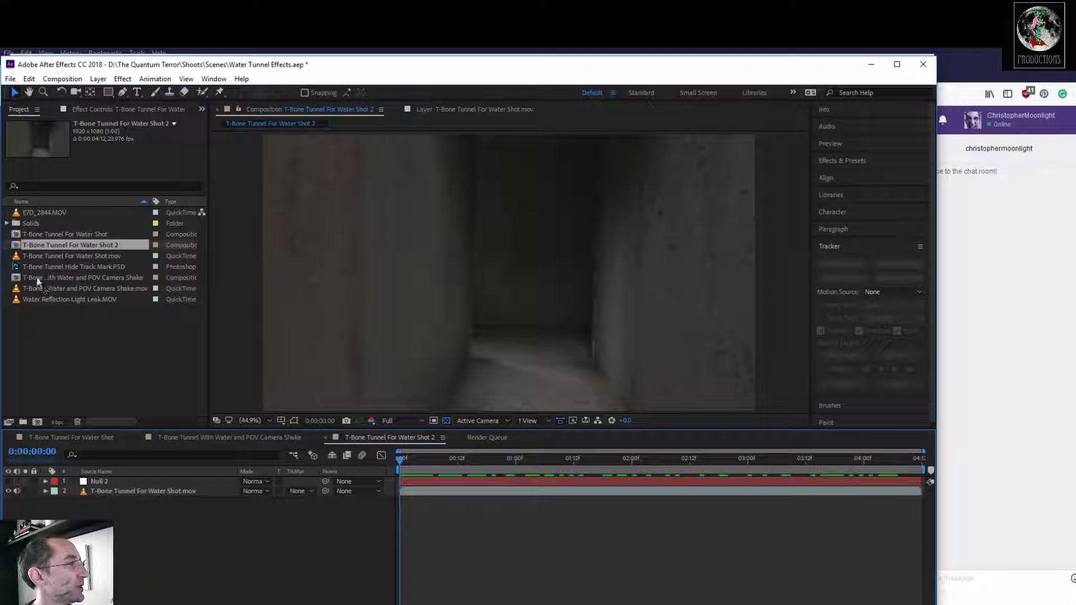
Add the E7D_2844.MOV water footage as the top layer, preview it from the start and show the layer switches
{"action": "left_click", "coordinate": [28, 215]}
{"action": "left_click_drag", "start_coordinate": [15, 216], "coordinate": [175, 480]}
{"action": "key", "text": "space"}
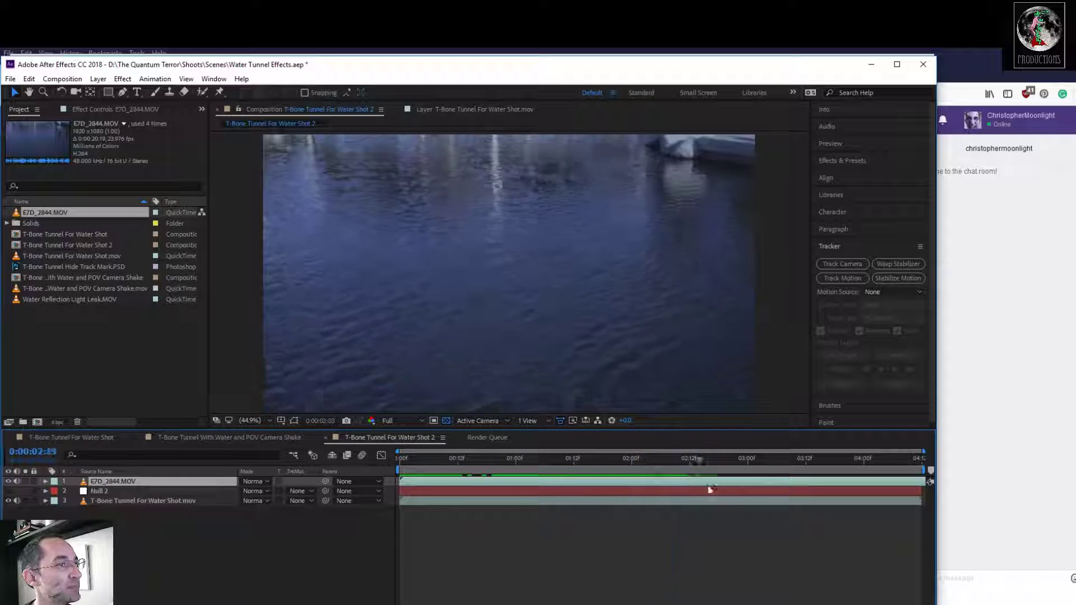
{"action": "left_click_drag", "start_coordinate": [897, 496], "coordinate": [399, 481]}
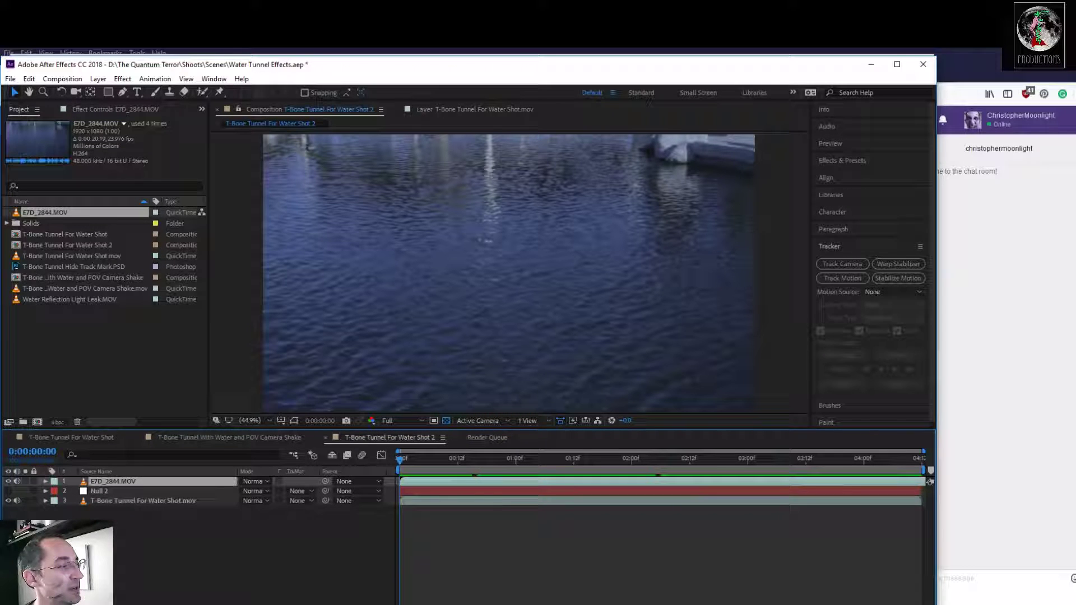
{"action": "key", "text": "F4"}
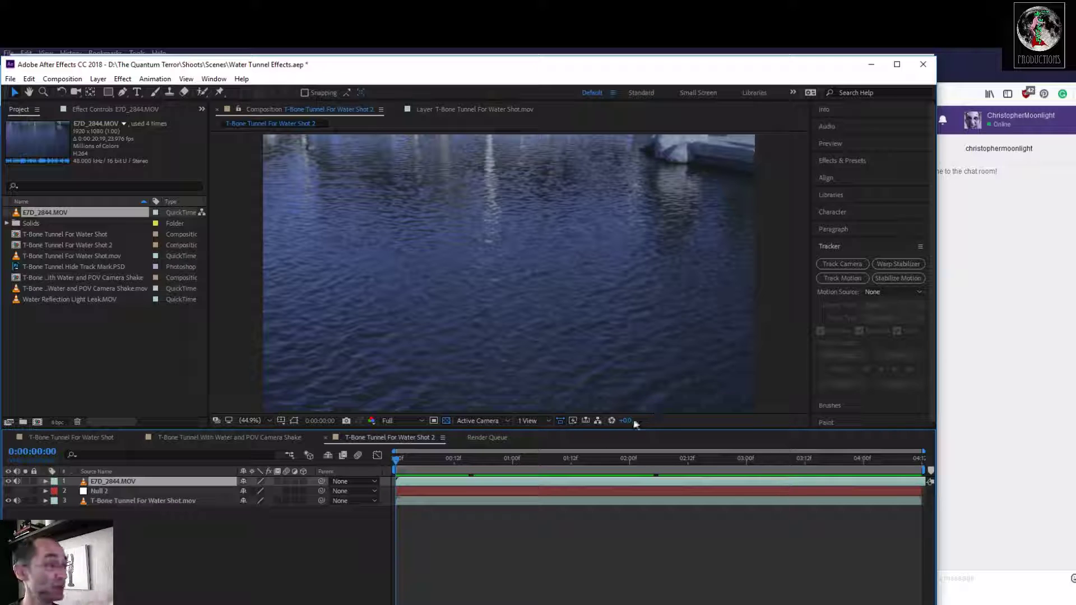
Play and scrub the unparented water footage to examine its motion, returning to the first frame
{"action": "left_click_drag", "start_coordinate": [398, 465], "coordinate": [926, 457]}
{"action": "key", "text": "Home"}
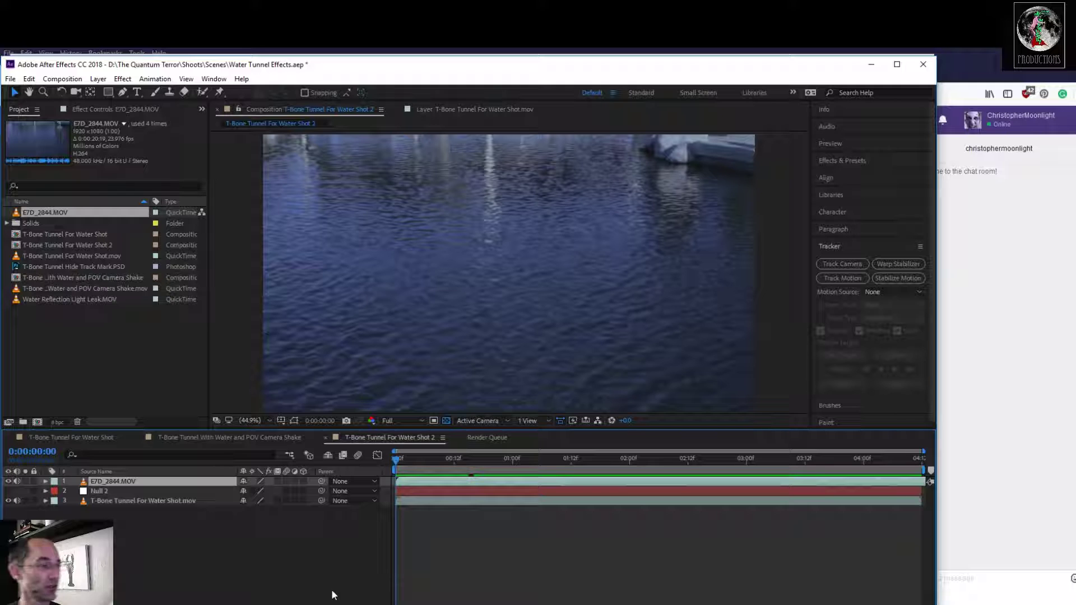
{"action": "key", "text": "space"}
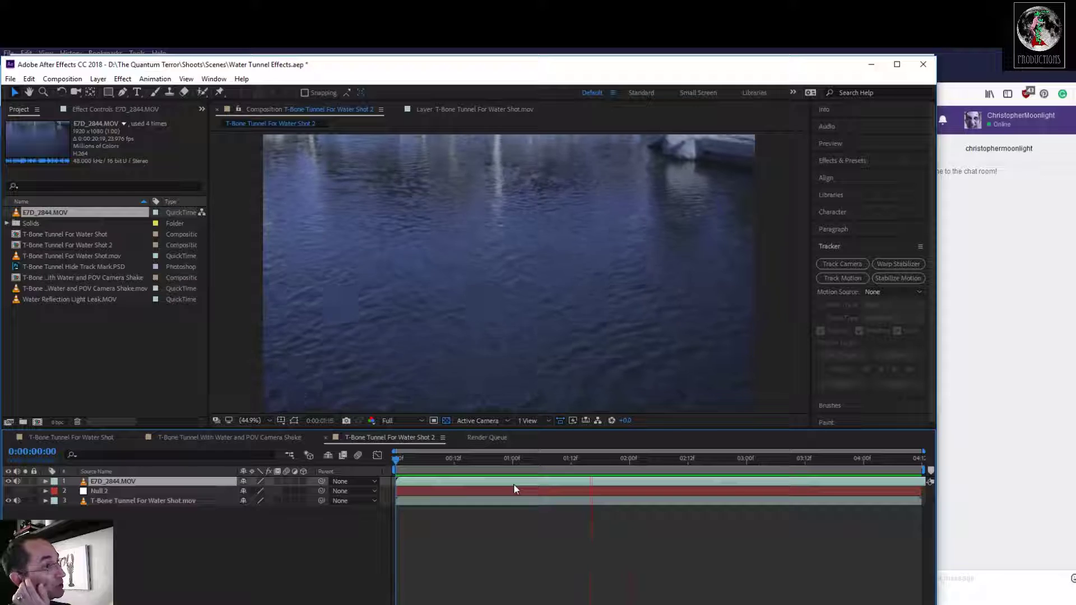
{"action": "key", "text": "space"}
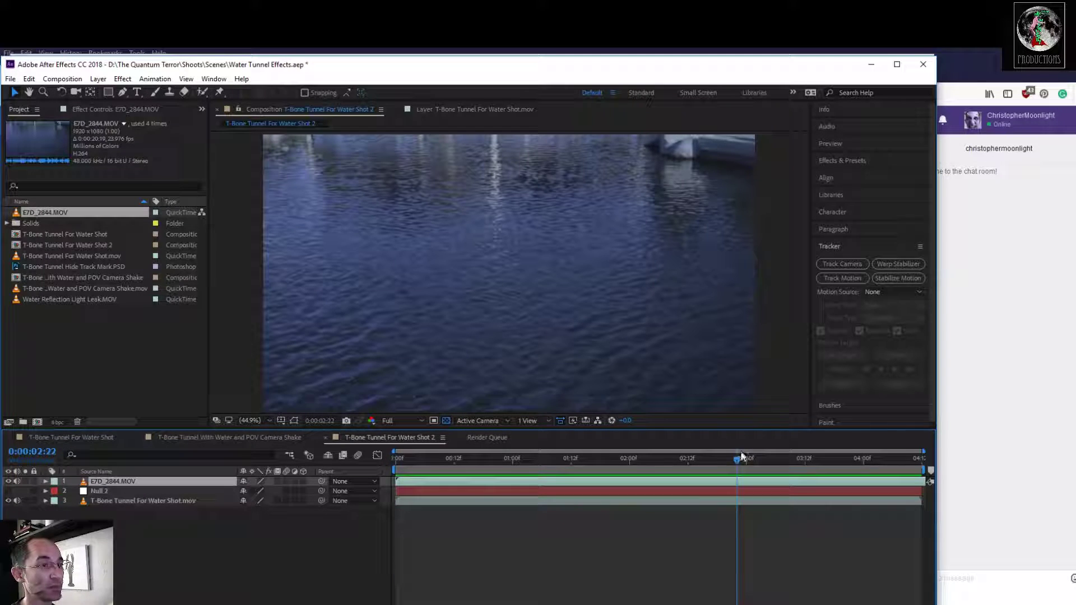
{"action": "left_click_drag", "start_coordinate": [738, 460], "coordinate": [281, 569]}
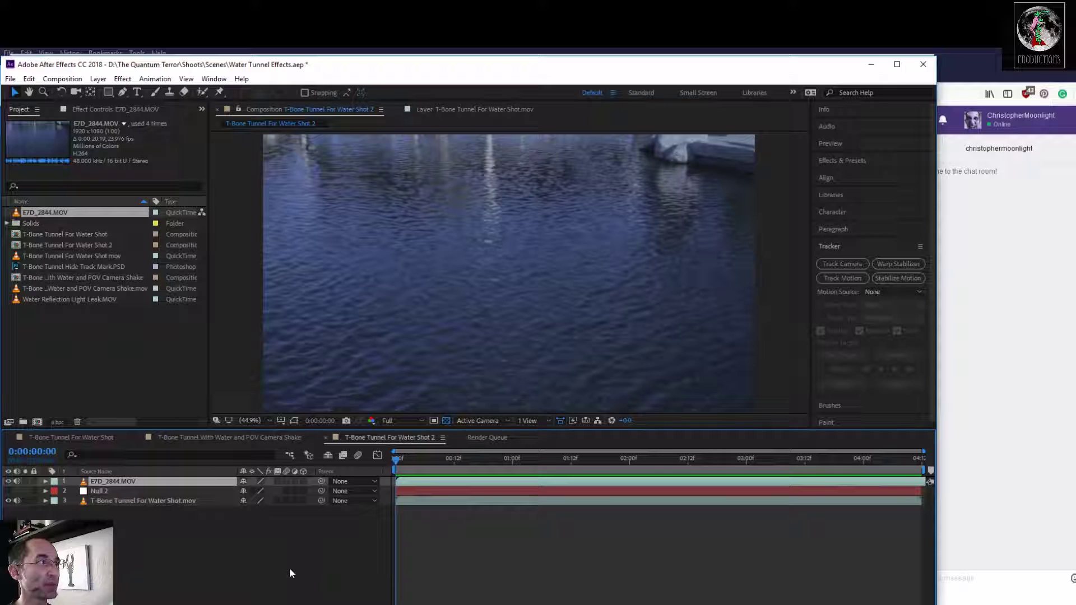
{"action": "left_click_drag", "start_coordinate": [397, 461], "coordinate": [328, 516]}
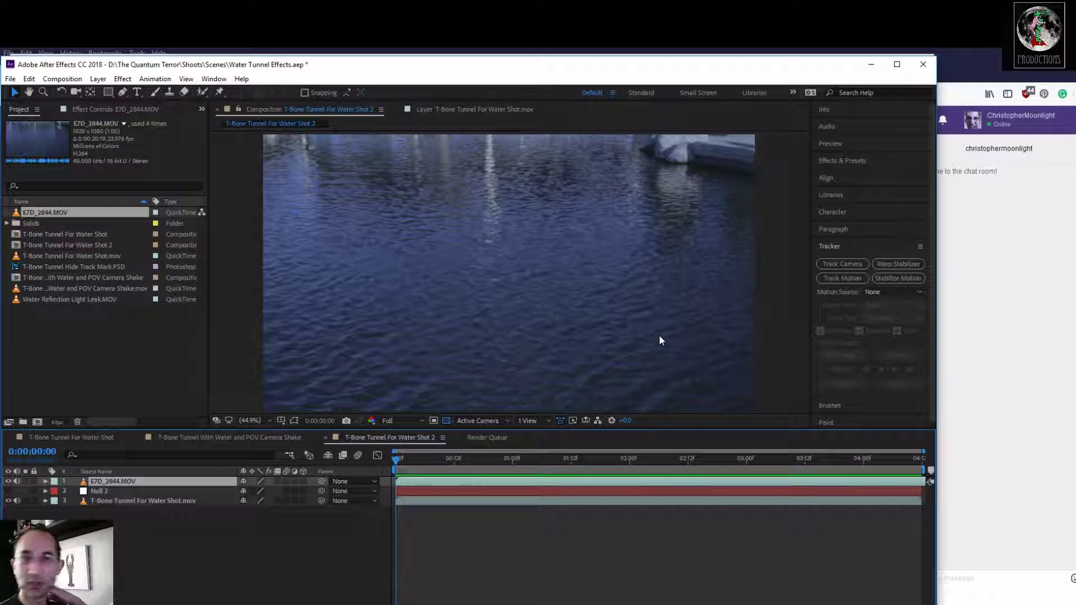
{"action": "mouse_move", "coordinate": [395, 462]}
{"action": "left_mouse_down"}
{"action": "mouse_move", "coordinate": [855, 474]}
{"action": "mouse_move", "coordinate": [618, 487]}
{"action": "mouse_move", "coordinate": [394, 481]}
{"action": "left_mouse_up"}
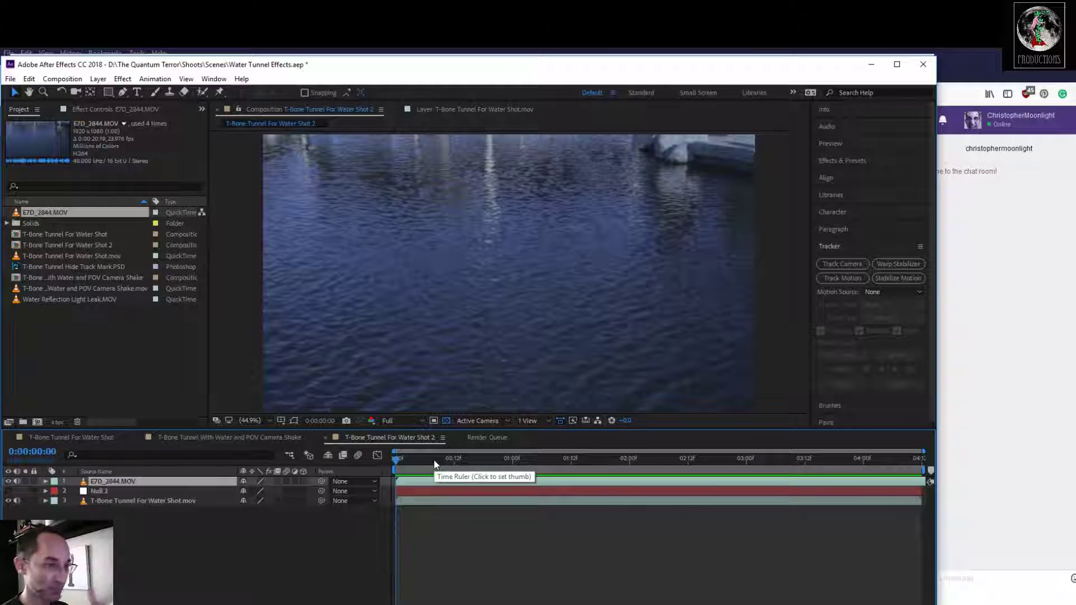
{"action": "left_click", "coordinate": [513, 460]}
{"action": "left_click_drag", "start_coordinate": [518, 469], "coordinate": [345, 512]}
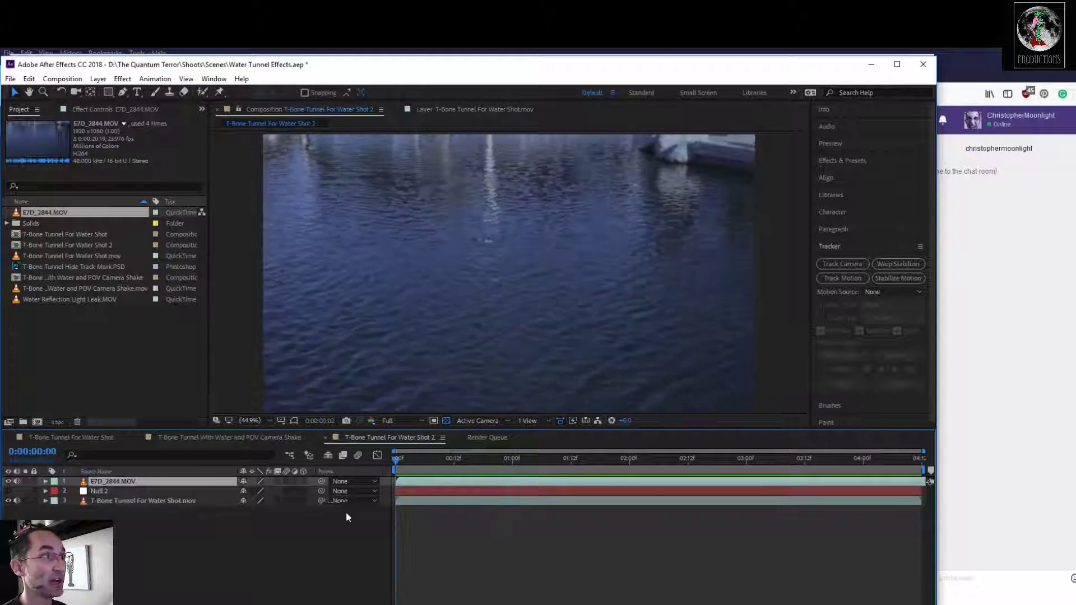
Make the E7D_2844.MOV water layer a 3D layer and preview it
{"action": "left_click", "coordinate": [303, 481]}
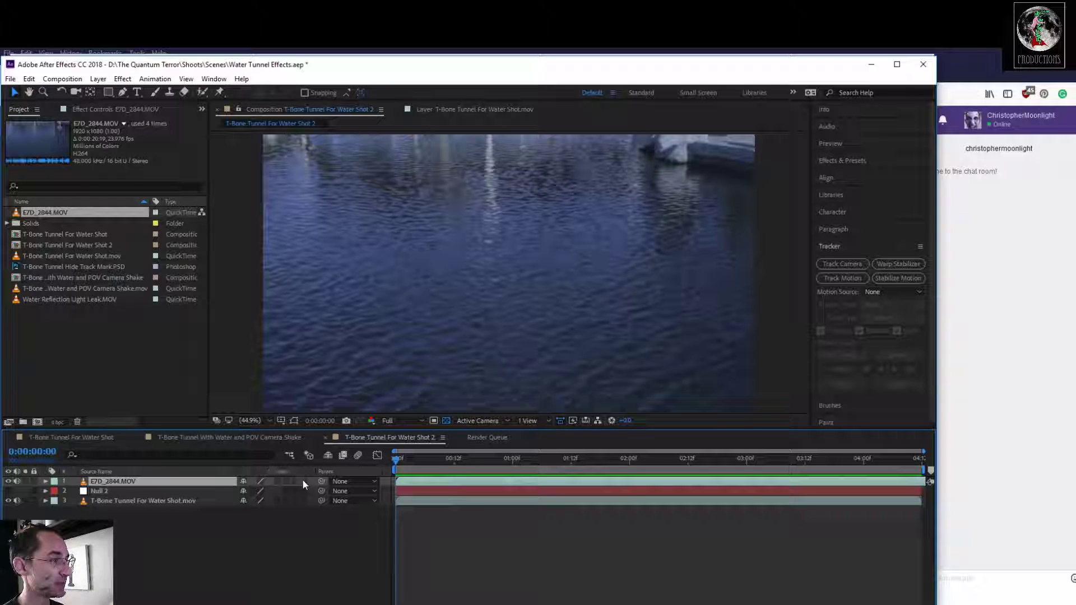
{"action": "key", "text": "space"}
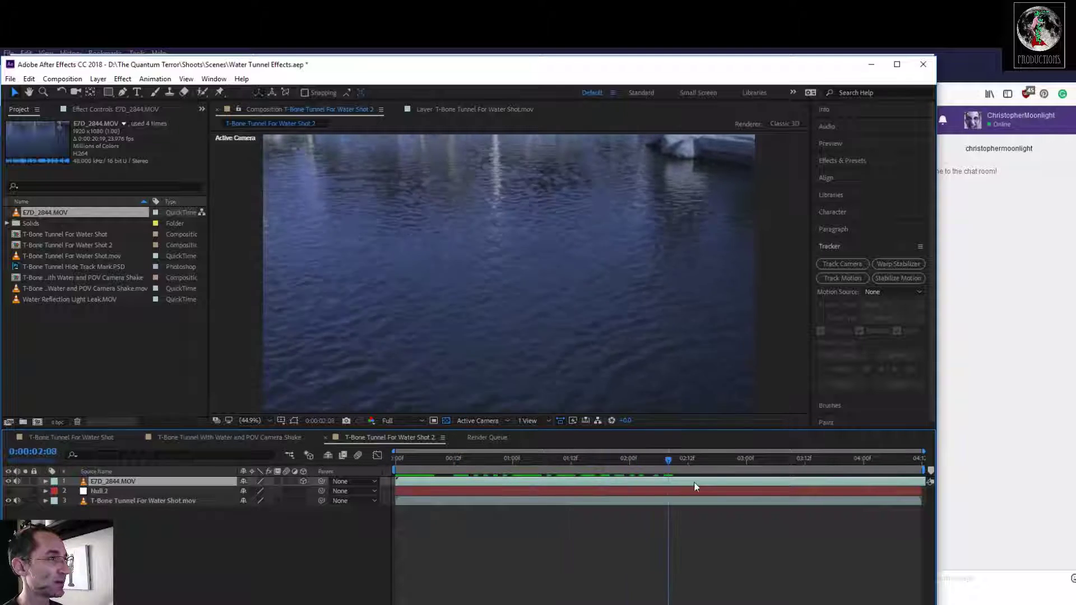
{"action": "key", "text": "space"}
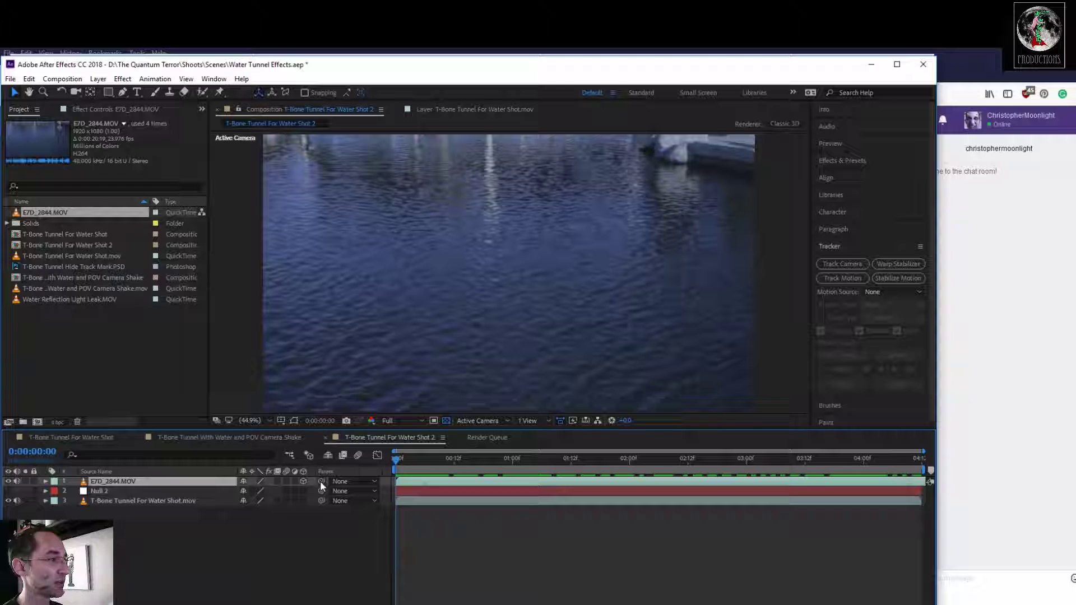
Parent the E7D_2844.MOV water layer to Null 2 and play back the composition to check the tracked movement
{"action": "left_click_drag", "start_coordinate": [193, 479], "coordinate": [127, 492]}
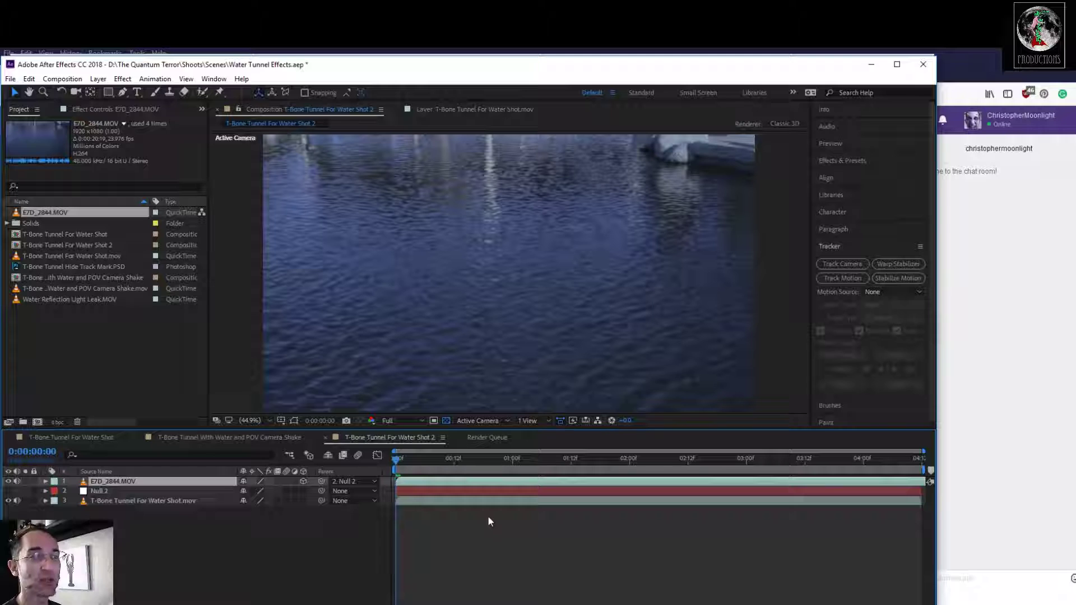
{"action": "left_click", "coordinate": [358, 482]}
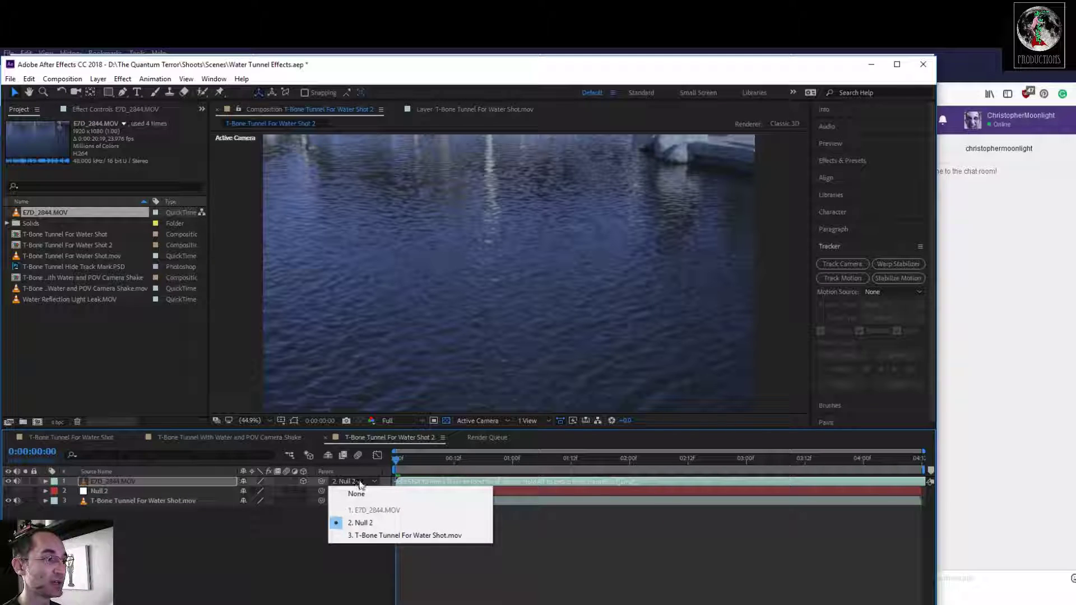
{"action": "left_click", "coordinate": [281, 530]}
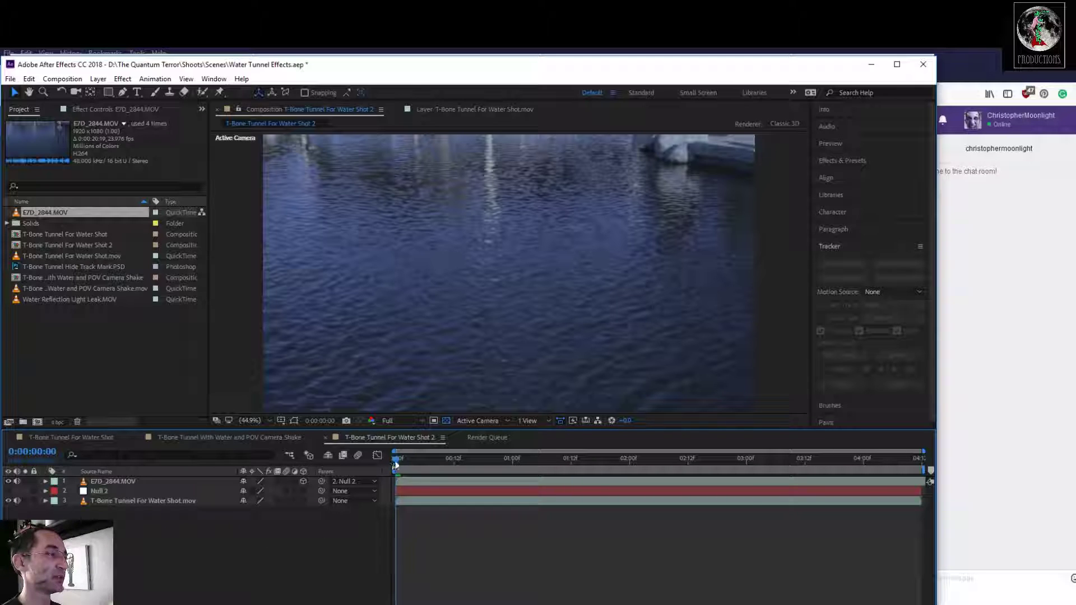
{"action": "left_click_drag", "start_coordinate": [396, 464], "coordinate": [468, 516]}
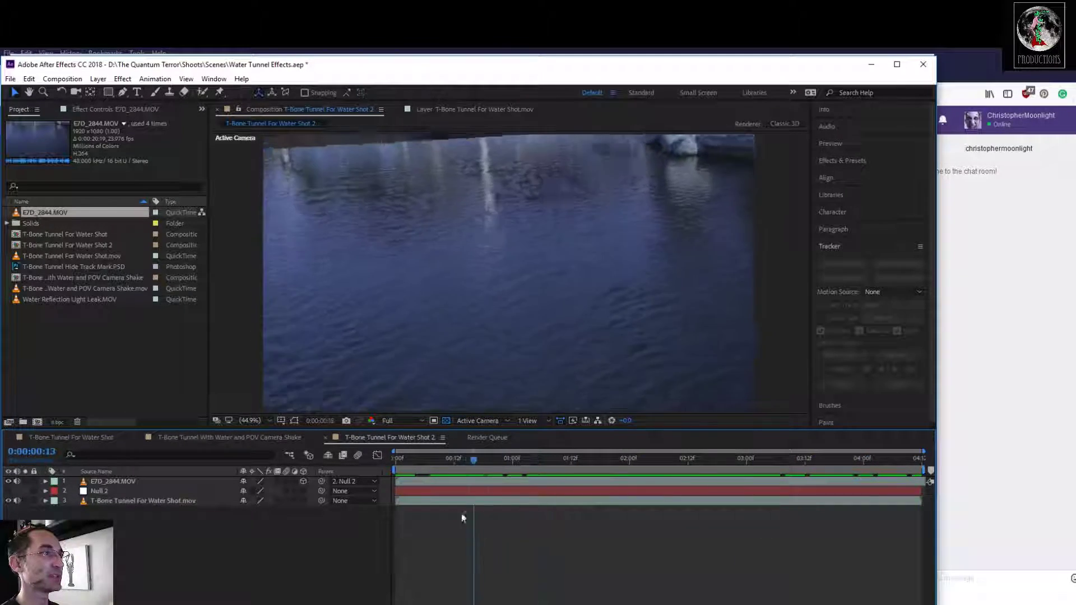
{"action": "key", "text": "space"}
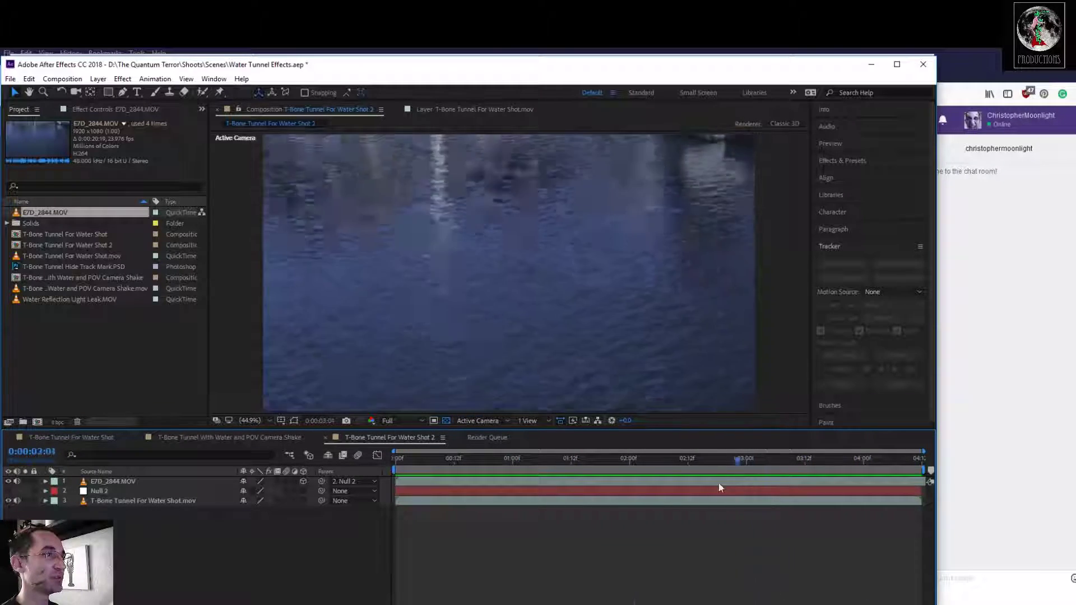
{"action": "key", "text": "space"}
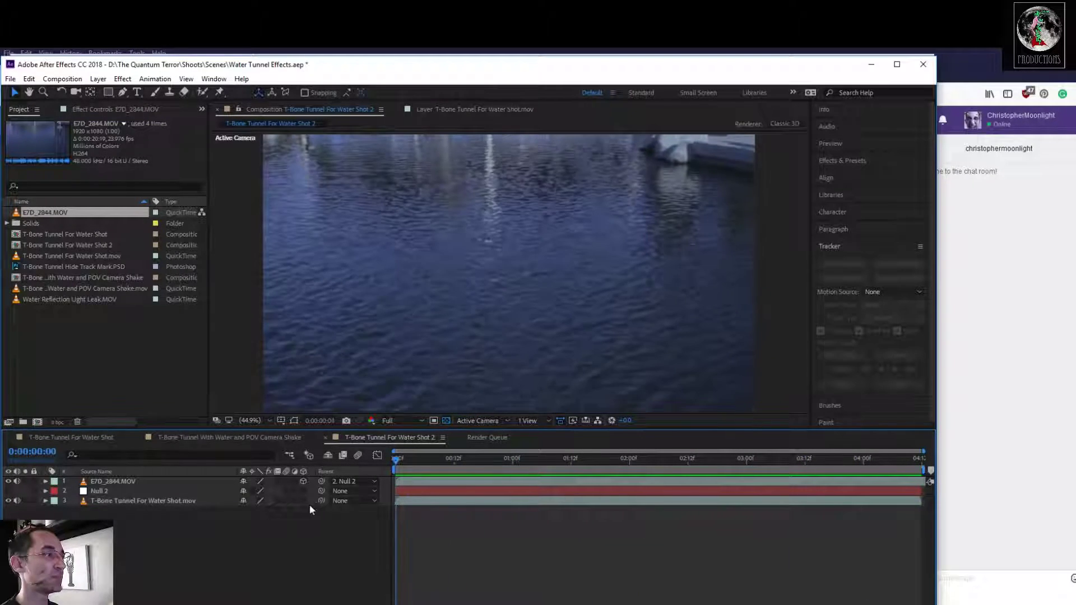
Lower the water layer in the tunnel and push it back in depth, to a position of about -395, 701, 1256
{"action": "left_click", "coordinate": [45, 481]}
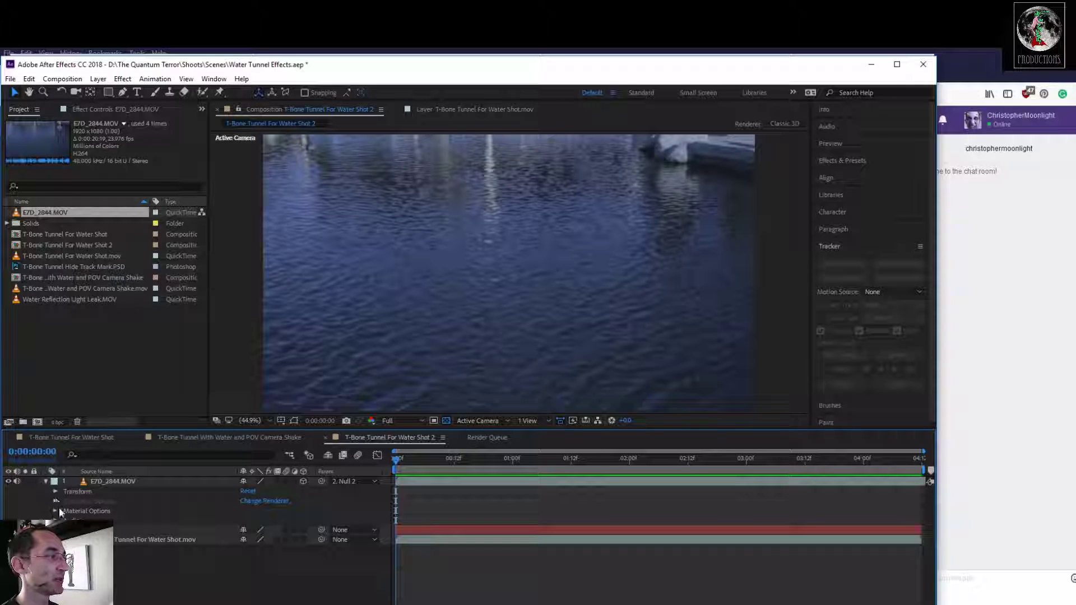
{"action": "left_click", "coordinate": [55, 492]}
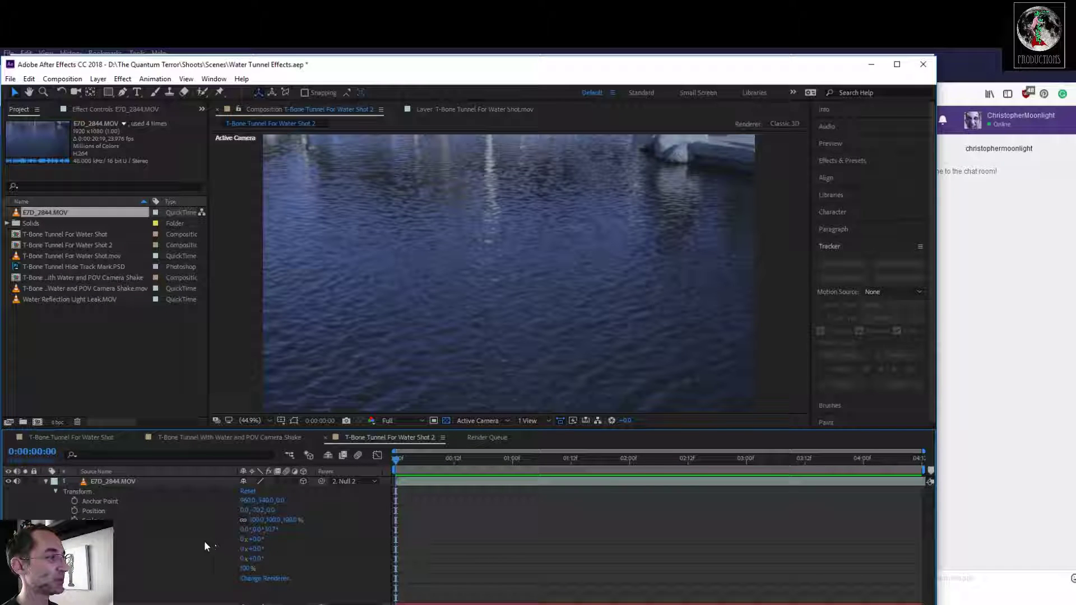
{"action": "left_click_drag", "start_coordinate": [263, 513], "coordinate": [609, 517]}
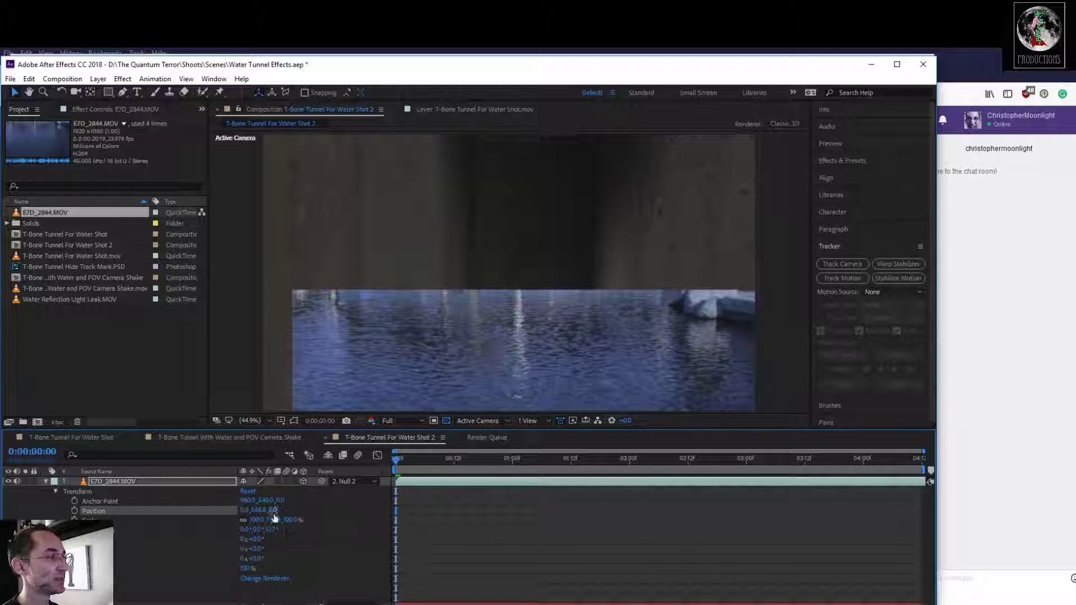
{"action": "left_click_drag", "start_coordinate": [273, 511], "coordinate": [951, 470]}
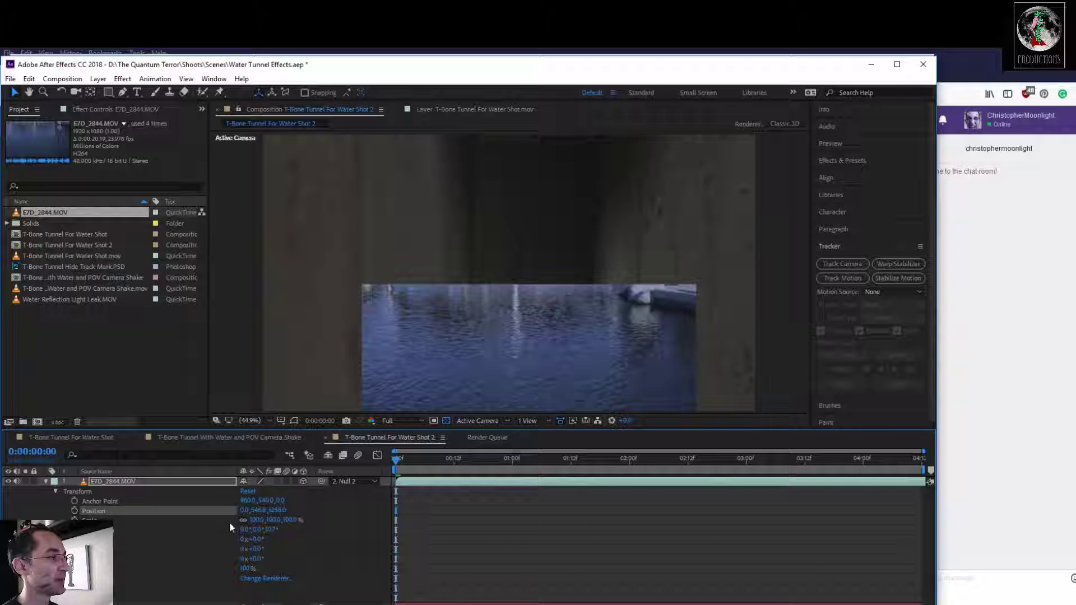
{"action": "left_click_drag", "start_coordinate": [243, 511], "coordinate": [348, 517]}
{"action": "left_click", "coordinate": [349, 517]}
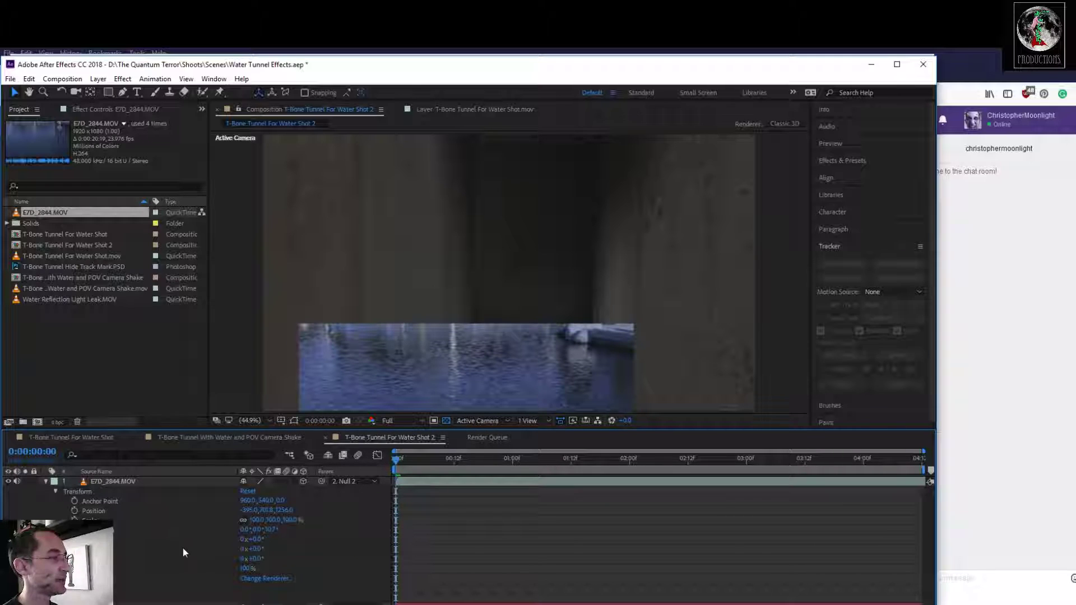
Reposition the water layer to about X -263 and Y 838, and scale it uniformly to 116%
{"action": "left_click_drag", "start_coordinate": [258, 562], "coordinate": [258, 559]}
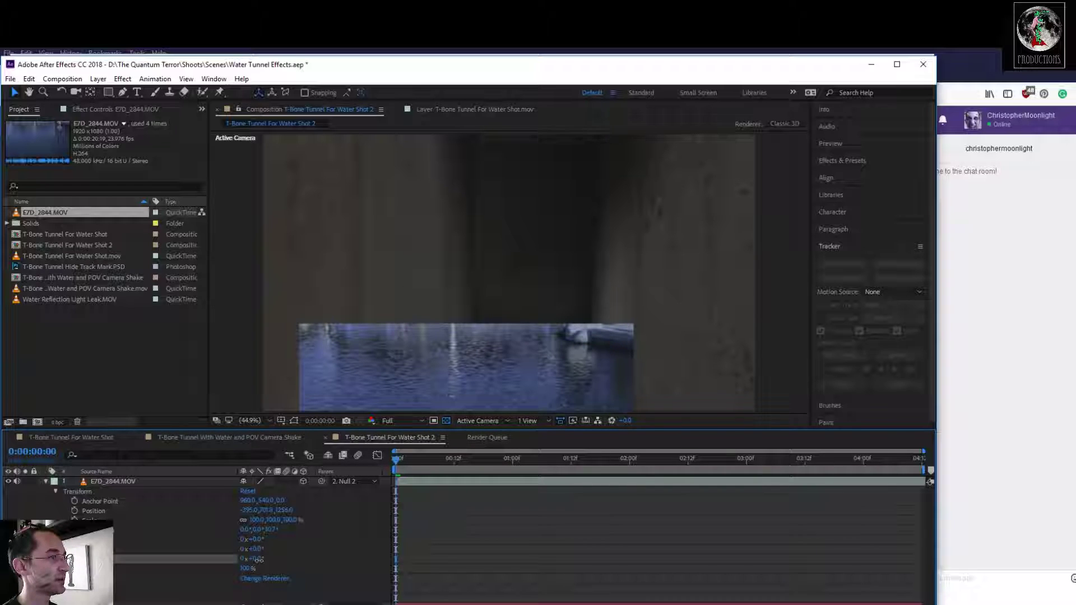
{"action": "left_click_drag", "start_coordinate": [258, 559], "coordinate": [261, 560]}
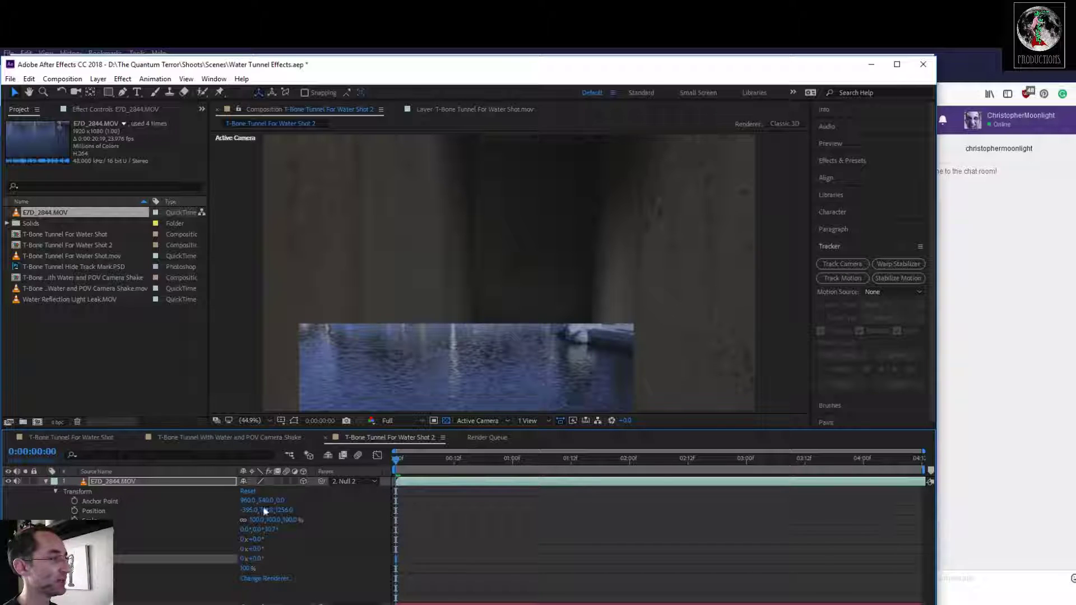
{"action": "left_click_drag", "start_coordinate": [250, 515], "coordinate": [327, 517]}
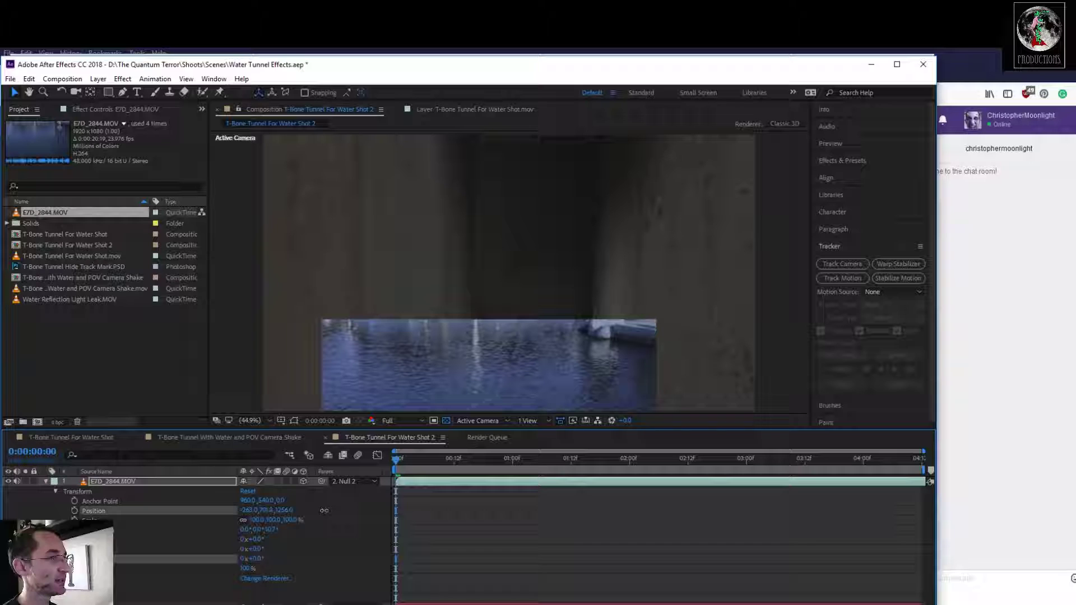
{"action": "left_click", "coordinate": [282, 512]}
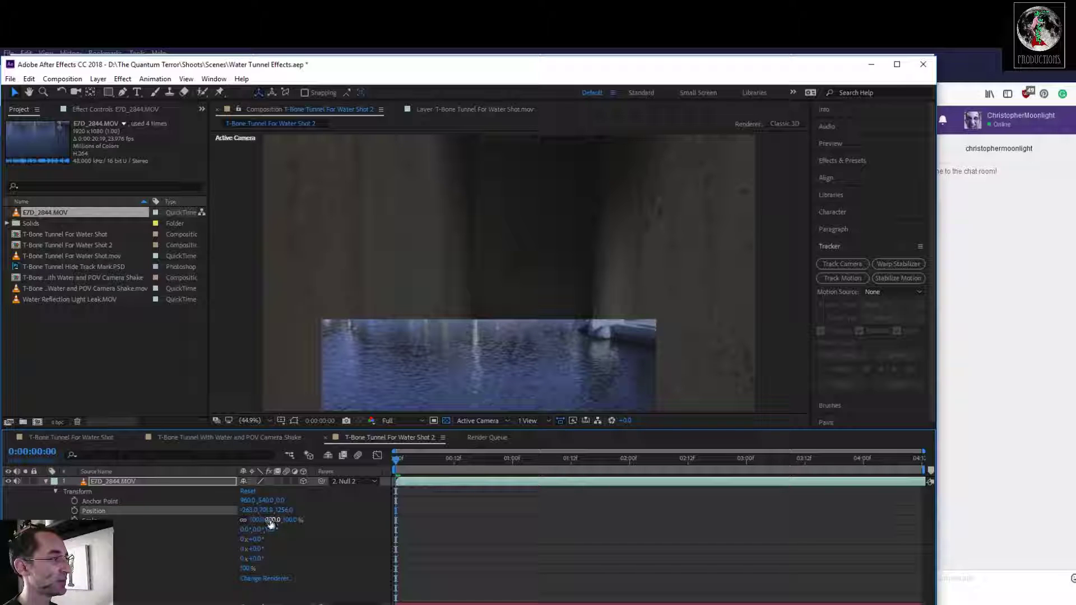
{"action": "left_click_drag", "start_coordinate": [273, 522], "coordinate": [354, 502]}
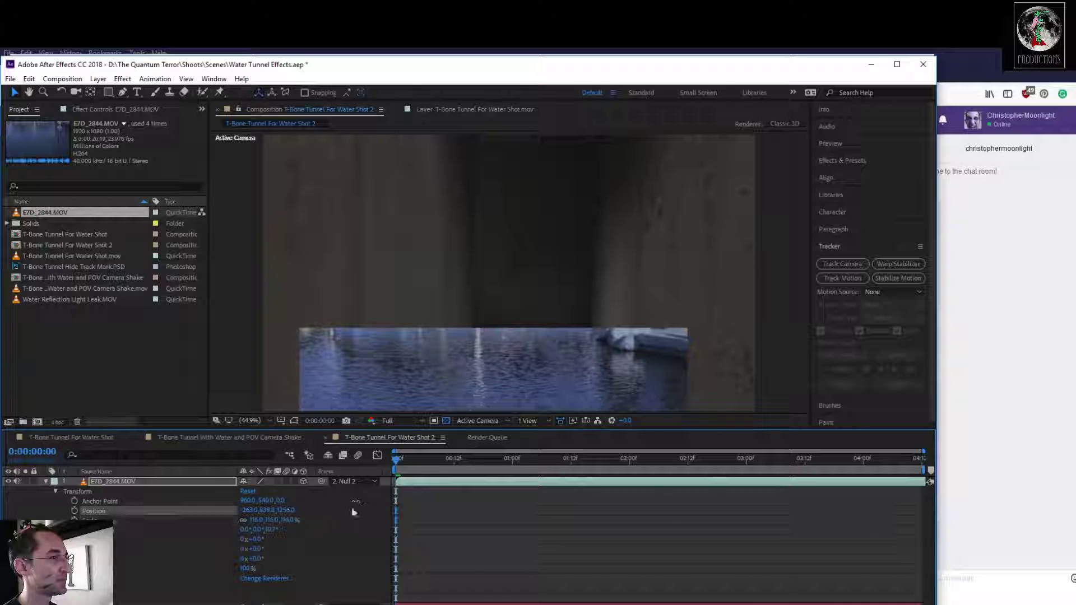
Set the water layer's Z rotation to 1° and save the project
{"action": "left_click", "coordinate": [251, 551]}
{"action": "left_click_drag", "start_coordinate": [257, 559], "coordinate": [269, 560]}
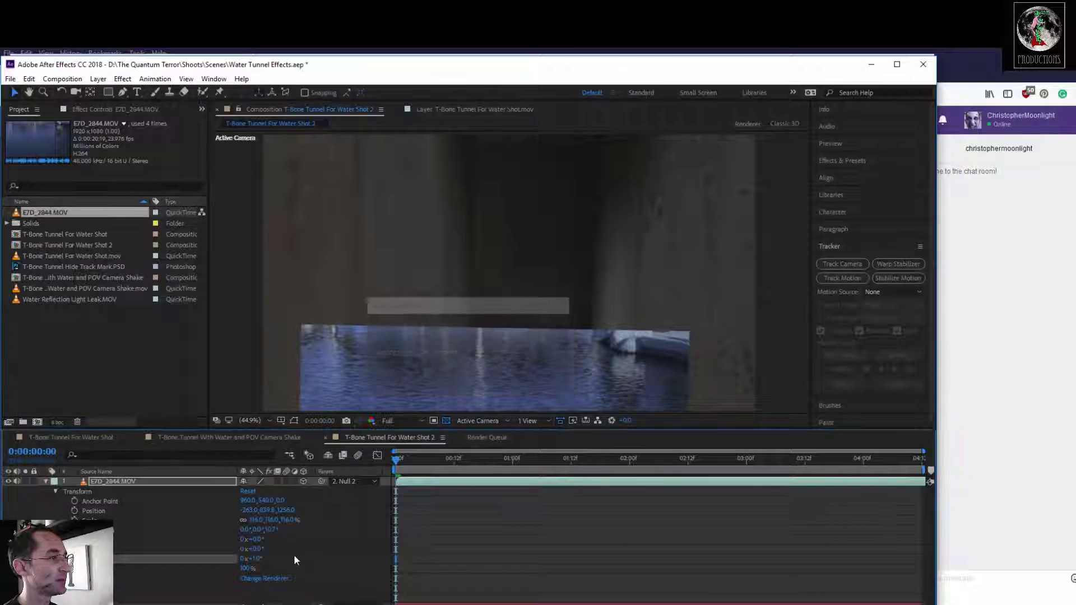
{"action": "key", "text": "ctrl+s"}
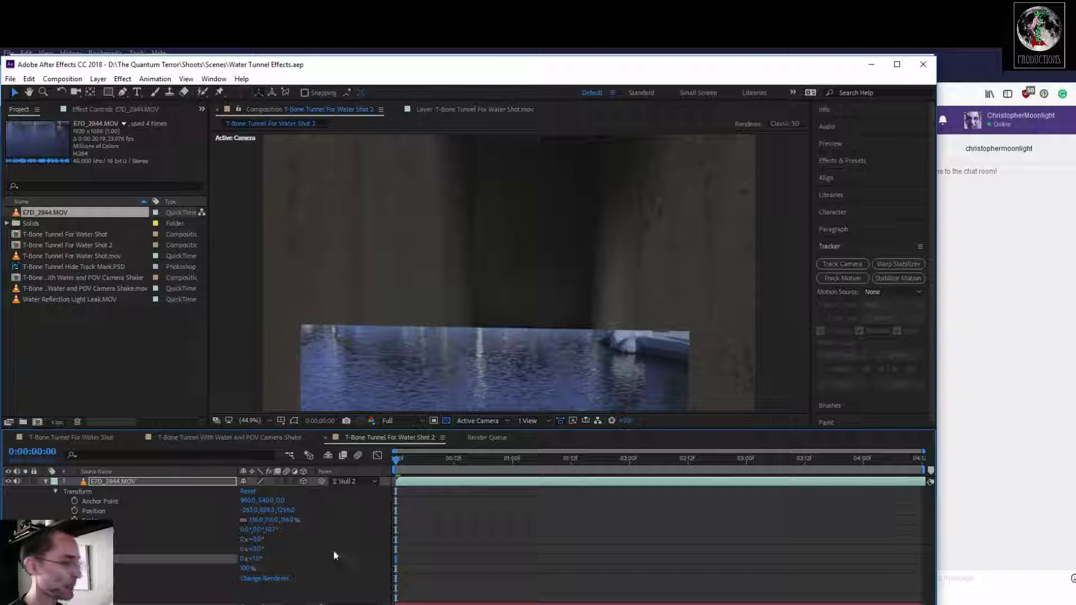
Play back the composition to check the water's tracking, and compare its layer setup with the T-Bone Tunnel For Water Shot composition
{"action": "key", "text": "space"}
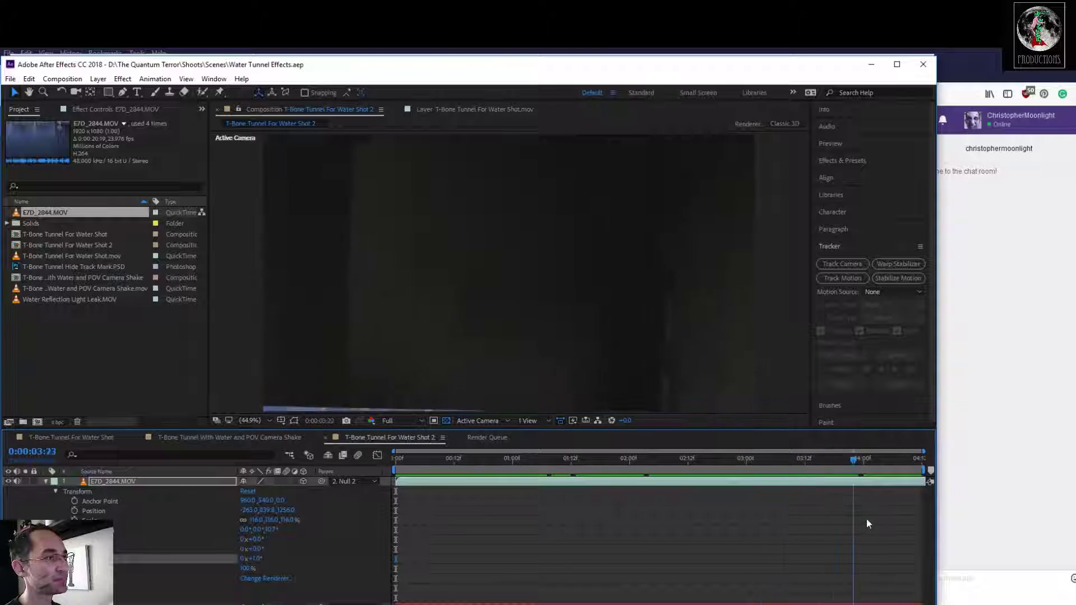
{"action": "left_click_drag", "start_coordinate": [751, 529], "coordinate": [353, 575]}
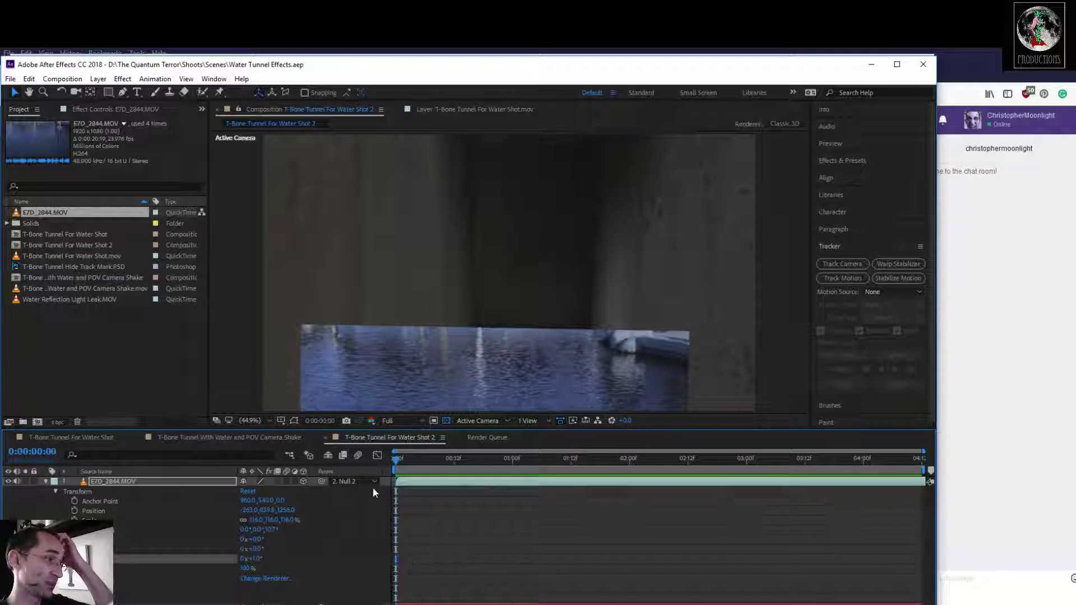
{"action": "left_click_drag", "start_coordinate": [399, 461], "coordinate": [306, 506]}
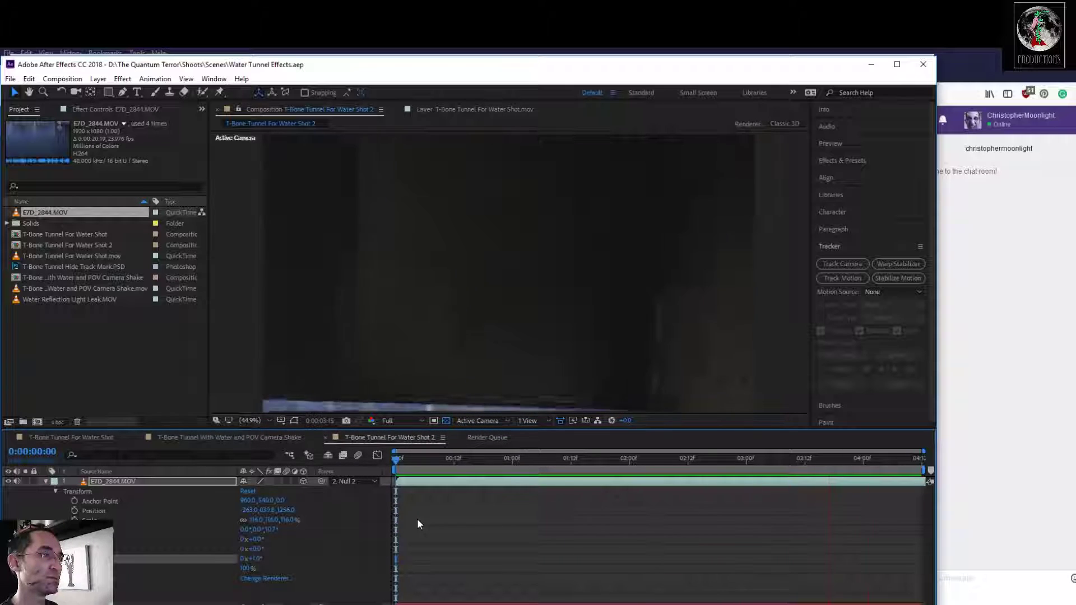
{"action": "key", "text": "space"}
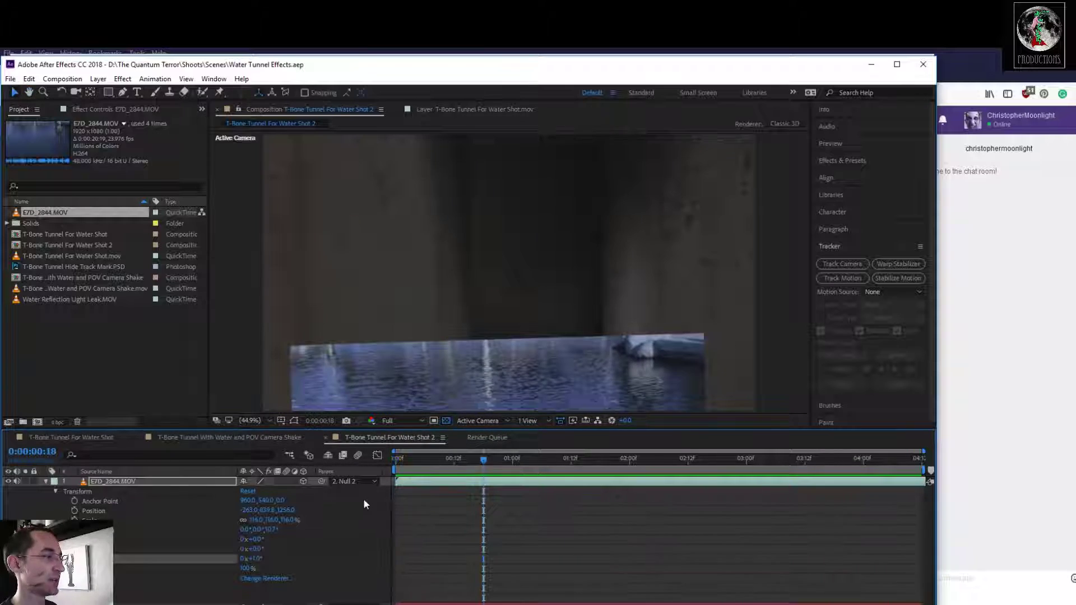
{"action": "left_click", "coordinate": [46, 482]}
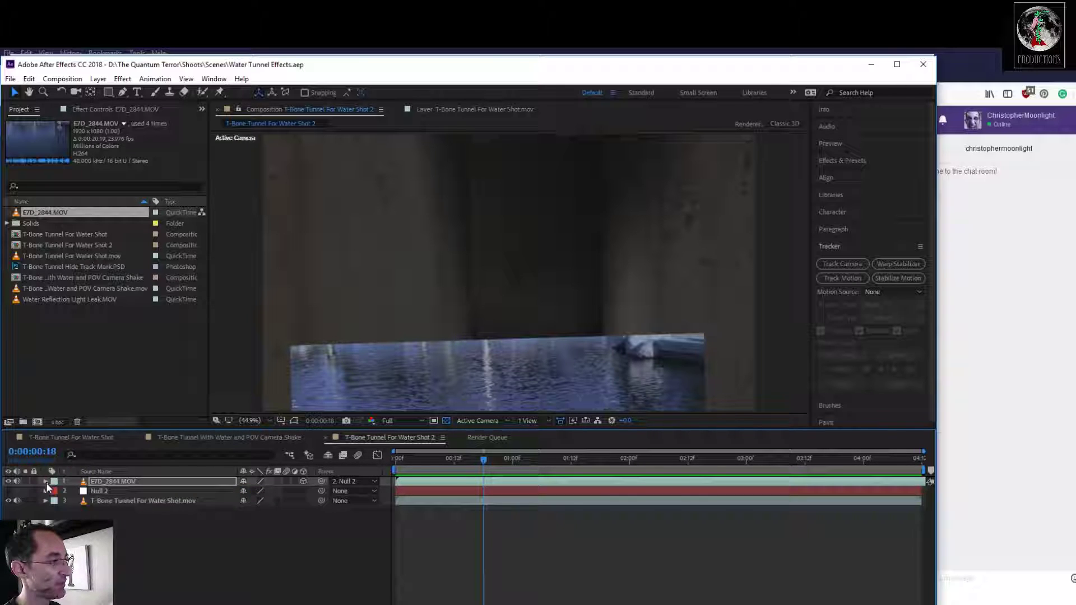
{"action": "left_click", "coordinate": [139, 490]}
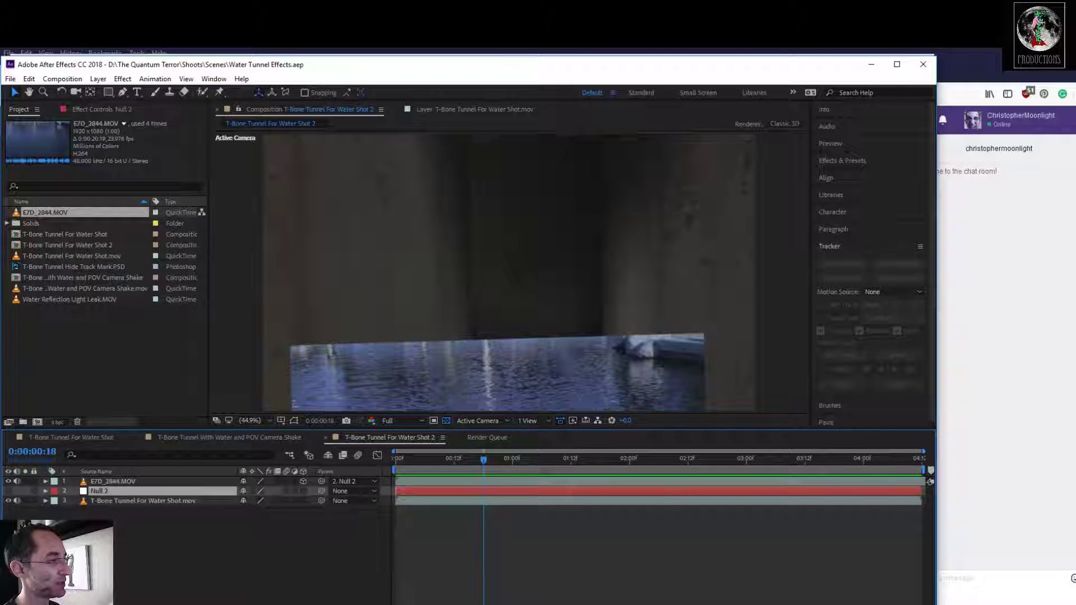
{"action": "left_click", "coordinate": [96, 440]}
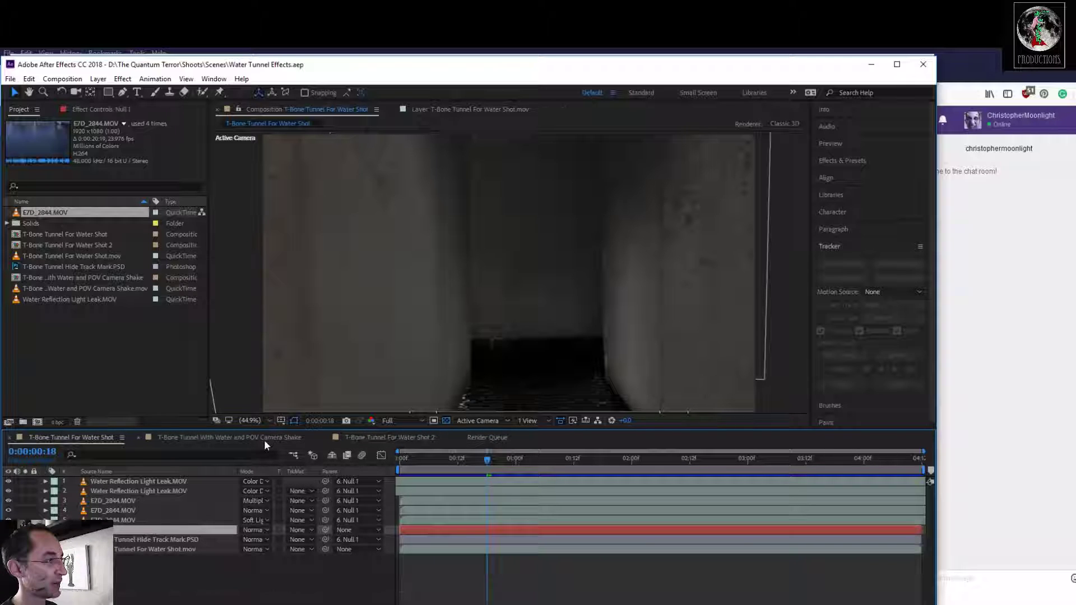
{"action": "left_click", "coordinate": [364, 437]}
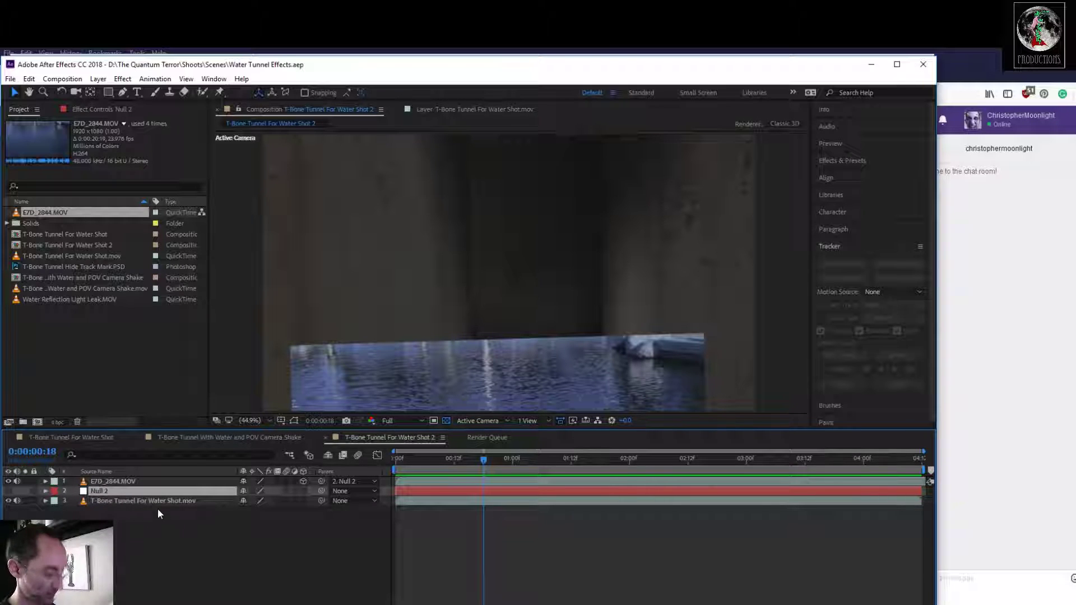
Replace Null 2 with a new null object, parent the E7D_2844.MOV water layer to it, and return to the first frame
{"action": "key", "text": "ctrl+alt+shift+y"}
{"action": "left_click", "coordinate": [113, 501]}
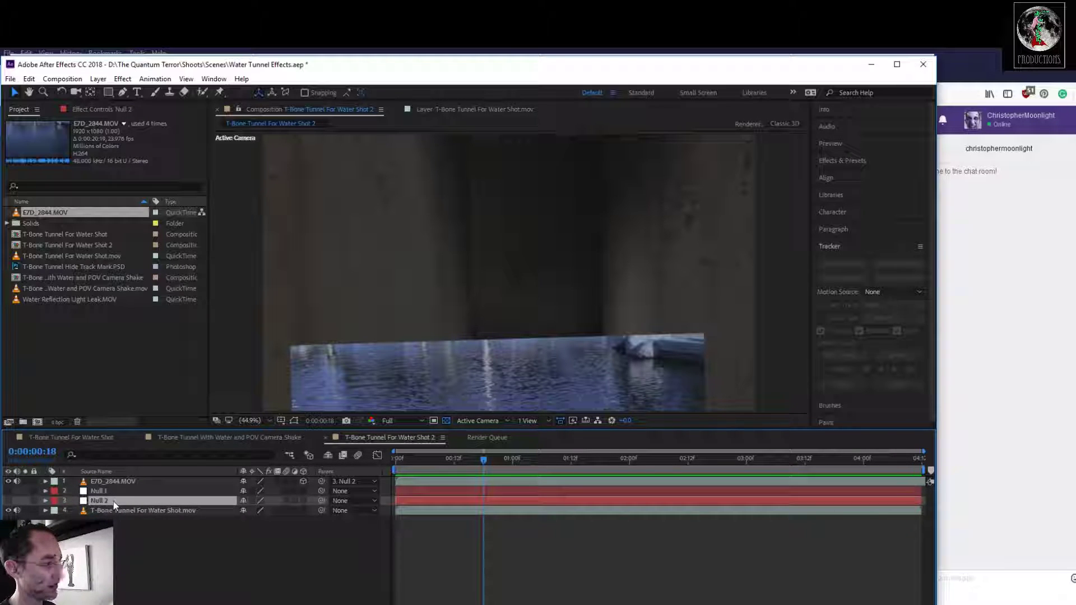
{"action": "key", "text": "Delete"}
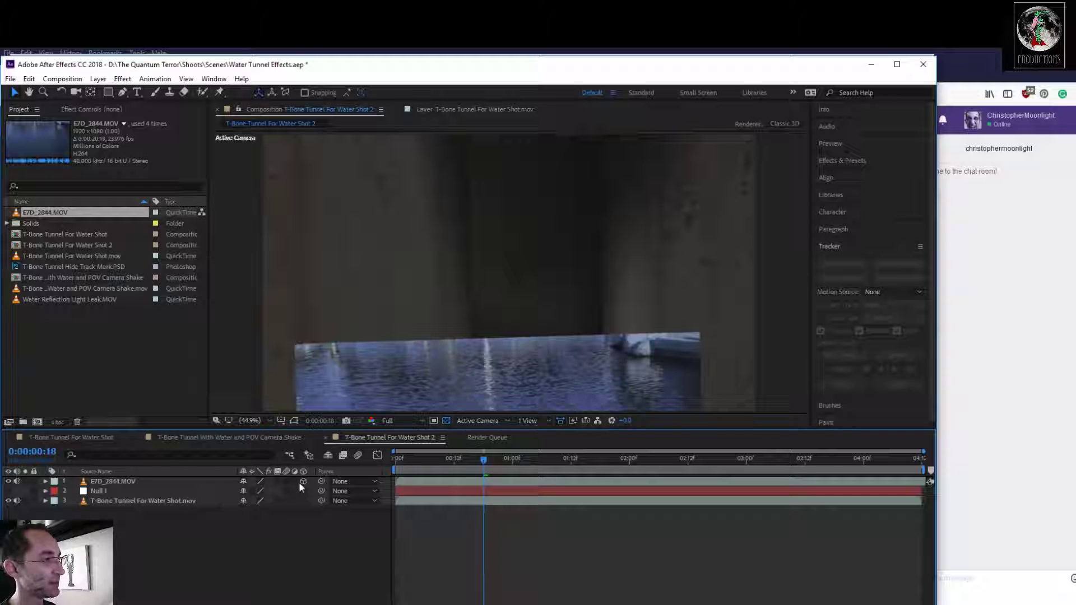
{"action": "left_click_drag", "start_coordinate": [320, 482], "coordinate": [194, 493]}
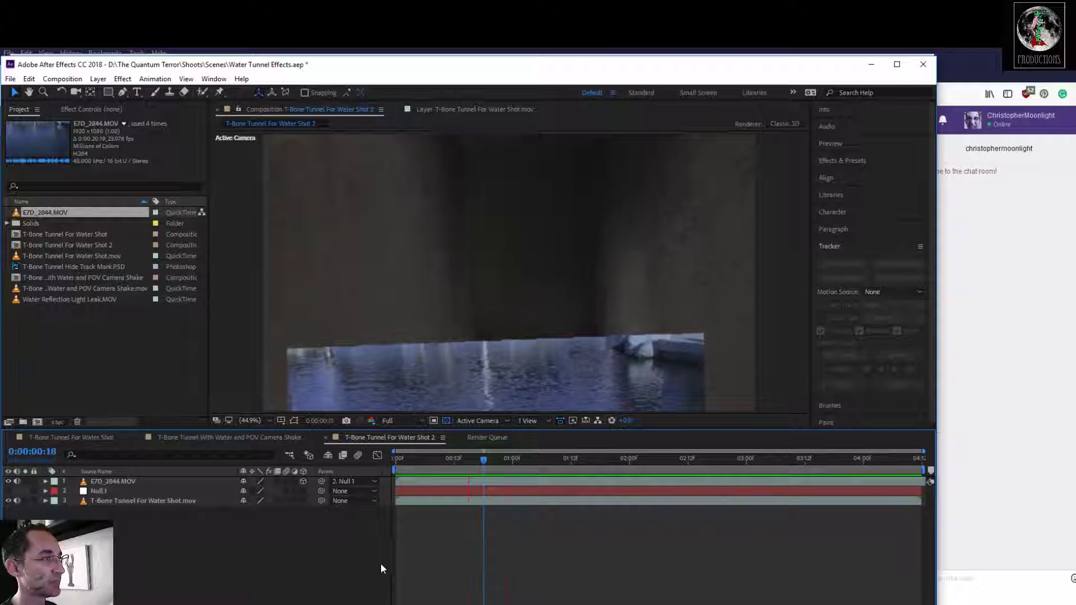
{"action": "left_click", "coordinate": [507, 483]}
{"action": "left_click_drag", "start_coordinate": [508, 459], "coordinate": [396, 475]}
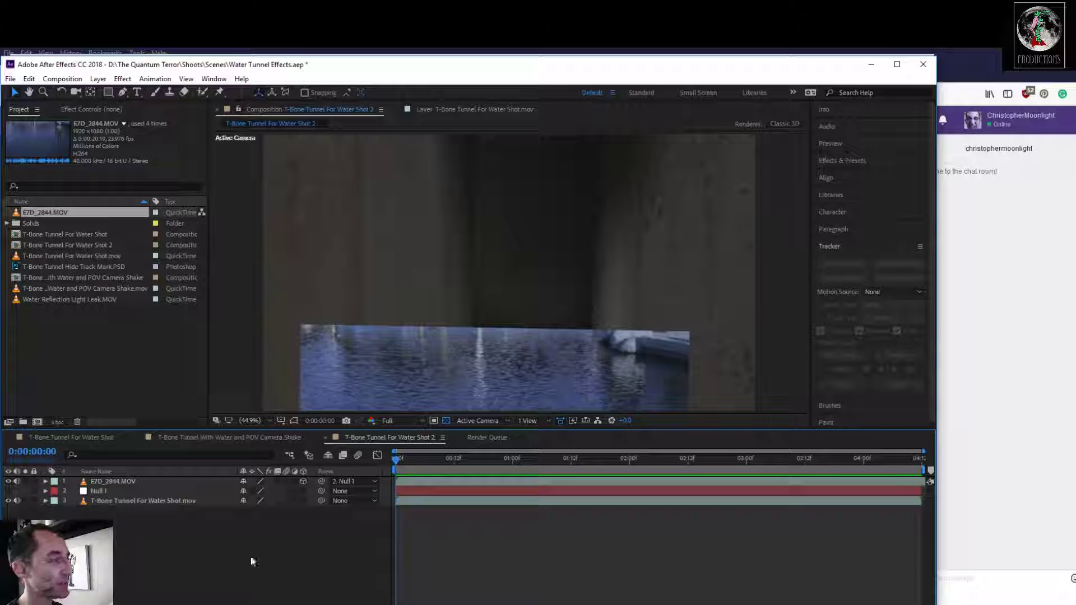
Lower the E7D_2844.MOV water layer's opacity to about 15% and scale the layer uniformly to 120.2%
{"action": "left_click", "coordinate": [46, 490]}
{"action": "left_click", "coordinate": [46, 490]}
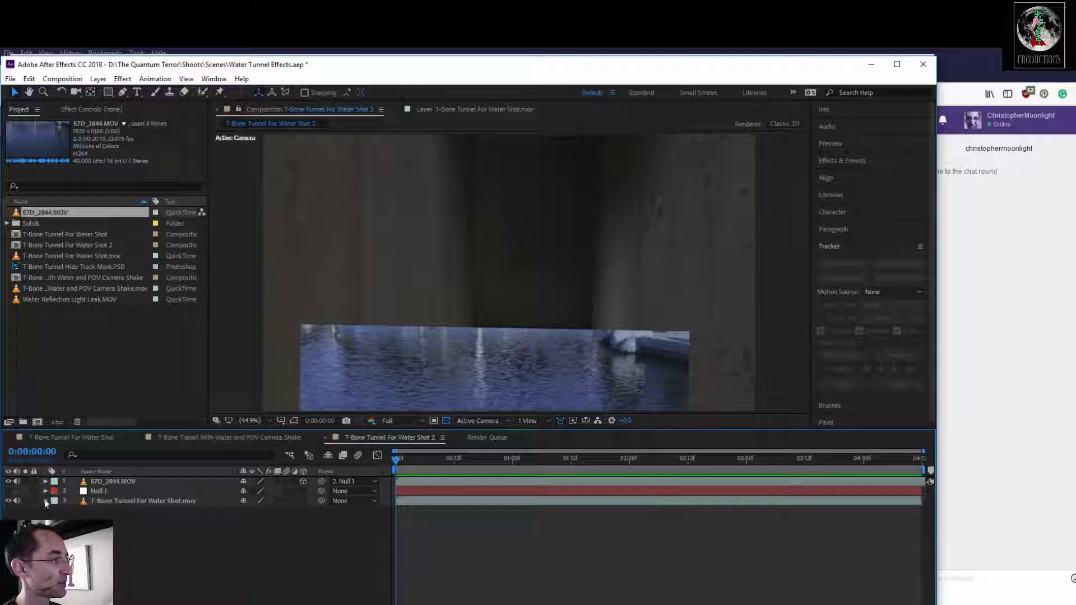
{"action": "left_click", "coordinate": [45, 499]}
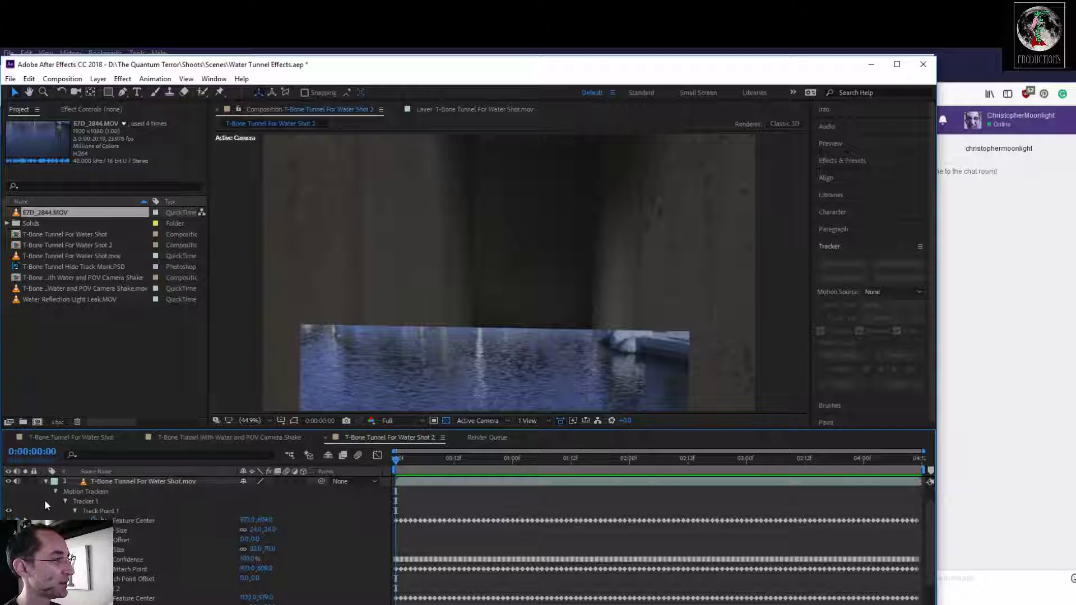
{"action": "left_click", "coordinate": [55, 491]}
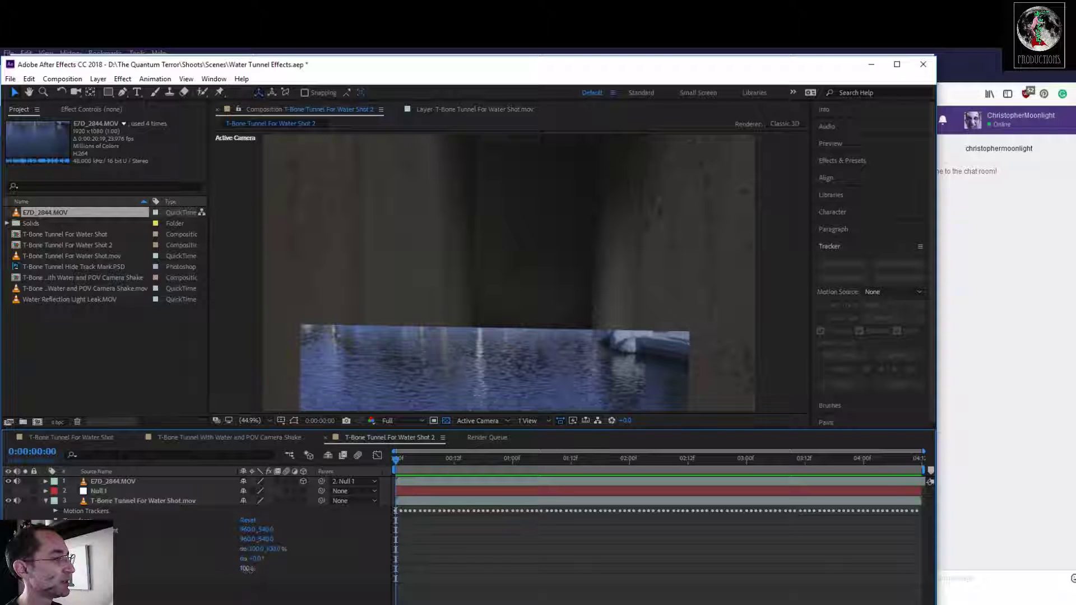
{"action": "left_click", "coordinate": [117, 501]}
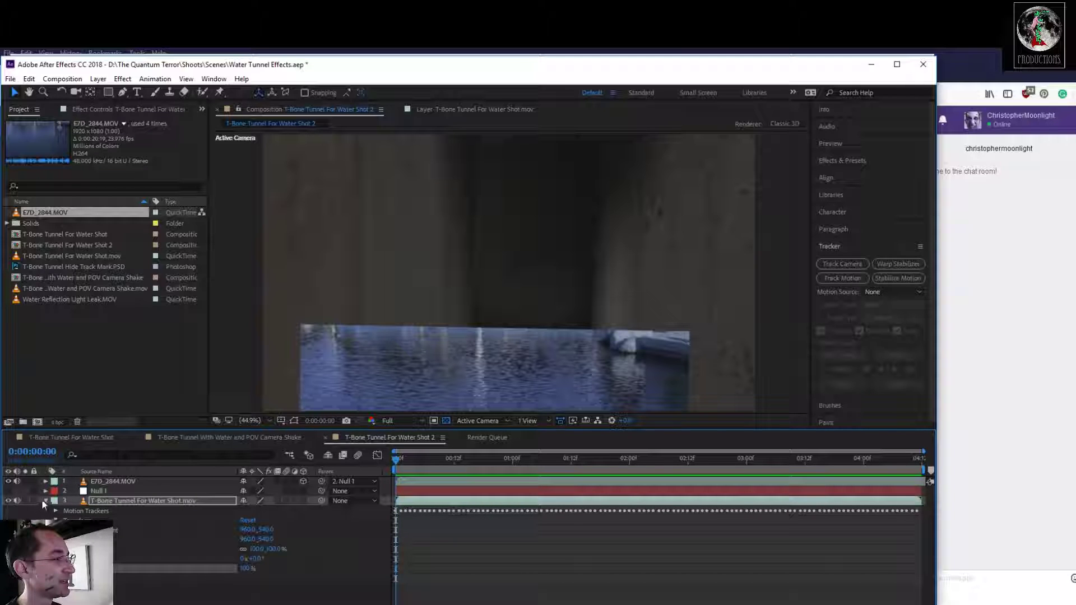
{"action": "left_click", "coordinate": [46, 481]}
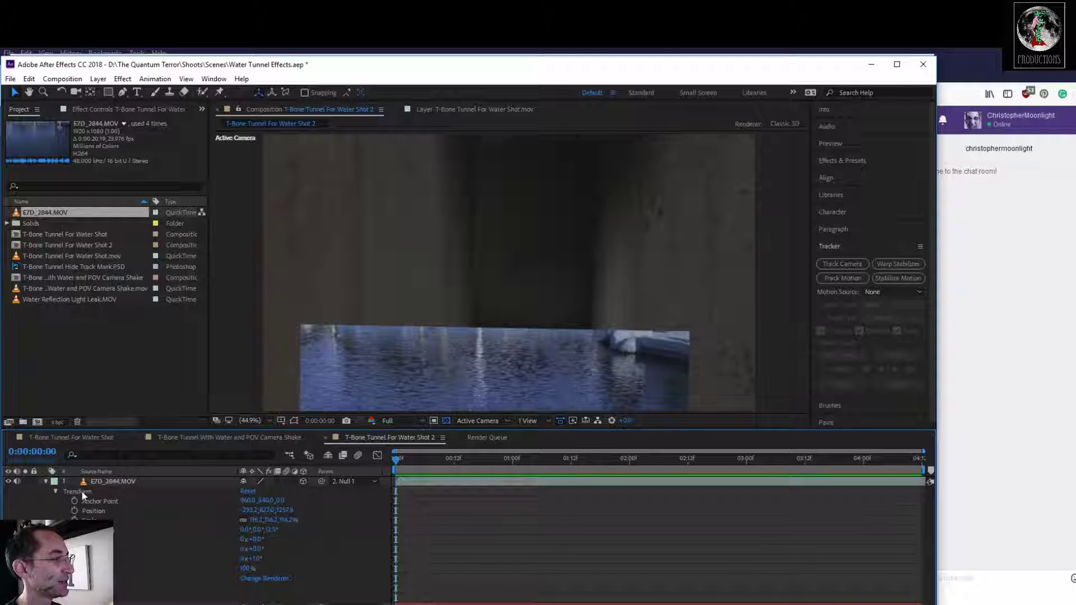
{"action": "left_click_drag", "start_coordinate": [245, 568], "coordinate": [198, 569]}
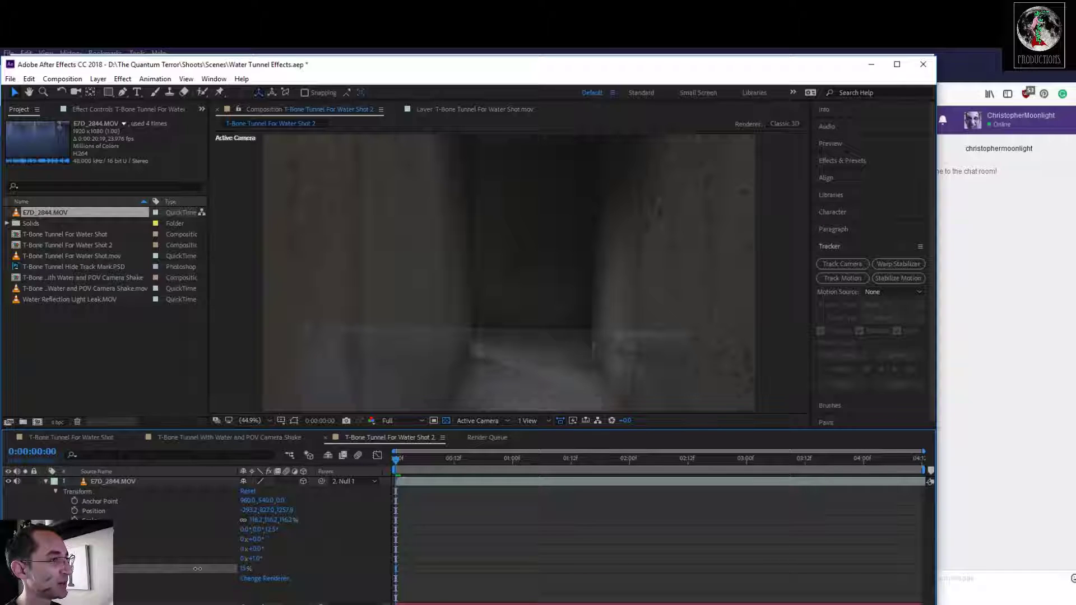
{"action": "left_click", "coordinate": [198, 569]}
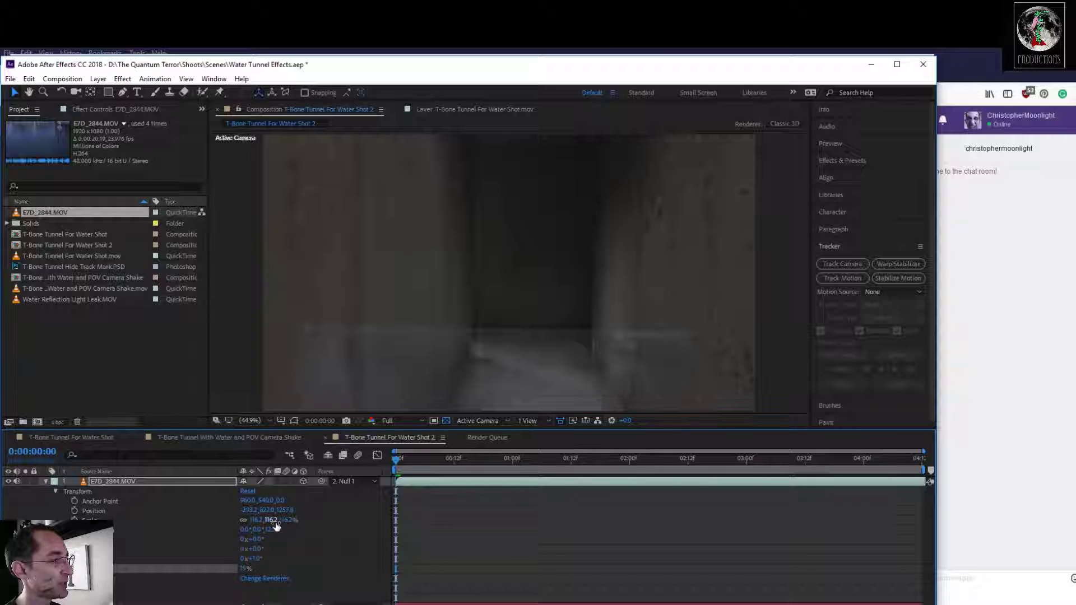
{"action": "left_click_drag", "start_coordinate": [271, 521], "coordinate": [273, 520]}
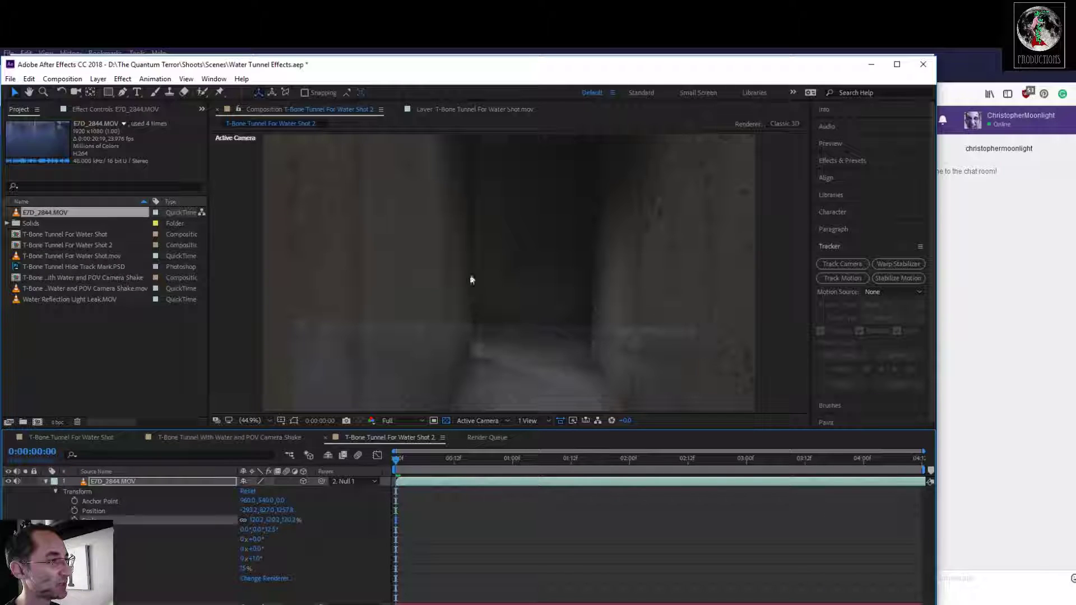
Draw a closed six-point Pen mask on the water layer, following the tunnel floor's edges and rising along the walls at the far end
{"action": "left_click", "coordinate": [123, 92]}
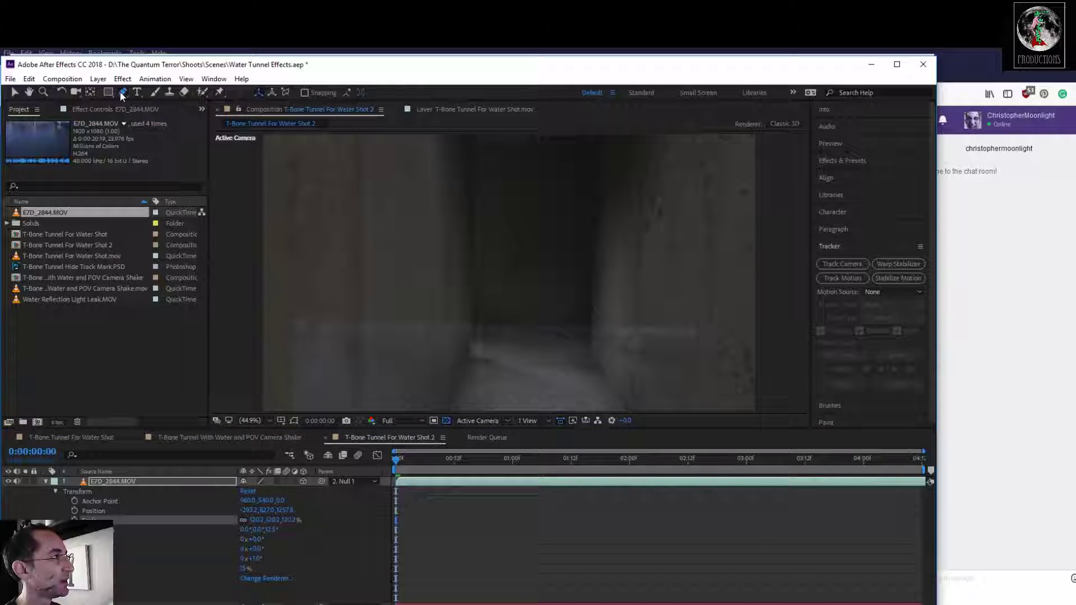
{"action": "left_click", "coordinate": [471, 315]}
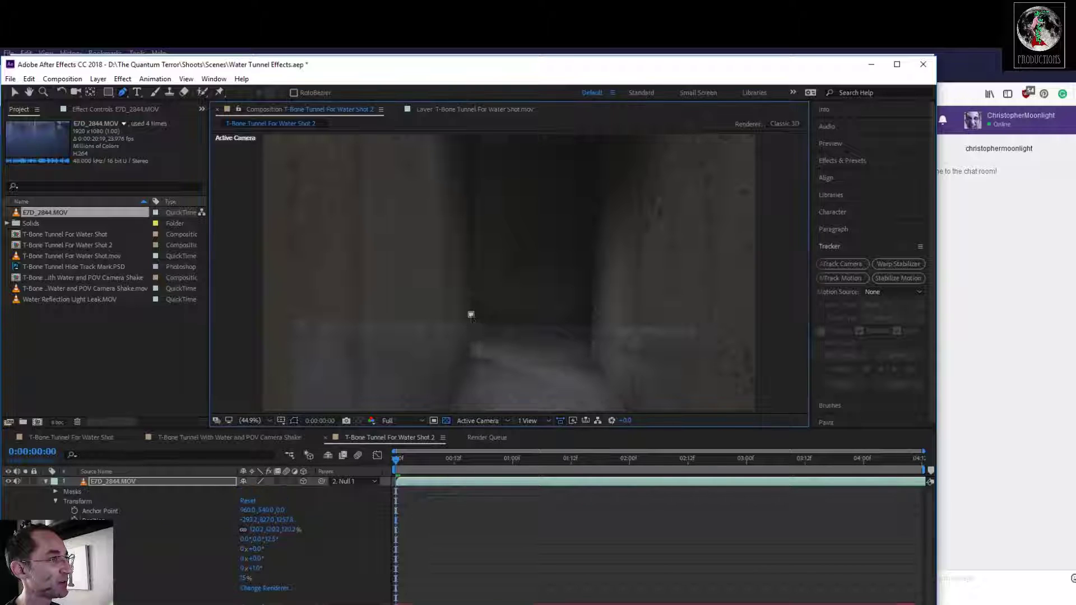
{"action": "left_click", "coordinate": [470, 353]}
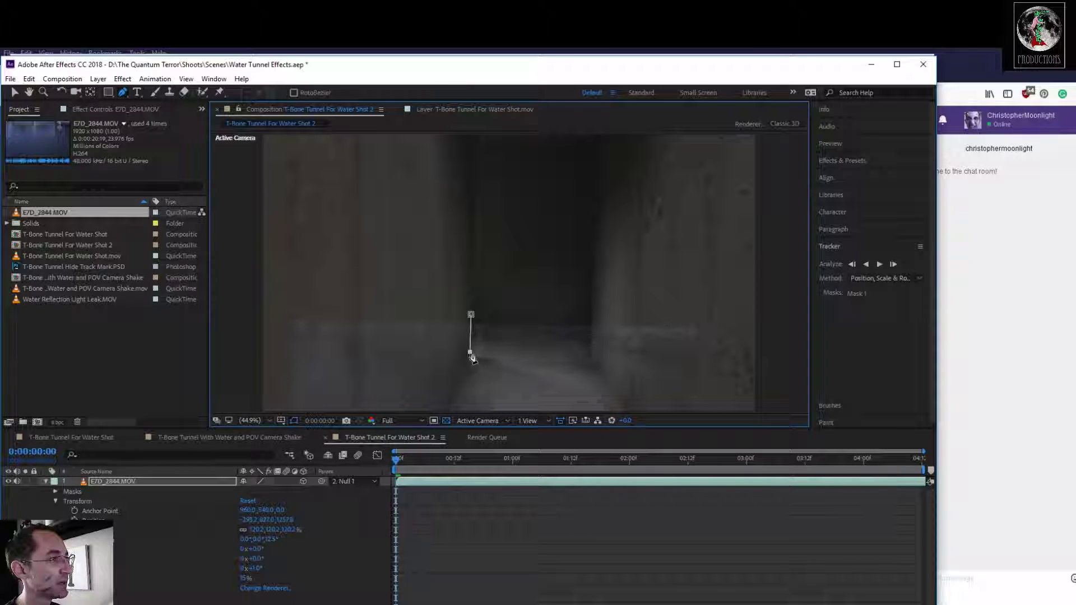
{"action": "scroll", "coordinate": [440, 385], "scroll_direction": "down", "scroll_amount": 1}
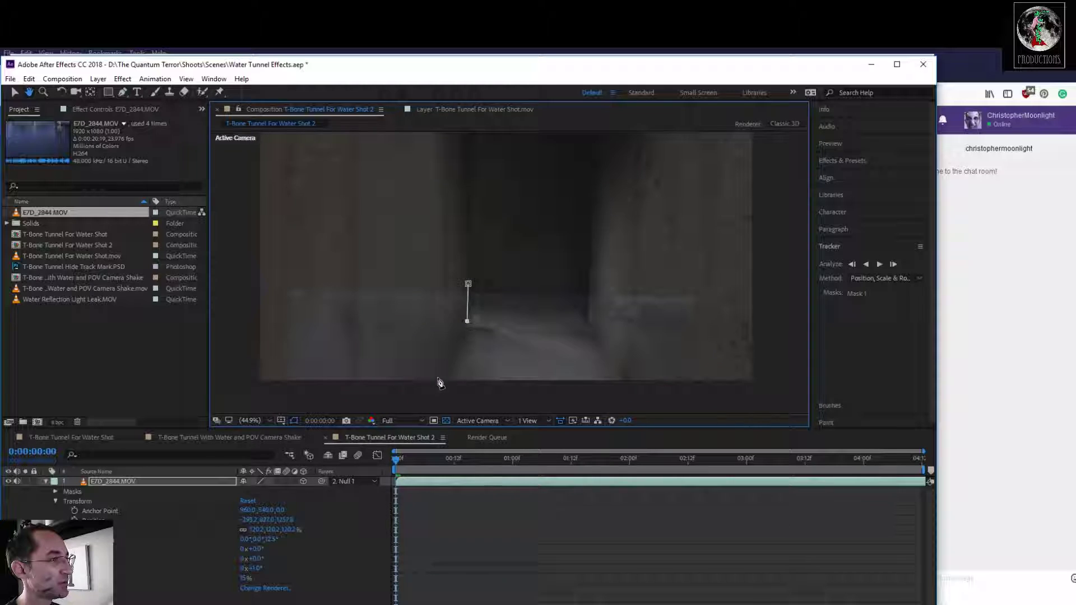
{"action": "left_click", "coordinate": [435, 389]}
{"action": "left_click", "coordinate": [639, 393]}
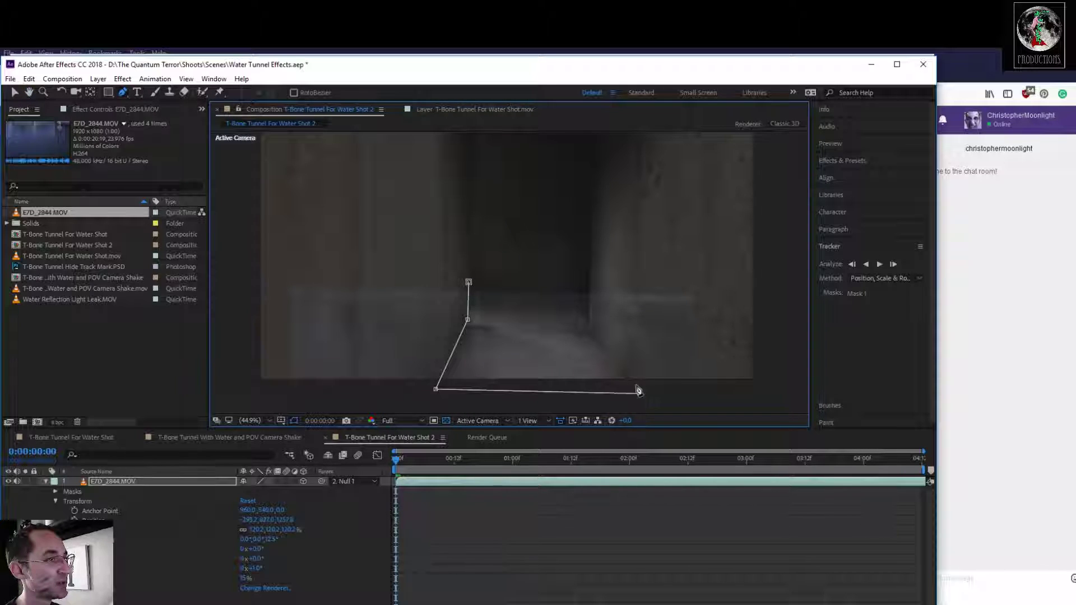
{"action": "left_click", "coordinate": [589, 328]}
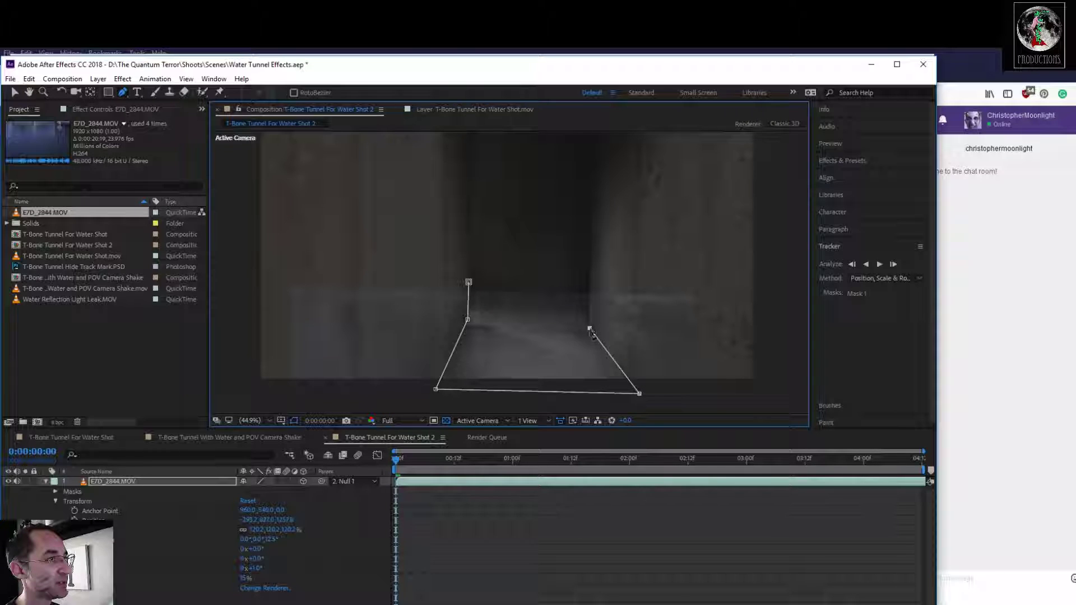
{"action": "left_click", "coordinate": [589, 282]}
{"action": "left_click", "coordinate": [469, 283]}
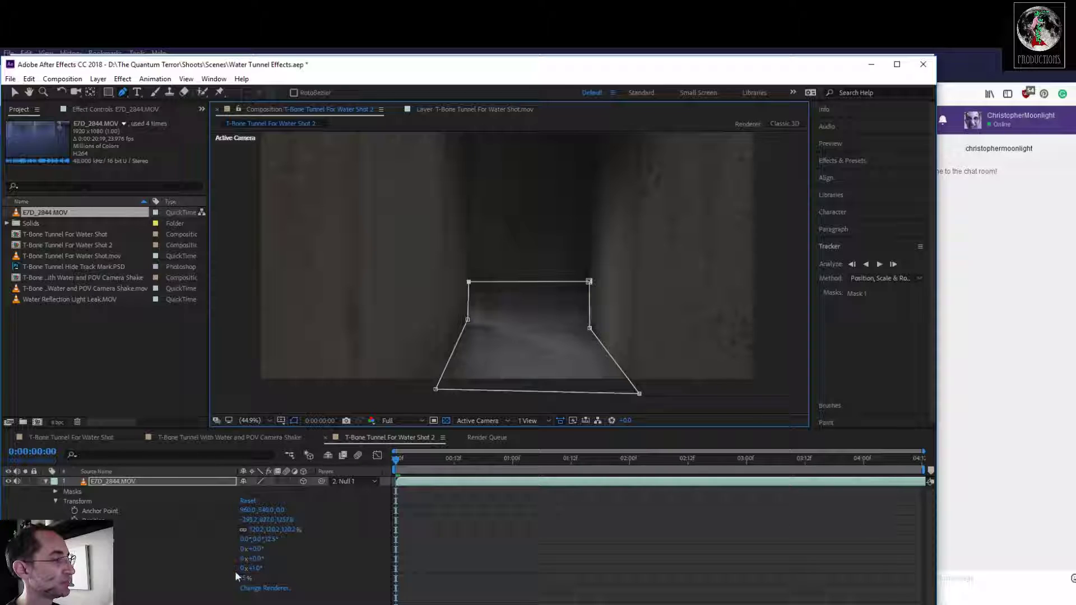
Set the water layer's opacity to 100% and play back the composition to check the masked water
{"action": "left_click_drag", "start_coordinate": [245, 577], "coordinate": [263, 577]}
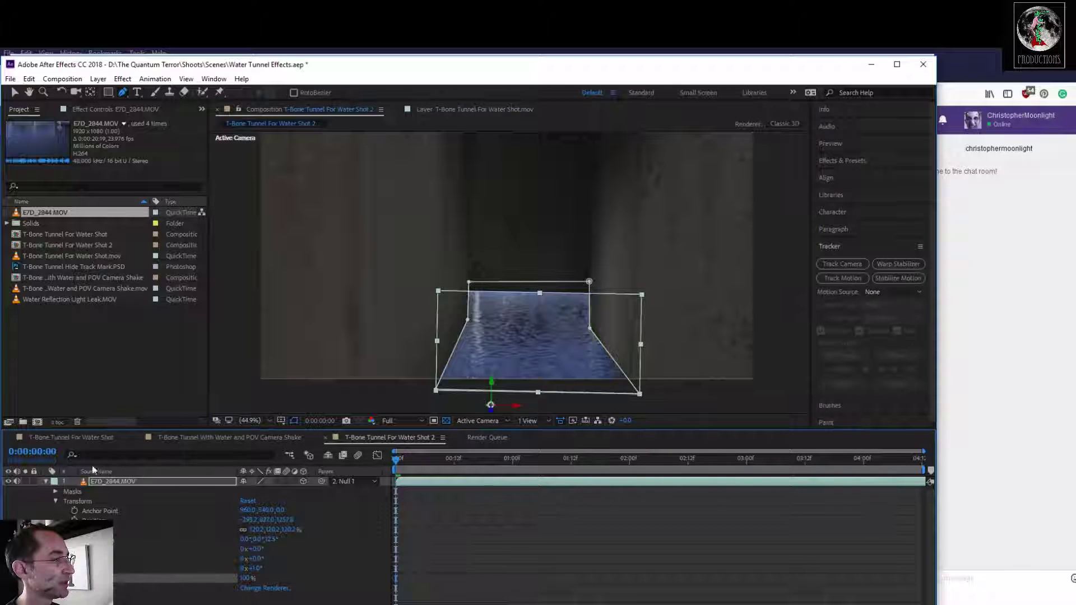
{"action": "left_click", "coordinate": [180, 572]}
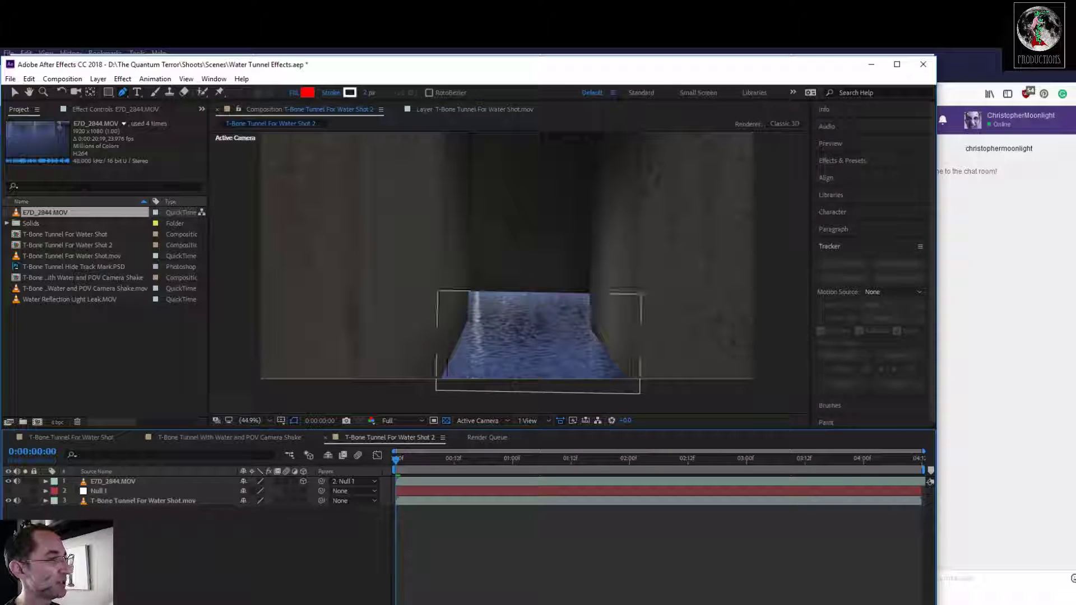
{"action": "key", "text": "space"}
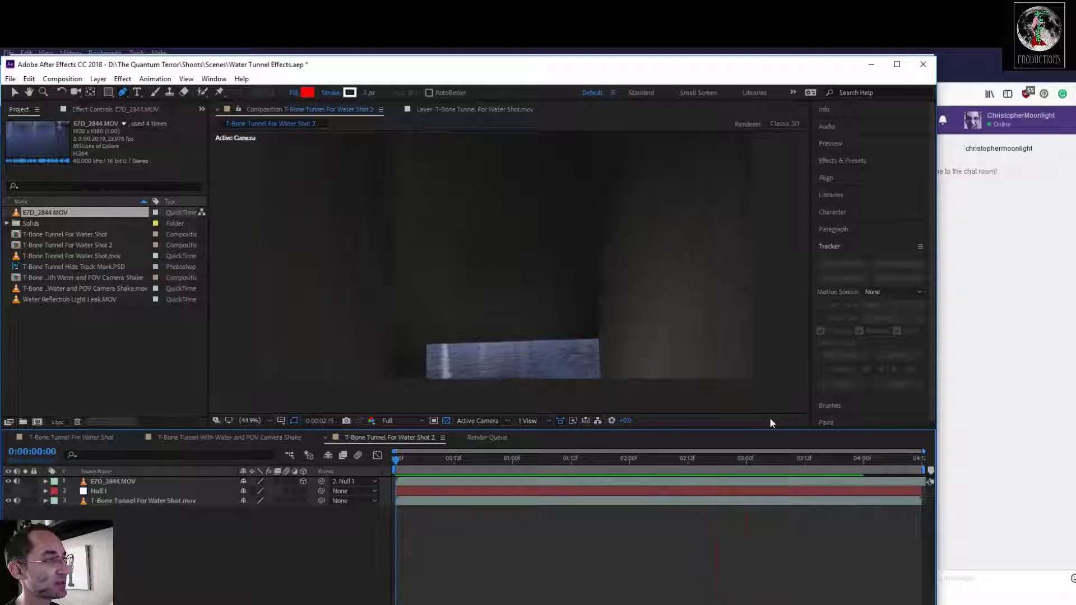
{"action": "key", "text": "space"}
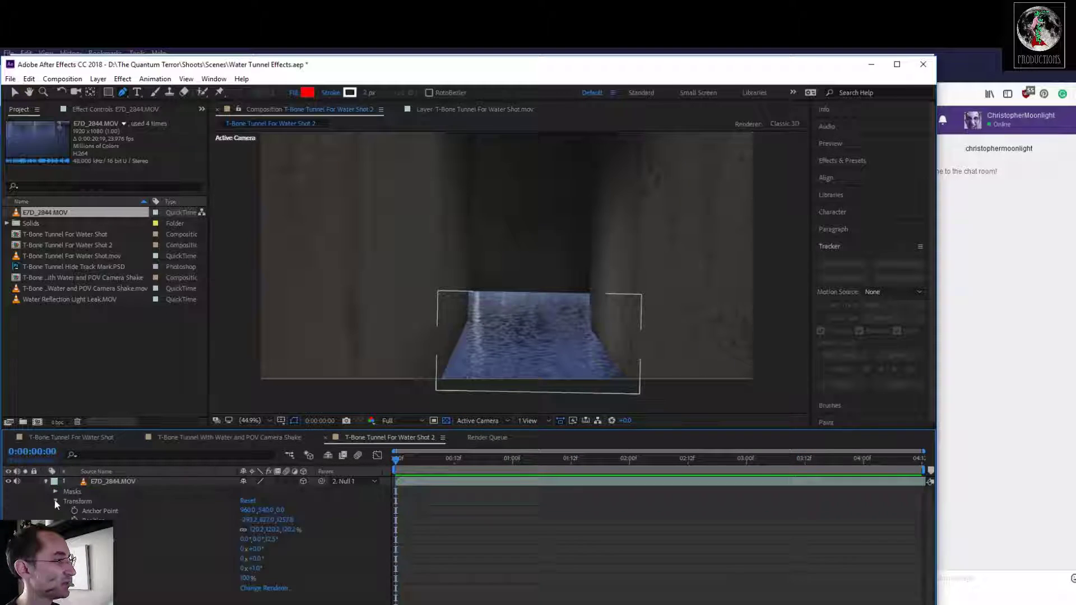
Start keyframing the water layer's Mask 1 path at the first frame and switch to the Selection tool
{"action": "left_click", "coordinate": [56, 491]}
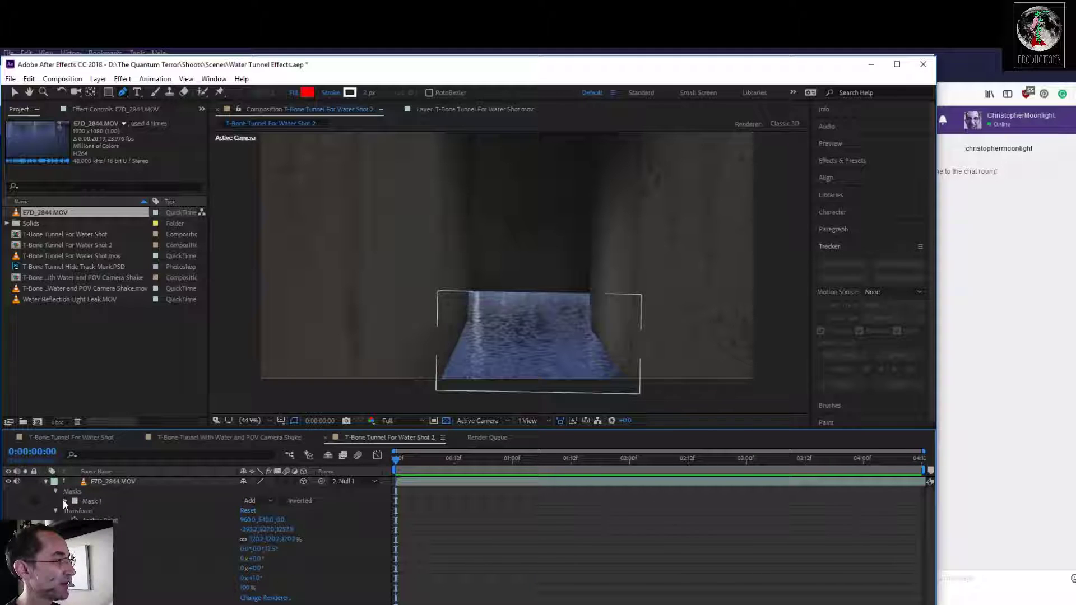
{"action": "left_click", "coordinate": [65, 501]}
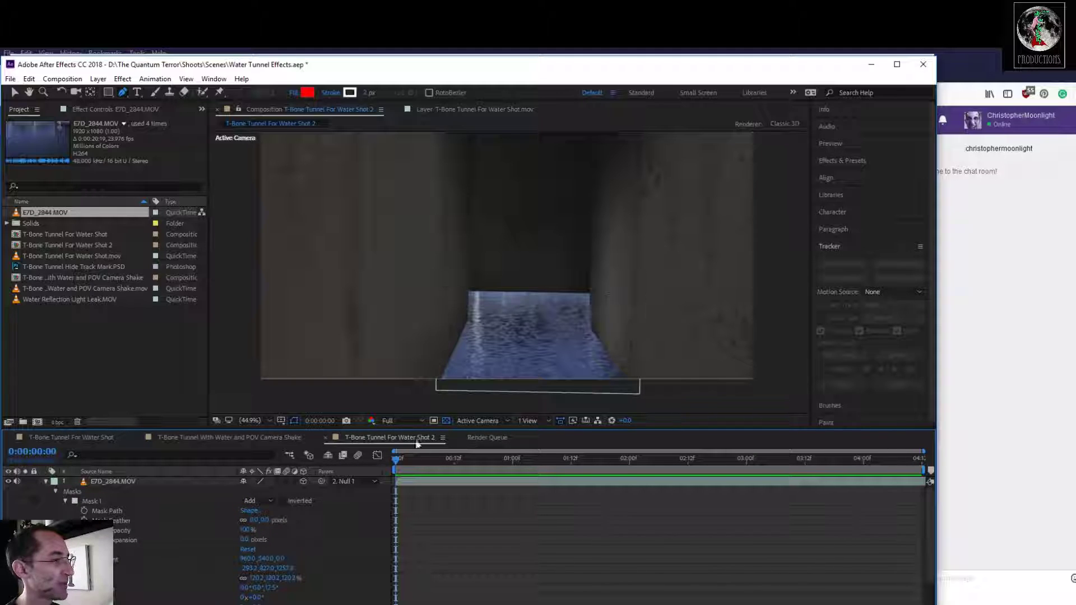
{"action": "left_click", "coordinate": [83, 511]}
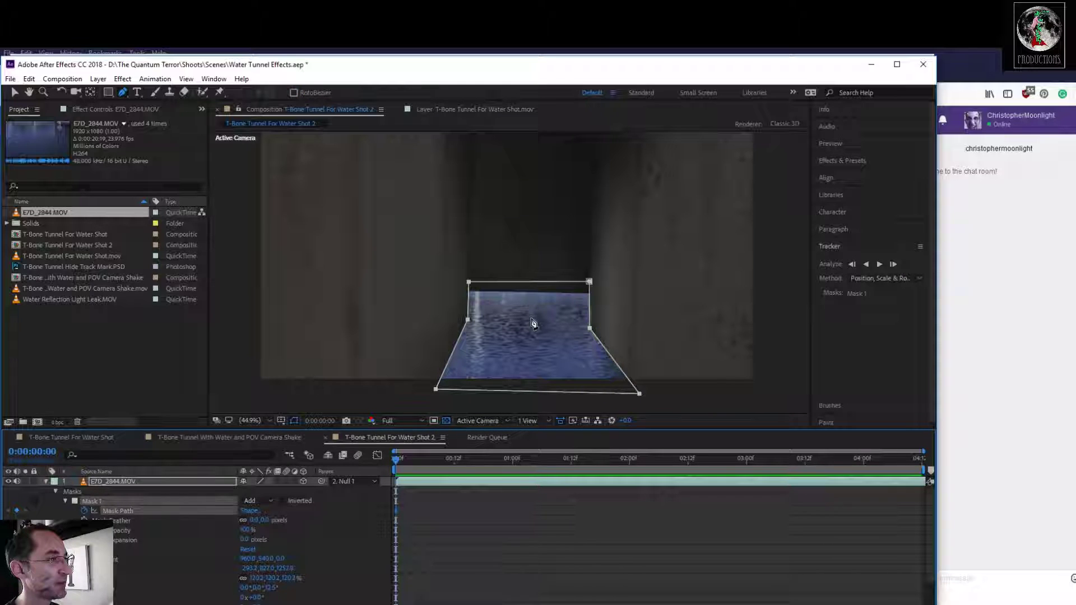
{"action": "left_click", "coordinate": [14, 93]}
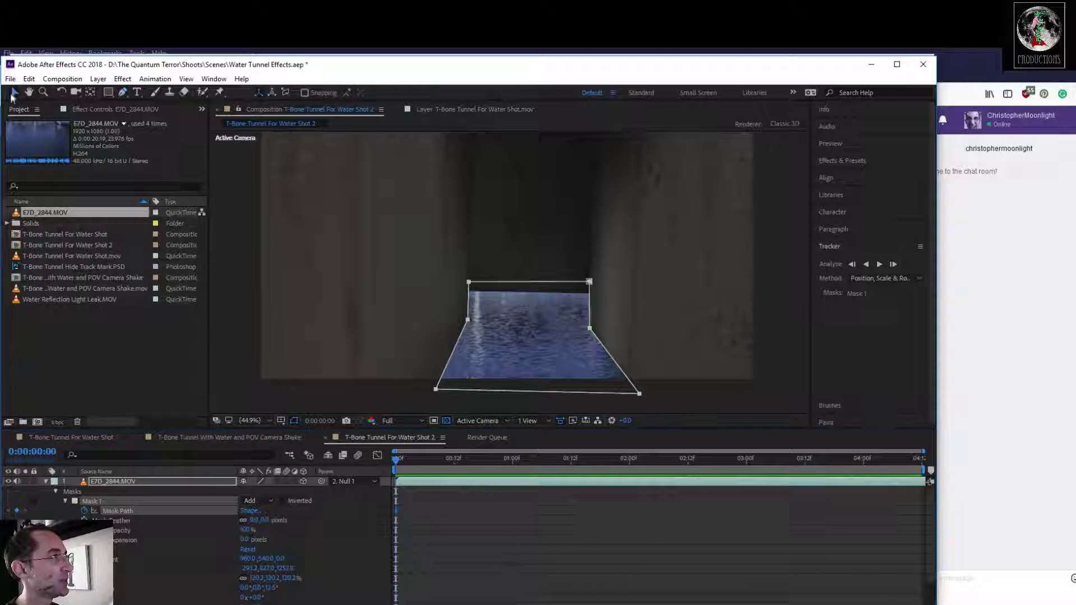
Refine the far end of Mask 1 on the first frame, fitting its upper corners and the right floor corner to the tunnel walls
{"action": "left_click", "coordinate": [431, 342]}
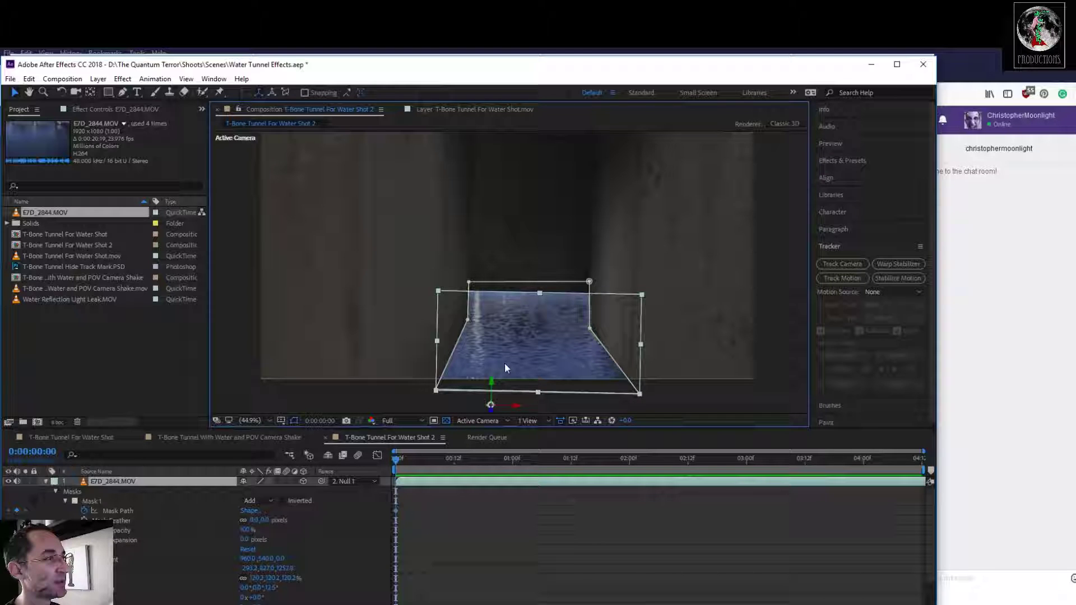
{"action": "scroll", "coordinate": [506, 351], "scroll_direction": "up", "scroll_amount": 3}
{"action": "left_click_drag", "start_coordinate": [493, 381], "coordinate": [424, 290]}
{"action": "left_click", "coordinate": [442, 285]}
{"action": "left_click_drag", "start_coordinate": [431, 199], "coordinate": [433, 197]}
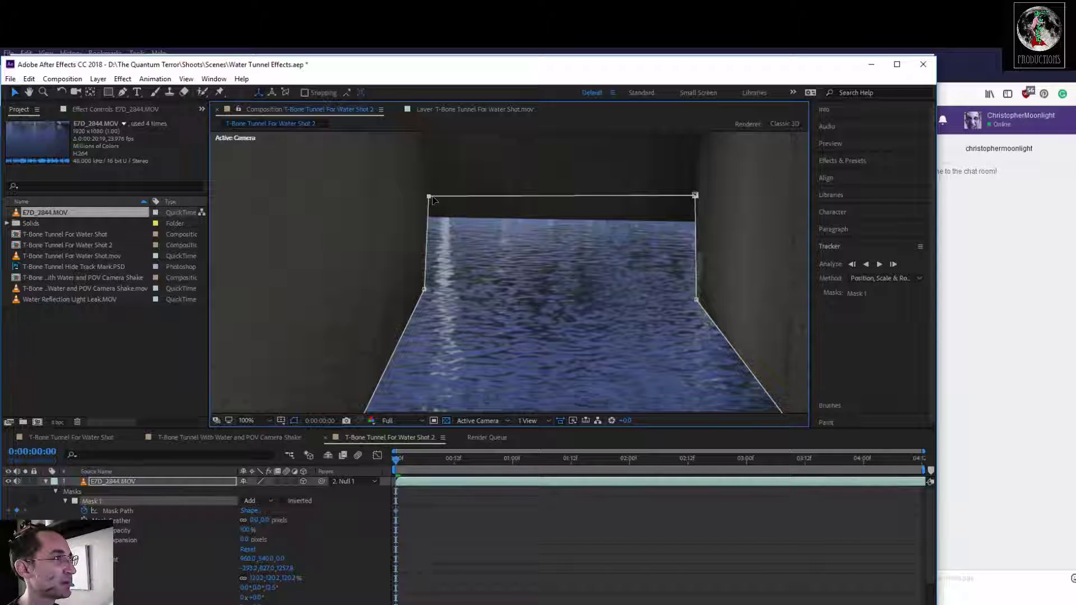
{"action": "mouse_move", "coordinate": [696, 198]}
{"action": "left_mouse_down"}
{"action": "mouse_move", "coordinate": [685, 198]}
{"action": "mouse_move", "coordinate": [701, 199]}
{"action": "left_mouse_up"}
{"action": "mouse_move", "coordinate": [699, 310]}
{"action": "left_mouse_down"}
{"action": "mouse_move", "coordinate": [724, 383]}
{"action": "mouse_move", "coordinate": [695, 301]}
{"action": "left_mouse_up"}
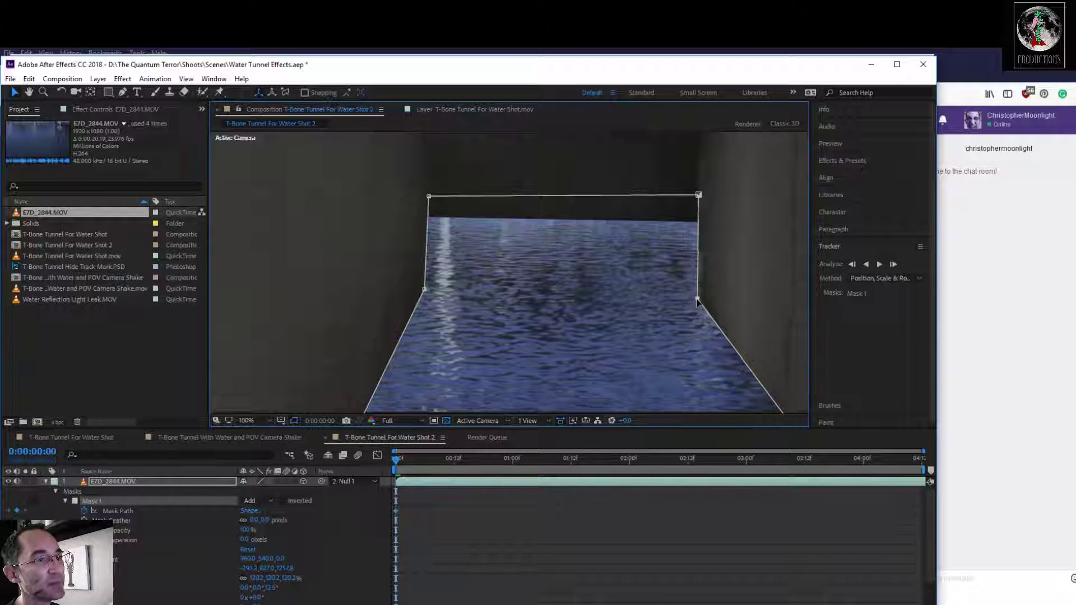
Raise the near-left corner and both far floor corners of Mask 1 slightly on the first frame to follow the floor line
{"action": "key", "text": "h"}
{"action": "left_click_drag", "start_coordinate": [740, 361], "coordinate": [728, 314]}
{"action": "key", "text": "v"}
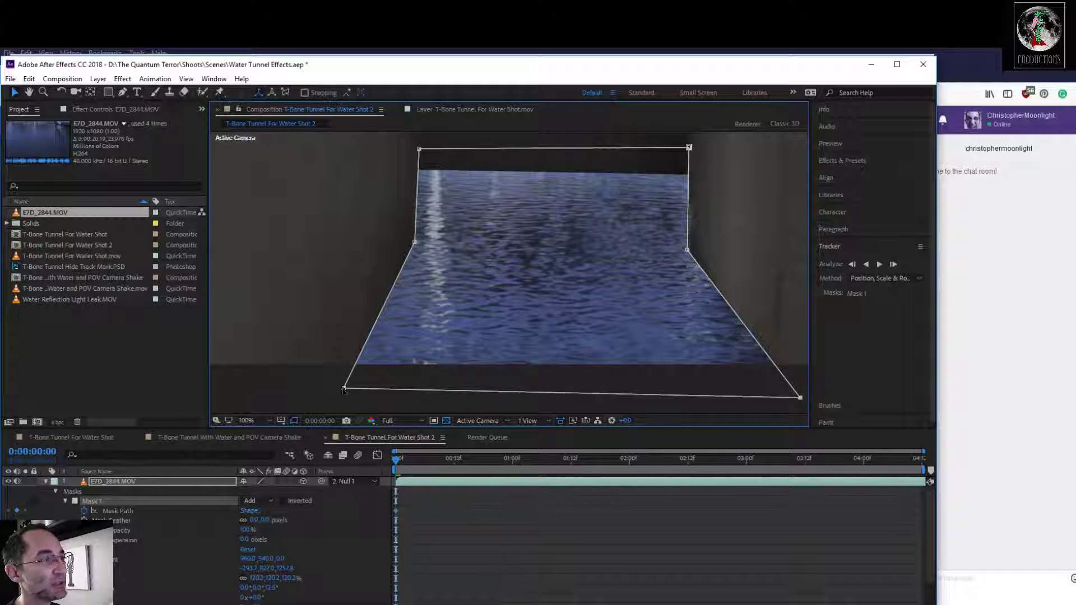
{"action": "left_click_drag", "start_coordinate": [343, 389], "coordinate": [343, 384]}
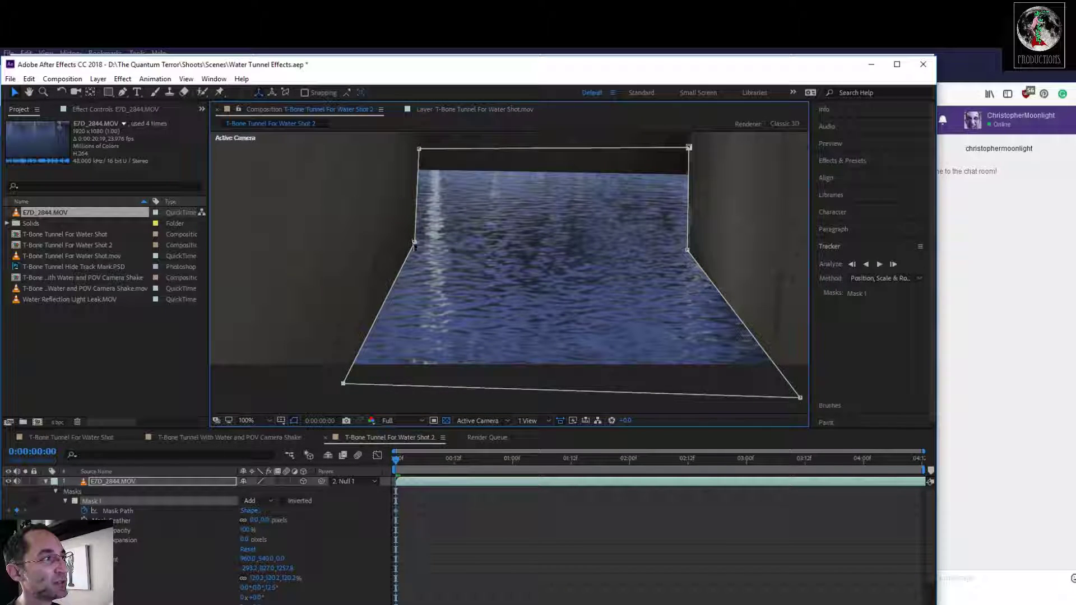
{"action": "left_click_drag", "start_coordinate": [415, 243], "coordinate": [415, 238]}
{"action": "left_click_drag", "start_coordinate": [688, 250], "coordinate": [687, 245]}
{"action": "left_click_drag", "start_coordinate": [414, 236], "coordinate": [415, 230]}
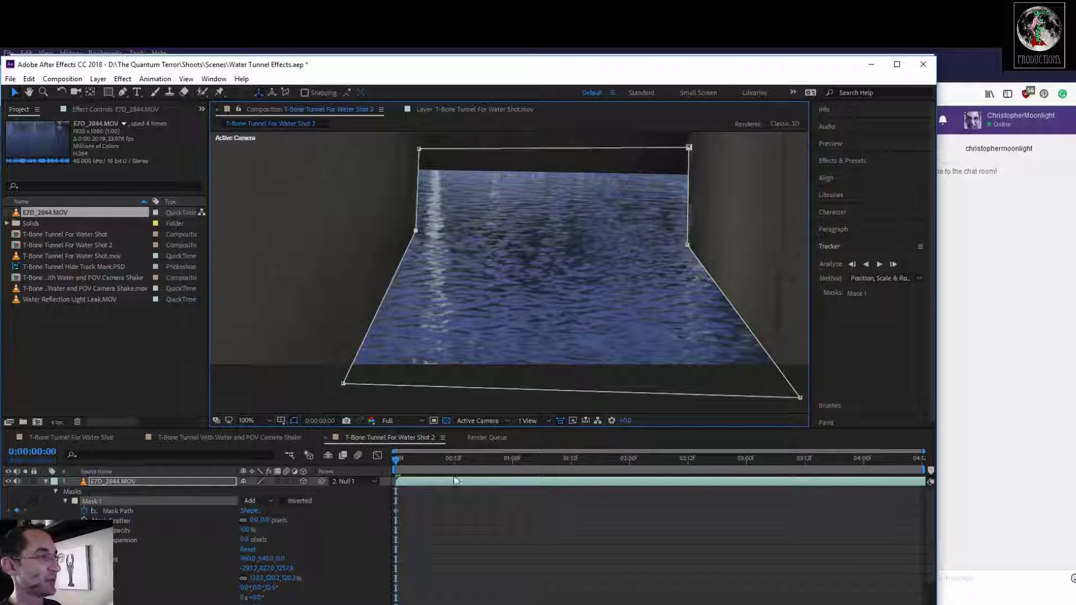
Key the mask path at 0:00:00:05, moving both right-wall points outward and the far-left floor corner down slightly
{"action": "left_click_drag", "start_coordinate": [396, 461], "coordinate": [420, 480]}
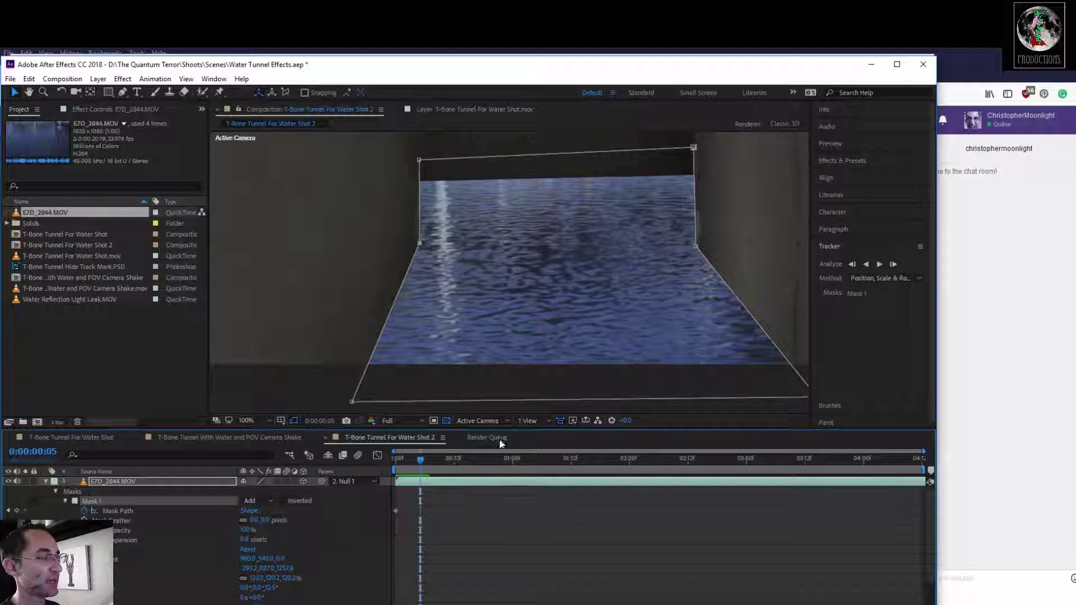
{"action": "left_click_drag", "start_coordinate": [698, 251], "coordinate": [701, 251]}
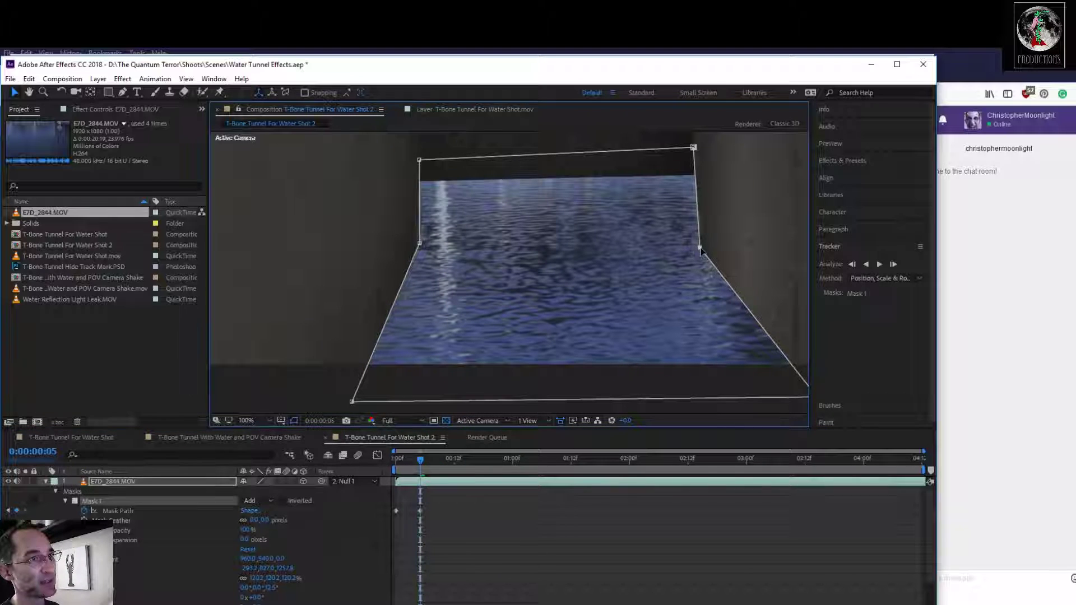
{"action": "left_click_drag", "start_coordinate": [693, 147], "coordinate": [697, 148]}
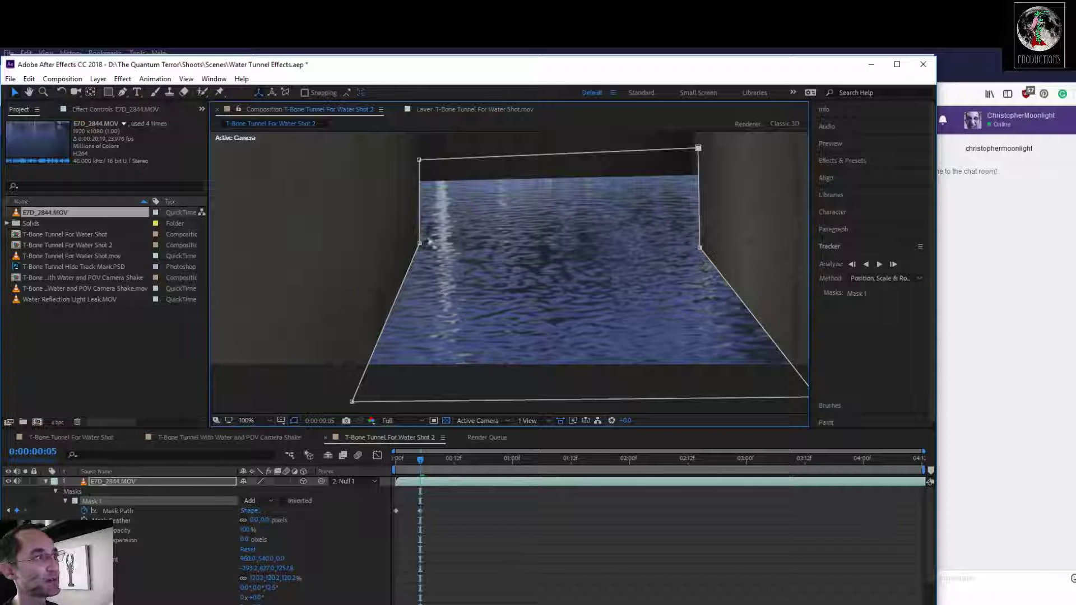
{"action": "mouse_move", "coordinate": [419, 247]}
{"action": "left_mouse_down"}
{"action": "mouse_move", "coordinate": [449, 248]}
{"action": "mouse_move", "coordinate": [421, 251]}
{"action": "left_mouse_up"}
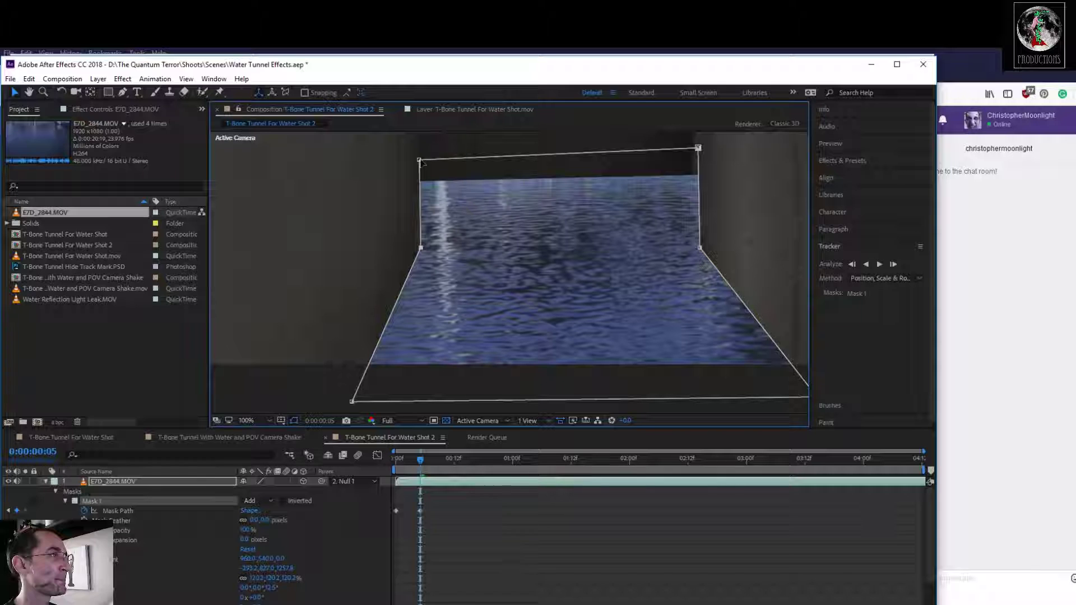
Nudge the far-right floor corner on the first frame and pull both right-wall mask points inward at 0:00:00:05
{"action": "left_click_drag", "start_coordinate": [422, 467], "coordinate": [392, 458]}
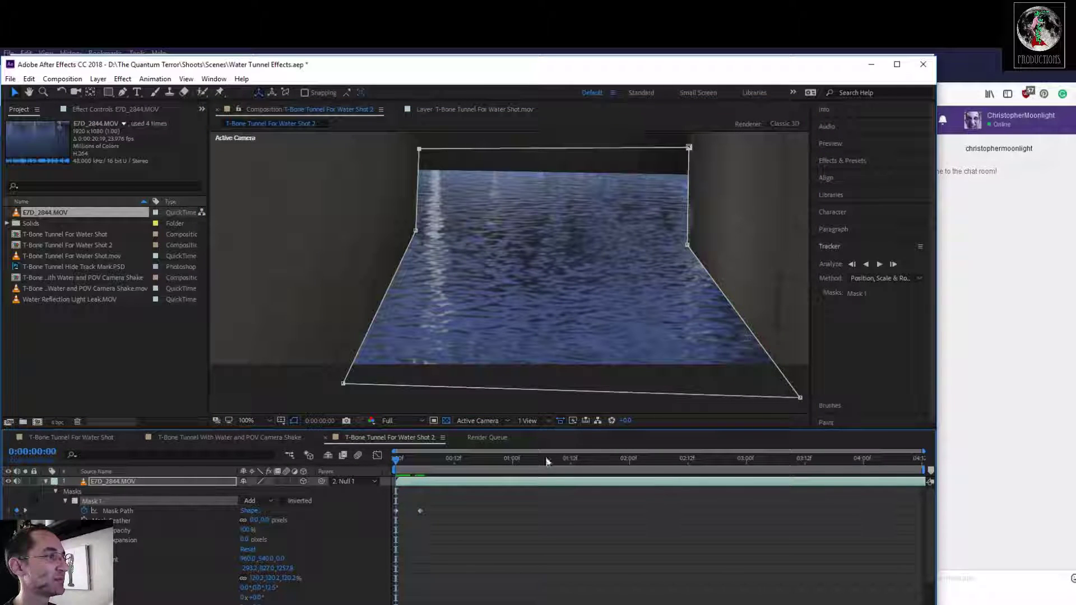
{"action": "left_click", "coordinate": [687, 244]}
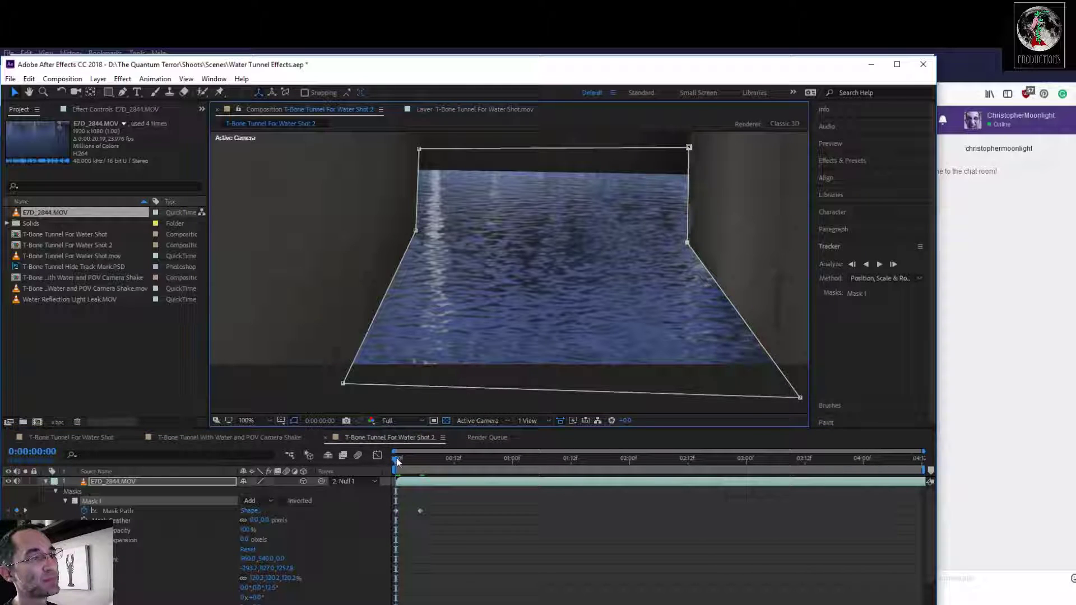
{"action": "left_click_drag", "start_coordinate": [396, 461], "coordinate": [421, 459]}
{"action": "left_click_drag", "start_coordinate": [701, 247], "coordinate": [692, 245]}
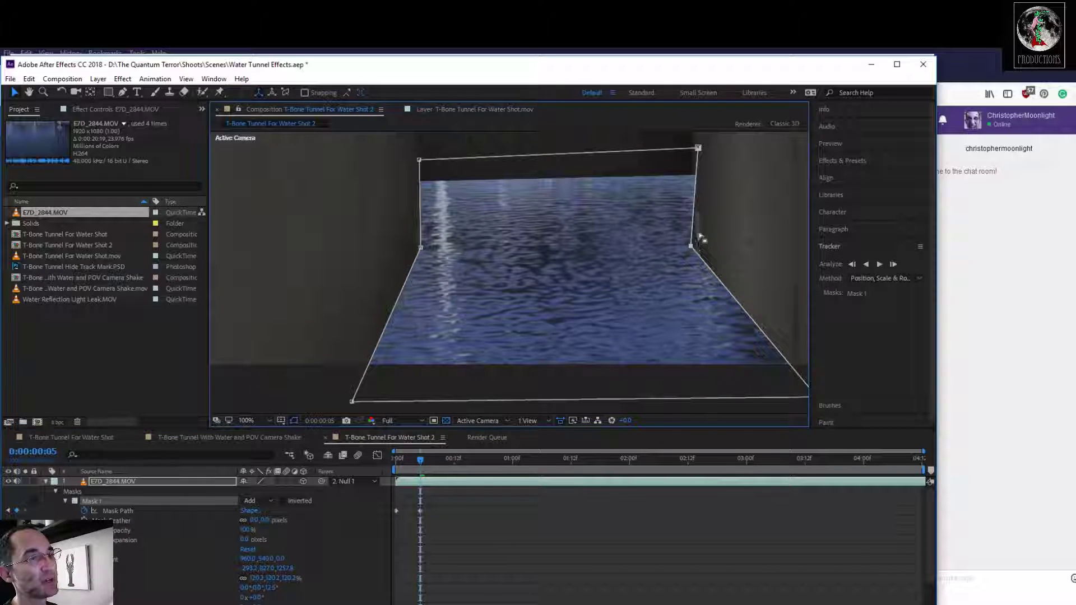
{"action": "left_click_drag", "start_coordinate": [692, 246], "coordinate": [696, 247]}
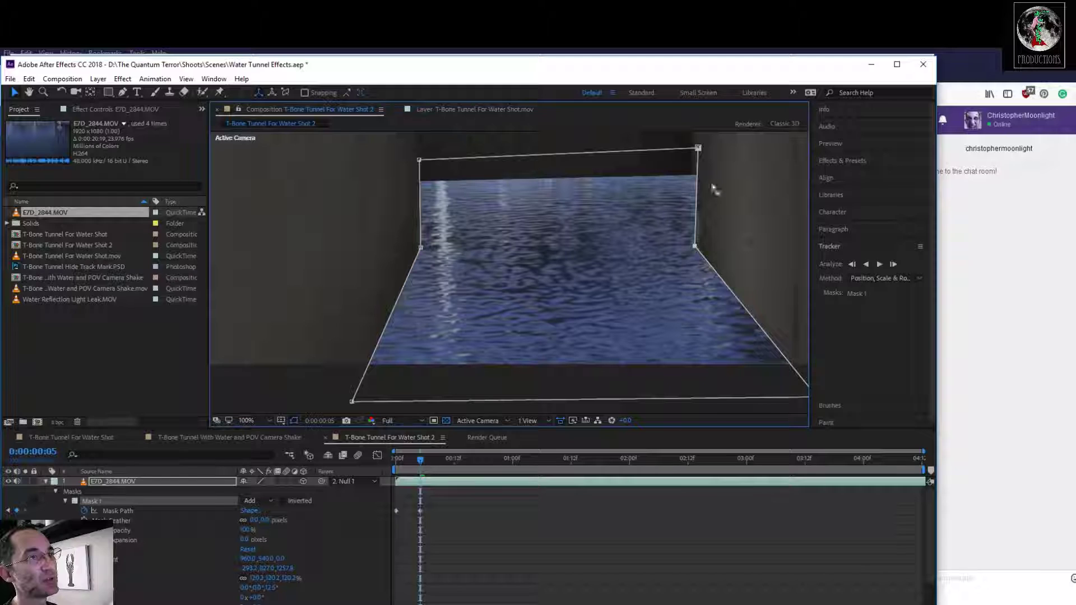
{"action": "left_click_drag", "start_coordinate": [702, 150], "coordinate": [700, 153]}
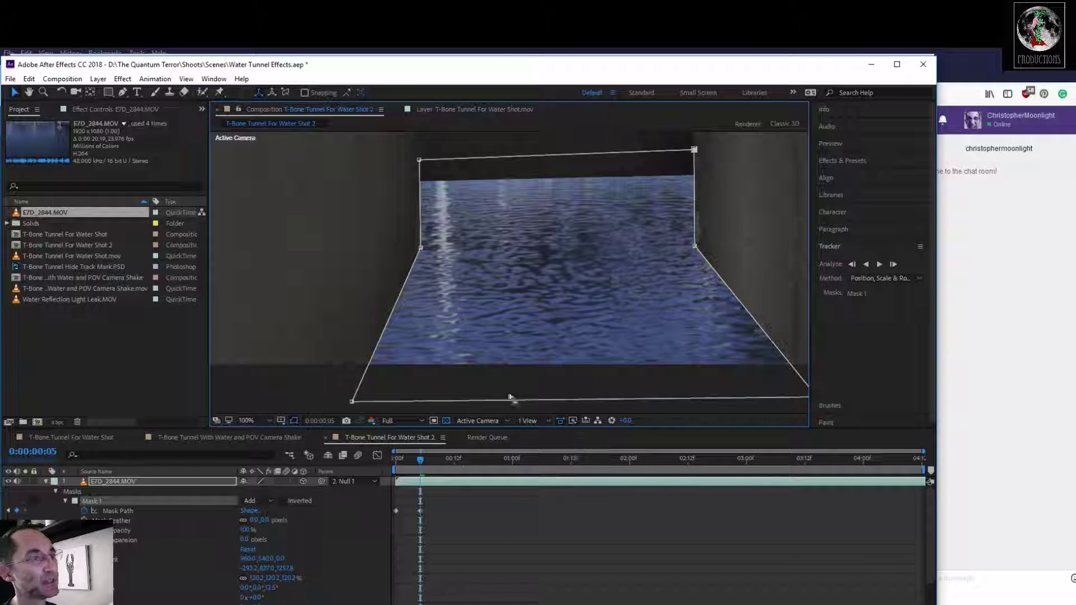
Key the mask path at 0:00:00:01 by nudging the right-wall points and the far-left floor corner onto the tunnel edges
{"action": "mouse_move", "coordinate": [422, 470]}
{"action": "left_mouse_down"}
{"action": "mouse_move", "coordinate": [383, 457]}
{"action": "mouse_move", "coordinate": [405, 461]}
{"action": "left_mouse_up"}
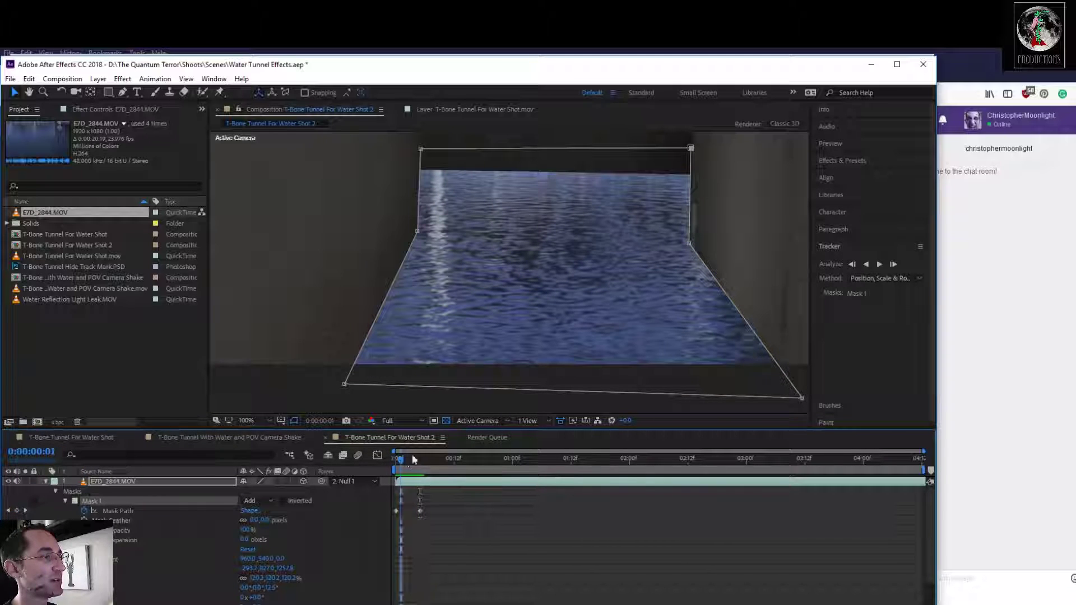
{"action": "left_click_drag", "start_coordinate": [690, 245], "coordinate": [688, 242]}
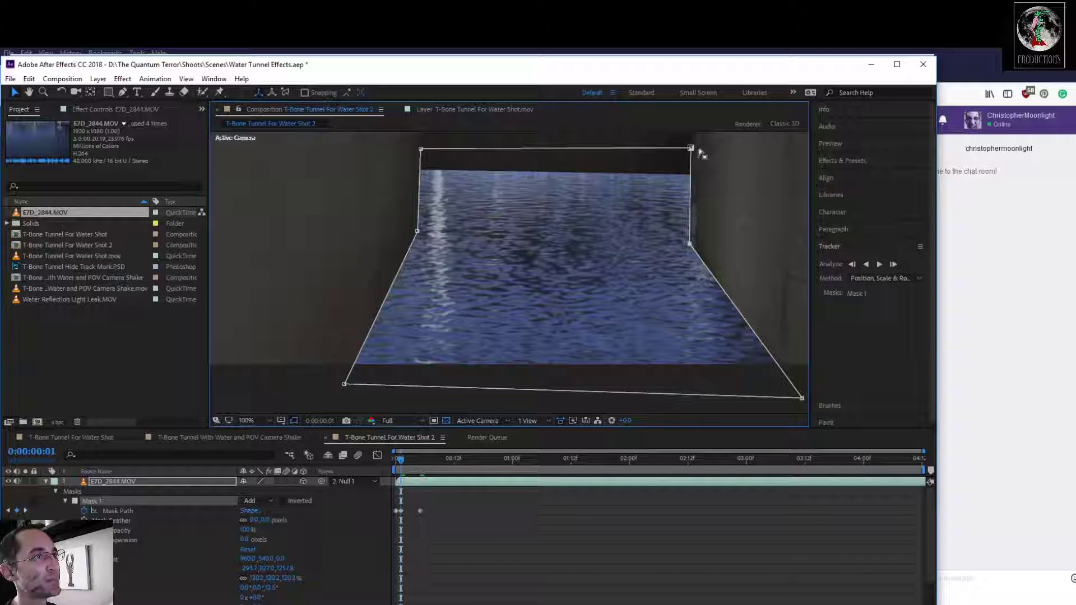
{"action": "left_click_drag", "start_coordinate": [694, 152], "coordinate": [695, 153]}
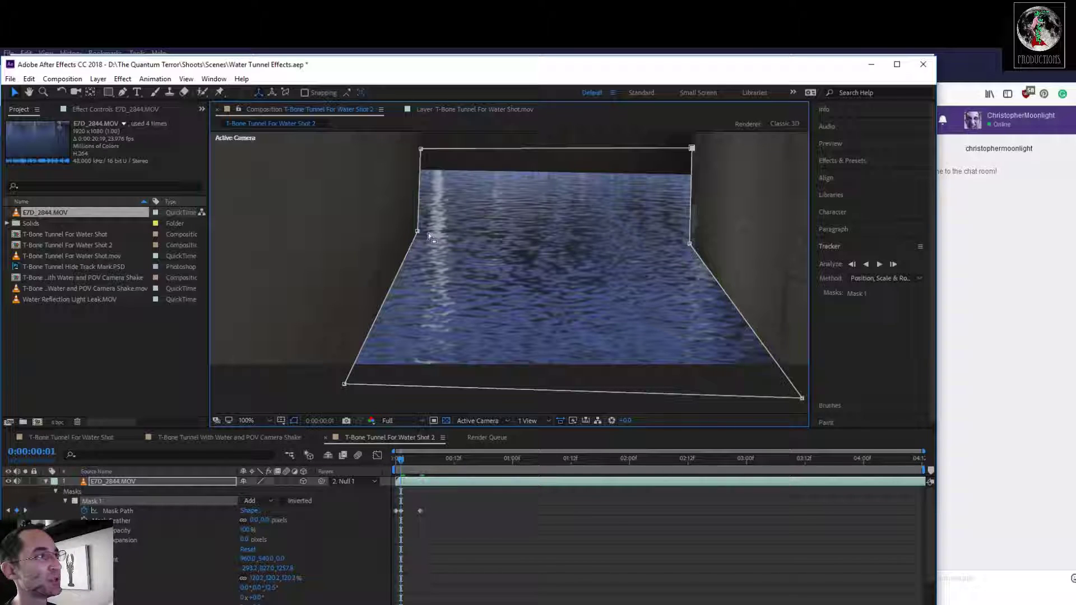
{"action": "left_click_drag", "start_coordinate": [418, 235], "coordinate": [421, 234]}
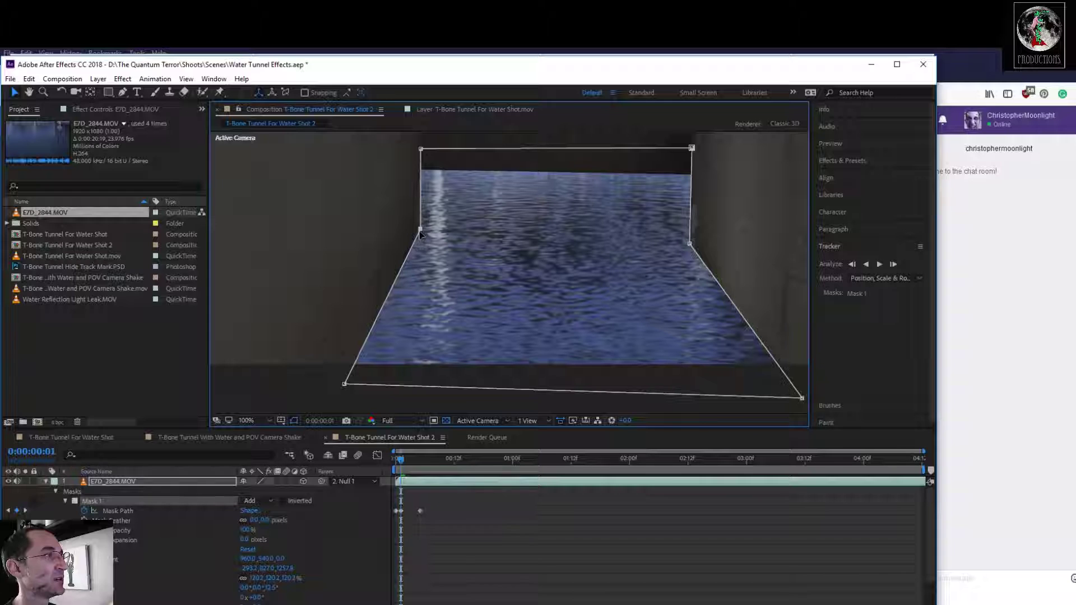
Key the mask path at 0:00:00:06, adjusting the upper-right corner and both left-wall points to the tunnel walls
{"action": "left_click_drag", "start_coordinate": [400, 459], "coordinate": [427, 466]}
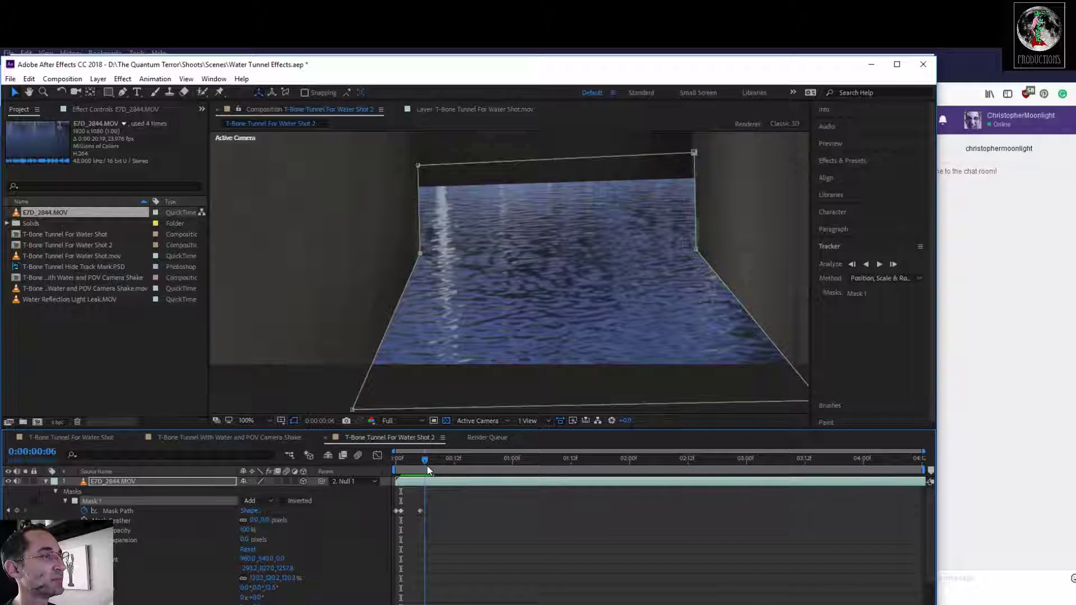
{"action": "left_click_drag", "start_coordinate": [694, 152], "coordinate": [692, 157]}
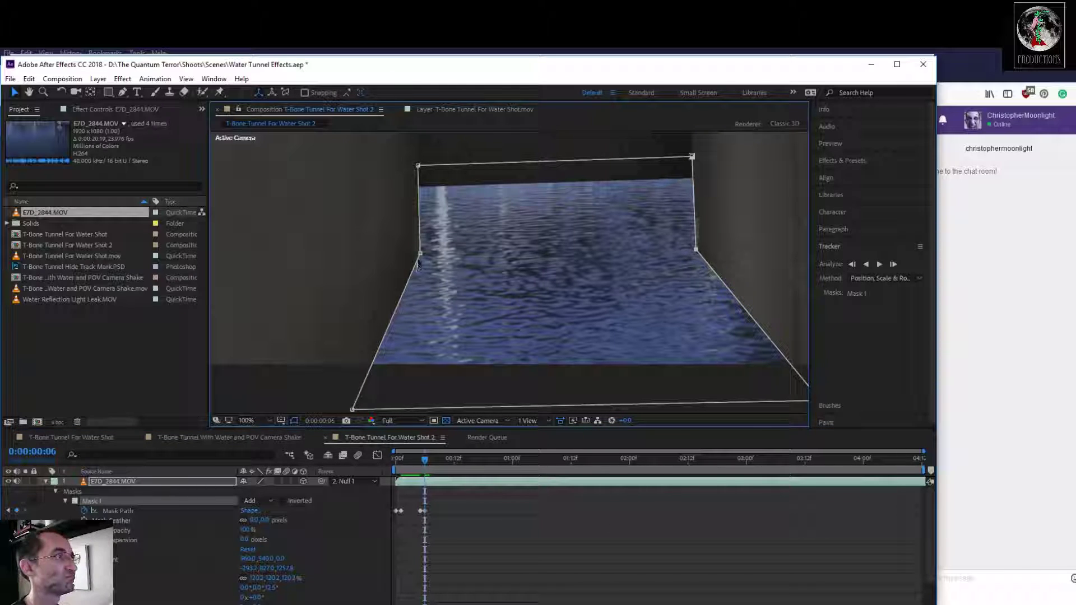
{"action": "left_click_drag", "start_coordinate": [421, 257], "coordinate": [421, 254]}
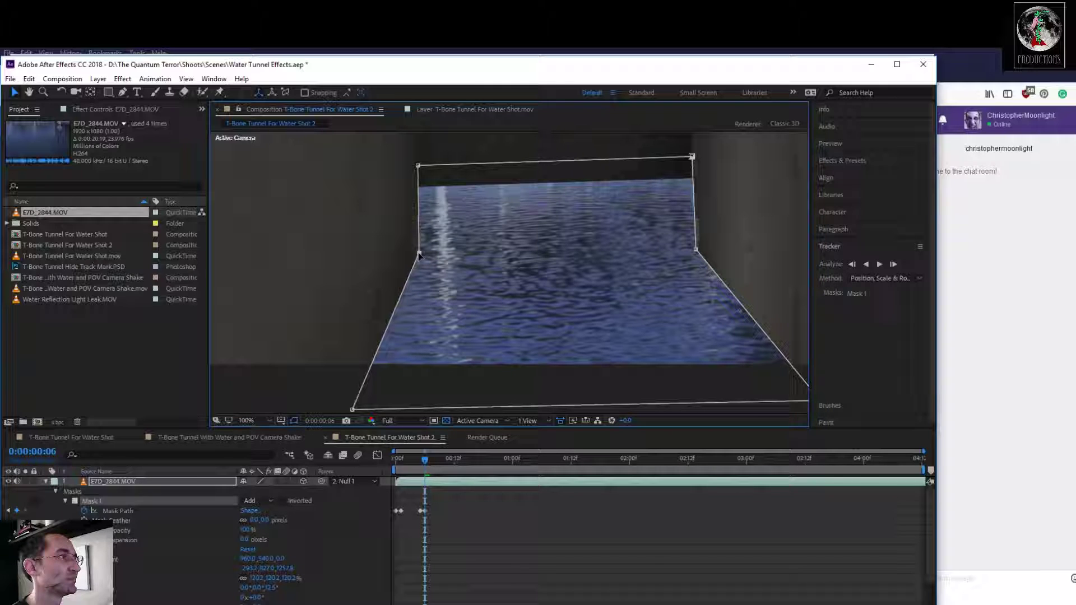
{"action": "left_click_drag", "start_coordinate": [421, 167], "coordinate": [420, 169]}
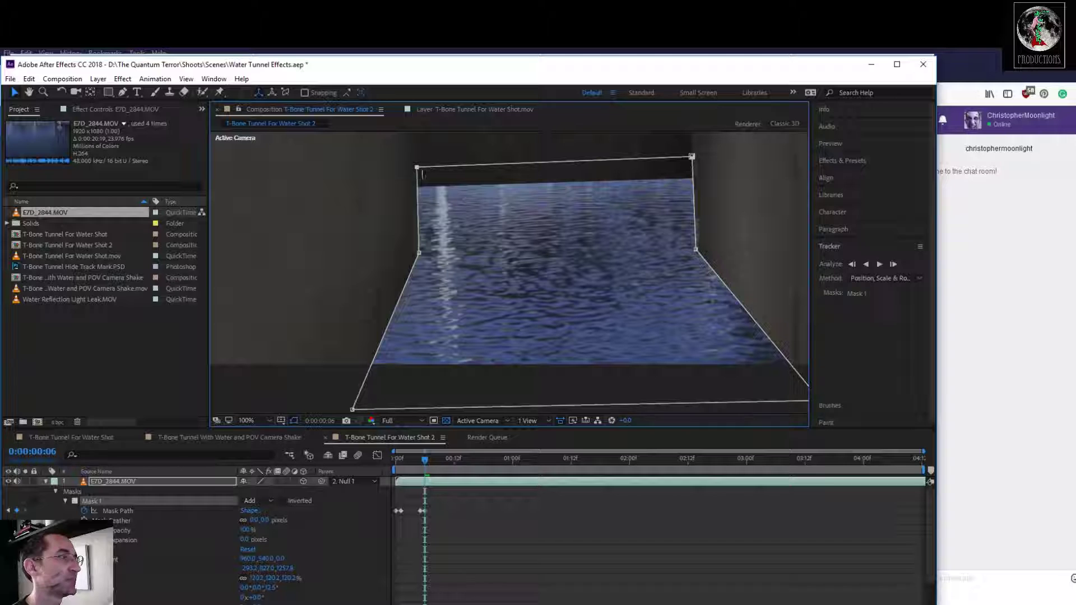
Key the mask path at 0:00:00:10 with a nudged right floor corner, and at 0:00:00:12 with all four far-end points shifted right
{"action": "mouse_move", "coordinate": [425, 463]}
{"action": "left_mouse_down"}
{"action": "mouse_move", "coordinate": [454, 459]}
{"action": "mouse_move", "coordinate": [445, 460]}
{"action": "left_mouse_up"}
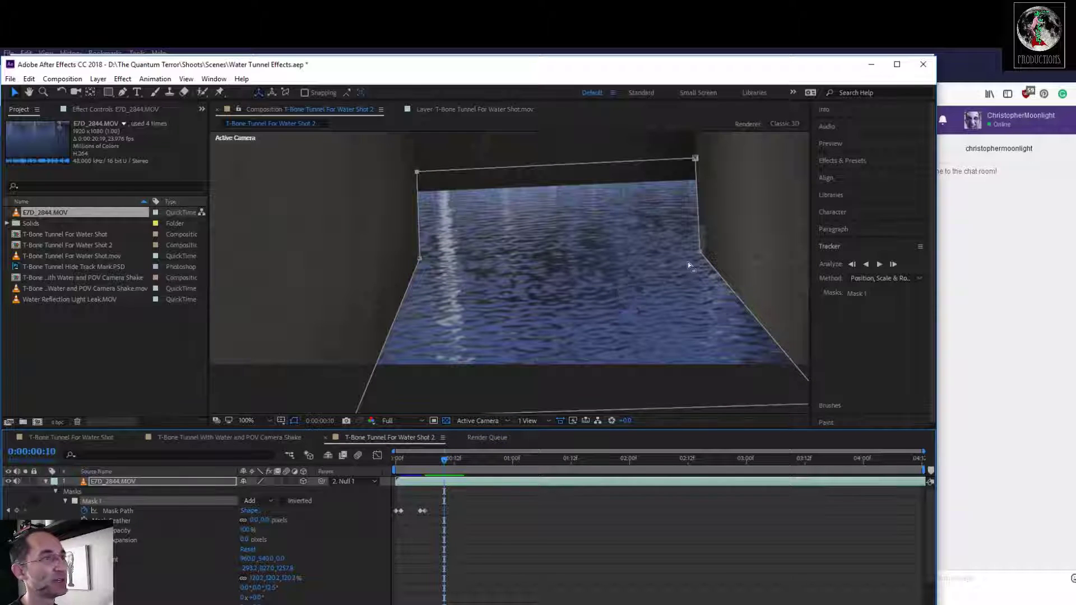
{"action": "left_click_drag", "start_coordinate": [699, 256], "coordinate": [700, 257]}
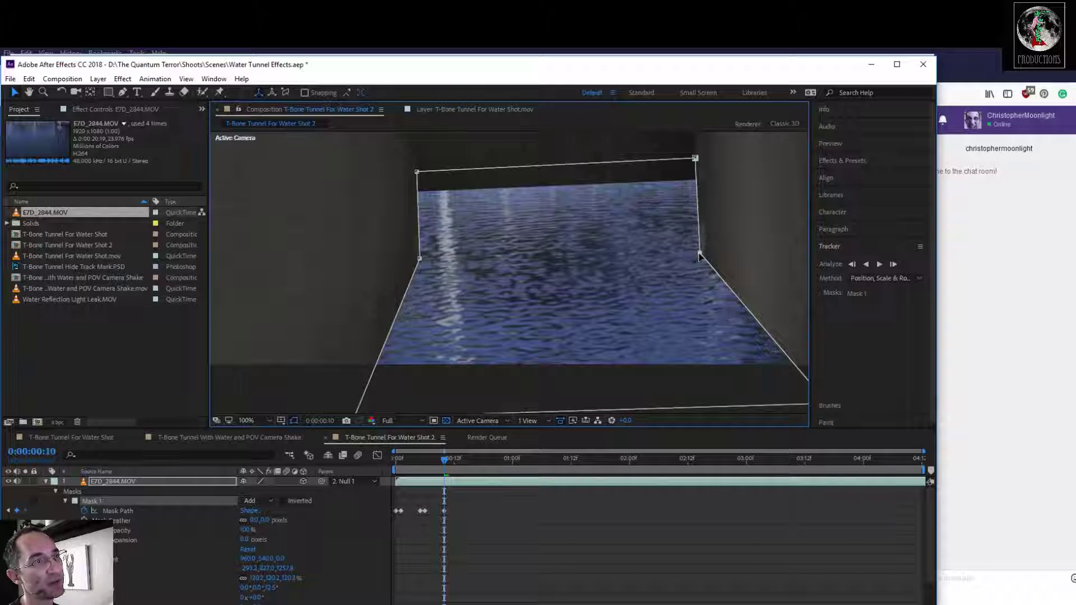
{"action": "left_click_drag", "start_coordinate": [446, 461], "coordinate": [454, 460]}
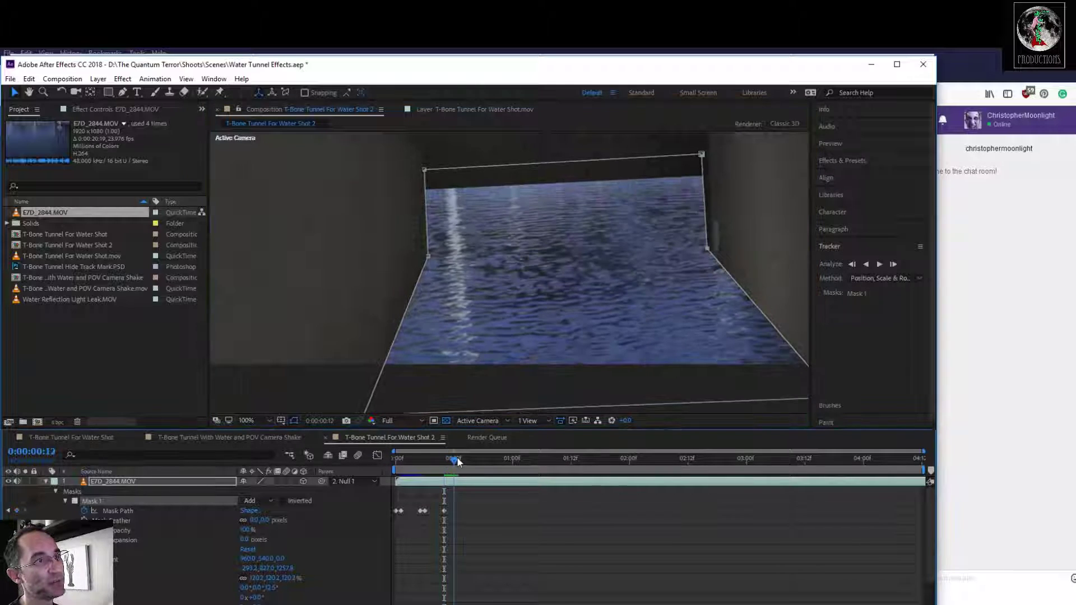
{"action": "left_click_drag", "start_coordinate": [702, 154], "coordinate": [712, 155]}
{"action": "left_click_drag", "start_coordinate": [707, 250], "coordinate": [713, 251]}
{"action": "left_click_drag", "start_coordinate": [427, 256], "coordinate": [433, 255]}
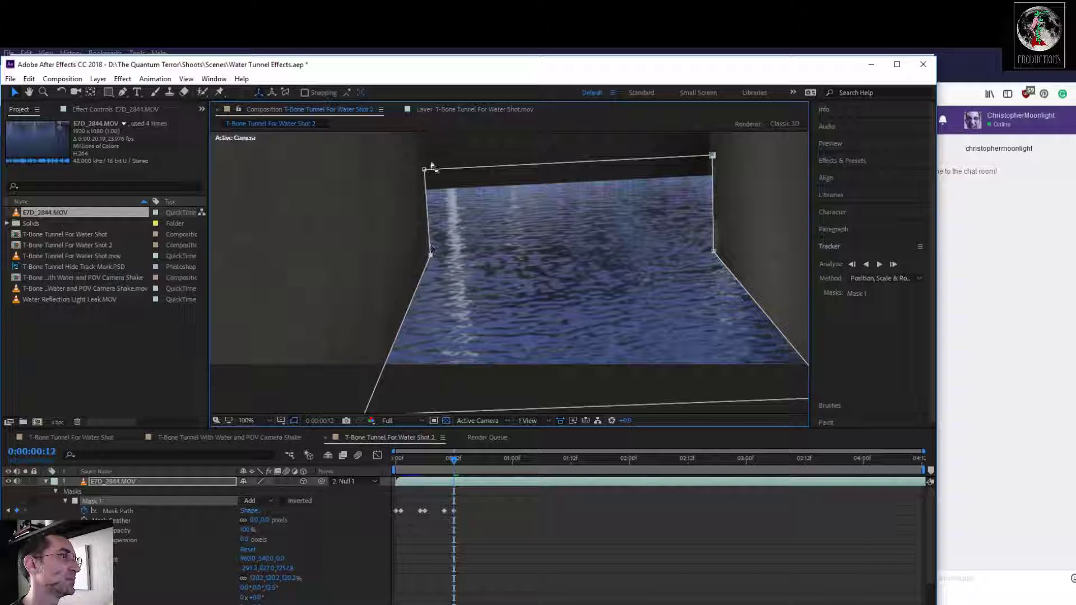
{"action": "left_click_drag", "start_coordinate": [425, 170], "coordinate": [436, 171]}
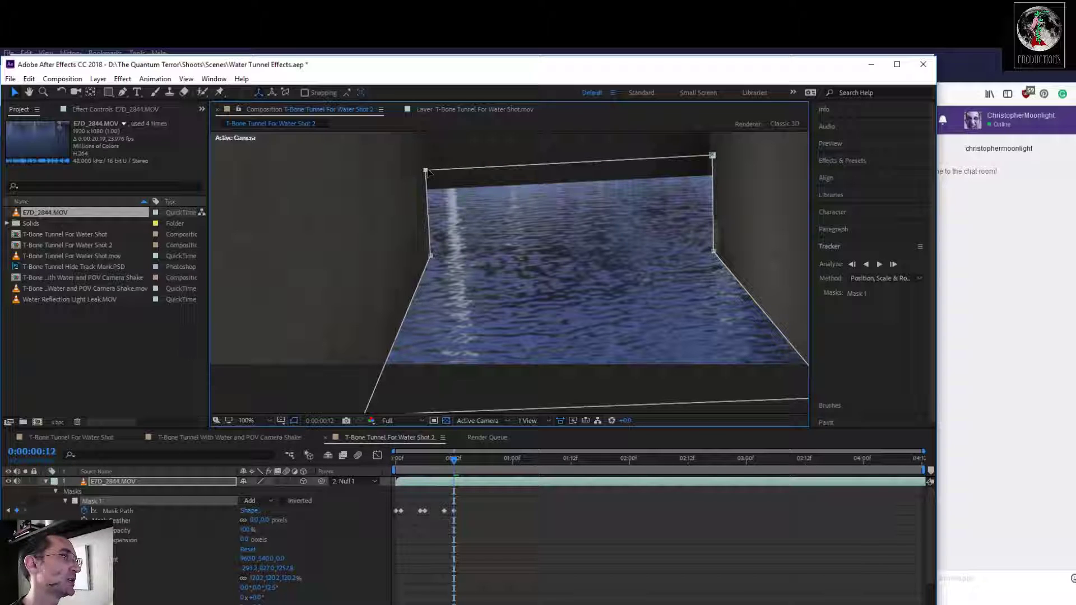
Key the mask path at 0:00:00:16, moving the right floor corner outward and both left-wall points inward to the tunnel edge
{"action": "left_click_drag", "start_coordinate": [452, 458], "coordinate": [474, 469]}
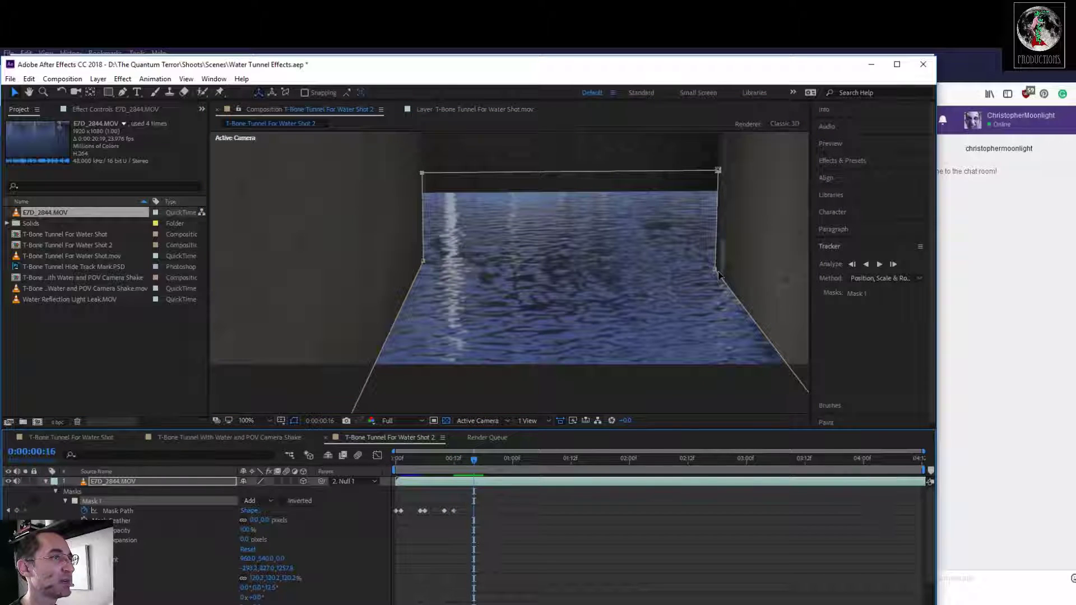
{"action": "left_click_drag", "start_coordinate": [716, 271], "coordinate": [721, 271]}
{"action": "left_click_drag", "start_coordinate": [425, 174], "coordinate": [440, 176]}
{"action": "mouse_move", "coordinate": [424, 267]}
{"action": "left_mouse_down"}
{"action": "mouse_move", "coordinate": [443, 273]}
{"action": "mouse_move", "coordinate": [430, 276]}
{"action": "left_mouse_up"}
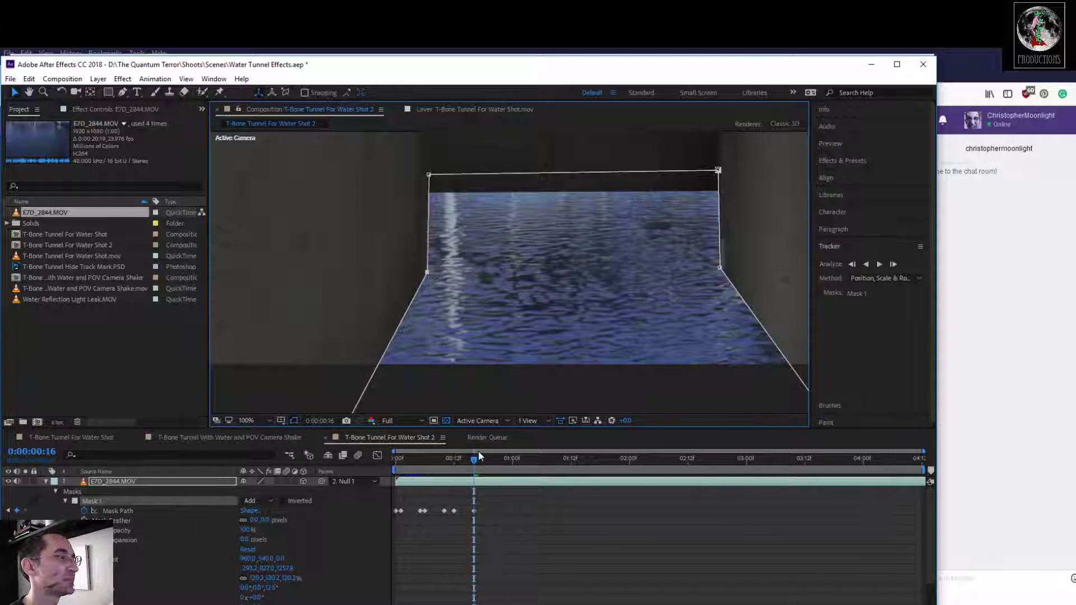
Key the mask path at 0:00:00:17 by nudging the far-left floor corner onto the wall's base
{"action": "left_click_drag", "start_coordinate": [474, 460], "coordinate": [496, 493]}
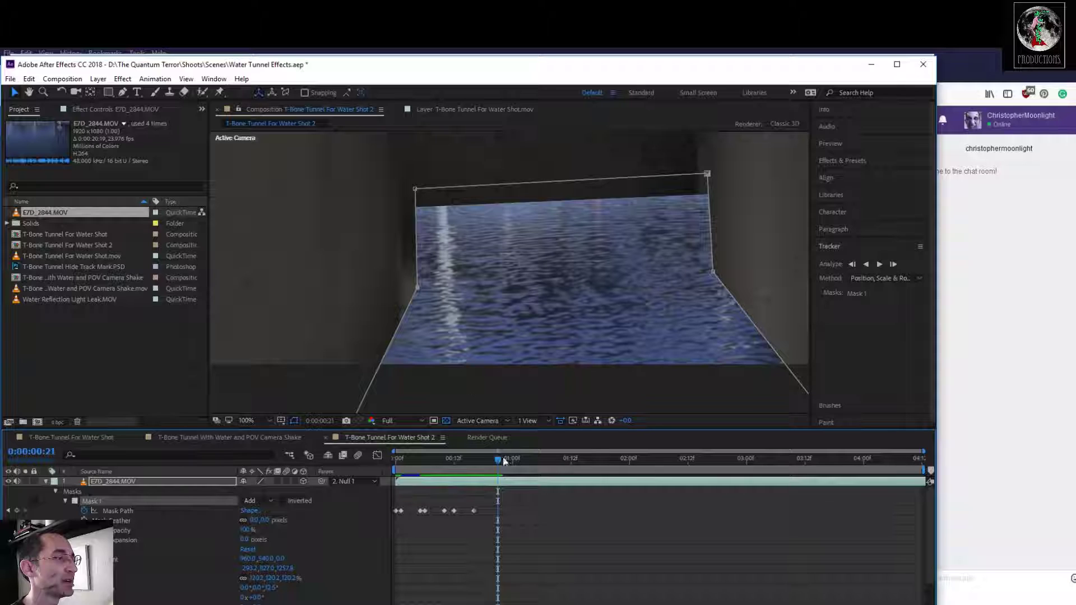
{"action": "left_click_drag", "start_coordinate": [499, 466], "coordinate": [479, 469]}
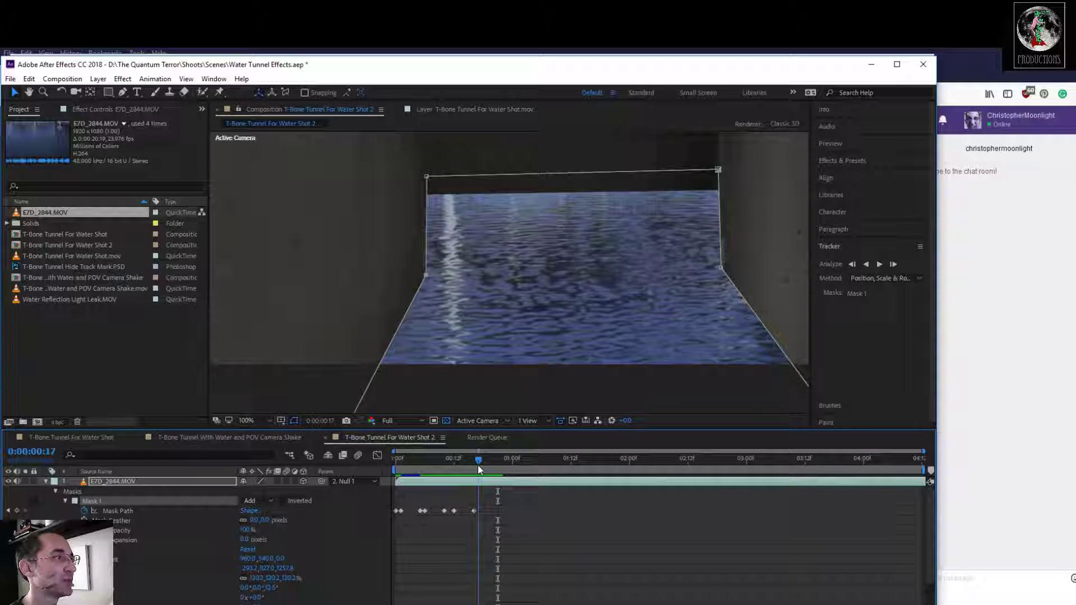
{"action": "left_click_drag", "start_coordinate": [426, 275], "coordinate": [427, 277]}
Key the mask path at 0:00:01:02, moving the left floor corner, near-left corner and upper-left corner outward to the left wall
{"action": "left_click_drag", "start_coordinate": [479, 456], "coordinate": [518, 476]}
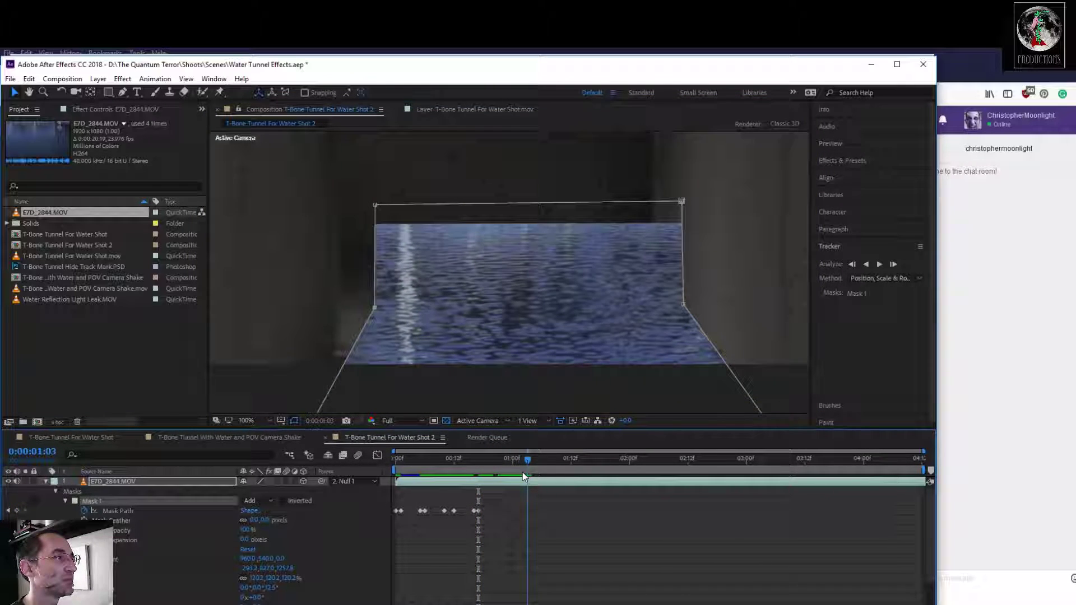
{"action": "left_click_drag", "start_coordinate": [453, 412], "coordinate": [488, 301]}
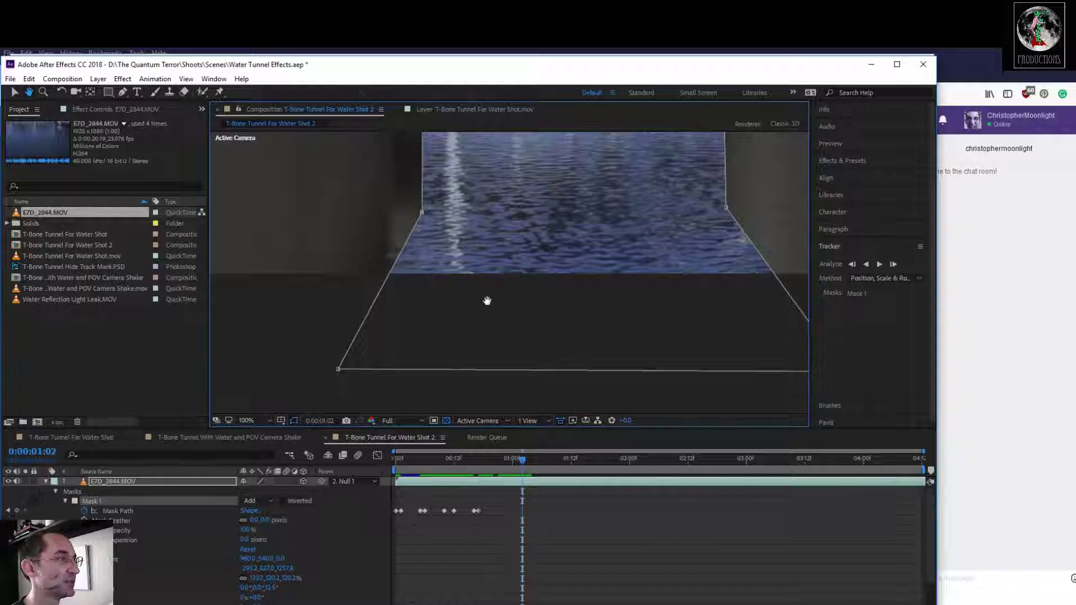
{"action": "left_click_drag", "start_coordinate": [420, 219], "coordinate": [388, 232]}
{"action": "left_click_drag", "start_coordinate": [339, 368], "coordinate": [306, 367]}
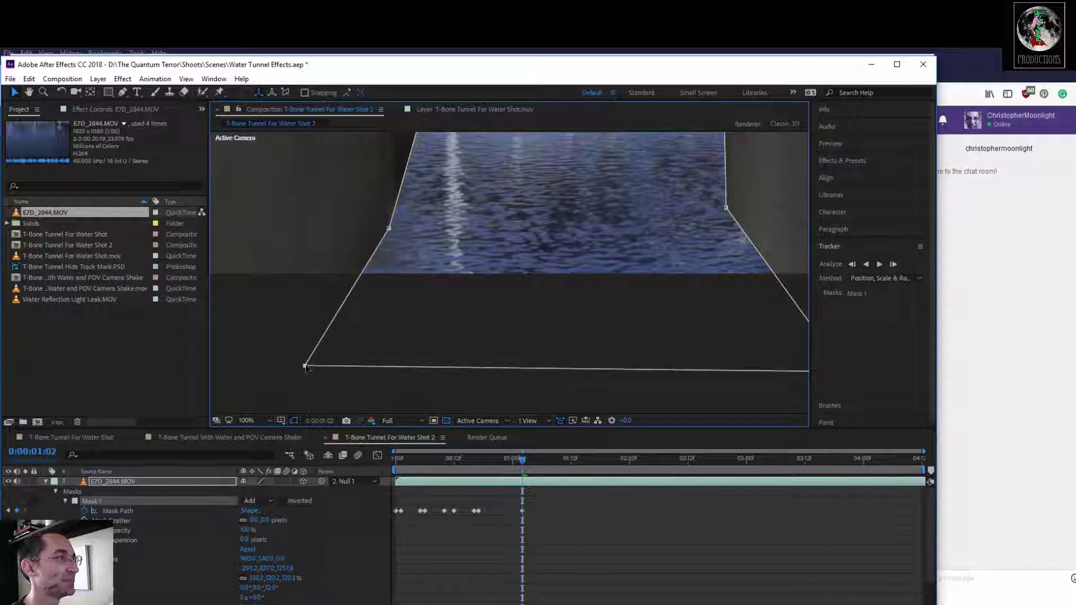
{"action": "left_click_drag", "start_coordinate": [488, 245], "coordinate": [493, 353]}
{"action": "key", "text": "v"}
{"action": "left_click_drag", "start_coordinate": [430, 227], "coordinate": [400, 228]}
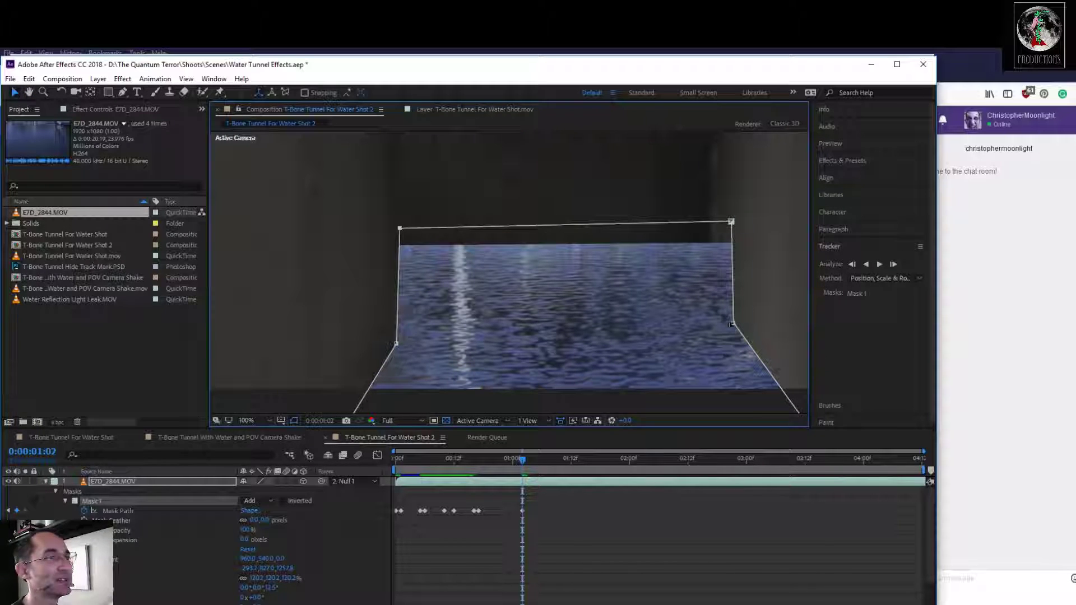
Pull the mask's upper-right, right floor and near-right corners inward to the right wall at 0:00:01:02
{"action": "left_click_drag", "start_coordinate": [732, 223], "coordinate": [705, 224]}
{"action": "left_click_drag", "start_coordinate": [733, 324], "coordinate": [709, 355]}
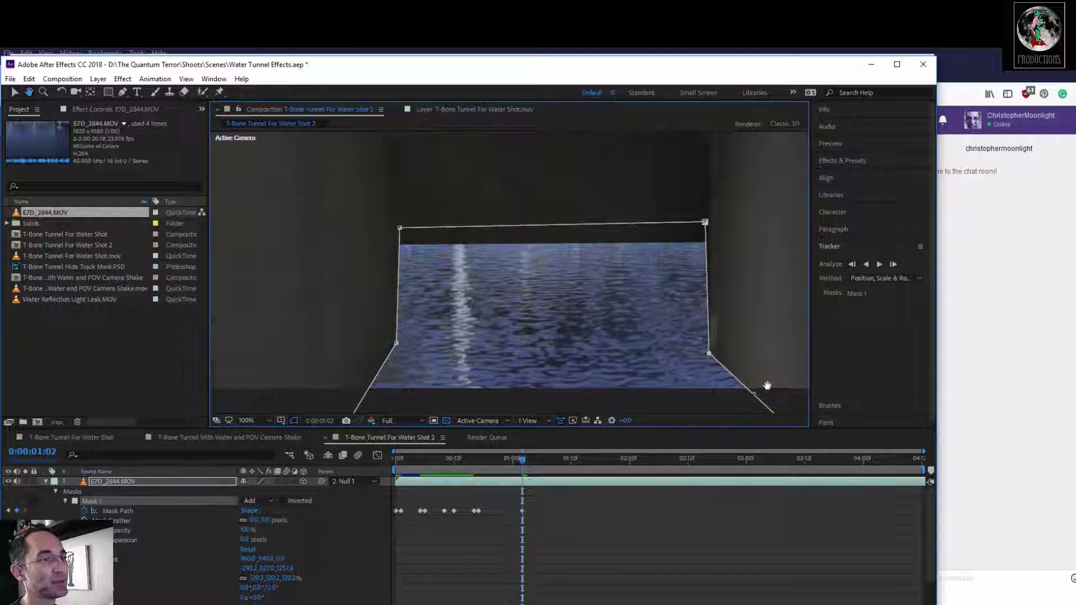
{"action": "key", "text": "space"}
{"action": "left_click_drag", "start_coordinate": [764, 386], "coordinate": [743, 279]}
{"action": "left_click_drag", "start_coordinate": [766, 366], "coordinate": [756, 378]}
{"action": "key", "text": "space"}
{"action": "left_click_drag", "start_coordinate": [739, 287], "coordinate": [769, 379]}
Key the mask path at 0:00:00:23, nudging both right-wall points outward and the left floor, near-left and upper-left corners onto the left wall
{"action": "left_click_drag", "start_coordinate": [522, 462], "coordinate": [507, 463]}
{"action": "left_click_drag", "start_coordinate": [680, 321], "coordinate": [684, 323]}
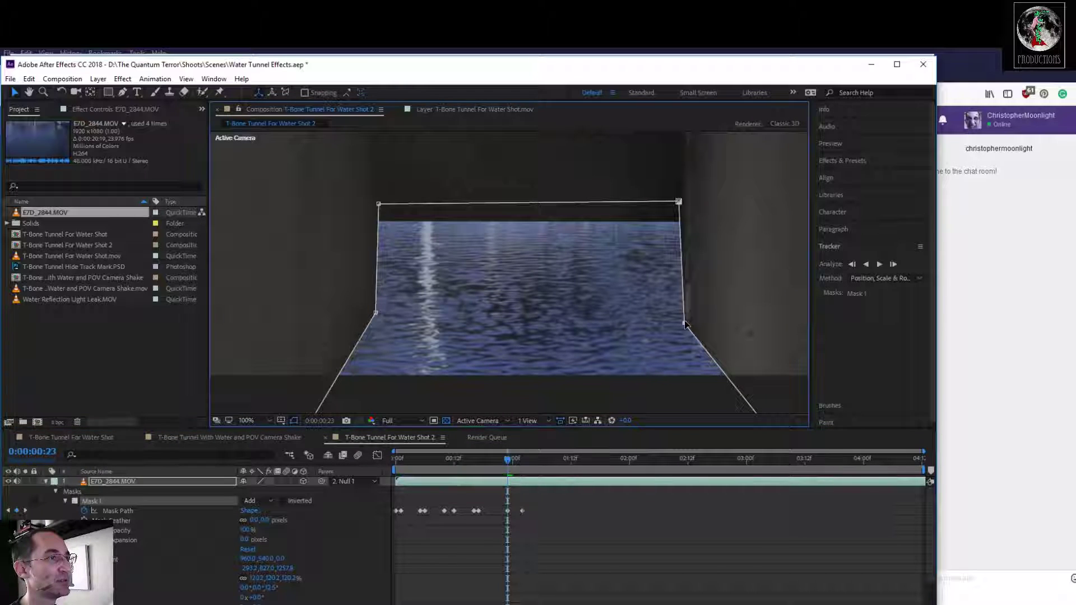
{"action": "left_click_drag", "start_coordinate": [678, 202], "coordinate": [685, 201]}
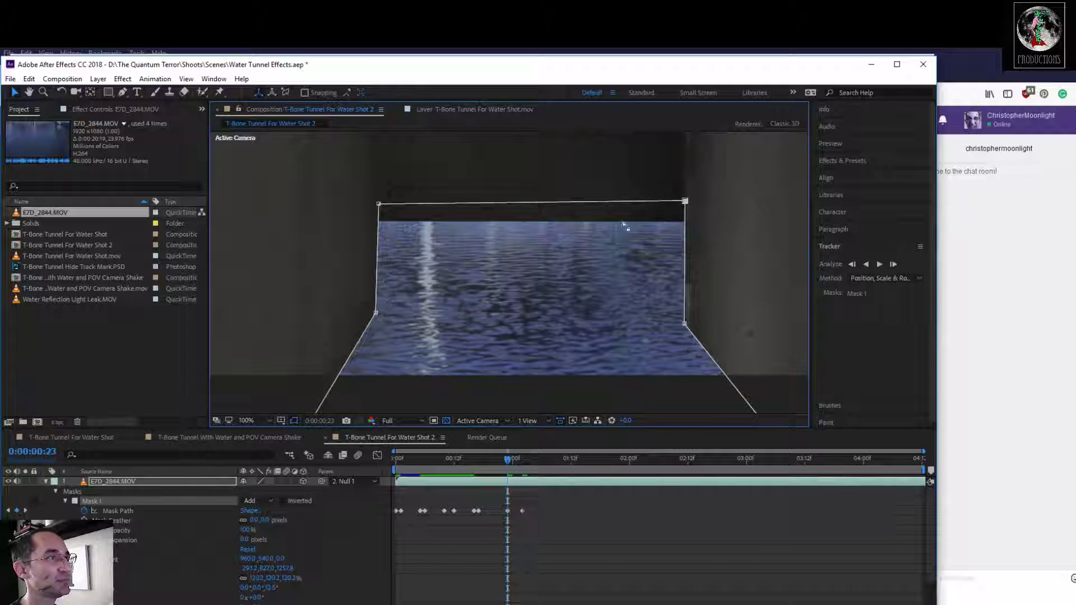
{"action": "left_click", "coordinate": [372, 315]}
{"action": "left_click_drag", "start_coordinate": [374, 318], "coordinate": [379, 321]}
{"action": "left_click_drag", "start_coordinate": [366, 386], "coordinate": [377, 301]}
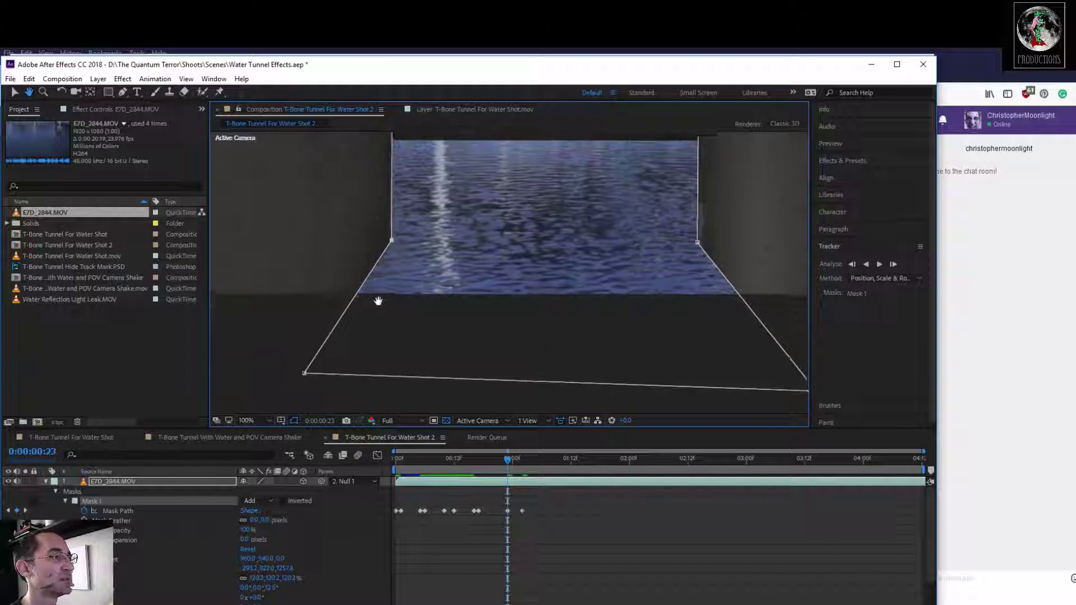
{"action": "left_click_drag", "start_coordinate": [308, 370], "coordinate": [311, 370]}
{"action": "left_click_drag", "start_coordinate": [440, 269], "coordinate": [425, 343]}
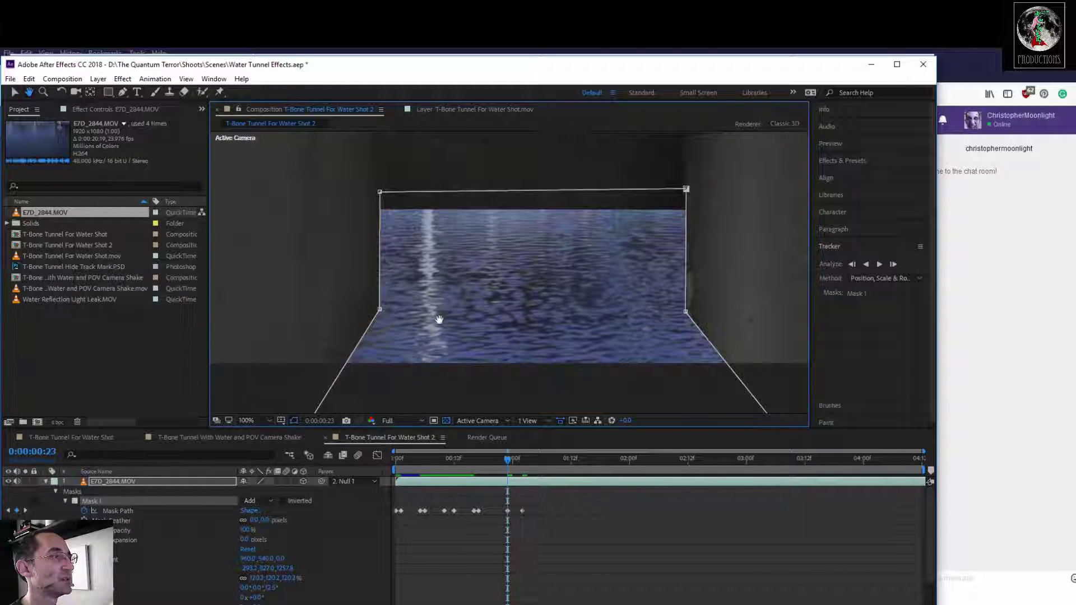
{"action": "left_click_drag", "start_coordinate": [382, 195], "coordinate": [384, 194]}
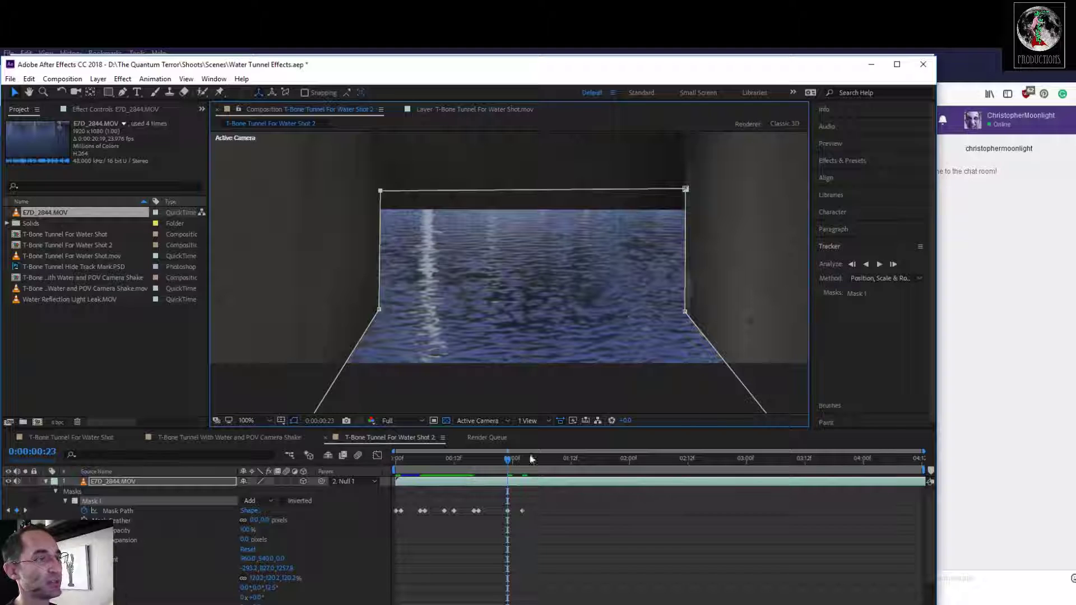
Key the mask path at 0:00:00:19, moving both left-wall points outward and lowering the right floor corner along the wall's base
{"action": "left_click_drag", "start_coordinate": [507, 459], "coordinate": [489, 459]}
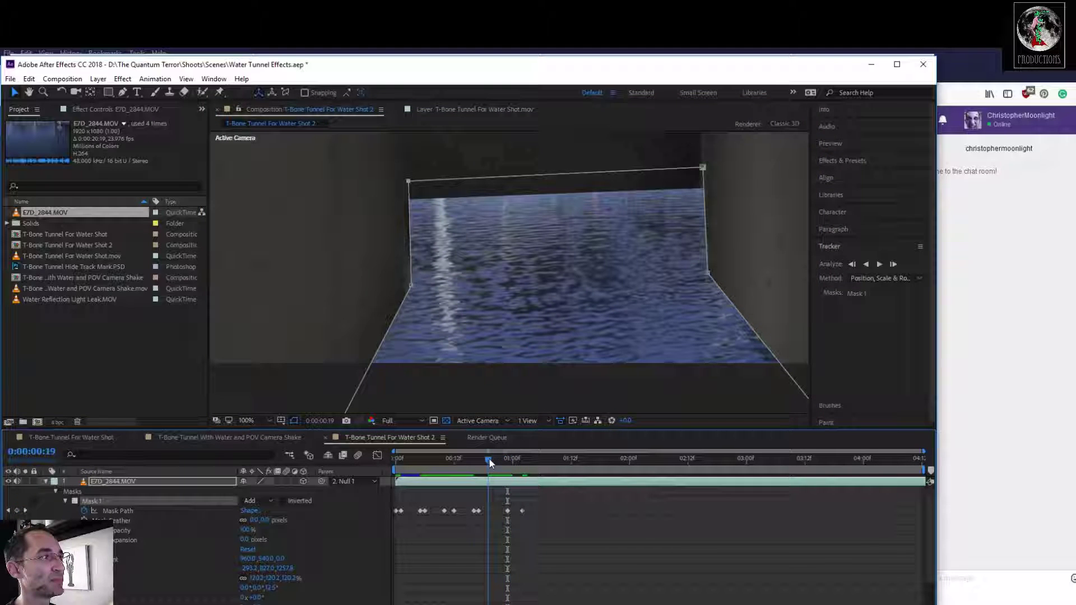
{"action": "left_click_drag", "start_coordinate": [413, 288], "coordinate": [407, 287]}
{"action": "left_click_drag", "start_coordinate": [409, 183], "coordinate": [406, 186]}
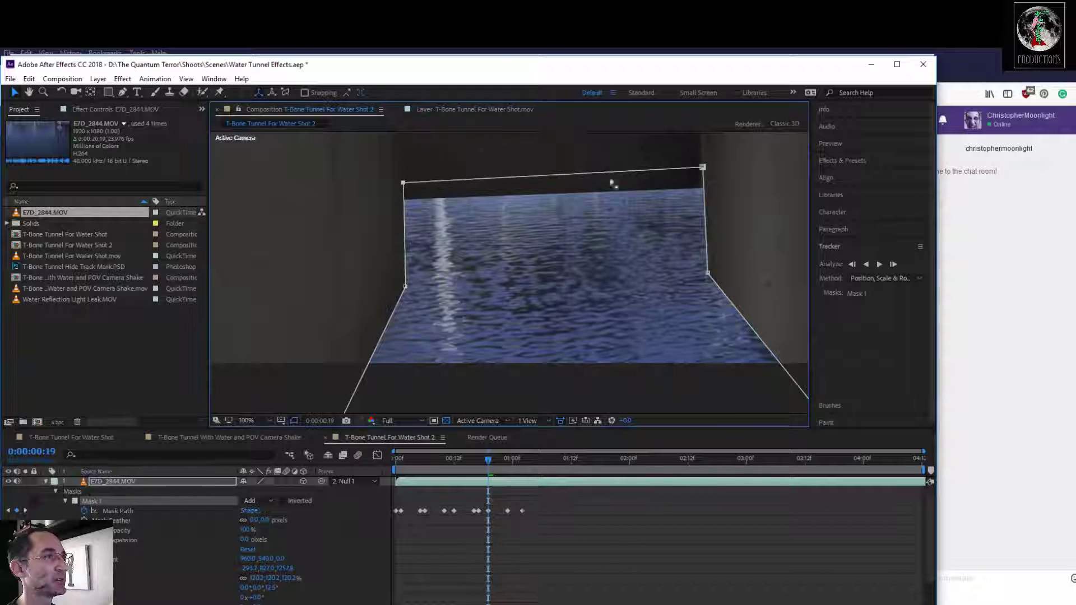
{"action": "left_click_drag", "start_coordinate": [708, 279], "coordinate": [705, 289]}
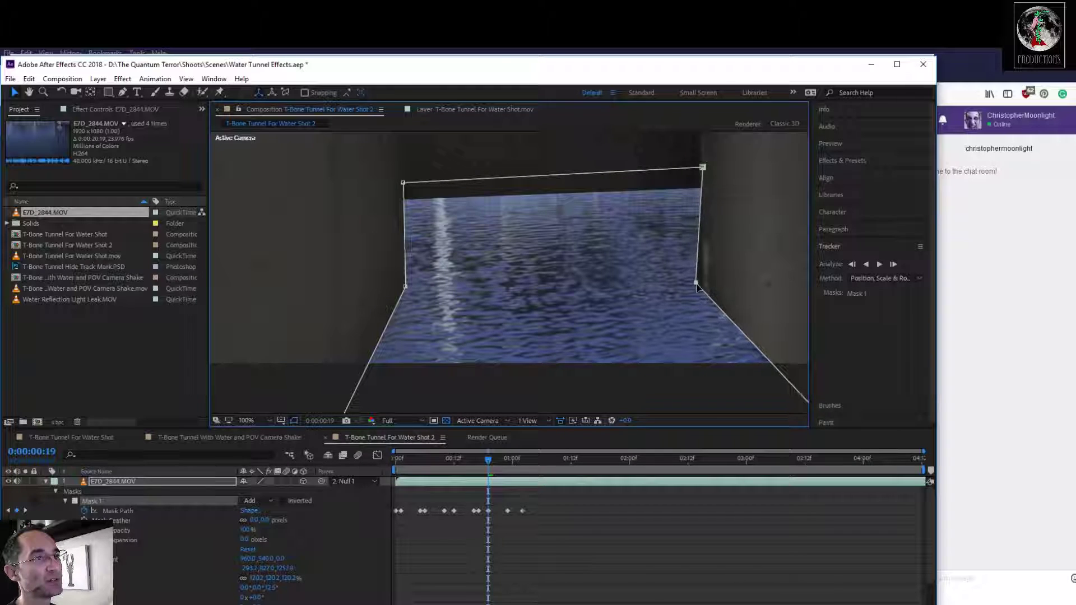
{"action": "left_click_drag", "start_coordinate": [704, 168], "coordinate": [703, 169]}
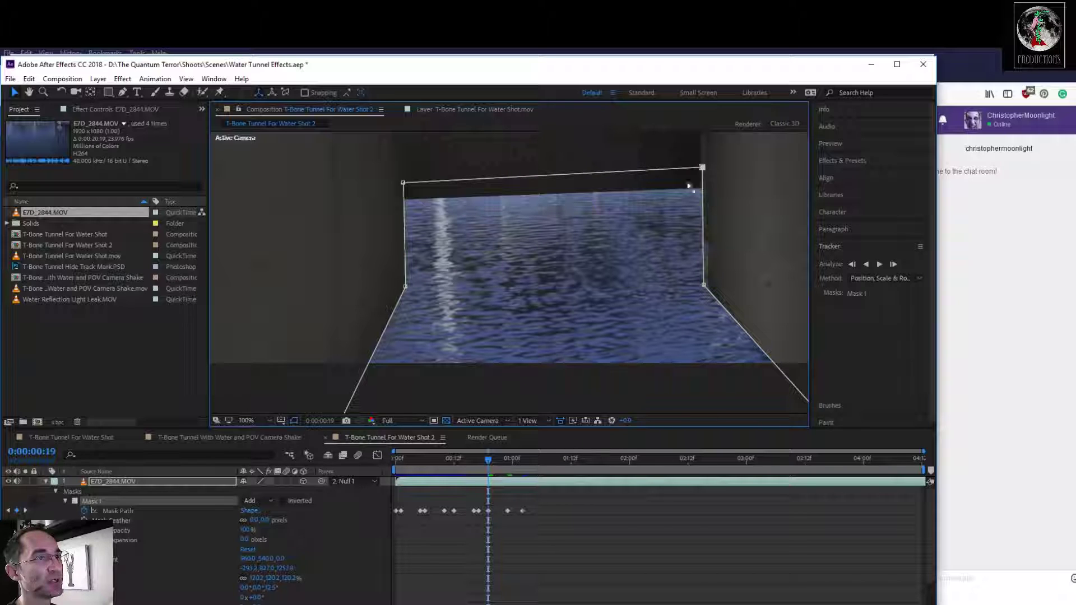
Key the mask path at 0:00:01:00, nudging the upper-right corner outward and both left-wall points onto the tunnel edge
{"action": "left_click", "coordinate": [497, 461]}
{"action": "left_click_drag", "start_coordinate": [496, 463], "coordinate": [513, 474]}
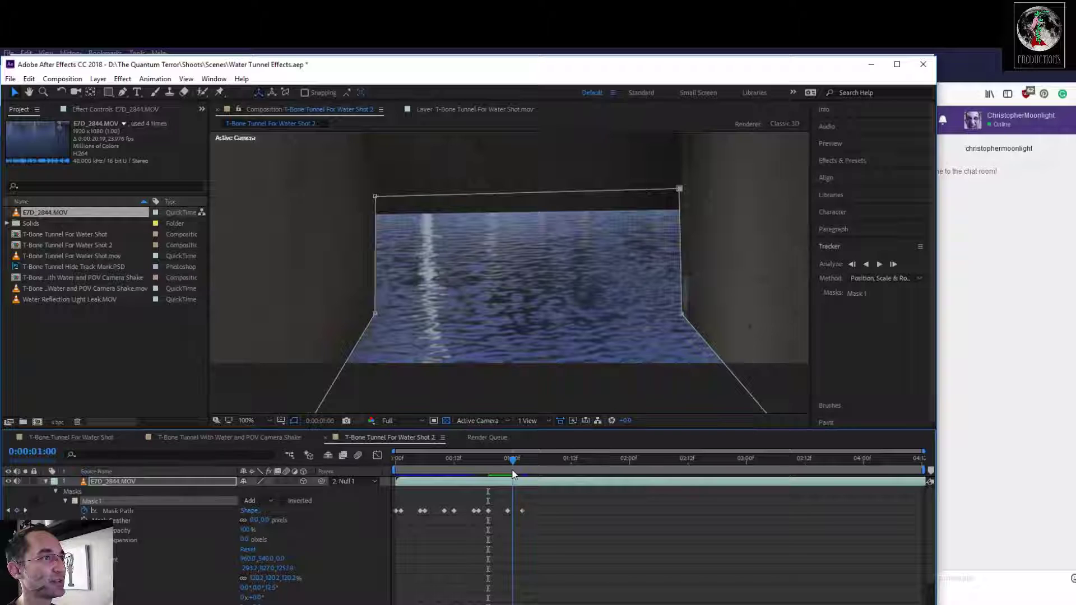
{"action": "left_click_drag", "start_coordinate": [680, 192], "coordinate": [684, 191]}
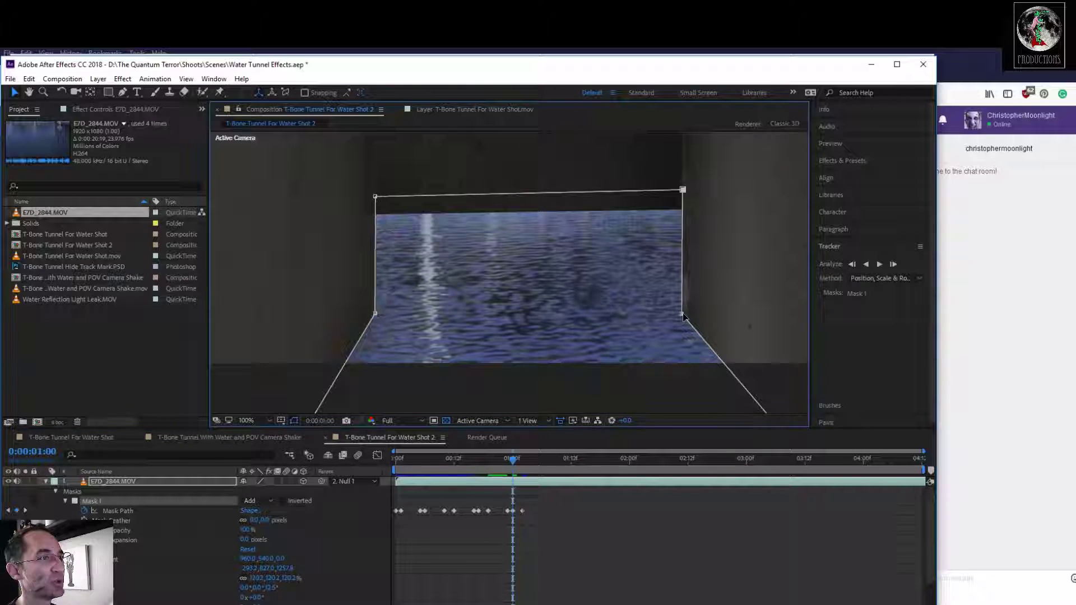
{"action": "left_click_drag", "start_coordinate": [378, 316], "coordinate": [381, 312]}
{"action": "left_click_drag", "start_coordinate": [375, 197], "coordinate": [376, 198]}
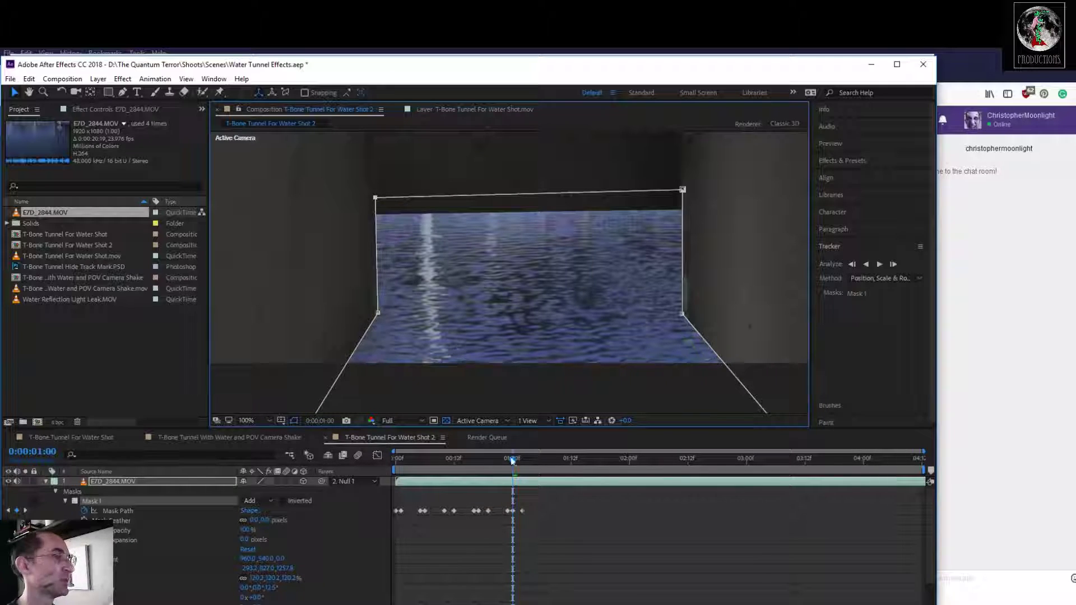
Key the mask path at 0:00:01:01 with both right-wall points nudged outward, and nudge the upper-right corner outward at 0:00:01:02
{"action": "left_click_drag", "start_coordinate": [512, 460], "coordinate": [518, 465]}
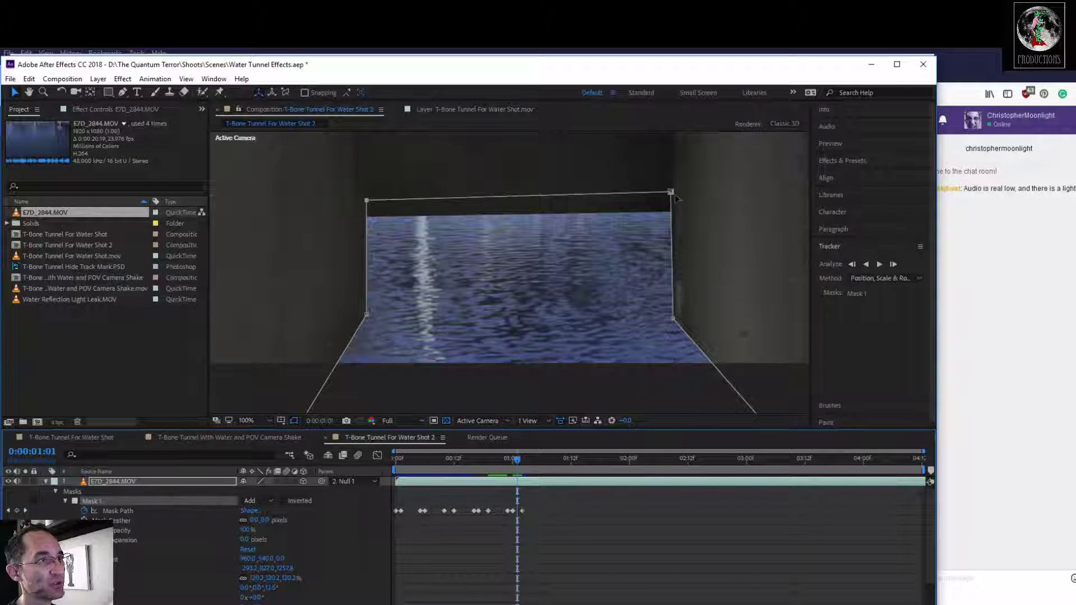
{"action": "left_click_drag", "start_coordinate": [675, 194], "coordinate": [678, 195]}
{"action": "left_click_drag", "start_coordinate": [674, 321], "coordinate": [677, 318]}
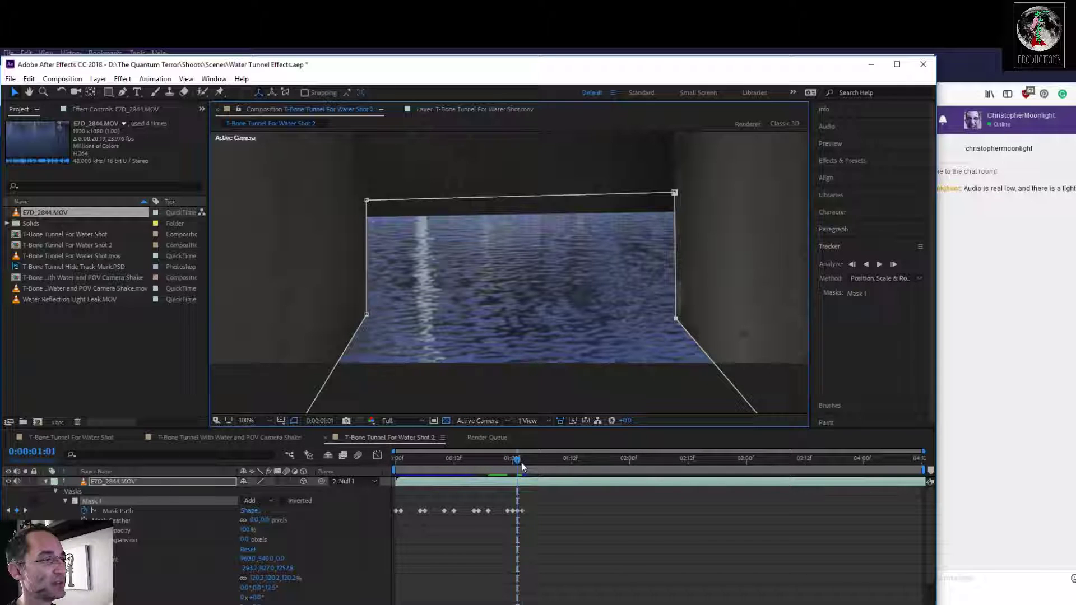
{"action": "left_click_drag", "start_coordinate": [521, 463], "coordinate": [524, 467]}
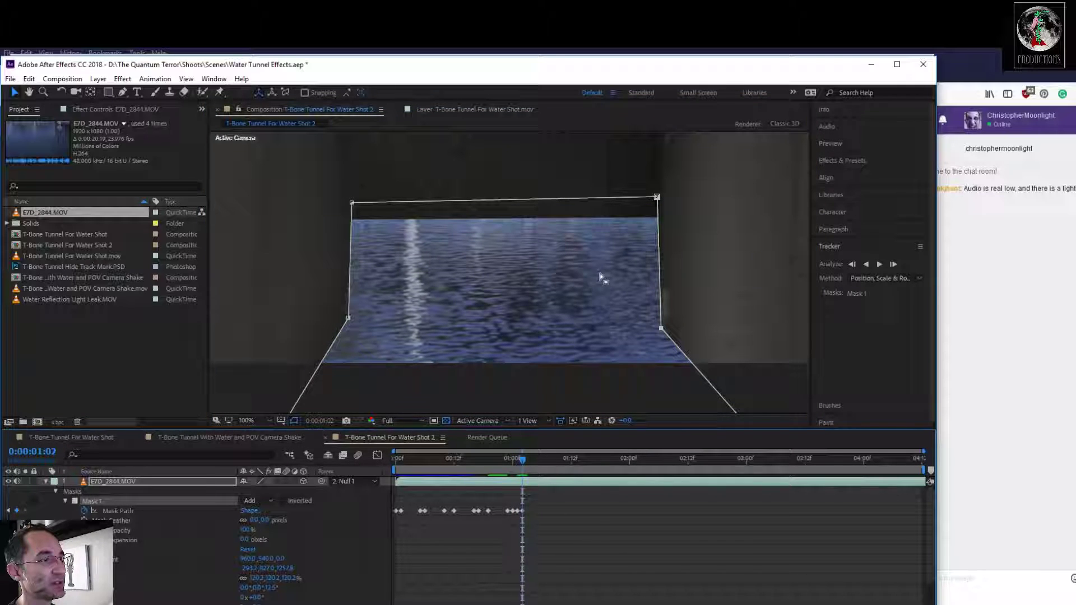
{"action": "left_click_drag", "start_coordinate": [658, 197], "coordinate": [661, 197]}
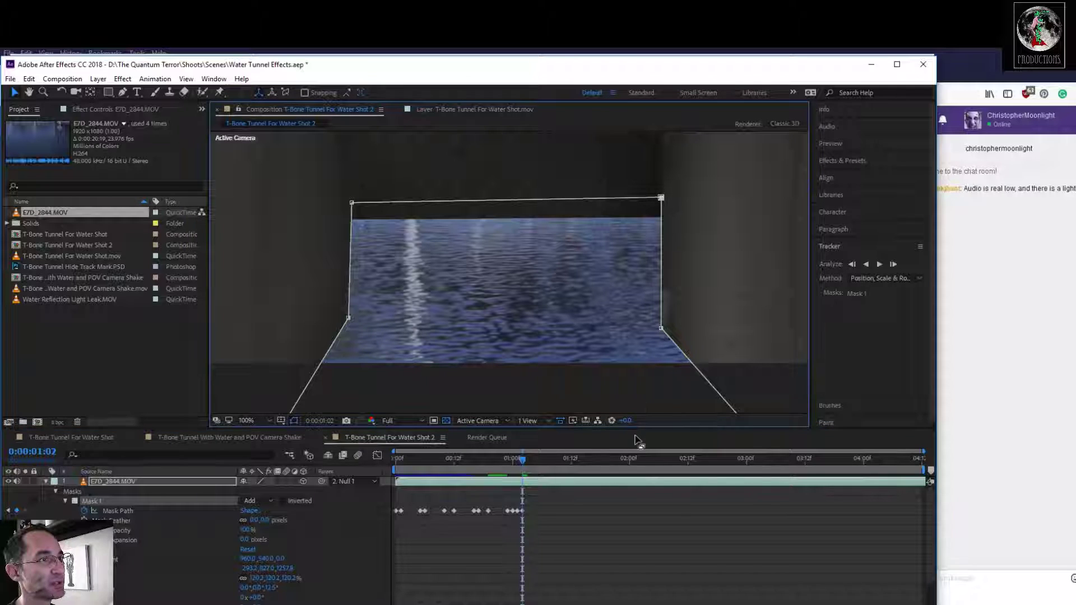
Key the mask path at 0:00:01:12, moving both left-wall points outward and both right-wall points inward and down to the tunnel walls
{"action": "left_click", "coordinate": [571, 471]}
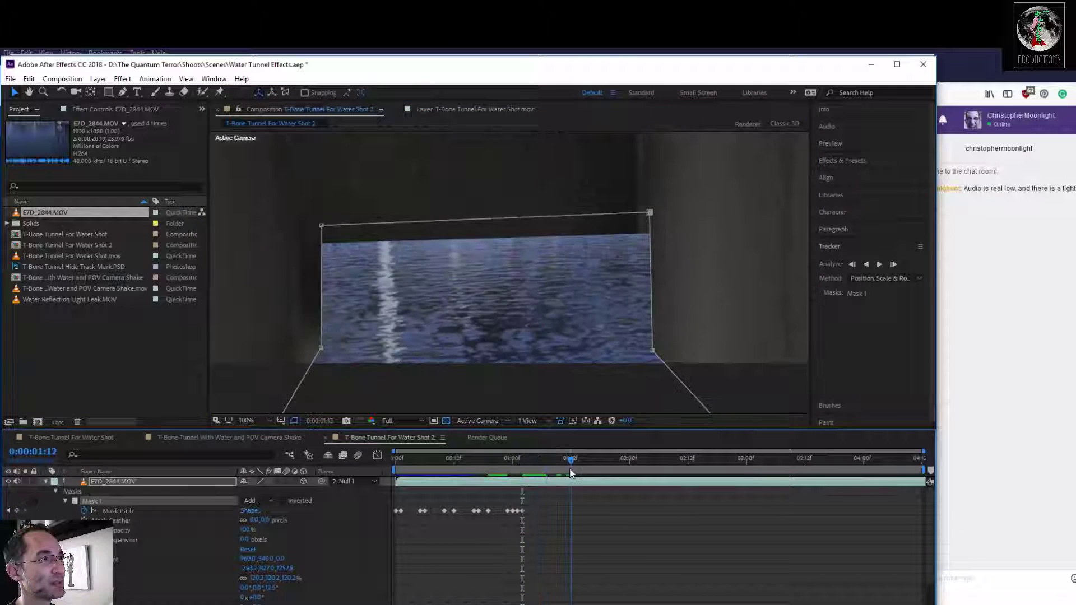
{"action": "left_click_drag", "start_coordinate": [320, 348], "coordinate": [300, 352]}
{"action": "left_click_drag", "start_coordinate": [325, 227], "coordinate": [301, 225]}
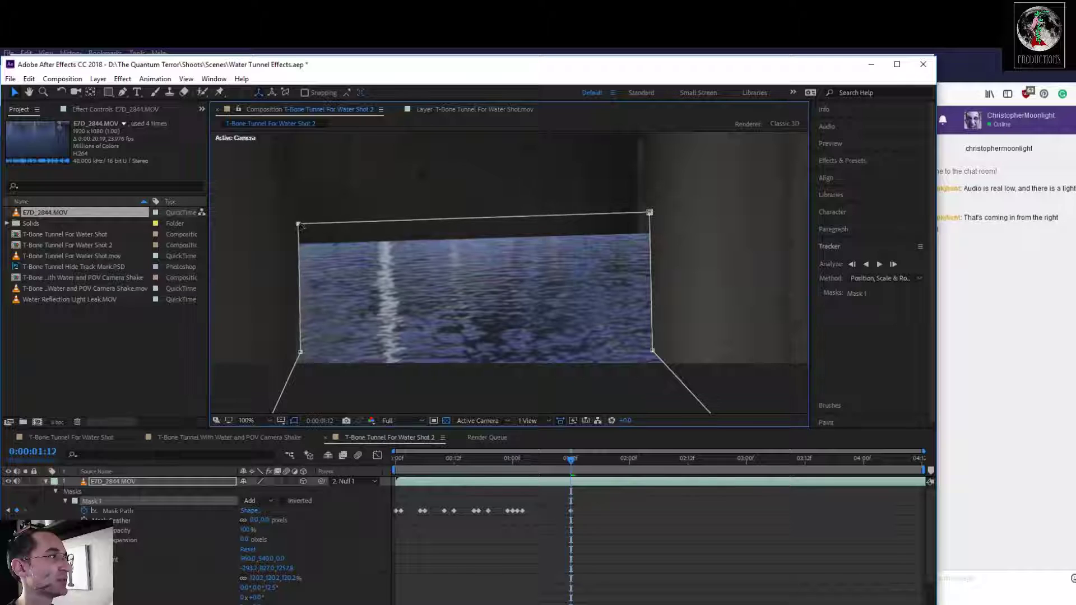
{"action": "mouse_move", "coordinate": [649, 212]}
{"action": "left_mouse_down"}
{"action": "mouse_move", "coordinate": [606, 222]}
{"action": "mouse_move", "coordinate": [638, 222]}
{"action": "left_mouse_up"}
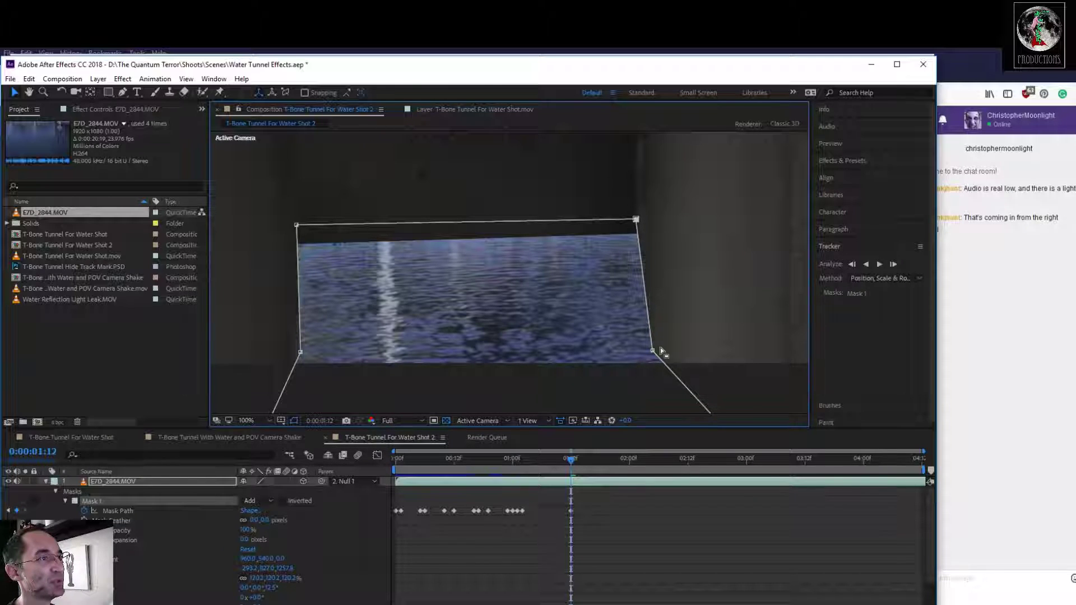
{"action": "mouse_move", "coordinate": [652, 352]}
{"action": "left_mouse_down"}
{"action": "mouse_move", "coordinate": [603, 345]}
{"action": "mouse_move", "coordinate": [638, 368]}
{"action": "left_mouse_up"}
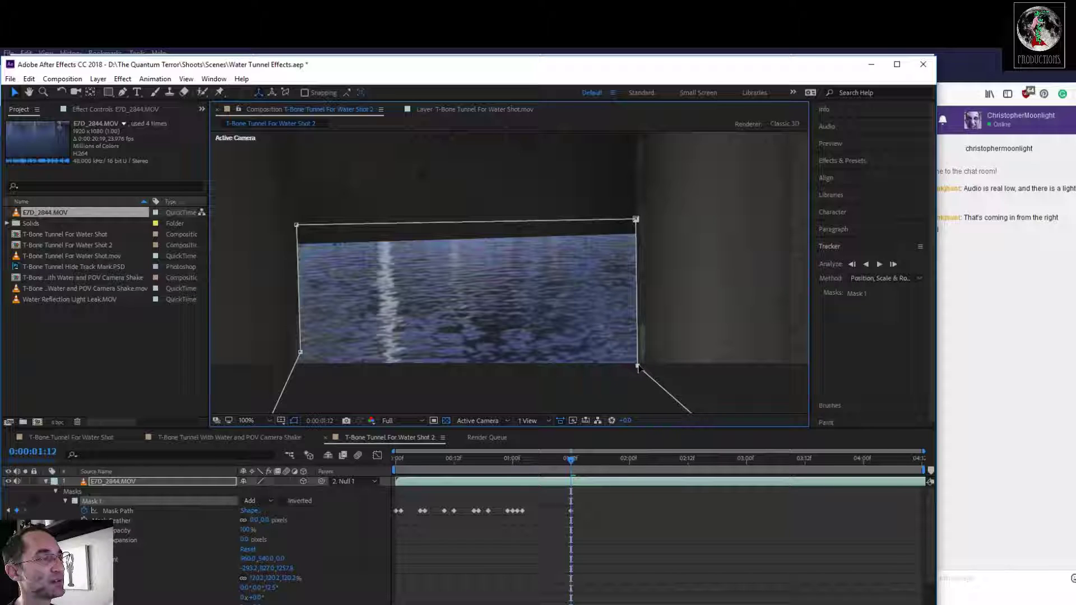
Key the mask path at 0:00:01:18, moving the left floor corner outward and lowering both upper corners to the water's far edge
{"action": "left_click_drag", "start_coordinate": [571, 462], "coordinate": [600, 465]}
{"action": "left_click_drag", "start_coordinate": [298, 367], "coordinate": [286, 368]}
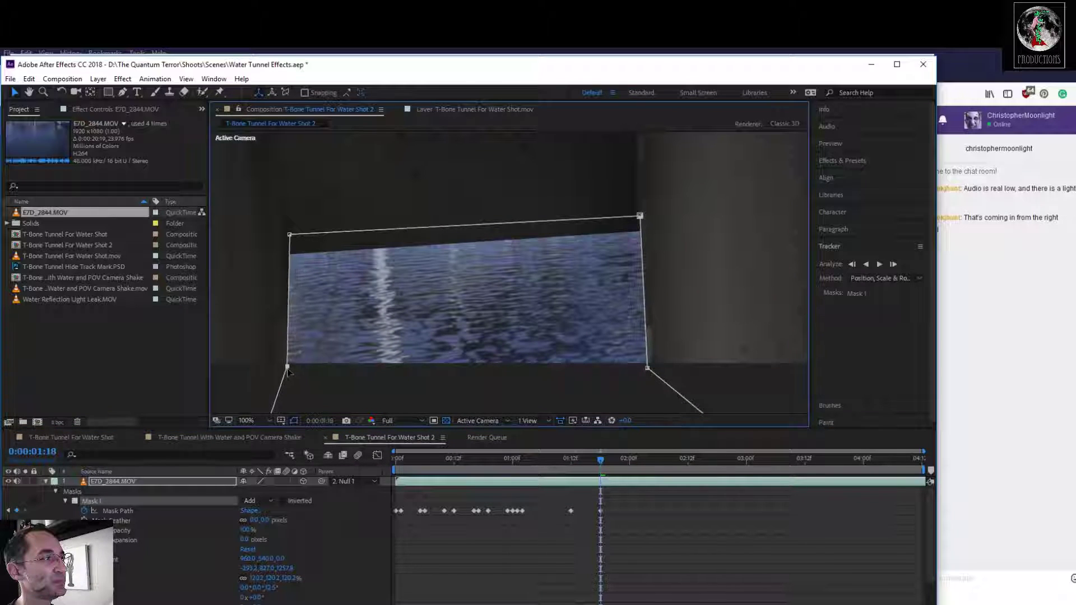
{"action": "left_click_drag", "start_coordinate": [290, 235], "coordinate": [285, 271]}
{"action": "left_click_drag", "start_coordinate": [639, 215], "coordinate": [639, 250]}
{"action": "mouse_move", "coordinate": [288, 269]}
{"action": "left_mouse_down"}
{"action": "mouse_move", "coordinate": [287, 332]}
{"action": "mouse_move", "coordinate": [287, 279]}
{"action": "left_mouse_up"}
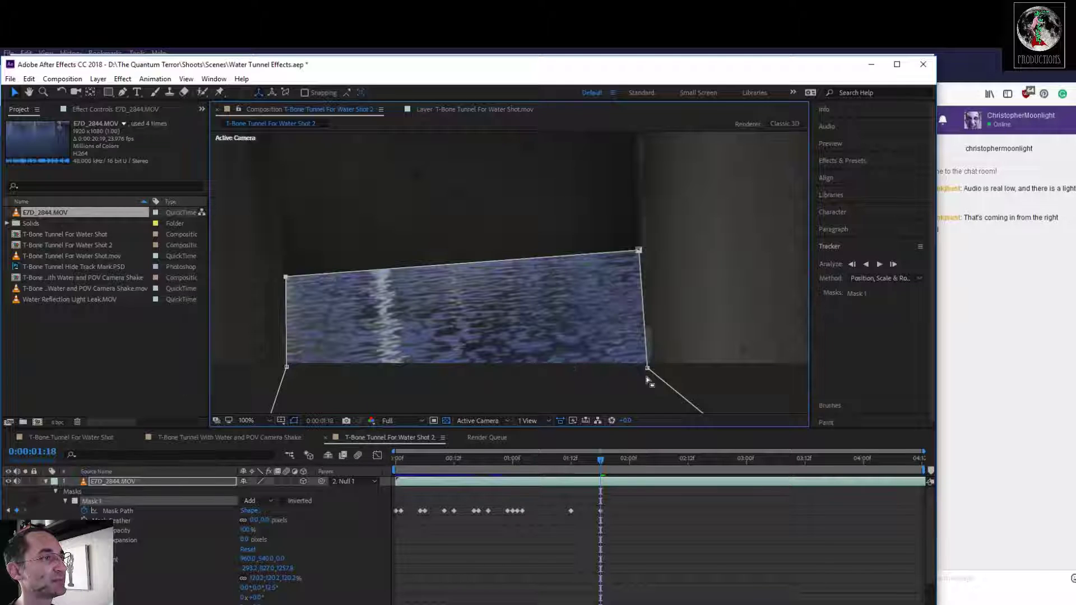
Lower both upper corners of the mask at the 0:00:01:12 keyframe to cut off the water's far edge
{"action": "left_click_drag", "start_coordinate": [600, 465], "coordinate": [571, 461]}
{"action": "left_click_drag", "start_coordinate": [636, 219], "coordinate": [640, 261]}
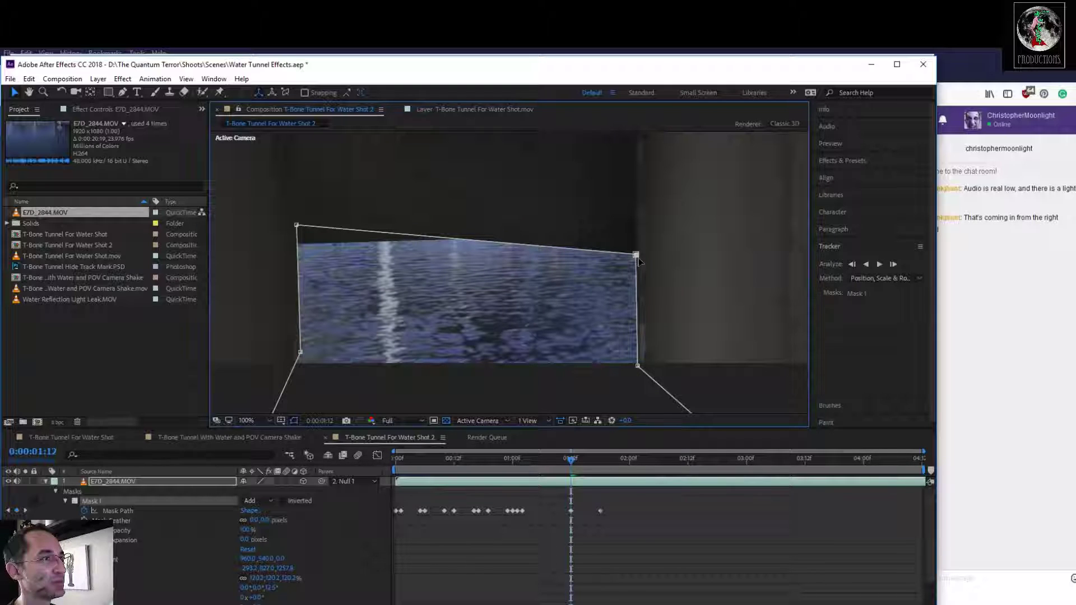
{"action": "left_click_drag", "start_coordinate": [299, 227], "coordinate": [301, 270]}
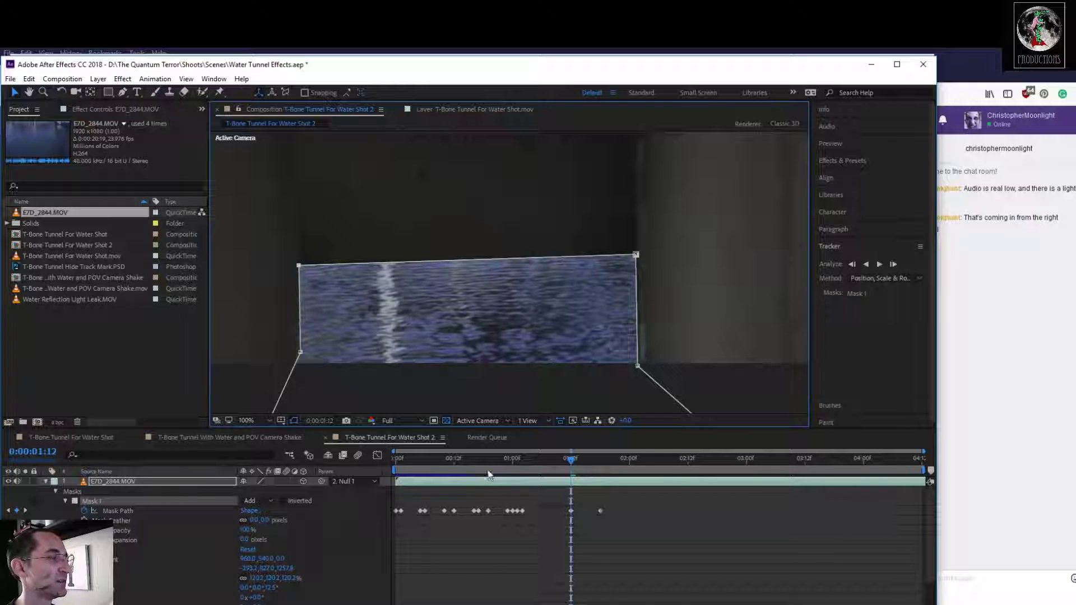
At the 0:00:01:02 keyframe, lower the mask's two upper corners and move the left floor corner down to the wall's base
{"action": "left_click_drag", "start_coordinate": [571, 458], "coordinate": [531, 460]}
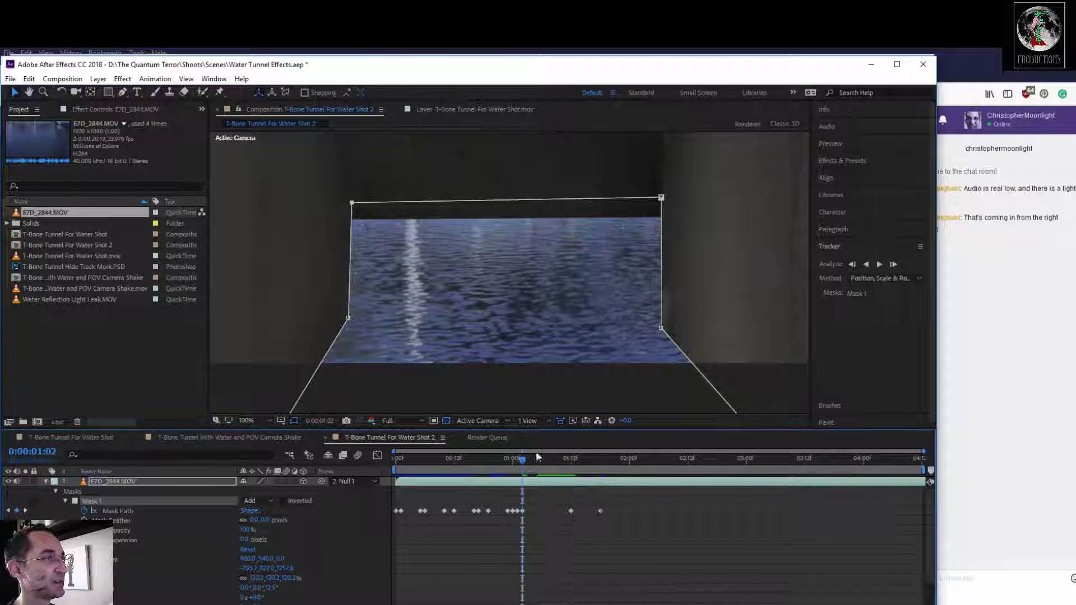
{"action": "left_click_drag", "start_coordinate": [660, 201], "coordinate": [662, 231]}
{"action": "left_click_drag", "start_coordinate": [352, 206], "coordinate": [353, 239]}
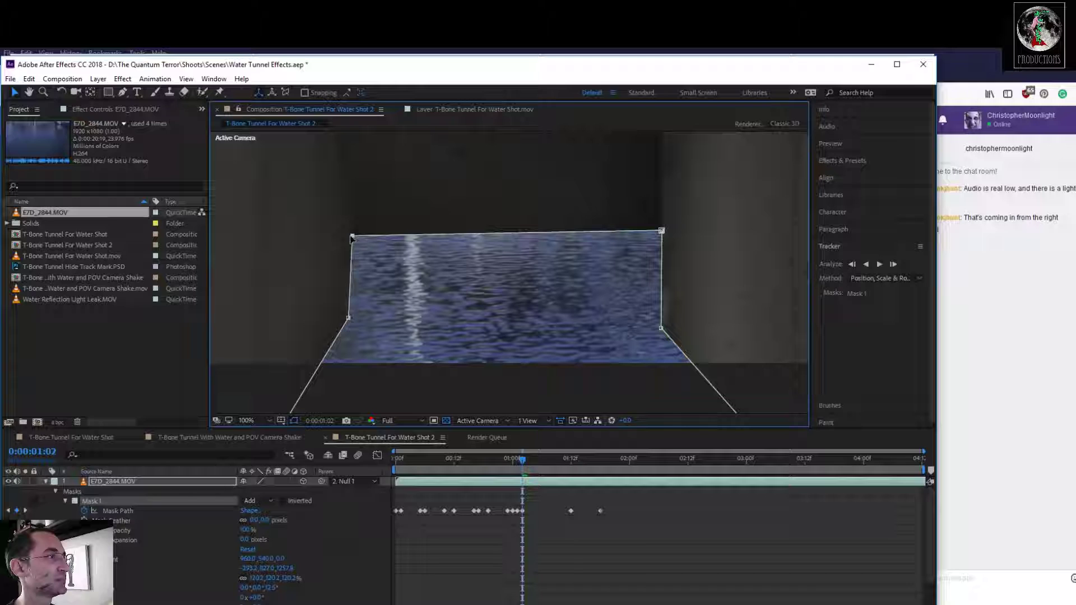
{"action": "mouse_move", "coordinate": [351, 320]}
{"action": "left_mouse_down"}
{"action": "mouse_move", "coordinate": [367, 315]}
{"action": "mouse_move", "coordinate": [356, 305]}
{"action": "mouse_move", "coordinate": [374, 313]}
{"action": "mouse_move", "coordinate": [359, 336]}
{"action": "mouse_move", "coordinate": [401, 339]}
{"action": "mouse_move", "coordinate": [349, 331]}
{"action": "left_mouse_up"}
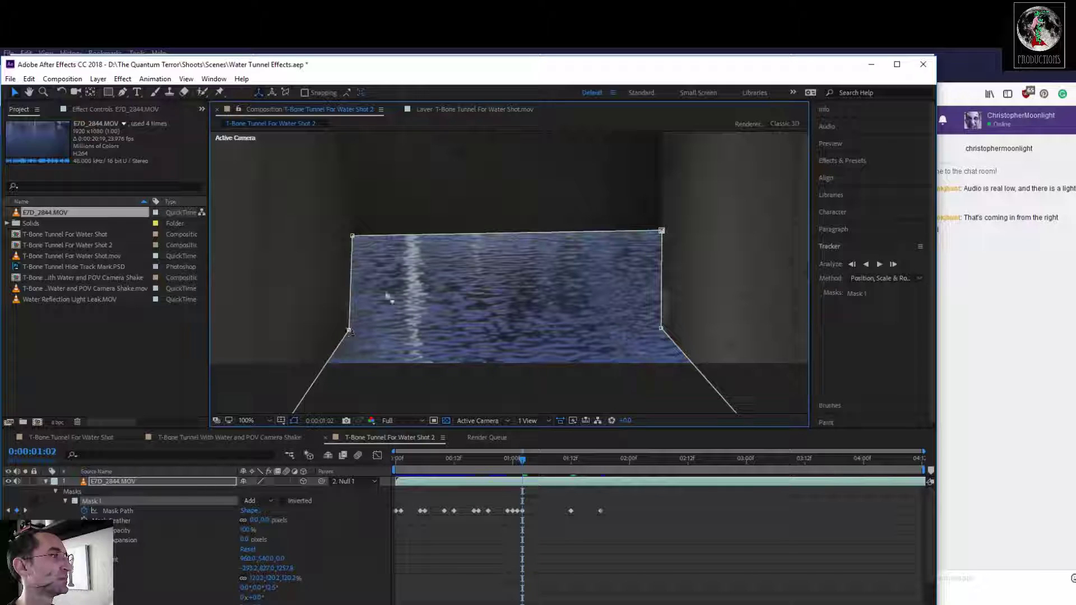
Lower the mask's upper-left and upper-right corners below the water's far edge at the 0:00:01:01 keyframe
{"action": "left_click_drag", "start_coordinate": [522, 460], "coordinate": [516, 459]}
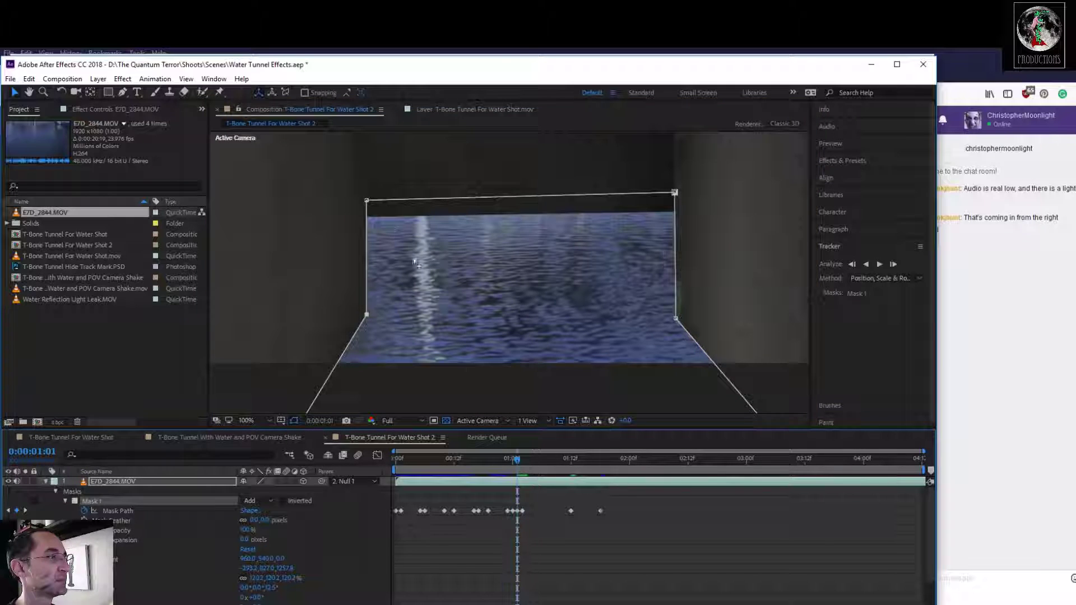
{"action": "left_click_drag", "start_coordinate": [368, 207], "coordinate": [370, 240]}
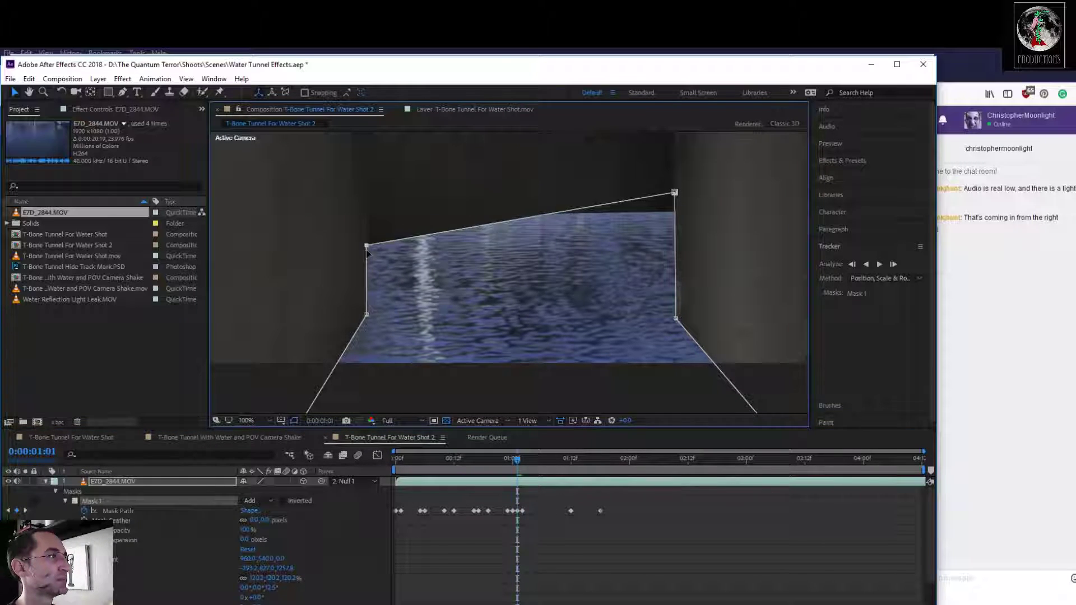
{"action": "left_click_drag", "start_coordinate": [675, 193], "coordinate": [678, 221]}
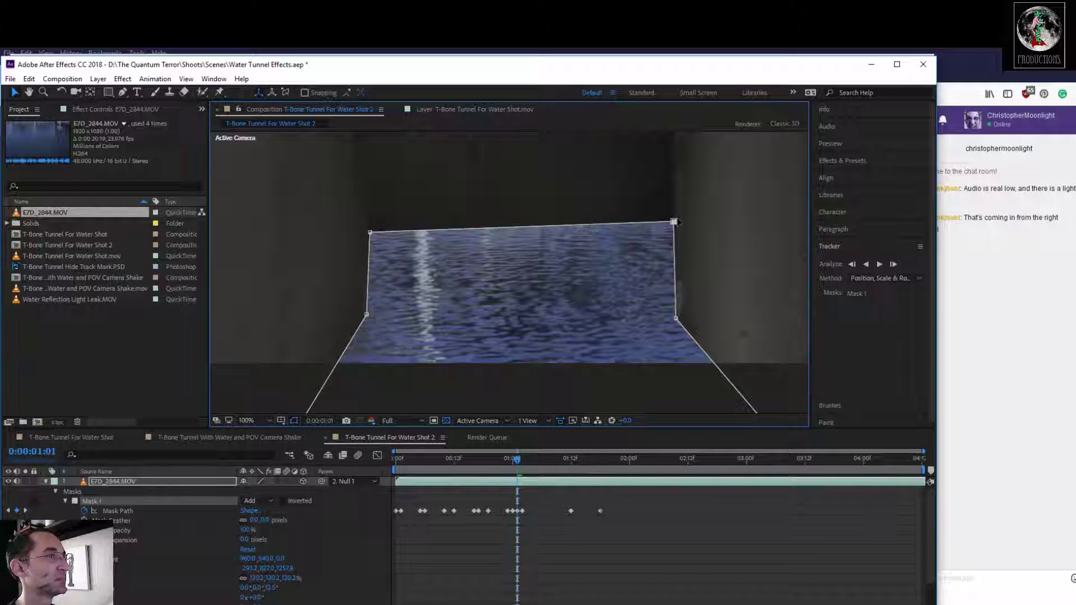
Lower the mask's upper-left and upper-right corners below the water's far edge at the 0:00:01:00 keyframe
{"action": "left_click_drag", "start_coordinate": [518, 461], "coordinate": [513, 459]}
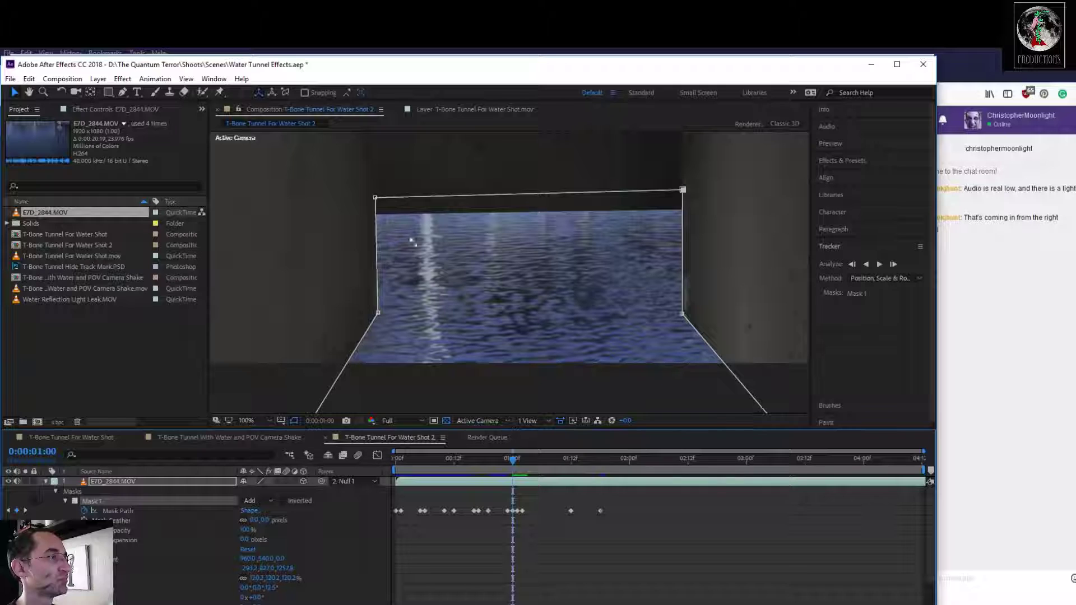
{"action": "left_click_drag", "start_coordinate": [378, 201], "coordinate": [382, 228]}
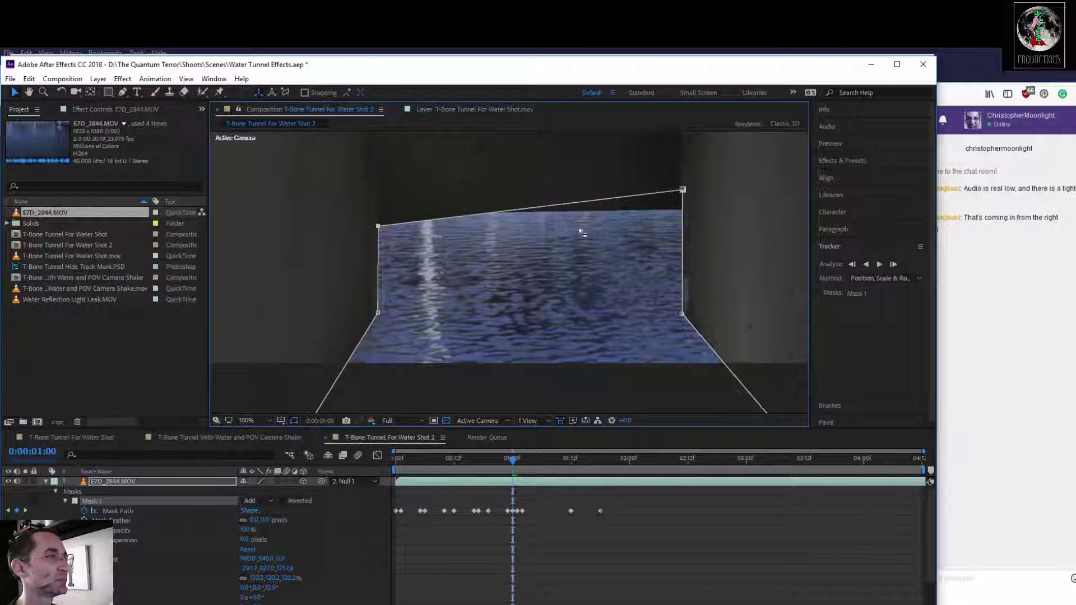
{"action": "left_click_drag", "start_coordinate": [682, 190], "coordinate": [682, 226]}
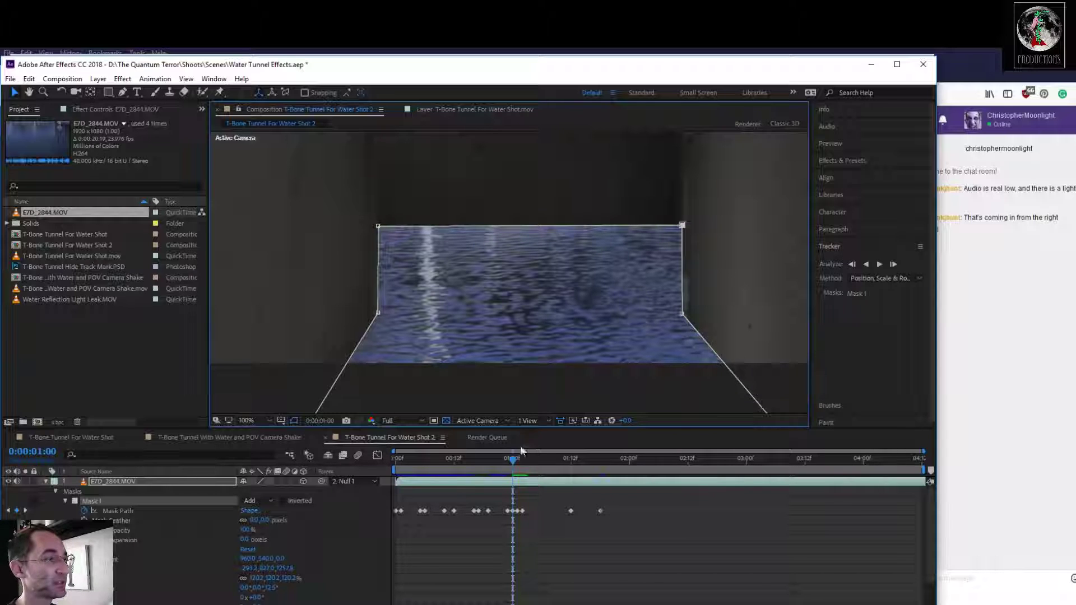
At the 0:00:00:23 keyframe, lower both upper mask corners below the water's far edge and fine-tune them until the edge runs level
{"action": "left_click_drag", "start_coordinate": [510, 461], "coordinate": [507, 461]}
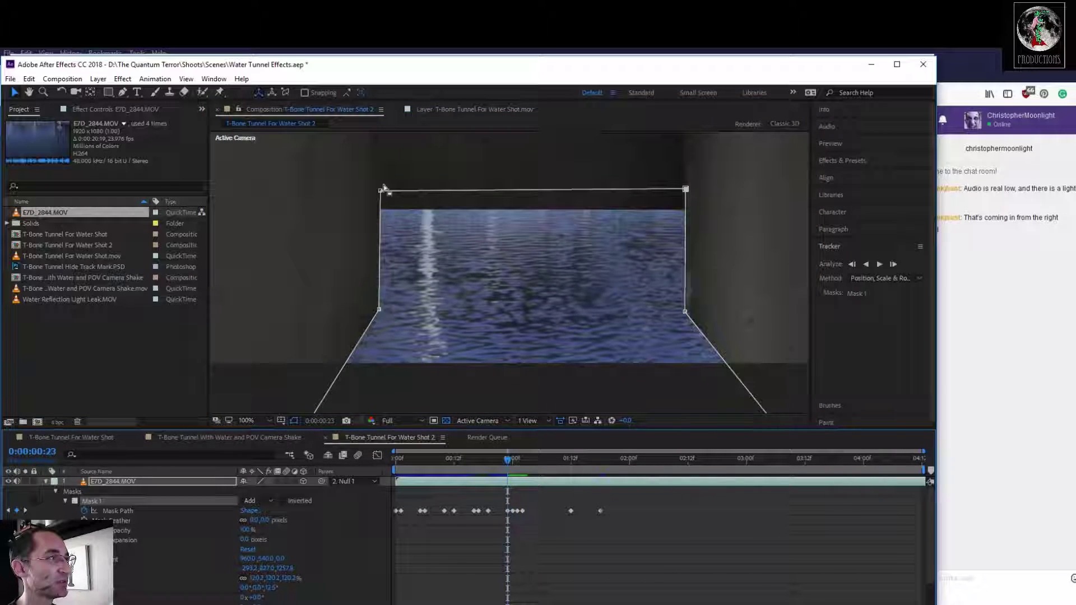
{"action": "left_click_drag", "start_coordinate": [382, 192], "coordinate": [384, 223]}
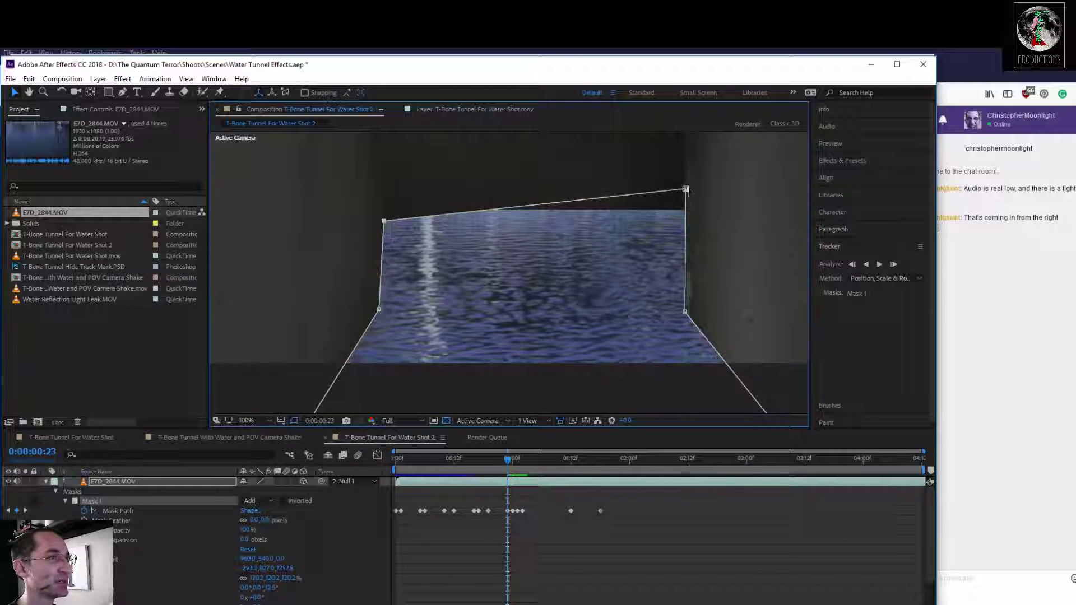
{"action": "left_click_drag", "start_coordinate": [685, 189], "coordinate": [685, 225]}
{"action": "left_click_drag", "start_coordinate": [686, 220], "coordinate": [686, 221]}
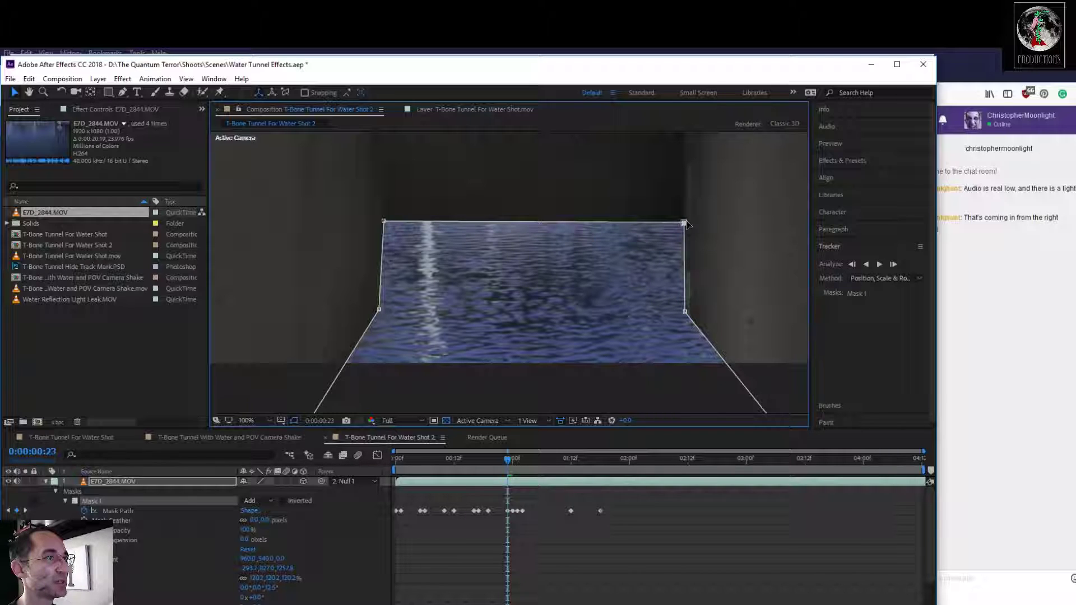
{"action": "mouse_move", "coordinate": [386, 222]}
{"action": "left_mouse_down"}
{"action": "mouse_move", "coordinate": [377, 253]}
{"action": "mouse_move", "coordinate": [383, 226]}
{"action": "left_mouse_up"}
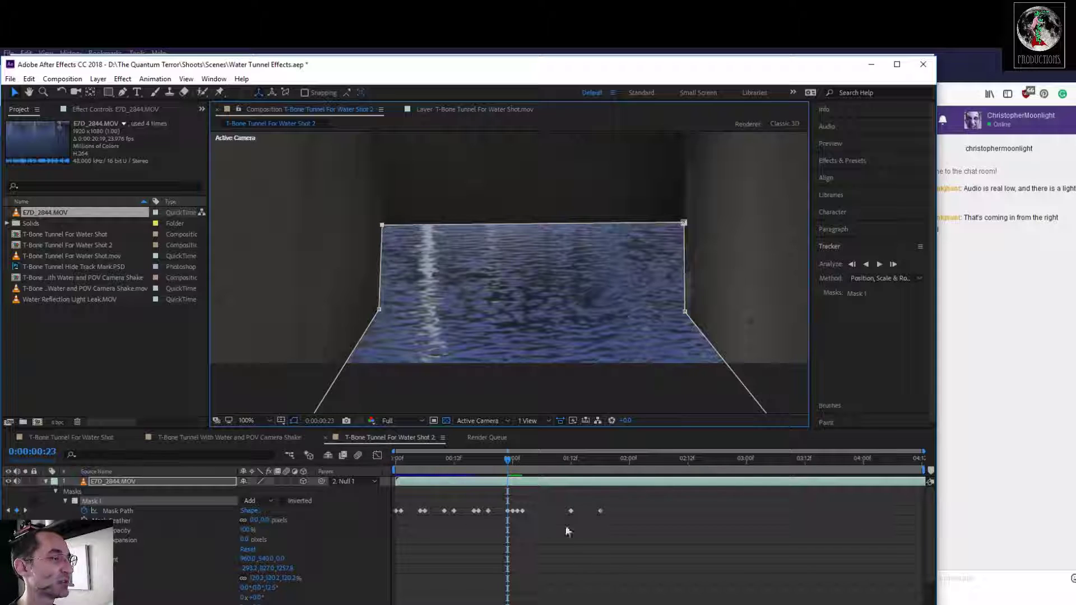
Lower both upper mask corners just below the water's far edge at the 0:00:00:19 and 0:00:00:17 keyframes
{"action": "left_click_drag", "start_coordinate": [508, 460], "coordinate": [488, 460]}
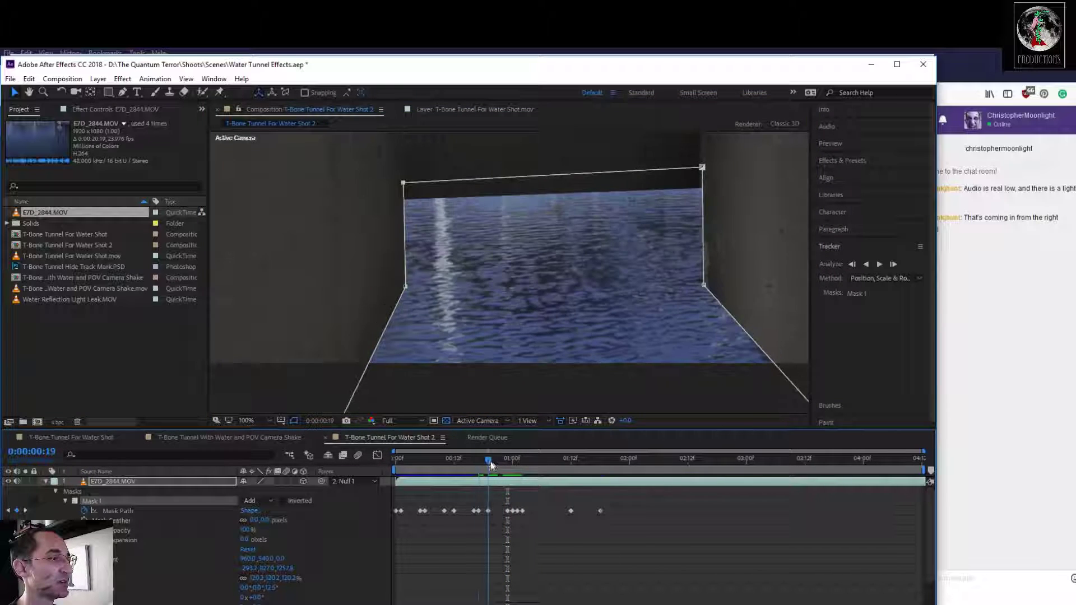
{"action": "left_click_drag", "start_coordinate": [403, 183], "coordinate": [407, 207]}
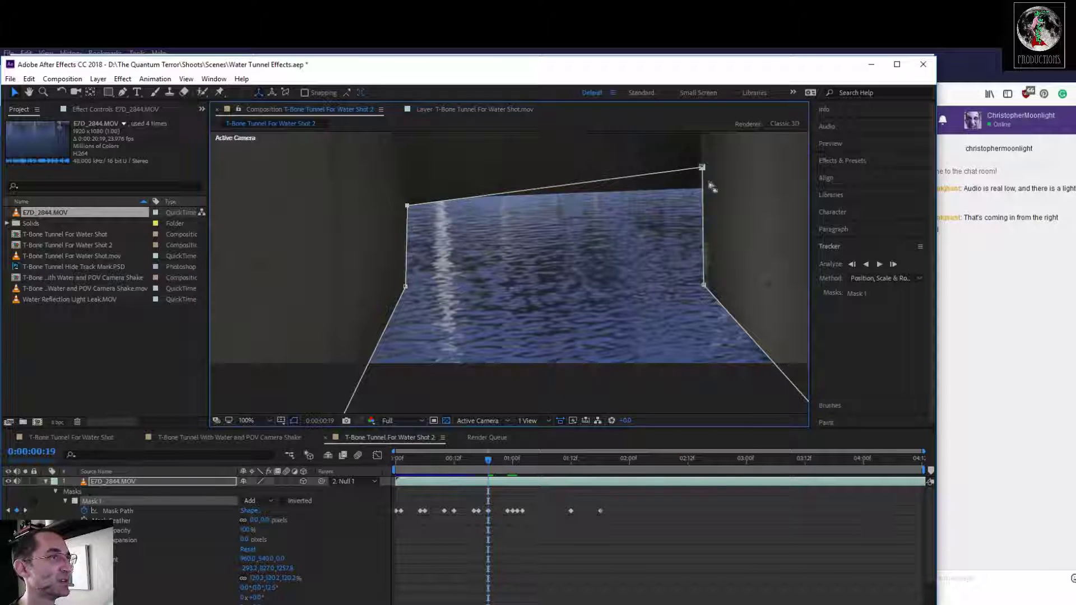
{"action": "left_click_drag", "start_coordinate": [702, 169], "coordinate": [699, 199]}
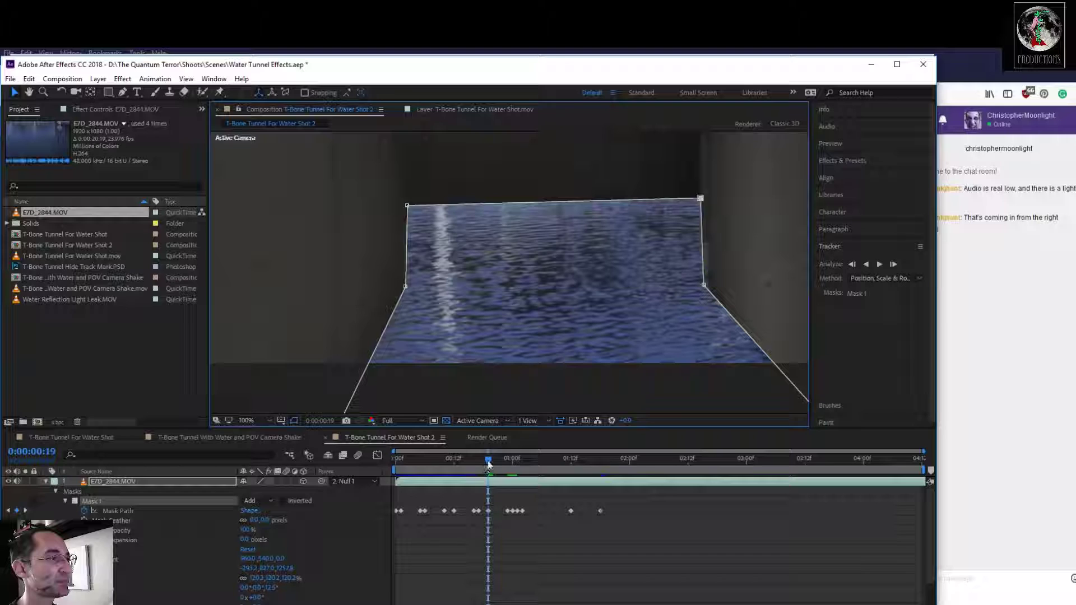
{"action": "left_click_drag", "start_coordinate": [487, 459], "coordinate": [480, 459]}
{"action": "left_click_drag", "start_coordinate": [422, 175], "coordinate": [421, 201]}
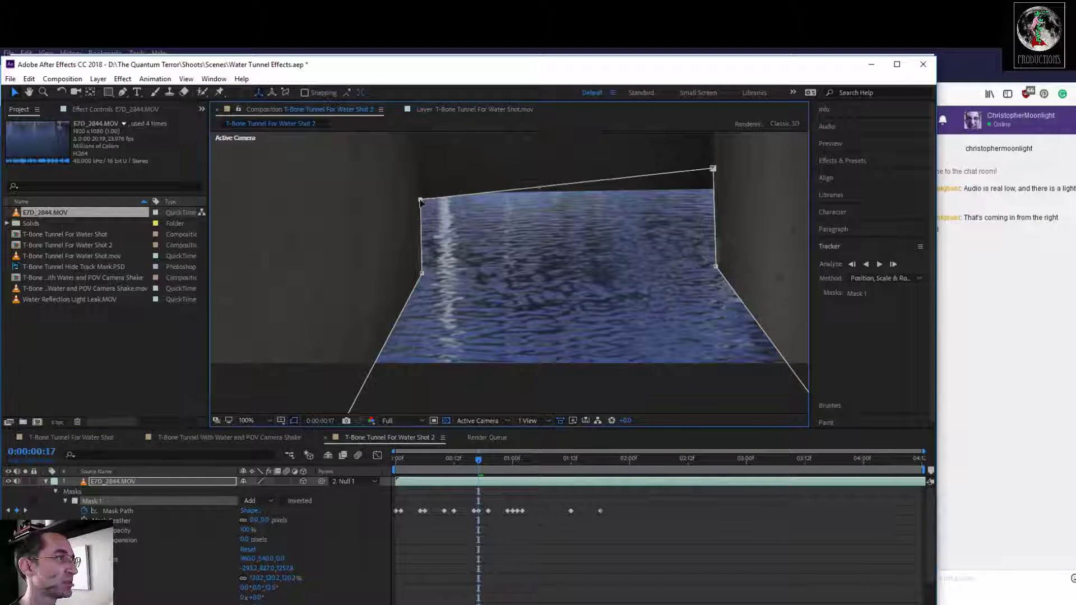
{"action": "left_click_drag", "start_coordinate": [713, 168], "coordinate": [717, 191]}
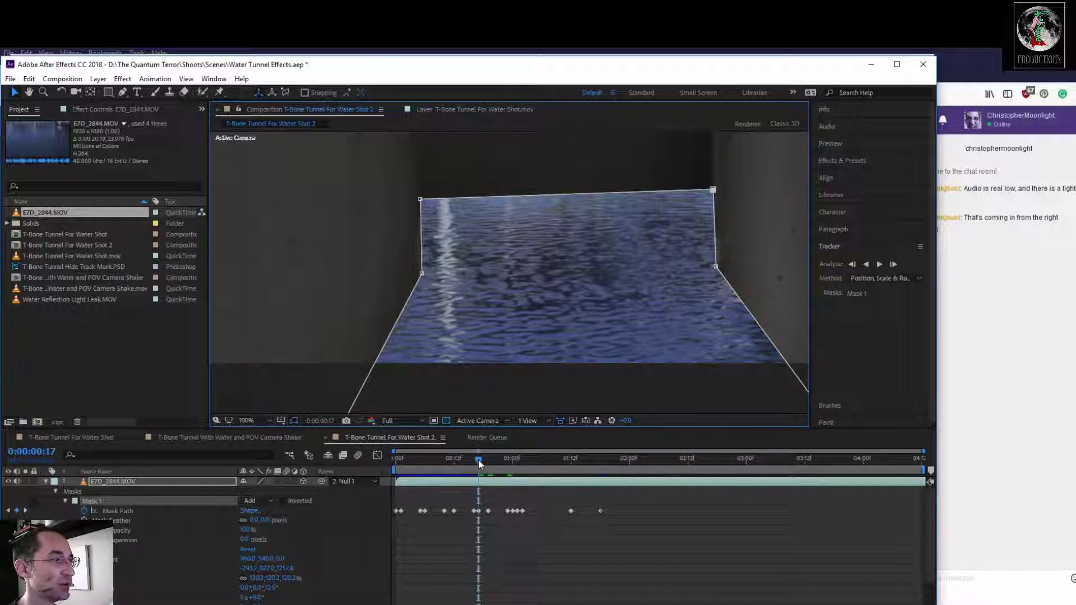
Trim the water's far edge by lowering the mask's two upper corners at the 0:00:00:16 and 0:00:00:12 keyframes
{"action": "left_click_drag", "start_coordinate": [479, 463], "coordinate": [474, 464]}
{"action": "left_click_drag", "start_coordinate": [426, 225], "coordinate": [425, 196]}
{"action": "left_click_drag", "start_coordinate": [715, 170], "coordinate": [717, 194]}
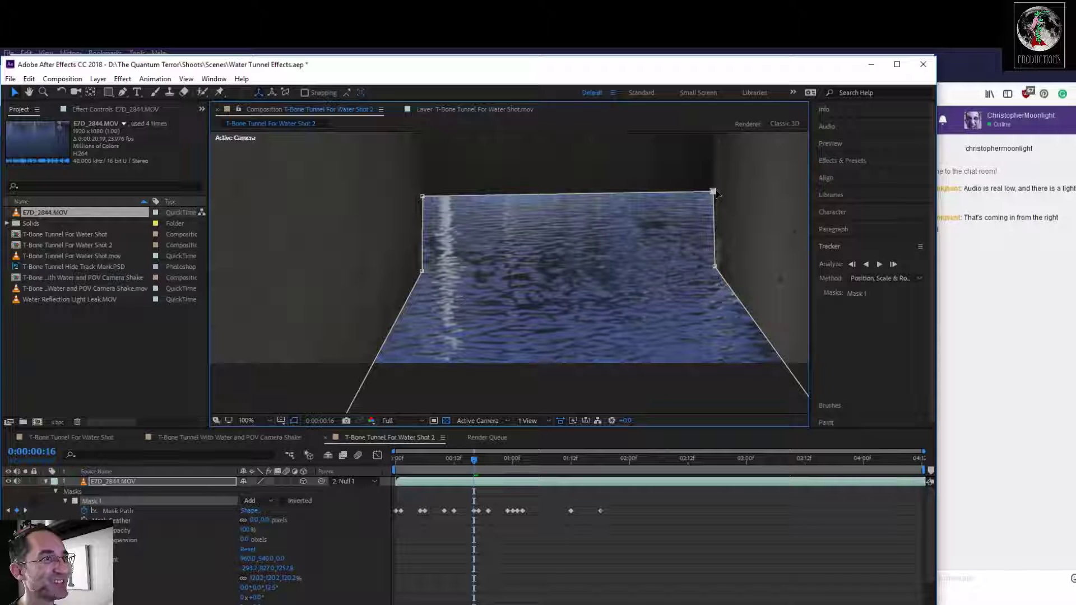
{"action": "left_click_drag", "start_coordinate": [457, 458], "coordinate": [454, 458]}
{"action": "left_click_drag", "start_coordinate": [421, 170], "coordinate": [426, 193]}
{"action": "left_click_drag", "start_coordinate": [706, 157], "coordinate": [708, 186]}
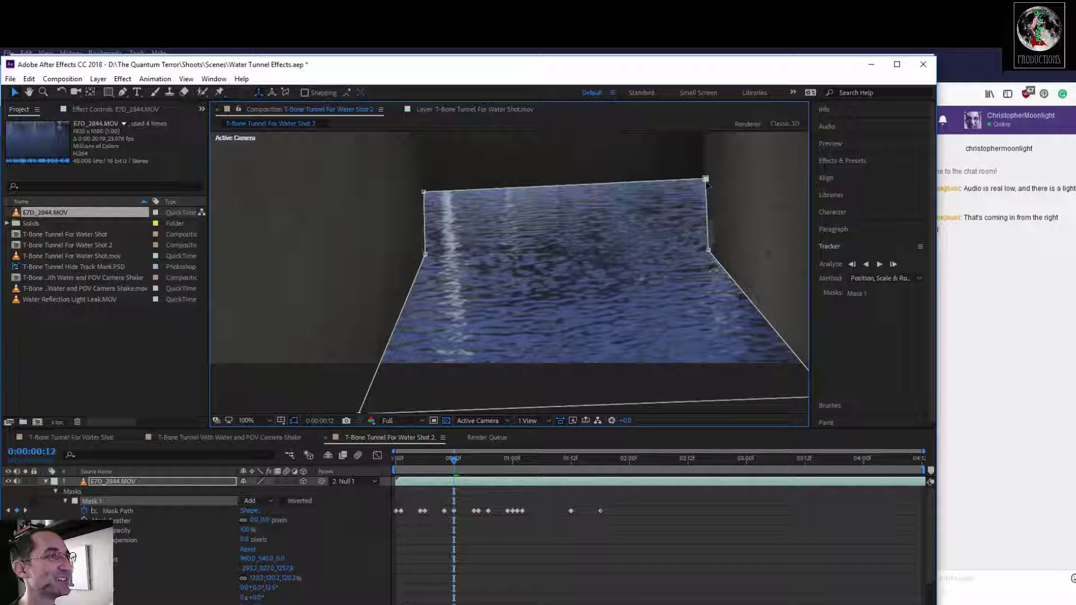
Lower the mask's upper-left and upper-right corners to the water's far edge at the 0:00:00:10 and 0:00:00:06 keyframes
{"action": "left_click_drag", "start_coordinate": [455, 458], "coordinate": [445, 459]}
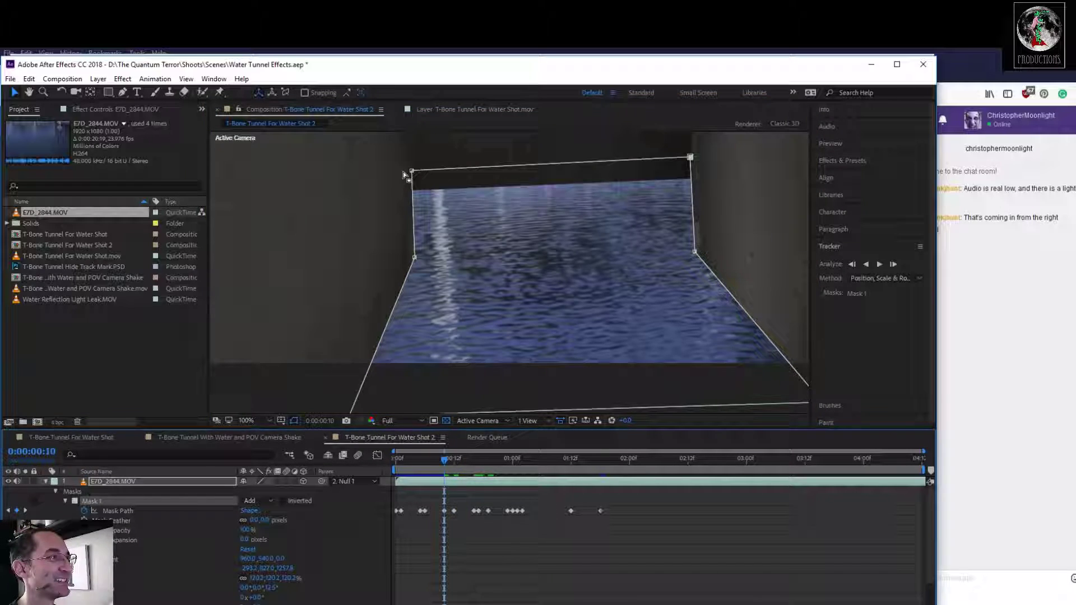
{"action": "left_click_drag", "start_coordinate": [416, 177], "coordinate": [415, 201]}
{"action": "mouse_move", "coordinate": [692, 159]}
{"action": "left_mouse_down"}
{"action": "mouse_move", "coordinate": [698, 210]}
{"action": "mouse_move", "coordinate": [694, 180]}
{"action": "left_mouse_up"}
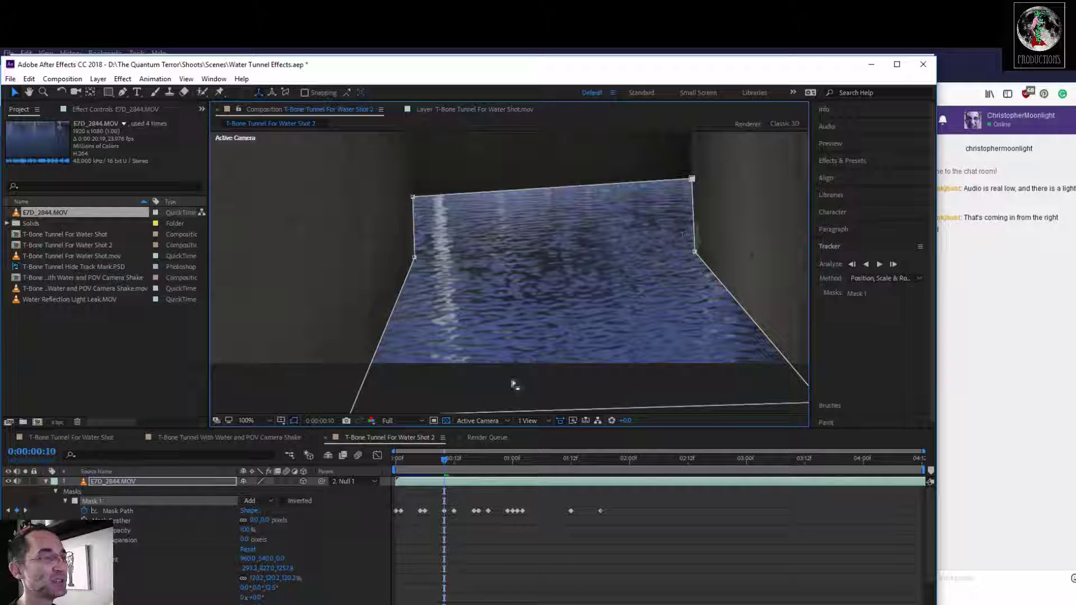
{"action": "left_click_drag", "start_coordinate": [437, 459], "coordinate": [425, 459]}
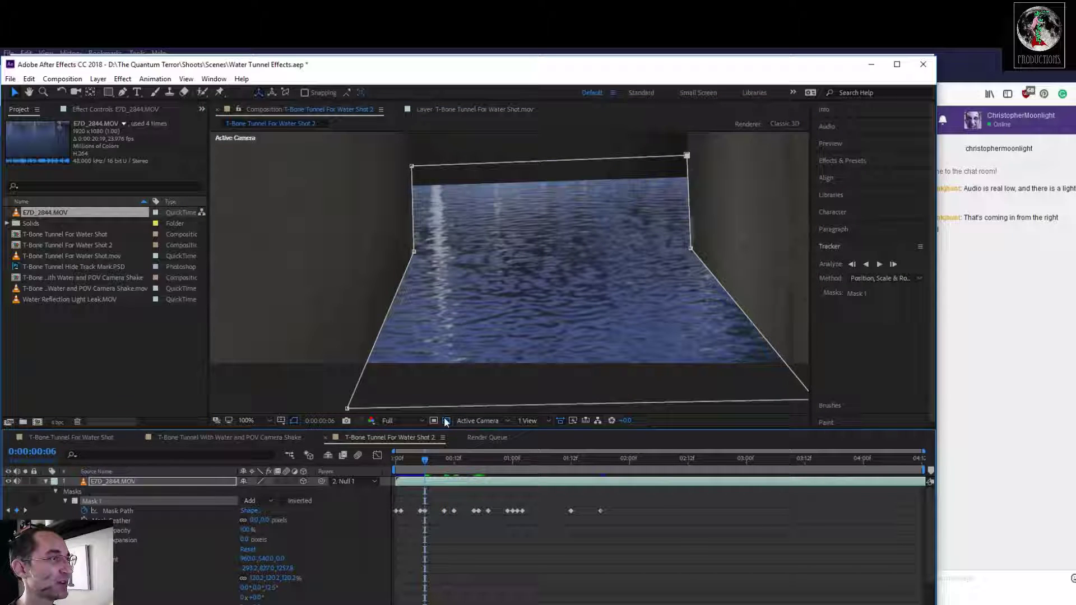
{"action": "mouse_move", "coordinate": [413, 168]}
{"action": "left_mouse_down"}
{"action": "mouse_move", "coordinate": [420, 230]}
{"action": "mouse_move", "coordinate": [413, 188]}
{"action": "left_mouse_up"}
{"action": "left_click_drag", "start_coordinate": [687, 155], "coordinate": [688, 181]}
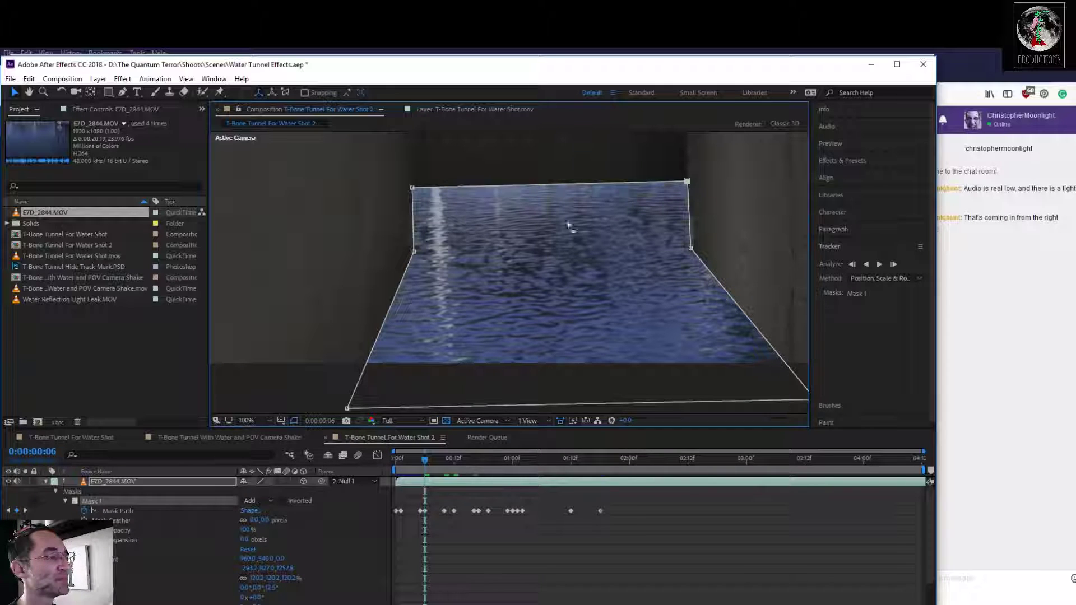
At the 0:00:00:05 and 0:00:00:01 keyframes, lower both upper mask corners to cut off the water's far edge
{"action": "left_click", "coordinate": [421, 458]}
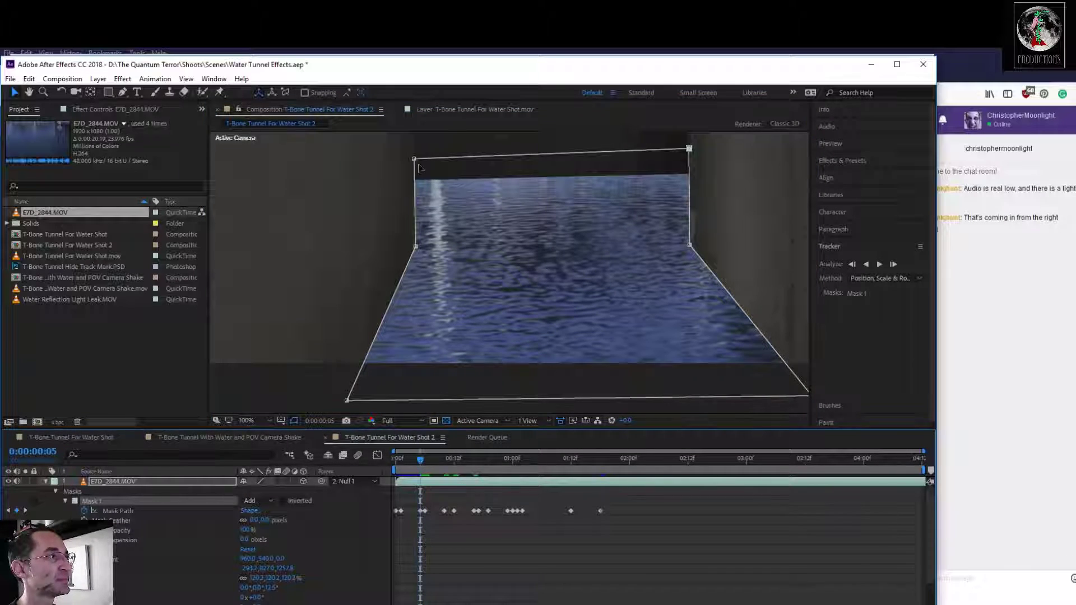
{"action": "left_click_drag", "start_coordinate": [419, 195], "coordinate": [417, 187]}
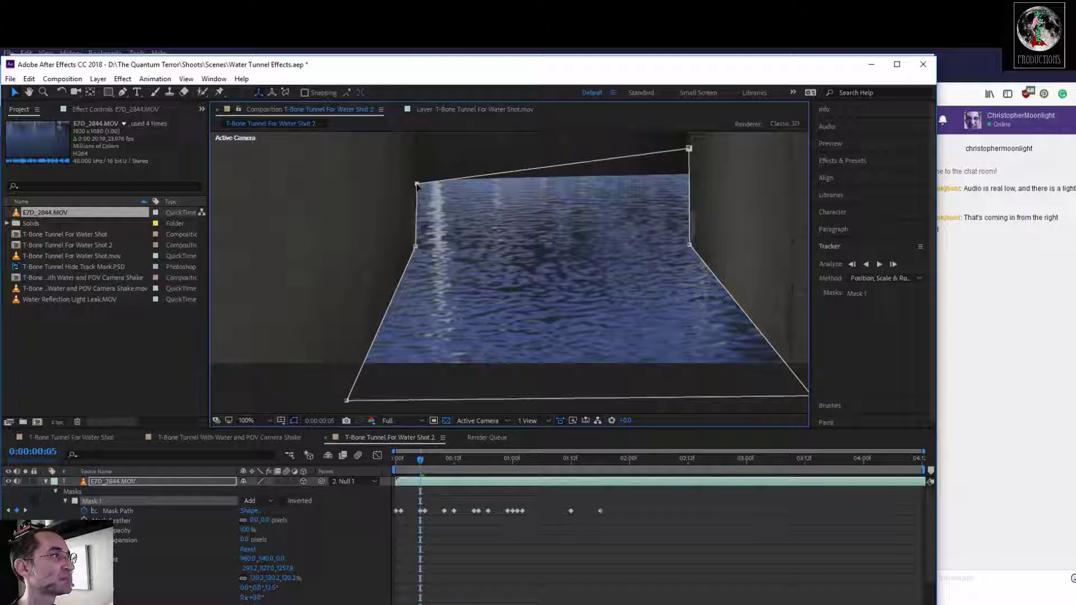
{"action": "left_click_drag", "start_coordinate": [690, 149], "coordinate": [691, 178]}
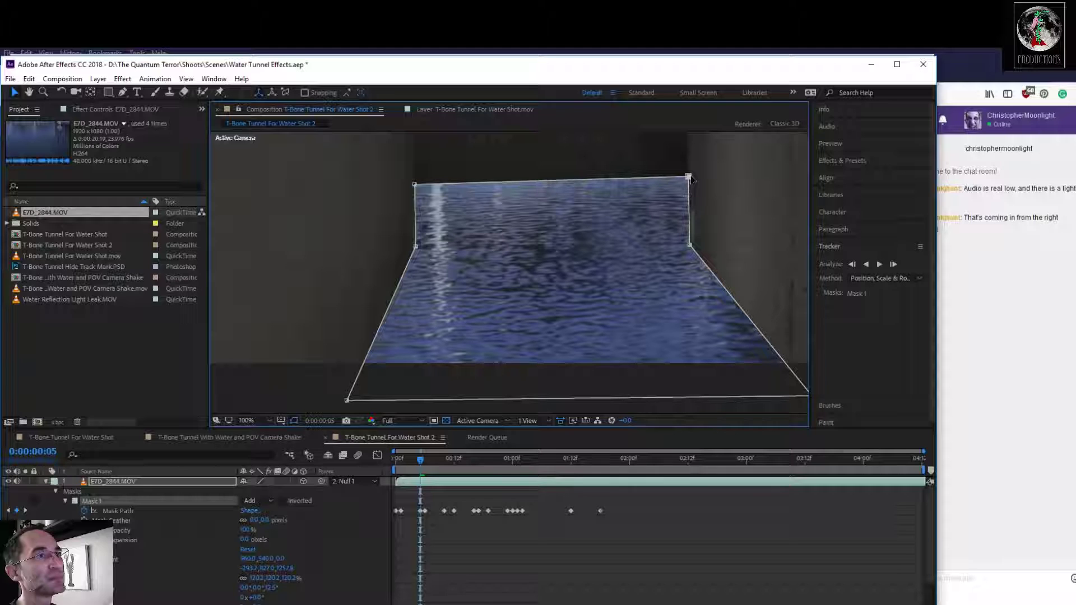
{"action": "left_click_drag", "start_coordinate": [422, 464], "coordinate": [400, 464]}
{"action": "mouse_move", "coordinate": [418, 151]}
{"action": "left_mouse_down"}
{"action": "mouse_move", "coordinate": [431, 205]}
{"action": "mouse_move", "coordinate": [420, 171]}
{"action": "left_mouse_up"}
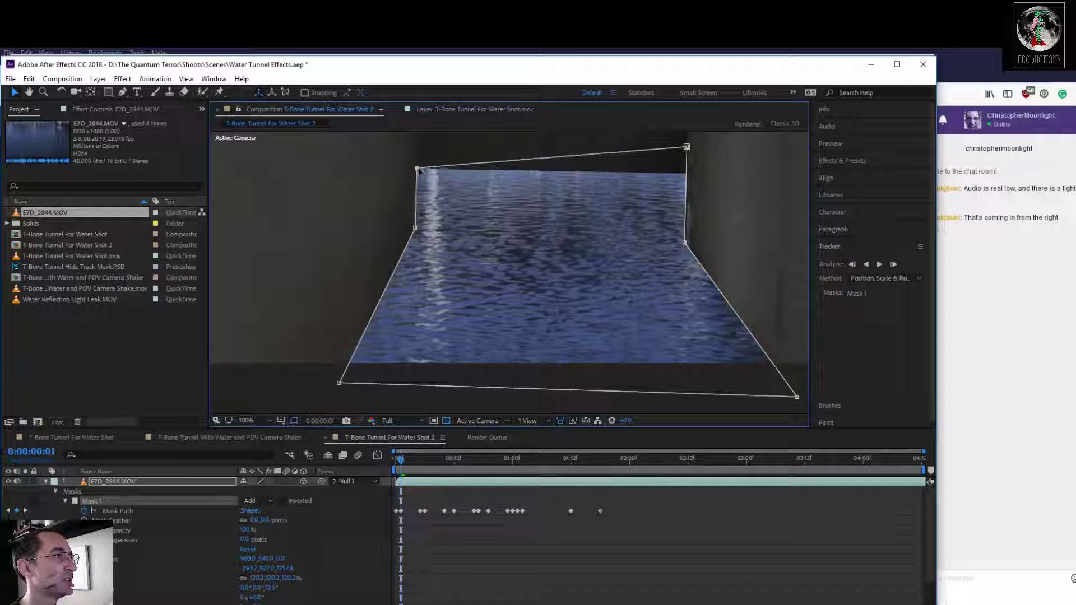
{"action": "left_click_drag", "start_coordinate": [692, 147], "coordinate": [690, 171]}
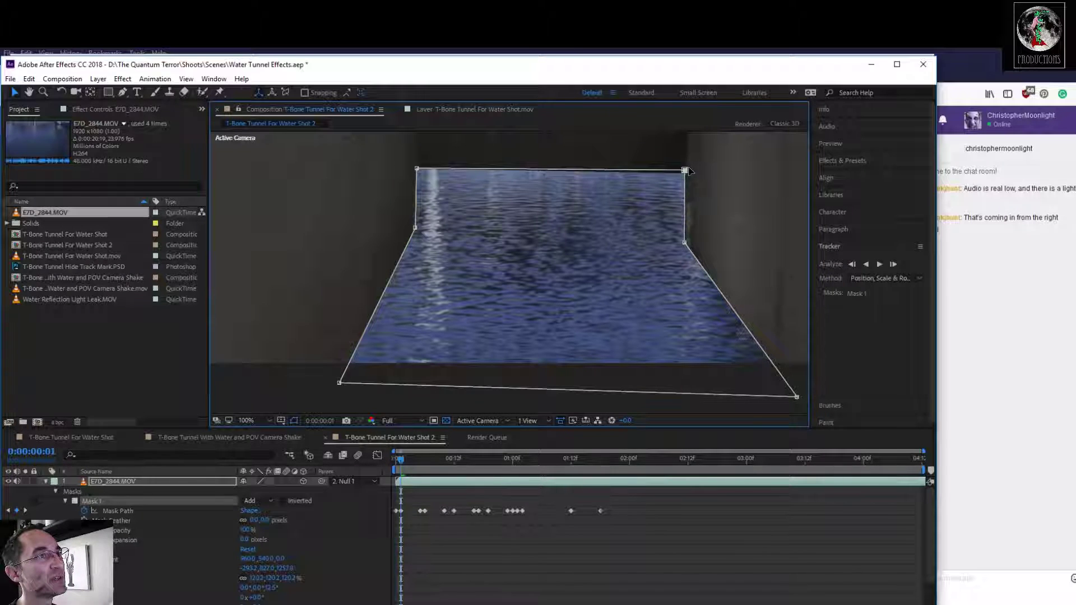
Lower the mask's upper-left corner slightly at the 0:00:00:00 keyframe and play back the animated mask
{"action": "left_click_drag", "start_coordinate": [402, 462], "coordinate": [387, 462]}
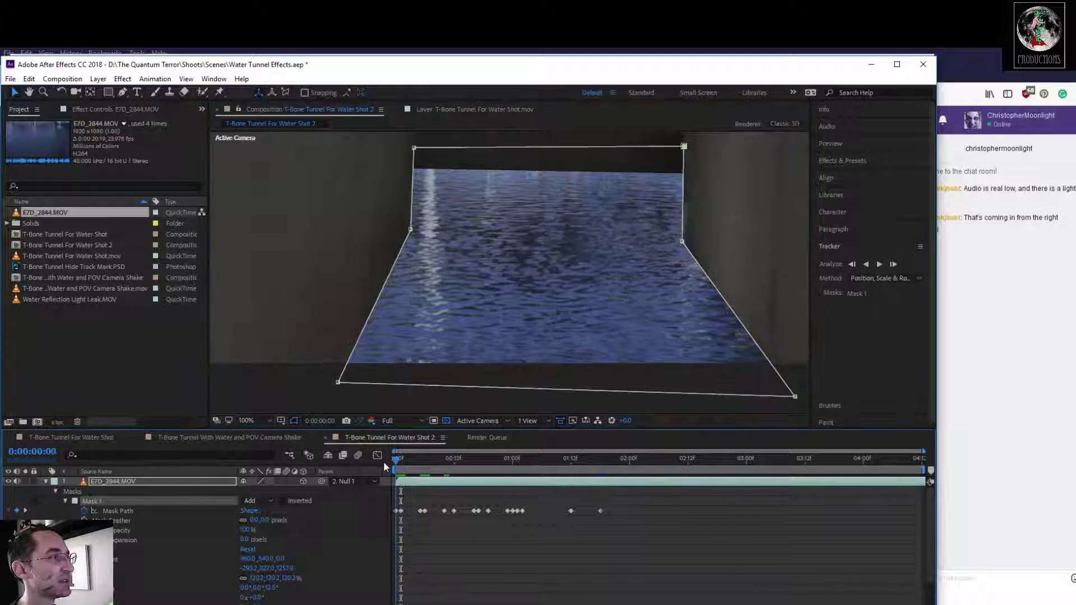
{"action": "mouse_move", "coordinate": [413, 155]}
{"action": "left_mouse_down"}
{"action": "mouse_move", "coordinate": [413, 193]}
{"action": "mouse_move", "coordinate": [415, 163]}
{"action": "left_mouse_up"}
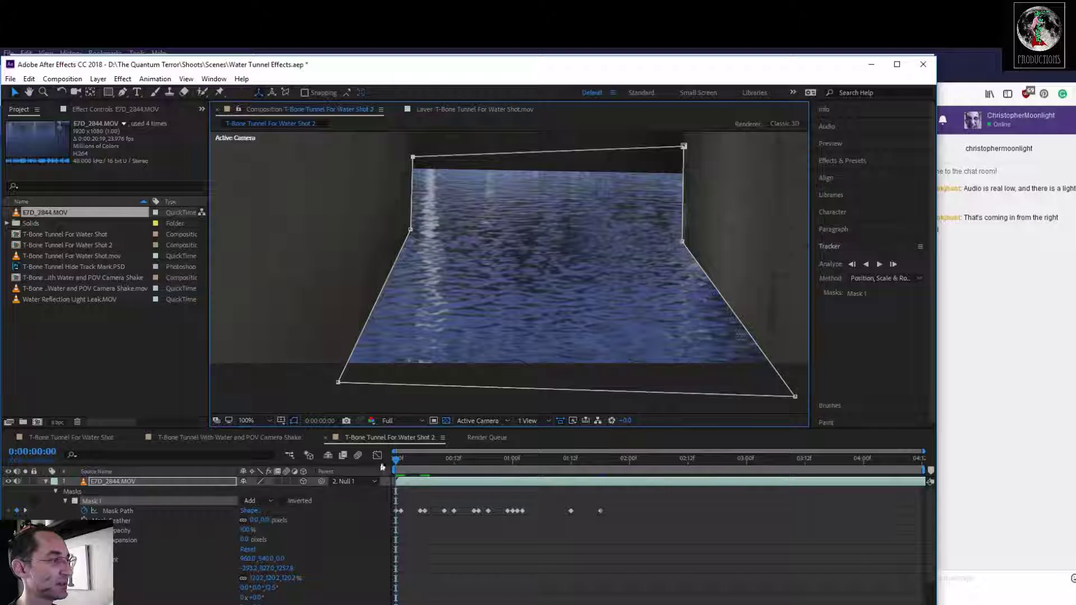
{"action": "key", "text": "space"}
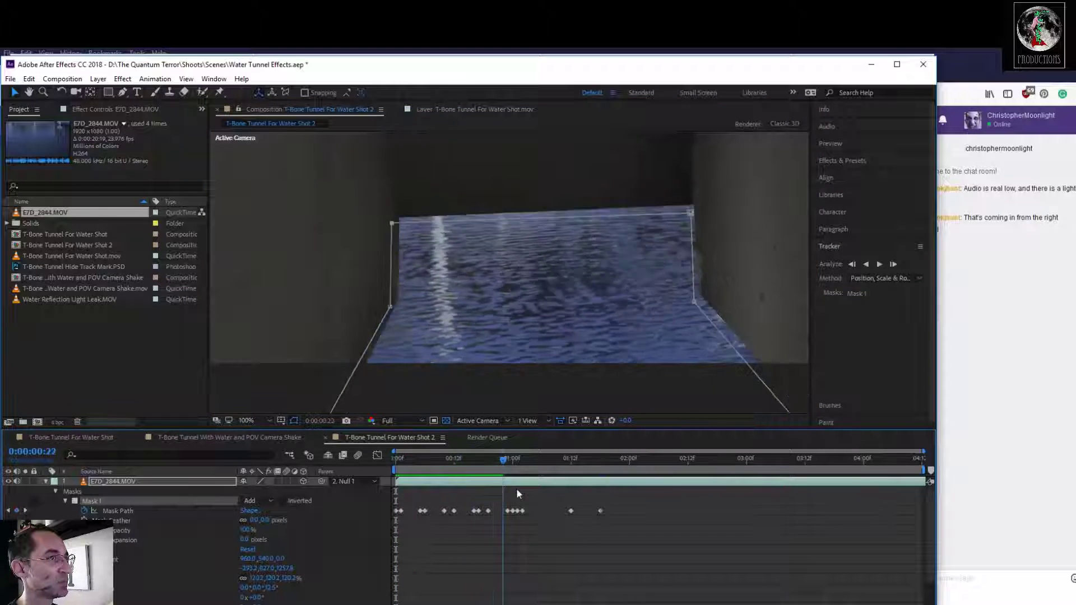
Key the mask path at 0:00:01:05, moving both left corners outward and both right corners inward to match the tunnel walls
{"action": "left_click_drag", "start_coordinate": [556, 503], "coordinate": [541, 503]}
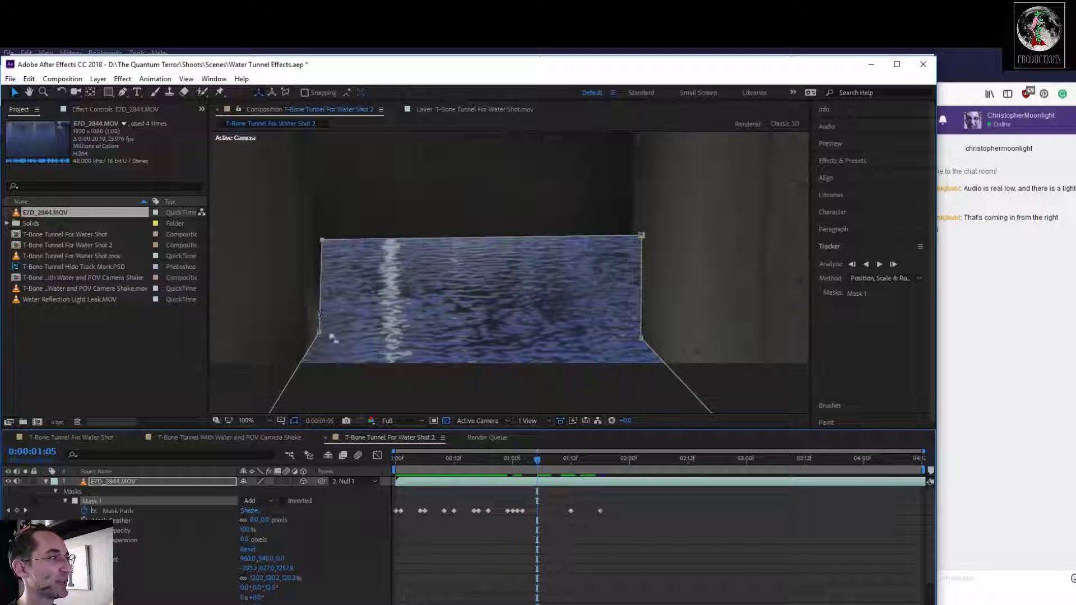
{"action": "left_click_drag", "start_coordinate": [323, 335], "coordinate": [312, 337]}
{"action": "mouse_move", "coordinate": [322, 240]}
{"action": "left_mouse_down"}
{"action": "mouse_move", "coordinate": [352, 245]}
{"action": "mouse_move", "coordinate": [312, 238]}
{"action": "left_mouse_up"}
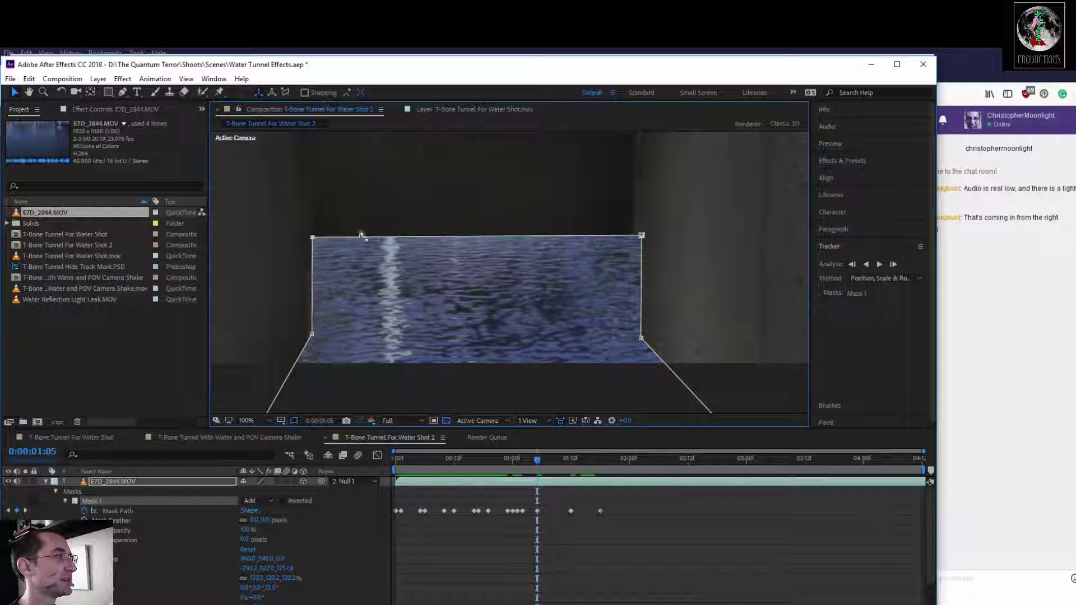
{"action": "mouse_move", "coordinate": [641, 236]}
{"action": "left_mouse_down"}
{"action": "mouse_move", "coordinate": [595, 234]}
{"action": "mouse_move", "coordinate": [560, 205]}
{"action": "mouse_move", "coordinate": [600, 239]}
{"action": "mouse_move", "coordinate": [631, 237]}
{"action": "left_mouse_up"}
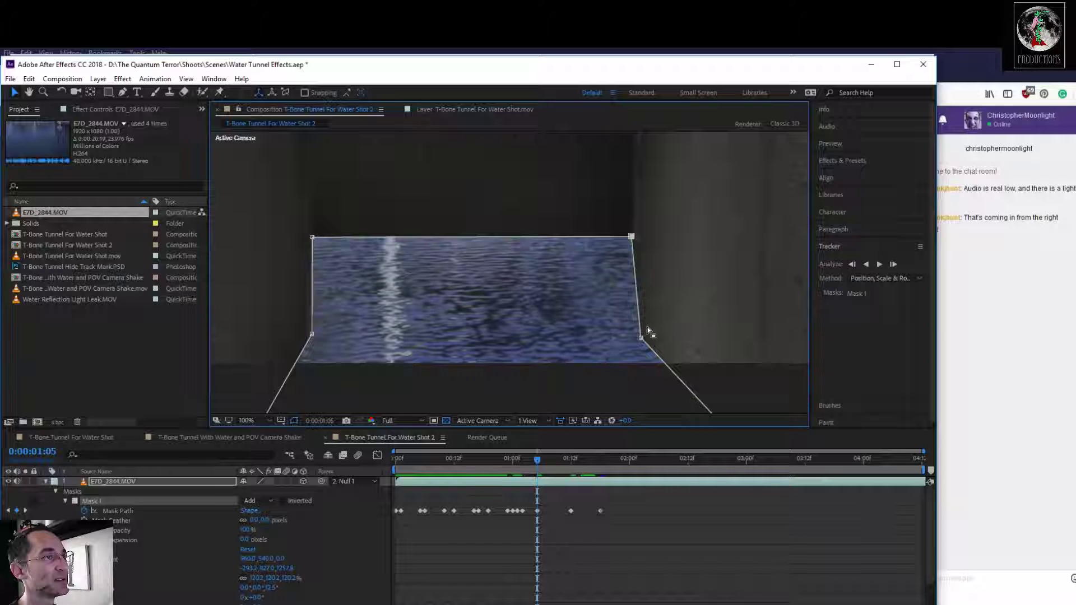
{"action": "mouse_move", "coordinate": [641, 338]}
{"action": "left_mouse_down"}
{"action": "mouse_move", "coordinate": [572, 331]}
{"action": "mouse_move", "coordinate": [630, 320]}
{"action": "mouse_move", "coordinate": [631, 333]}
{"action": "left_mouse_up"}
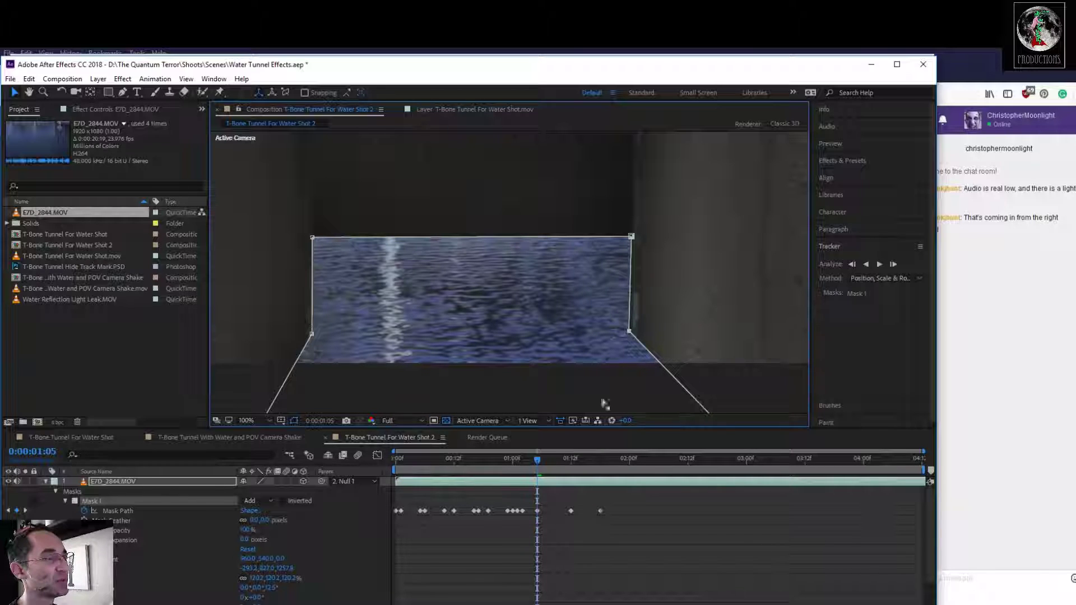
Key the mask path at 0:00:01:07 with the right floor corner moved outward, and at 0:00:01:10 with the upper-right corner nudged outward
{"action": "mouse_move", "coordinate": [537, 458]}
{"action": "left_mouse_down"}
{"action": "mouse_move", "coordinate": [523, 459]}
{"action": "mouse_move", "coordinate": [546, 470]}
{"action": "left_mouse_up"}
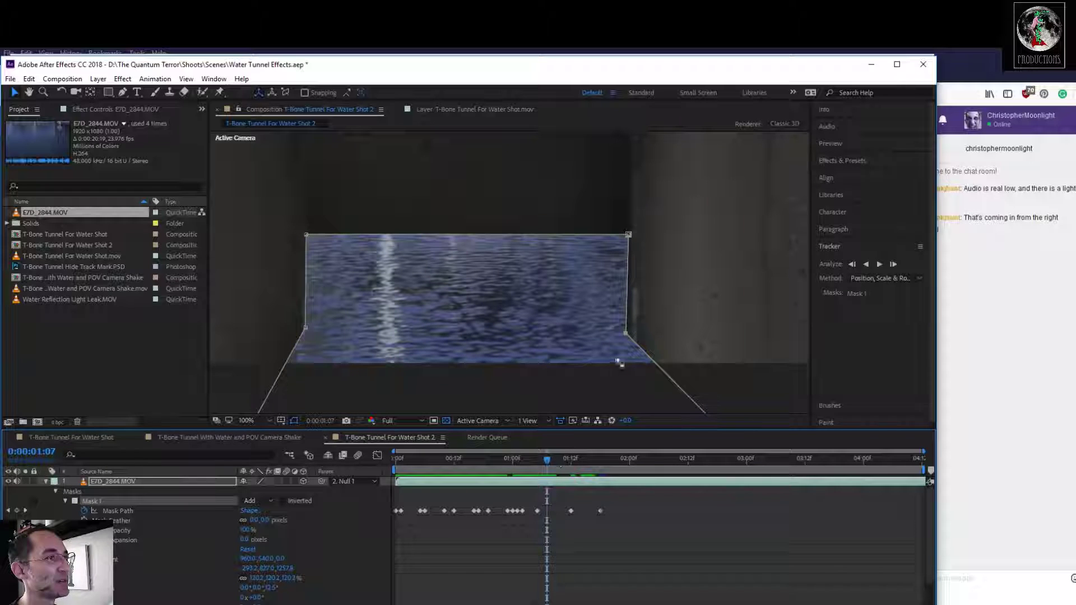
{"action": "left_click_drag", "start_coordinate": [626, 335], "coordinate": [630, 331]}
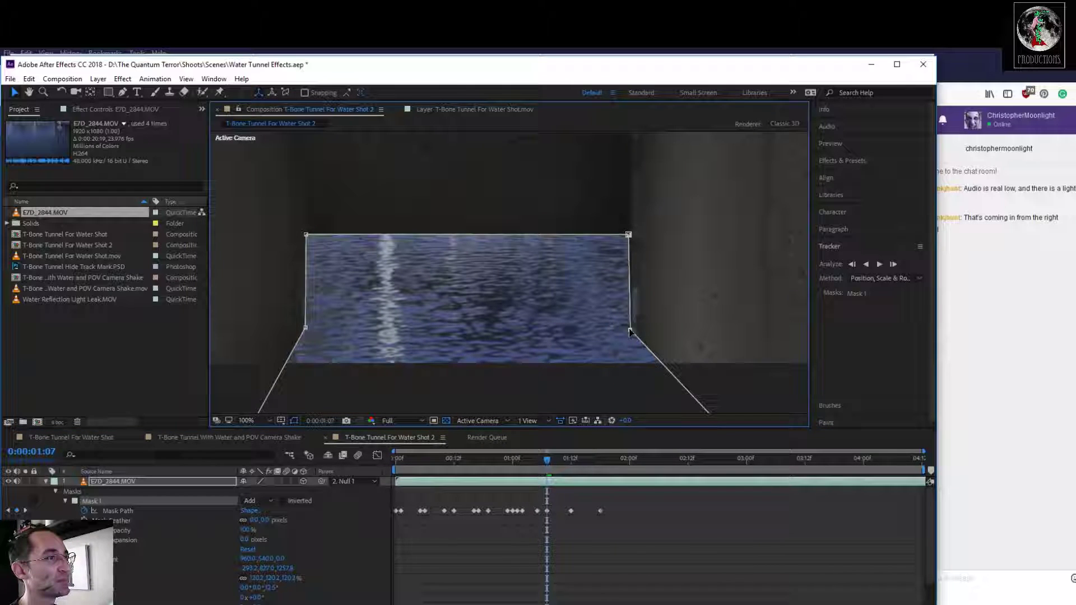
{"action": "mouse_move", "coordinate": [631, 236]}
{"action": "left_mouse_down"}
{"action": "mouse_move", "coordinate": [624, 257]}
{"action": "mouse_move", "coordinate": [629, 236]}
{"action": "left_mouse_up"}
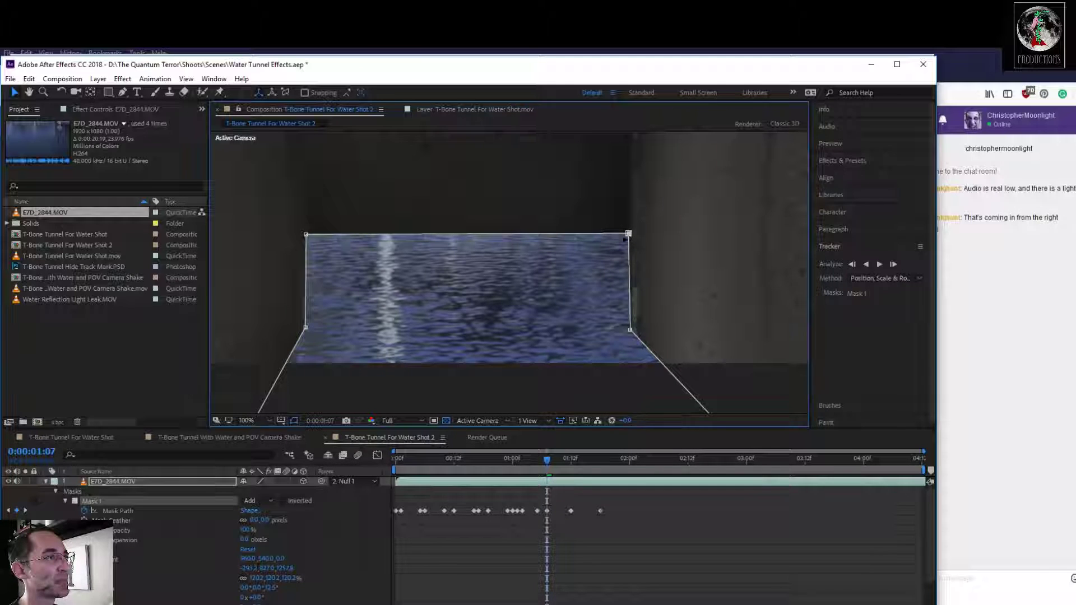
{"action": "left_click_drag", "start_coordinate": [544, 461], "coordinate": [561, 466]}
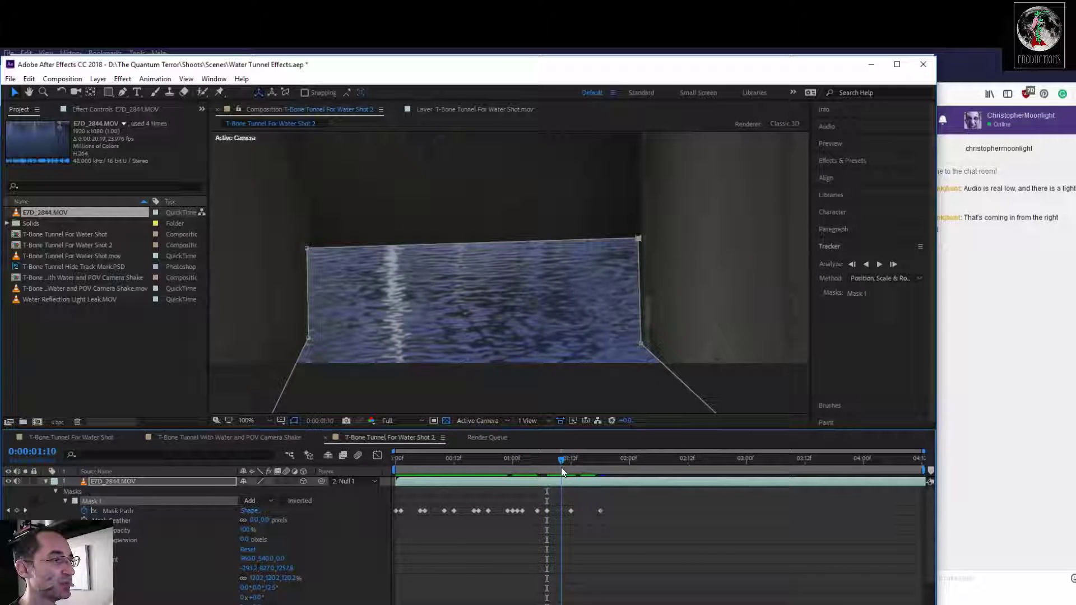
{"action": "mouse_move", "coordinate": [639, 240]}
{"action": "left_mouse_down"}
{"action": "mouse_move", "coordinate": [613, 259]}
{"action": "mouse_move", "coordinate": [615, 276]}
{"action": "mouse_move", "coordinate": [641, 237]}
{"action": "left_mouse_up"}
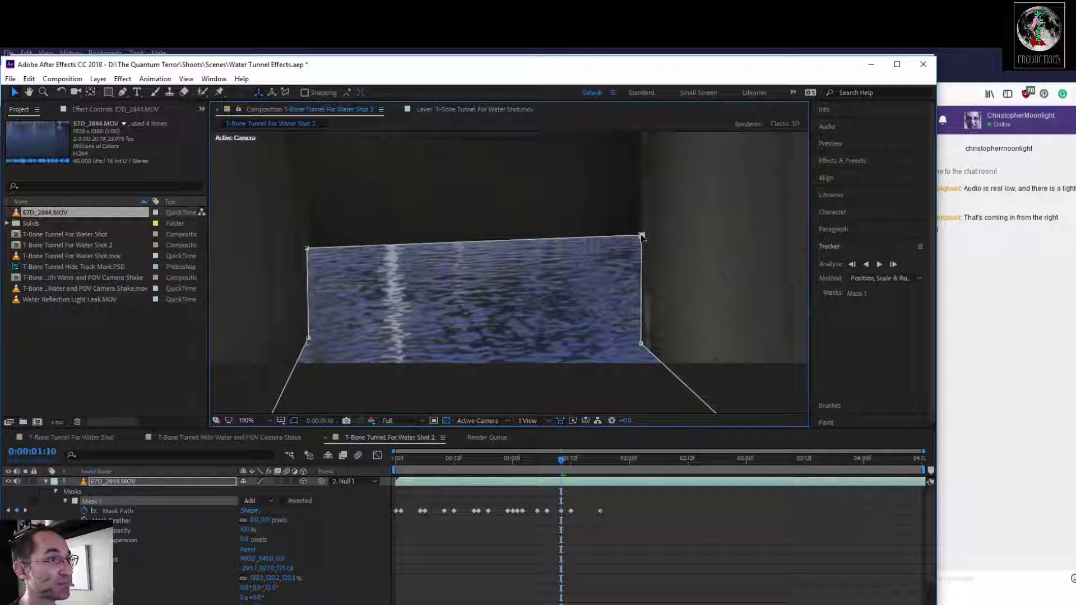
Adjust the right floor corner of the mask at 0:00:01:10 and raise the upper-right corner slightly at the 0:00:01:12 keyframe
{"action": "left_click_drag", "start_coordinate": [645, 349], "coordinate": [646, 342]}
{"action": "left_click_drag", "start_coordinate": [560, 460], "coordinate": [572, 467]}
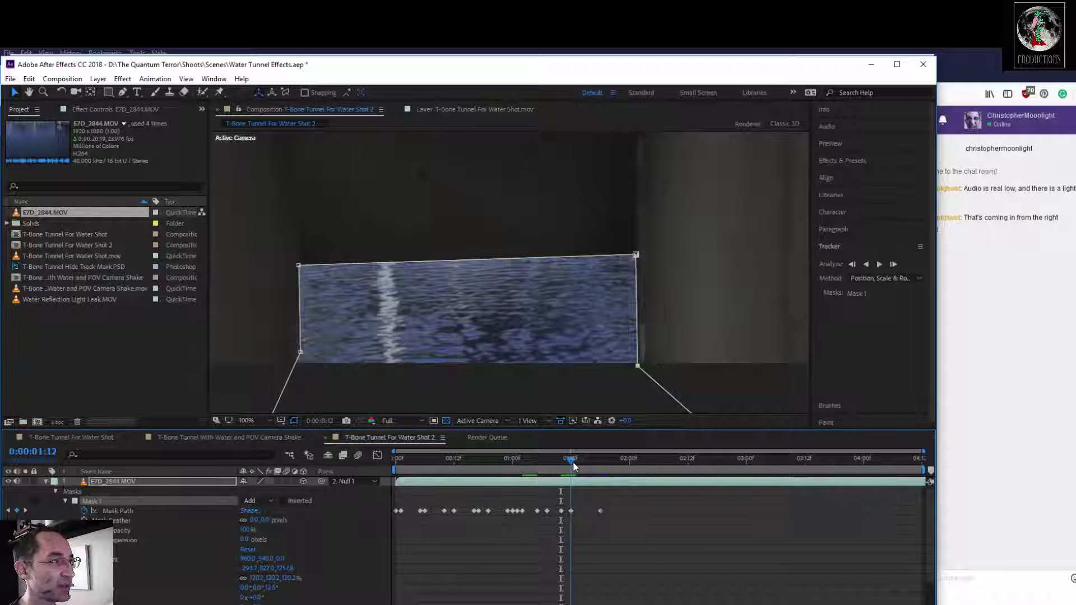
{"action": "left_click_drag", "start_coordinate": [575, 468], "coordinate": [571, 463]}
{"action": "mouse_move", "coordinate": [636, 255]}
{"action": "left_mouse_down"}
{"action": "mouse_move", "coordinate": [636, 286]}
{"action": "mouse_move", "coordinate": [637, 253]}
{"action": "left_mouse_up"}
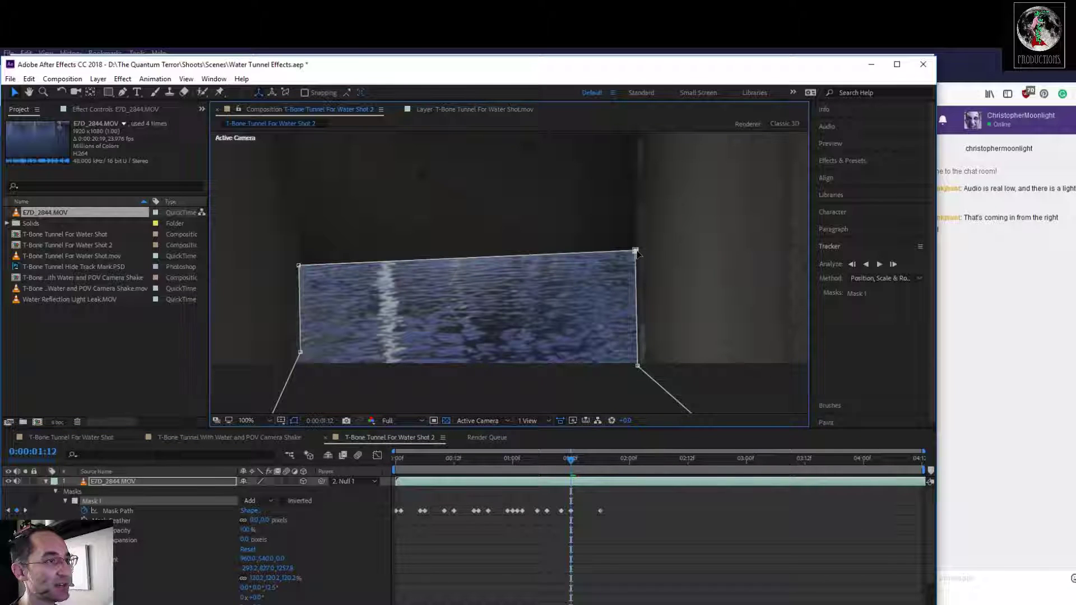
Key the mask path at 0:00:01:15, moving both right corners inward and the upper-left corner slightly outward
{"action": "mouse_move", "coordinate": [575, 459]}
{"action": "left_mouse_down"}
{"action": "mouse_move", "coordinate": [607, 461]}
{"action": "mouse_move", "coordinate": [591, 462]}
{"action": "left_mouse_up"}
{"action": "left_click_drag", "start_coordinate": [641, 379], "coordinate": [635, 384]}
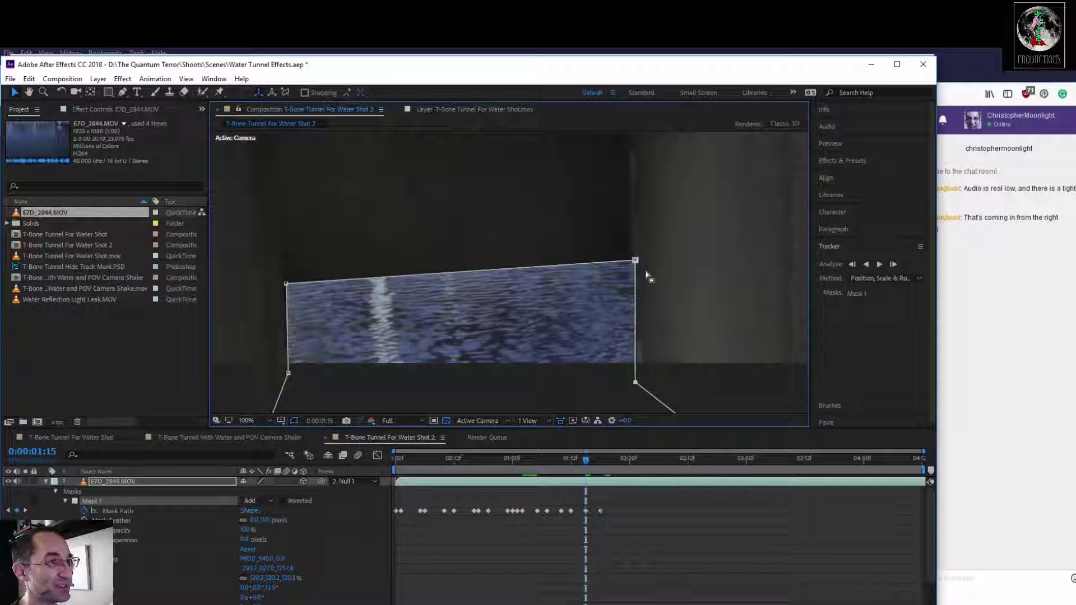
{"action": "mouse_move", "coordinate": [637, 263]}
{"action": "left_mouse_down"}
{"action": "mouse_move", "coordinate": [622, 263]}
{"action": "mouse_move", "coordinate": [632, 265]}
{"action": "left_mouse_up"}
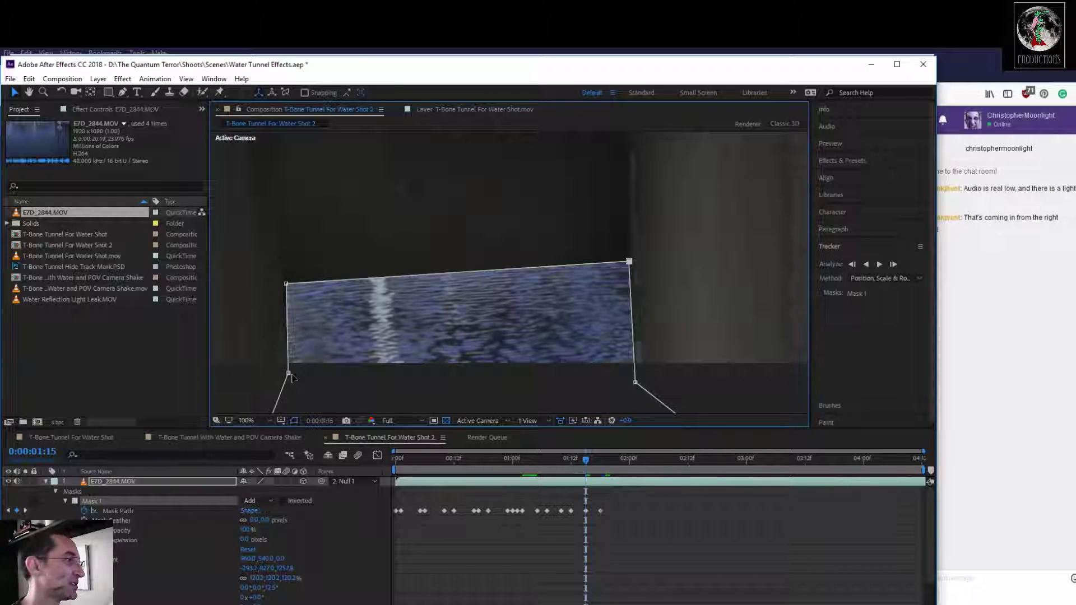
{"action": "left_click_drag", "start_coordinate": [287, 286], "coordinate": [285, 287]}
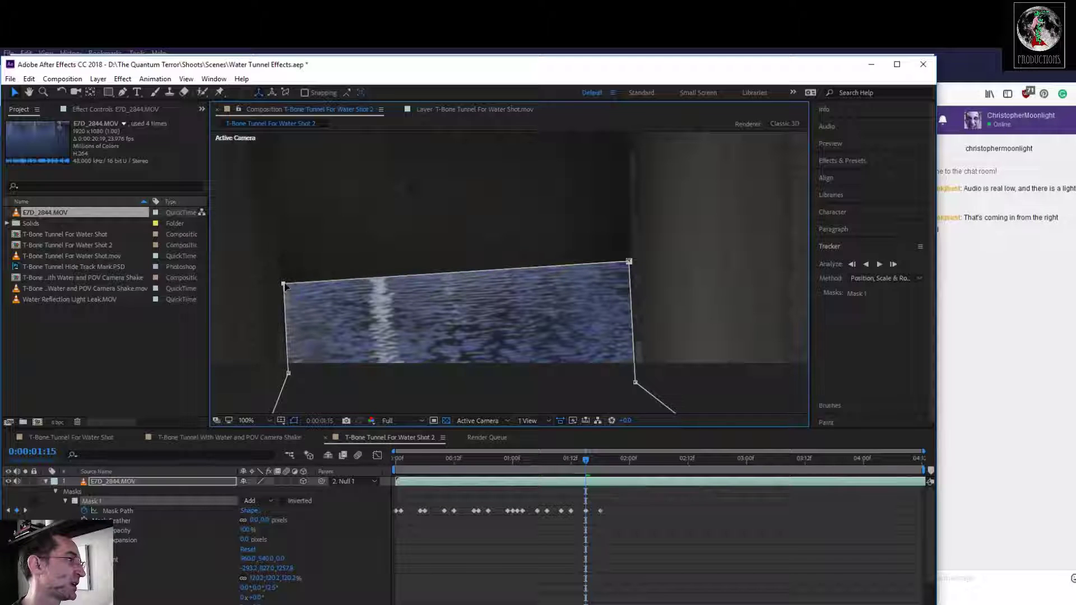
Key the mask path at 0:00:01:17 with the upper-right and right floor corners pulled inward to the tunnel wall
{"action": "left_click", "coordinate": [596, 460]}
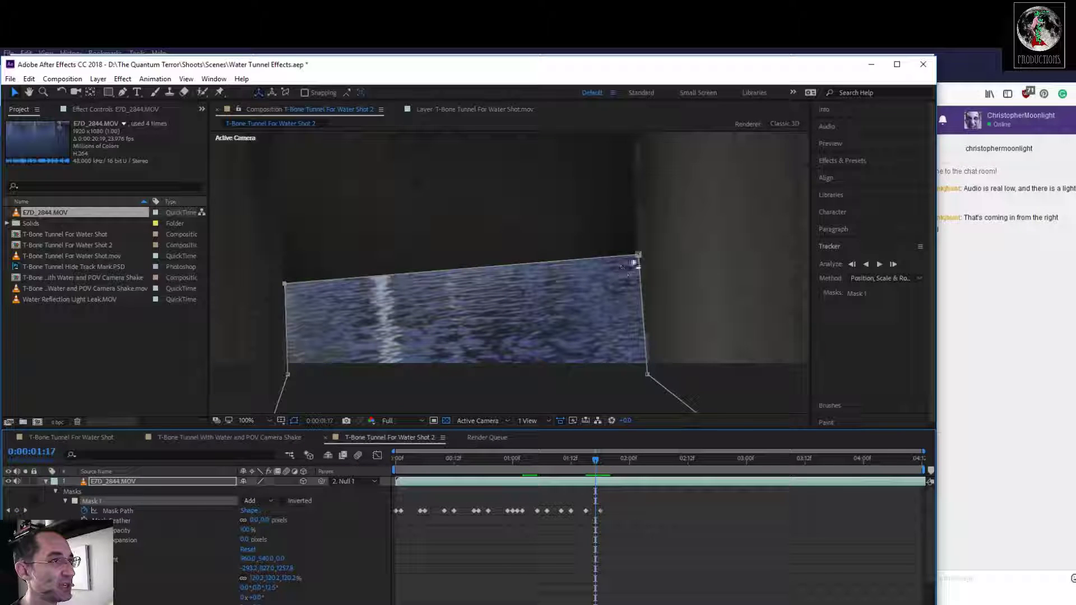
{"action": "left_click_drag", "start_coordinate": [637, 257], "coordinate": [635, 256]}
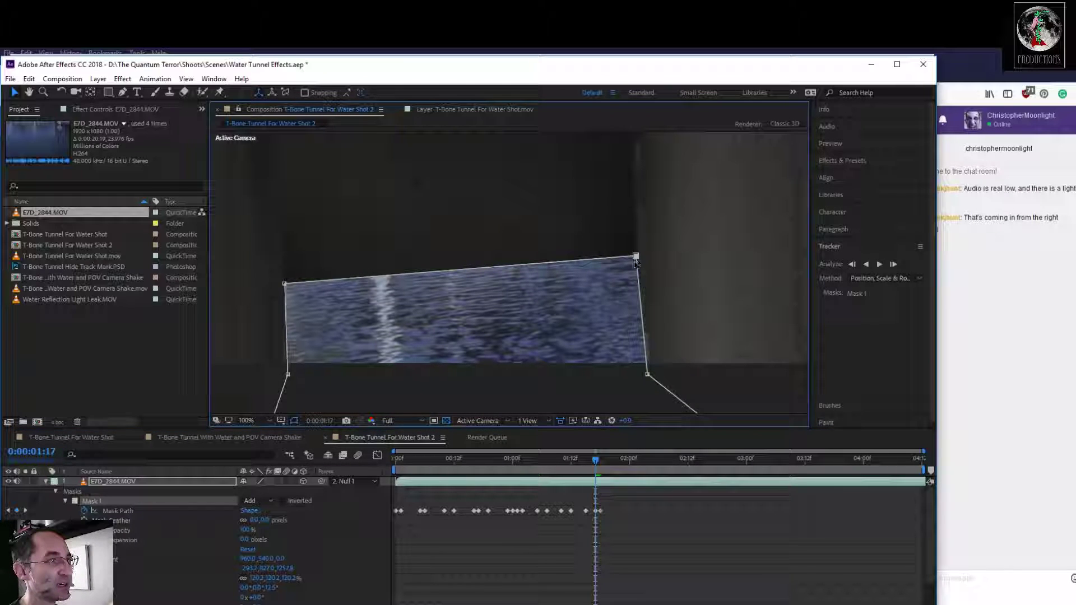
{"action": "left_click_drag", "start_coordinate": [648, 374], "coordinate": [644, 374]}
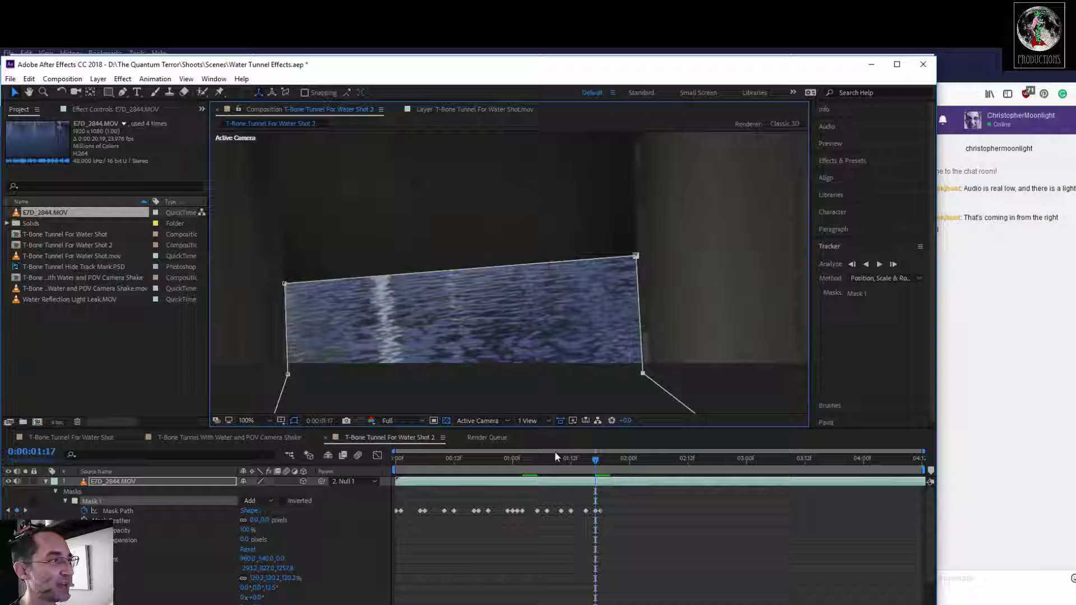
Key the mask path at 0:00:01:21, moving both right corners outward and both left corners inward to match the walls
{"action": "left_click_drag", "start_coordinate": [600, 460], "coordinate": [619, 467]}
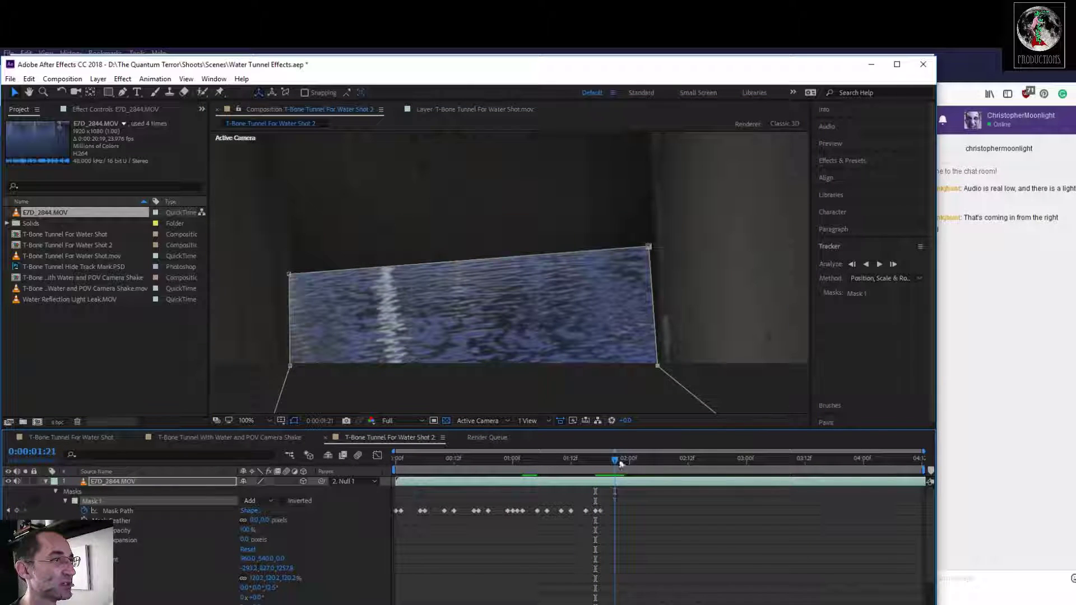
{"action": "mouse_move", "coordinate": [649, 246]}
{"action": "left_mouse_down"}
{"action": "mouse_move", "coordinate": [655, 273]}
{"action": "mouse_move", "coordinate": [654, 242]}
{"action": "left_mouse_up"}
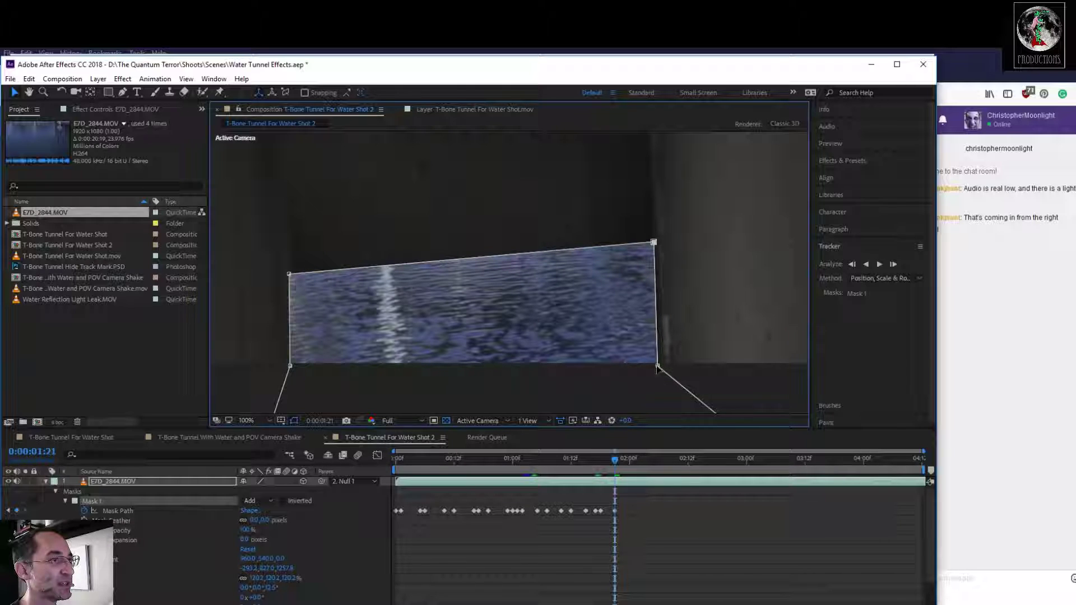
{"action": "left_click_drag", "start_coordinate": [658, 367], "coordinate": [663, 369]}
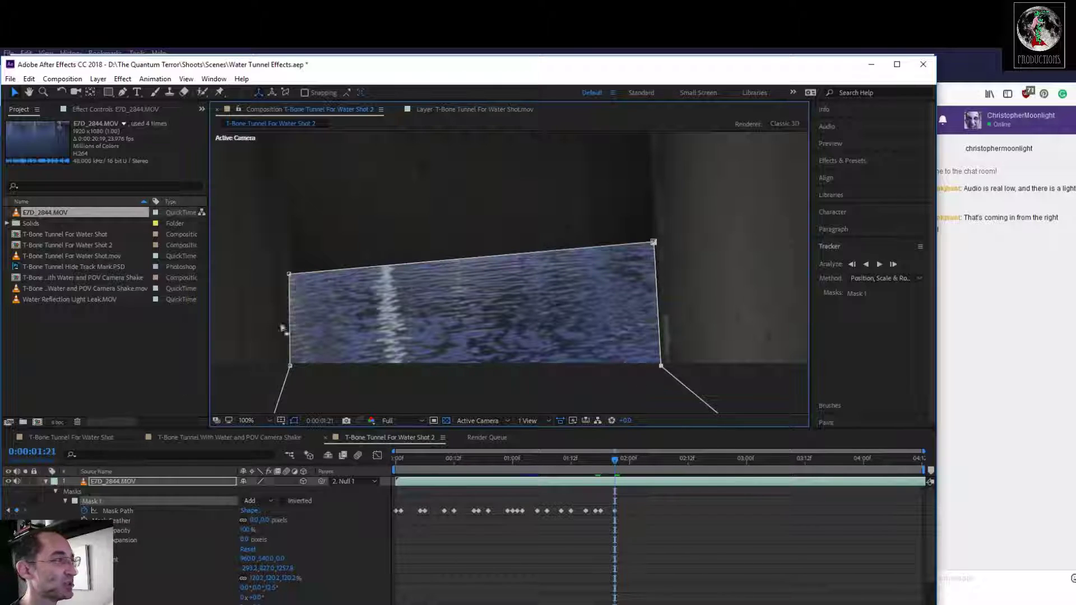
{"action": "mouse_move", "coordinate": [290, 272]}
{"action": "left_mouse_down"}
{"action": "mouse_move", "coordinate": [320, 272]}
{"action": "mouse_move", "coordinate": [297, 275]}
{"action": "left_mouse_up"}
{"action": "left_click_drag", "start_coordinate": [289, 366], "coordinate": [300, 368]}
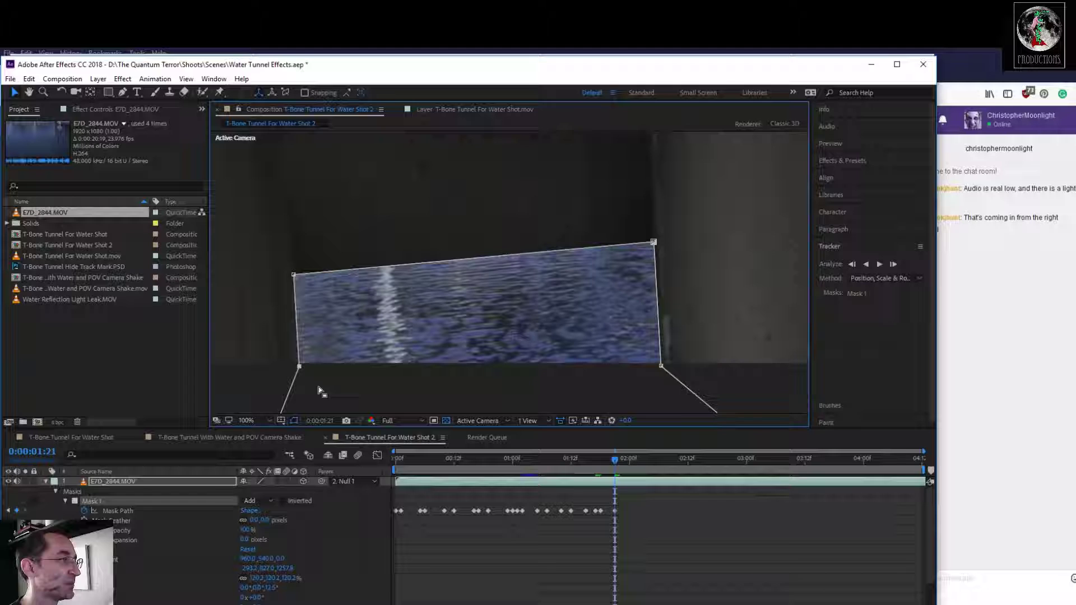
Key the mask path at 0:00:01:23, fine-tuning the right corners and moving both left corners outward to the wall
{"action": "left_click_drag", "start_coordinate": [616, 465], "coordinate": [627, 465]}
{"action": "left_click_drag", "start_coordinate": [654, 239], "coordinate": [654, 240]}
{"action": "left_click_drag", "start_coordinate": [662, 365], "coordinate": [661, 367]}
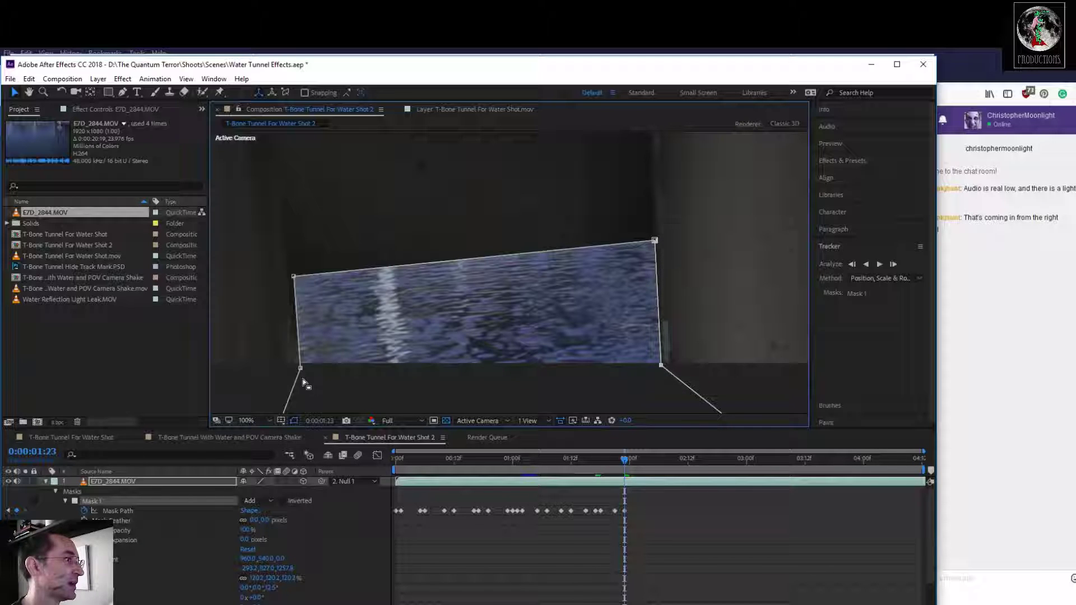
{"action": "left_click_drag", "start_coordinate": [300, 369], "coordinate": [293, 371]}
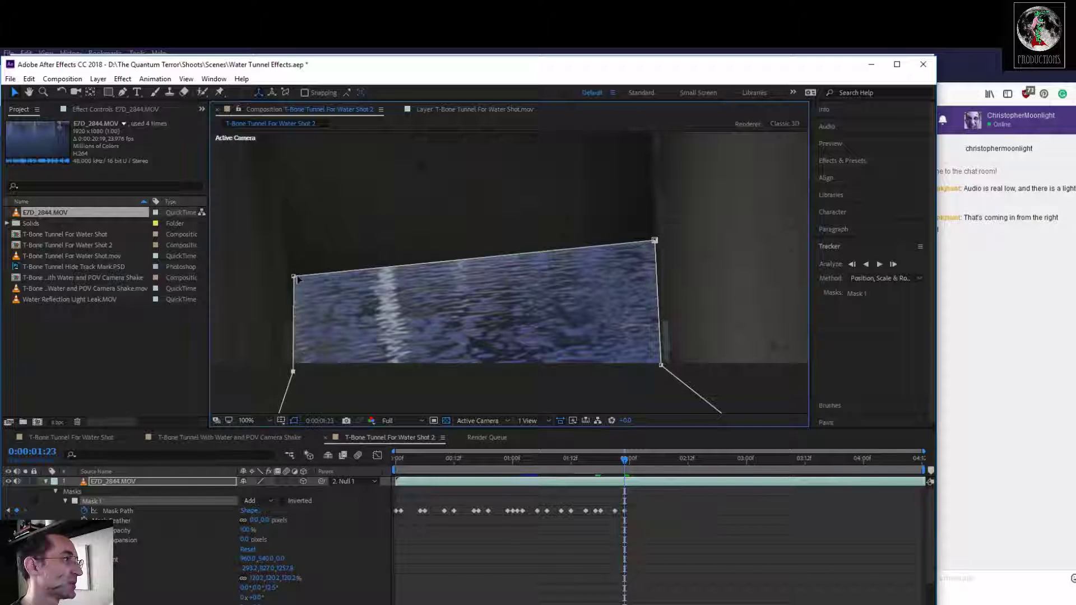
{"action": "left_click_drag", "start_coordinate": [293, 277], "coordinate": [289, 278]}
Key the mask path at 0:00:02:01, nudging both right corners outward and both left corners slightly inward
{"action": "left_click_drag", "start_coordinate": [626, 459], "coordinate": [635, 460]}
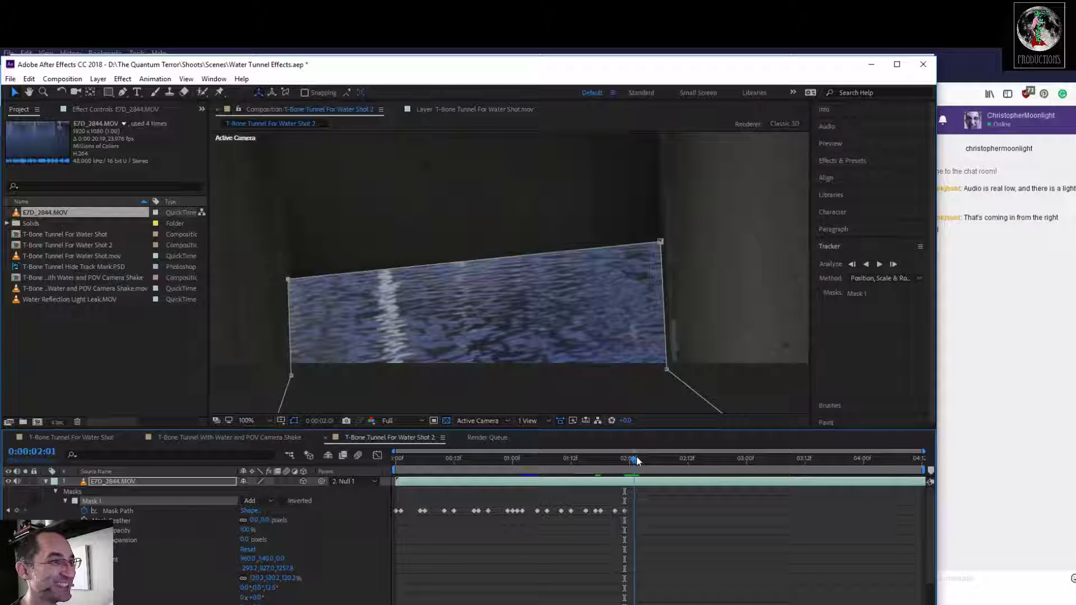
{"action": "left_click_drag", "start_coordinate": [661, 243], "coordinate": [662, 242]}
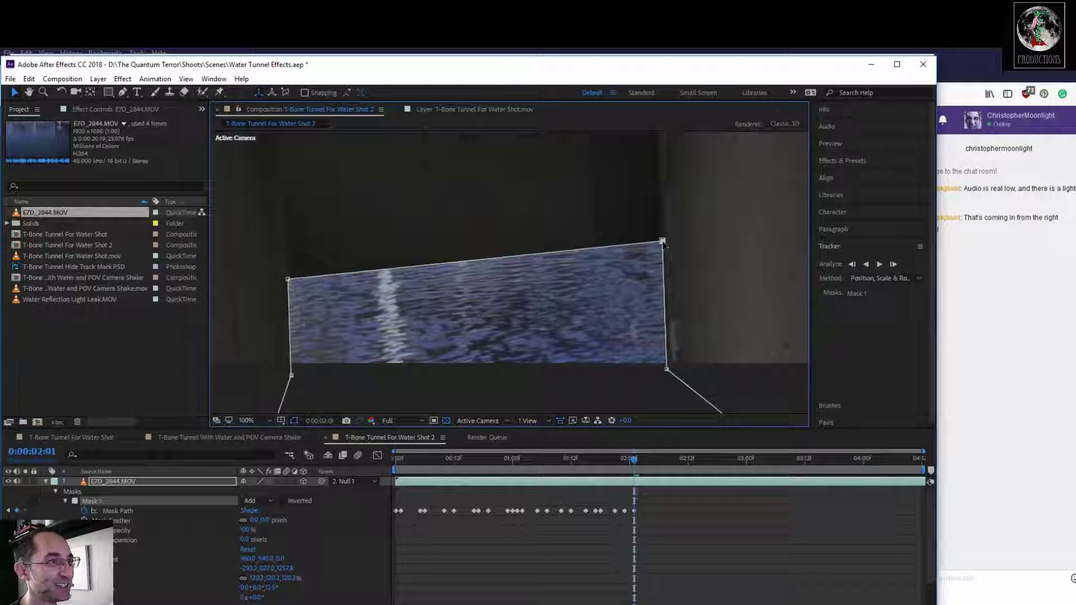
{"action": "left_click_drag", "start_coordinate": [667, 370], "coordinate": [670, 370]}
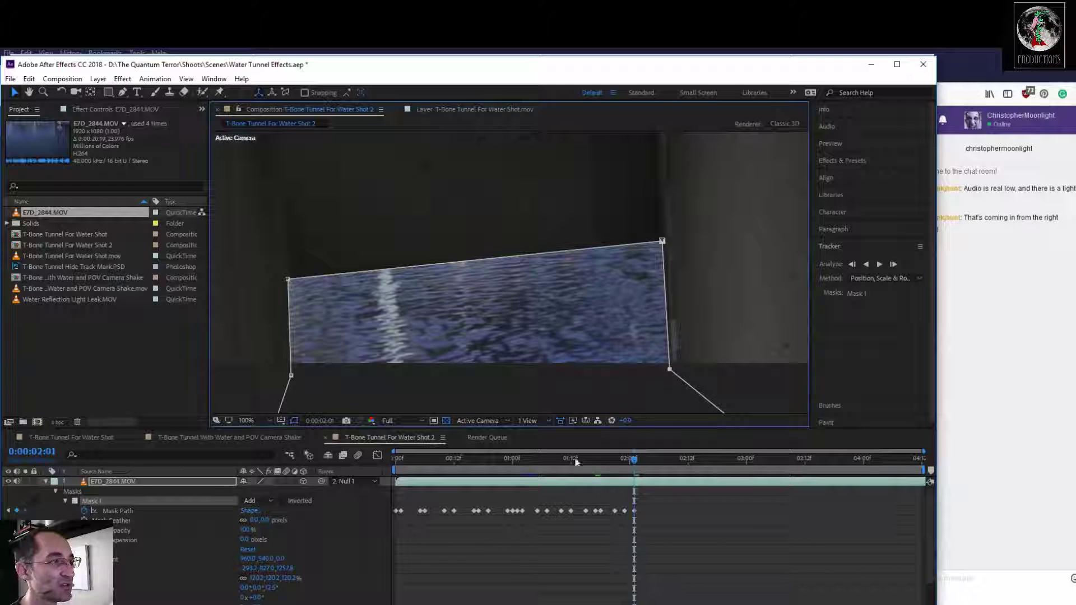
{"action": "left_click_drag", "start_coordinate": [291, 285], "coordinate": [295, 282]}
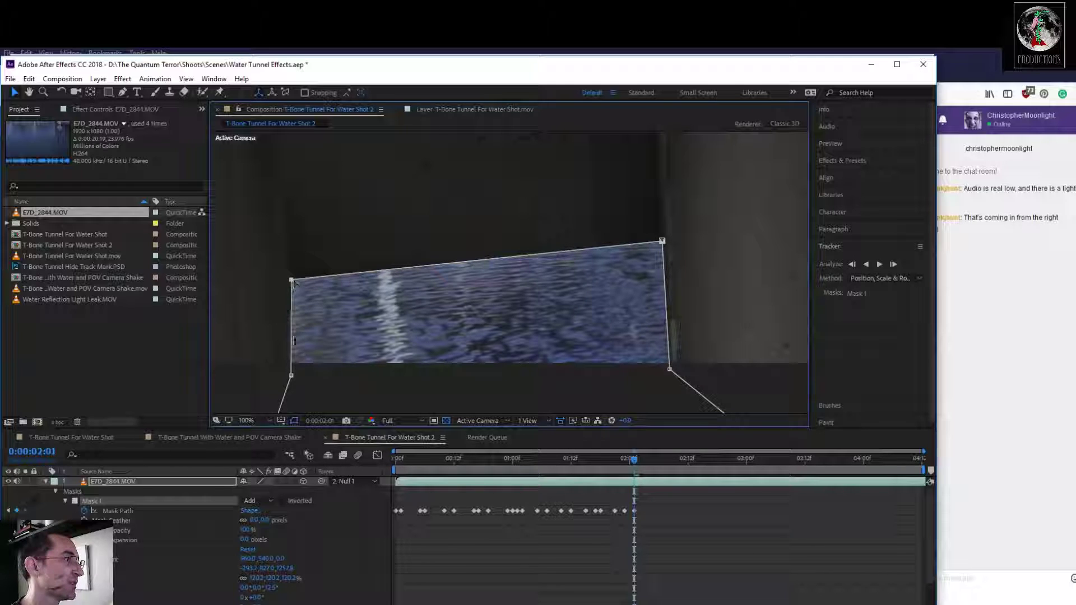
{"action": "left_click_drag", "start_coordinate": [292, 383], "coordinate": [295, 379]}
Key the mask path at 0:00:02:03 with the upper-right and right floor corners moved outward to the wall
{"action": "left_click_drag", "start_coordinate": [627, 461], "coordinate": [643, 459]}
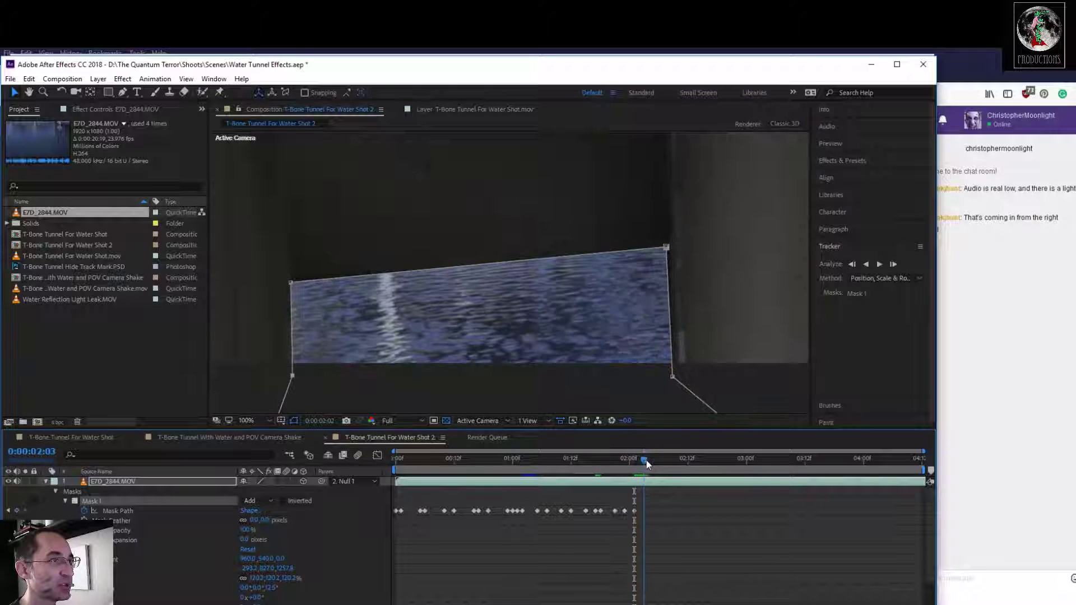
{"action": "left_click_drag", "start_coordinate": [668, 247], "coordinate": [671, 246]}
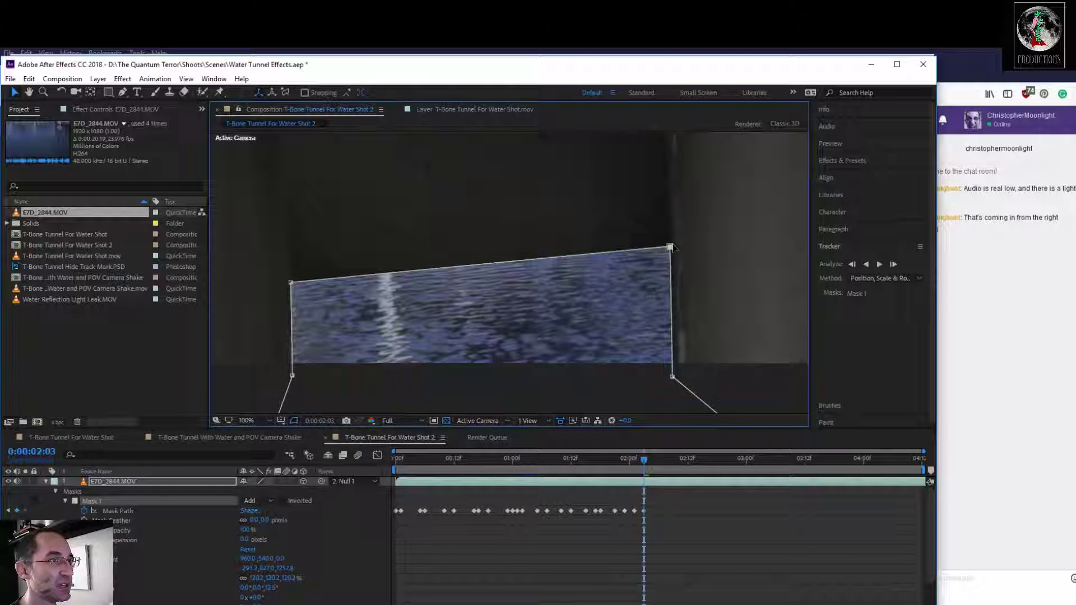
{"action": "left_click_drag", "start_coordinate": [671, 378], "coordinate": [678, 381]}
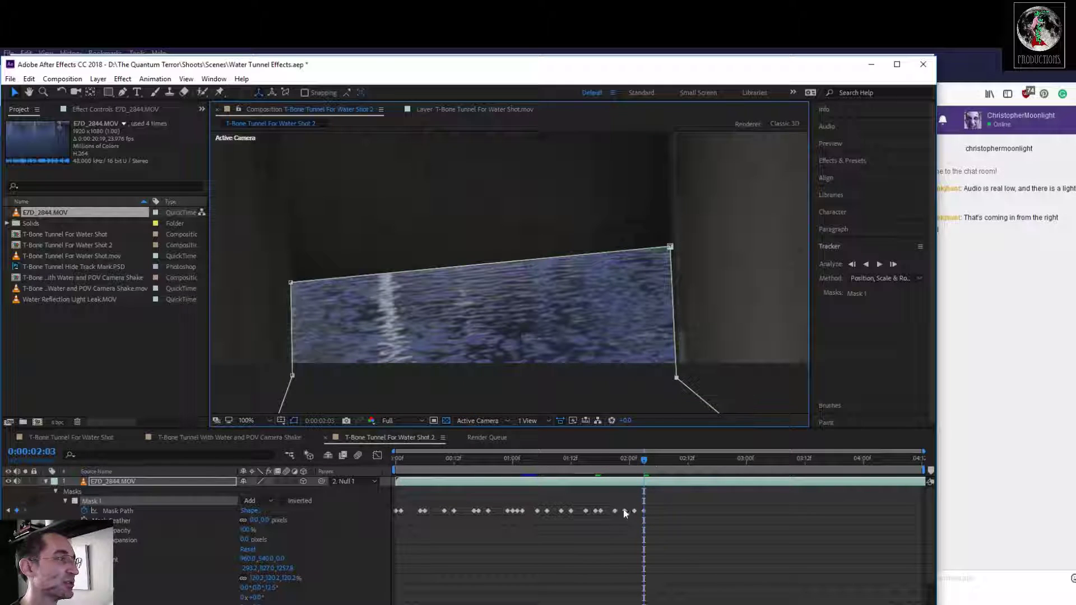
Key the mask path at 0:00:02:05, moving both right corners outward and both left corners inward along the tunnel walls
{"action": "left_click_drag", "start_coordinate": [642, 466], "coordinate": [654, 465]}
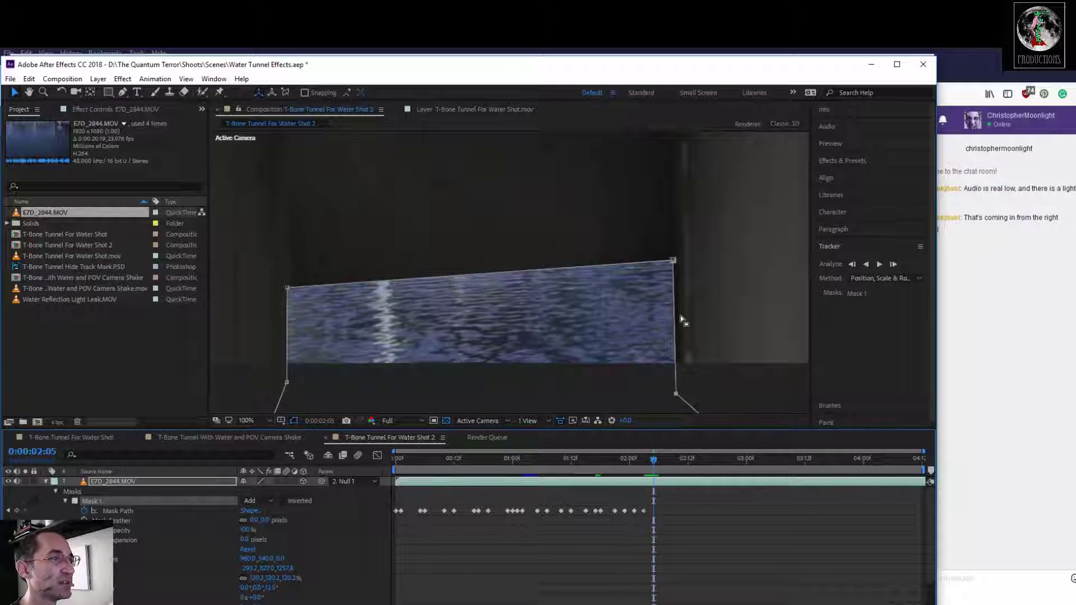
{"action": "left_click_drag", "start_coordinate": [675, 261], "coordinate": [678, 263]}
{"action": "left_click_drag", "start_coordinate": [676, 395], "coordinate": [682, 395]}
{"action": "left_click_drag", "start_coordinate": [288, 286], "coordinate": [292, 288]}
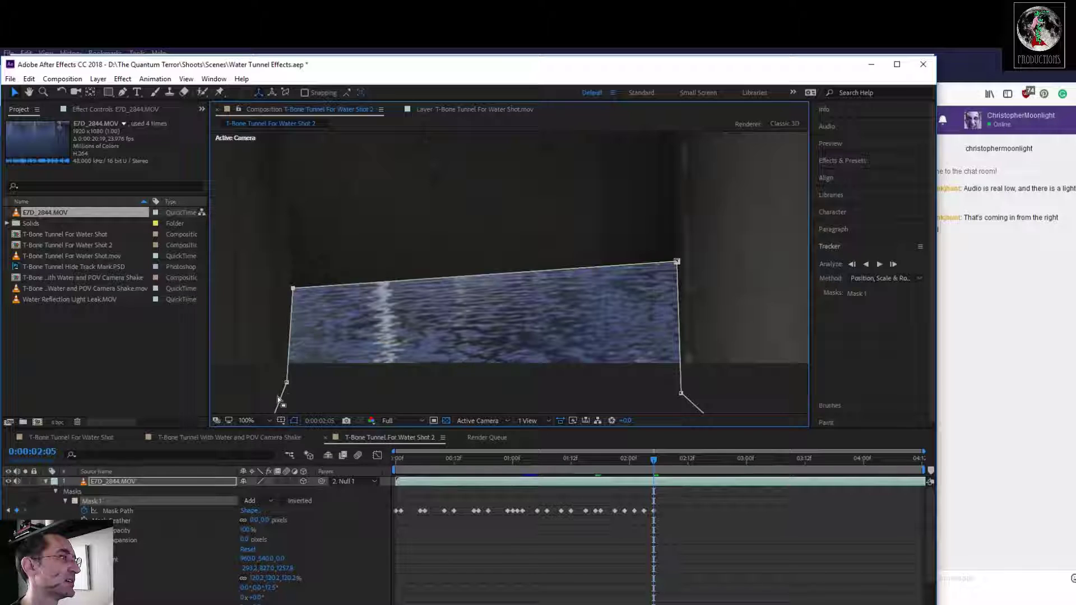
{"action": "left_click_drag", "start_coordinate": [287, 384], "coordinate": [302, 383]}
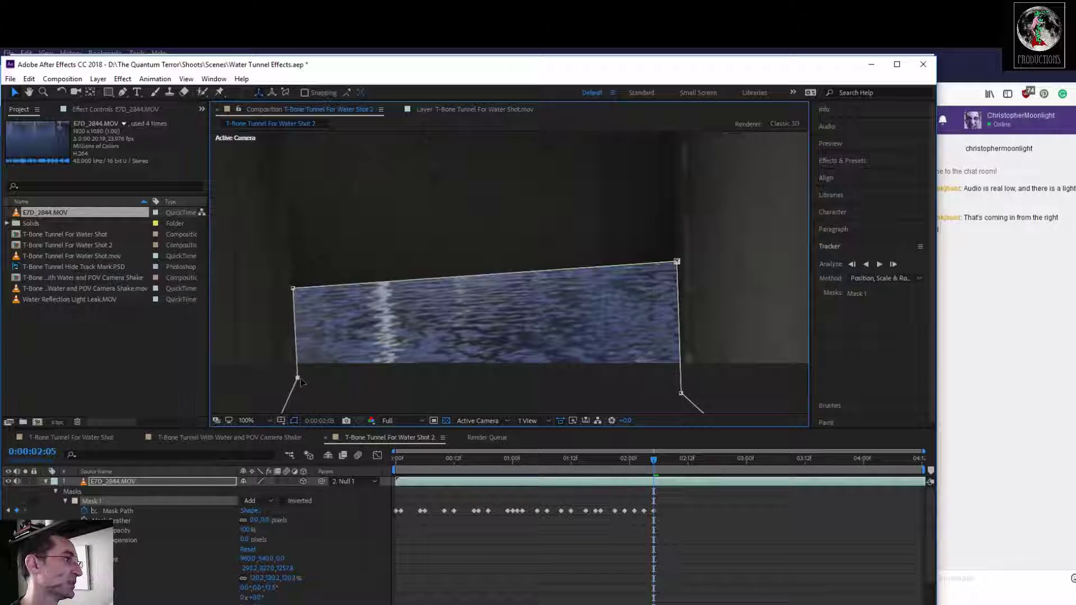
Key the mask path at 0:00:02:10, widening the mask by moving the right and left corners outward to the walls
{"action": "left_click_drag", "start_coordinate": [654, 459], "coordinate": [684, 465]}
{"action": "mouse_move", "coordinate": [681, 278]}
{"action": "left_mouse_down"}
{"action": "mouse_move", "coordinate": [686, 368]}
{"action": "mouse_move", "coordinate": [680, 300]}
{"action": "mouse_move", "coordinate": [692, 291]}
{"action": "left_mouse_up"}
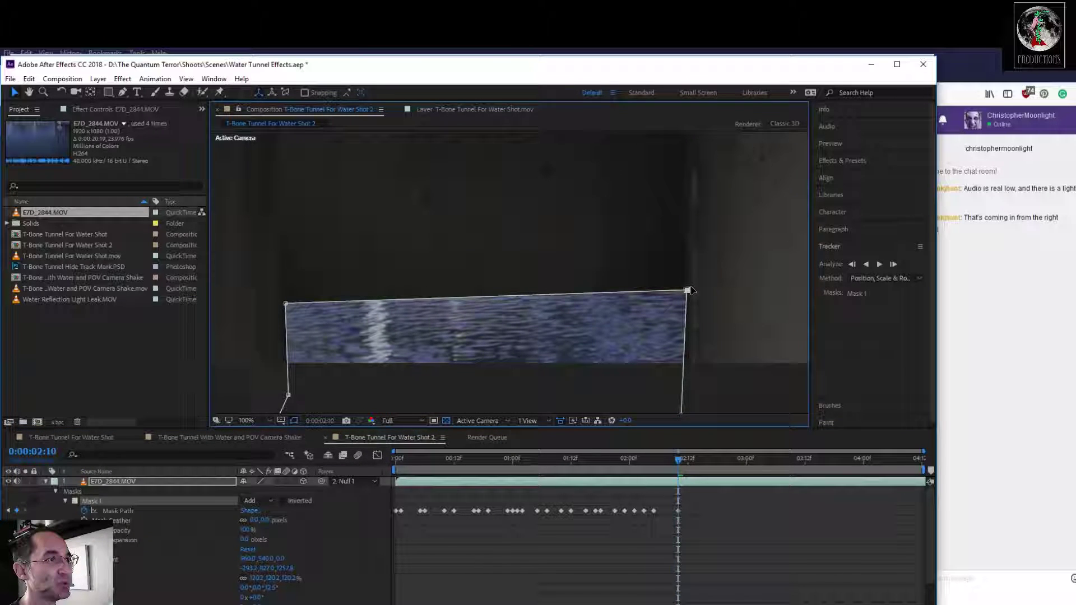
{"action": "mouse_move", "coordinate": [692, 415]}
{"action": "left_mouse_down"}
{"action": "mouse_move", "coordinate": [694, 385]}
{"action": "mouse_move", "coordinate": [687, 409]}
{"action": "left_mouse_up"}
{"action": "mouse_move", "coordinate": [282, 293]}
{"action": "left_mouse_down"}
{"action": "mouse_move", "coordinate": [301, 325]}
{"action": "mouse_move", "coordinate": [277, 296]}
{"action": "left_mouse_up"}
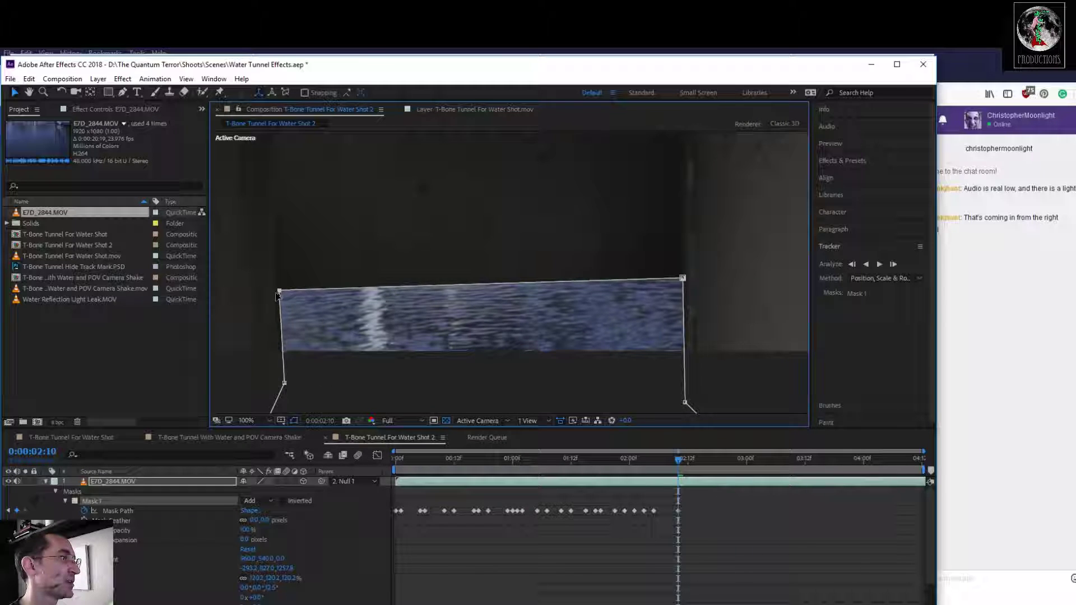
{"action": "left_click_drag", "start_coordinate": [284, 383], "coordinate": [281, 384]}
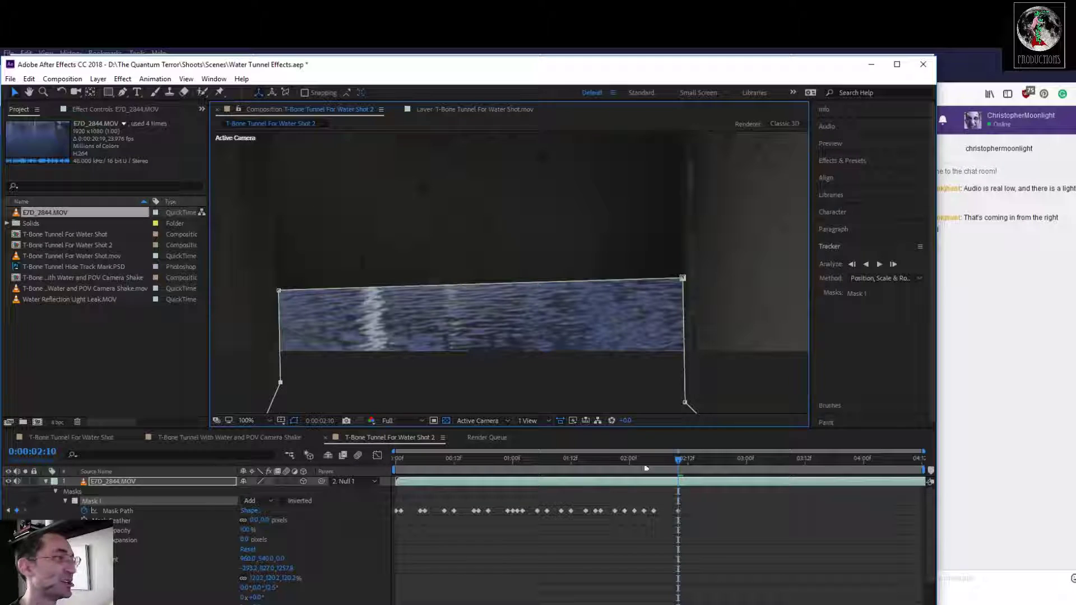
Go back to 0:00:02:08 and key the mask path with both right corners nudged outward
{"action": "left_click_drag", "start_coordinate": [679, 460], "coordinate": [667, 460]}
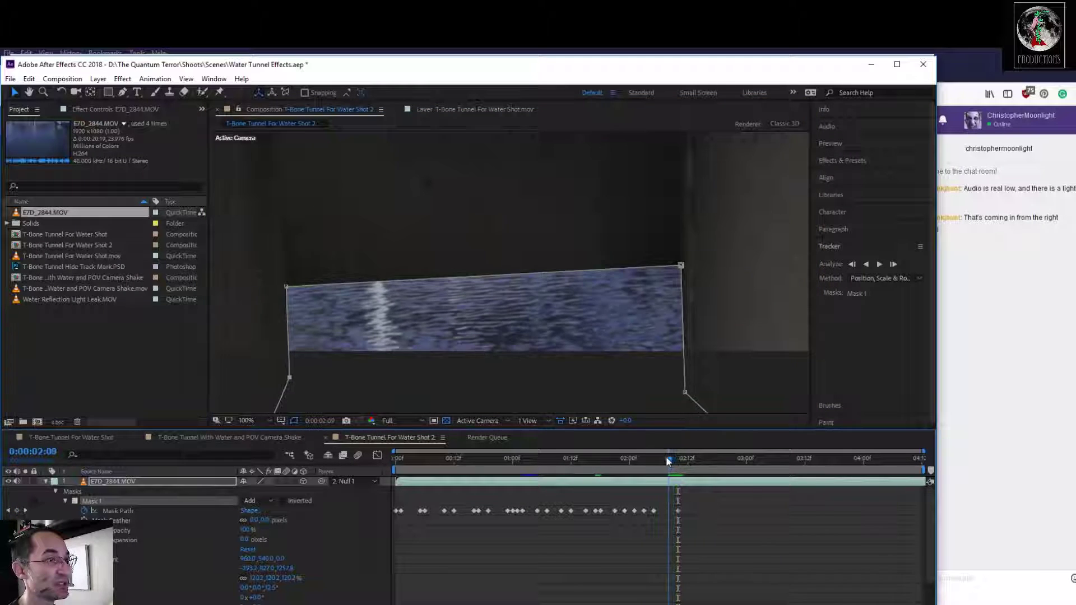
{"action": "left_click_drag", "start_coordinate": [681, 266], "coordinate": [684, 266]}
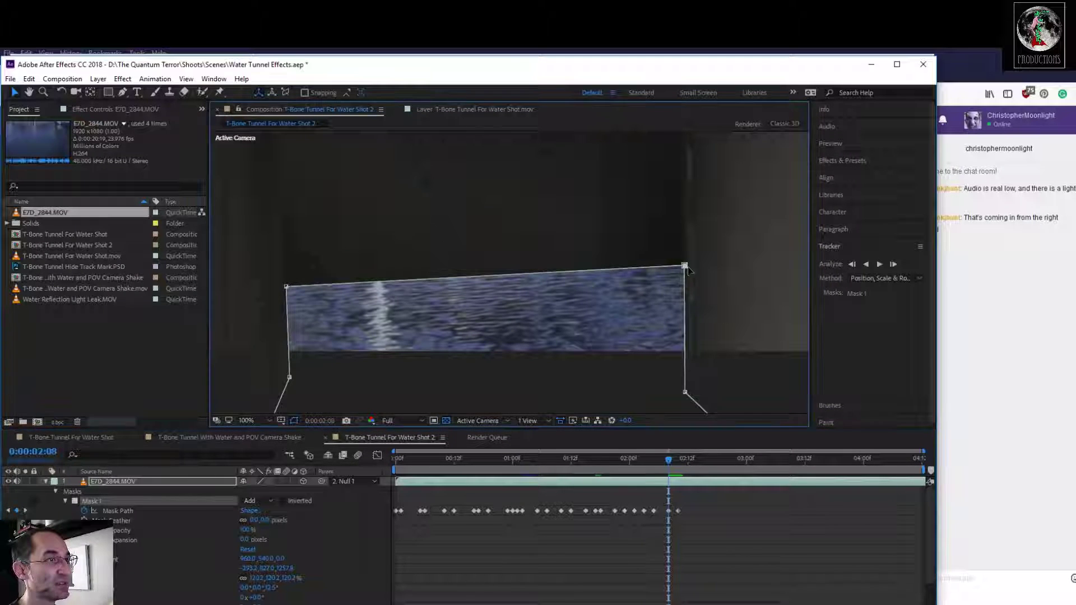
{"action": "left_click_drag", "start_coordinate": [684, 392], "coordinate": [687, 394]}
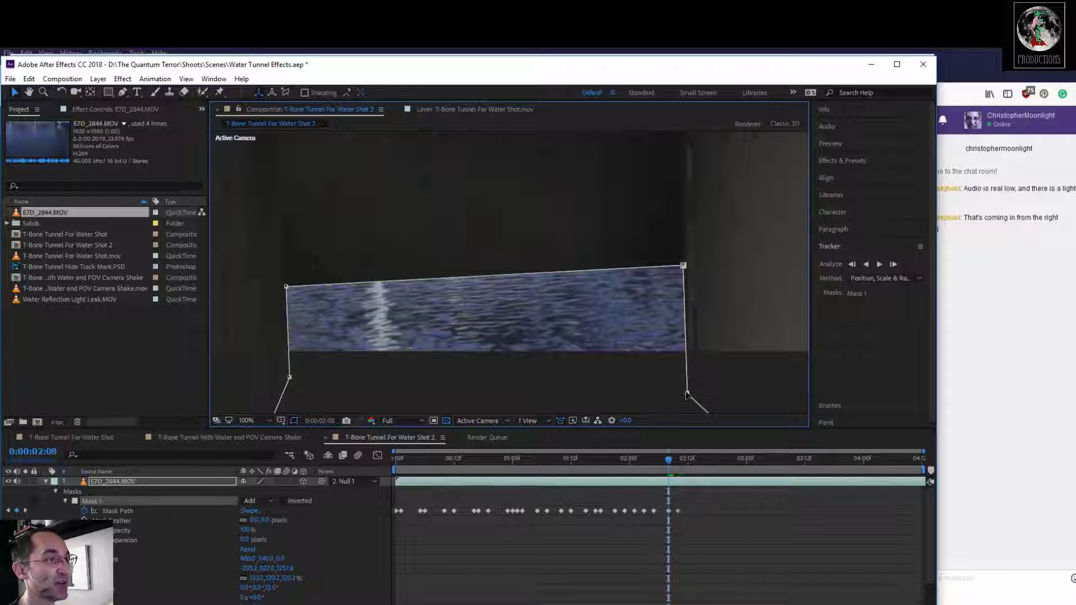
Key the mask path at 0:00:02:12, nudging the upper-left corner up and outward and the right floor corner slightly outward
{"action": "left_click_drag", "start_coordinate": [673, 466], "coordinate": [689, 467]}
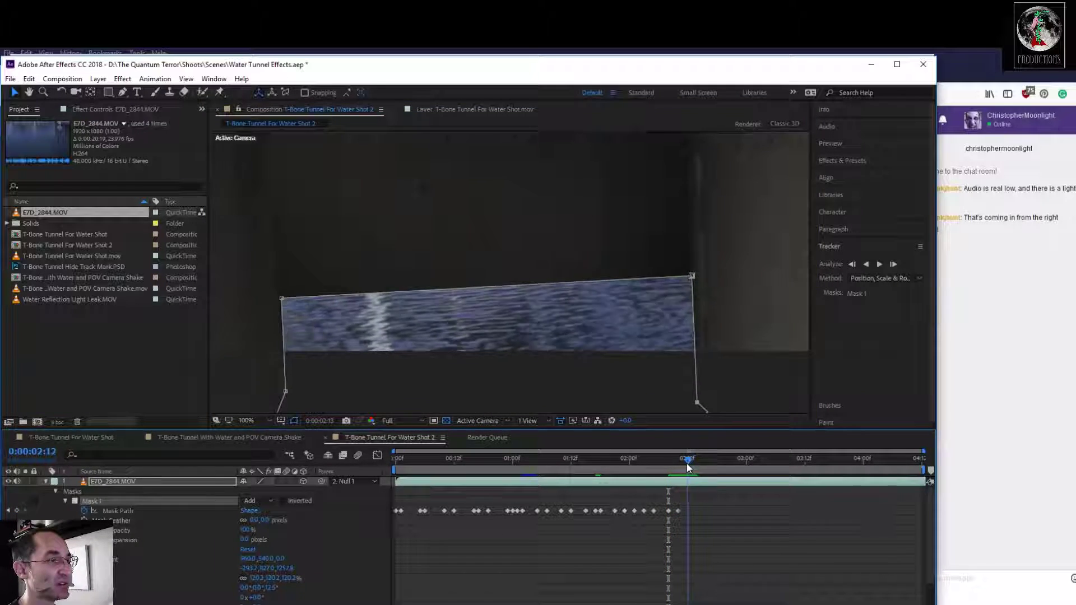
{"action": "mouse_move", "coordinate": [692, 276]}
{"action": "left_mouse_down"}
{"action": "mouse_move", "coordinate": [693, 312]}
{"action": "mouse_move", "coordinate": [693, 282]}
{"action": "left_mouse_up"}
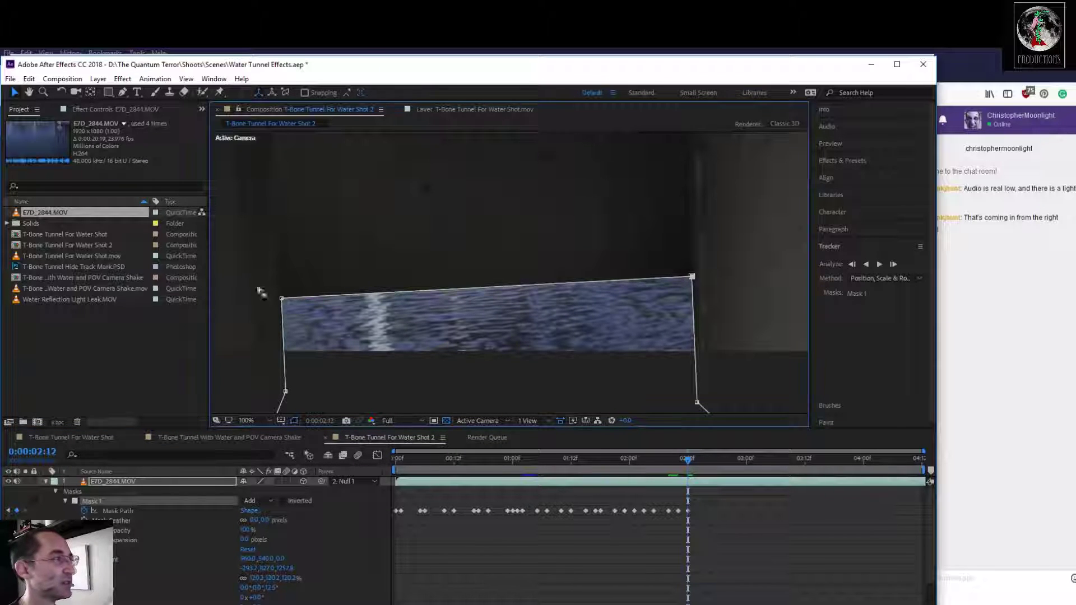
{"action": "mouse_move", "coordinate": [282, 301]}
{"action": "left_mouse_down"}
{"action": "mouse_move", "coordinate": [305, 294]}
{"action": "mouse_move", "coordinate": [281, 303]}
{"action": "left_mouse_up"}
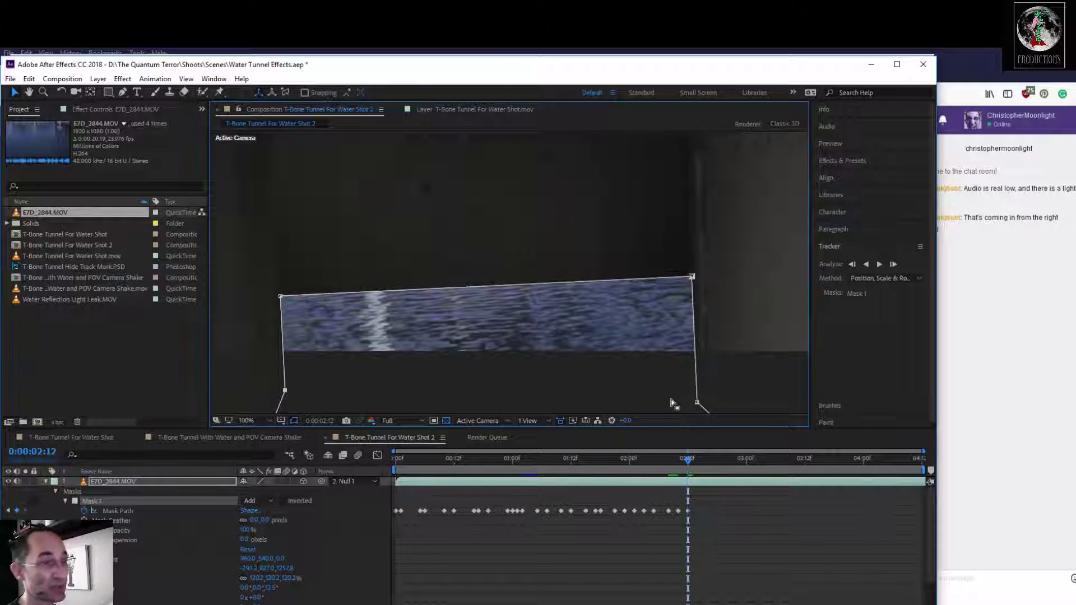
{"action": "left_click_drag", "start_coordinate": [697, 402], "coordinate": [698, 403]}
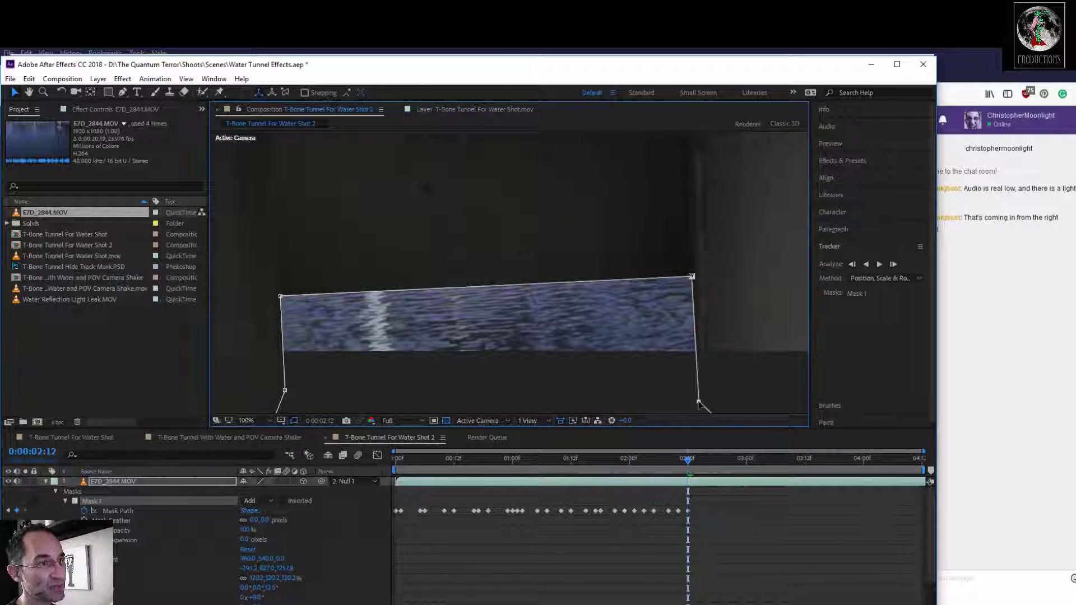
Key the mask path at 0:00:02:15, moving both left corners slightly outward and nudging the upper-right corner down
{"action": "left_click_drag", "start_coordinate": [688, 466], "coordinate": [703, 470]}
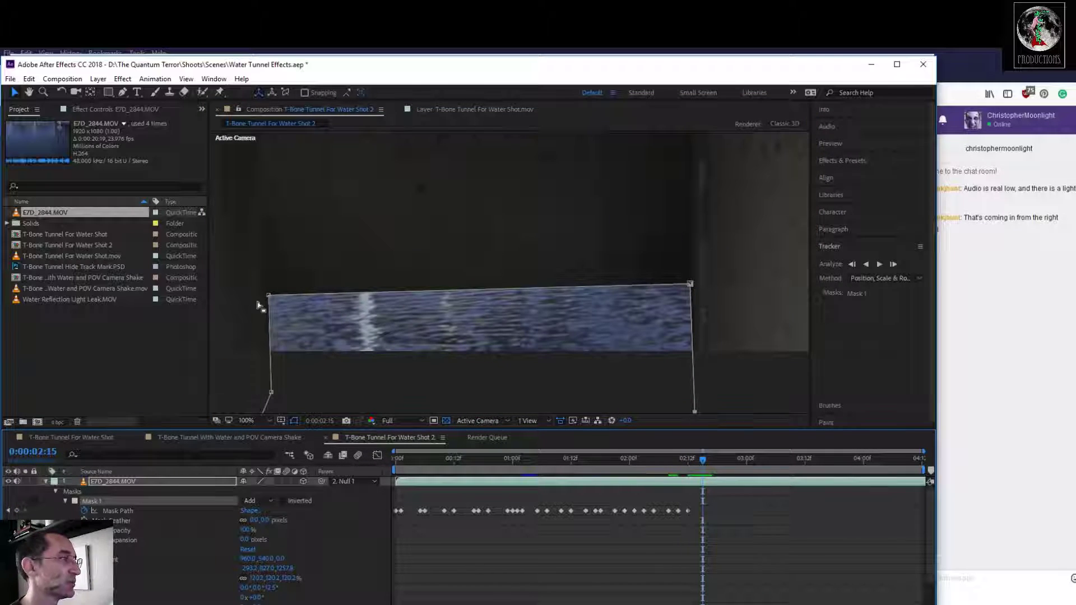
{"action": "left_click_drag", "start_coordinate": [270, 296], "coordinate": [266, 298]}
{"action": "left_click_drag", "start_coordinate": [273, 394], "coordinate": [269, 393]}
{"action": "left_click_drag", "start_coordinate": [693, 285], "coordinate": [694, 286]}
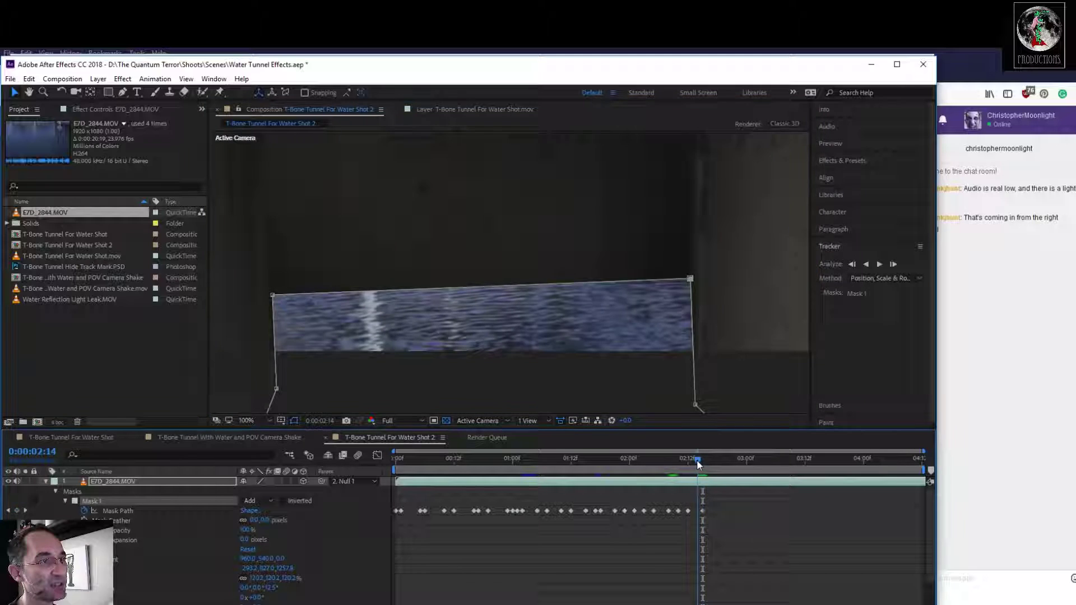
Key the mask path at 0:00:02:23, moving both left corners outward to the wall and raising the upper-left one
{"action": "left_click_drag", "start_coordinate": [703, 465], "coordinate": [741, 473]}
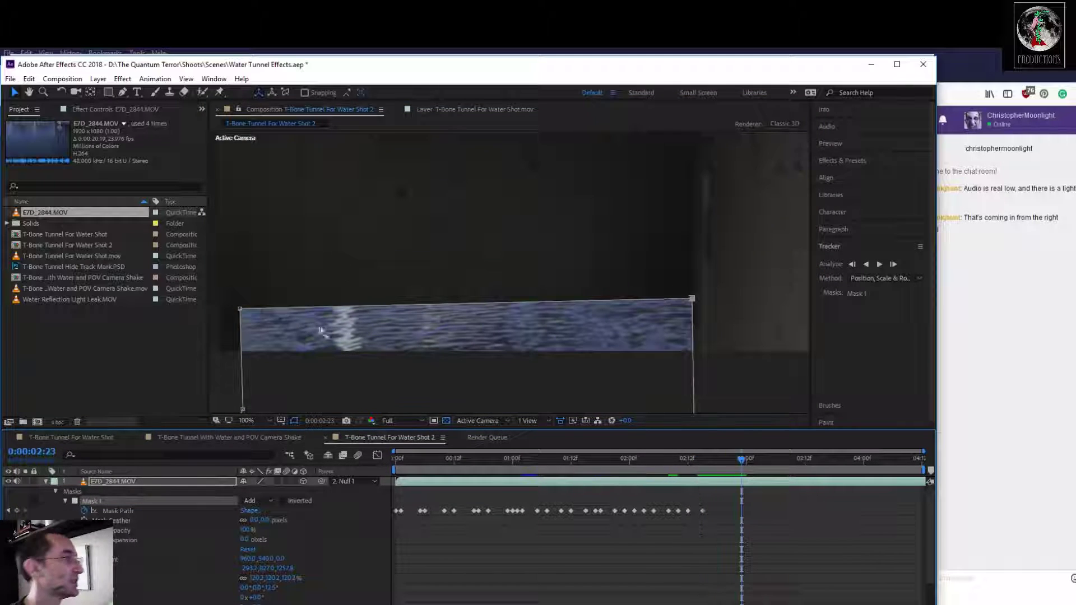
{"action": "left_click_drag", "start_coordinate": [241, 308], "coordinate": [221, 296]}
{"action": "left_click_drag", "start_coordinate": [242, 411], "coordinate": [221, 408]}
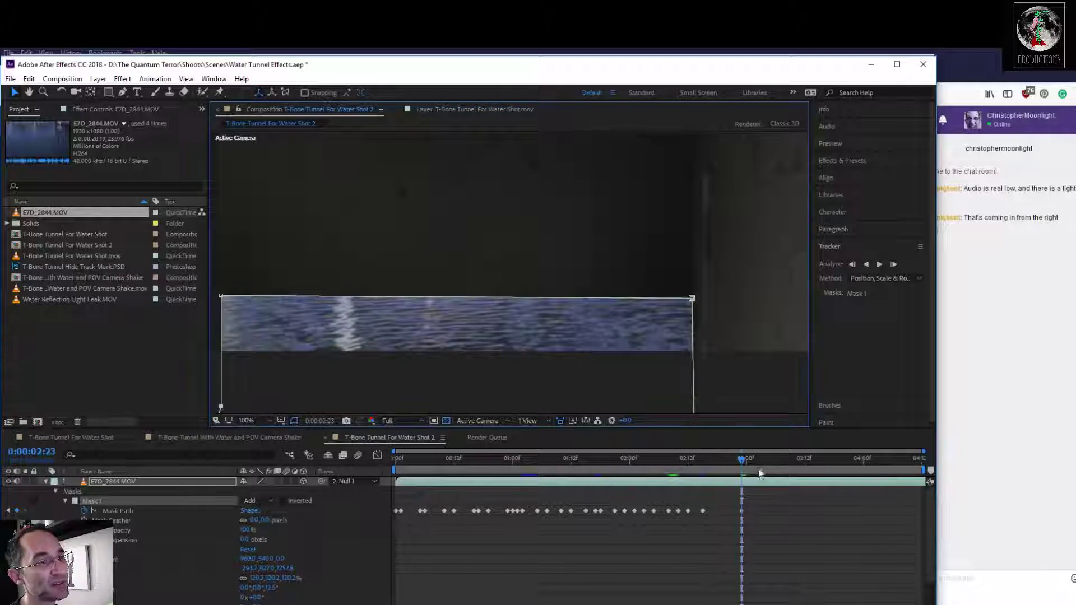
Go back to 0:00:02:20 and key the mask path with both left corners nudged outward
{"action": "left_click", "coordinate": [727, 460]}
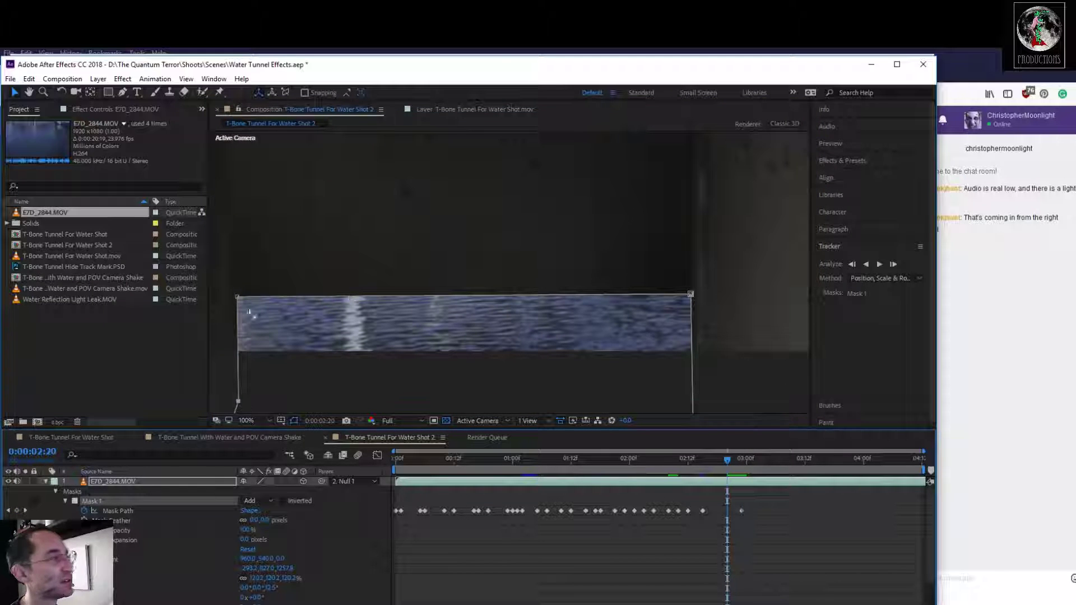
{"action": "left_click_drag", "start_coordinate": [237, 299], "coordinate": [234, 299]}
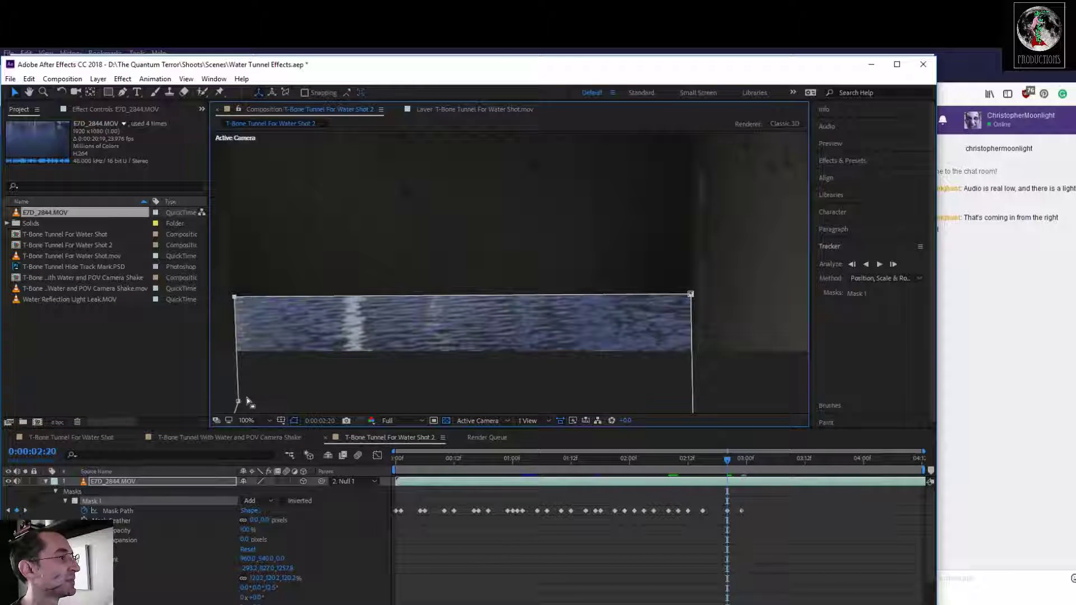
{"action": "left_click_drag", "start_coordinate": [238, 402], "coordinate": [230, 397]}
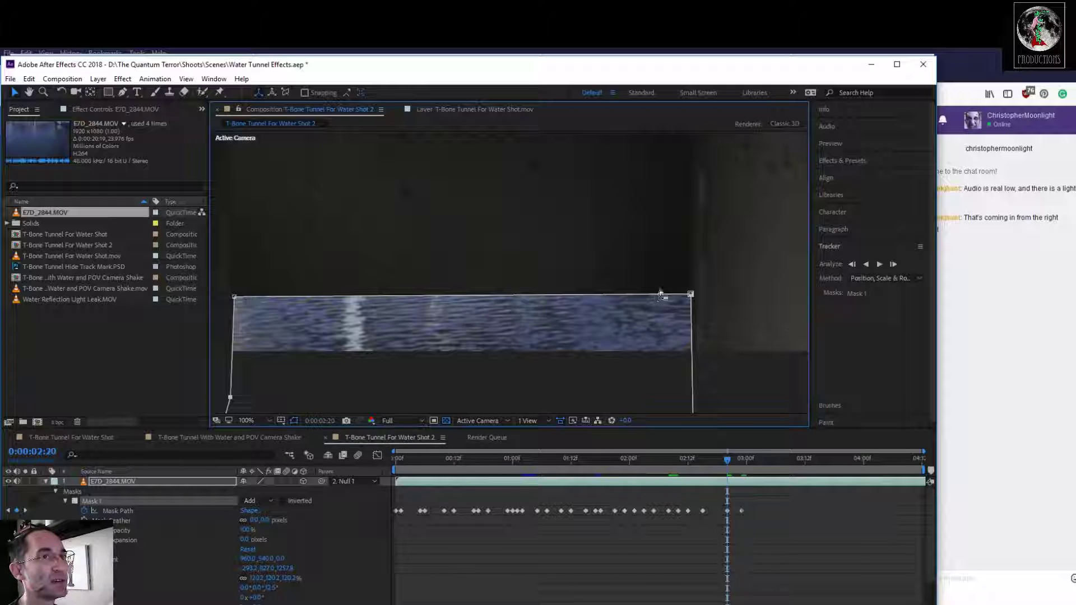
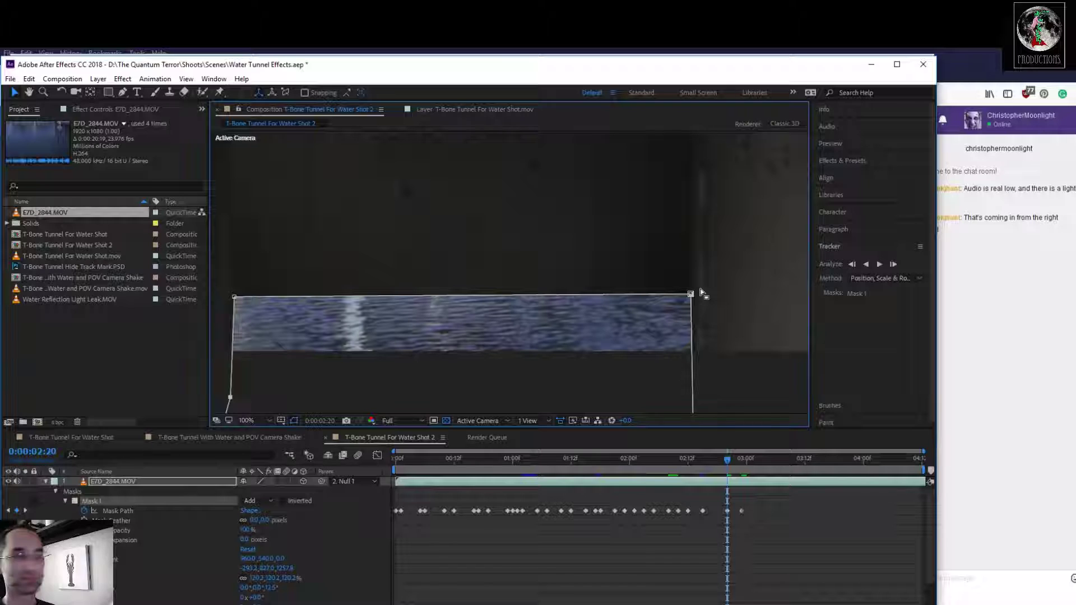
Collapse the layer properties, return to 0:00:00:00 and fit the whole frame in the composition view
{"action": "left_click", "coordinate": [727, 460]}
{"action": "key", "text": "u"}
{"action": "left_click", "coordinate": [147, 559]}
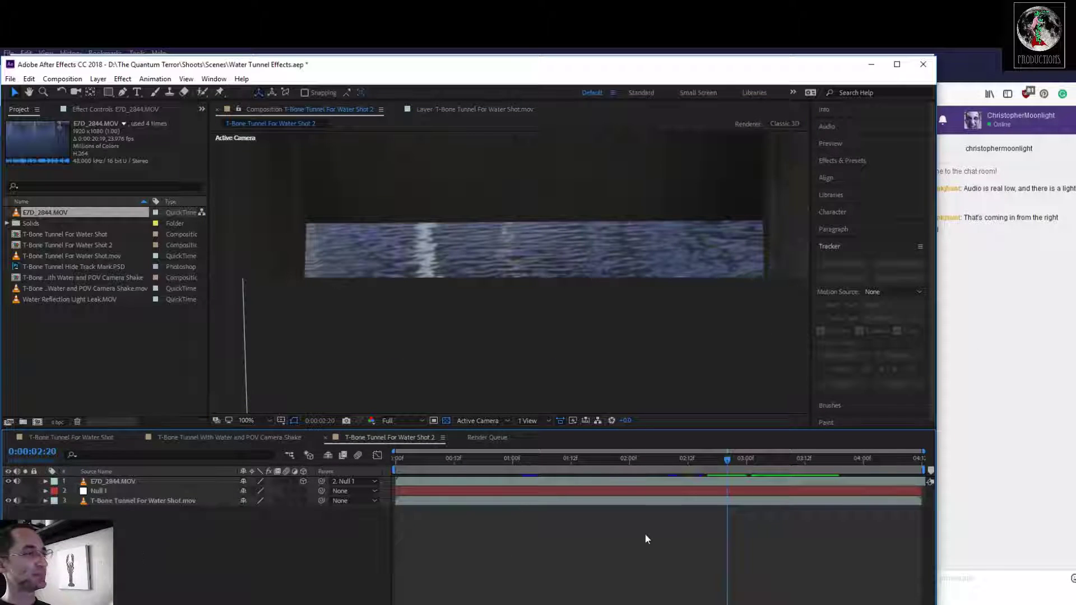
{"action": "key", "text": "Home"}
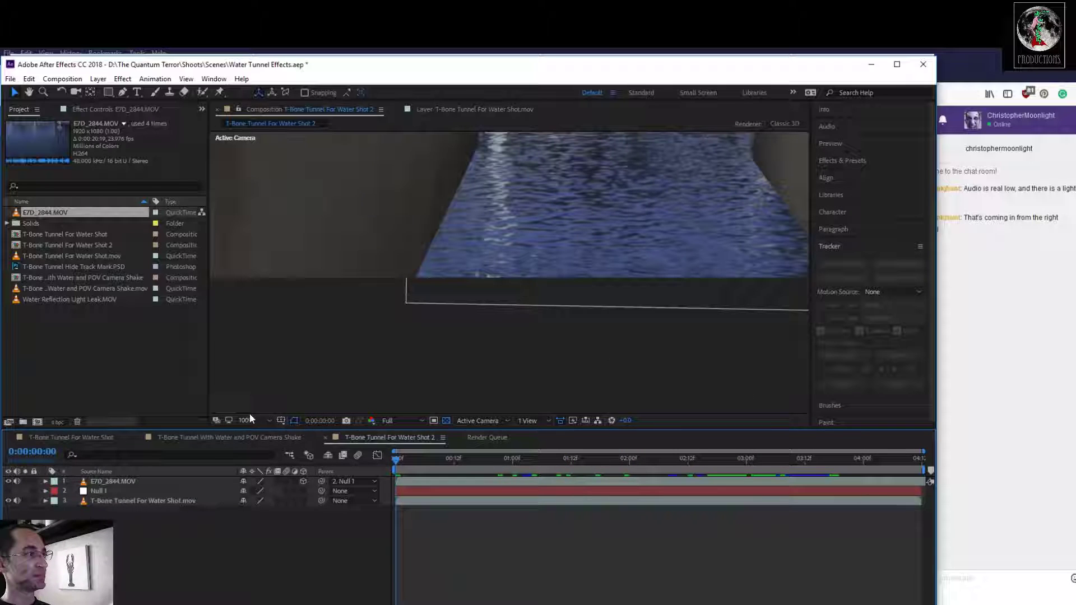
{"action": "left_click", "coordinate": [250, 419]}
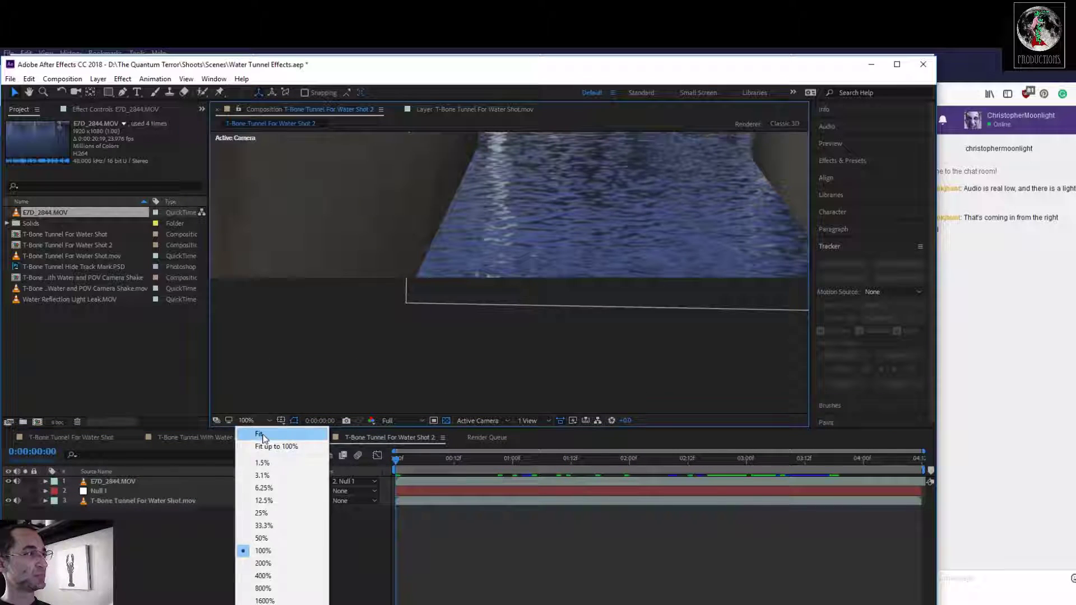
{"action": "left_click", "coordinate": [267, 435]}
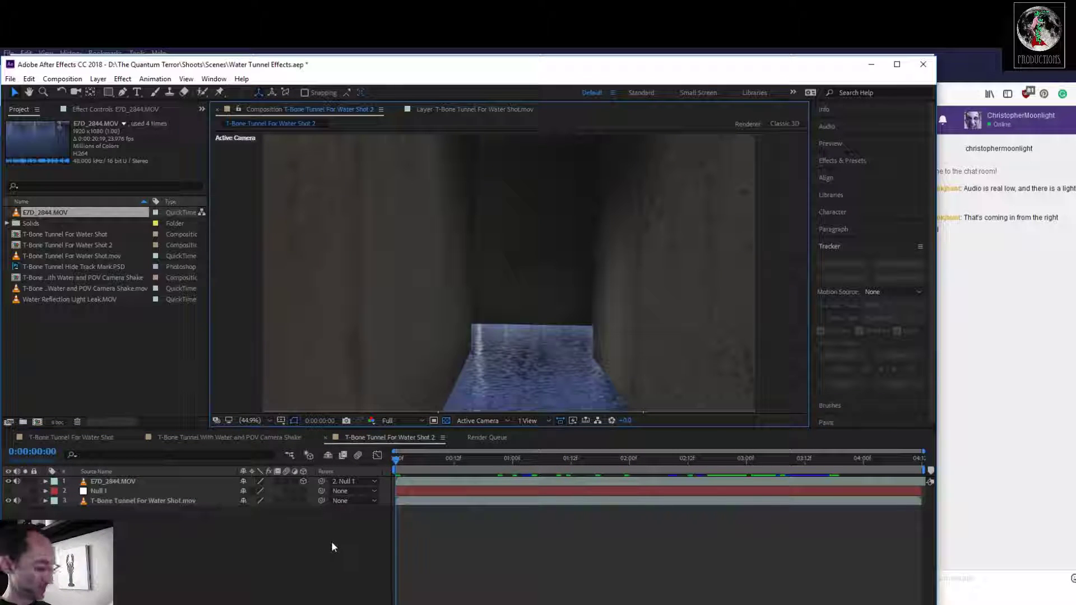
Save the project and preview the water composite from the start
{"action": "key", "text": "ctrl+s"}
{"action": "key", "text": "space"}
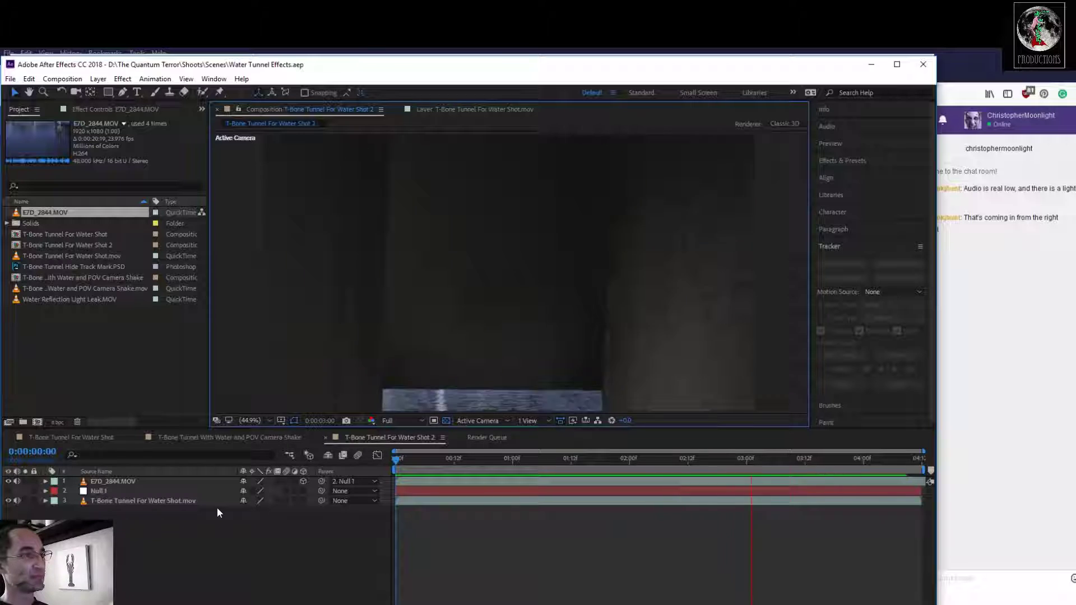
{"action": "key", "text": "space"}
{"action": "key", "text": "space"}
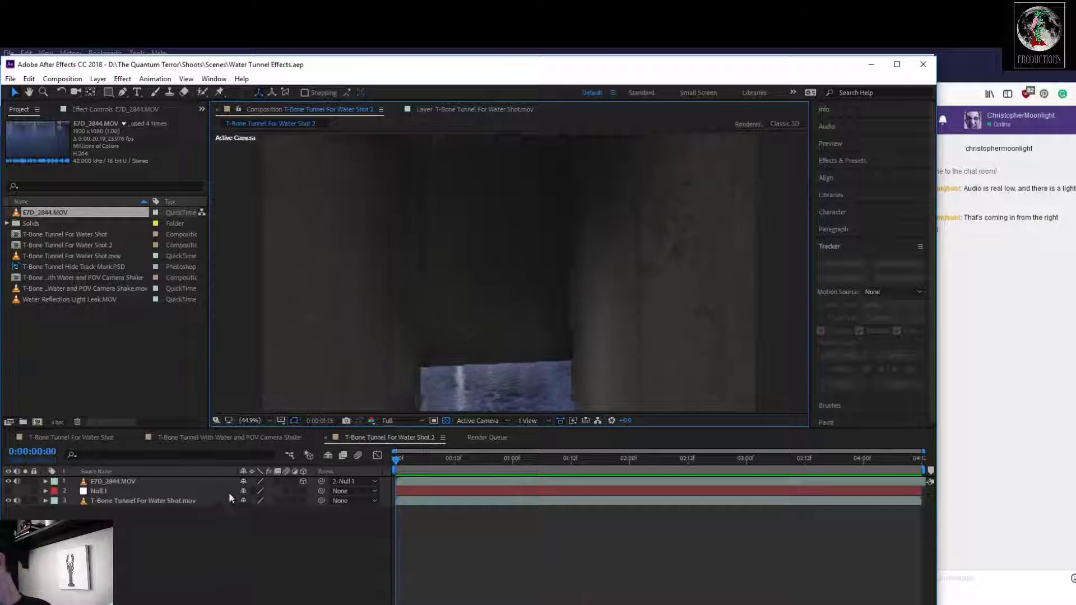
Refine the water mask's right edge at 0:00:00:15, nudging the upper-right and right floor corners against the wall
{"action": "left_click_drag", "start_coordinate": [739, 458], "coordinate": [469, 566]}
{"action": "left_click", "coordinate": [210, 480]}
{"action": "scroll", "coordinate": [585, 359], "scroll_direction": "up", "scroll_amount": 5}
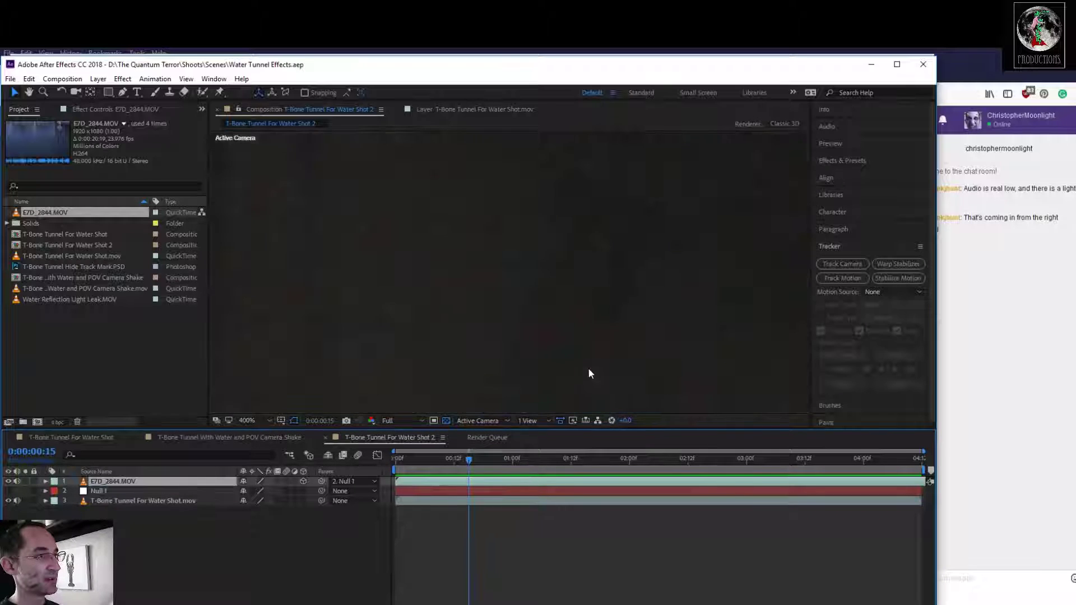
{"action": "left_click_drag", "start_coordinate": [611, 274], "coordinate": [516, 192]}
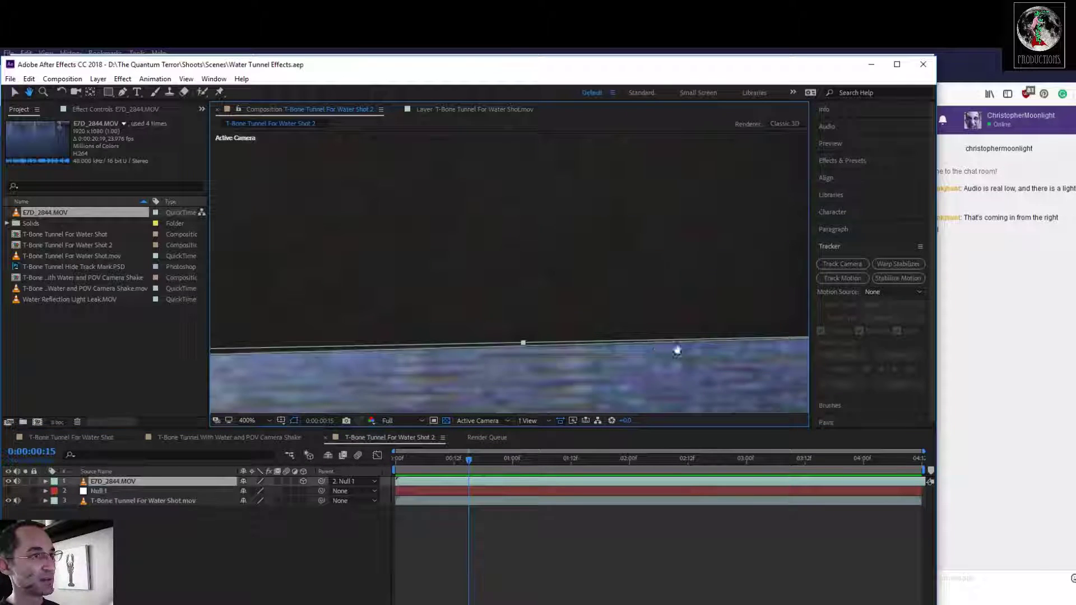
{"action": "left_click_drag", "start_coordinate": [677, 353], "coordinate": [329, 158]}
{"action": "left_click_drag", "start_coordinate": [697, 242], "coordinate": [591, 282]}
{"action": "left_click", "coordinate": [553, 175]}
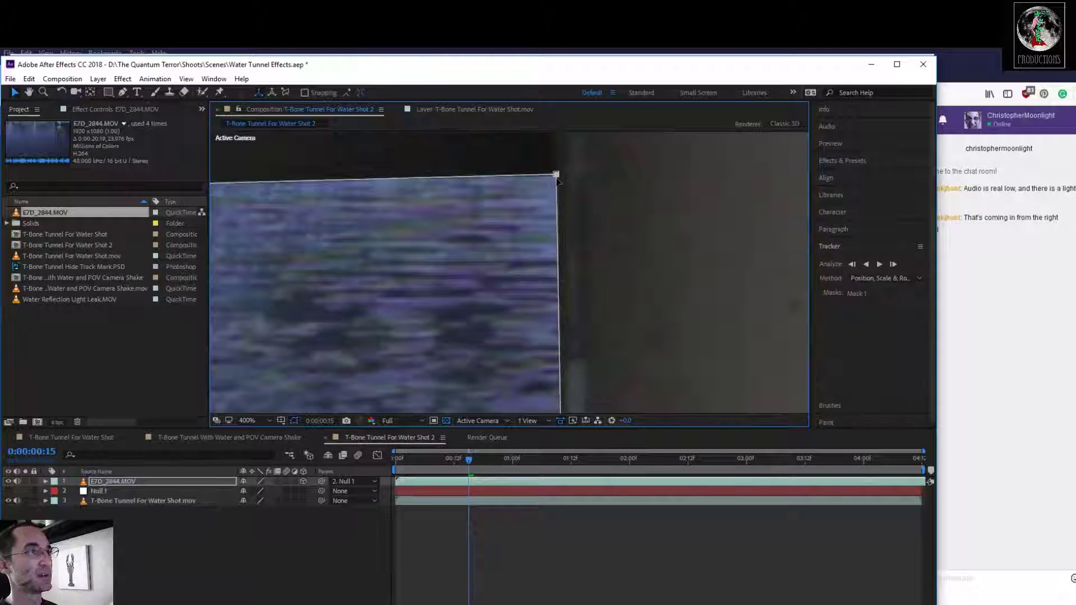
{"action": "left_click_drag", "start_coordinate": [627, 325], "coordinate": [617, 145]}
{"action": "left_click_drag", "start_coordinate": [552, 289], "coordinate": [555, 293]}
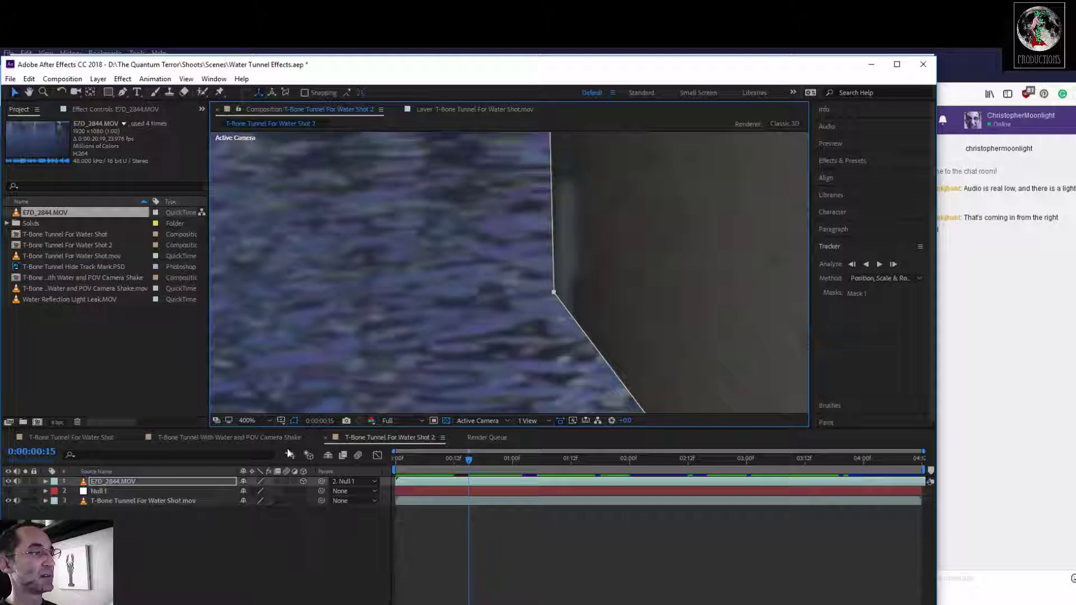
{"action": "left_click", "coordinate": [250, 420]}
{"action": "left_click", "coordinate": [302, 444]}
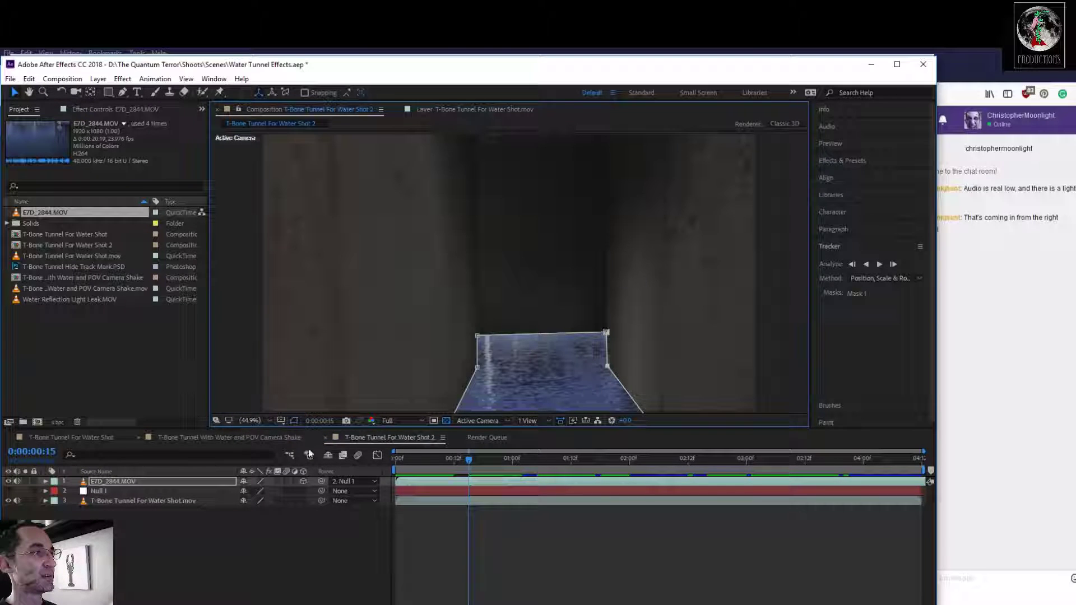
{"action": "left_click", "coordinate": [343, 550]}
Try a mask feather of 17 pixels on the water layer and preview the composition from the start
{"action": "left_click_drag", "start_coordinate": [470, 459], "coordinate": [309, 524]}
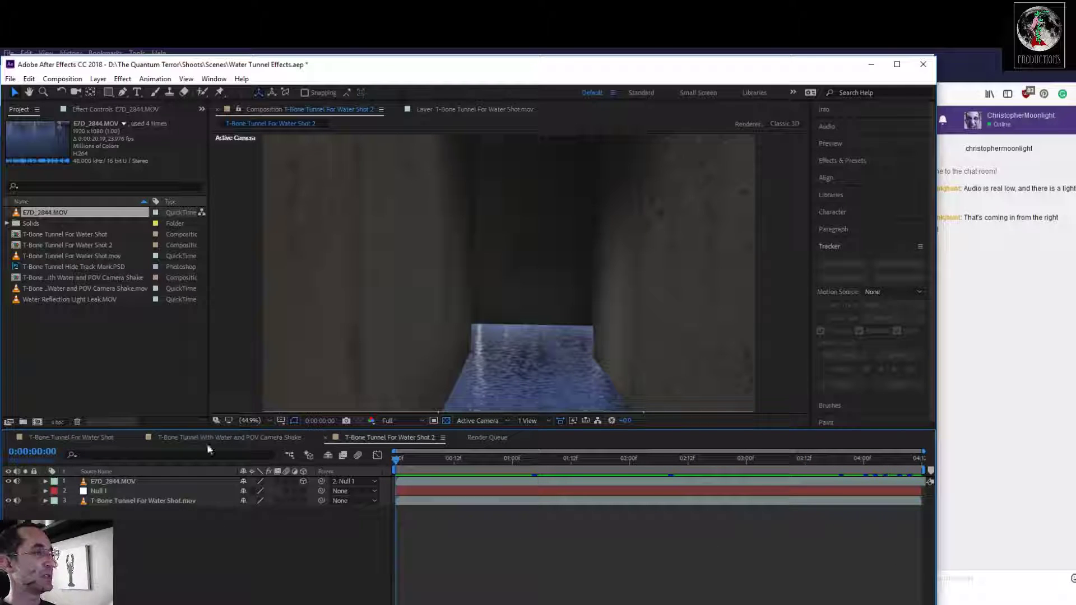
{"action": "left_click", "coordinate": [51, 482]}
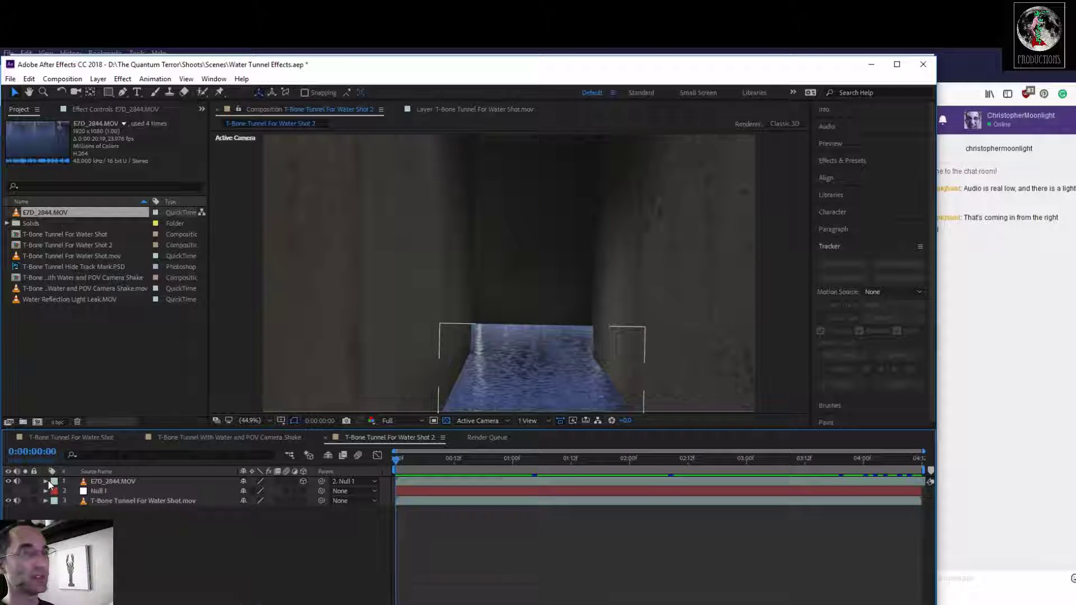
{"action": "left_click", "coordinate": [46, 481]}
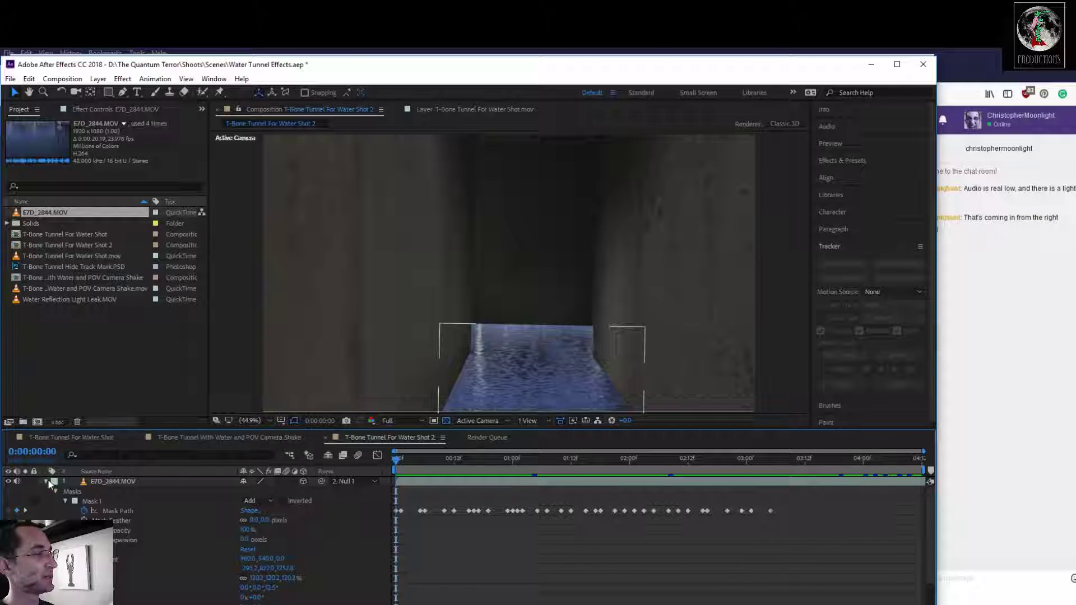
{"action": "left_click", "coordinate": [265, 521]}
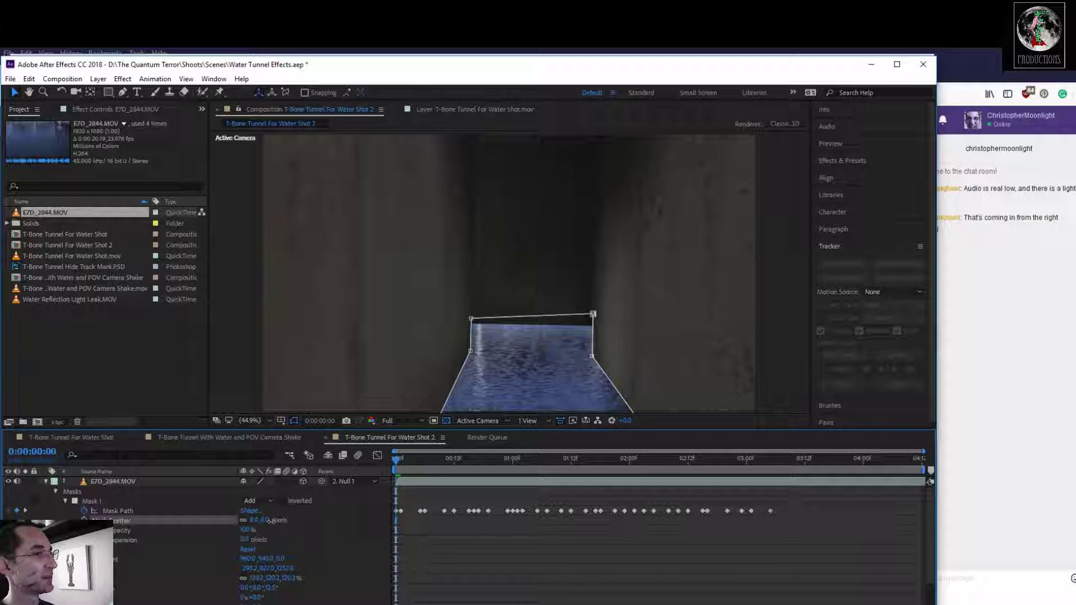
{"action": "left_click_drag", "start_coordinate": [273, 522], "coordinate": [277, 523]}
{"action": "left_click", "coordinate": [125, 483]}
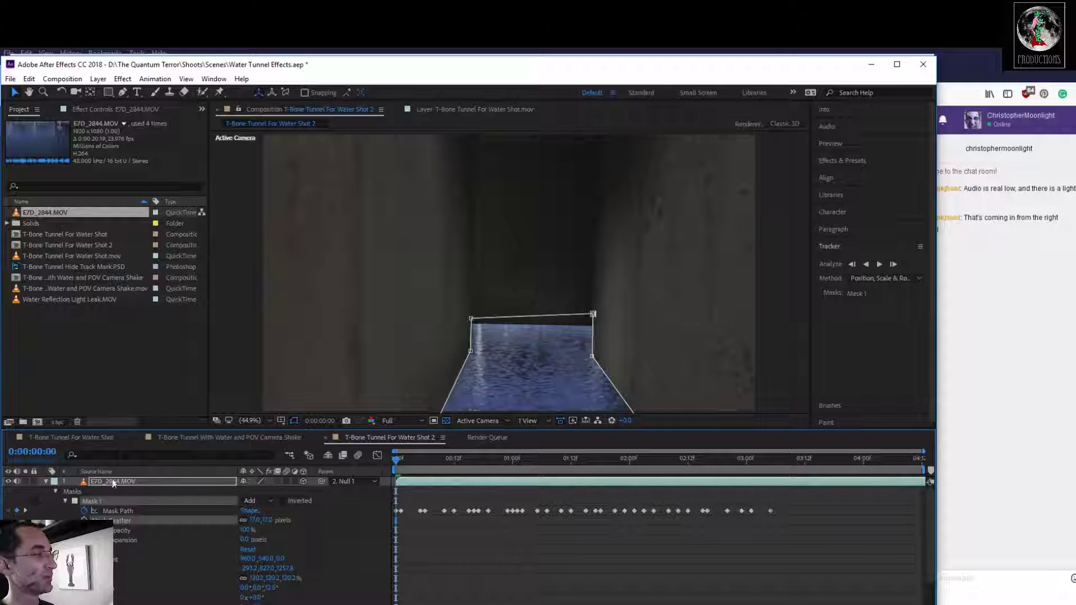
{"action": "left_click", "coordinate": [46, 482]}
{"action": "left_click", "coordinate": [180, 583]}
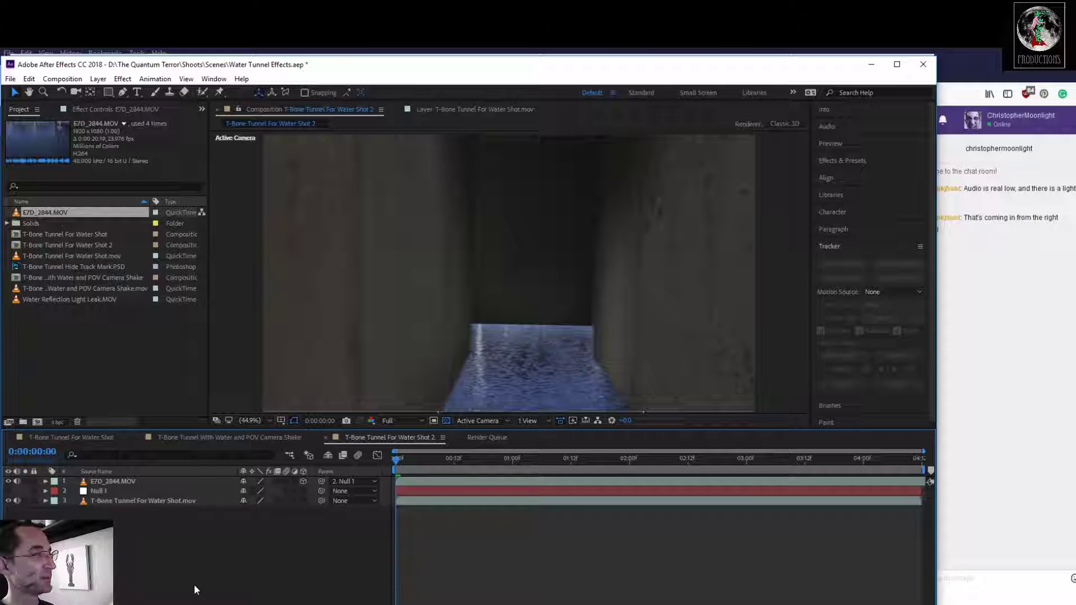
{"action": "key", "text": "space"}
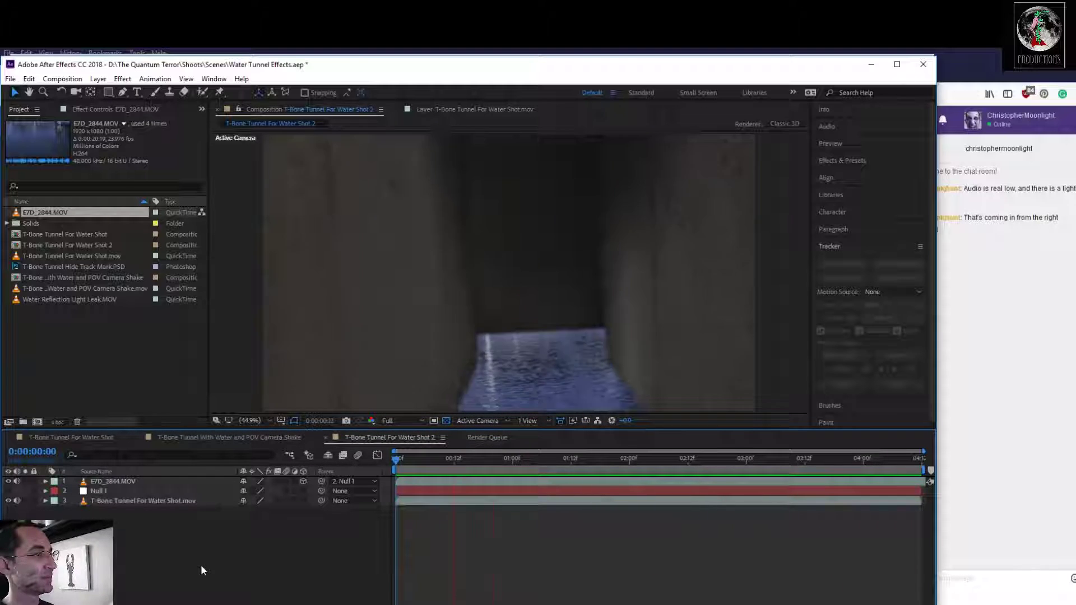
{"action": "key", "text": "space"}
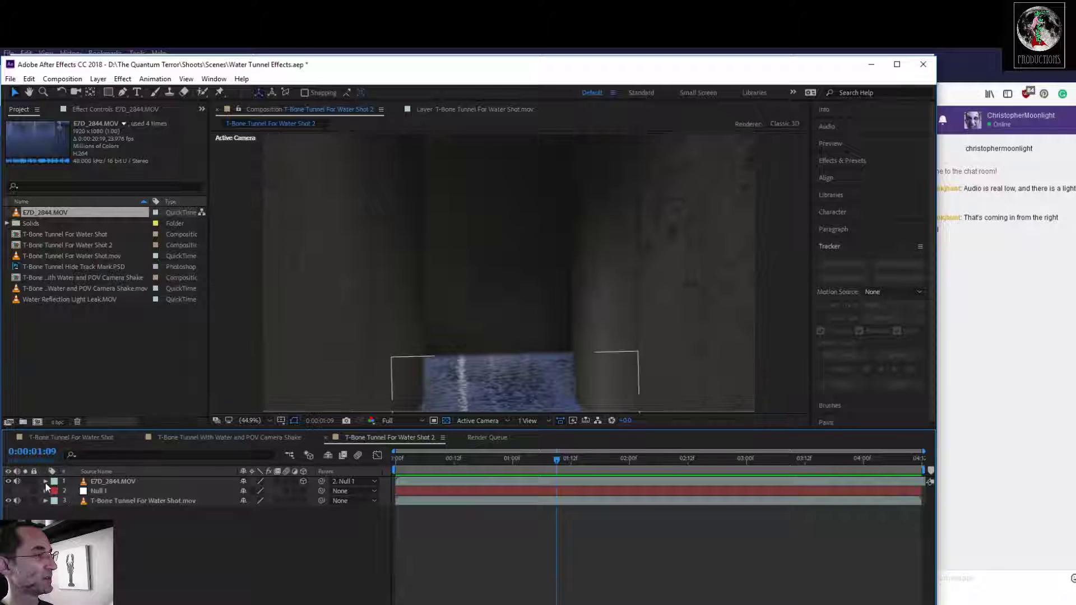
Set the water layer's mask feather to 8 pixels and collapse its Masks and Transform properties
{"action": "left_click", "coordinate": [45, 481]}
{"action": "left_click_drag", "start_coordinate": [253, 522], "coordinate": [255, 551]}
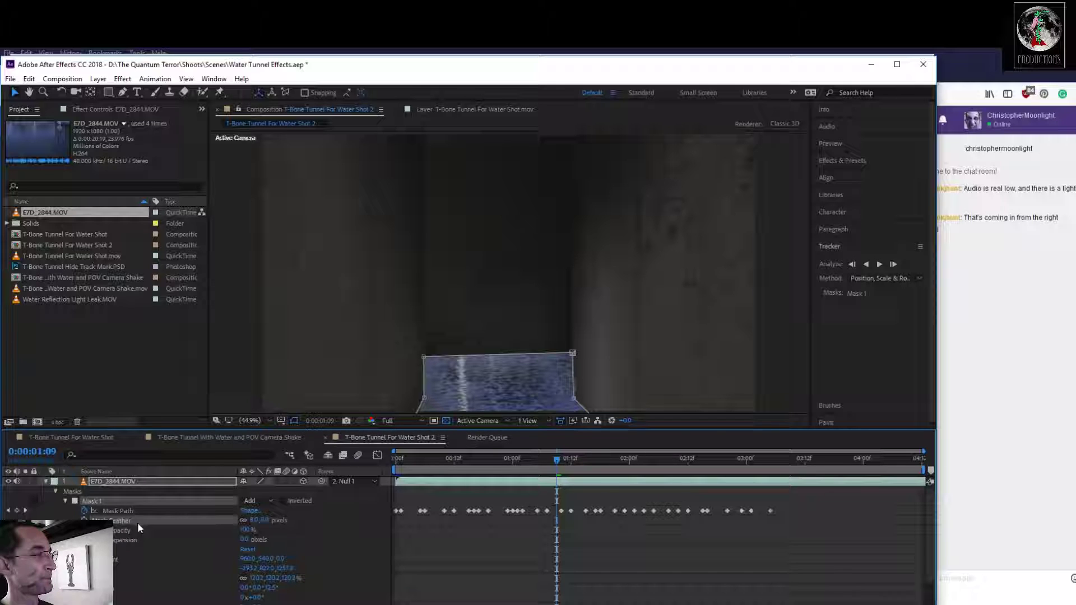
{"action": "left_click", "coordinate": [56, 492]}
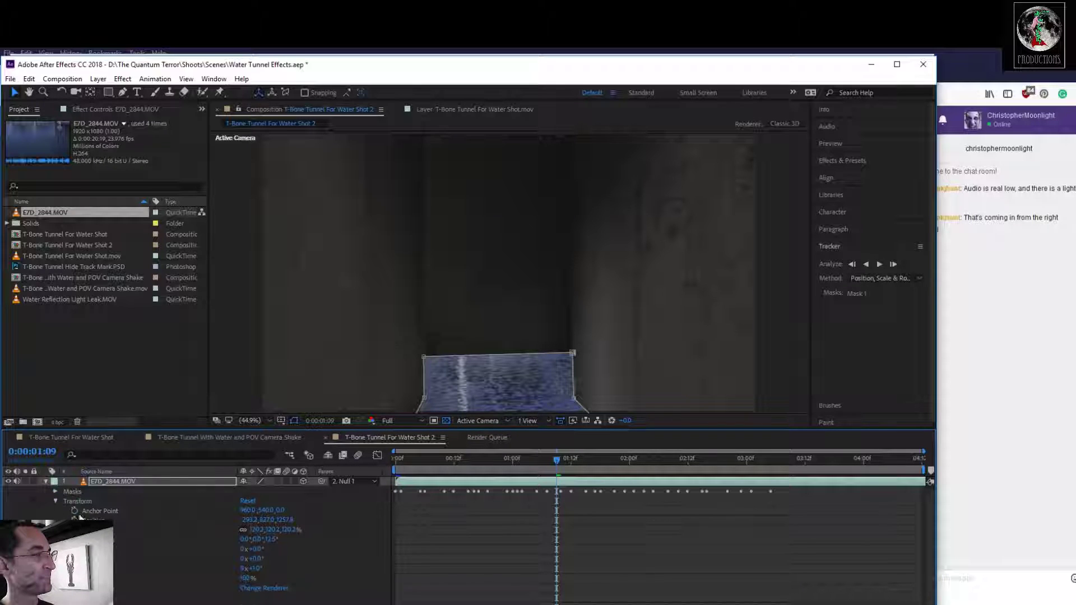
{"action": "left_click", "coordinate": [56, 501]}
{"action": "left_click", "coordinate": [53, 557]}
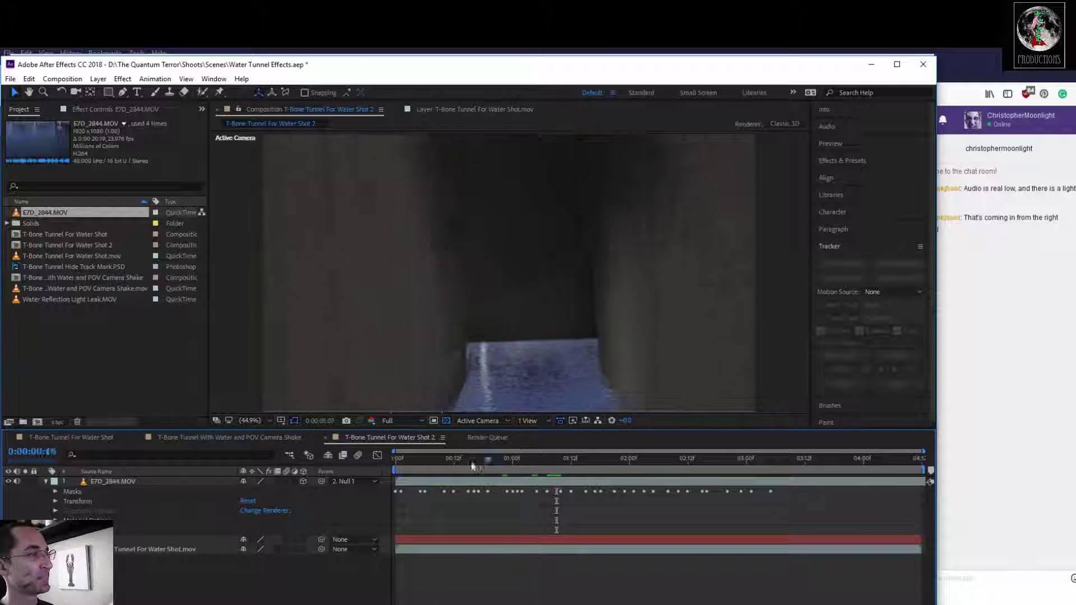
Preview the composition from the start to check the feathered water edges
{"action": "left_click_drag", "start_coordinate": [555, 464], "coordinate": [352, 480]}
{"action": "key", "text": "space"}
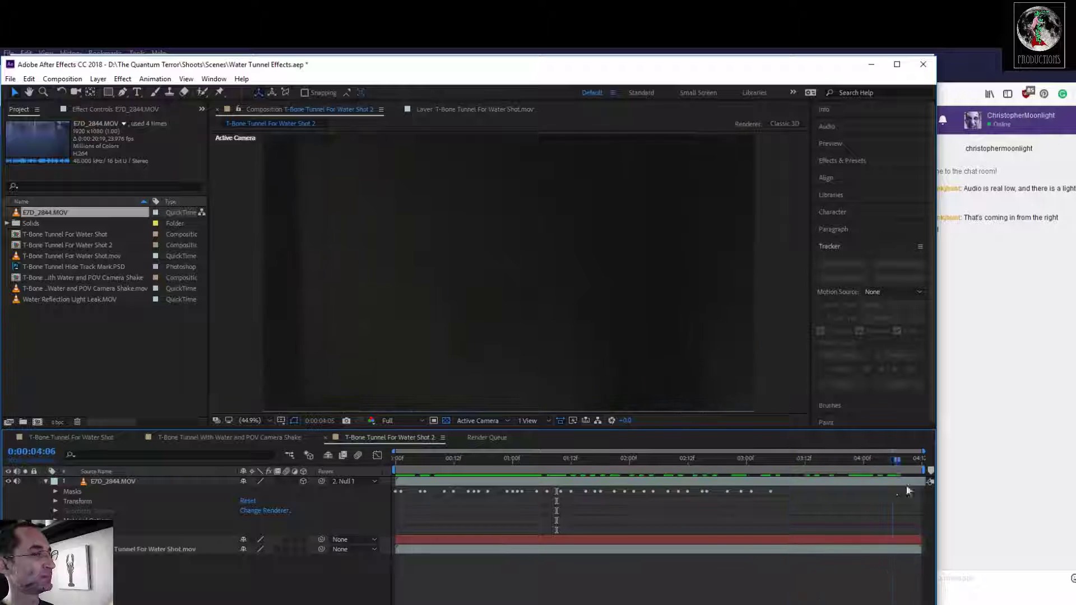
{"action": "key", "text": "space"}
{"action": "key", "text": "space"}
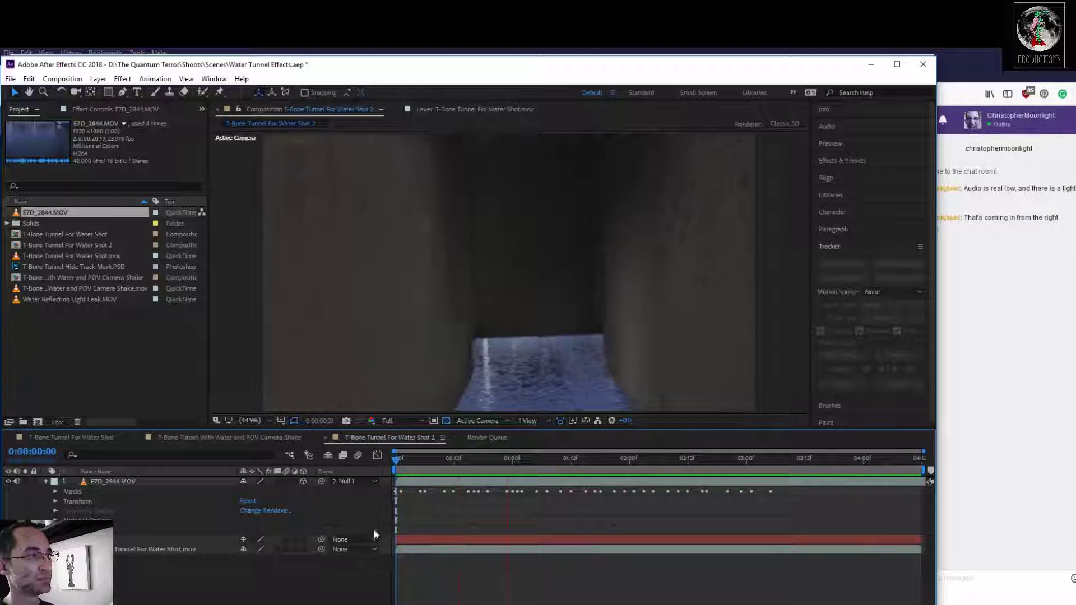
Key the mask path at 0:00:03:07 by adjusting the upper-left corner, and go back to 0:00:03:05 to check the water edge
{"action": "left_click", "coordinate": [565, 483]}
{"action": "left_click_drag", "start_coordinate": [566, 461], "coordinate": [782, 467]}
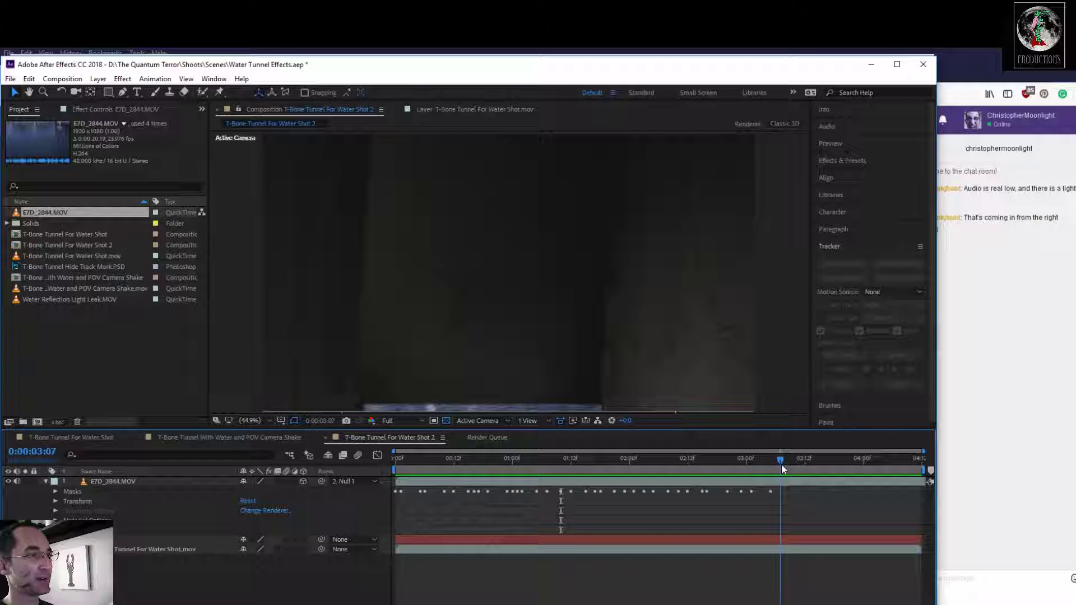
{"action": "left_click", "coordinate": [211, 483]}
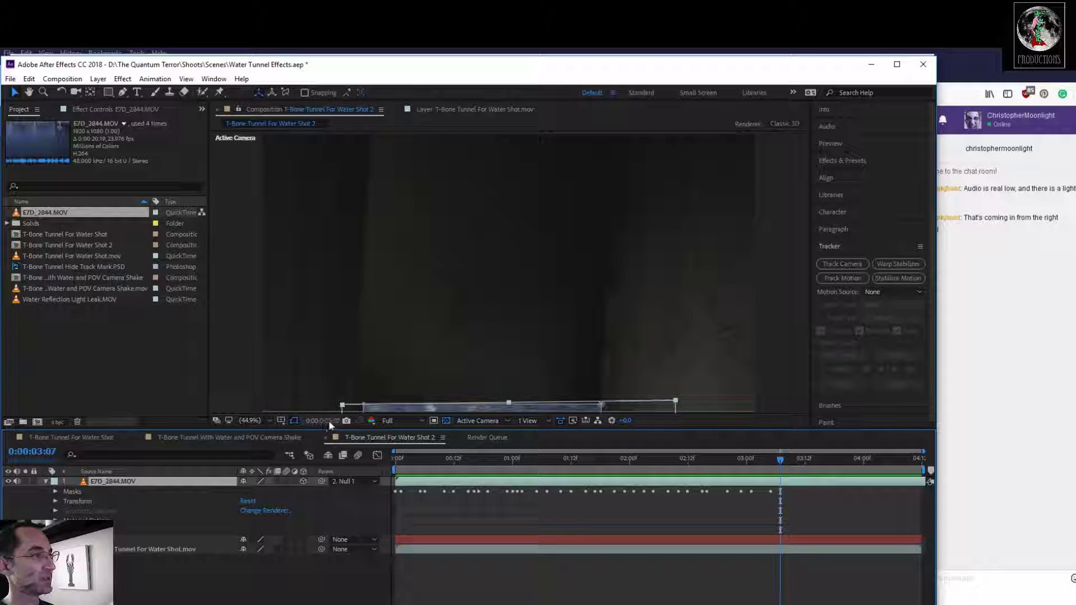
{"action": "left_click", "coordinate": [359, 406]}
{"action": "left_click_drag", "start_coordinate": [359, 407], "coordinate": [354, 335]}
{"action": "left_click_drag", "start_coordinate": [780, 459], "coordinate": [771, 460]}
{"action": "left_click", "coordinate": [237, 590]}
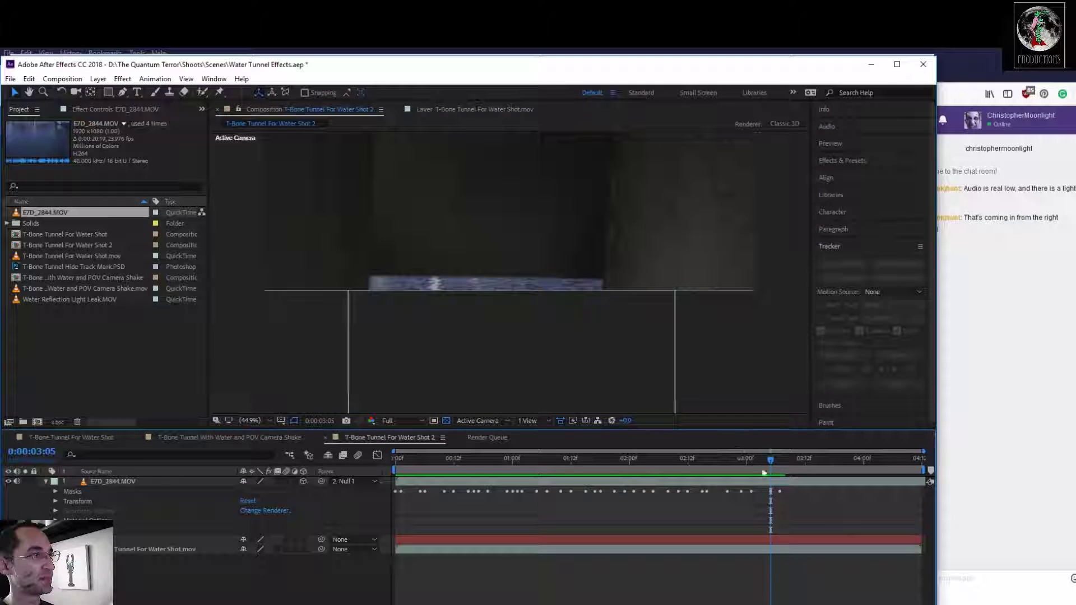
Preview the composition from the start to check the masked water, and return to 0:00:00:00
{"action": "left_click_drag", "start_coordinate": [771, 464], "coordinate": [354, 532]}
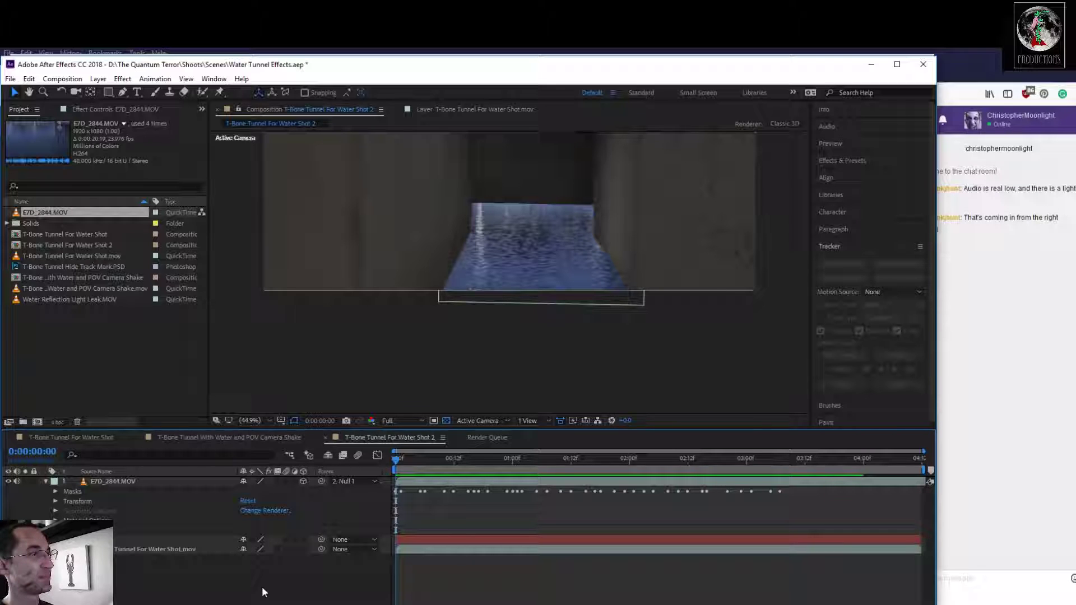
{"action": "key", "text": "space"}
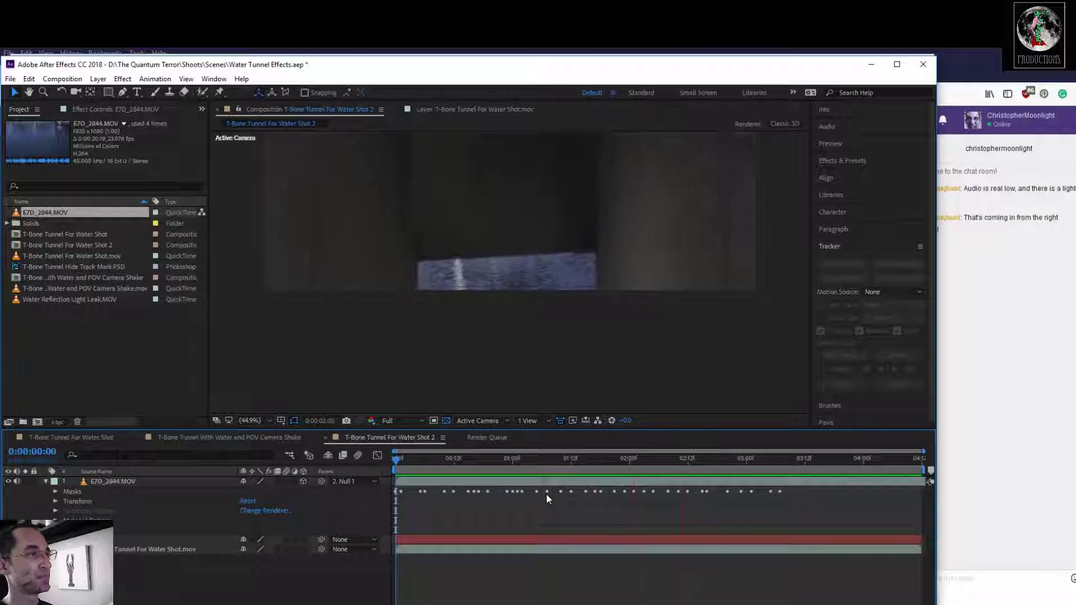
{"action": "left_click", "coordinate": [250, 420]}
{"action": "left_click", "coordinate": [323, 382]}
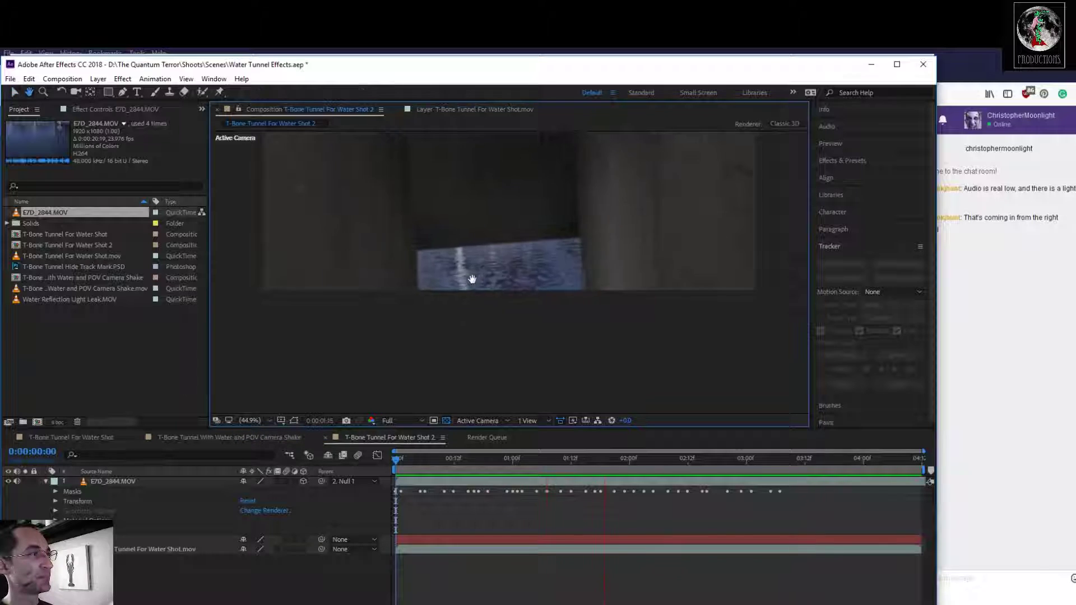
{"action": "key", "text": "h"}
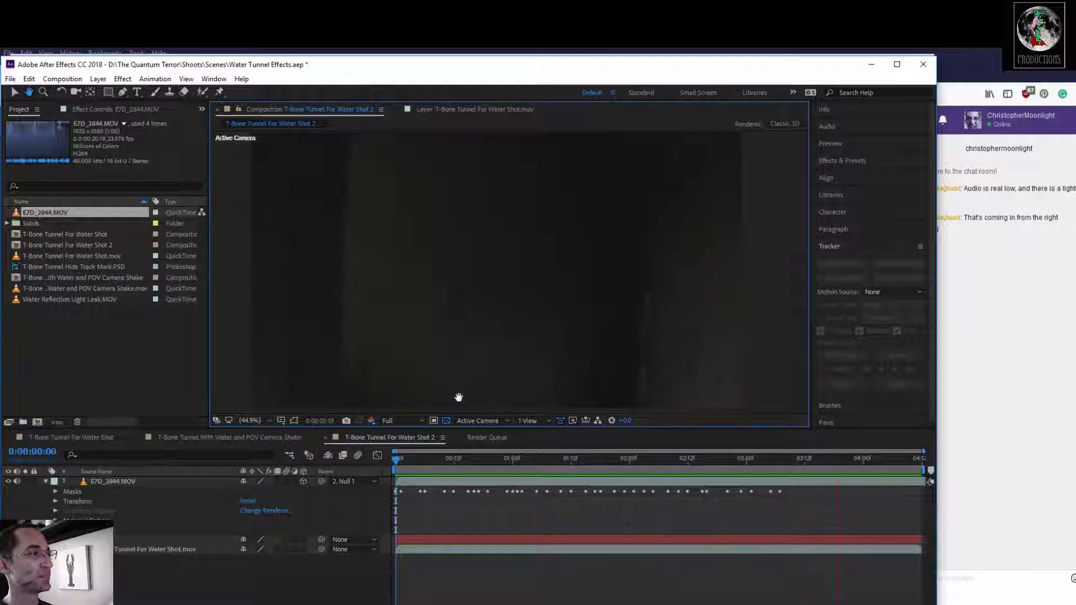
{"action": "key", "text": "v"}
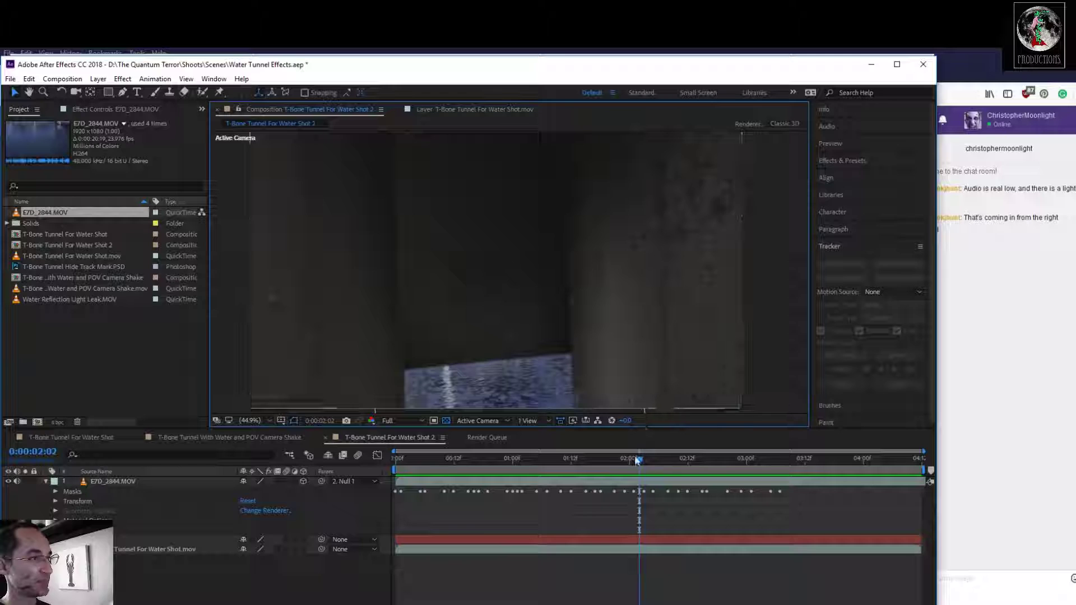
{"action": "left_click_drag", "start_coordinate": [637, 459], "coordinate": [327, 472]}
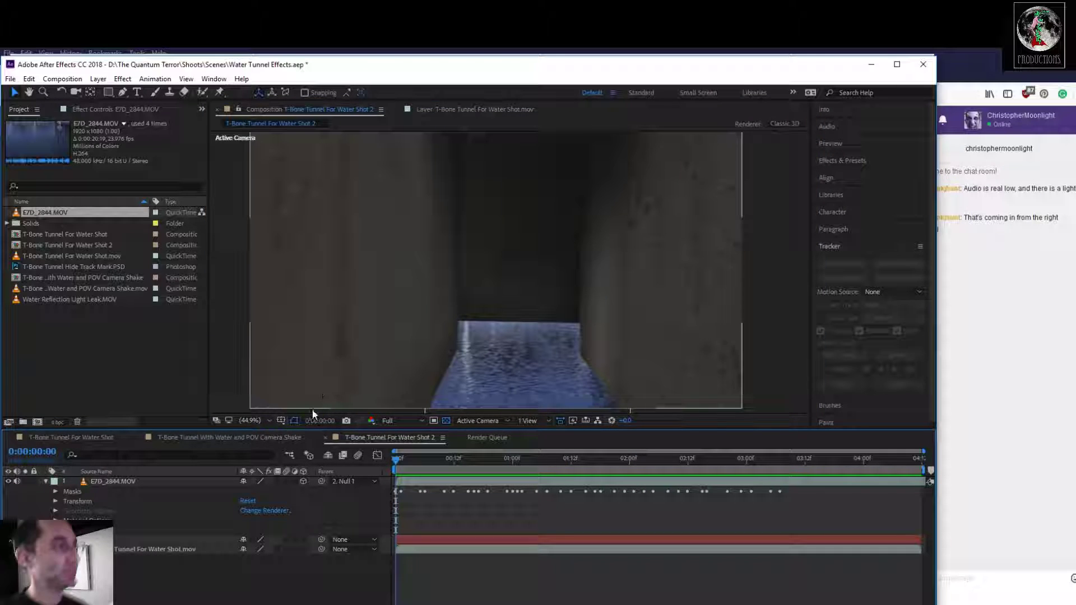
Collapse the water layer's properties and apply the Levels effect to it
{"action": "left_click", "coordinate": [46, 481]}
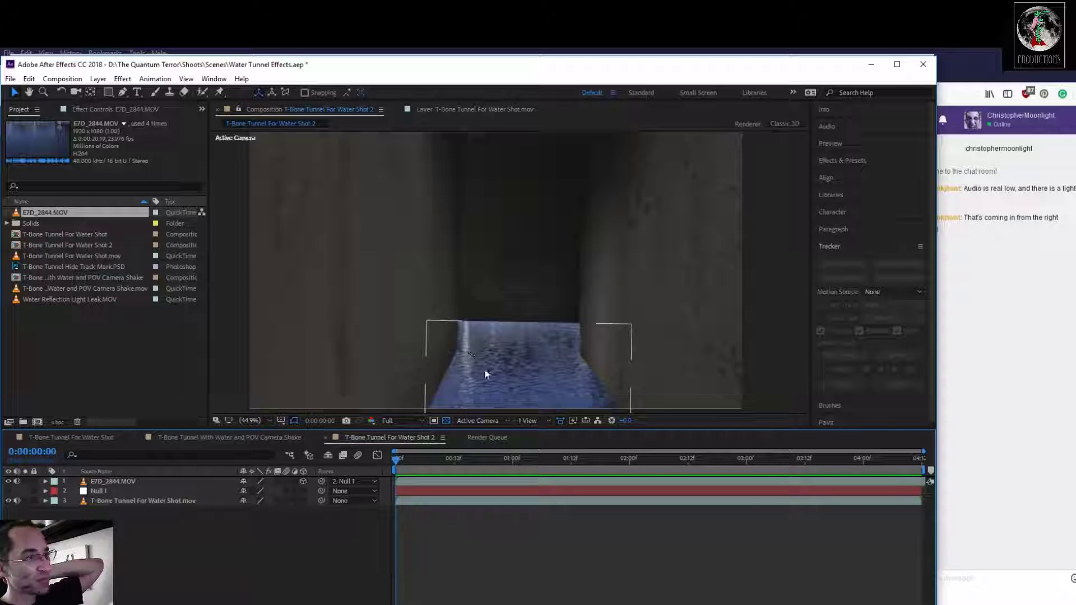
{"action": "left_click", "coordinate": [555, 419]}
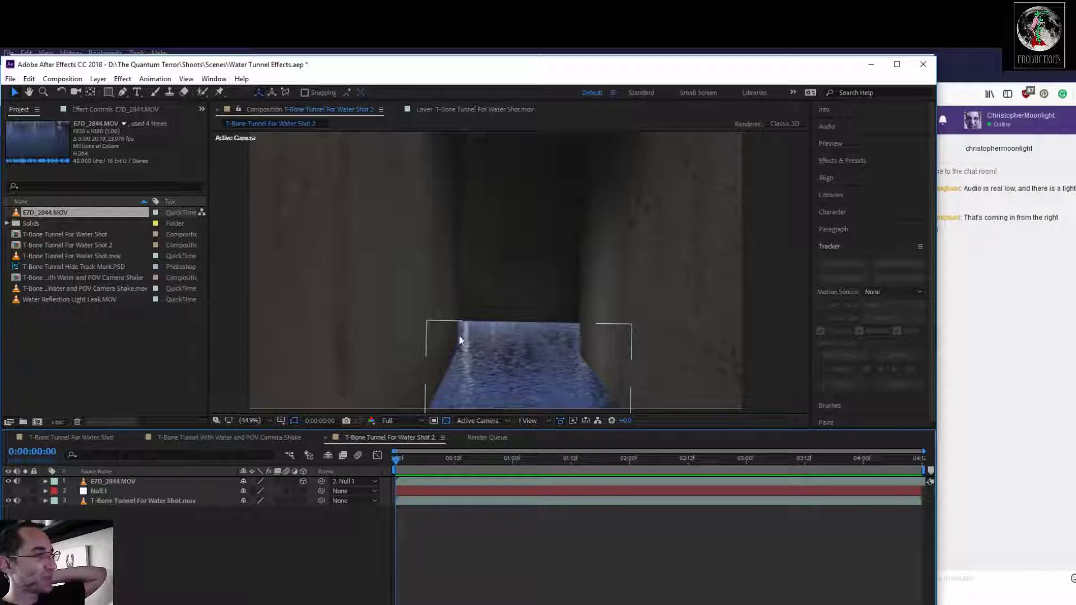
{"action": "left_click", "coordinate": [103, 482]}
{"action": "left_click", "coordinate": [125, 79]}
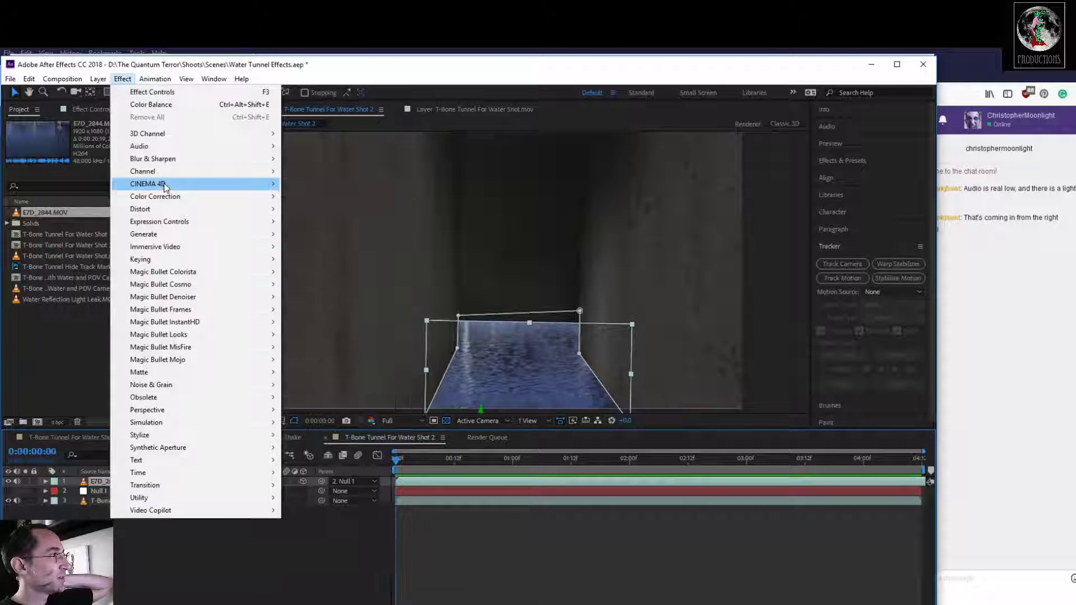
{"action": "mouse_move", "coordinate": [171, 167]}
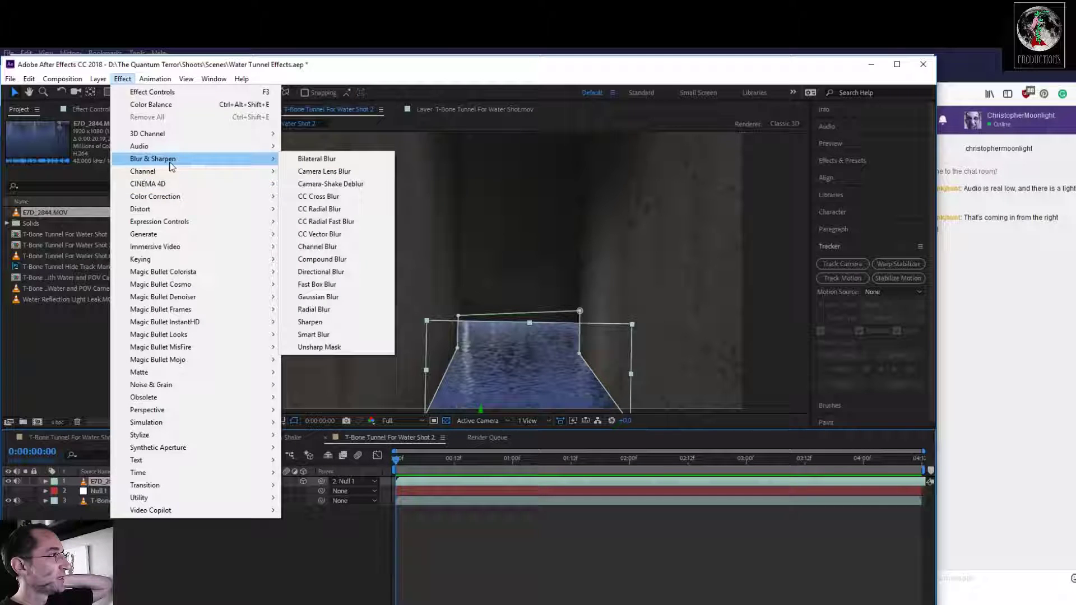
{"action": "mouse_move", "coordinate": [182, 196]}
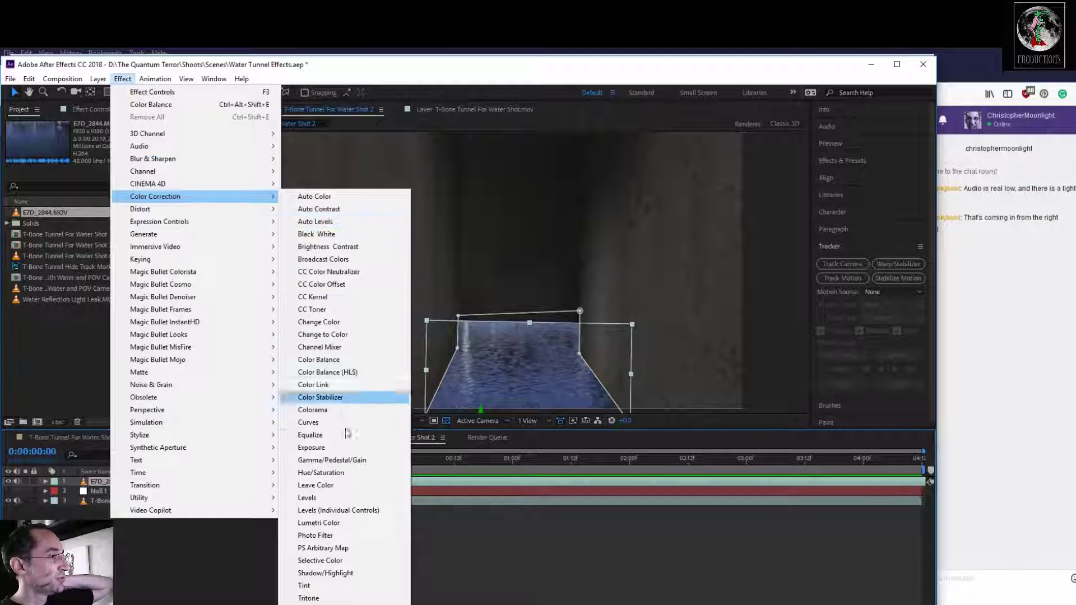
{"action": "left_click", "coordinate": [339, 498]}
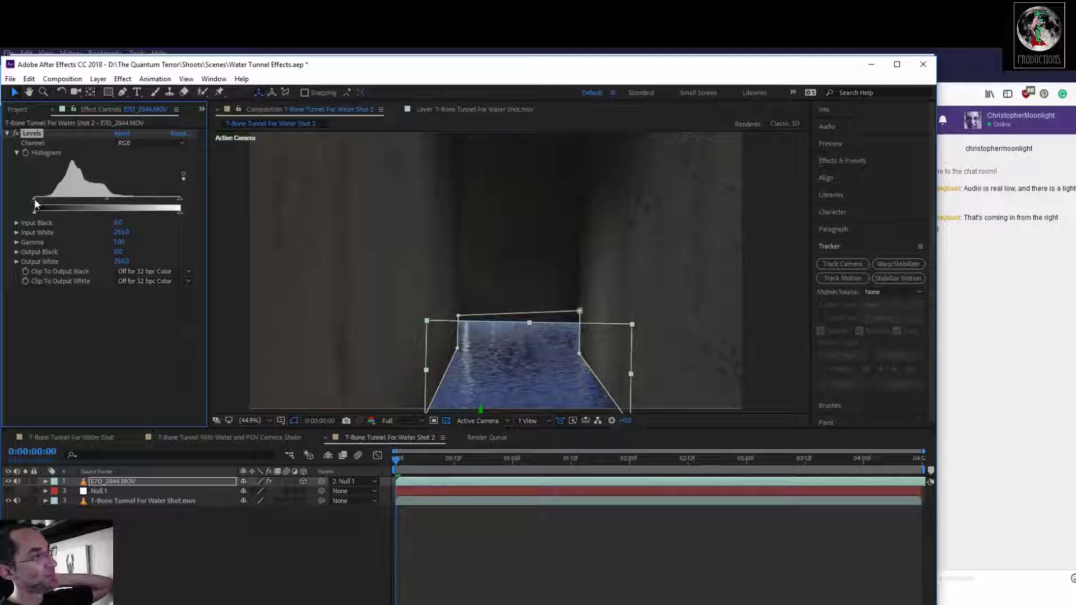
Darken the water with Levels at Input Black 41, Input White about 211 and Gamma about 0.65, and preview the result
{"action": "left_click_drag", "start_coordinate": [37, 200], "coordinate": [54, 203]}
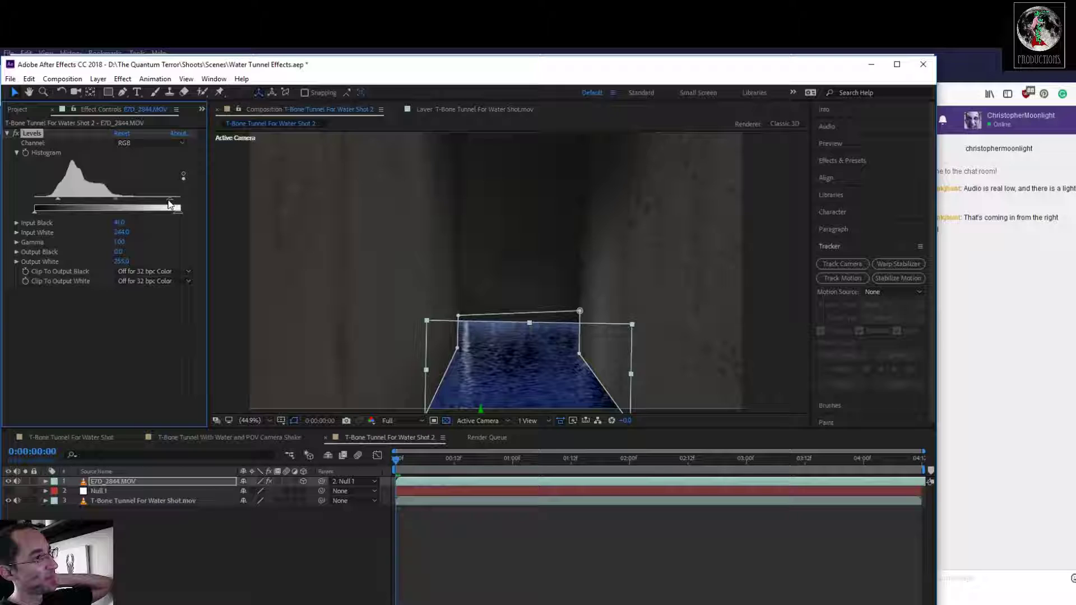
{"action": "left_click_drag", "start_coordinate": [161, 205], "coordinate": [122, 197]}
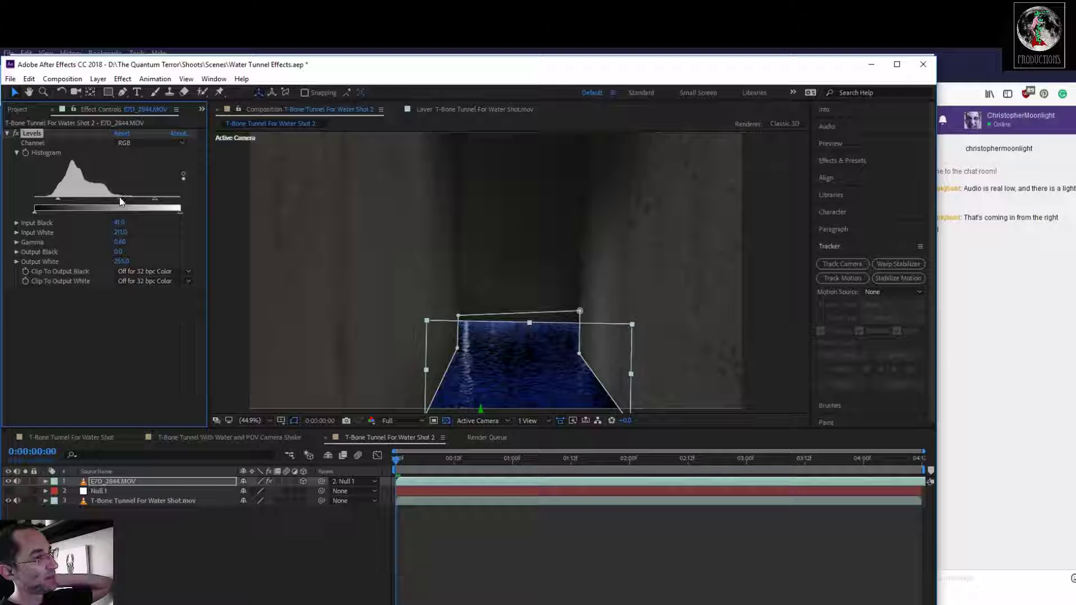
{"action": "left_click", "coordinate": [317, 576]}
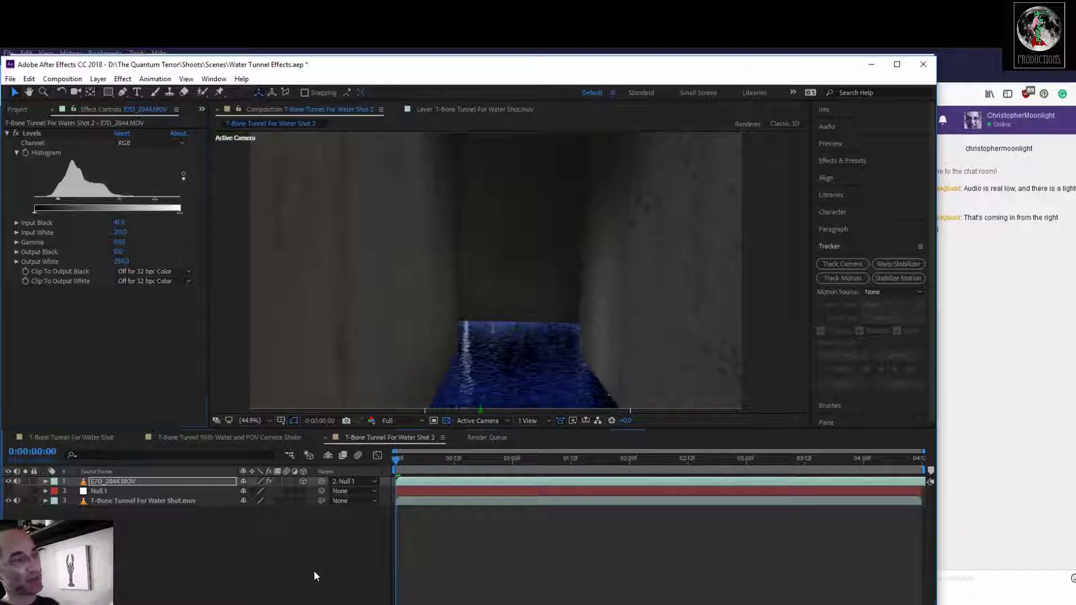
{"action": "key", "text": "space"}
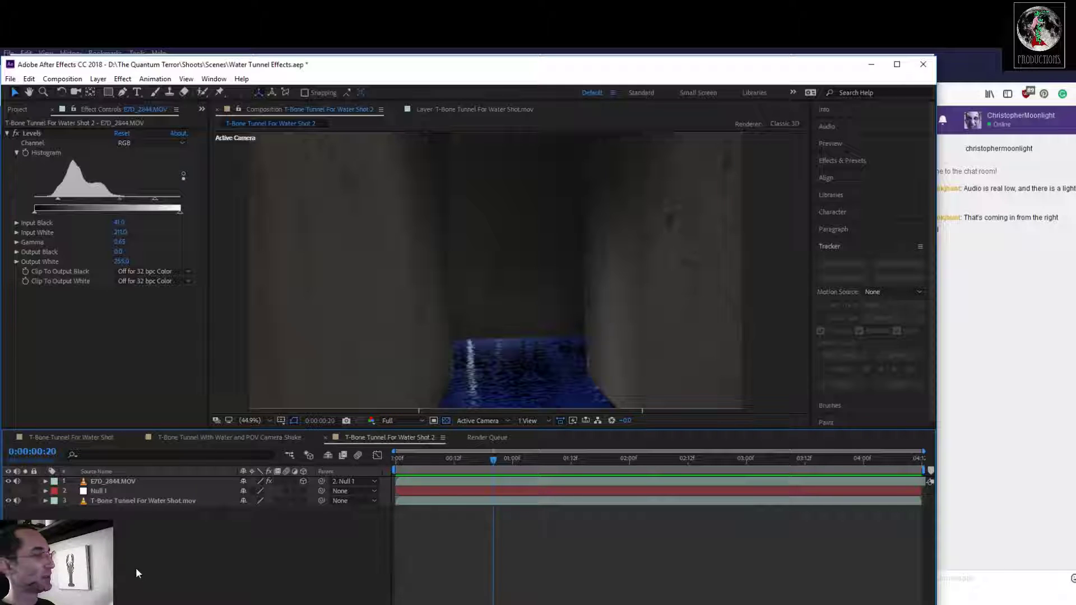
Duplicate the E7D_2844.MOV water layer, parent the copy to Null 1 at the first frame, and preview the composition
{"action": "left_click", "coordinate": [135, 482]}
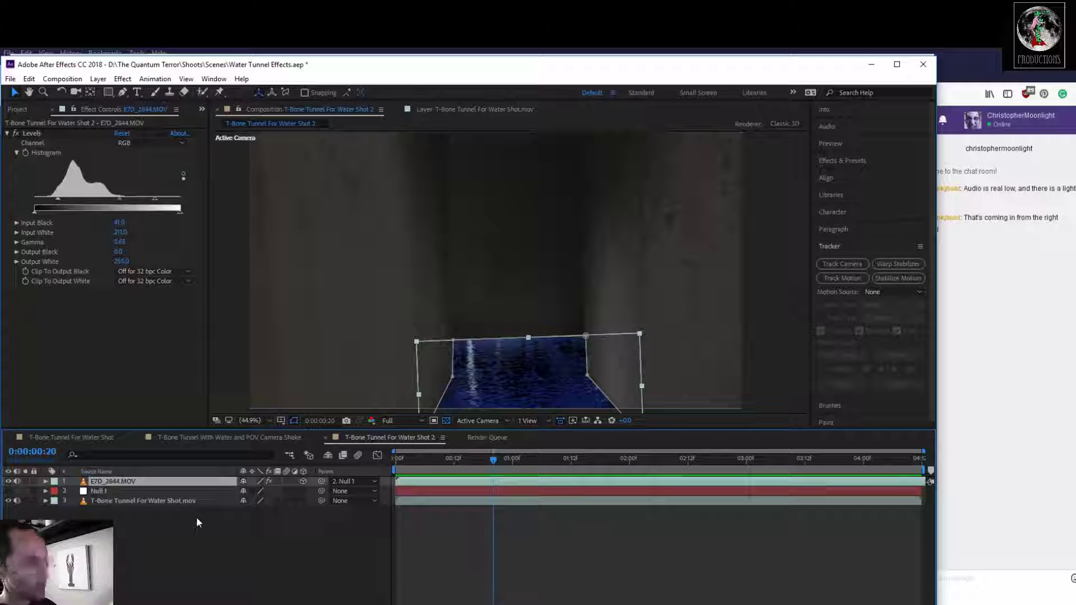
{"action": "key", "text": "ctrl+d"}
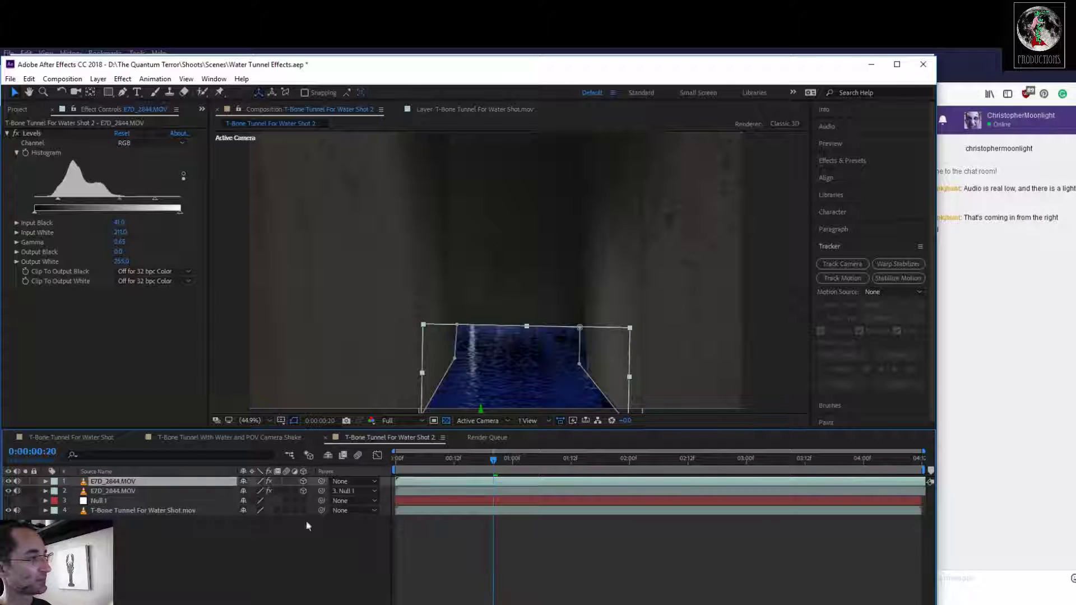
{"action": "key", "text": "Home"}
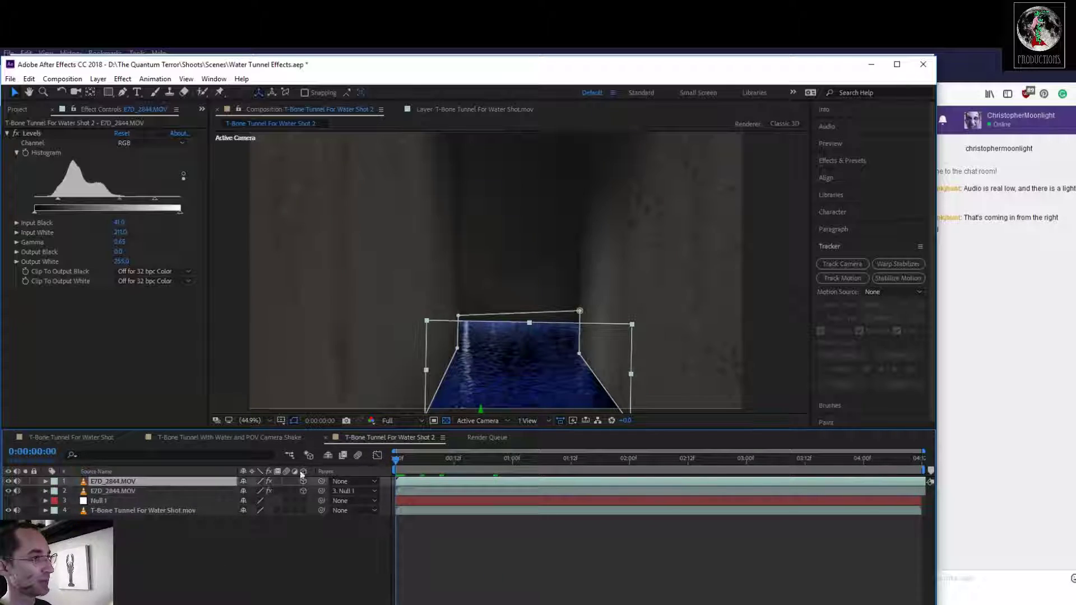
{"action": "left_click_drag", "start_coordinate": [320, 482], "coordinate": [154, 499]}
{"action": "left_click", "coordinate": [220, 557]}
{"action": "key", "text": "space"}
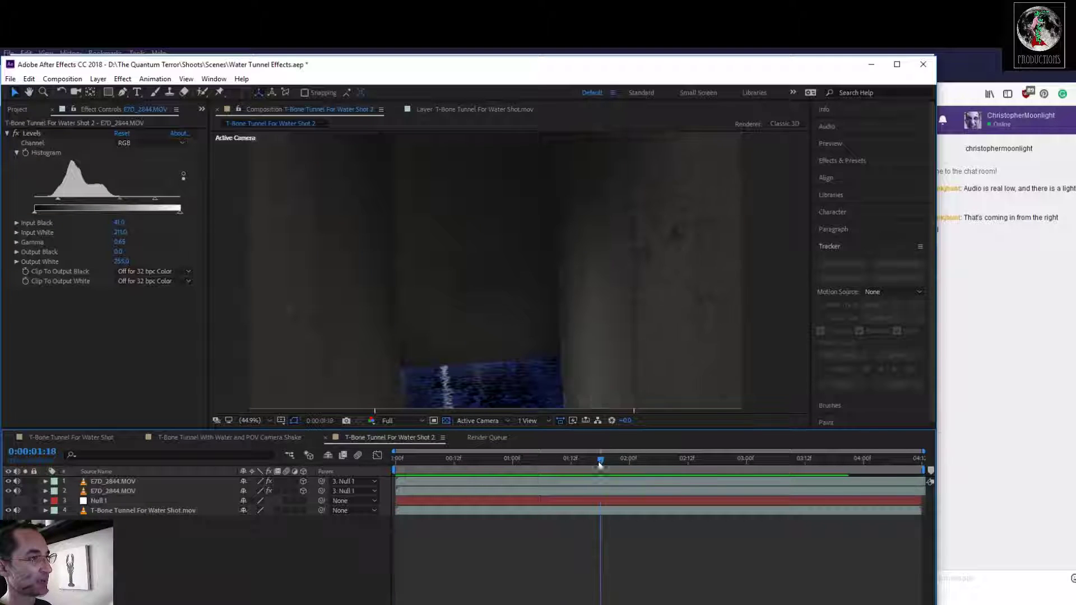
{"action": "key", "text": "space"}
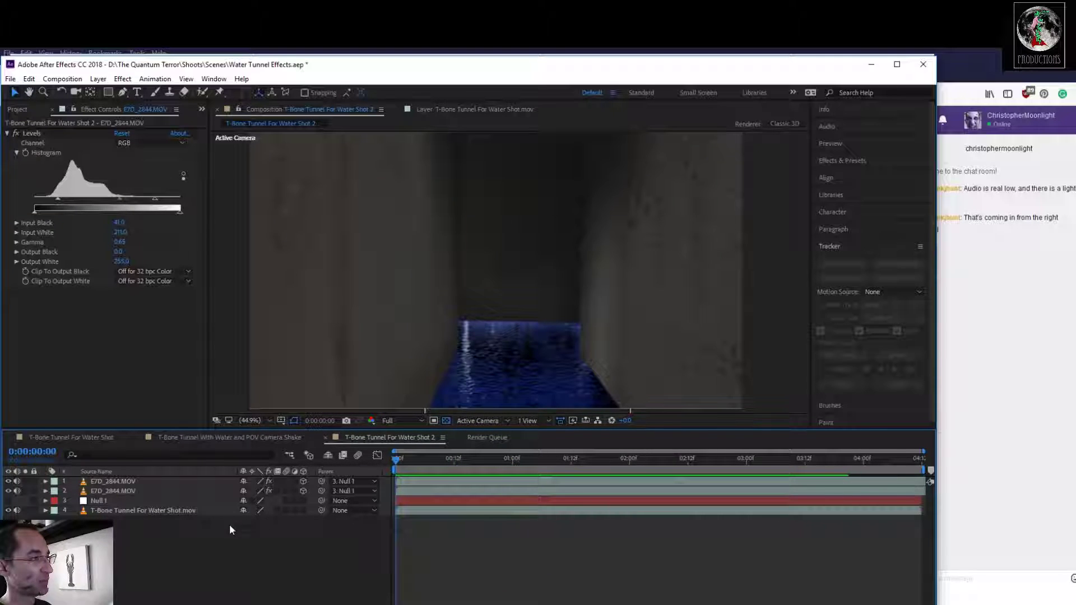
Try the Overlay blending mode on the upper water layer, and set it to Multiply
{"action": "left_click", "coordinate": [128, 482]}
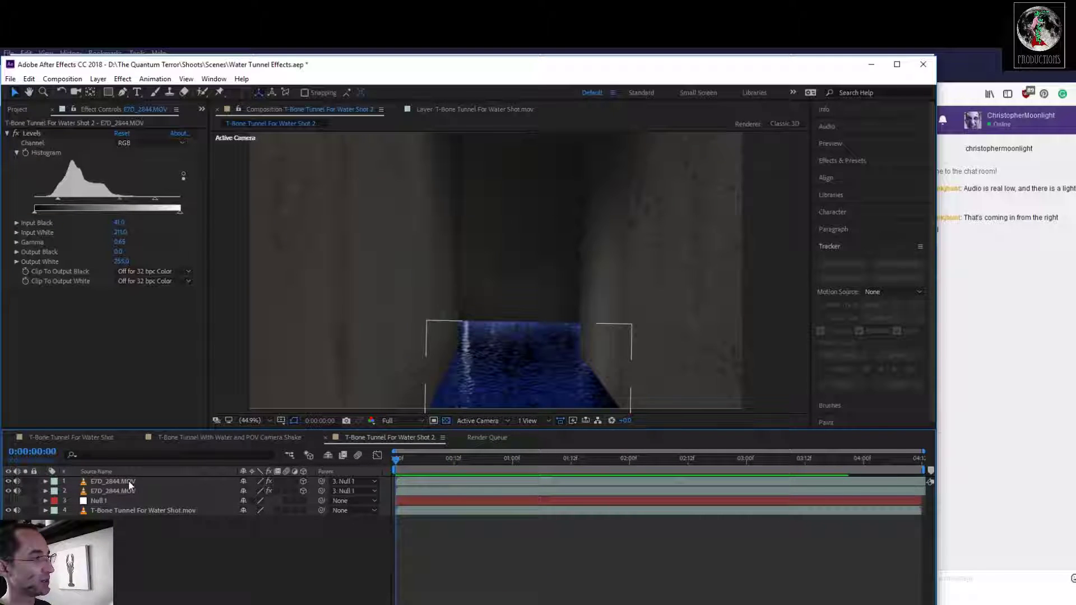
{"action": "key", "text": "F4"}
{"action": "left_click", "coordinate": [253, 481]}
{"action": "left_click", "coordinate": [304, 354]}
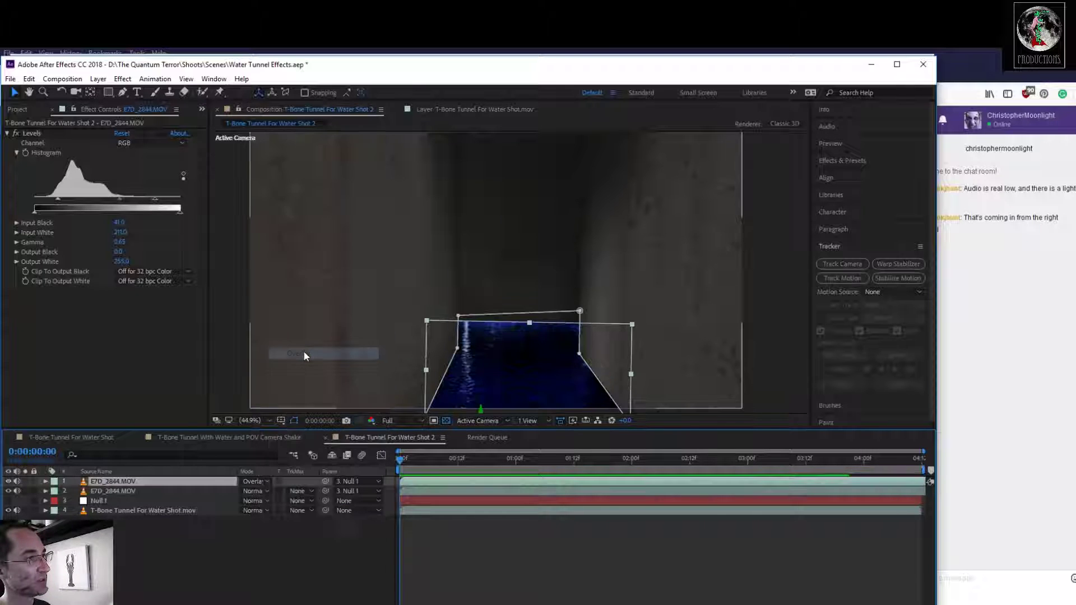
{"action": "left_click", "coordinate": [264, 482]}
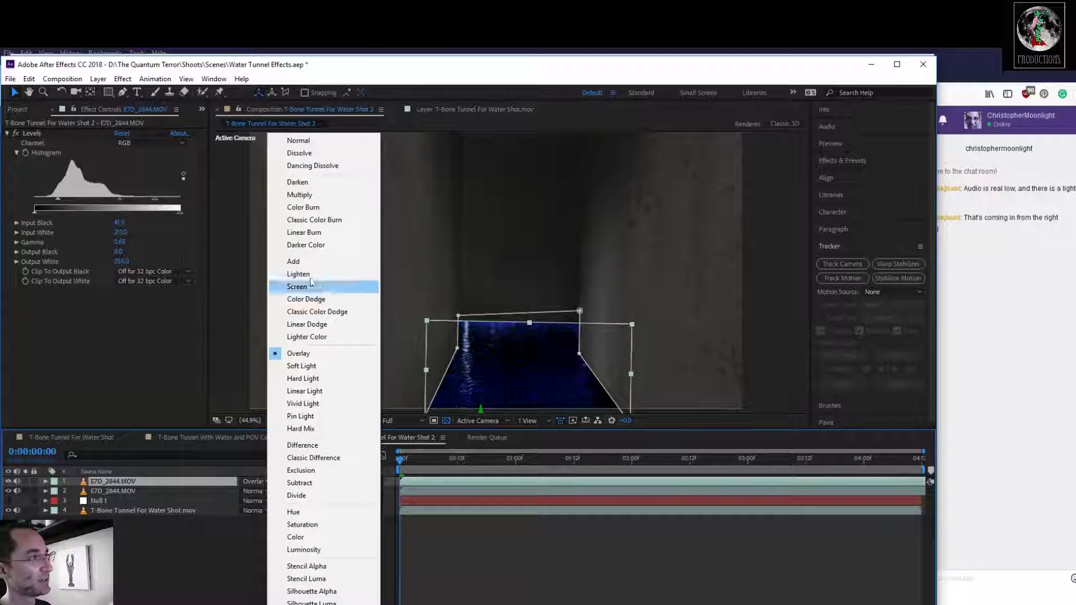
{"action": "left_click", "coordinate": [332, 196]}
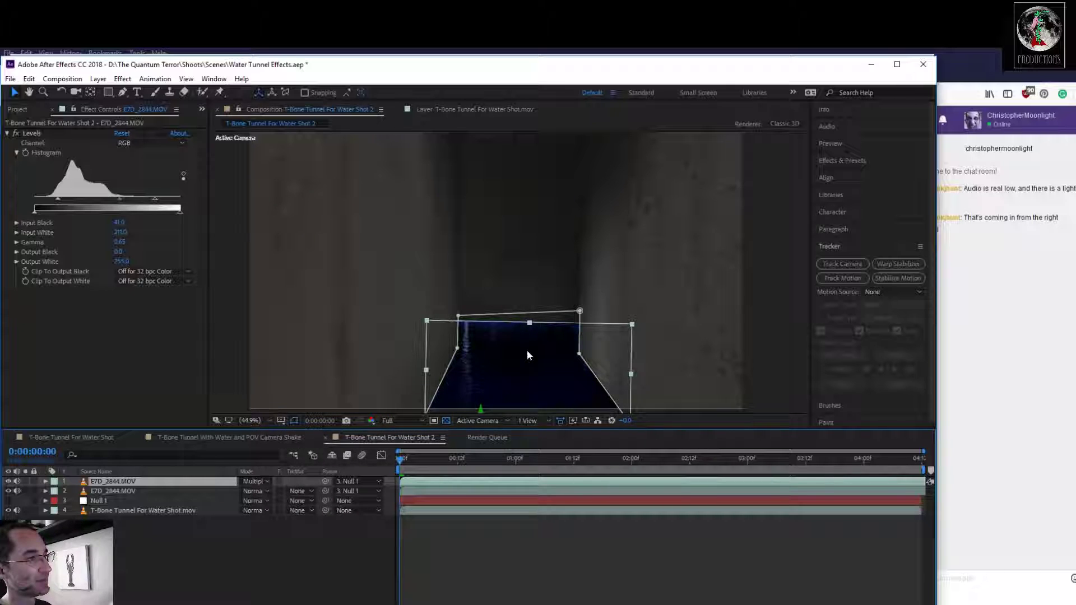
Draw a four-point mask around the far end of the water on the top E7D_2844.MOV layer with the Pen tool
{"action": "left_click", "coordinate": [241, 554]}
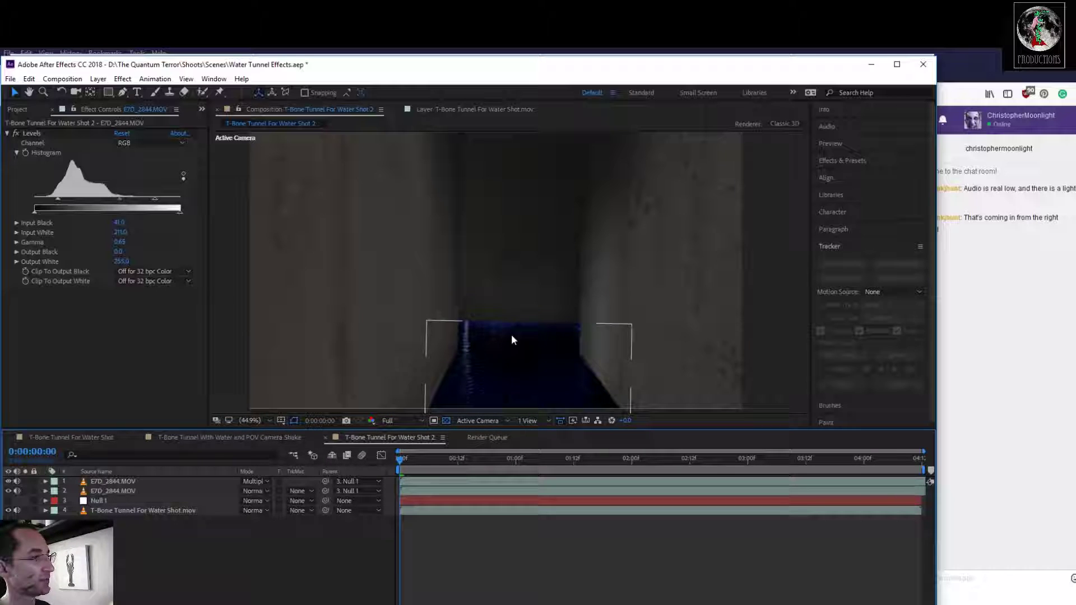
{"action": "left_click", "coordinate": [112, 481]}
{"action": "left_click", "coordinate": [121, 93]}
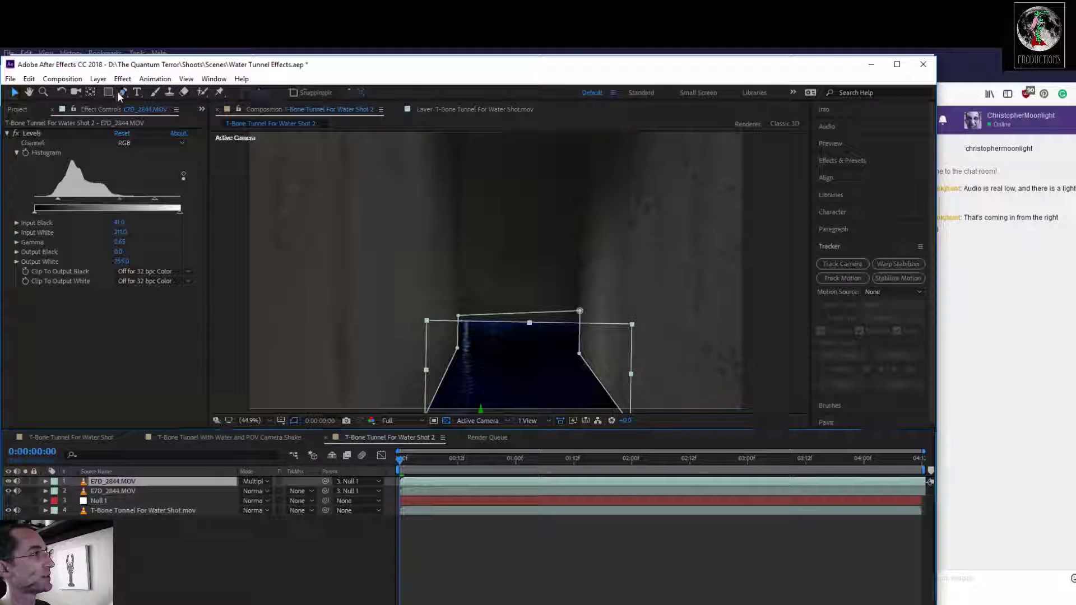
{"action": "left_click", "coordinate": [437, 299]}
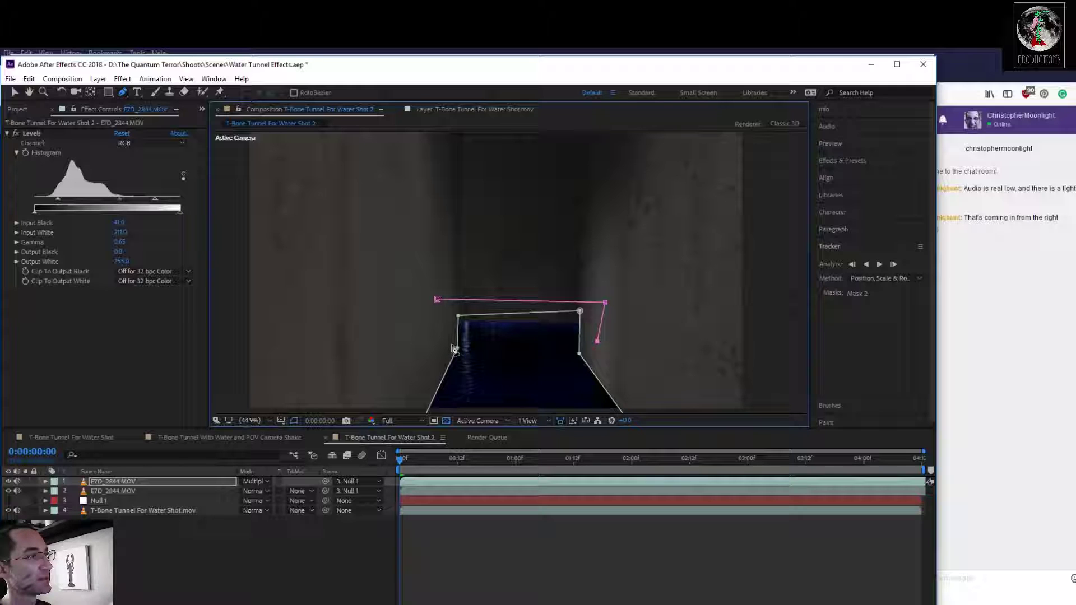
{"action": "left_click", "coordinate": [437, 300]}
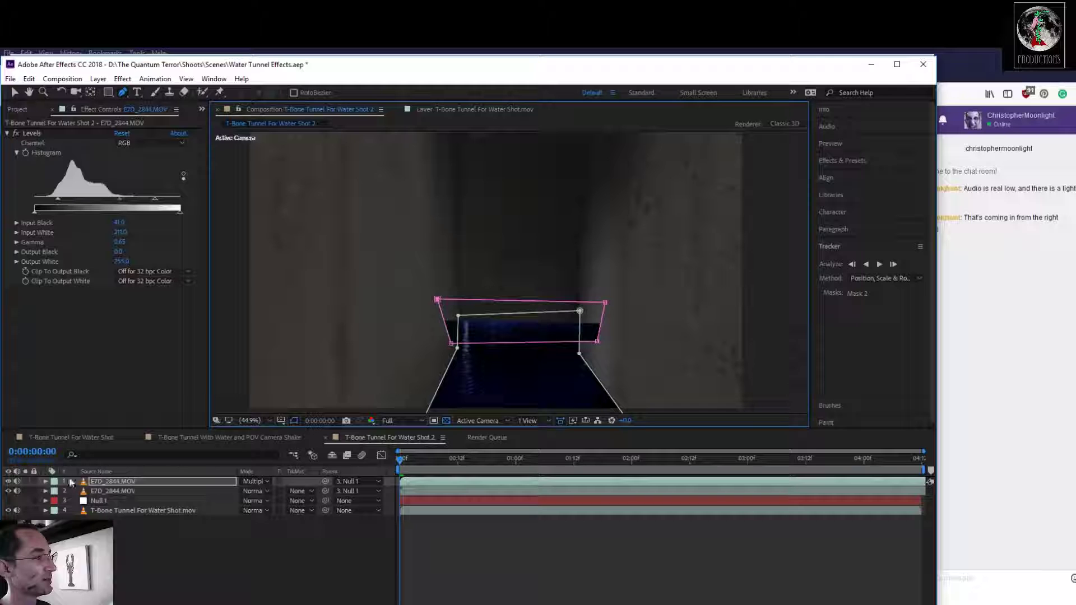
Set Mask 2 of the top water layer to Intersect and move its two lower corners slightly down
{"action": "left_click", "coordinate": [46, 482]}
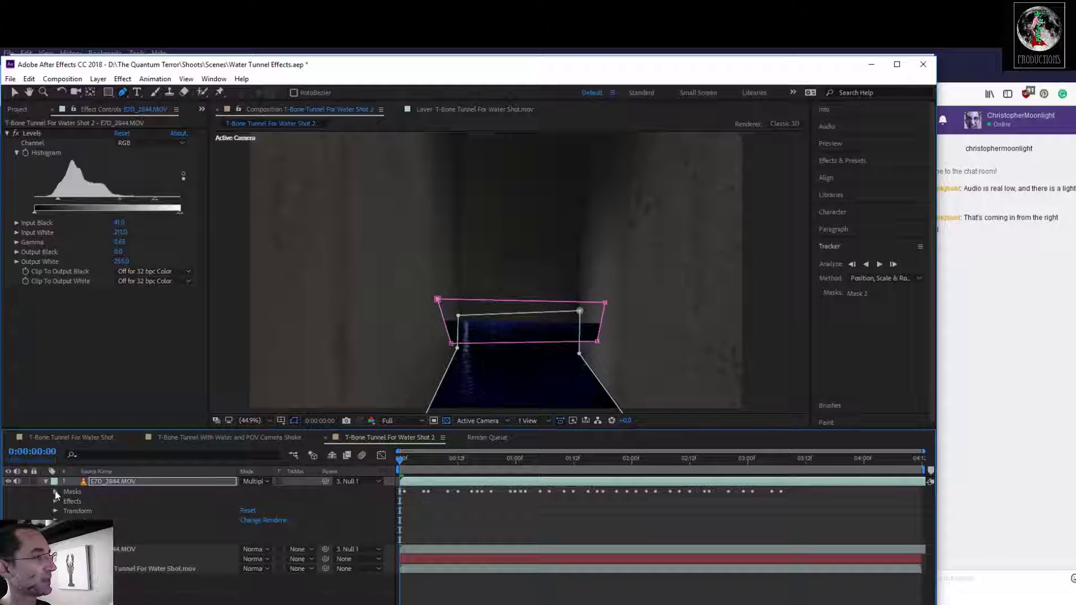
{"action": "left_click", "coordinate": [56, 491]}
{"action": "left_click", "coordinate": [263, 511]}
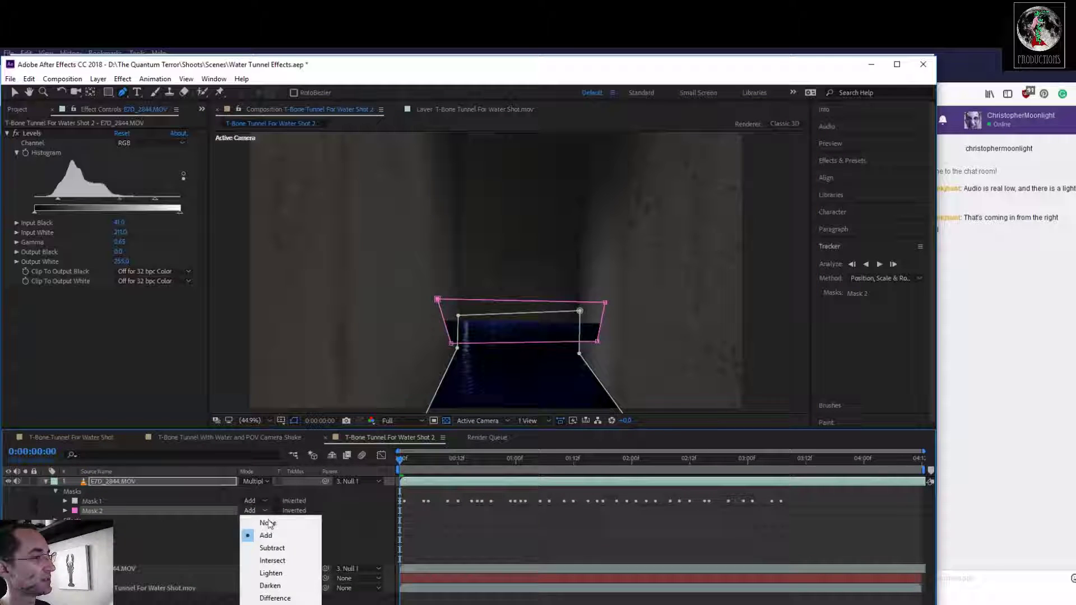
{"action": "left_click", "coordinate": [277, 548]}
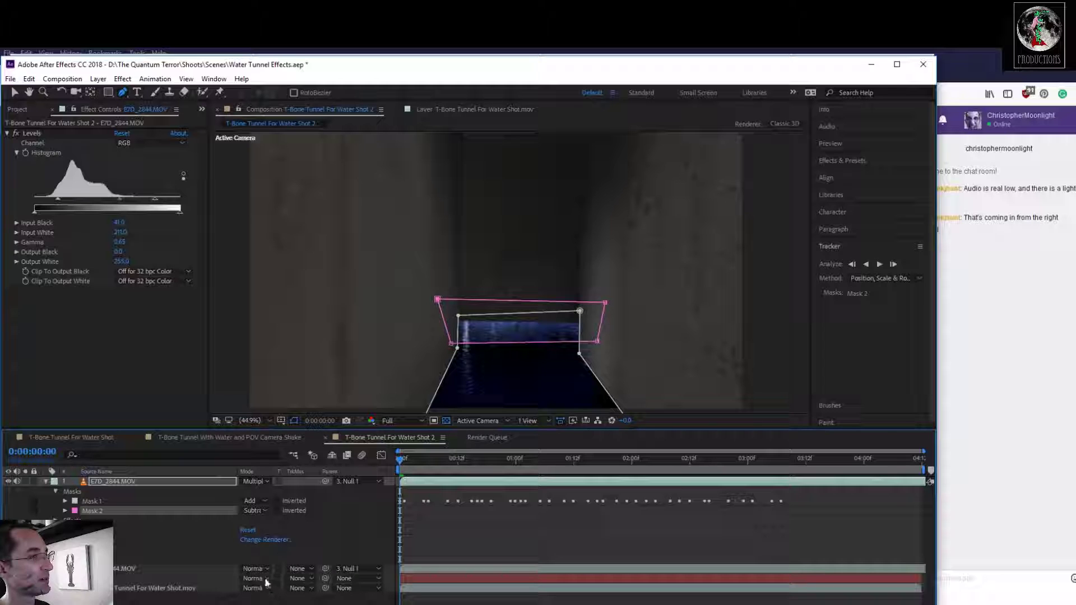
{"action": "left_click", "coordinate": [265, 511]}
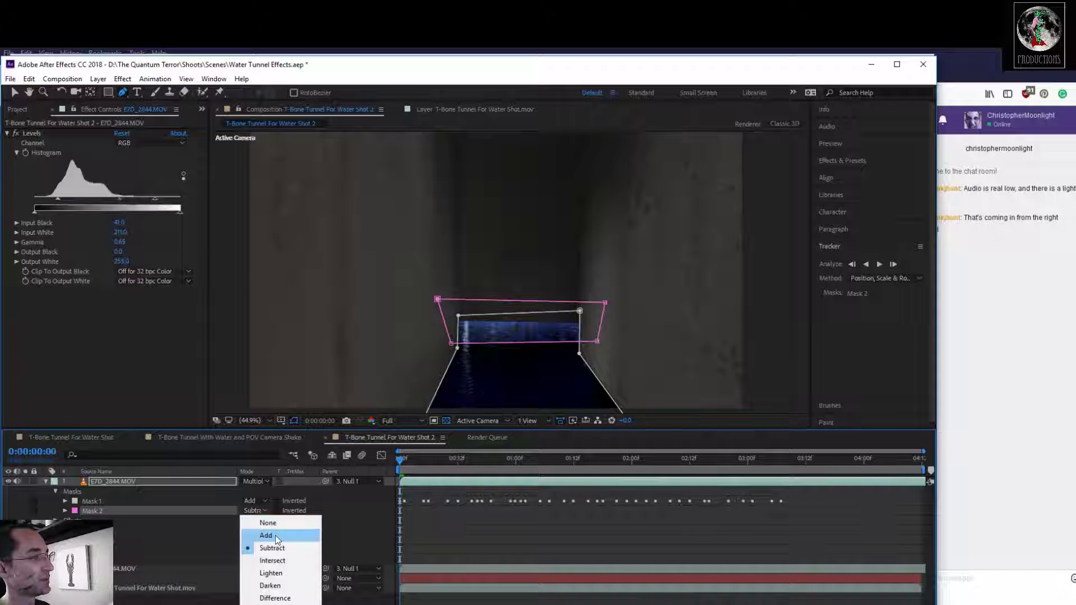
{"action": "left_click", "coordinate": [279, 560]}
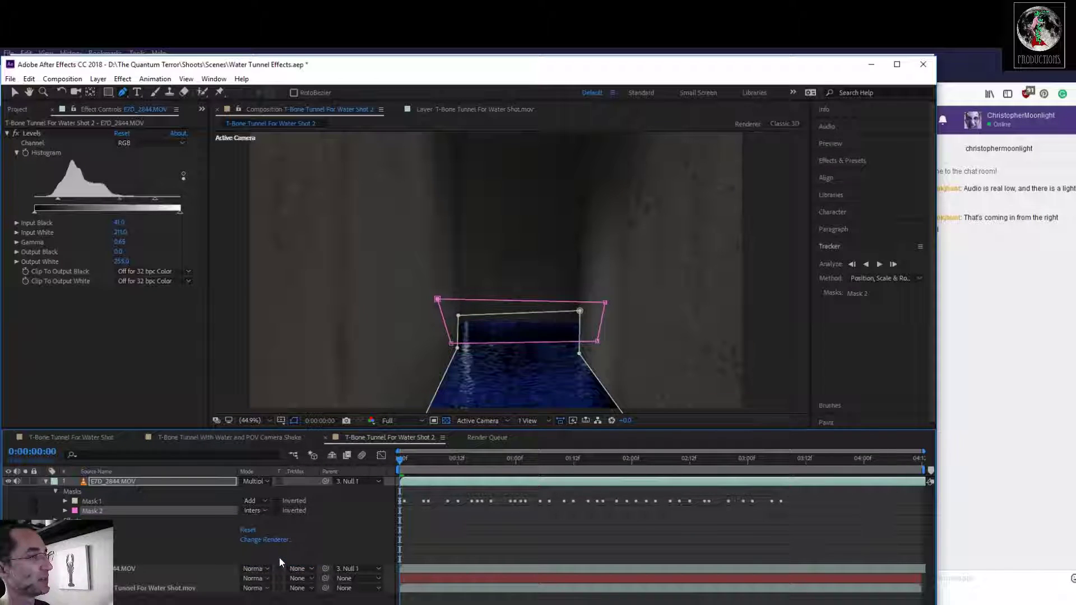
{"action": "left_click_drag", "start_coordinate": [598, 345], "coordinate": [595, 351]}
{"action": "left_click_drag", "start_coordinate": [454, 345], "coordinate": [453, 349]}
Raise the top water layer's Levels Input Black to 85 and feather Mask 2 by 89 pixels
{"action": "left_click", "coordinate": [159, 483]}
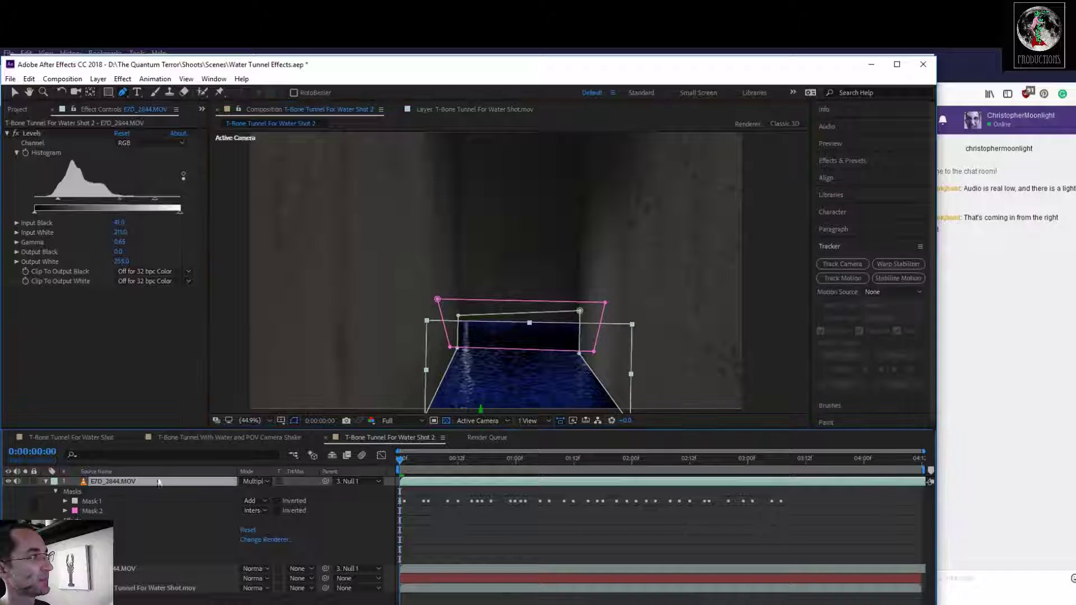
{"action": "left_click_drag", "start_coordinate": [62, 205], "coordinate": [79, 202]}
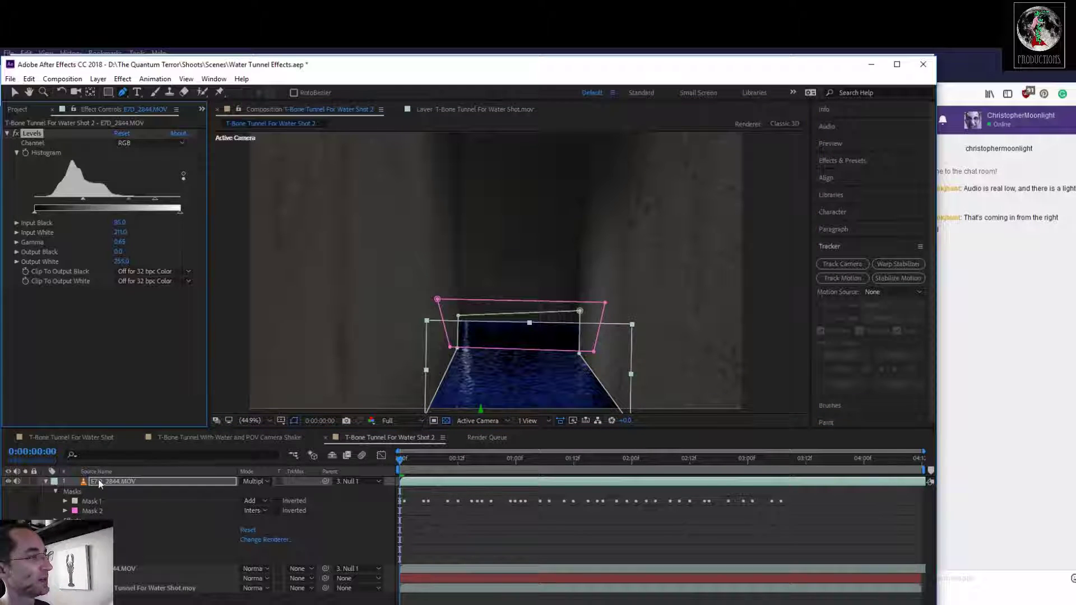
{"action": "left_click", "coordinate": [65, 511]}
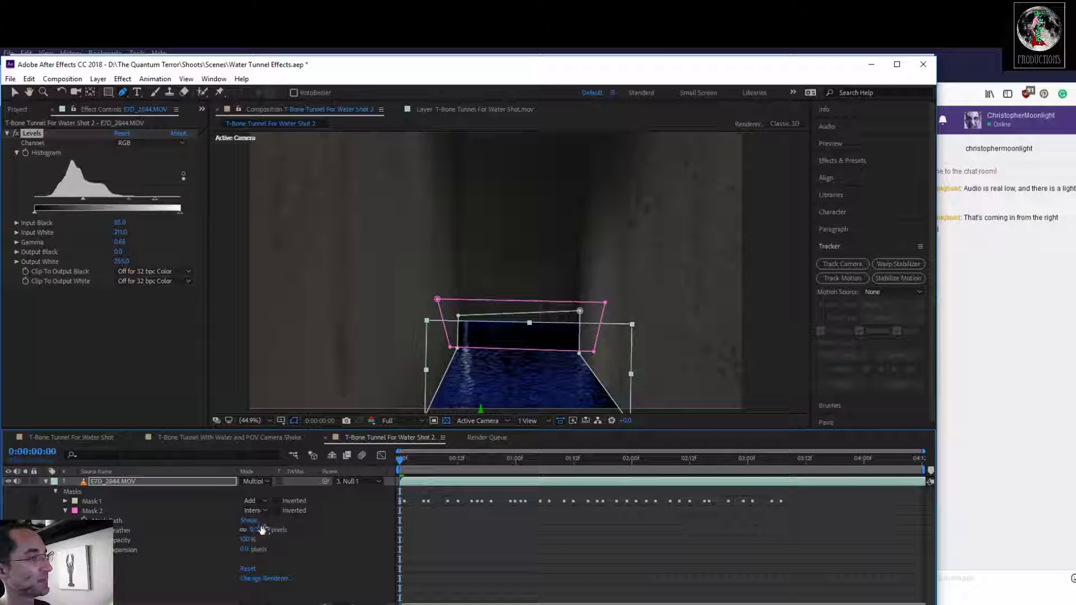
{"action": "left_click_drag", "start_coordinate": [262, 529], "coordinate": [316, 533]}
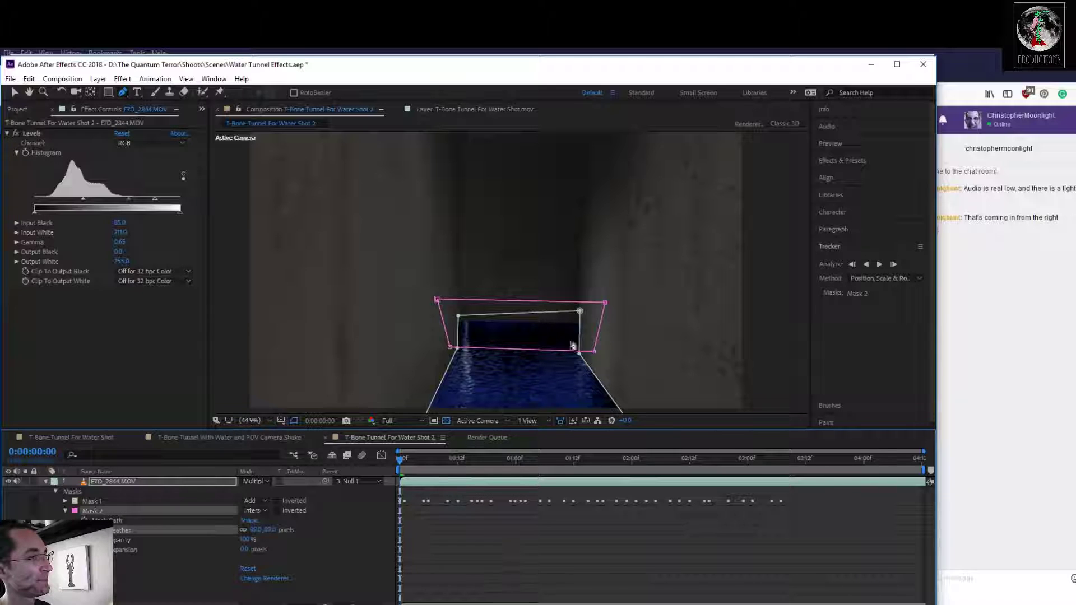
Fine-tune Mask 2 by raising its two lower corners slightly and lowering its upper-left corner
{"action": "left_click_drag", "start_coordinate": [595, 354], "coordinate": [597, 350]}
{"action": "left_click_drag", "start_coordinate": [438, 300], "coordinate": [441, 308]}
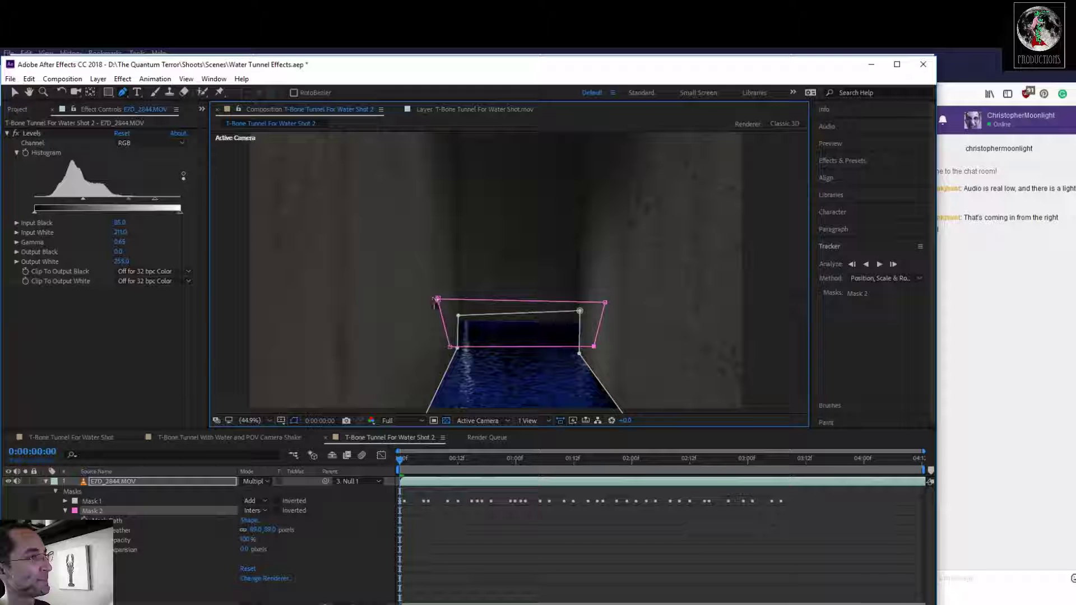
{"action": "left_click_drag", "start_coordinate": [452, 350], "coordinate": [451, 347]}
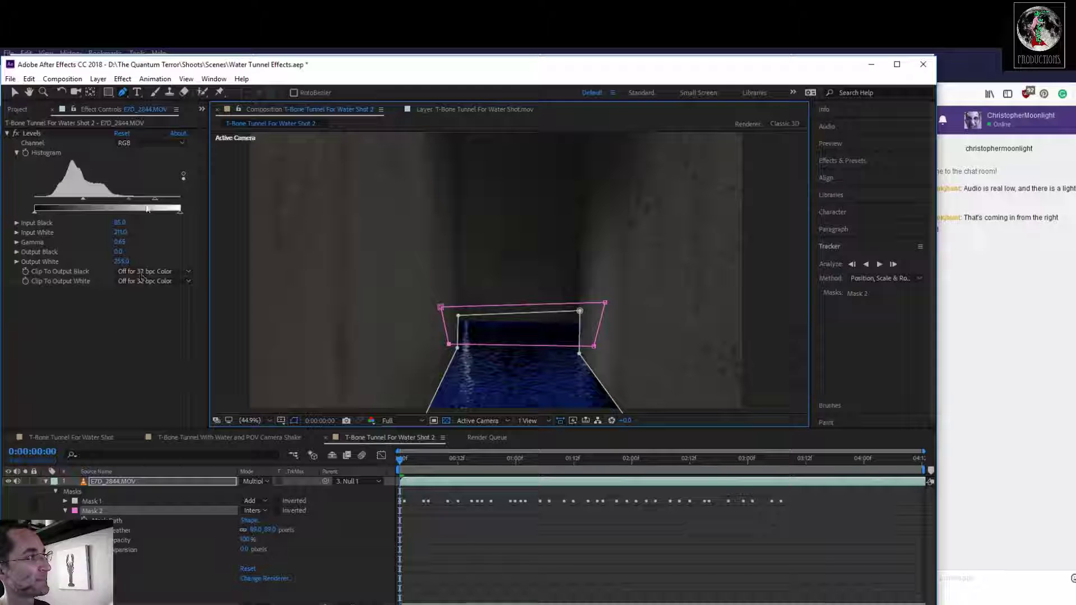
Set the top water layer's Levels to Input White 232 and Gamma 0.24, then collapse and deselect the layer
{"action": "left_click_drag", "start_coordinate": [130, 198], "coordinate": [163, 203]}
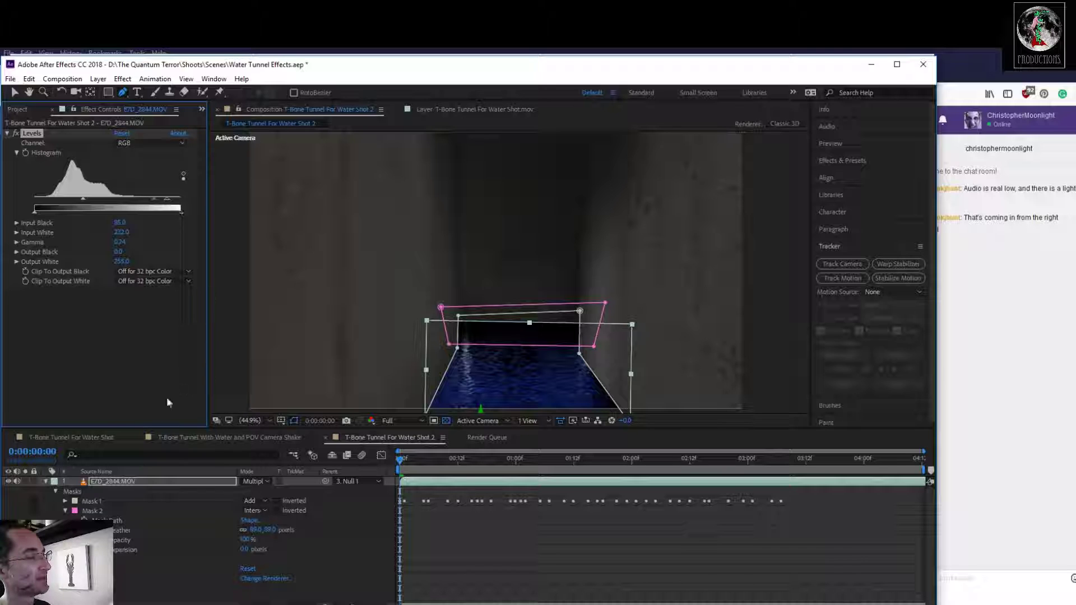
{"action": "left_click", "coordinate": [46, 481]}
{"action": "left_click", "coordinate": [233, 572]}
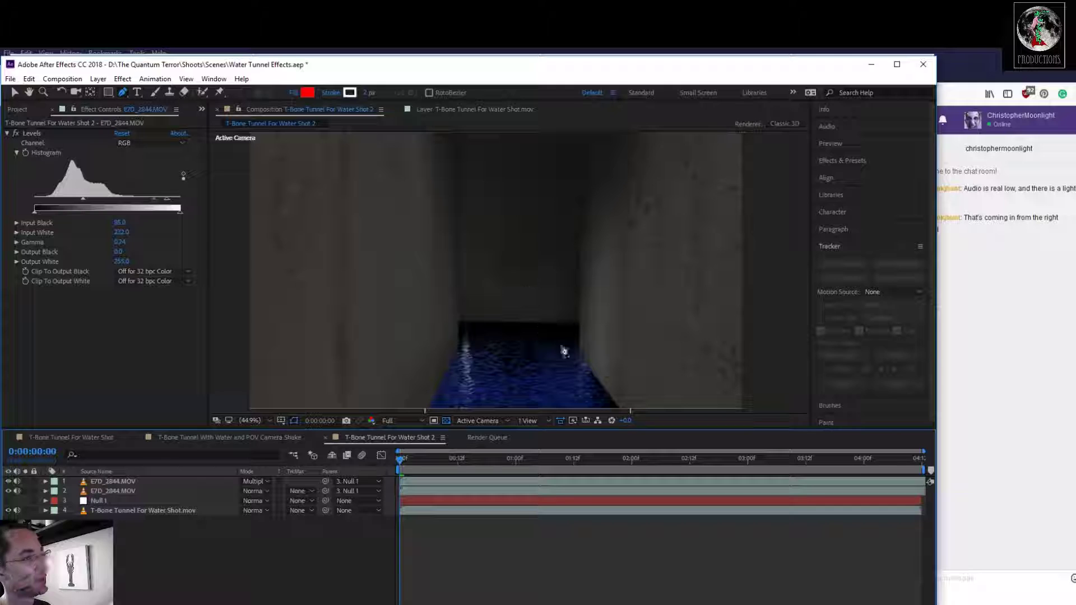
Preview the tunnel composition, check the water around one second in, and return to the first frame
{"action": "key", "text": "space"}
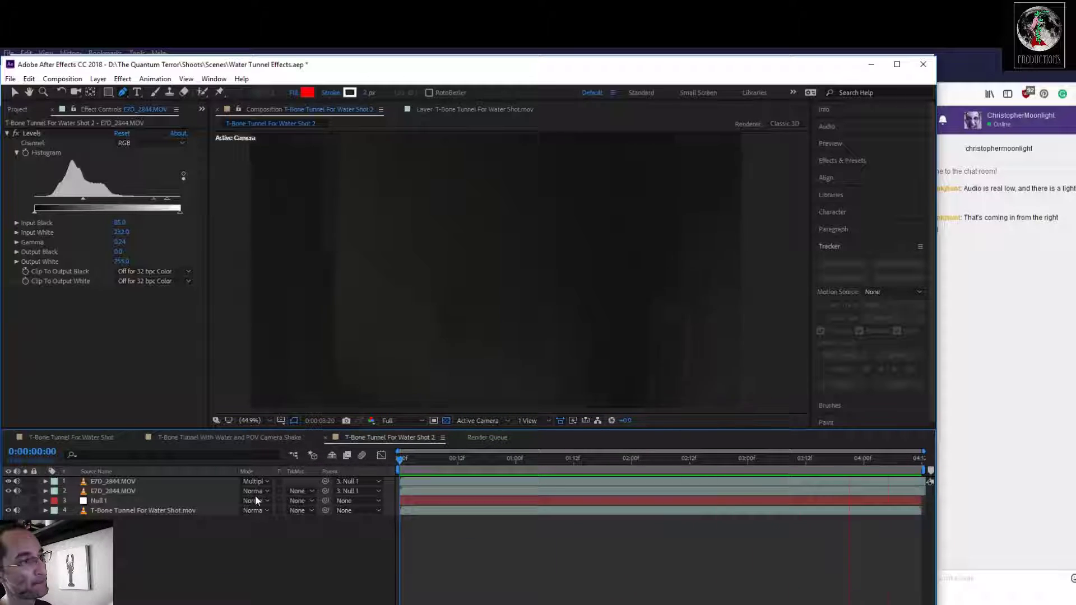
{"action": "left_click", "coordinate": [550, 465]}
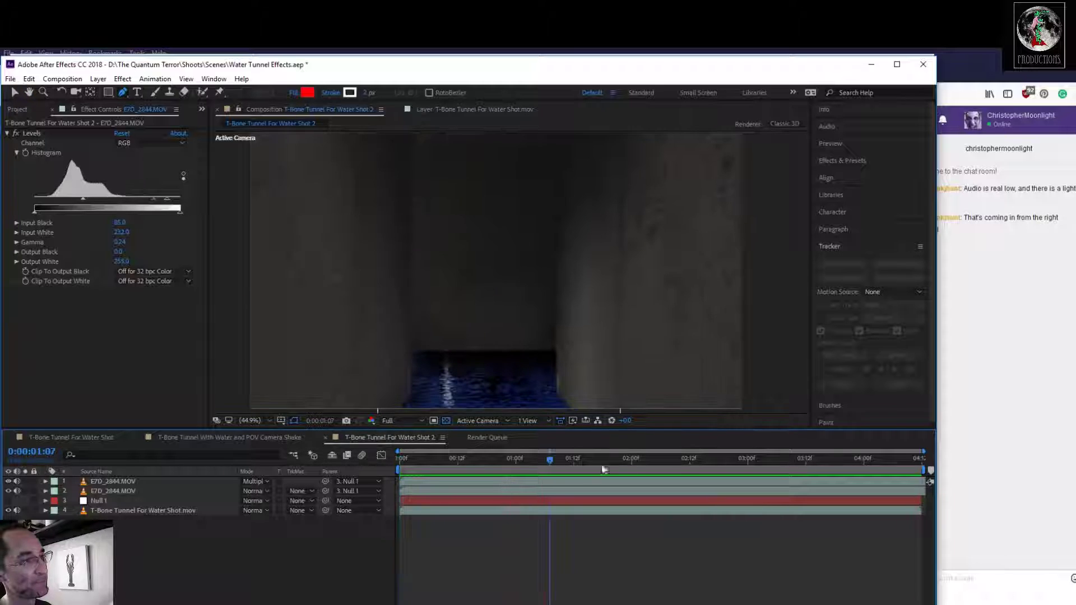
{"action": "mouse_move", "coordinate": [549, 467]}
{"action": "left_mouse_down"}
{"action": "mouse_move", "coordinate": [444, 466]}
{"action": "mouse_move", "coordinate": [534, 466]}
{"action": "left_mouse_up"}
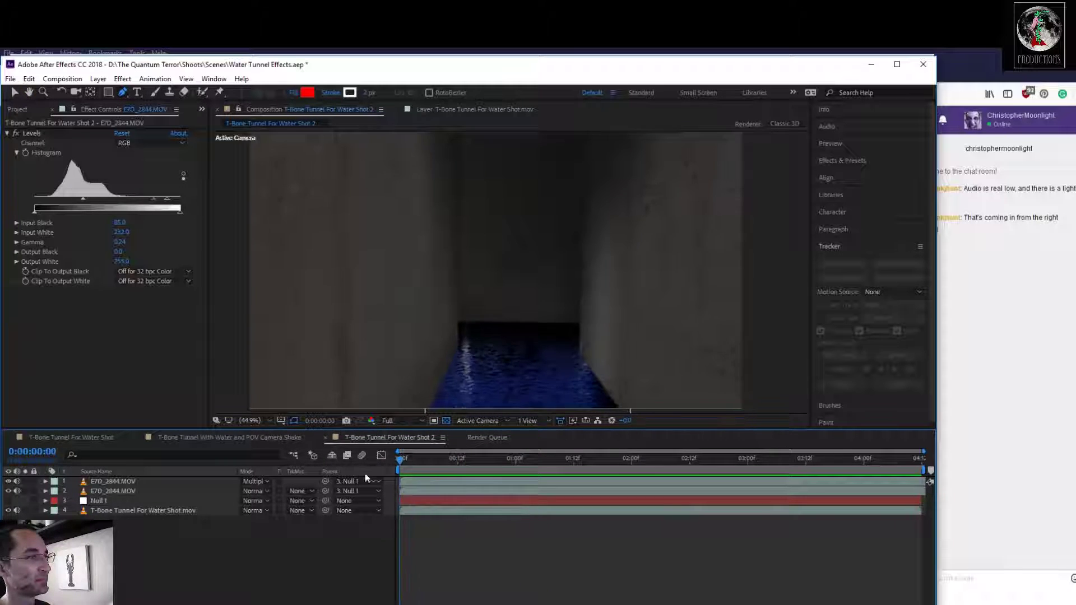
{"action": "key", "text": "Home"}
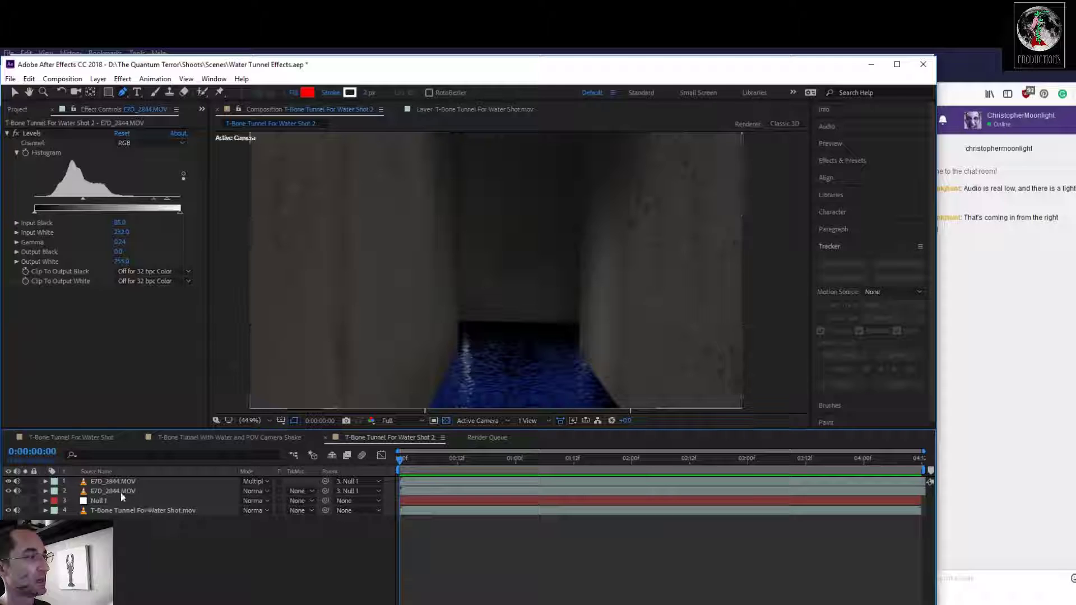
Duplicate the lower E7D_2844.MOV water layer and parent the copy to Null 1
{"action": "left_click", "coordinate": [119, 490]}
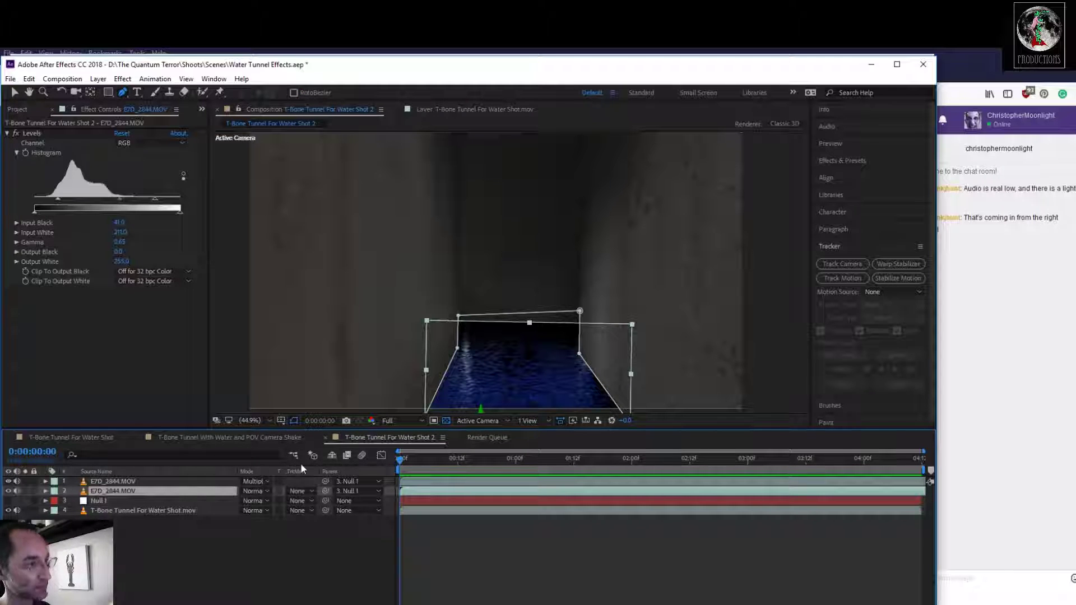
{"action": "key", "text": "ctrl+d"}
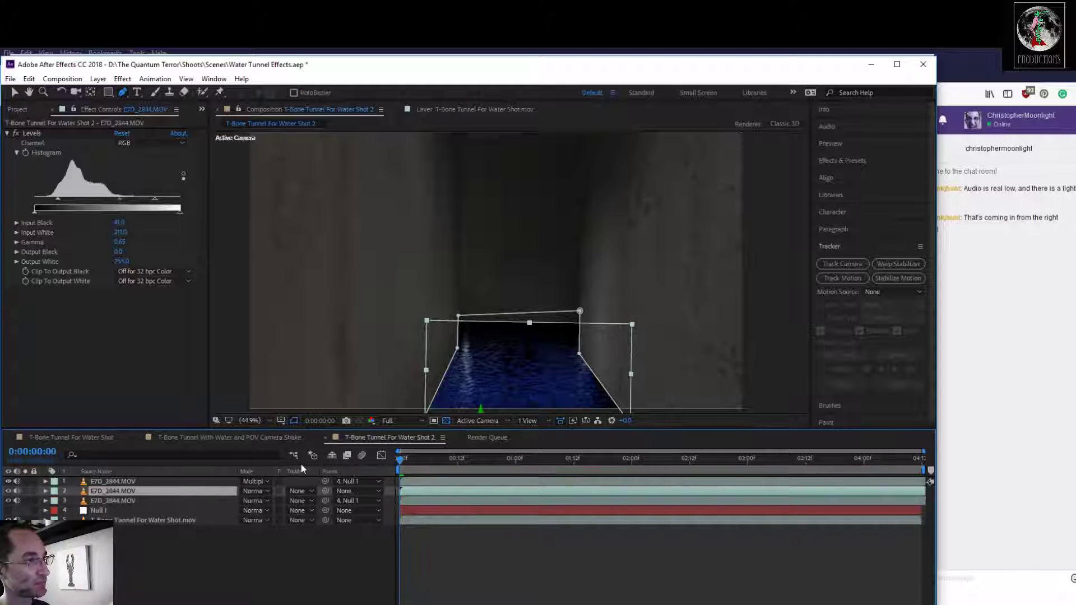
{"action": "left_click", "coordinate": [160, 500]}
{"action": "left_click", "coordinate": [114, 493]}
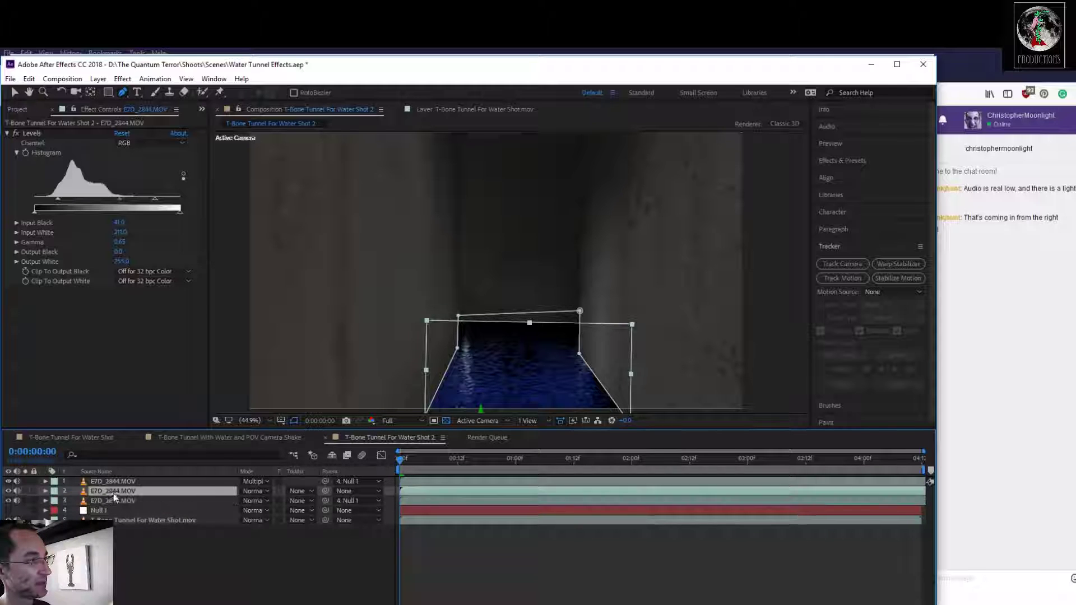
{"action": "left_click", "coordinate": [164, 502]}
{"action": "left_click_drag", "start_coordinate": [325, 491], "coordinate": [163, 510]}
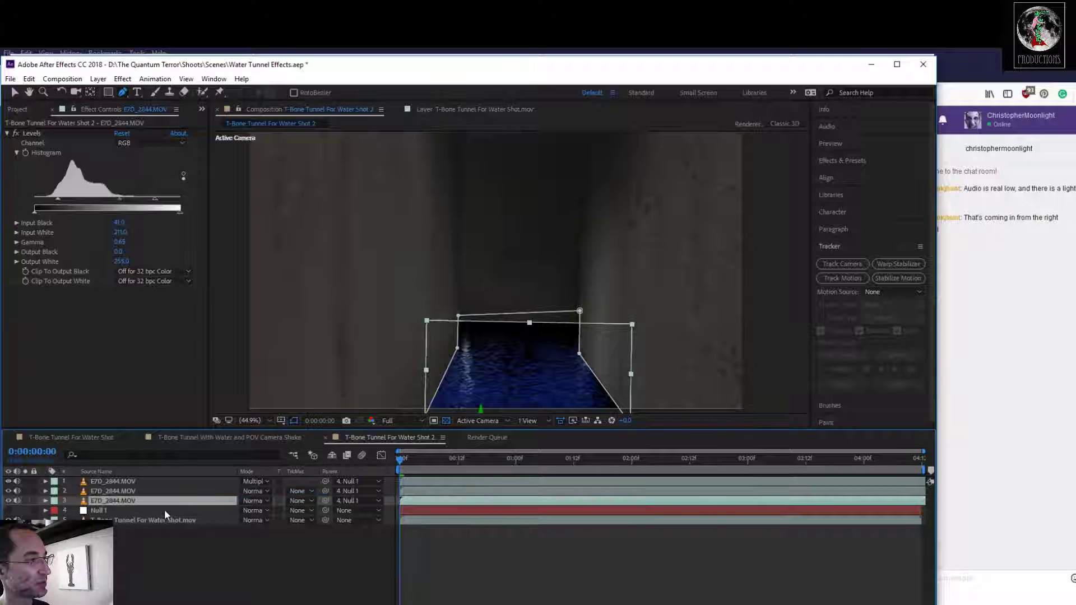
{"action": "left_click", "coordinate": [179, 552]}
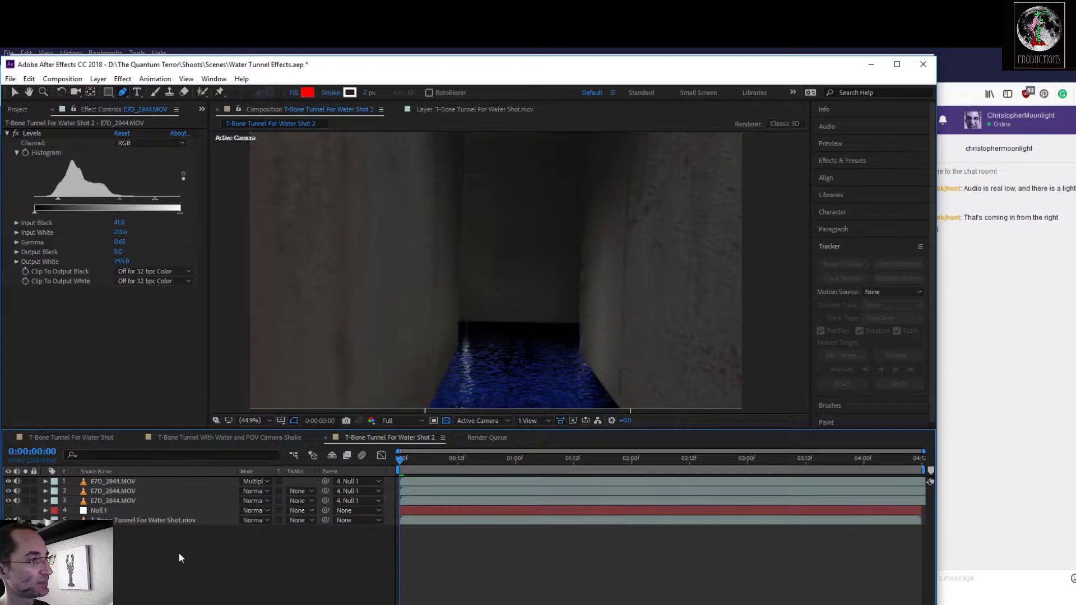
Set the Mask 1 expansion of the third E7D_2844.MOV layer to 26 pixels
{"action": "left_click", "coordinate": [118, 501]}
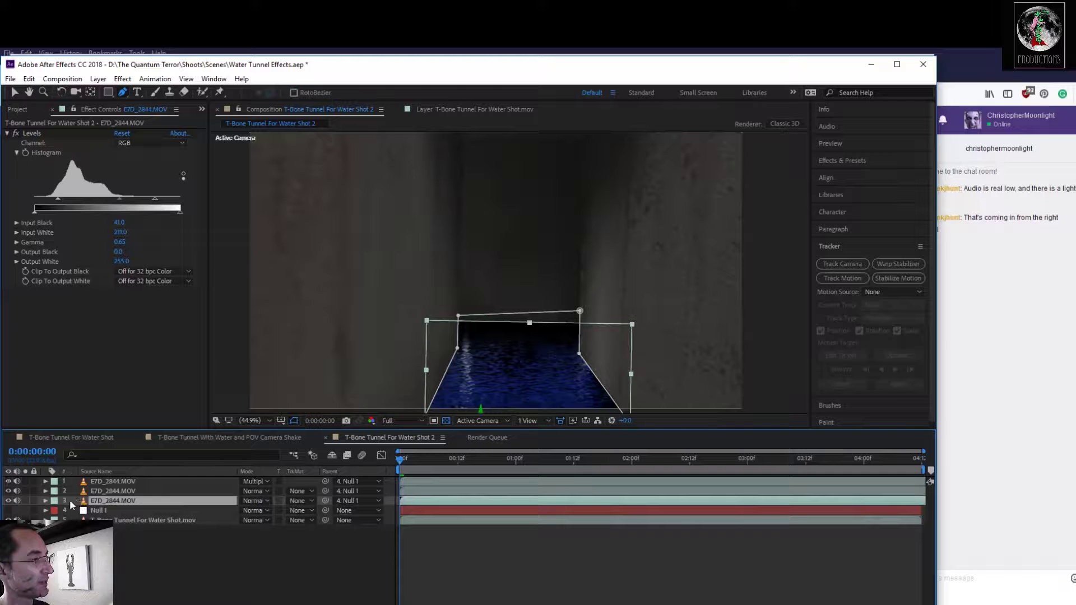
{"action": "left_click", "coordinate": [46, 501]}
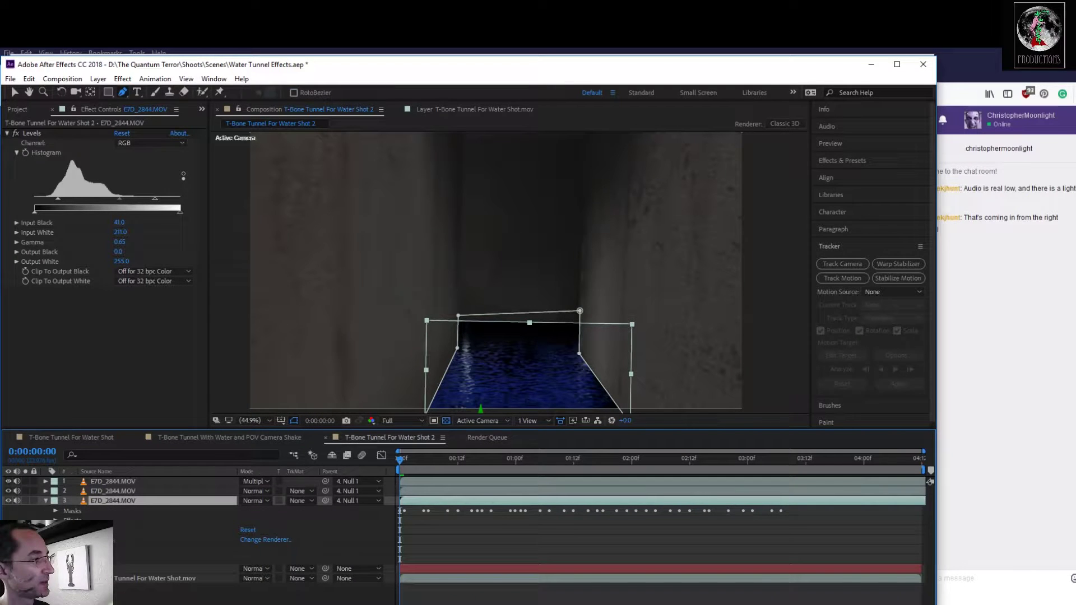
{"action": "left_click", "coordinate": [56, 512]}
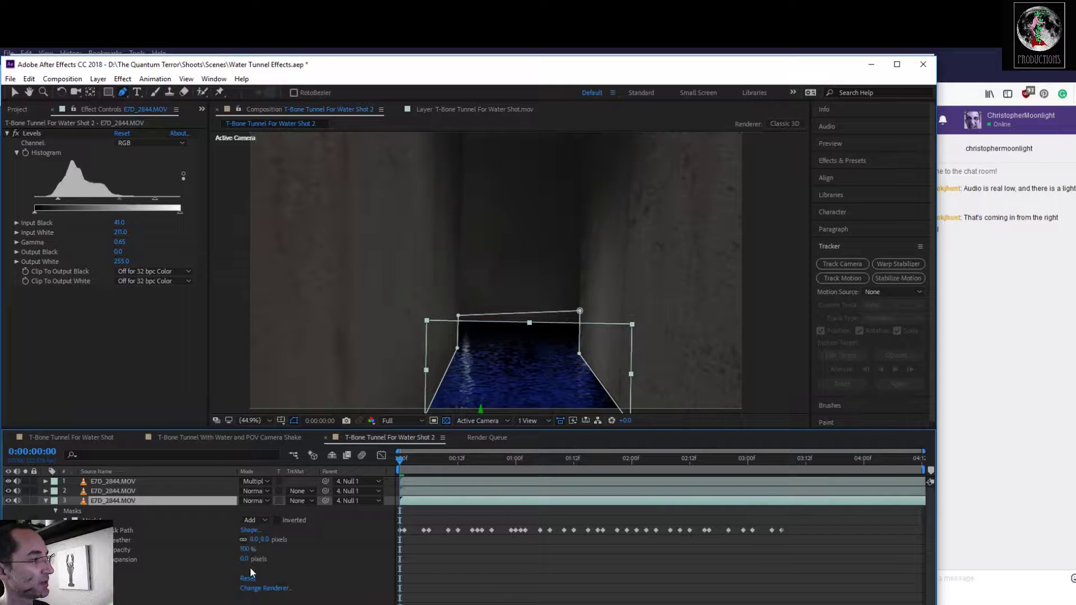
{"action": "left_click_drag", "start_coordinate": [246, 559], "coordinate": [259, 559]}
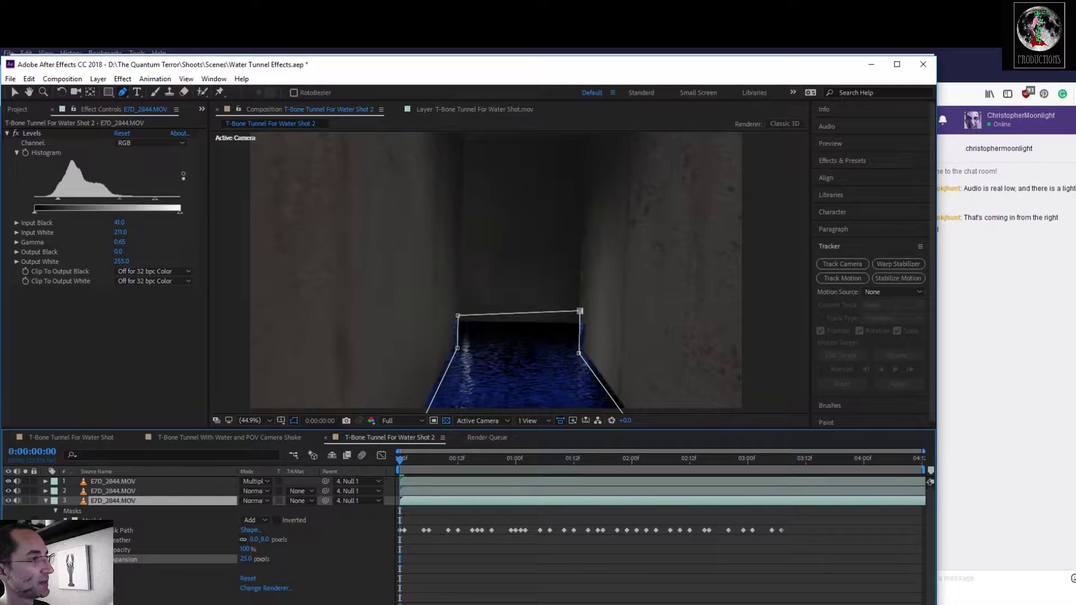
{"action": "left_click_drag", "start_coordinate": [260, 559], "coordinate": [261, 559]}
Change the third water layer's blending mode to Overlay and set its Levels Input Black to 67
{"action": "left_click", "coordinate": [267, 501]}
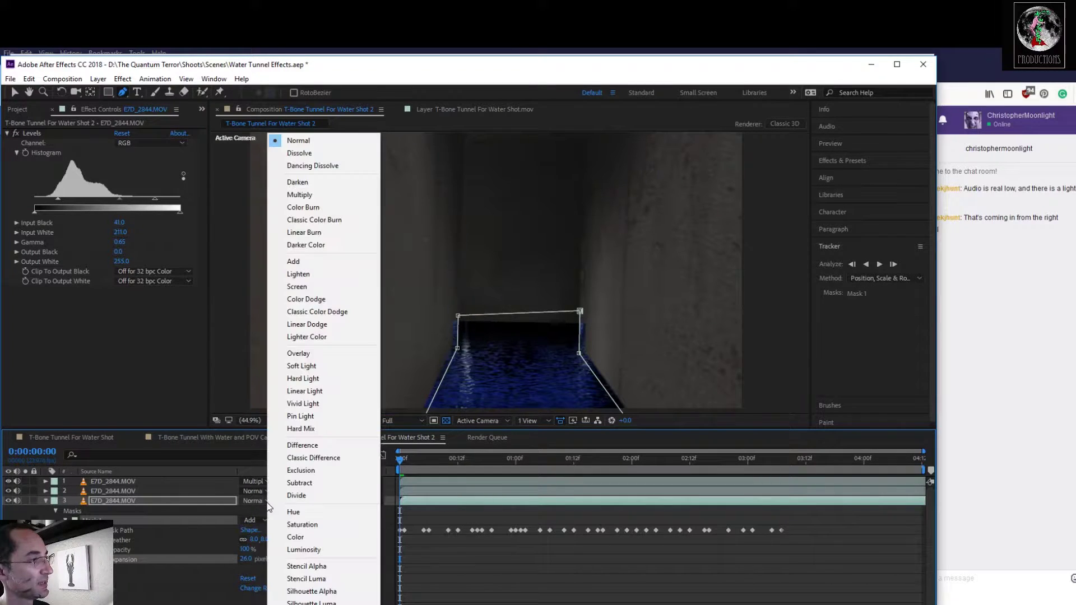
{"action": "left_click", "coordinate": [304, 356]}
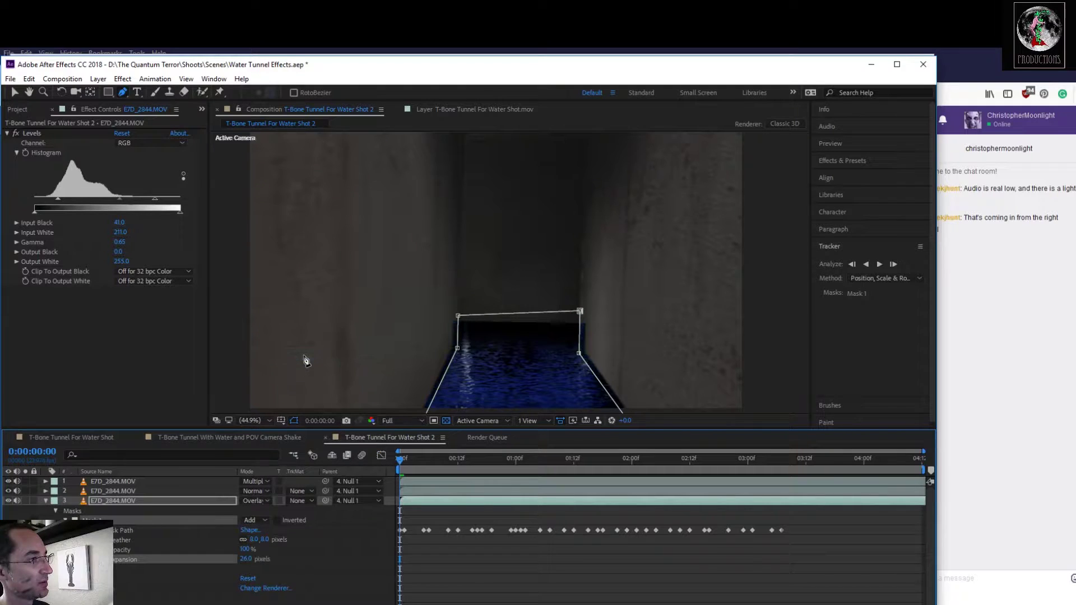
{"action": "left_click_drag", "start_coordinate": [57, 200], "coordinate": [73, 199]}
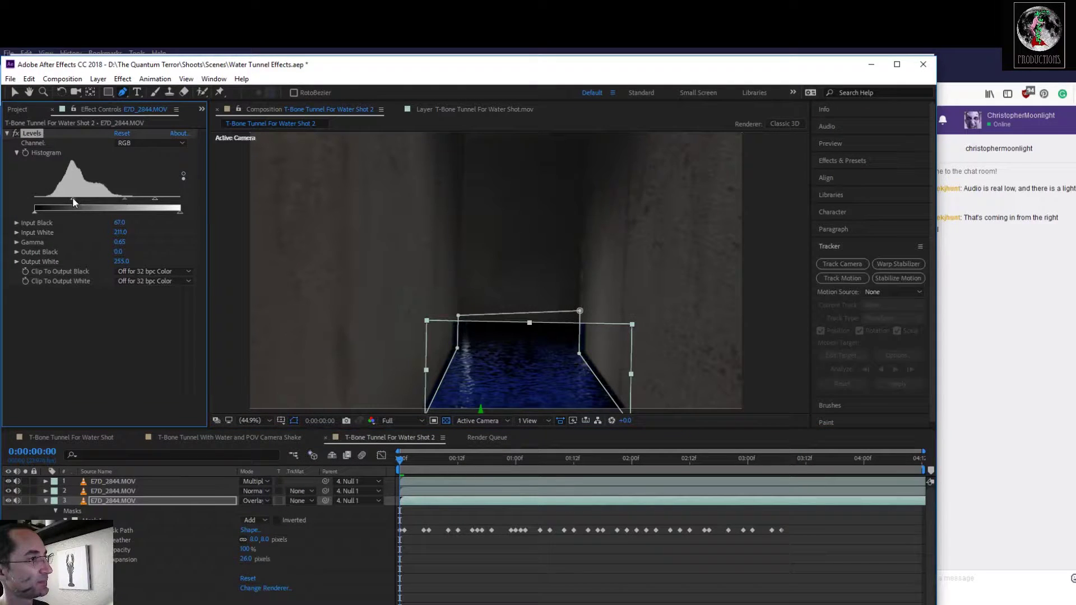
Set Mask 1 on the third water layer to a 64-pixel feather and 53% opacity
{"action": "left_click_drag", "start_coordinate": [263, 543], "coordinate": [292, 539]}
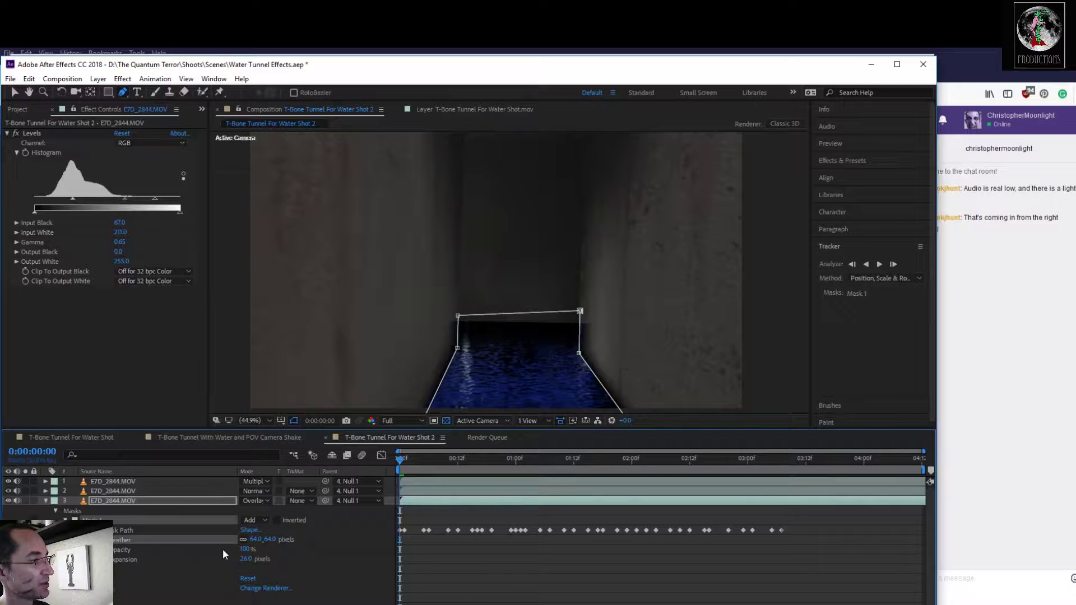
{"action": "left_click_drag", "start_coordinate": [243, 549], "coordinate": [235, 548]}
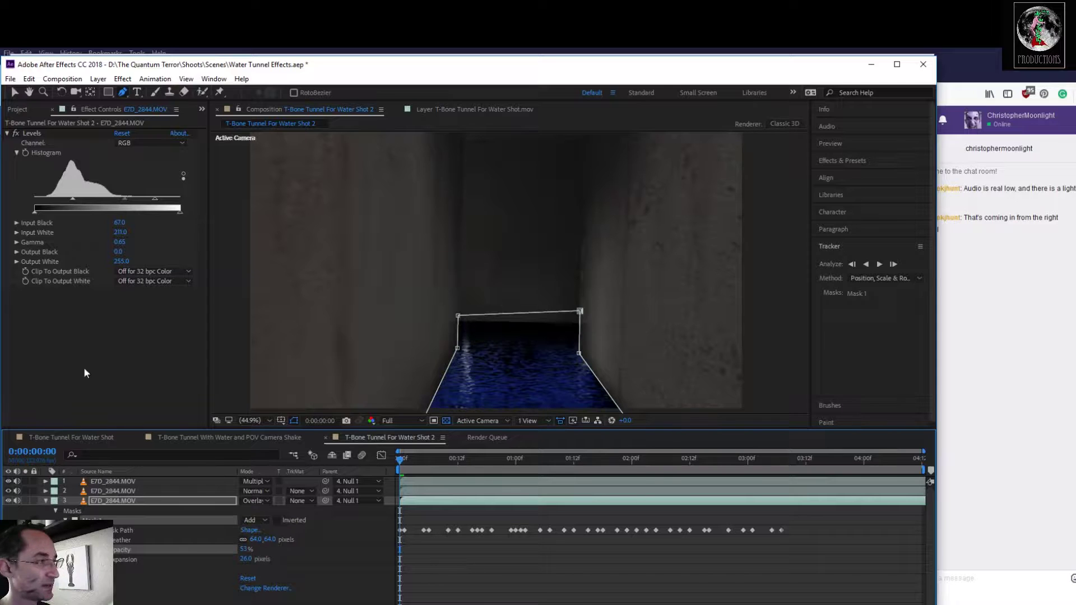
Pull the far corner points of the third water layer's Mask 1 inward from the tunnel walls at 0:00:00:00 and scrub through to 0:00:01:07
{"action": "left_click", "coordinate": [15, 93]}
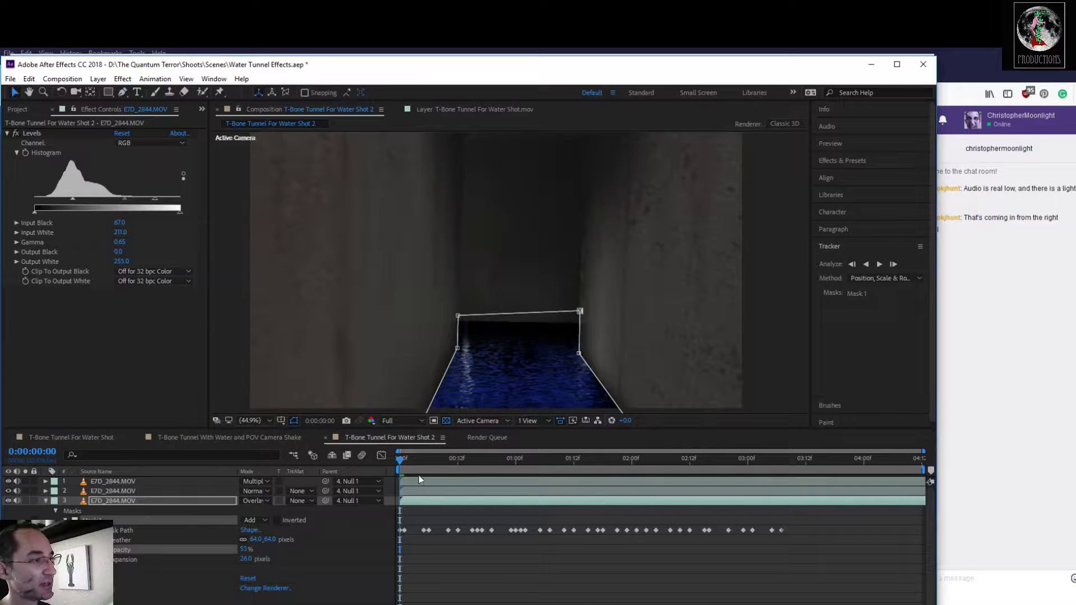
{"action": "left_click_drag", "start_coordinate": [460, 348], "coordinate": [467, 314]}
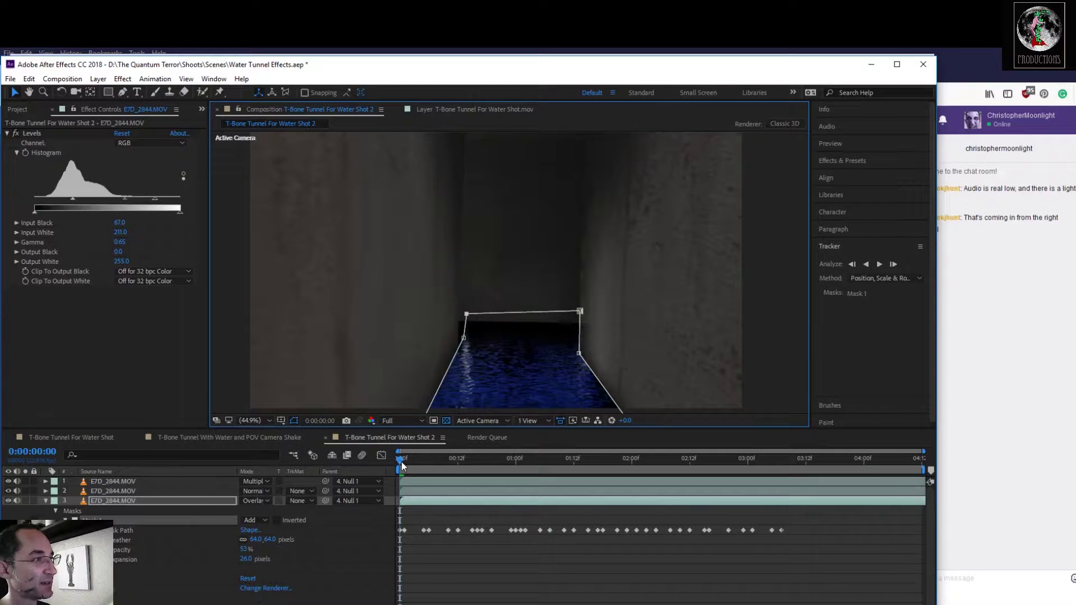
{"action": "left_click_drag", "start_coordinate": [579, 354], "coordinate": [571, 303]}
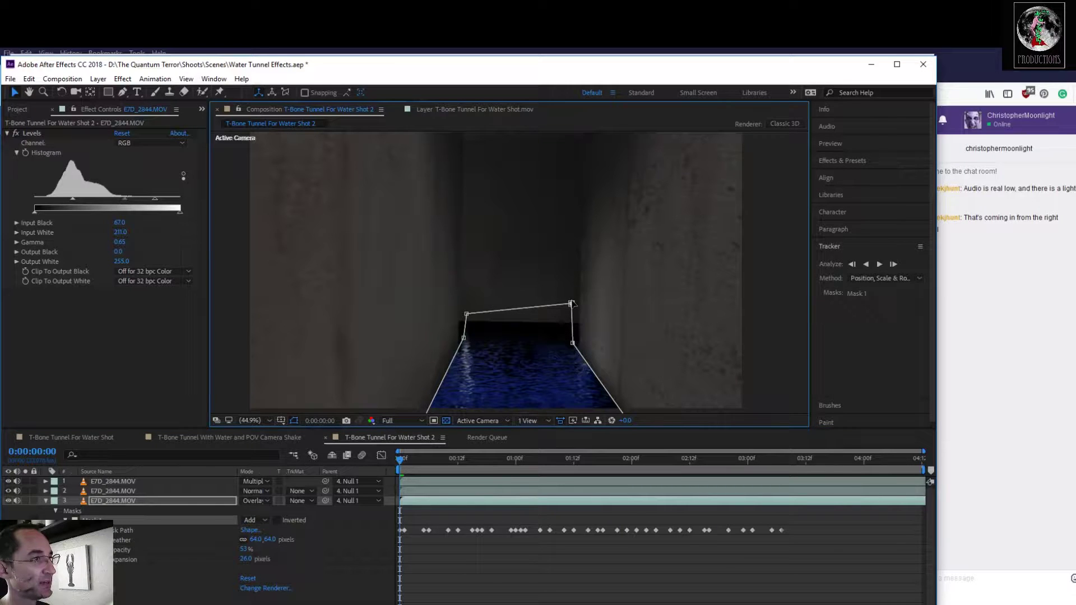
{"action": "left_click", "coordinate": [45, 501]}
{"action": "left_click", "coordinate": [187, 583]}
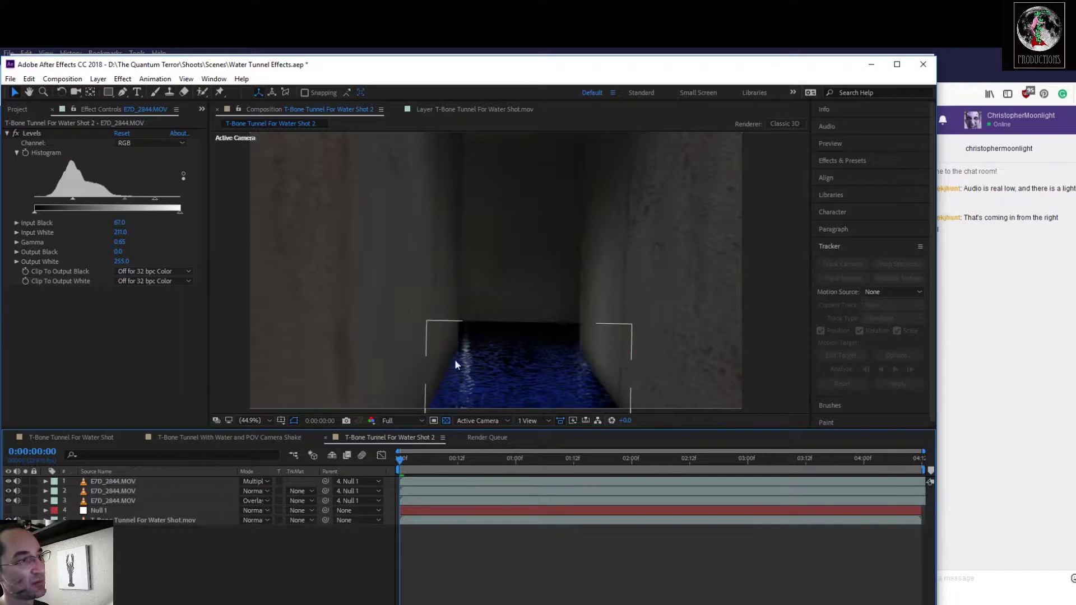
{"action": "left_click_drag", "start_coordinate": [402, 459], "coordinate": [549, 473]}
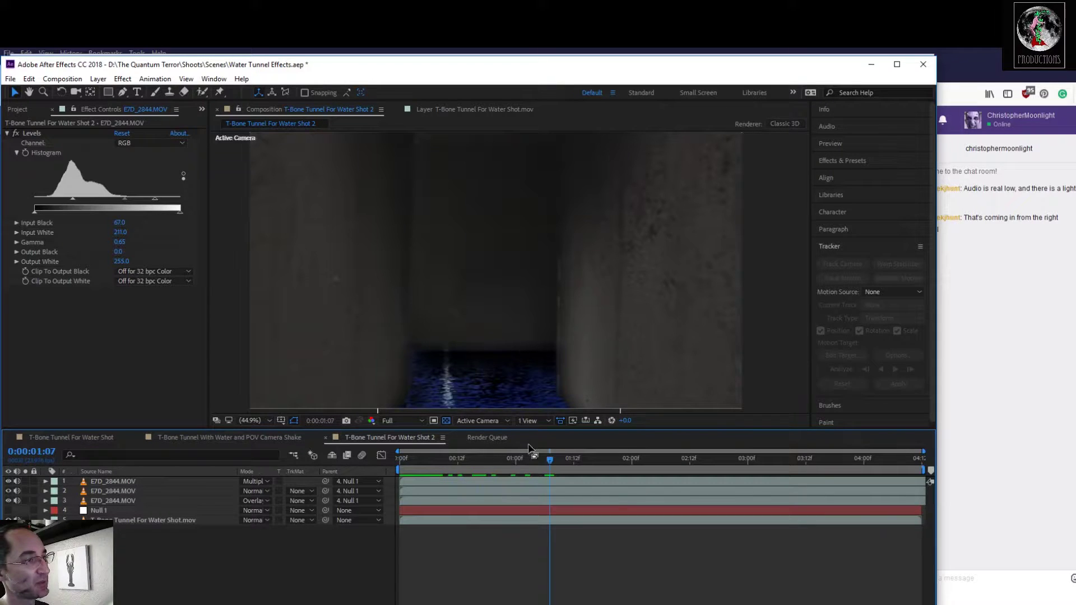
{"action": "left_click_drag", "start_coordinate": [553, 461], "coordinate": [396, 487]}
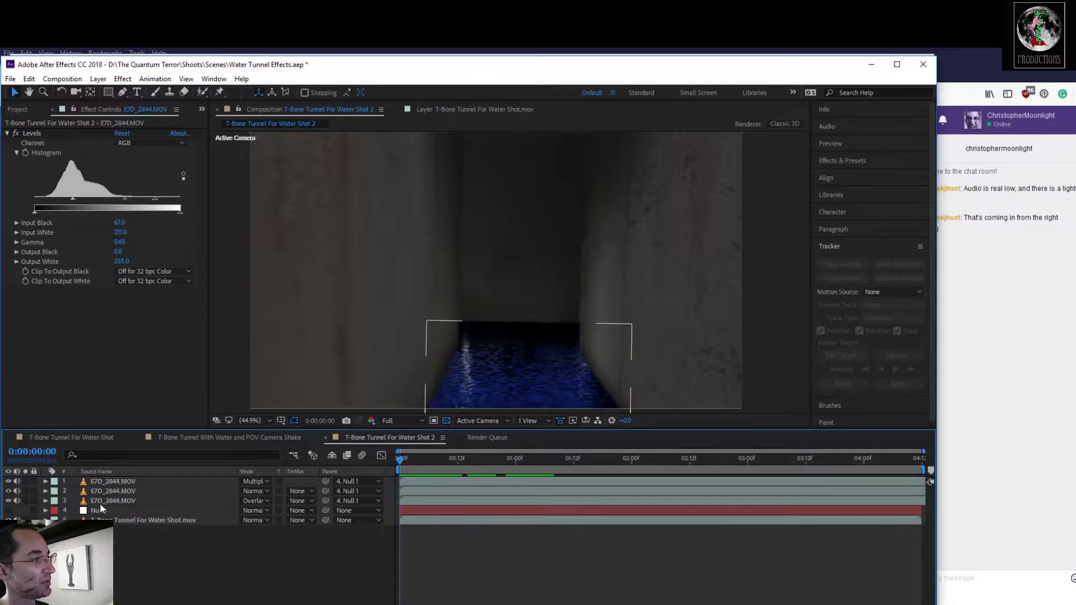
Lower the two uppermost points of the third water layer's Mask 1 to the water's far edge at 0:00:00:00
{"action": "left_click", "coordinate": [64, 502]}
{"action": "left_click", "coordinate": [46, 501]}
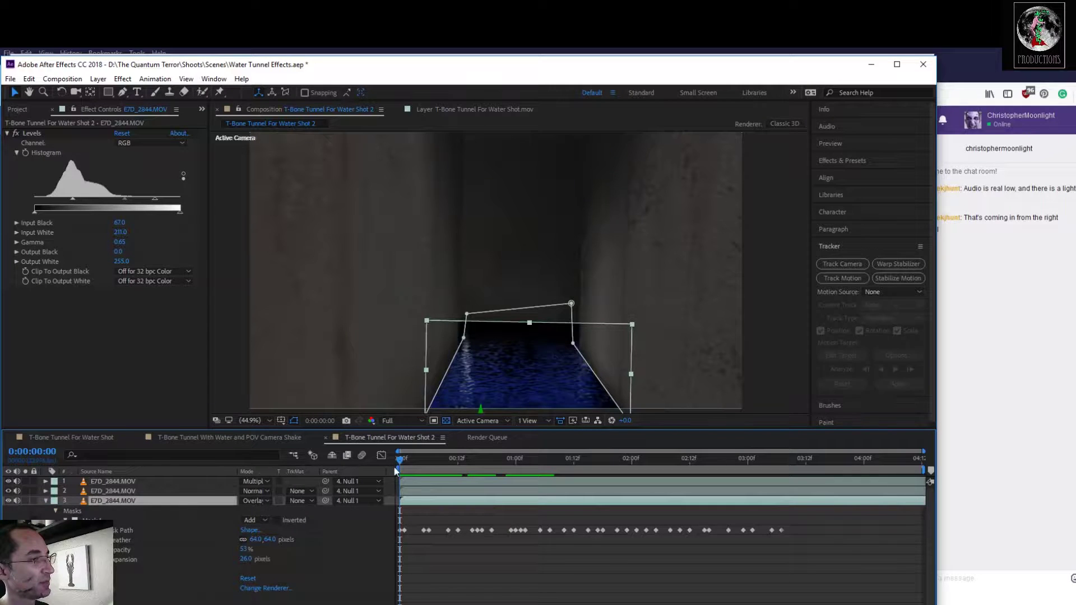
{"action": "left_click", "coordinate": [426, 321]}
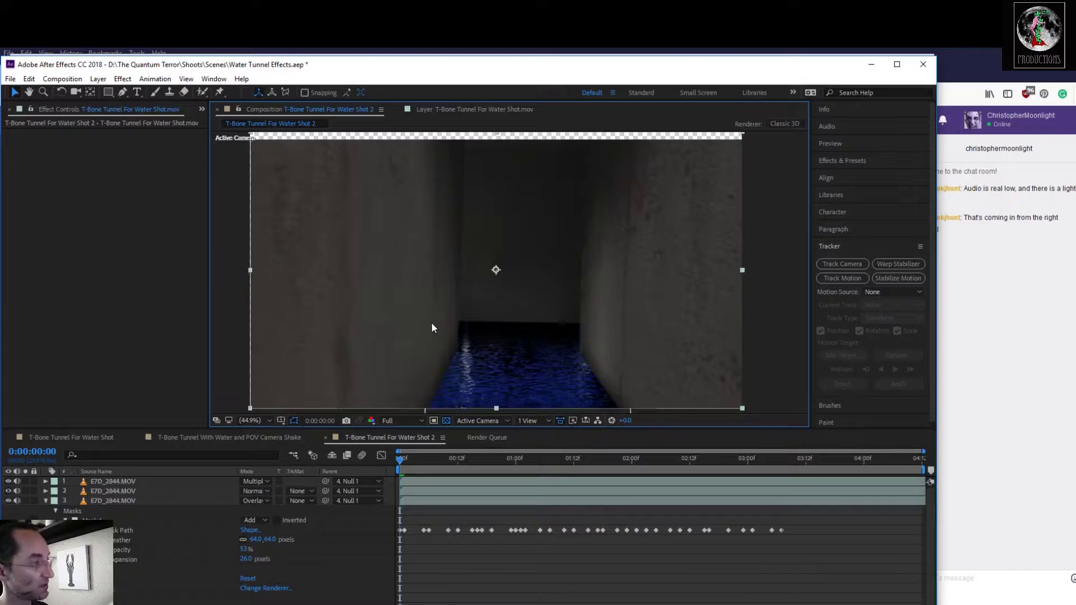
{"action": "left_click", "coordinate": [166, 500]}
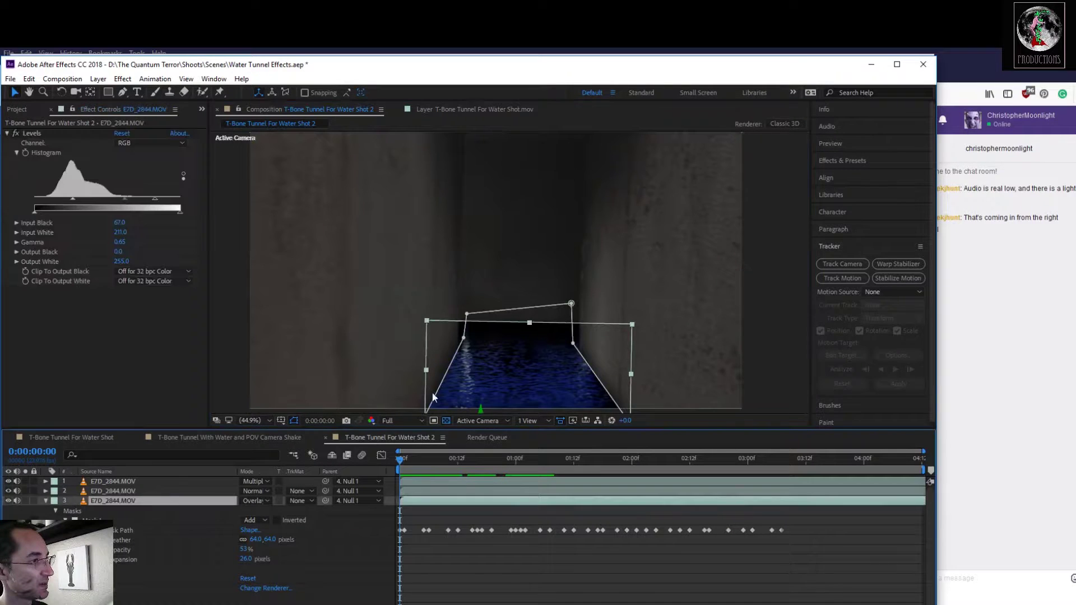
{"action": "left_click_drag", "start_coordinate": [467, 315], "coordinate": [466, 326]}
{"action": "left_click_drag", "start_coordinate": [573, 309], "coordinate": [573, 332]}
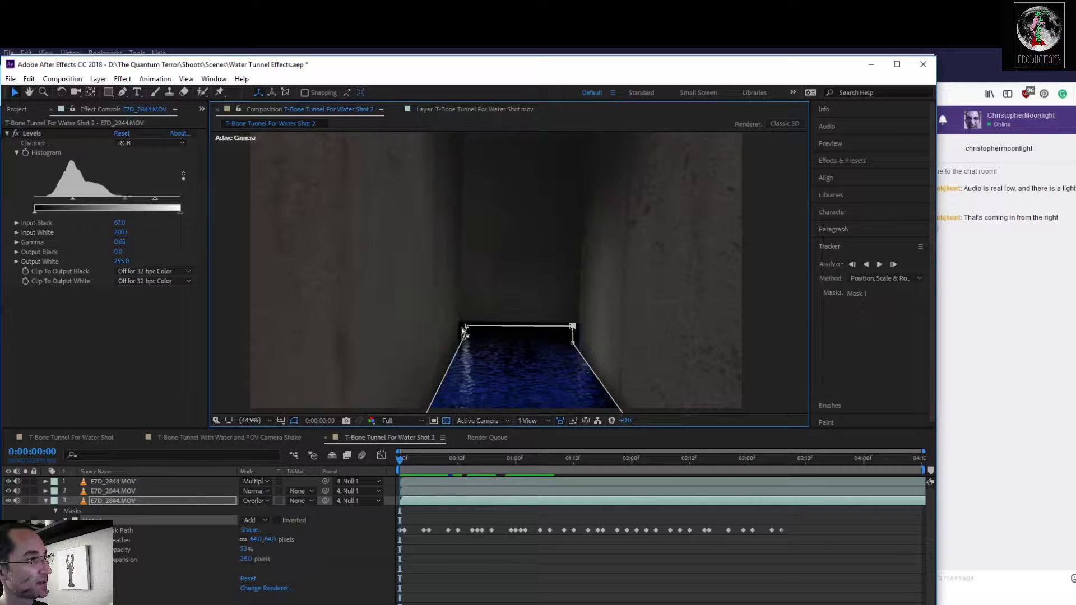
Pull the far corner points of Mask 1 inward from the tunnel walls at the 0:00:00:01 and 0:00:00:05 keyframes
{"action": "left_click", "coordinate": [403, 459]}
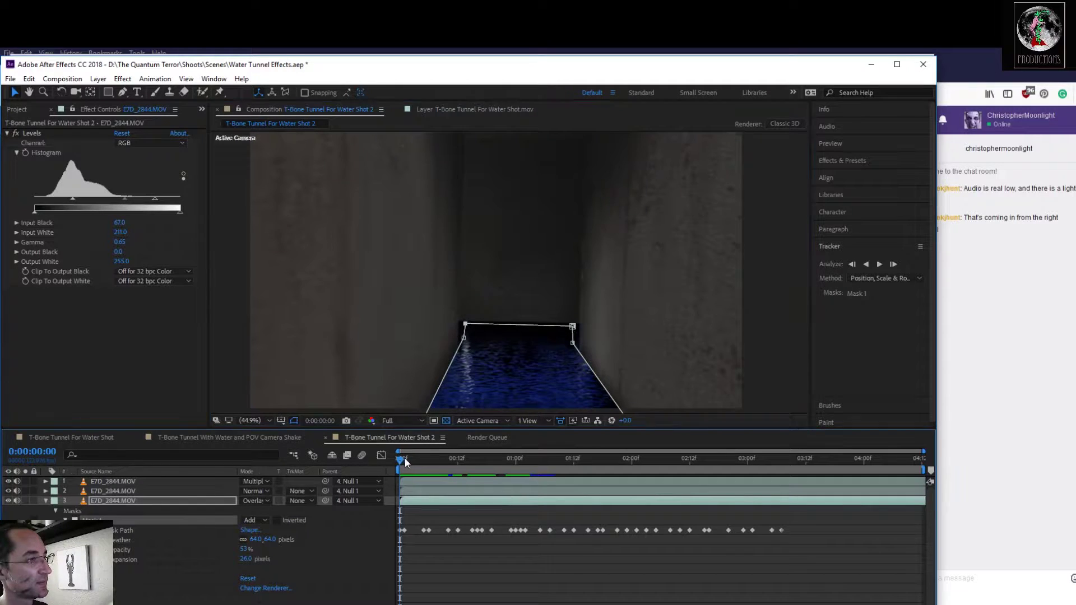
{"action": "left_click_drag", "start_coordinate": [460, 347], "coordinate": [467, 326]}
{"action": "left_click_drag", "start_coordinate": [580, 321], "coordinate": [570, 343]}
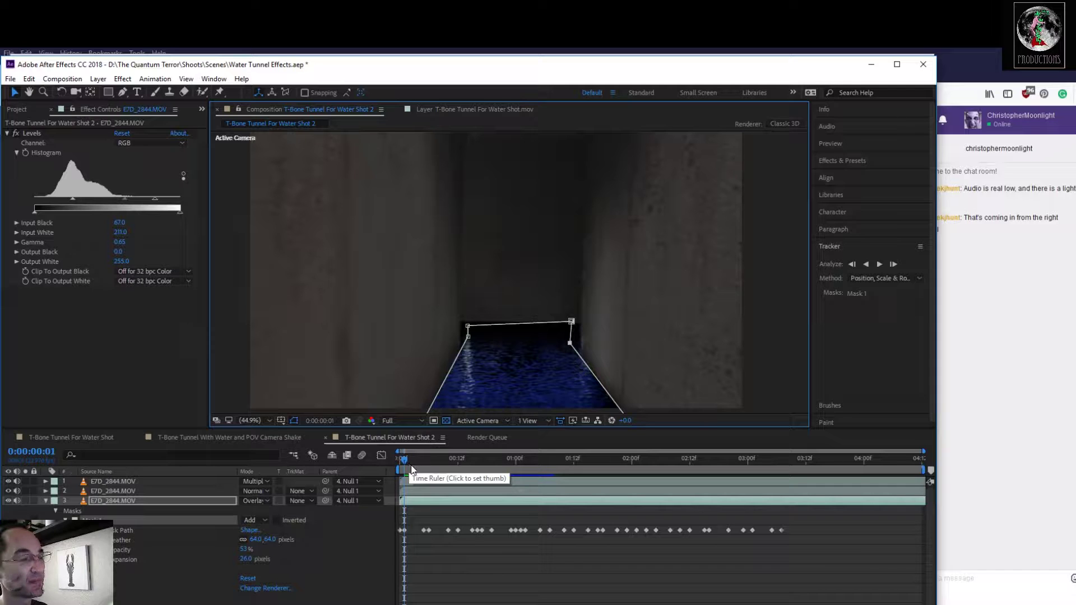
{"action": "left_click_drag", "start_coordinate": [414, 458], "coordinate": [424, 458]}
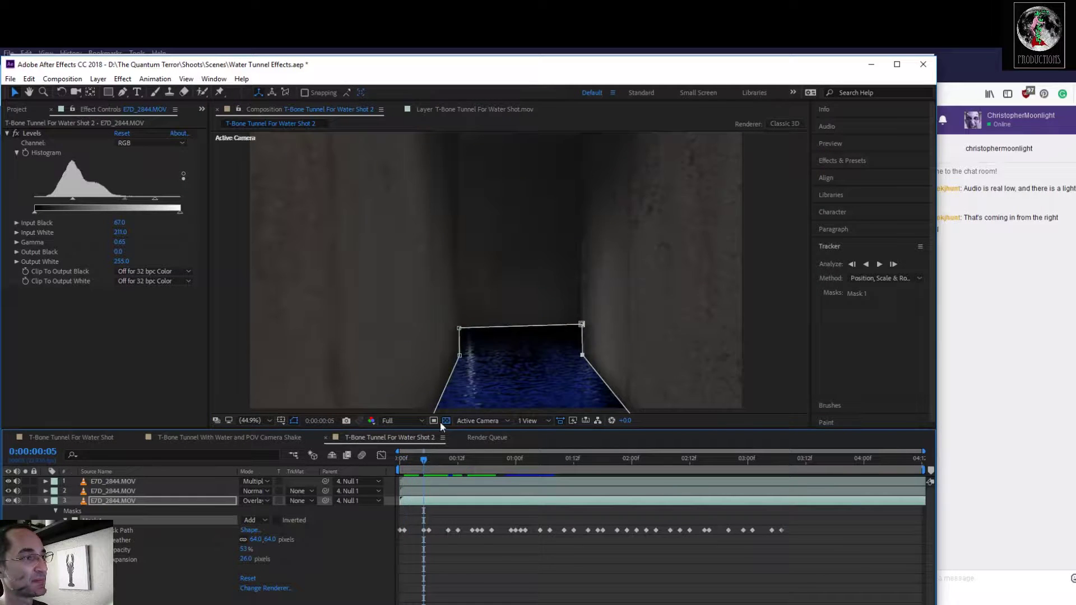
{"action": "left_click_drag", "start_coordinate": [460, 329], "coordinate": [469, 349]}
{"action": "left_click", "coordinate": [461, 355]}
{"action": "left_click_drag", "start_coordinate": [583, 355], "coordinate": [572, 319]}
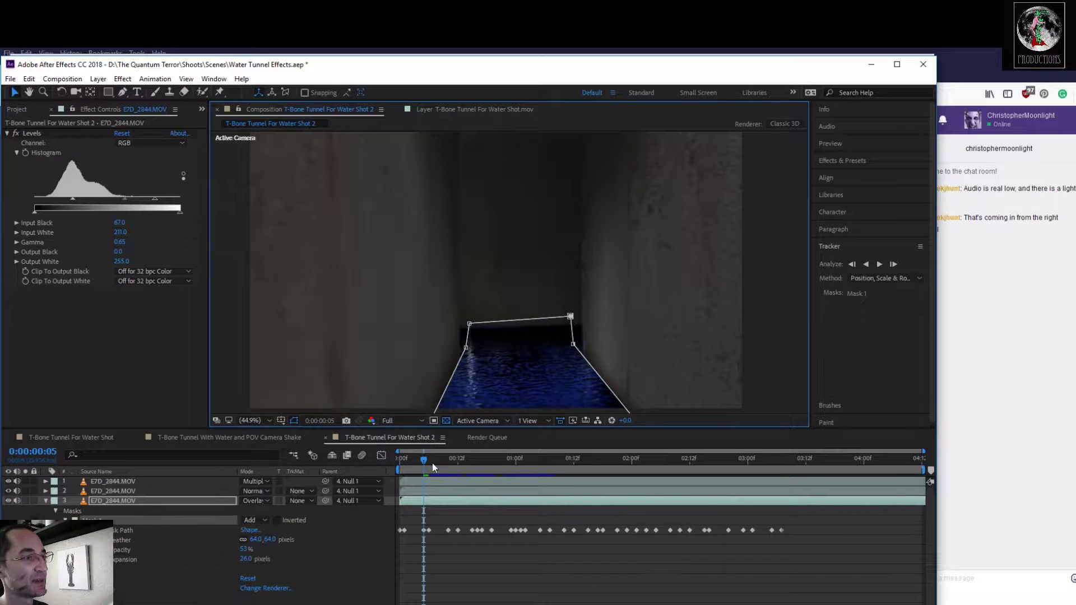
Reshape Mask 1 at 0:00:00:06 and 0:00:00:10 by moving its far corner points in from the walls
{"action": "left_click_drag", "start_coordinate": [419, 463], "coordinate": [431, 462]}
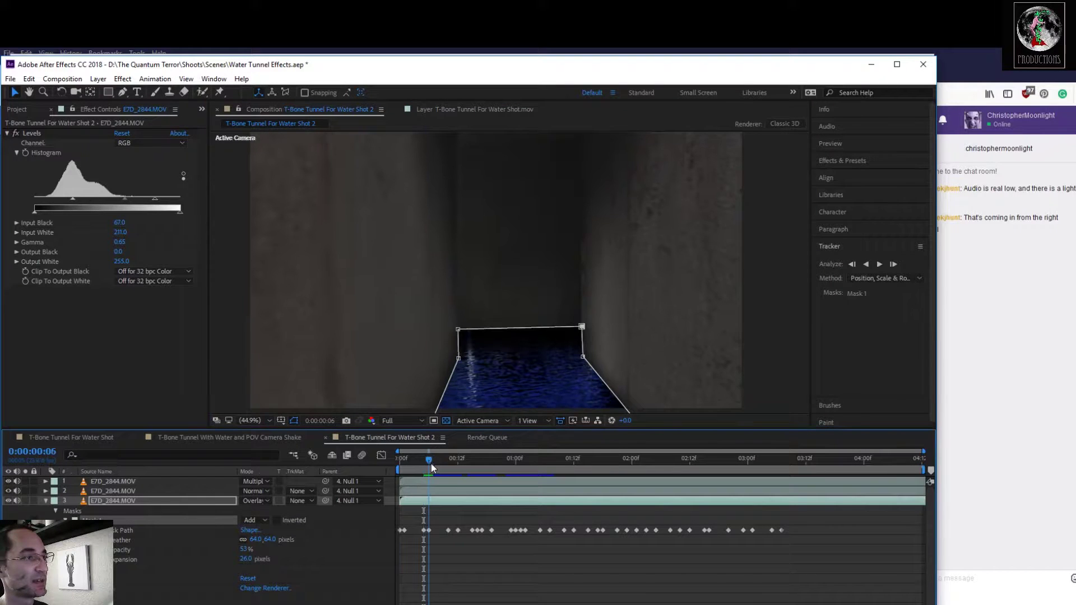
{"action": "left_click_drag", "start_coordinate": [459, 359], "coordinate": [472, 329]}
{"action": "left_click_drag", "start_coordinate": [582, 327], "coordinate": [562, 319]}
{"action": "left_click_drag", "start_coordinate": [583, 356], "coordinate": [572, 344]}
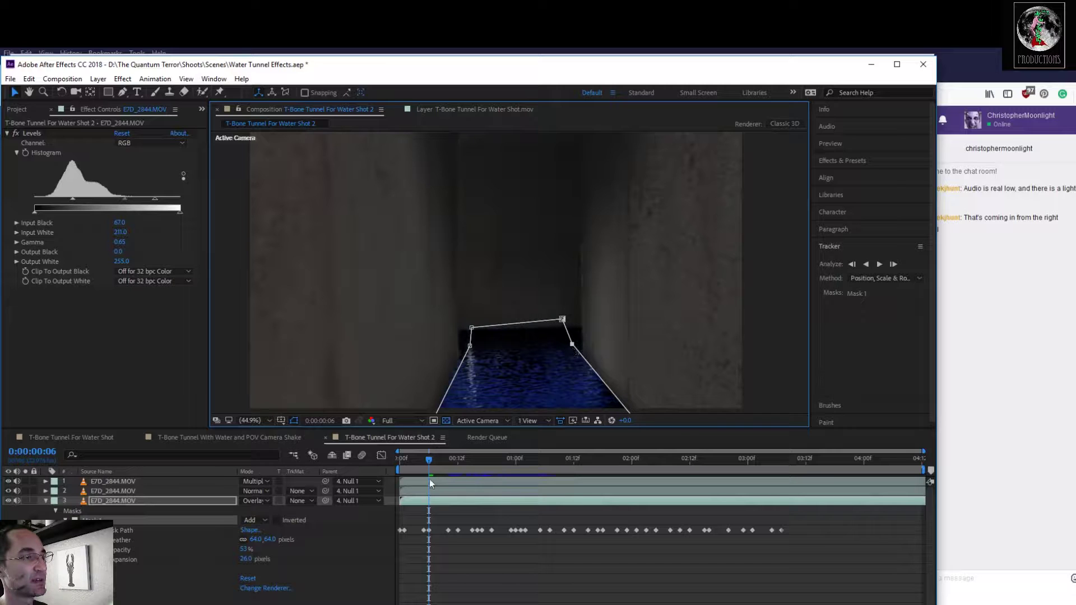
{"action": "left_click_drag", "start_coordinate": [426, 461], "coordinate": [448, 461]}
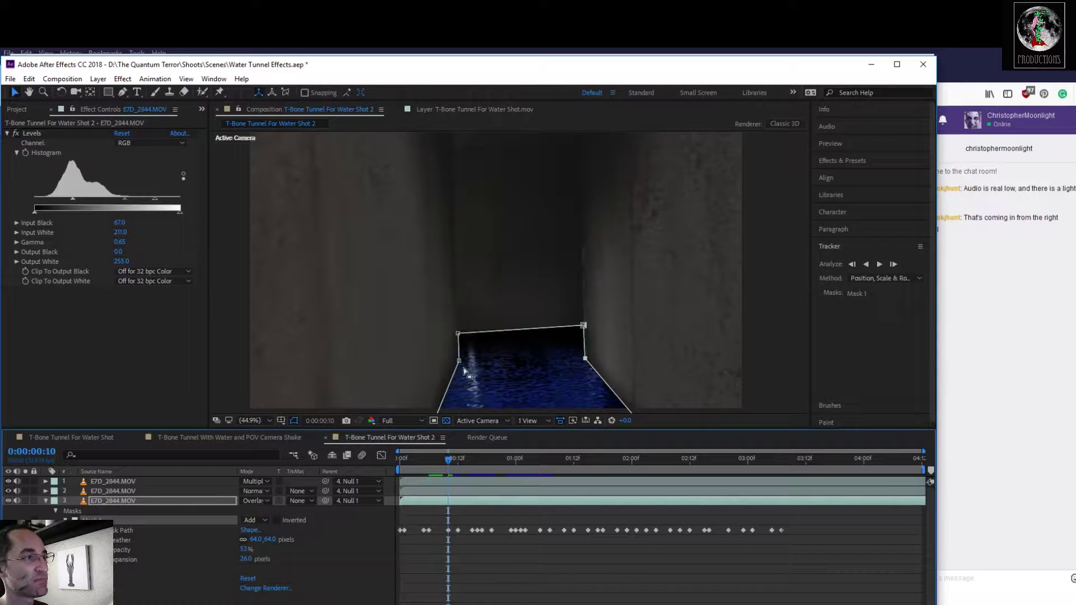
{"action": "left_click_drag", "start_coordinate": [462, 365], "coordinate": [471, 331]}
{"action": "left_click_drag", "start_coordinate": [584, 325], "coordinate": [569, 343]}
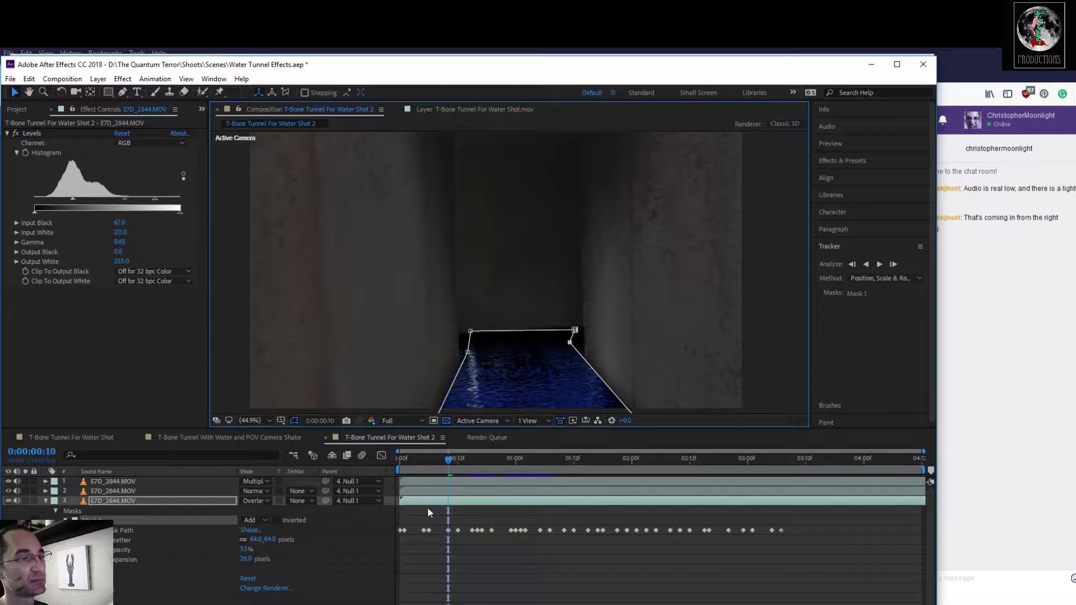
Narrow the far end of Mask 1 at 0:00:00:12 and at the following mask path keyframe
{"action": "left_click_drag", "start_coordinate": [448, 459], "coordinate": [458, 459]}
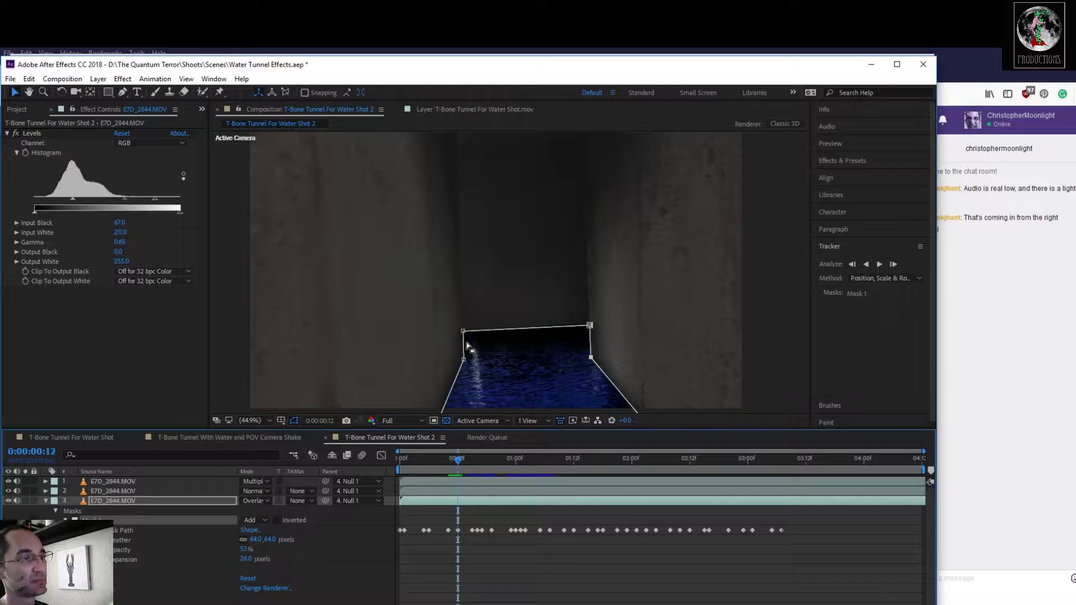
{"action": "left_click_drag", "start_coordinate": [464, 360], "coordinate": [479, 326]}
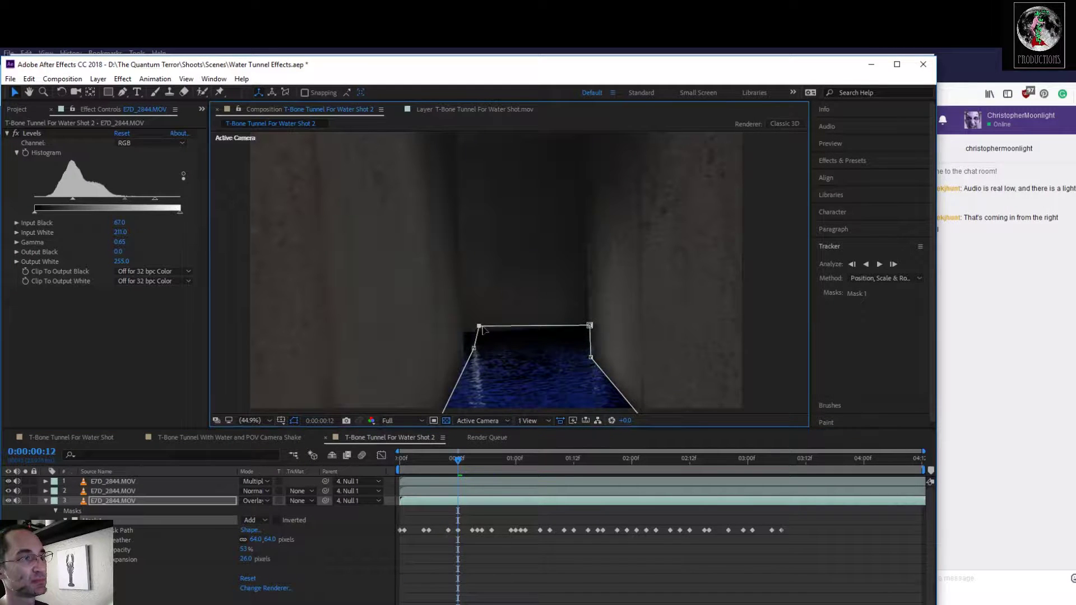
{"action": "left_click_drag", "start_coordinate": [590, 326], "coordinate": [579, 319]}
{"action": "left_click_drag", "start_coordinate": [590, 359], "coordinate": [579, 339]}
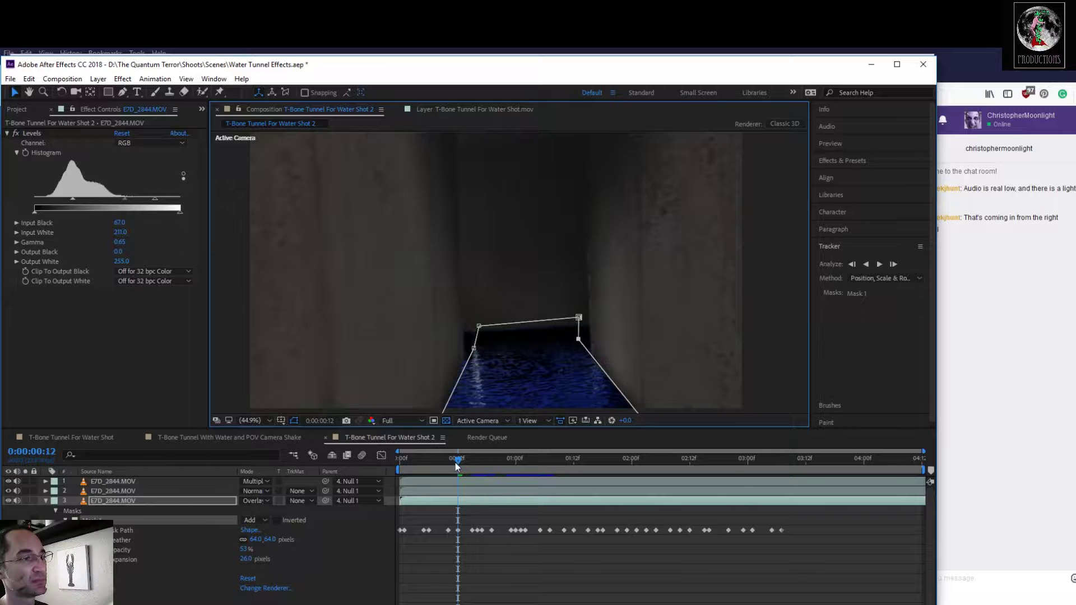
{"action": "left_click_drag", "start_coordinate": [457, 461], "coordinate": [472, 461]}
{"action": "left_click_drag", "start_coordinate": [464, 334], "coordinate": [495, 333]}
{"action": "left_click_drag", "start_coordinate": [593, 330], "coordinate": [578, 327]}
{"action": "left_click_drag", "start_coordinate": [594, 364], "coordinate": [580, 347]}
Move the far corner points of Mask 1 inward from the tunnel walls at 0:00:00:16 and 0:00:00:17
{"action": "left_click_drag", "start_coordinate": [472, 459], "coordinate": [477, 459]}
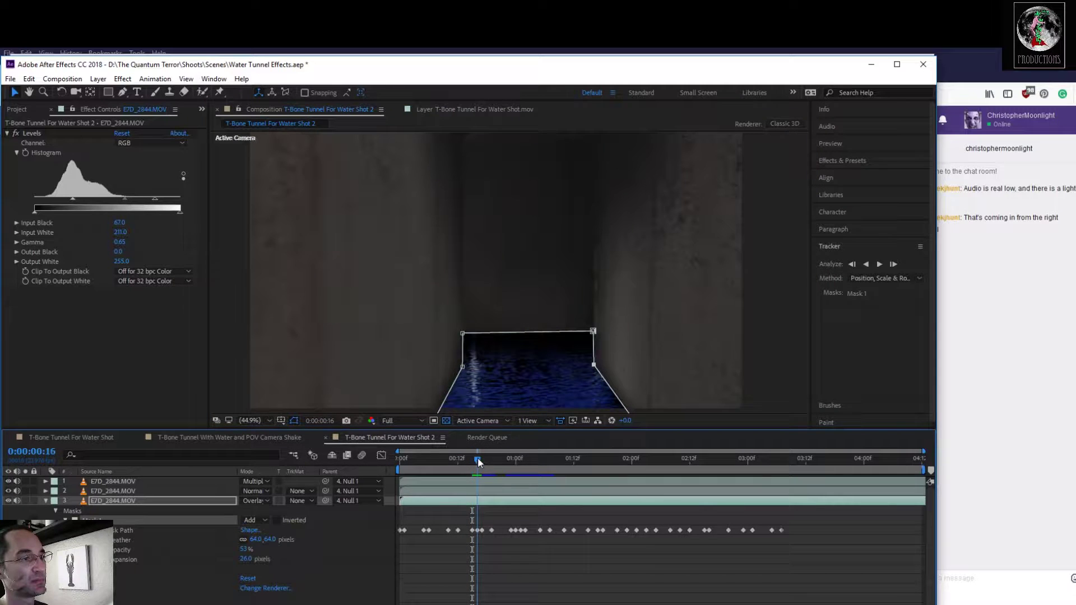
{"action": "left_click_drag", "start_coordinate": [462, 367], "coordinate": [480, 334]}
{"action": "left_click_drag", "start_coordinate": [593, 332], "coordinate": [583, 321]}
{"action": "left_click_drag", "start_coordinate": [593, 365], "coordinate": [586, 355]}
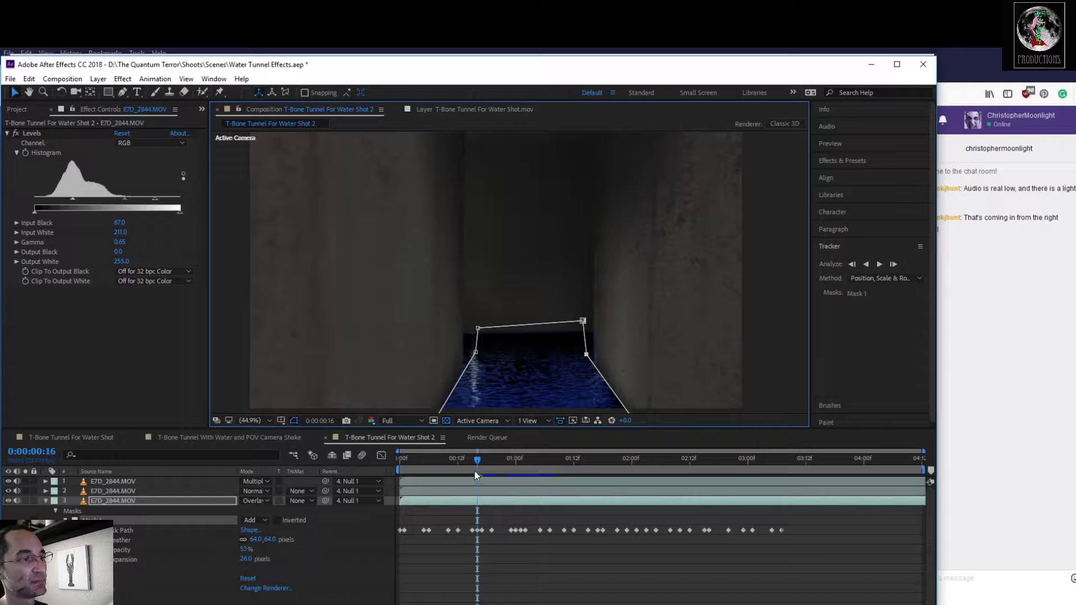
{"action": "left_click_drag", "start_coordinate": [481, 460], "coordinate": [483, 459]}
{"action": "left_click", "coordinate": [470, 334]}
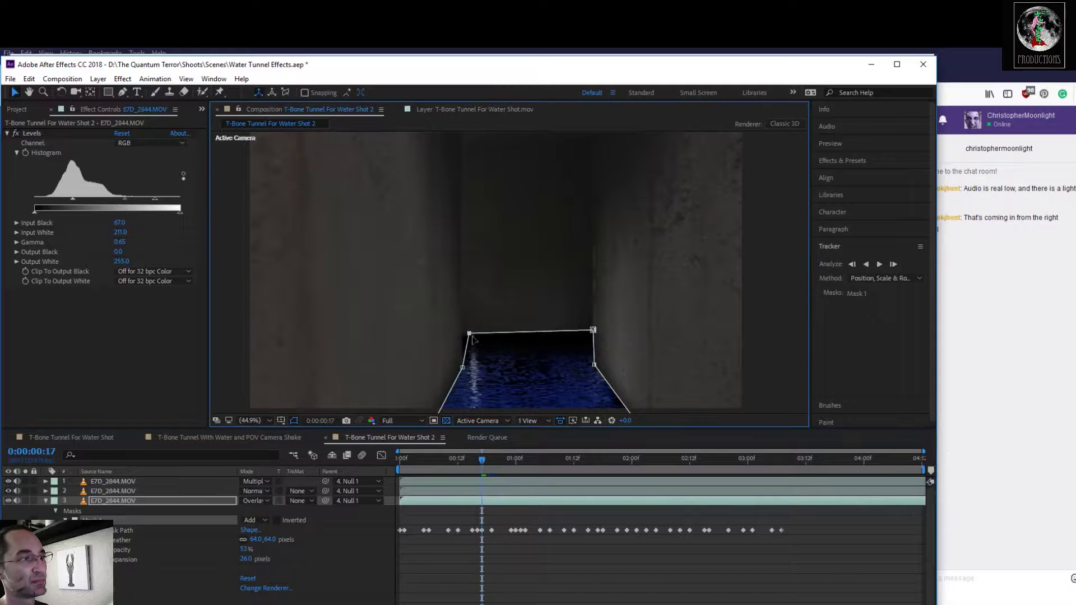
{"action": "left_click_drag", "start_coordinate": [465, 369], "coordinate": [474, 362]}
{"action": "mouse_move", "coordinate": [593, 331]}
{"action": "left_mouse_down"}
{"action": "mouse_move", "coordinate": [574, 320]}
{"action": "mouse_move", "coordinate": [574, 332]}
{"action": "left_mouse_up"}
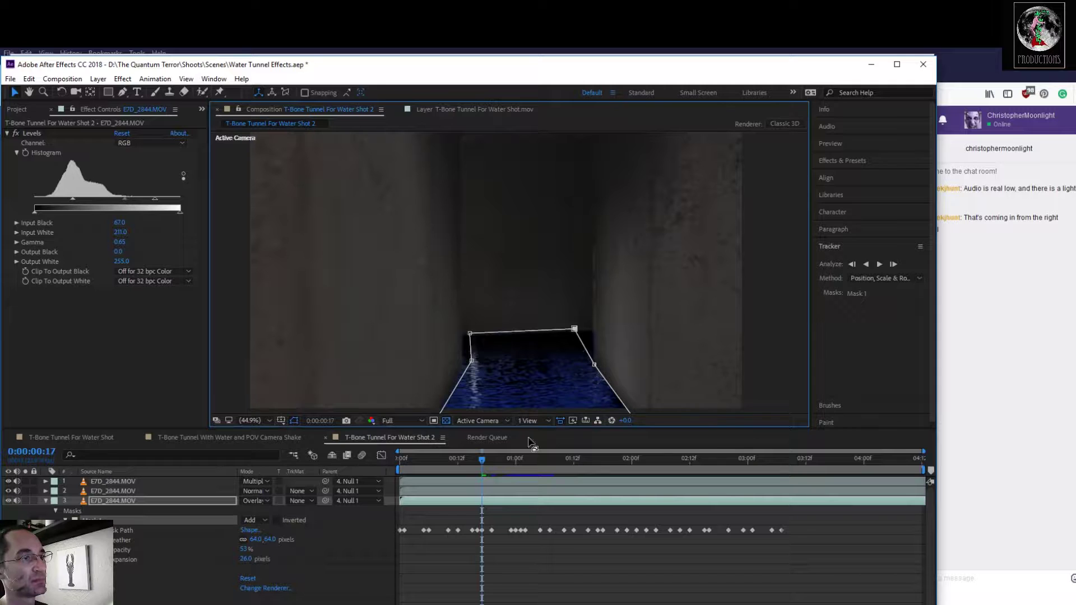
Tighten the far end of Mask 1 inside the water's edges at the 0:00:00:19 and 0:00:00:23 keyframes
{"action": "left_click_drag", "start_coordinate": [487, 463], "coordinate": [493, 460]}
{"action": "left_click", "coordinate": [468, 340]}
{"action": "left_click_drag", "start_coordinate": [469, 340], "coordinate": [465, 360]}
{"action": "left_click_drag", "start_coordinate": [587, 371], "coordinate": [578, 339]}
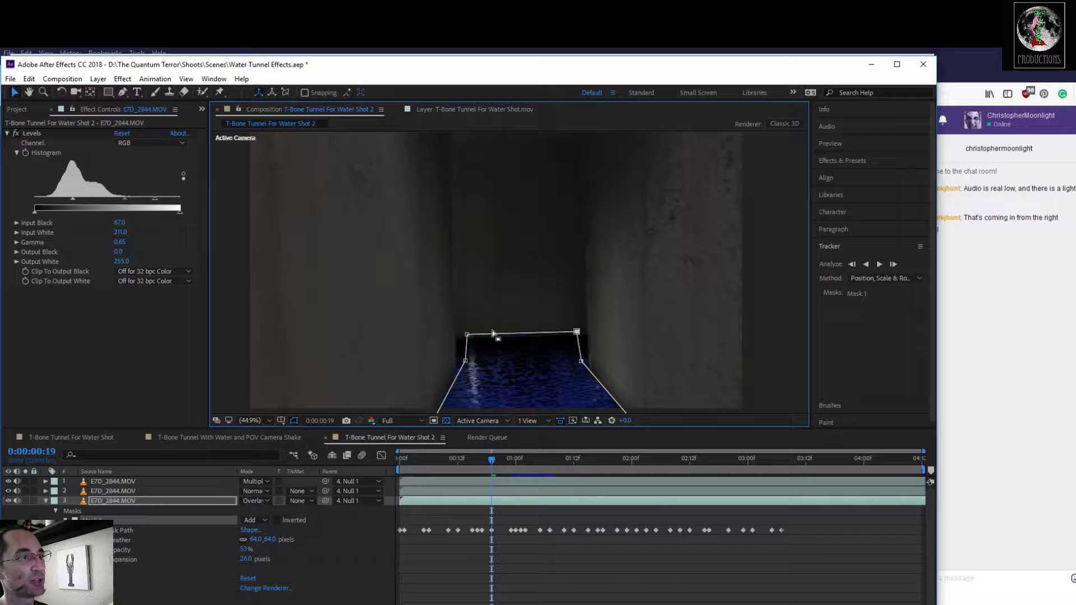
{"action": "left_click_drag", "start_coordinate": [495, 462], "coordinate": [511, 463]}
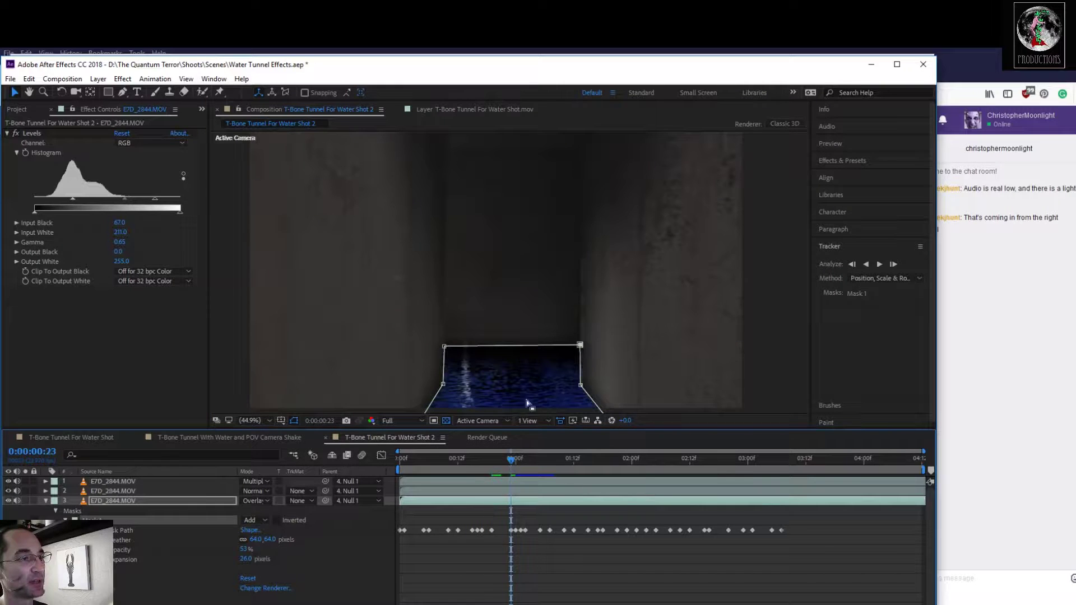
{"action": "left_click_drag", "start_coordinate": [445, 346], "coordinate": [451, 351]}
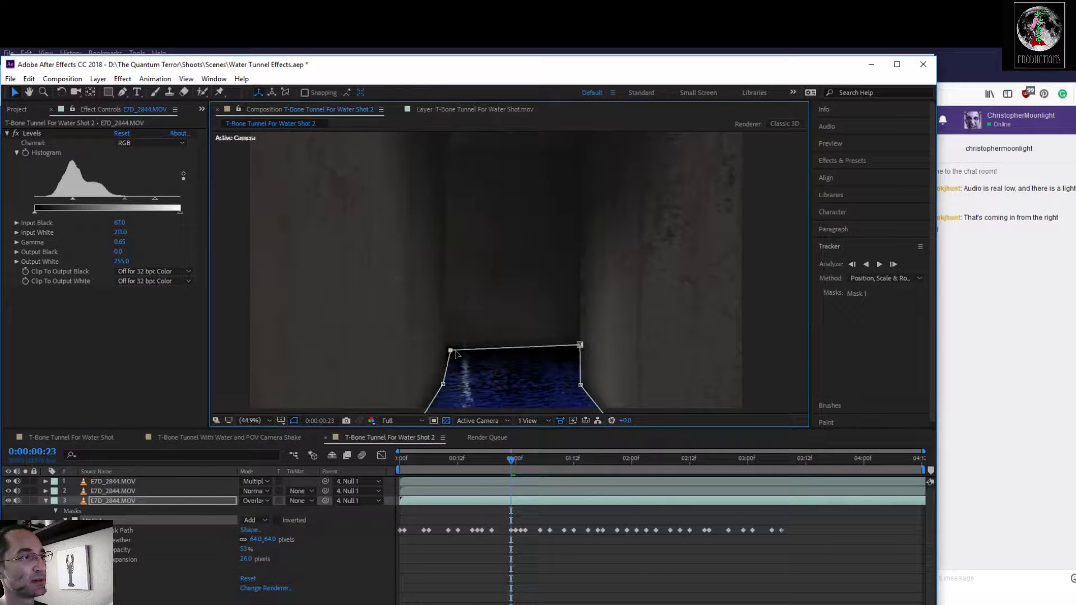
{"action": "left_click_drag", "start_coordinate": [581, 346], "coordinate": [569, 378]}
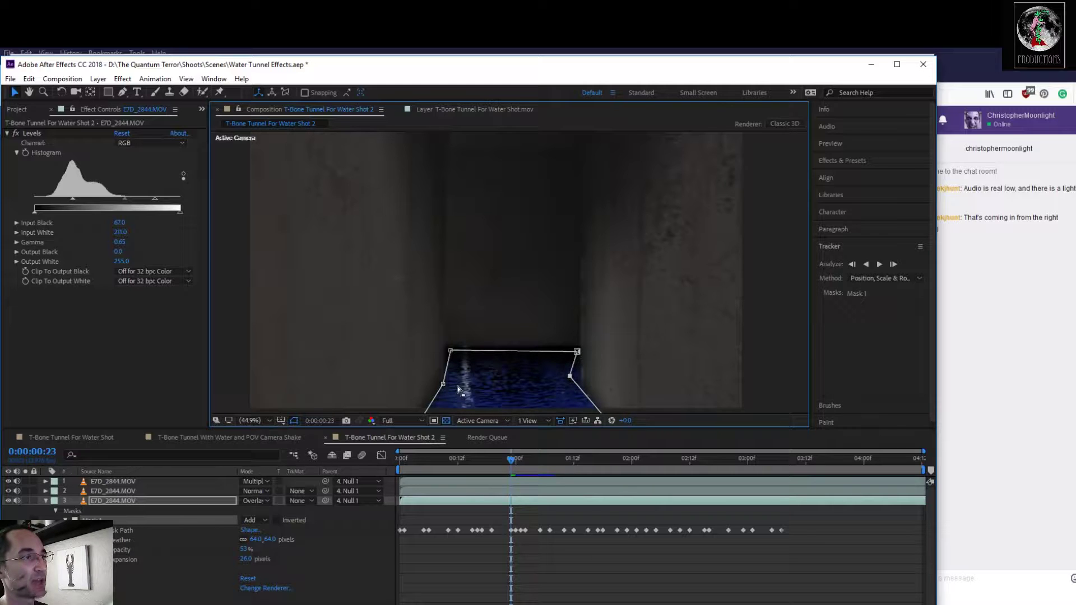
{"action": "left_click_drag", "start_coordinate": [443, 384], "coordinate": [457, 373]}
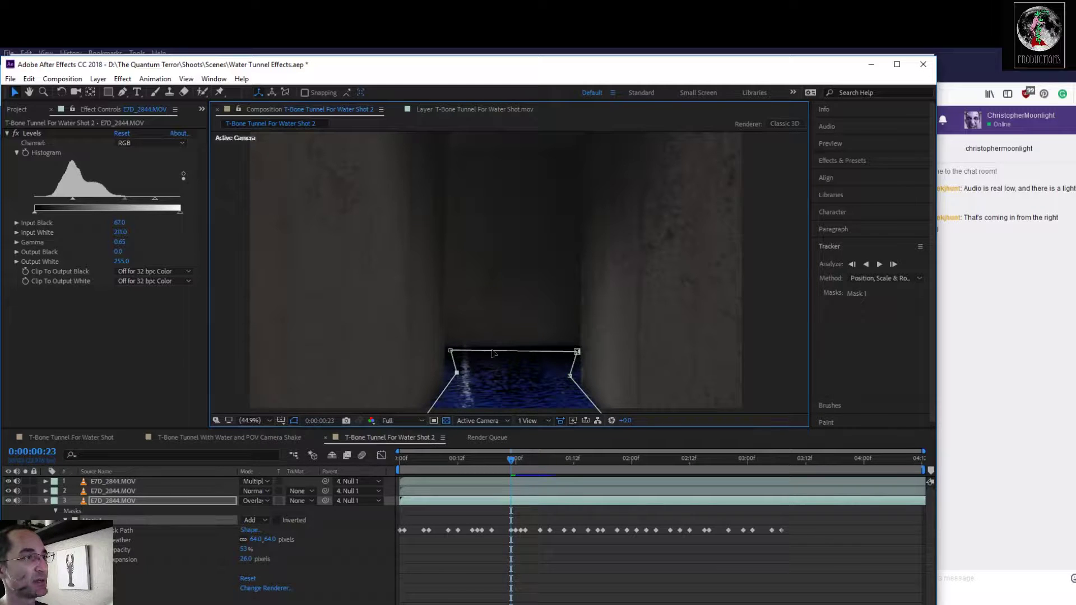
Pull the far corner points of Mask 1 in from the tunnel walls at the 0:00:01:00 keyframe
{"action": "left_click", "coordinate": [513, 459]}
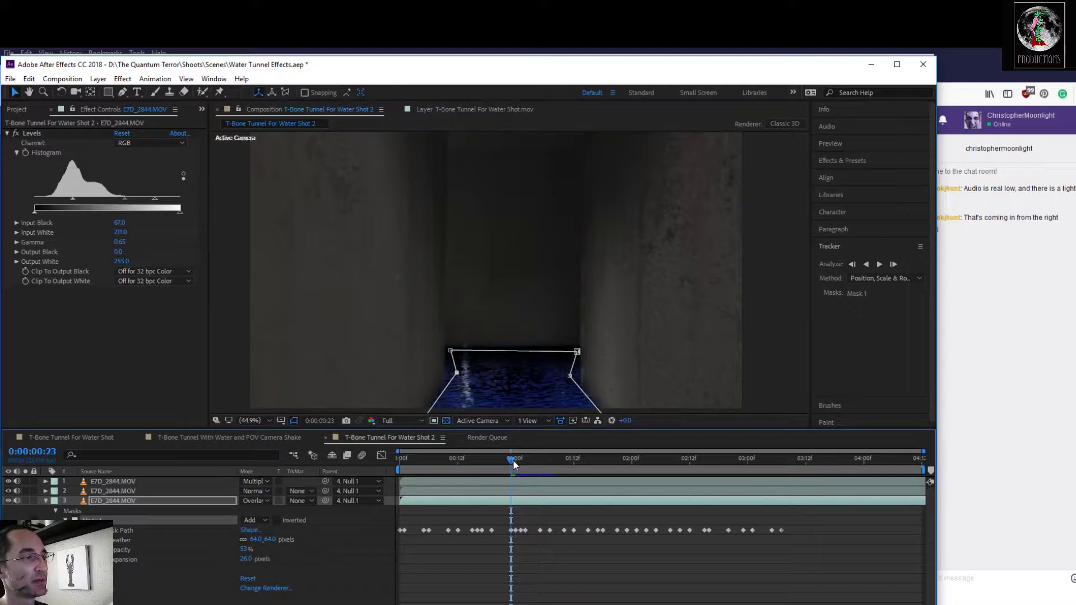
{"action": "left_click", "coordinate": [445, 347]}
{"action": "left_click_drag", "start_coordinate": [447, 351], "coordinate": [451, 353]}
{"action": "mouse_move", "coordinate": [579, 347]}
{"action": "left_mouse_down"}
{"action": "mouse_move", "coordinate": [578, 385]}
{"action": "mouse_move", "coordinate": [570, 351]}
{"action": "left_mouse_up"}
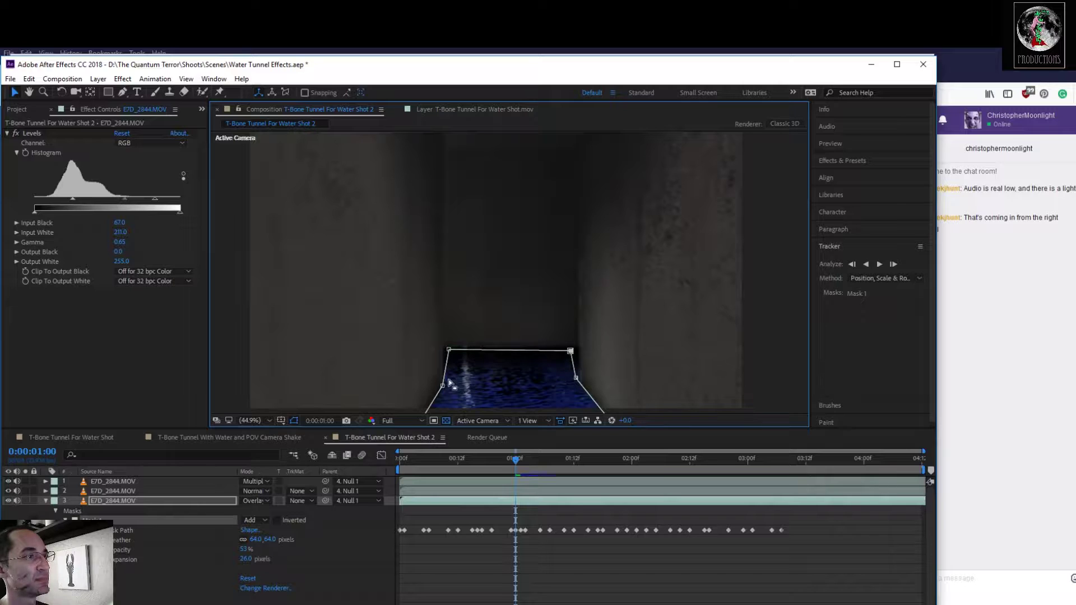
{"action": "left_click_drag", "start_coordinate": [445, 384], "coordinate": [451, 352]}
Move the four far-end points of Mask 1 inward from the water's edges at 0:00:01:01
{"action": "left_click_drag", "start_coordinate": [516, 464], "coordinate": [521, 464]}
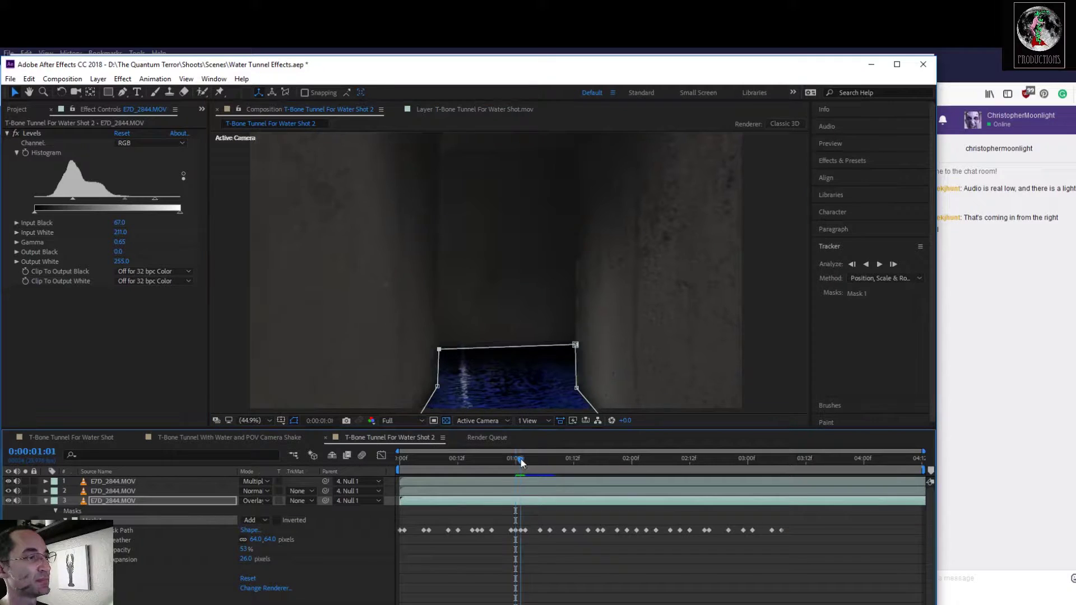
{"action": "left_click_drag", "start_coordinate": [439, 354], "coordinate": [447, 357]}
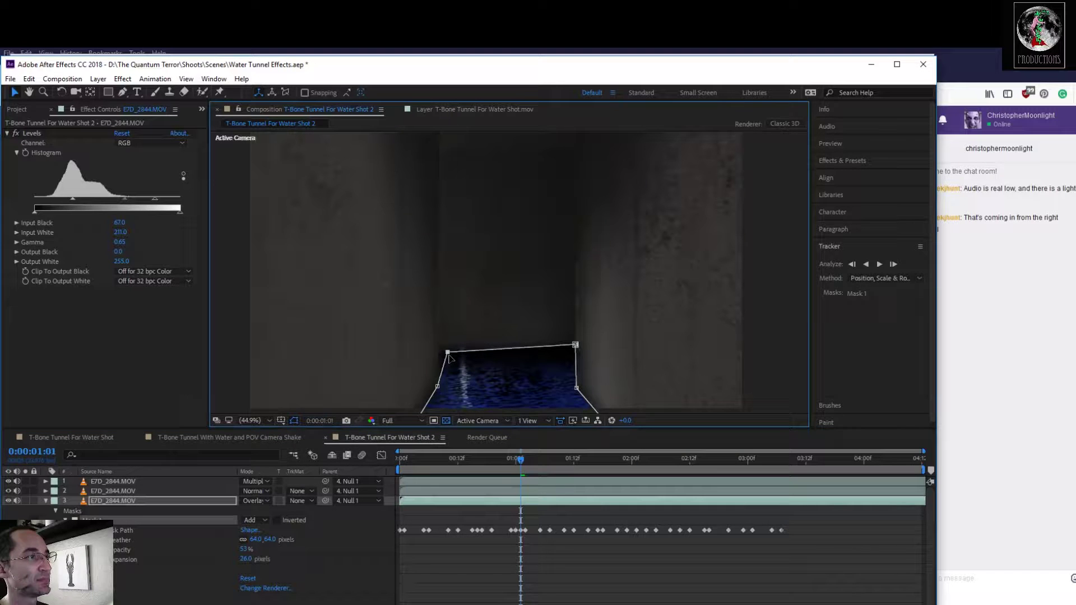
{"action": "left_click_drag", "start_coordinate": [575, 346], "coordinate": [572, 353]}
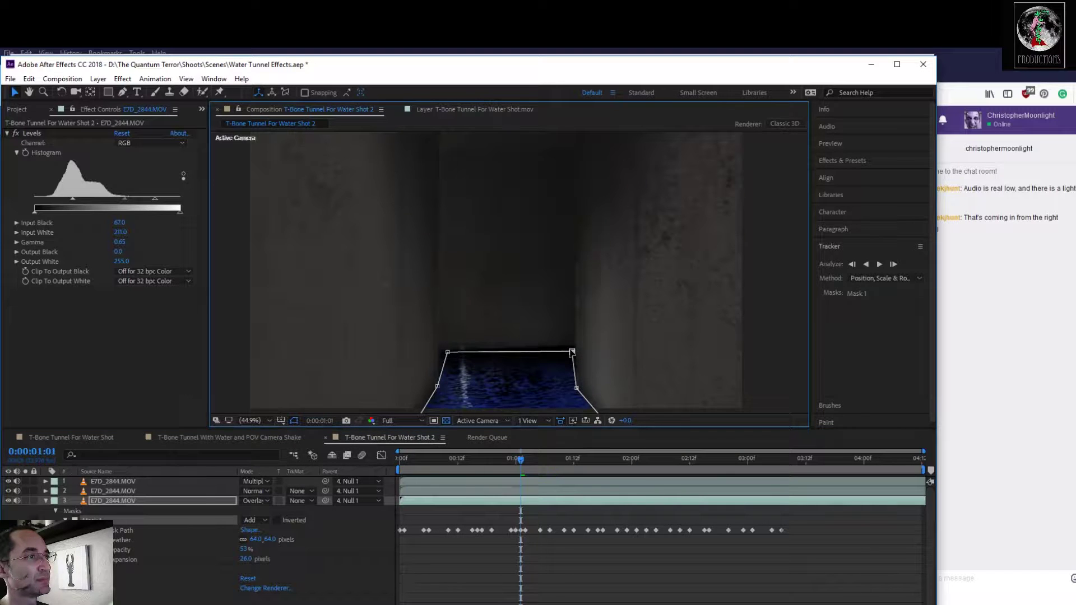
{"action": "left_click_drag", "start_coordinate": [576, 390], "coordinate": [568, 351]}
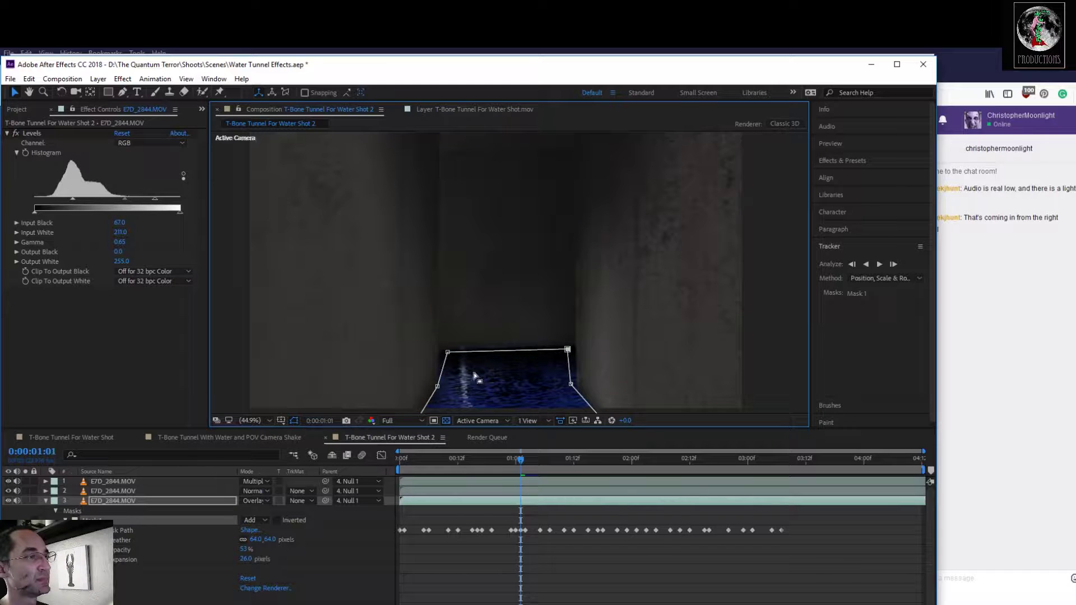
{"action": "left_click_drag", "start_coordinate": [438, 387], "coordinate": [449, 384]}
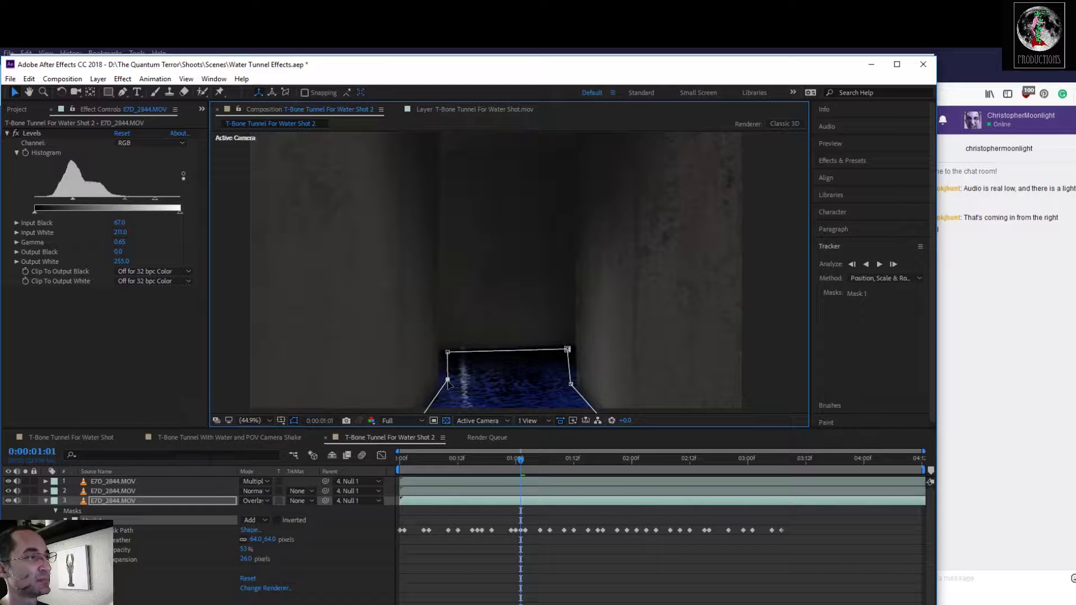
Narrow the far end of Mask 1 and lower its far edge at the 0:00:01:02 and 0:00:01:05 keyframes
{"action": "left_click", "coordinate": [527, 458]}
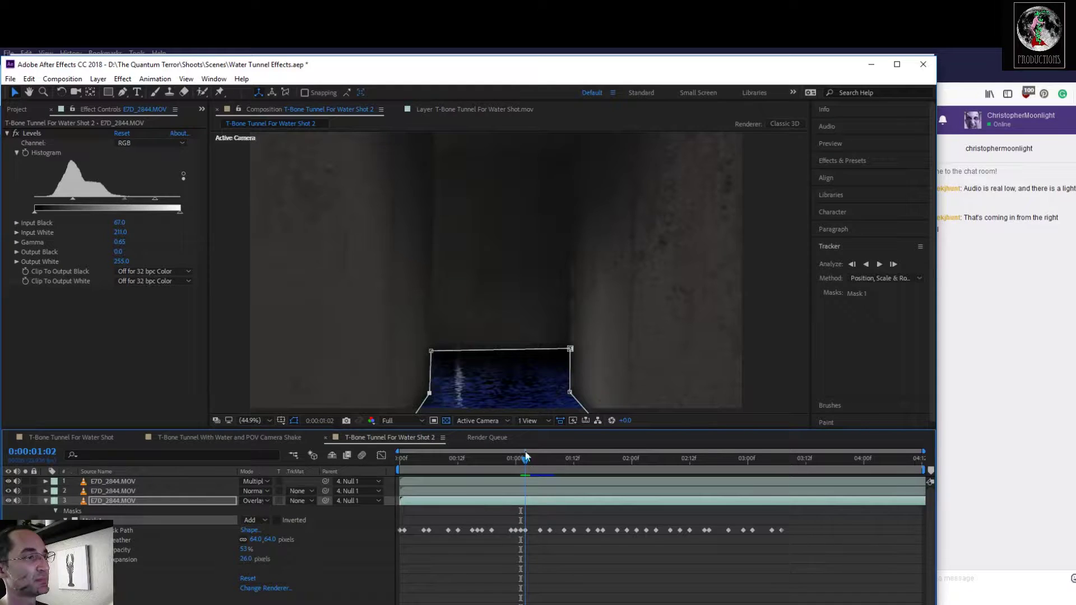
{"action": "left_click_drag", "start_coordinate": [430, 394], "coordinate": [443, 356]}
{"action": "left_click_drag", "start_coordinate": [570, 350], "coordinate": [560, 381]}
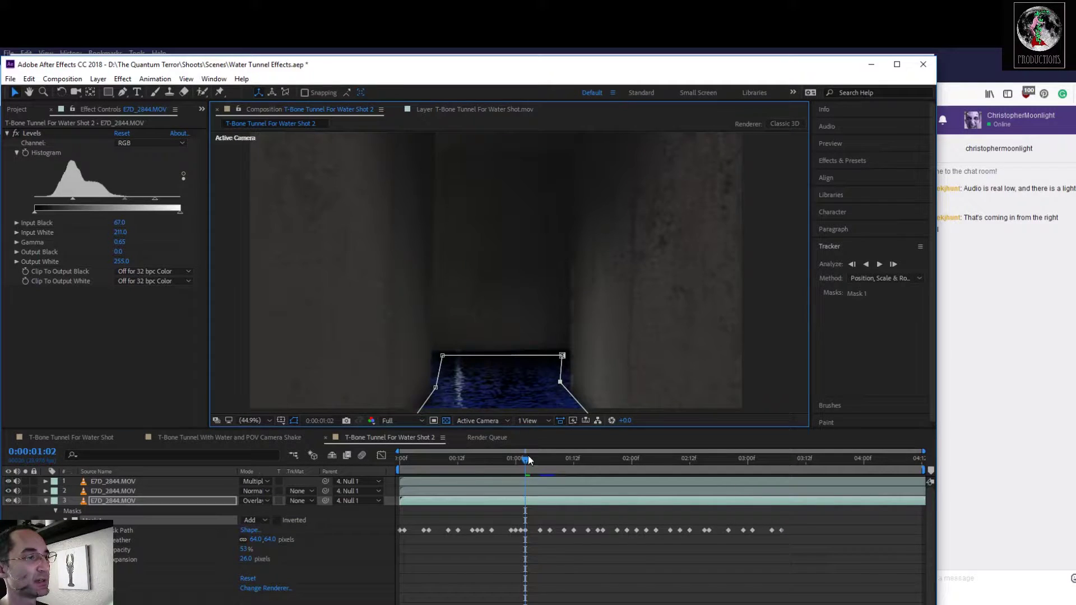
{"action": "left_click_drag", "start_coordinate": [528, 460], "coordinate": [540, 460]}
{"action": "left_click_drag", "start_coordinate": [556, 396], "coordinate": [545, 358]}
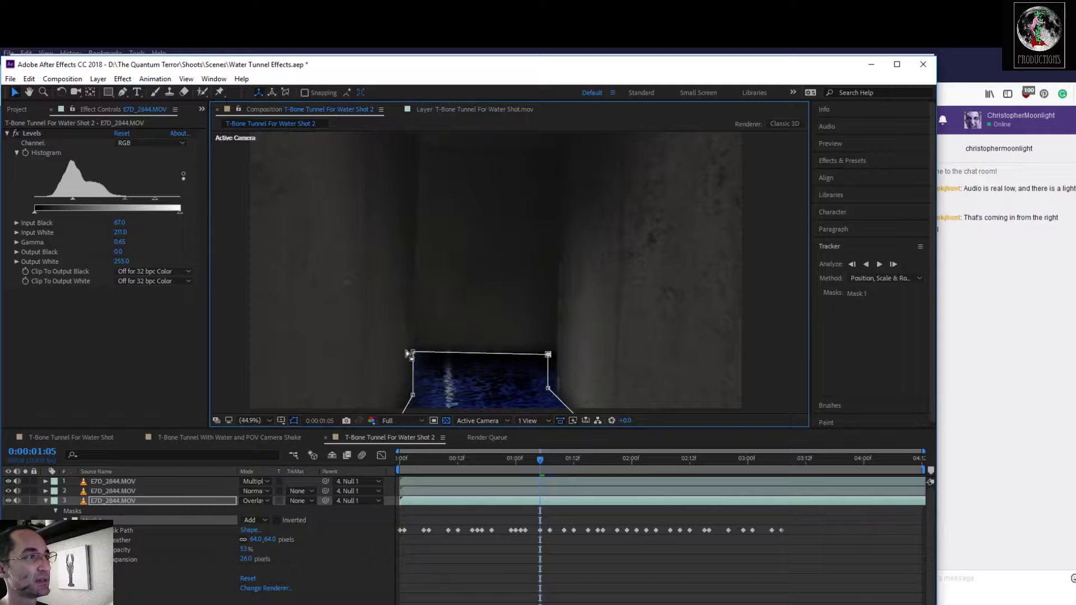
{"action": "left_click_drag", "start_coordinate": [417, 355], "coordinate": [423, 360]}
{"action": "left_click_drag", "start_coordinate": [416, 397], "coordinate": [425, 355]}
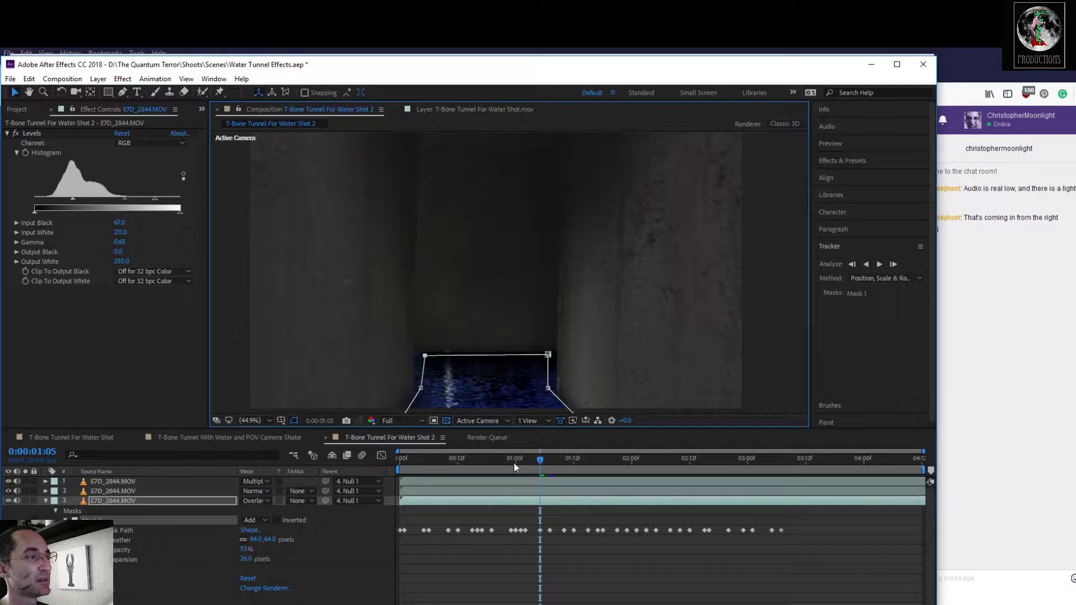
Reshape Mask 1 at 0:00:01:07 and 0:00:01:10 by moving its far corner and side points inside the water's edges
{"action": "left_click", "coordinate": [549, 465]}
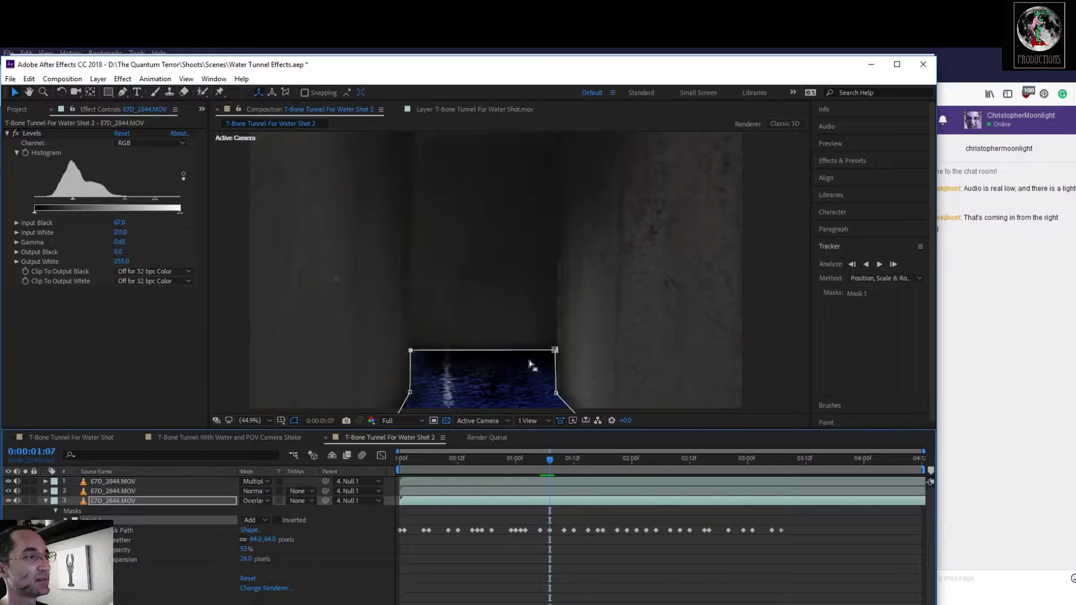
{"action": "left_click_drag", "start_coordinate": [555, 351], "coordinate": [548, 356]}
{"action": "left_click_drag", "start_coordinate": [413, 352], "coordinate": [429, 378]}
{"action": "left_click_drag", "start_coordinate": [555, 393], "coordinate": [542, 351]}
{"action": "left_click_drag", "start_coordinate": [555, 469], "coordinate": [564, 467]}
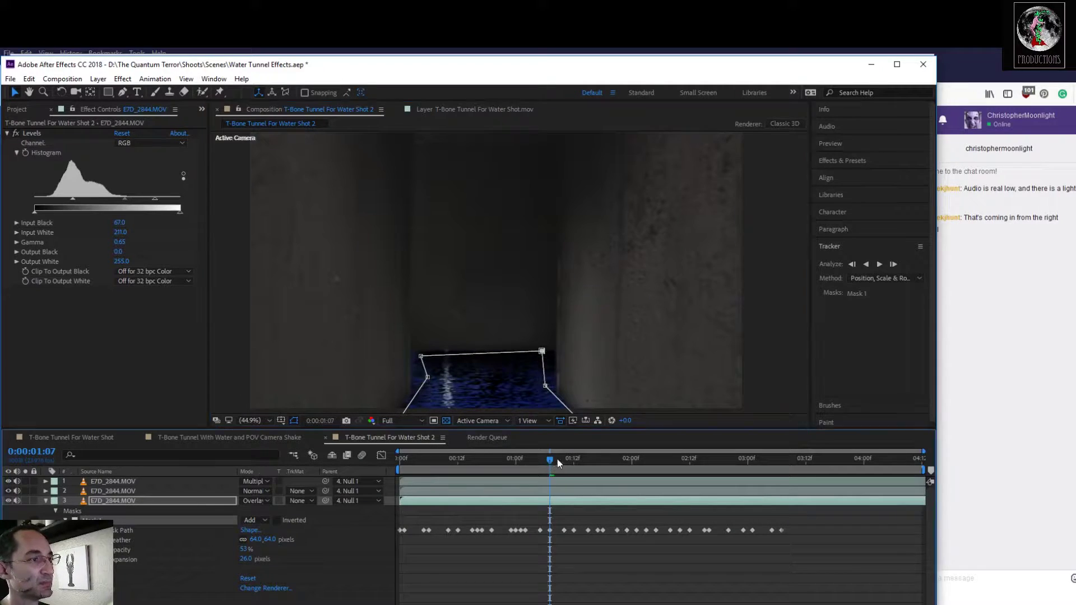
{"action": "left_click_drag", "start_coordinate": [560, 352], "coordinate": [555, 357]}
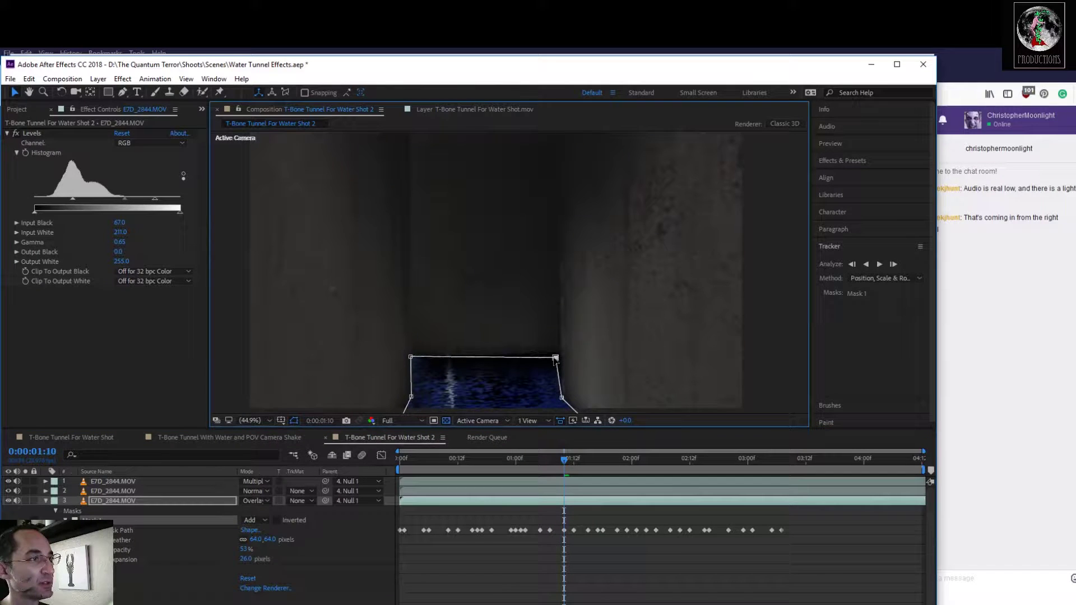
{"action": "left_click_drag", "start_coordinate": [411, 356], "coordinate": [420, 360]}
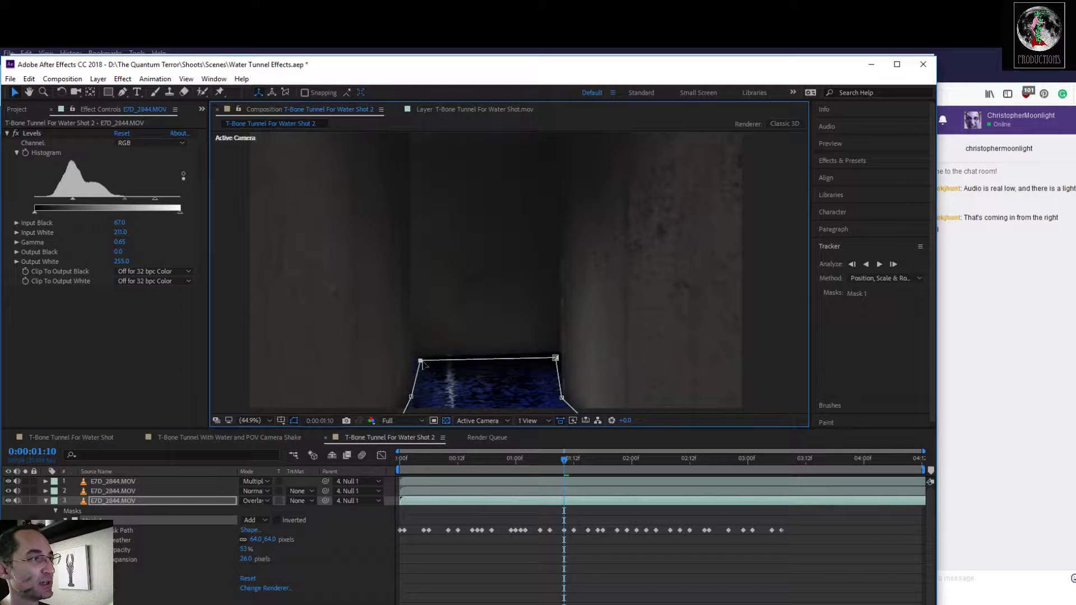
{"action": "left_click_drag", "start_coordinate": [561, 398], "coordinate": [549, 354]}
{"action": "left_click_drag", "start_coordinate": [415, 395], "coordinate": [430, 390]}
Bring the far corner and side points of Mask 1 away from the walls at 0:00:01:12 and 0:00:01:15
{"action": "left_click_drag", "start_coordinate": [564, 461], "coordinate": [573, 461]}
{"action": "left_click_drag", "start_coordinate": [554, 359], "coordinate": [552, 361]}
{"action": "left_click_drag", "start_coordinate": [408, 365], "coordinate": [415, 399]}
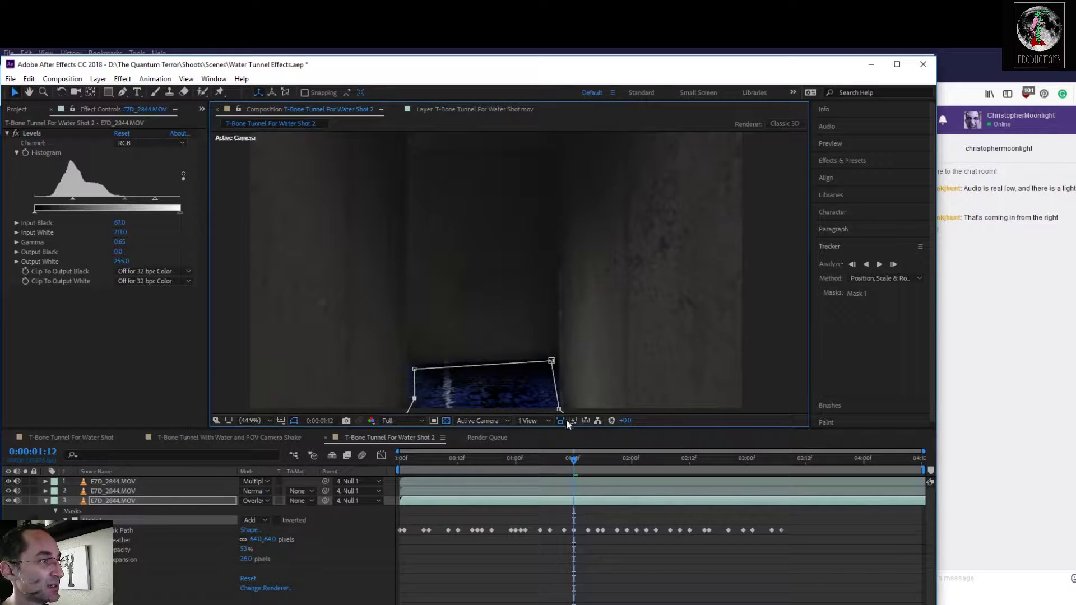
{"action": "left_click_drag", "start_coordinate": [558, 411], "coordinate": [552, 404]}
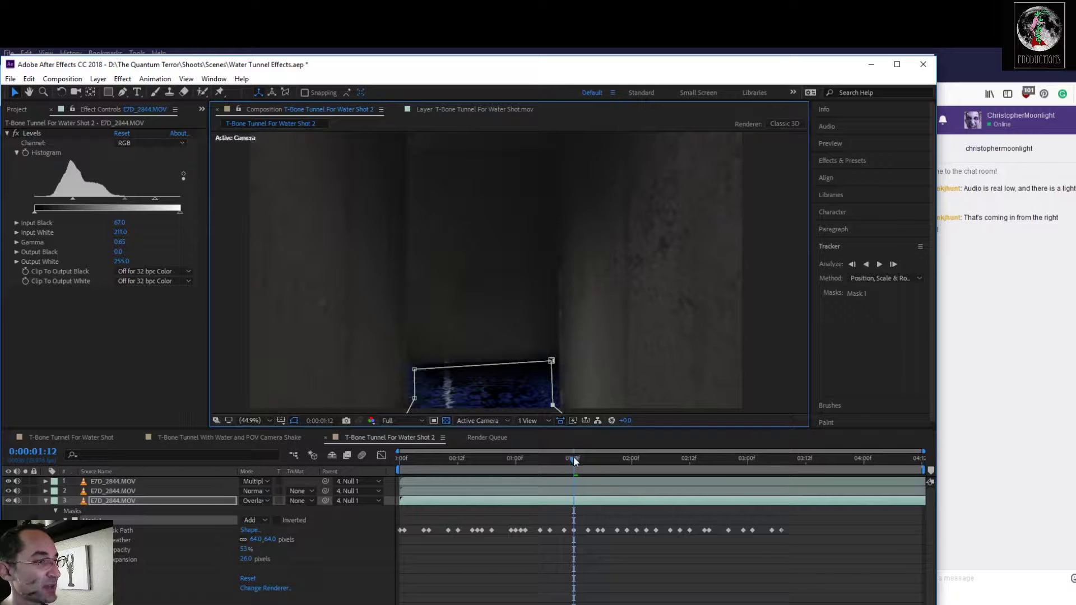
{"action": "left_click_drag", "start_coordinate": [575, 464], "coordinate": [588, 460]}
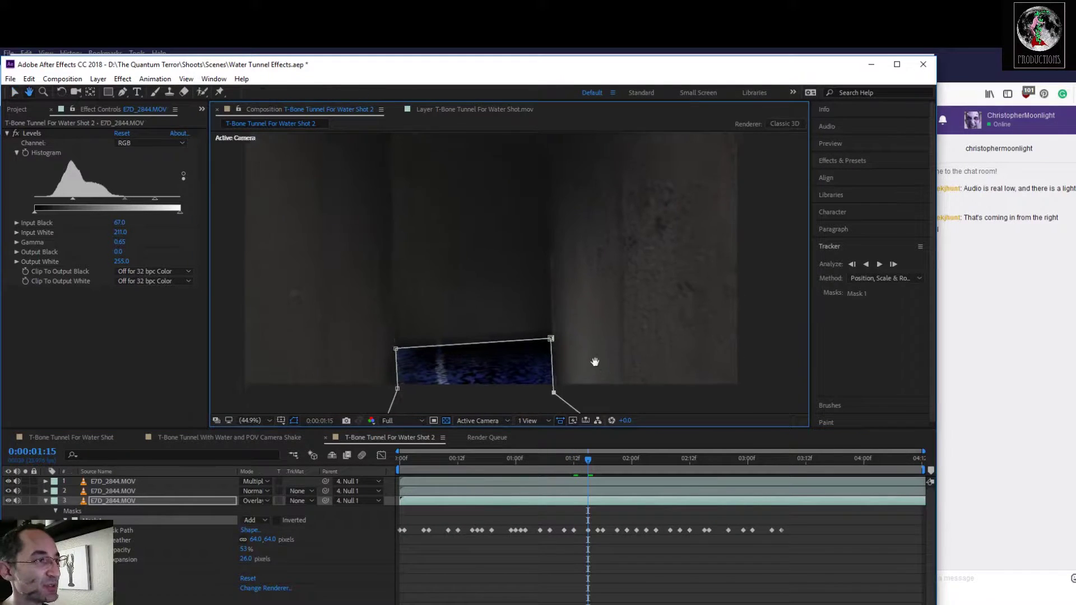
{"action": "left_click_drag", "start_coordinate": [548, 328], "coordinate": [539, 331]}
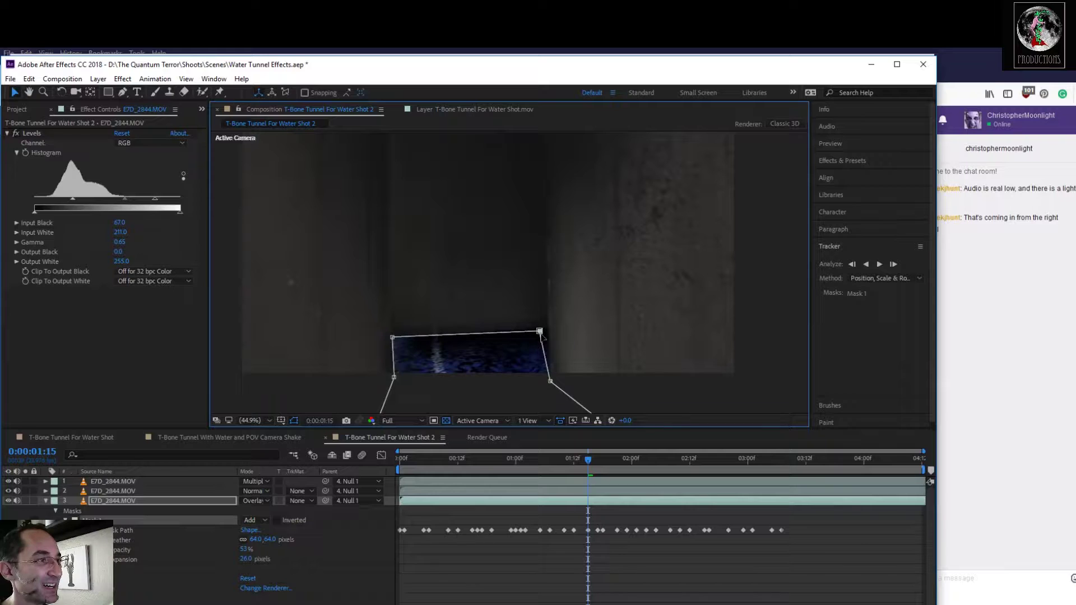
{"action": "left_click_drag", "start_coordinate": [394, 341], "coordinate": [399, 342]}
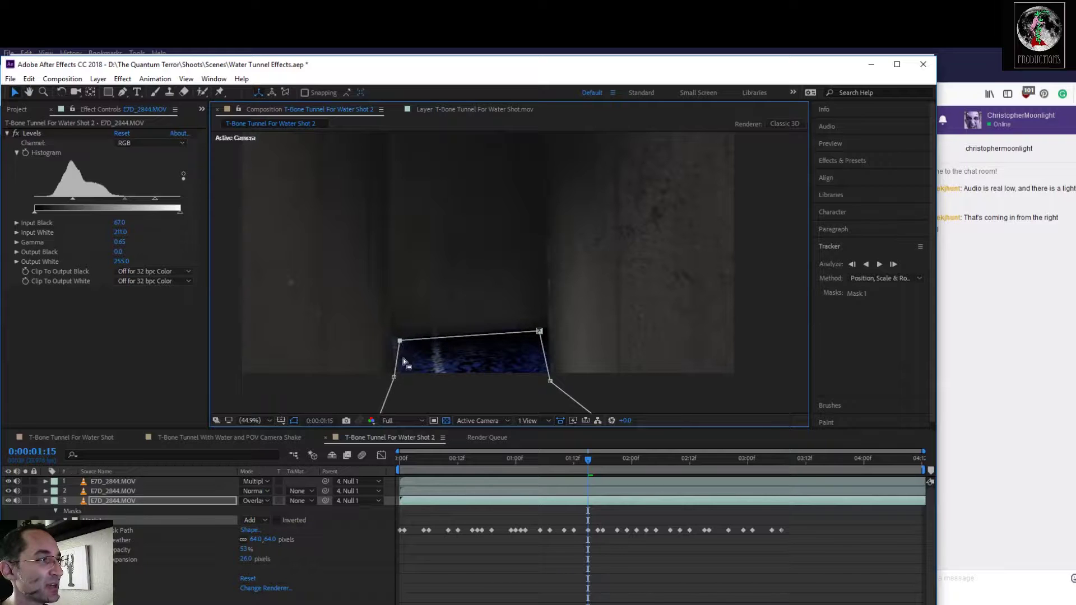
{"action": "left_click_drag", "start_coordinate": [395, 379], "coordinate": [403, 371]}
{"action": "left_click_drag", "start_coordinate": [551, 383], "coordinate": [541, 378]}
Tighten the far end of Mask 1 inside the tunnel walls at the 0:00:01:17 and 0:00:01:18 keyframes
{"action": "left_click_drag", "start_coordinate": [593, 459], "coordinate": [598, 466]}
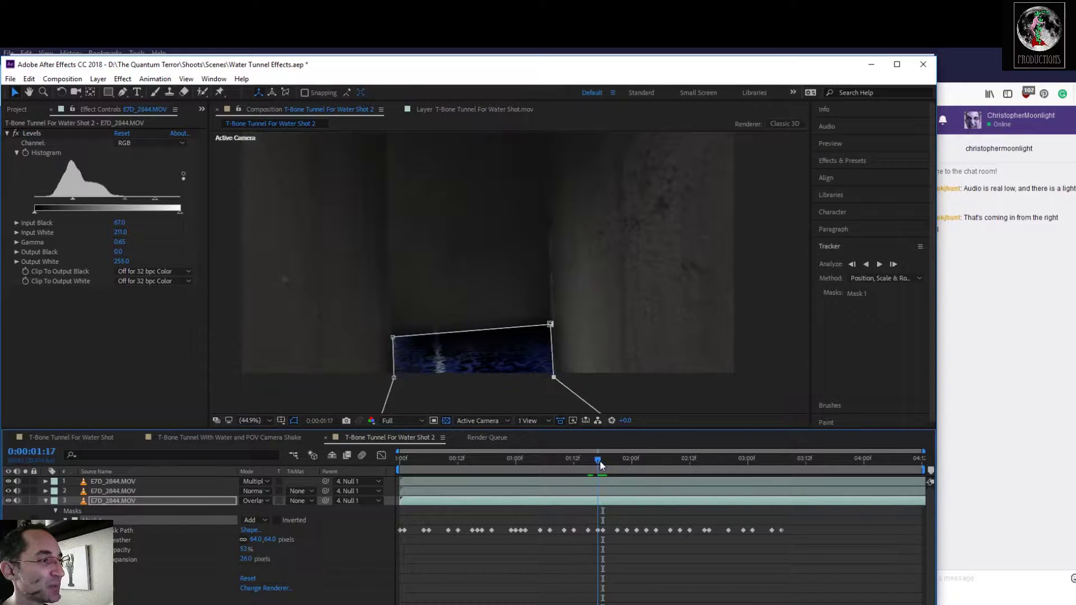
{"action": "left_click_drag", "start_coordinate": [551, 323], "coordinate": [541, 331]}
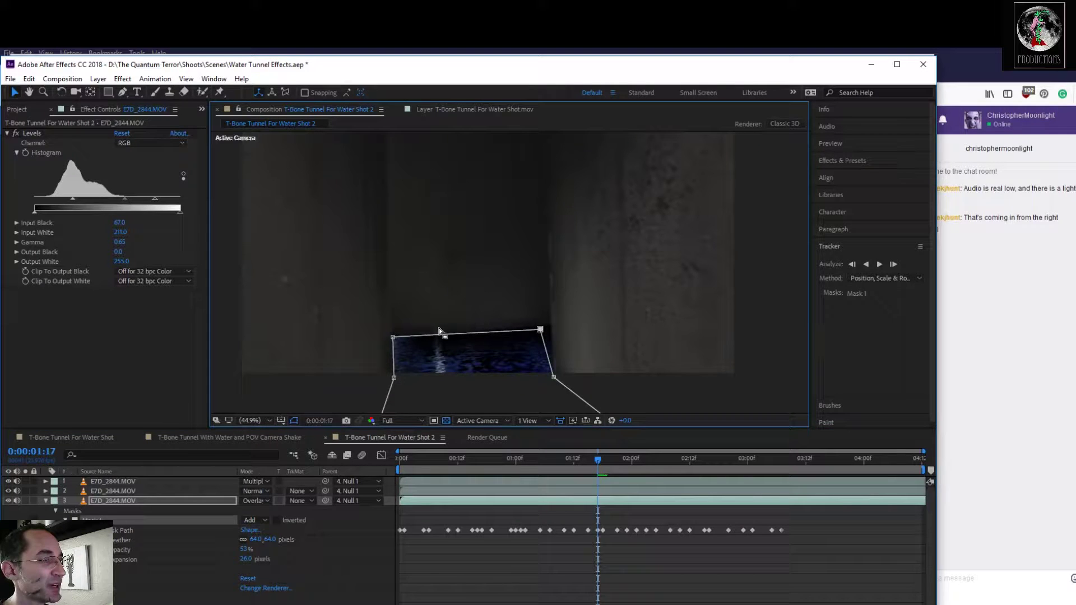
{"action": "left_click_drag", "start_coordinate": [394, 339], "coordinate": [403, 341]}
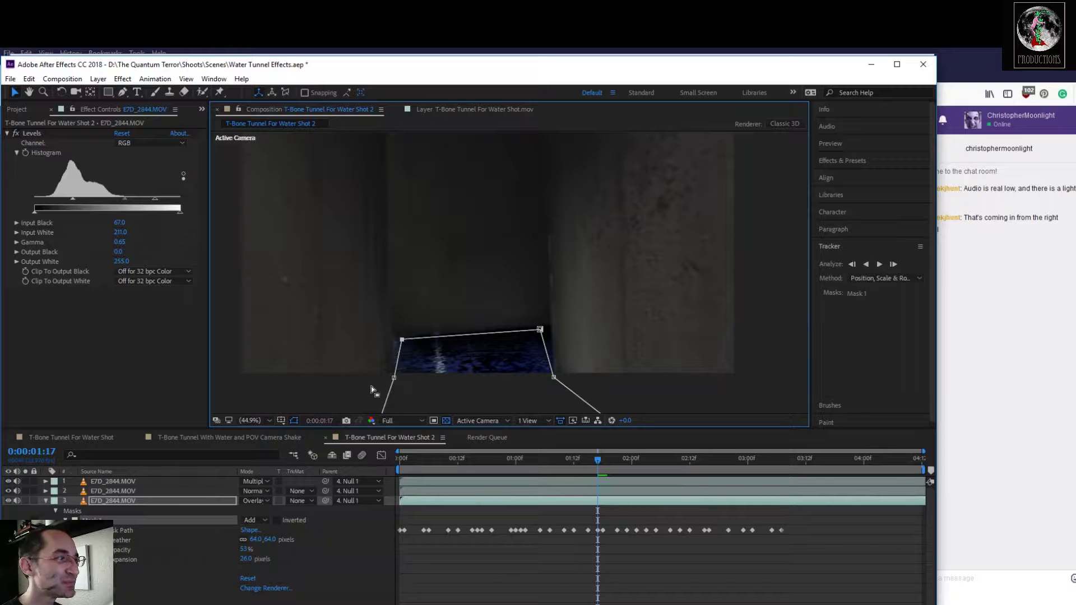
{"action": "left_click_drag", "start_coordinate": [394, 379], "coordinate": [401, 375]}
{"action": "left_click_drag", "start_coordinate": [554, 377], "coordinate": [545, 373]}
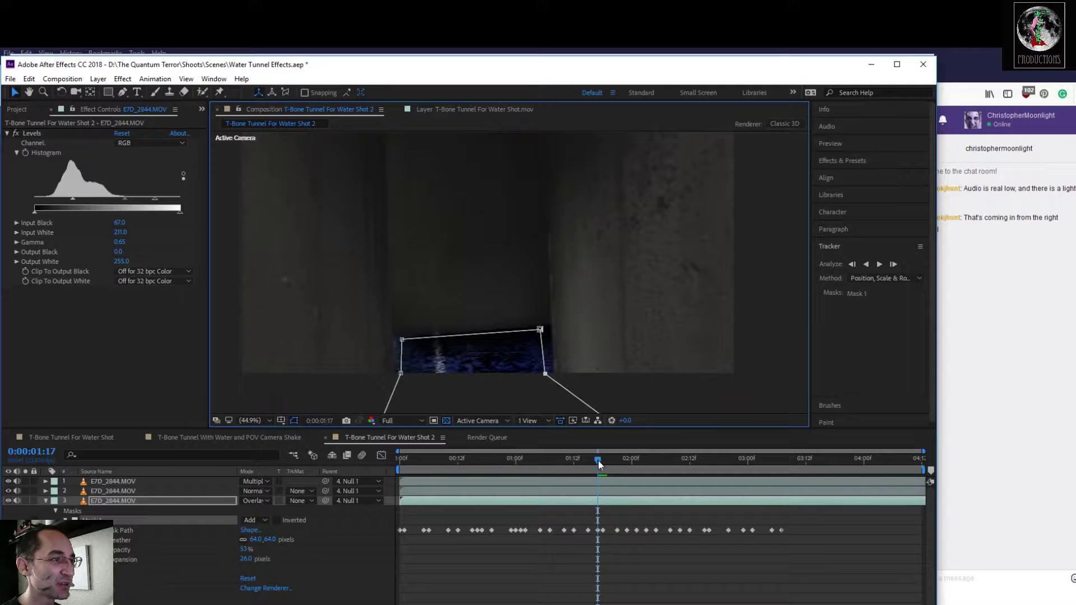
{"action": "left_click_drag", "start_coordinate": [598, 465], "coordinate": [603, 464]}
{"action": "left_click", "coordinate": [548, 329]}
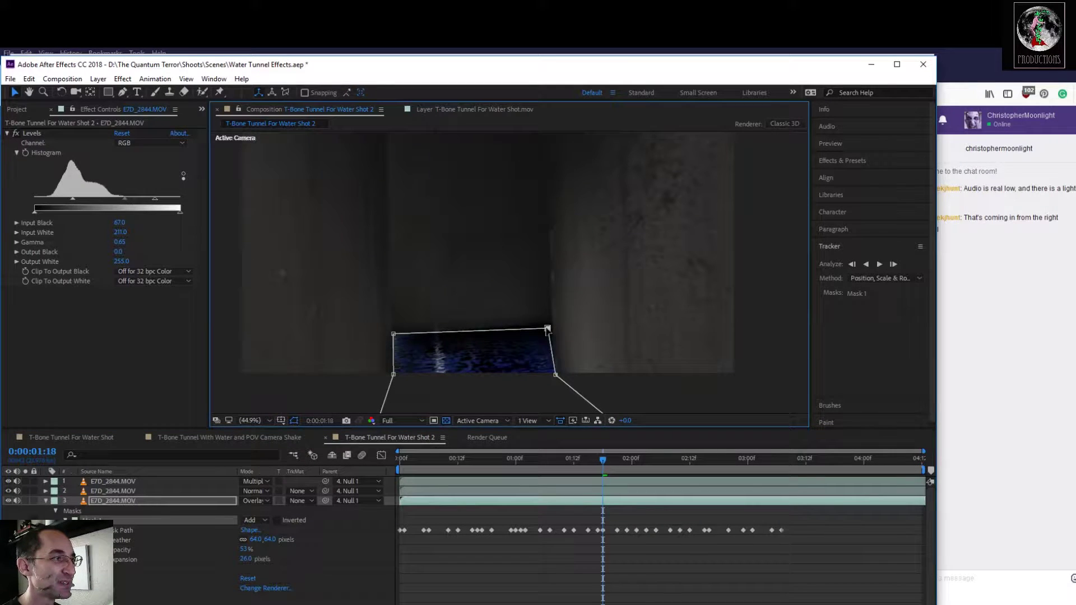
{"action": "left_click_drag", "start_coordinate": [394, 334], "coordinate": [406, 365]}
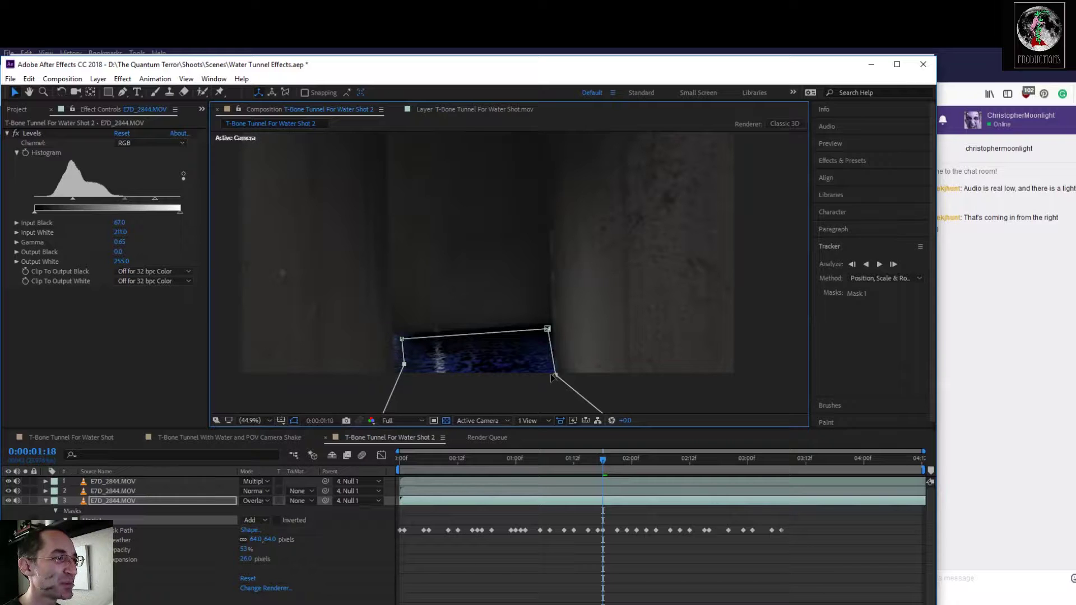
{"action": "left_click_drag", "start_coordinate": [550, 374], "coordinate": [548, 372]}
Lower the far edge of Mask 1 and move its side points inward at 0:00:01:21
{"action": "left_click_drag", "start_coordinate": [603, 461], "coordinate": [617, 461]}
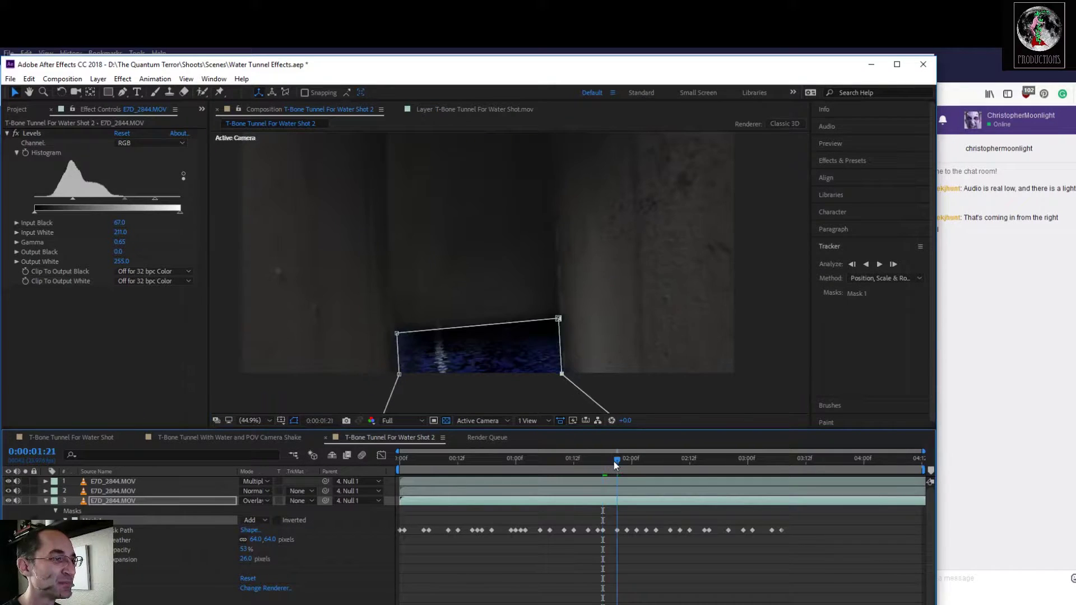
{"action": "left_click_drag", "start_coordinate": [556, 319], "coordinate": [552, 326]}
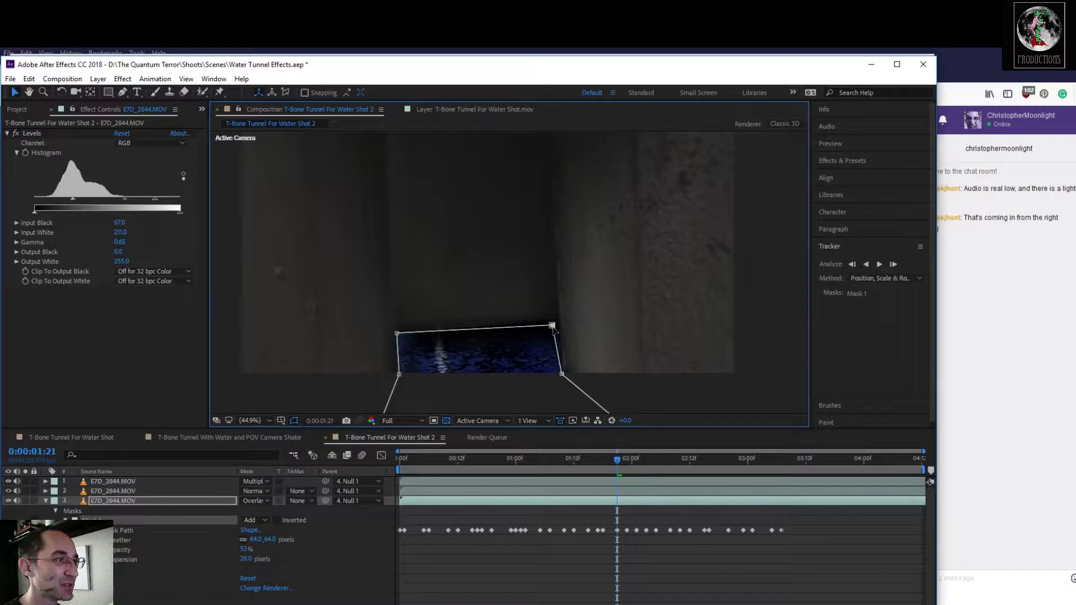
{"action": "left_click_drag", "start_coordinate": [396, 333], "coordinate": [407, 335]}
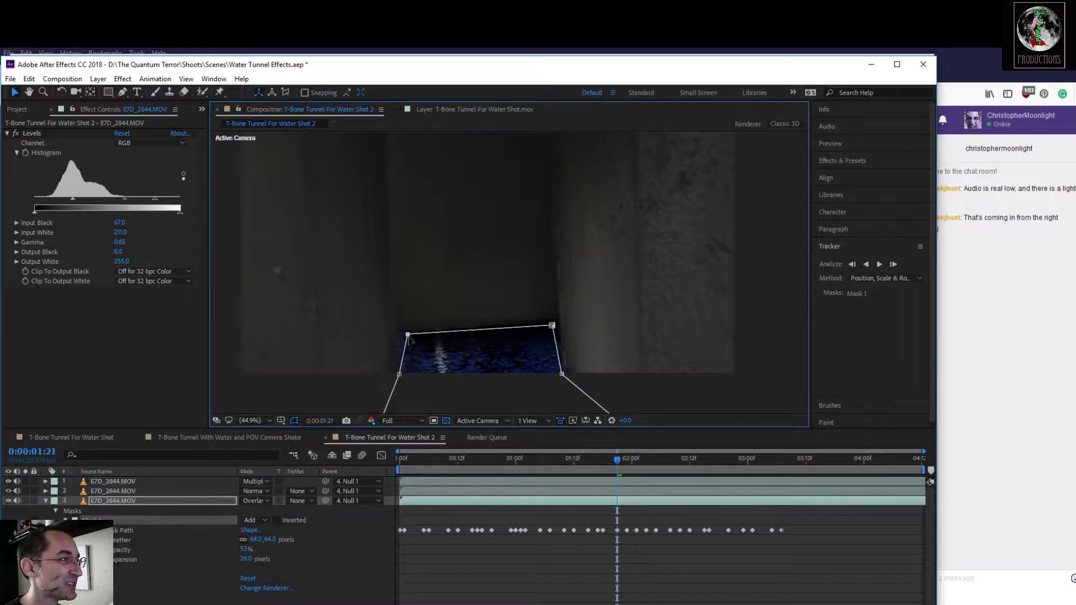
{"action": "left_click_drag", "start_coordinate": [399, 374], "coordinate": [409, 363]}
{"action": "left_click_drag", "start_coordinate": [563, 376], "coordinate": [557, 375]}
Draw the far end of Mask 1 slightly in from the walls at the 0:00:01:23 keyframe
{"action": "left_click_drag", "start_coordinate": [616, 462], "coordinate": [626, 459]}
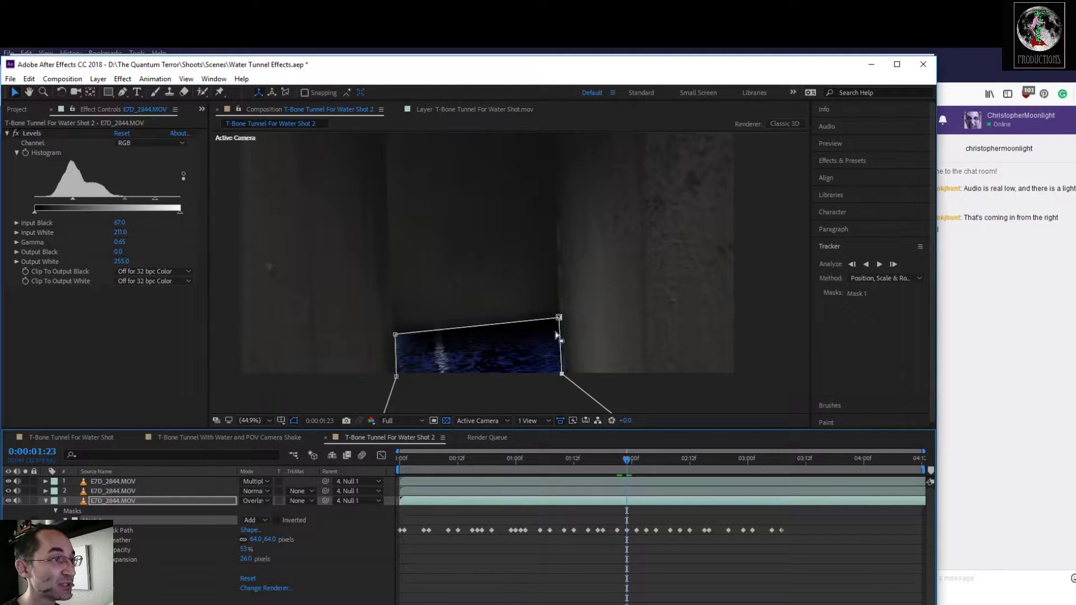
{"action": "left_click_drag", "start_coordinate": [558, 317], "coordinate": [556, 325]}
{"action": "left_click_drag", "start_coordinate": [395, 334], "coordinate": [399, 337]}
{"action": "left_click_drag", "start_coordinate": [396, 377], "coordinate": [404, 372]}
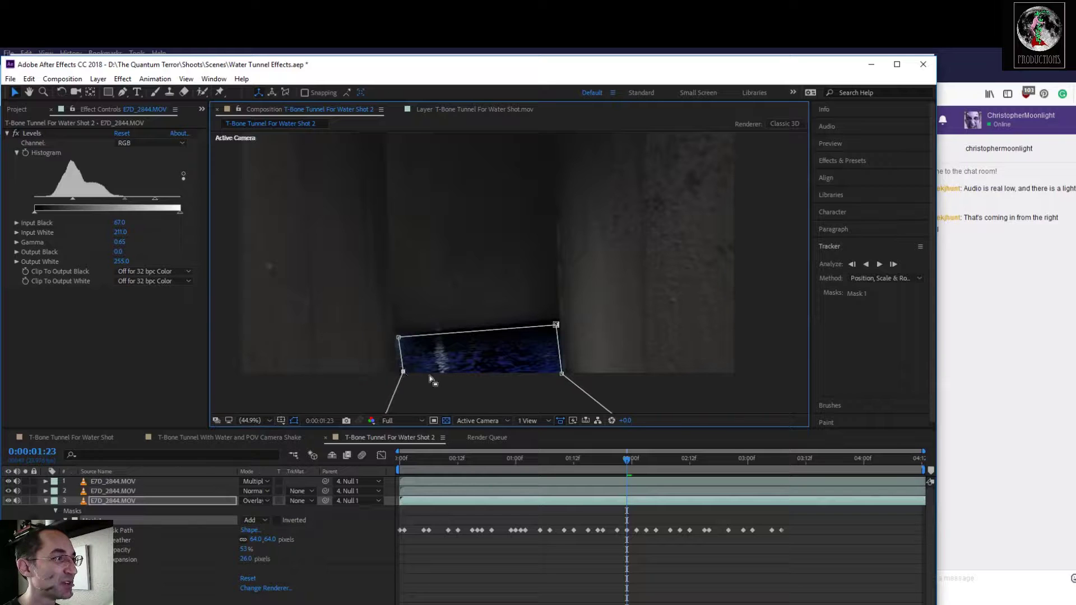
{"action": "left_click_drag", "start_coordinate": [560, 375], "coordinate": [559, 373]}
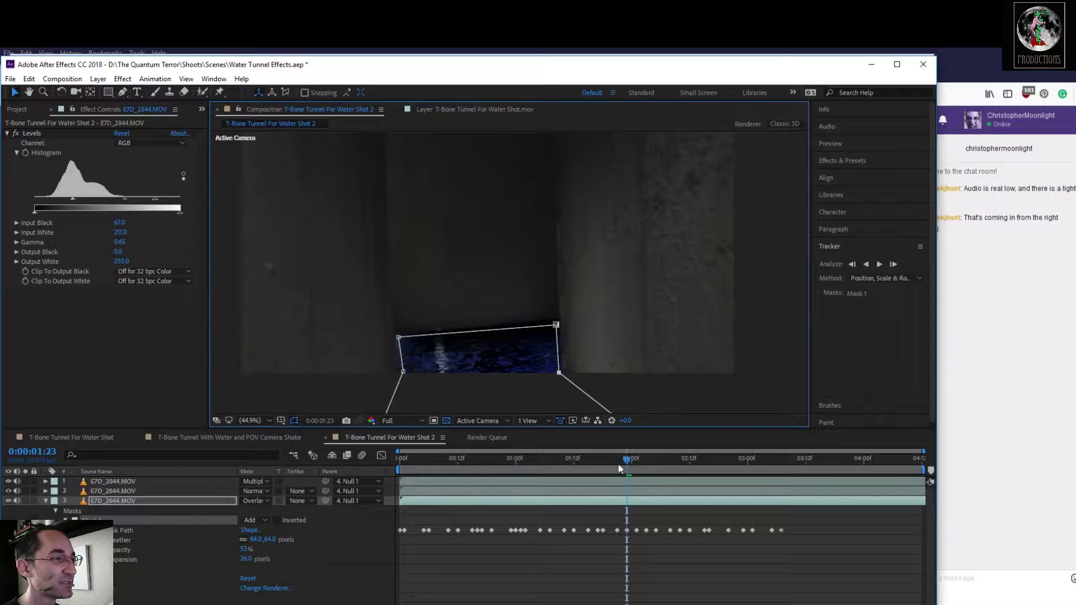
Shift the far corner and side points of Mask 1 inward at the 0:00:02:01 keyframe
{"action": "left_click_drag", "start_coordinate": [628, 455], "coordinate": [637, 458]}
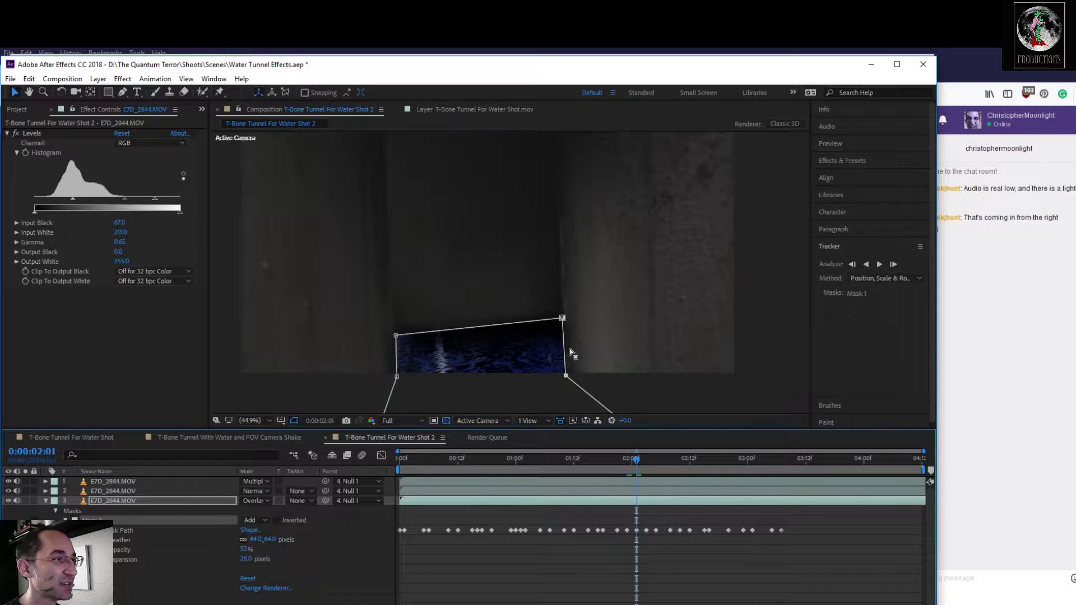
{"action": "left_click_drag", "start_coordinate": [564, 323], "coordinate": [560, 327]}
{"action": "left_click_drag", "start_coordinate": [400, 337], "coordinate": [406, 343]}
{"action": "left_click_drag", "start_coordinate": [402, 381], "coordinate": [406, 376]}
{"action": "left_click_drag", "start_coordinate": [564, 381], "coordinate": [561, 380]}
Draw both far corners and the left side point of Mask 1 inward at the 0:00:02:03 keyframe
{"action": "left_click_drag", "start_coordinate": [637, 460], "coordinate": [646, 460]}
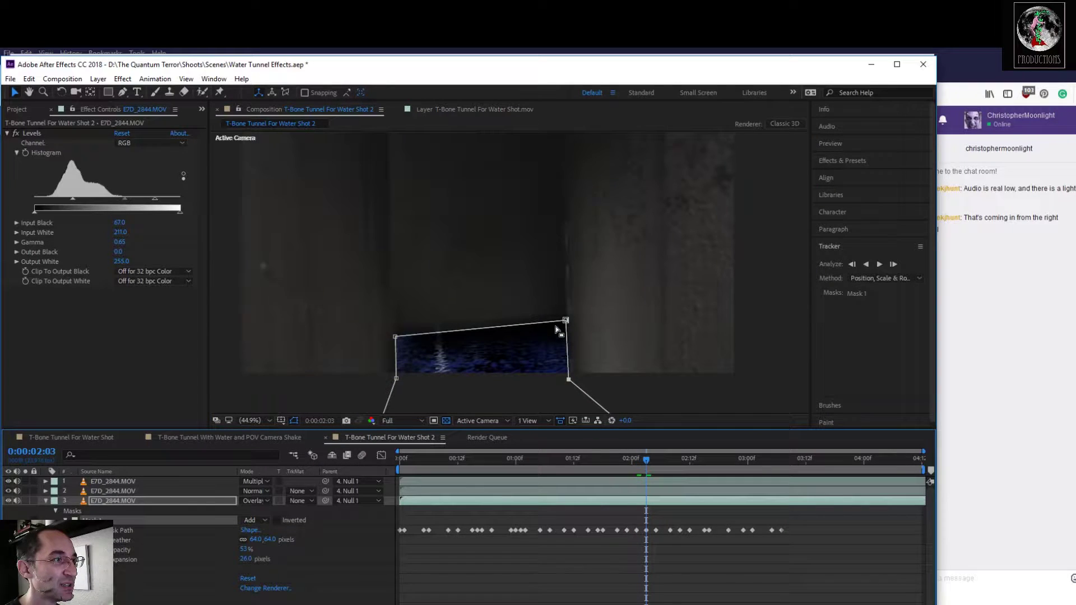
{"action": "left_click_drag", "start_coordinate": [566, 322], "coordinate": [562, 325]}
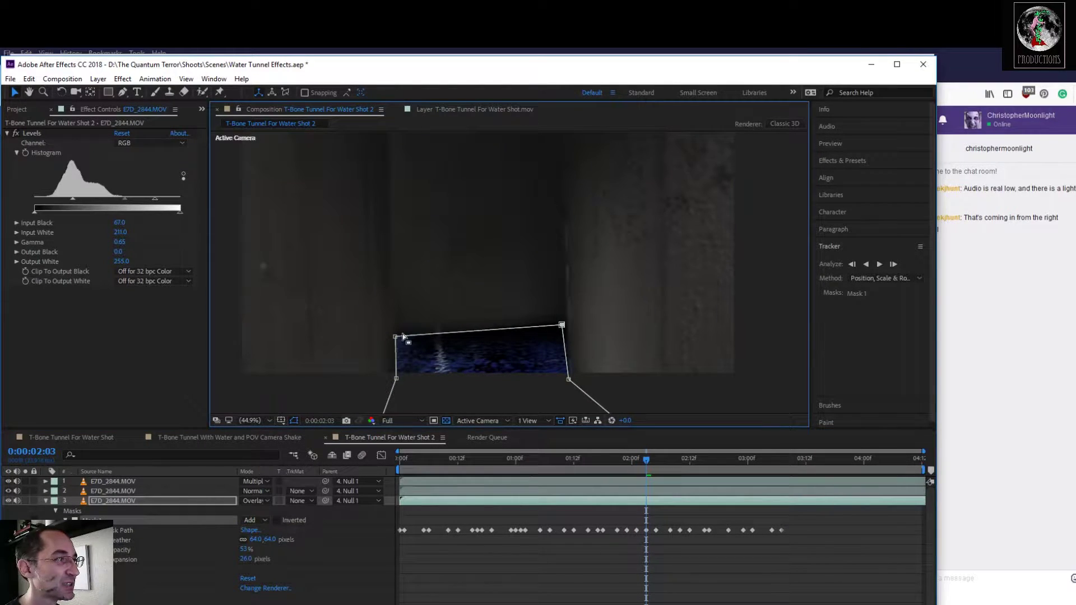
{"action": "left_click_drag", "start_coordinate": [395, 337], "coordinate": [400, 340]}
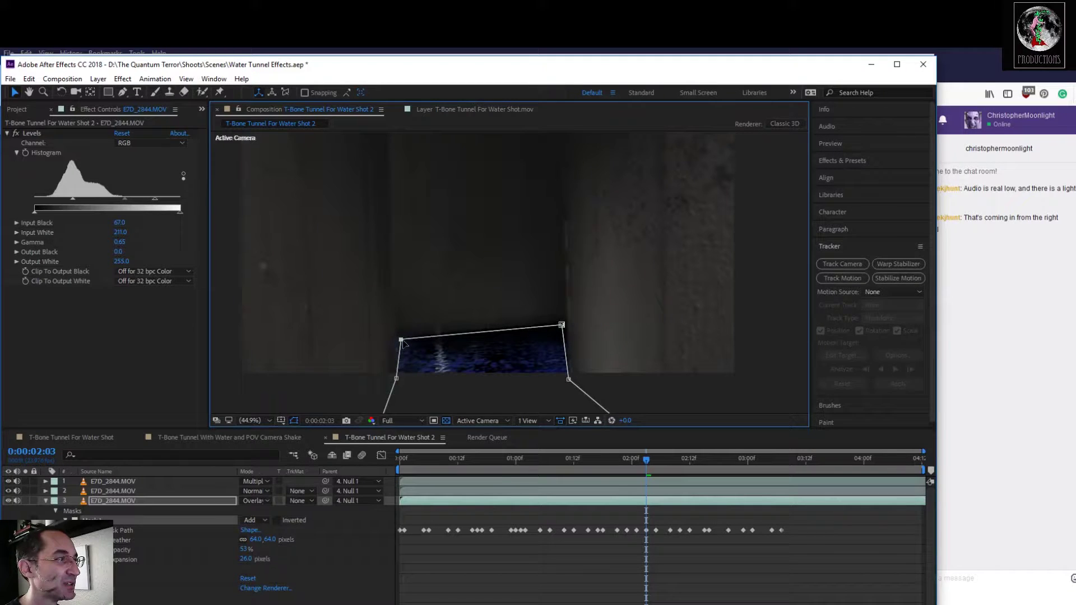
{"action": "left_click_drag", "start_coordinate": [396, 379], "coordinate": [404, 372]}
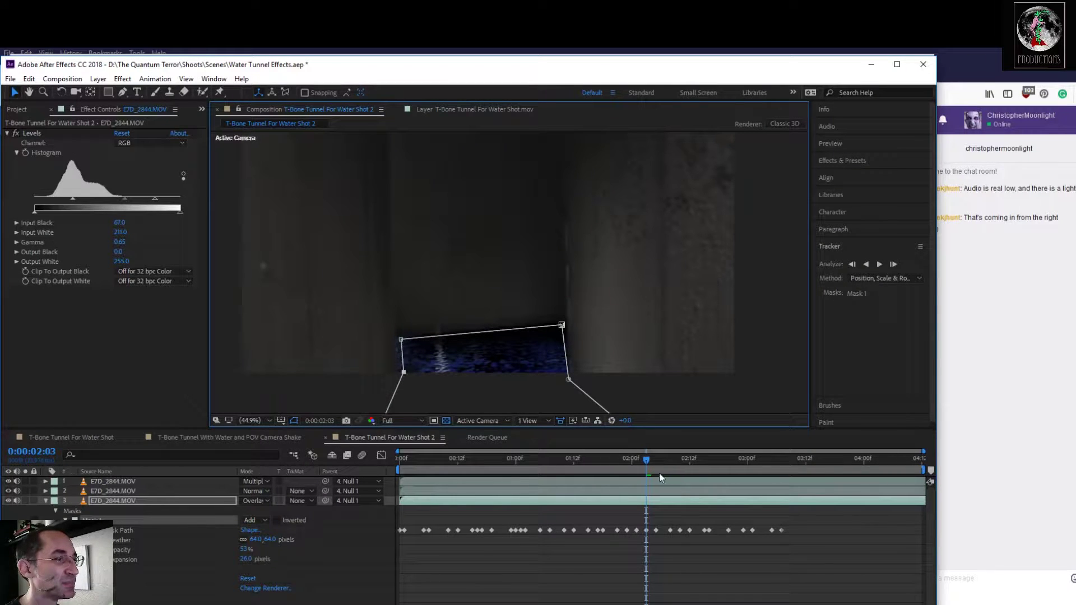
Lower the far edge of Mask 1 and tuck its side points inward at the first keyframe after 0:00:02:03
{"action": "left_click_drag", "start_coordinate": [645, 461], "coordinate": [656, 461]}
{"action": "left_click_drag", "start_coordinate": [569, 328], "coordinate": [569, 334]}
{"action": "left_click_drag", "start_coordinate": [396, 339], "coordinate": [411, 382]}
{"action": "left_click_drag", "start_coordinate": [571, 387], "coordinate": [566, 385]}
{"action": "left_click_drag", "start_coordinate": [568, 334], "coordinate": [564, 334]}
Reshape the far end of Mask 1 at 0:00:02:08, lowering its far corners and moving both side points inward
{"action": "left_click_drag", "start_coordinate": [656, 460], "coordinate": [669, 459]}
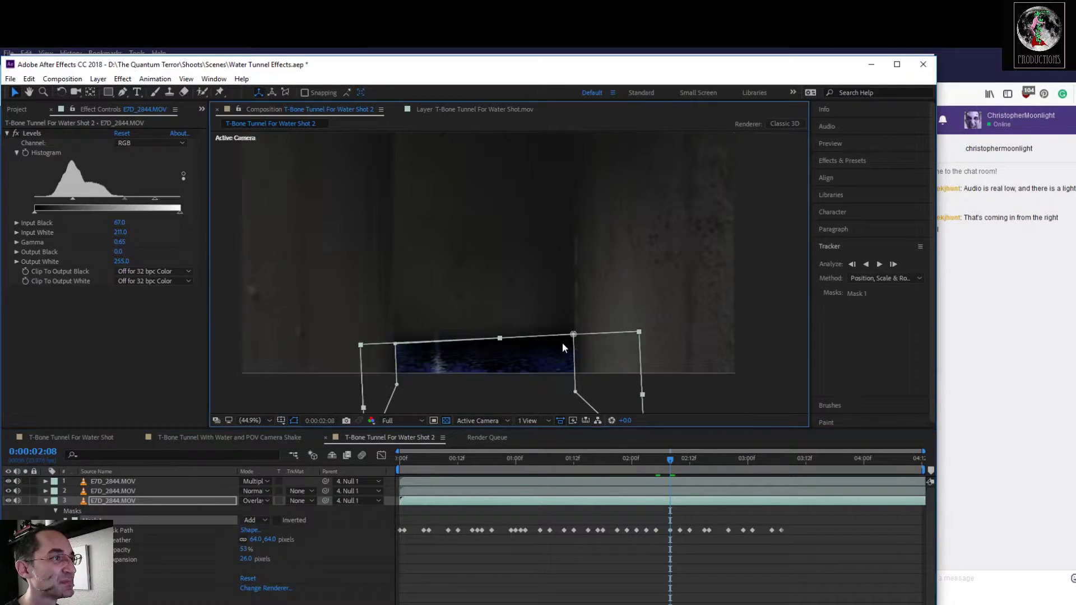
{"action": "left_click_drag", "start_coordinate": [572, 335], "coordinate": [567, 335]}
{"action": "left_click_drag", "start_coordinate": [575, 392], "coordinate": [571, 391]}
{"action": "left_click_drag", "start_coordinate": [395, 344], "coordinate": [397, 348]}
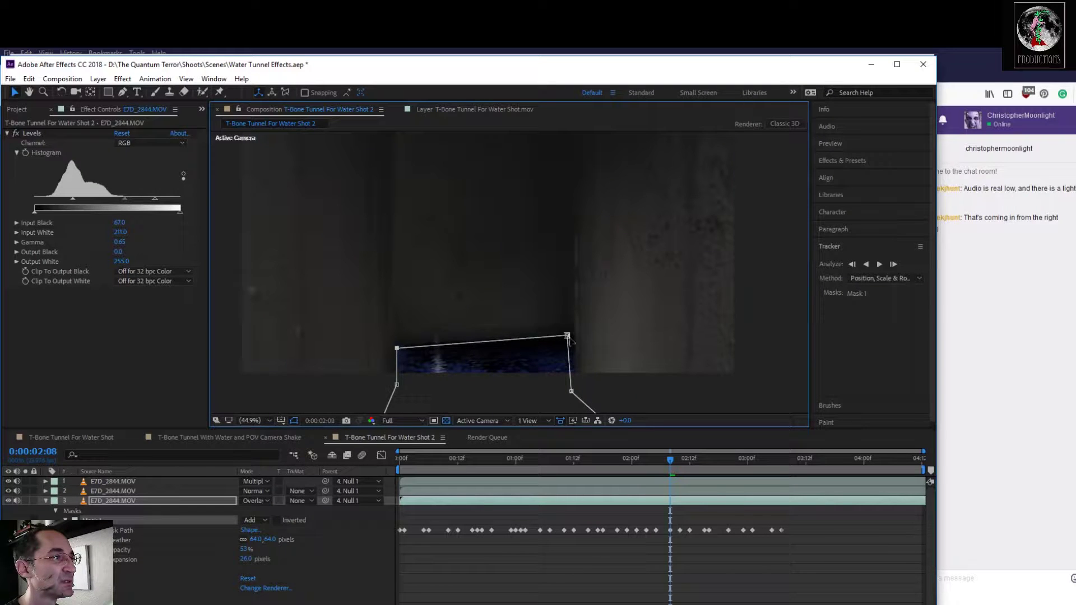
{"action": "left_click_drag", "start_coordinate": [568, 335], "coordinate": [570, 340]}
{"action": "left_click_drag", "start_coordinate": [396, 385], "coordinate": [403, 349]}
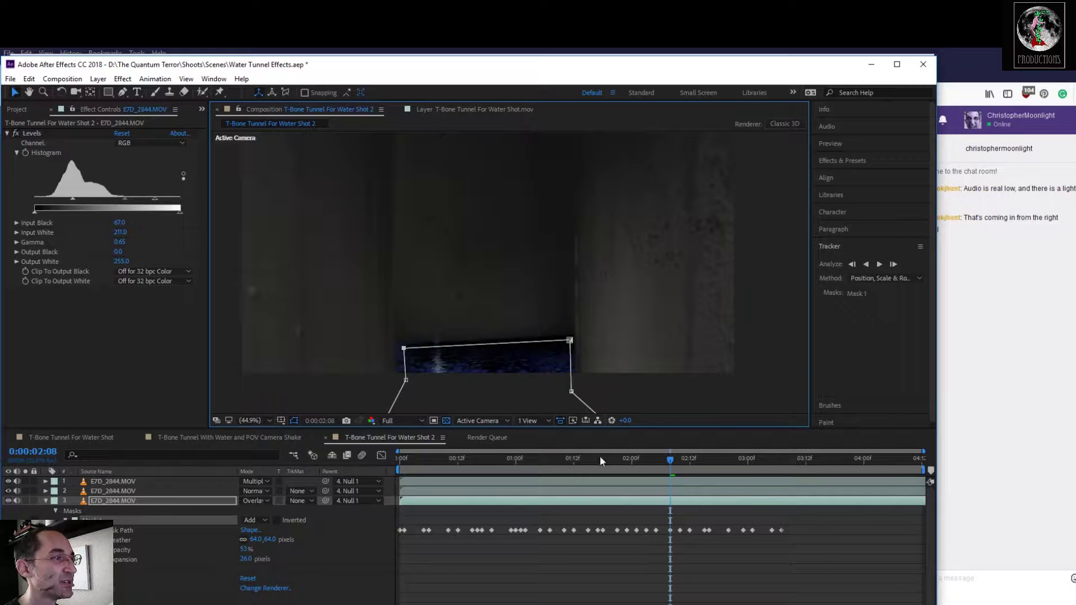
Lower the far corners of Mask 1 and narrow its far end between the walls at the 0:00:02:10 keyframe
{"action": "left_click_drag", "start_coordinate": [669, 456], "coordinate": [679, 460]}
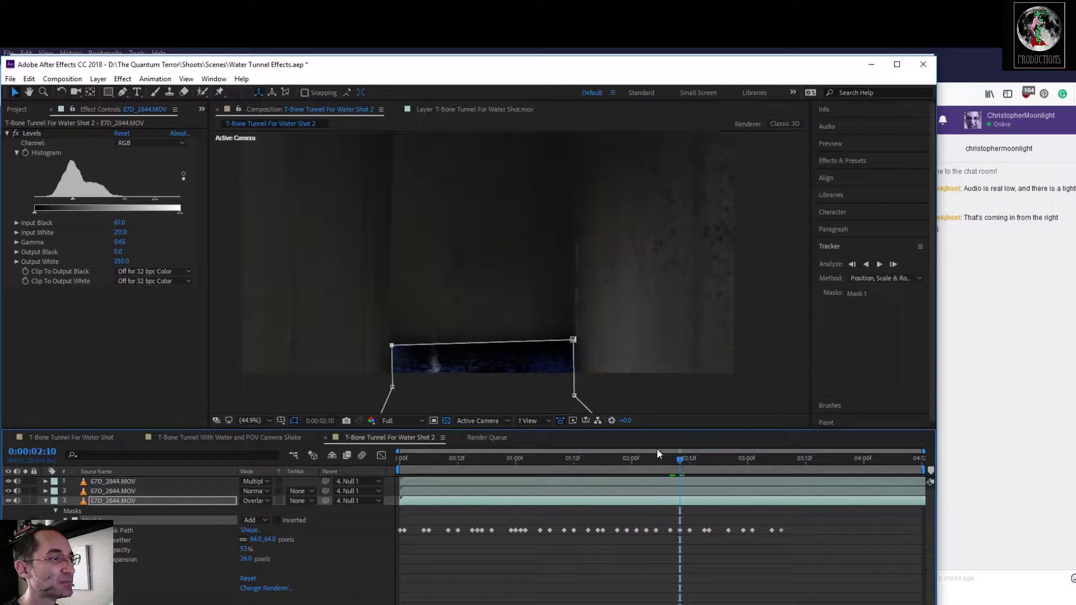
{"action": "left_click_drag", "start_coordinate": [573, 338], "coordinate": [575, 345]}
{"action": "left_click_drag", "start_coordinate": [392, 346], "coordinate": [404, 386]}
{"action": "left_click_drag", "start_coordinate": [574, 346], "coordinate": [566, 345]}
{"action": "left_click_drag", "start_coordinate": [571, 396], "coordinate": [567, 398]}
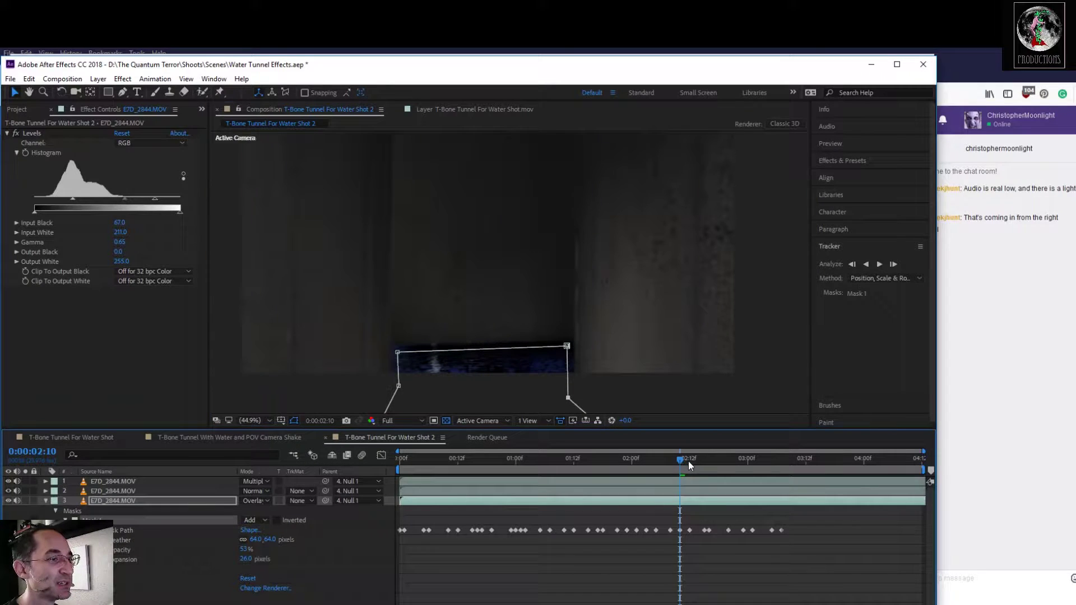
Move the far corners and side points of Mask 1 in from the tunnel walls at the 0:00:02:12 keyframe
{"action": "left_click", "coordinate": [689, 462]}
{"action": "left_click_drag", "start_coordinate": [578, 340], "coordinate": [569, 341]}
{"action": "left_click_drag", "start_coordinate": [394, 351], "coordinate": [402, 356]}
{"action": "left_click_drag", "start_coordinate": [568, 341], "coordinate": [571, 344]}
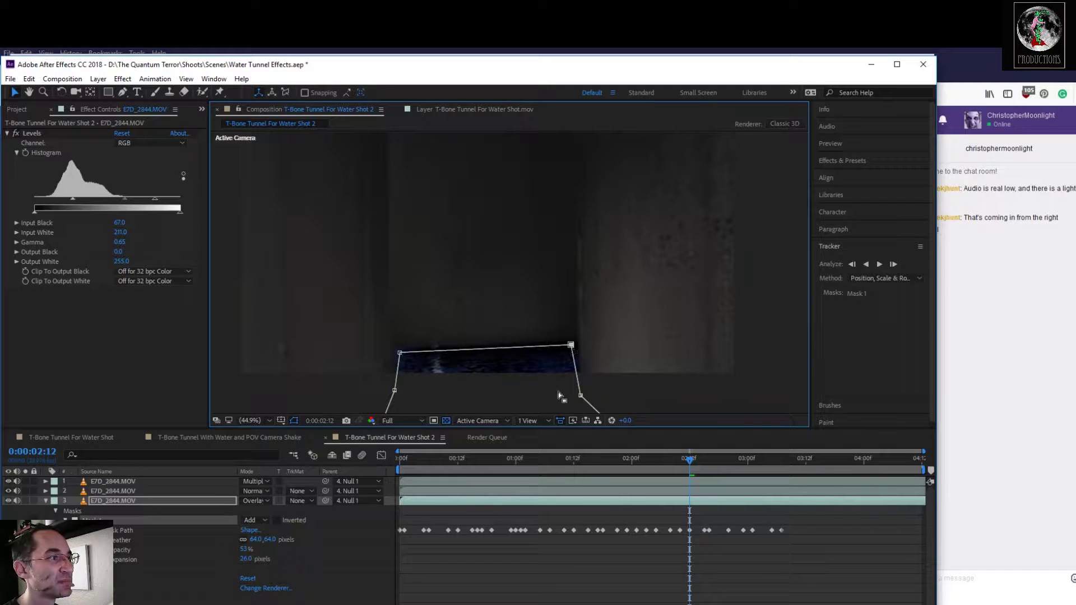
{"action": "left_click_drag", "start_coordinate": [395, 391], "coordinate": [403, 388]}
{"action": "left_click_drag", "start_coordinate": [580, 396], "coordinate": [577, 394]}
Lower the far edge of Mask 1 slightly and pull its side points inward at the 0:00:02:15 keyframe
{"action": "left_click_drag", "start_coordinate": [690, 461], "coordinate": [704, 459]}
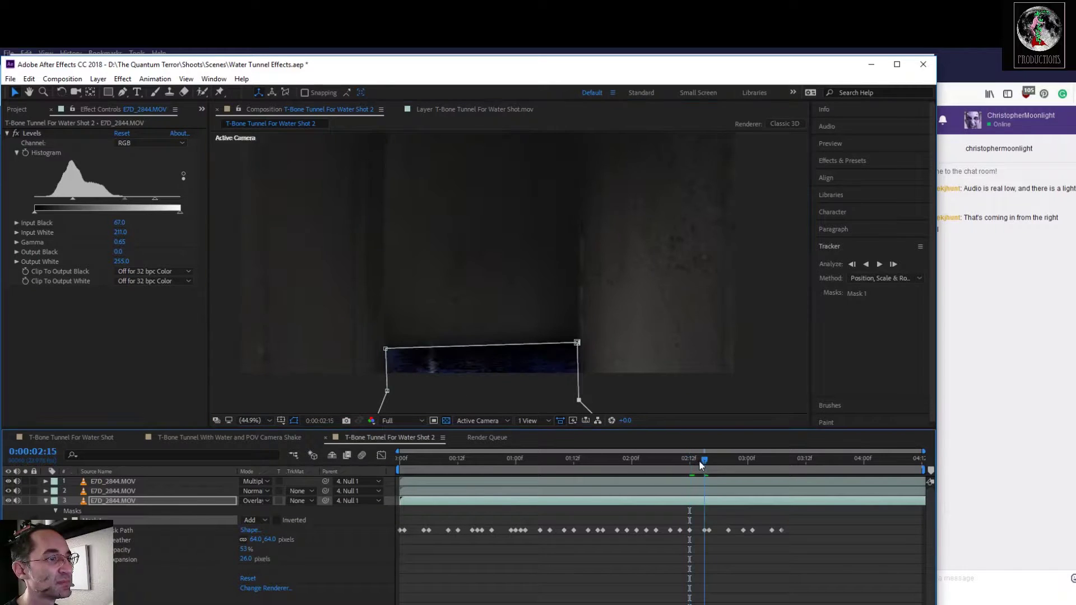
{"action": "left_click_drag", "start_coordinate": [577, 343], "coordinate": [576, 349]}
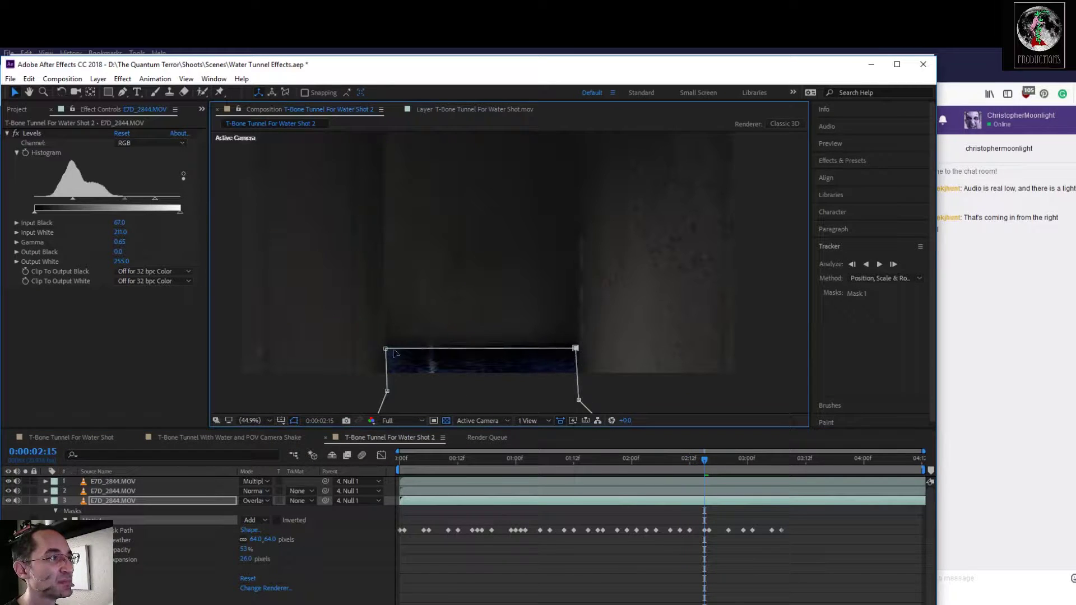
{"action": "left_click_drag", "start_coordinate": [386, 349], "coordinate": [391, 352]}
{"action": "left_click_drag", "start_coordinate": [391, 391], "coordinate": [395, 389]}
{"action": "left_click_drag", "start_coordinate": [578, 402], "coordinate": [574, 399]}
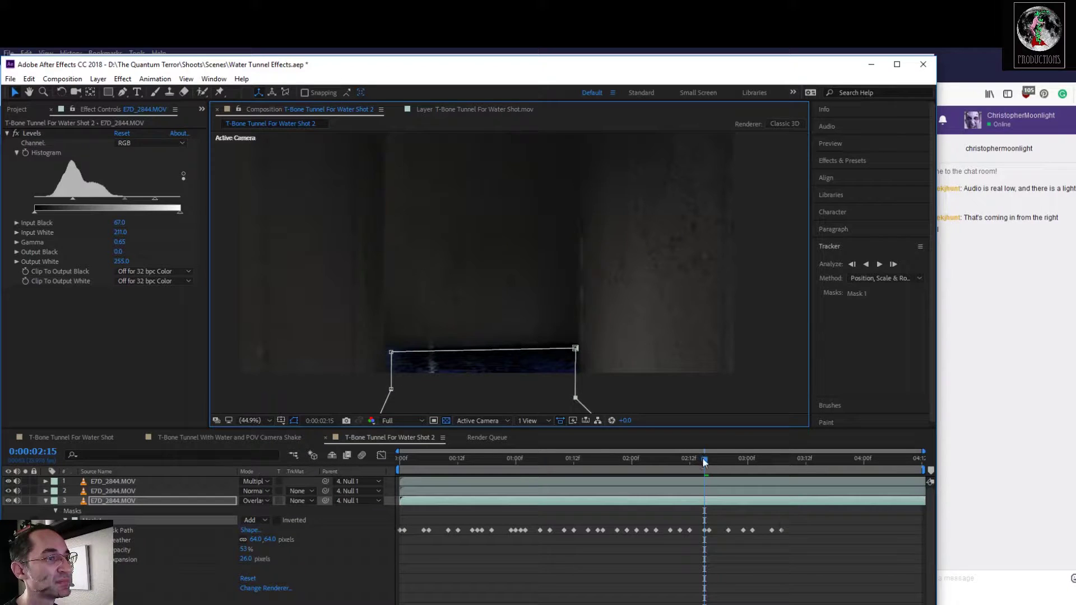
Fit the far end of Mask 1 inside the walls at 0:00:02:16 by shifting its far corners and side points inward
{"action": "left_click_drag", "start_coordinate": [704, 460], "coordinate": [709, 460]}
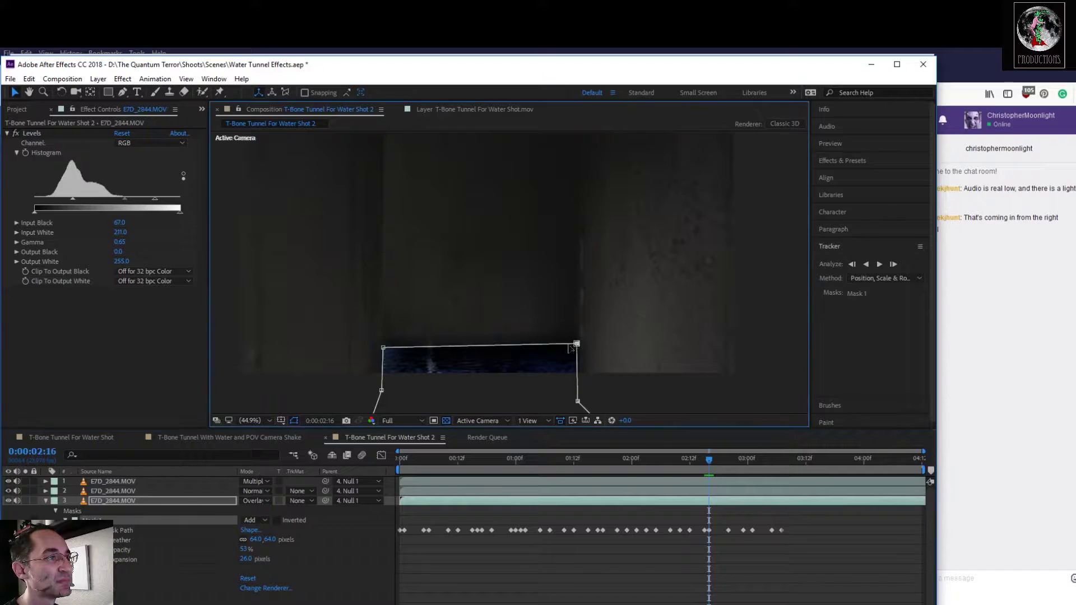
{"action": "left_click_drag", "start_coordinate": [576, 344], "coordinate": [572, 351]}
{"action": "left_click_drag", "start_coordinate": [384, 348], "coordinate": [391, 351]}
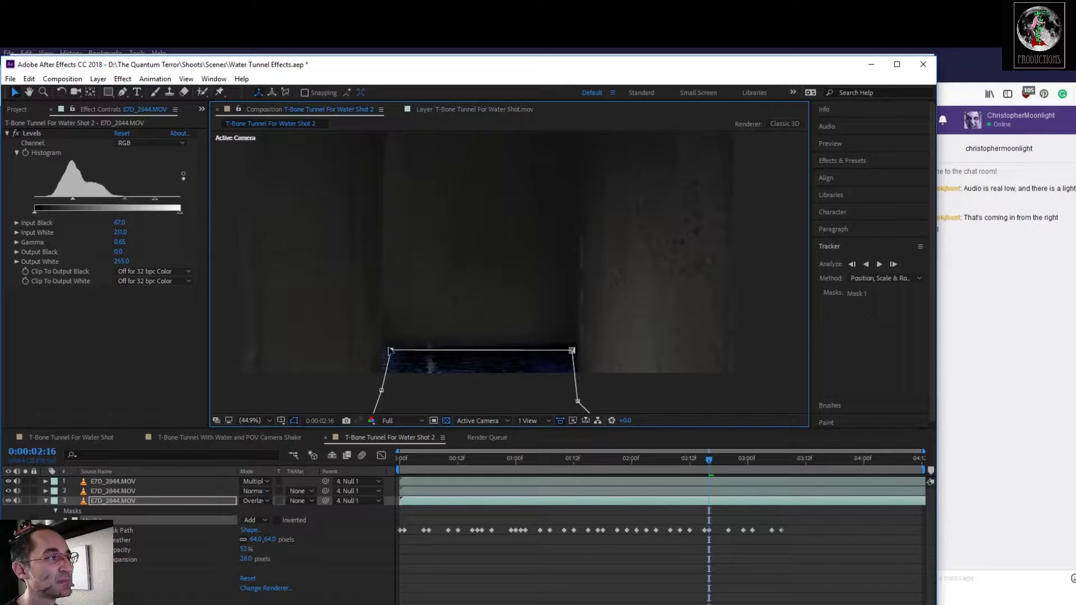
{"action": "left_click_drag", "start_coordinate": [381, 391], "coordinate": [393, 386]}
{"action": "left_click_drag", "start_coordinate": [578, 403], "coordinate": [573, 402]}
{"action": "left_click_drag", "start_coordinate": [396, 385], "coordinate": [391, 385]}
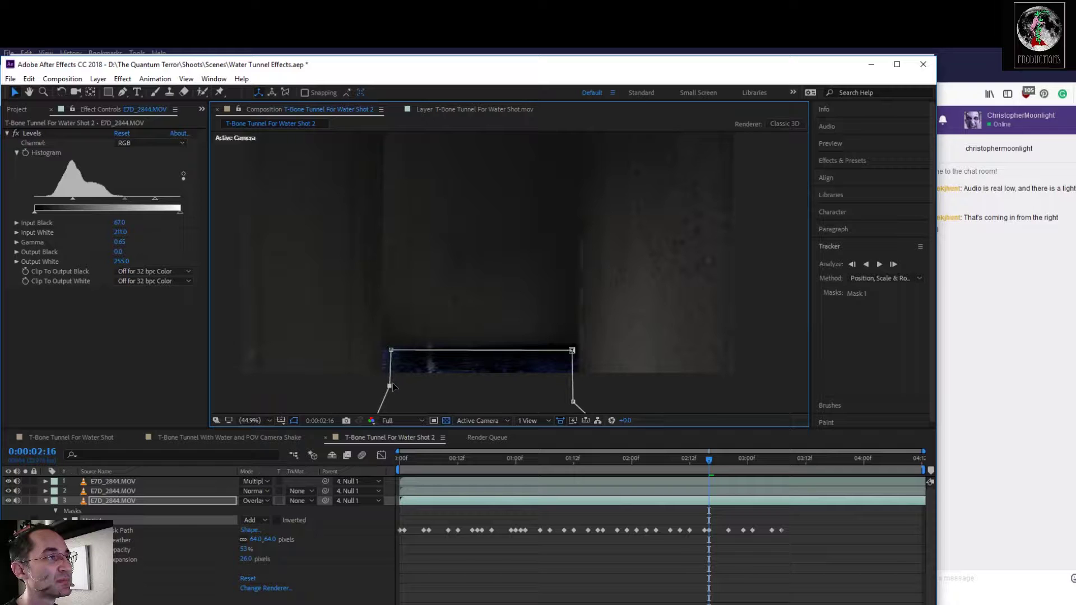
Nudge the far corners of Mask 1 down and inward with their side points at the 0:00:02:20 keyframe
{"action": "left_click", "coordinate": [727, 458]}
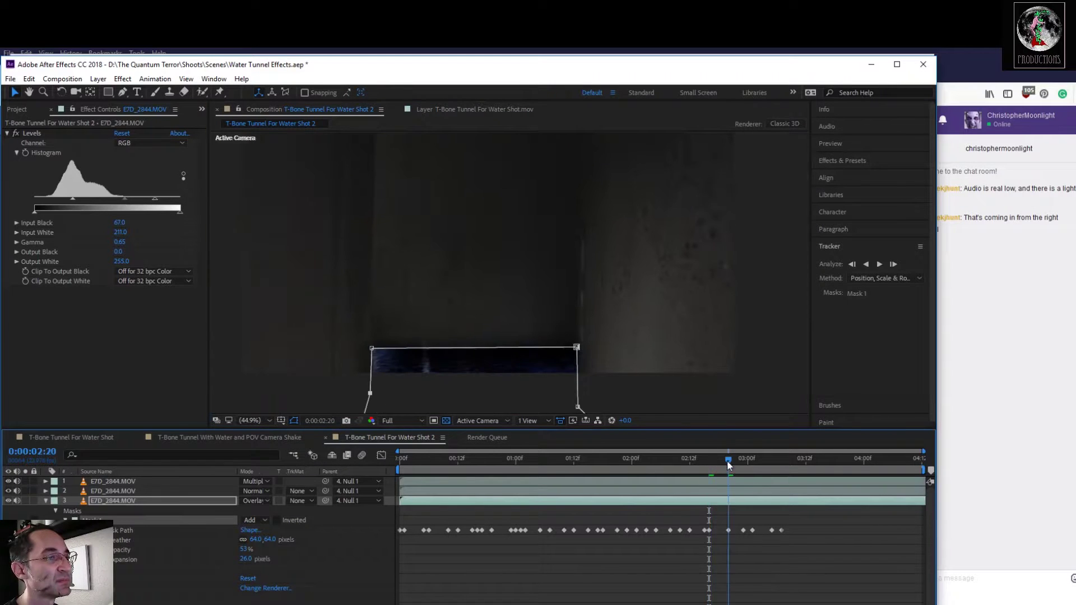
{"action": "left_click_drag", "start_coordinate": [578, 350], "coordinate": [572, 351]}
{"action": "left_click_drag", "start_coordinate": [374, 350], "coordinate": [379, 354]}
{"action": "left_click_drag", "start_coordinate": [370, 397], "coordinate": [375, 395]}
{"action": "left_click_drag", "start_coordinate": [576, 403], "coordinate": [575, 405]}
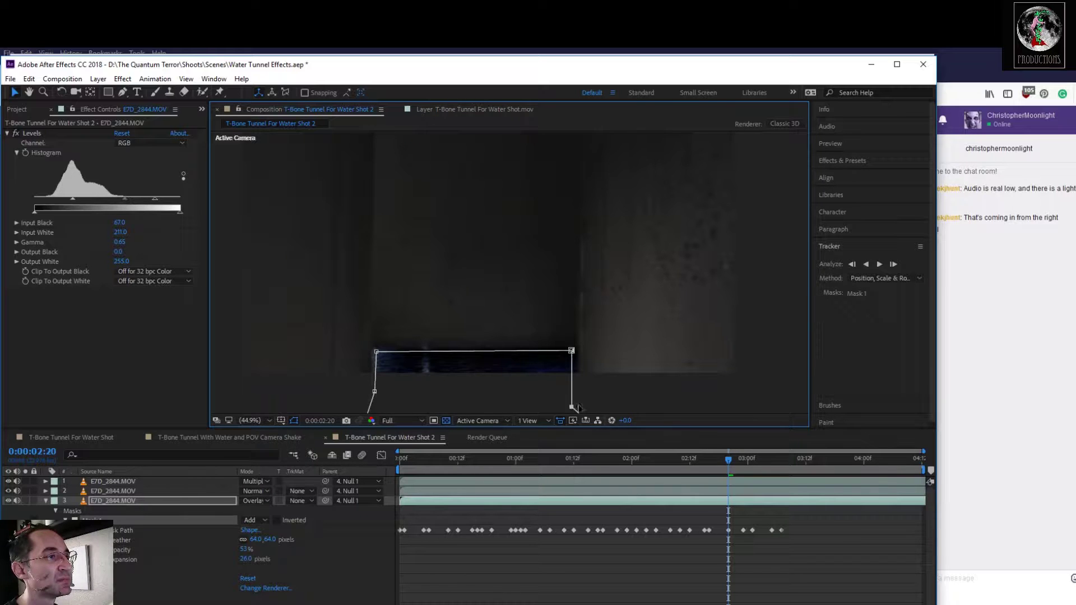
Lower the two far corners of Mask 1 and bring them slightly inward at the 0:00:02:23 and 0:00:03:01 keyframes
{"action": "left_click_drag", "start_coordinate": [729, 461], "coordinate": [743, 461]}
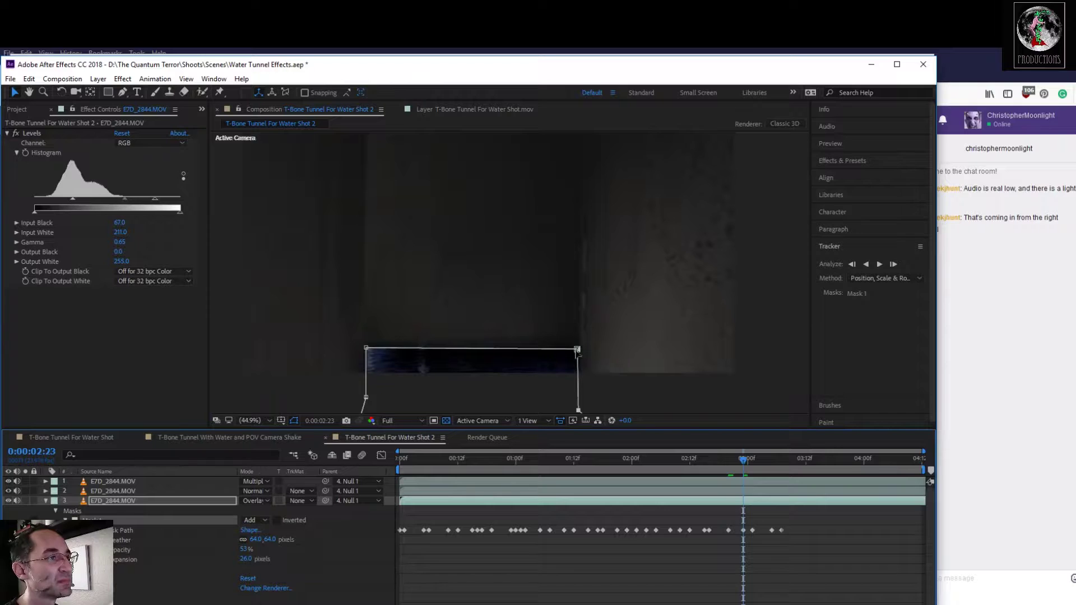
{"action": "left_click_drag", "start_coordinate": [578, 351], "coordinate": [575, 361]}
{"action": "left_click_drag", "start_coordinate": [366, 349], "coordinate": [369, 357]}
{"action": "left_click_drag", "start_coordinate": [740, 458], "coordinate": [752, 459]}
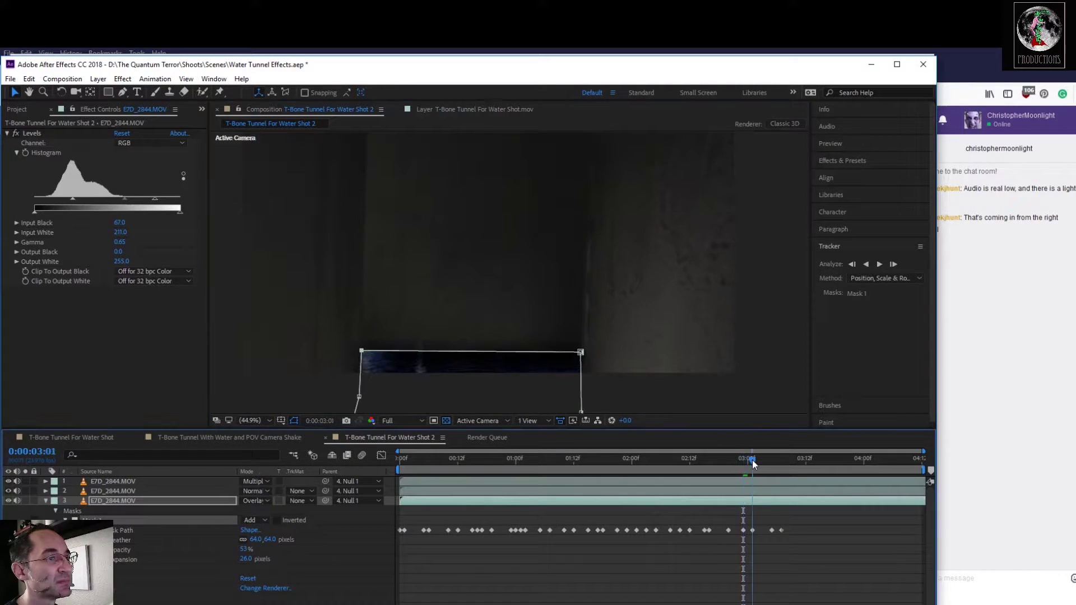
{"action": "left_click_drag", "start_coordinate": [581, 351], "coordinate": [576, 356]}
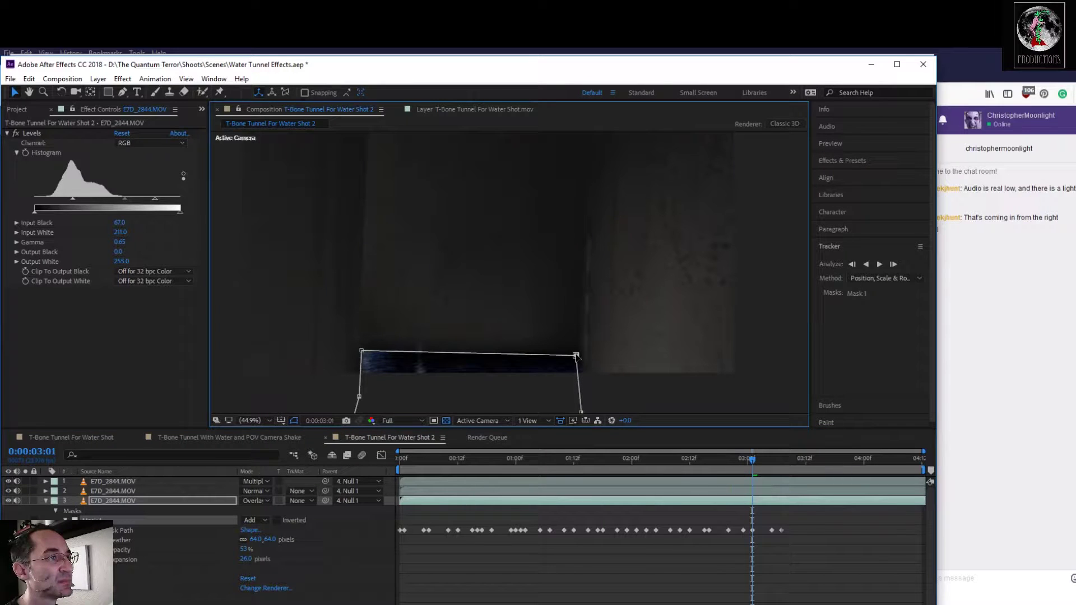
{"action": "left_click_drag", "start_coordinate": [361, 352], "coordinate": [367, 356]}
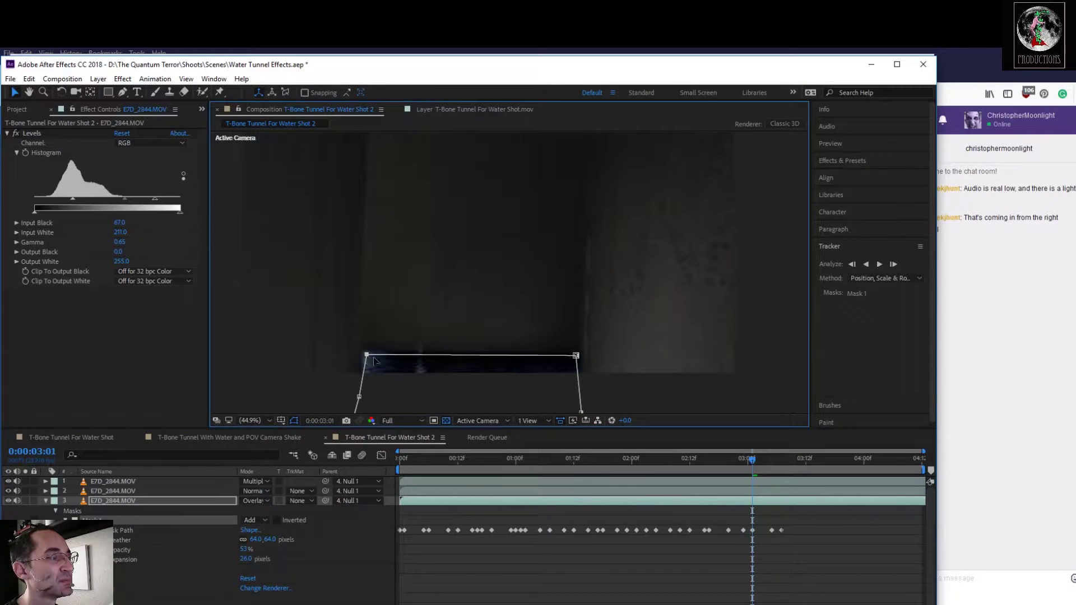
Narrow Mask 1 further at 0:00:02:23 by moving both far corners and the left side point inward
{"action": "left_click_drag", "start_coordinate": [748, 458], "coordinate": [743, 458]}
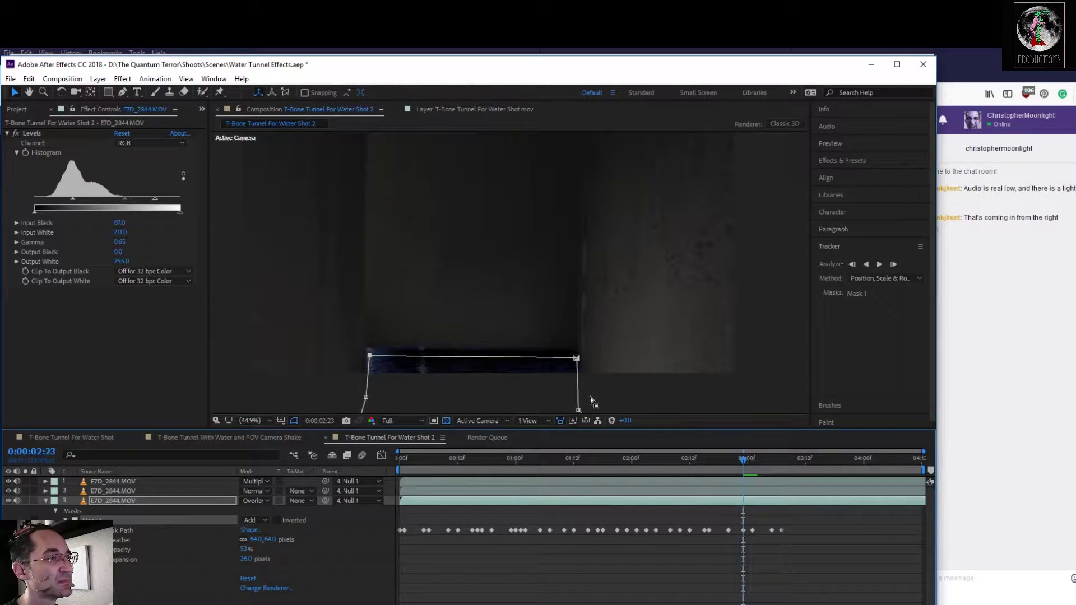
{"action": "left_click_drag", "start_coordinate": [576, 357], "coordinate": [572, 357]}
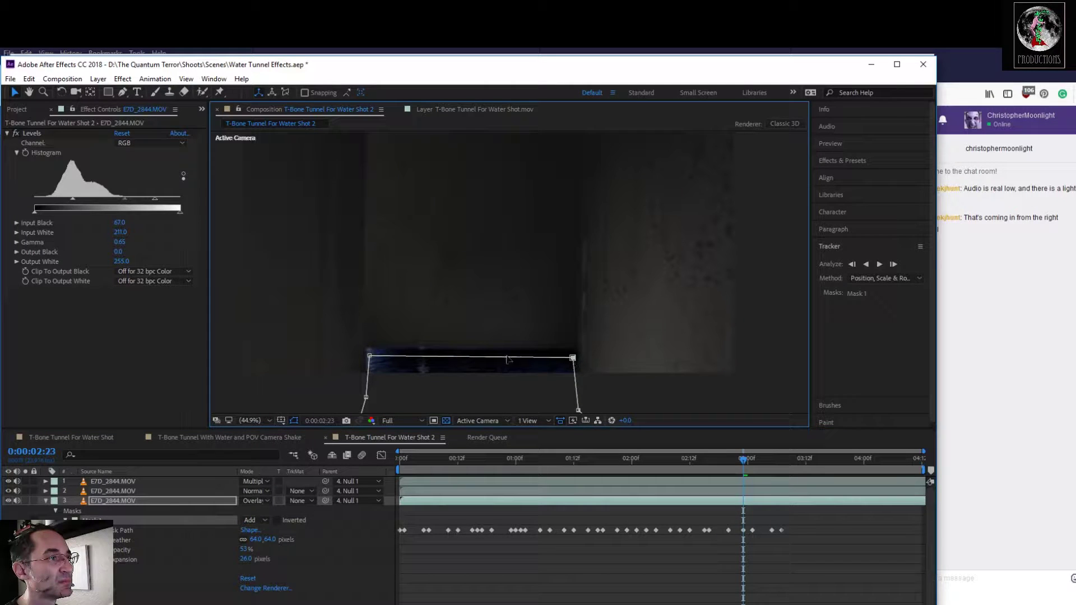
{"action": "left_click_drag", "start_coordinate": [370, 396], "coordinate": [375, 398]}
{"action": "left_click_drag", "start_coordinate": [372, 356], "coordinate": [376, 356]}
Bring the far corners and left side point of Mask 1 inward at the 0:00:03:05 keyframe
{"action": "left_click_drag", "start_coordinate": [743, 464], "coordinate": [772, 463]}
{"action": "left_click_drag", "start_coordinate": [582, 362], "coordinate": [578, 364]}
{"action": "left_click_drag", "start_coordinate": [348, 359], "coordinate": [354, 364]}
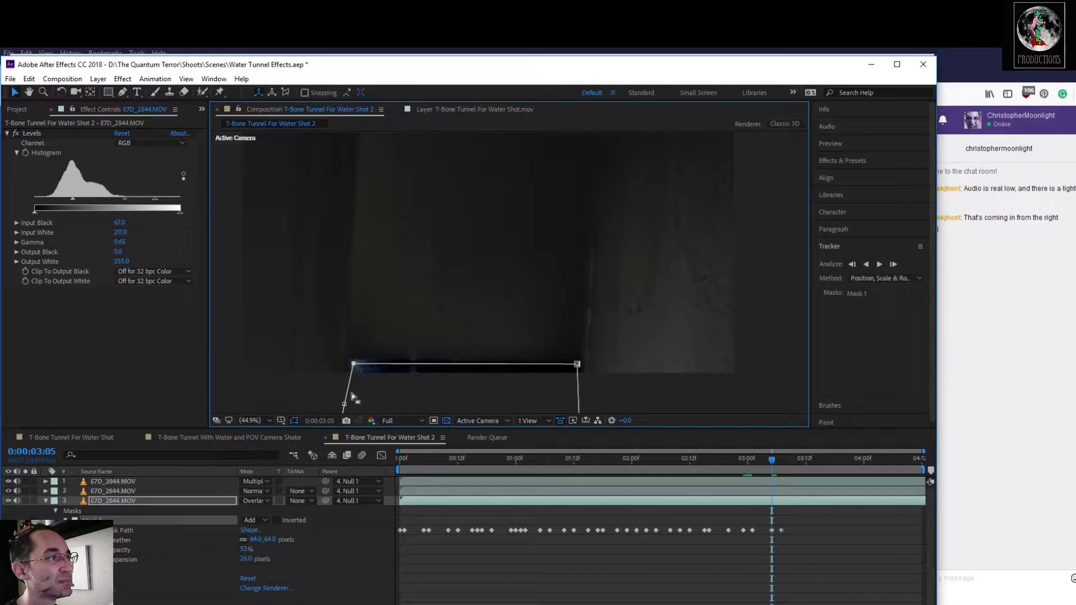
{"action": "left_click_drag", "start_coordinate": [344, 405], "coordinate": [350, 403]}
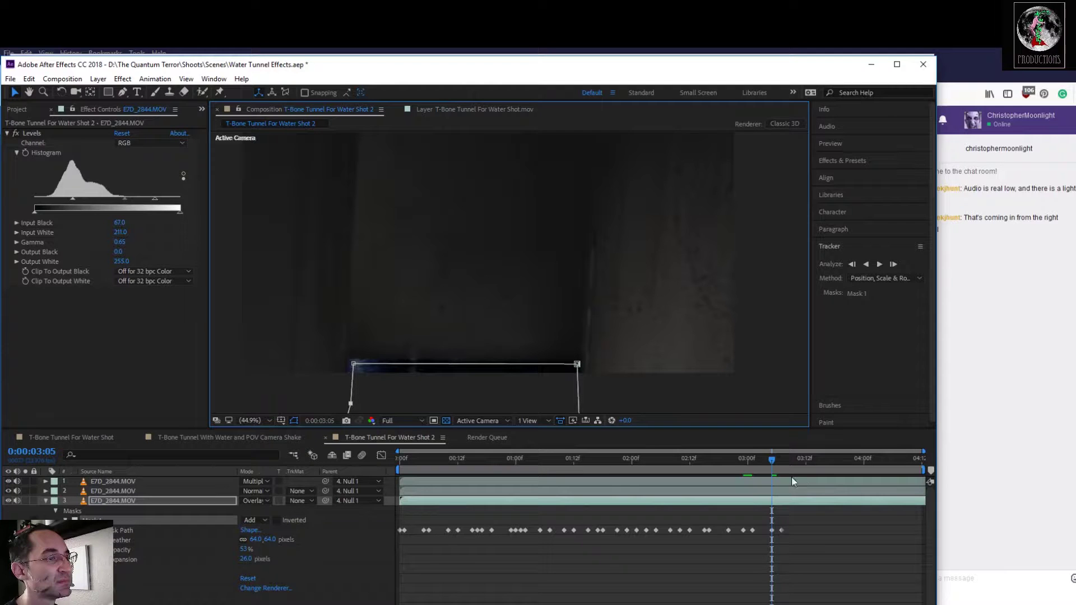
Lower the far edge of Mask 1 to the bottom of the frame at the 0:00:03:07 keyframe
{"action": "left_click", "coordinate": [781, 460]}
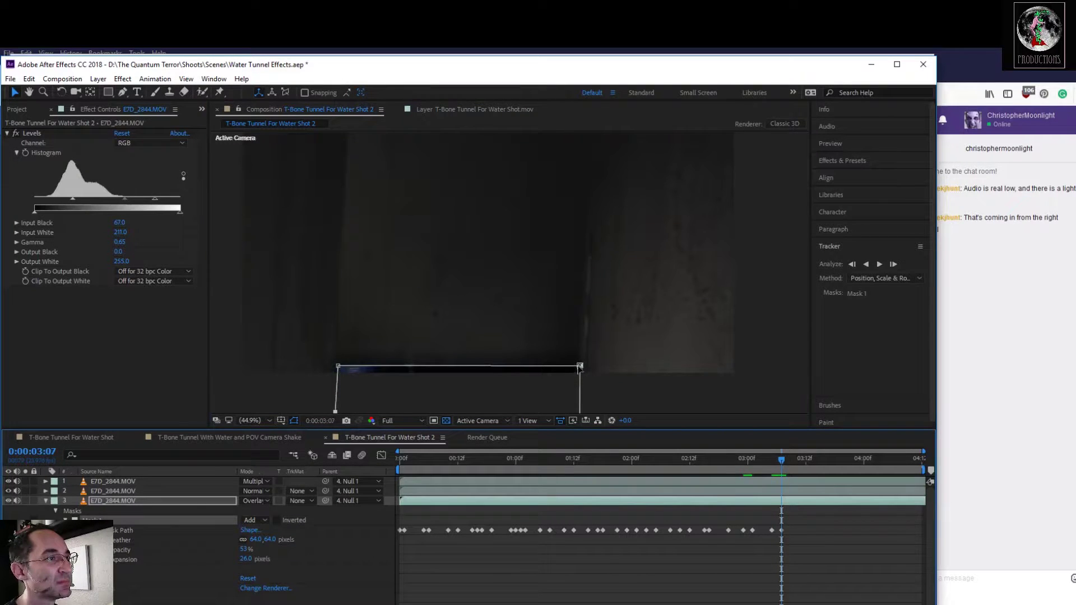
{"action": "left_click_drag", "start_coordinate": [580, 367], "coordinate": [578, 374]}
{"action": "left_click_drag", "start_coordinate": [341, 370], "coordinate": [345, 373]}
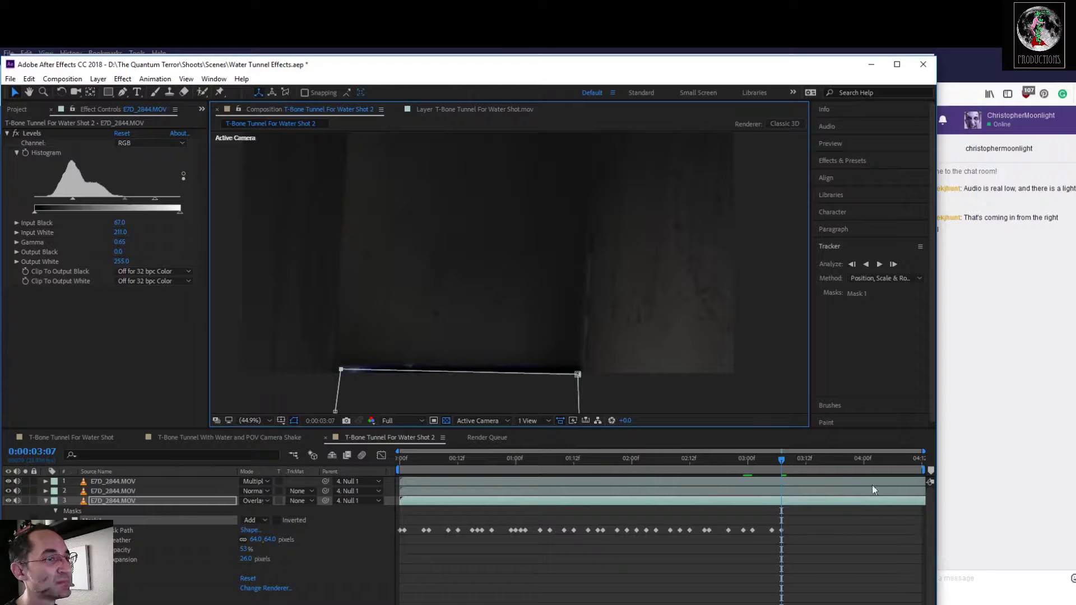
Add a Mask Path keyframe at 0:00:03:16 by moving the far-left corner of Mask 1 down and inward, and recheck 0:00:03:07
{"action": "left_click_drag", "start_coordinate": [788, 462], "coordinate": [828, 474]}
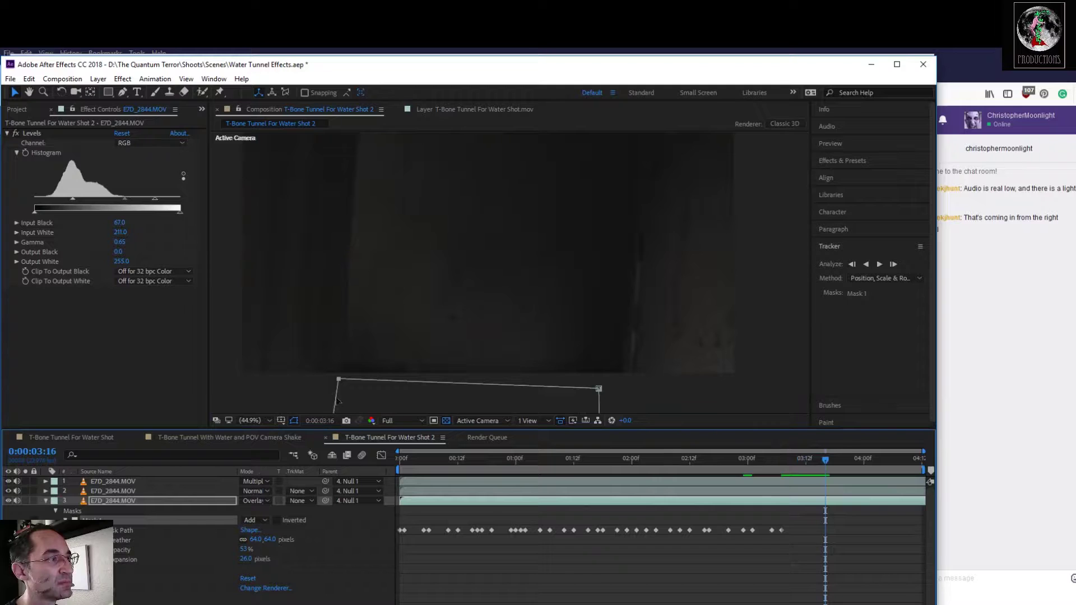
{"action": "left_click_drag", "start_coordinate": [344, 384], "coordinate": [349, 389]}
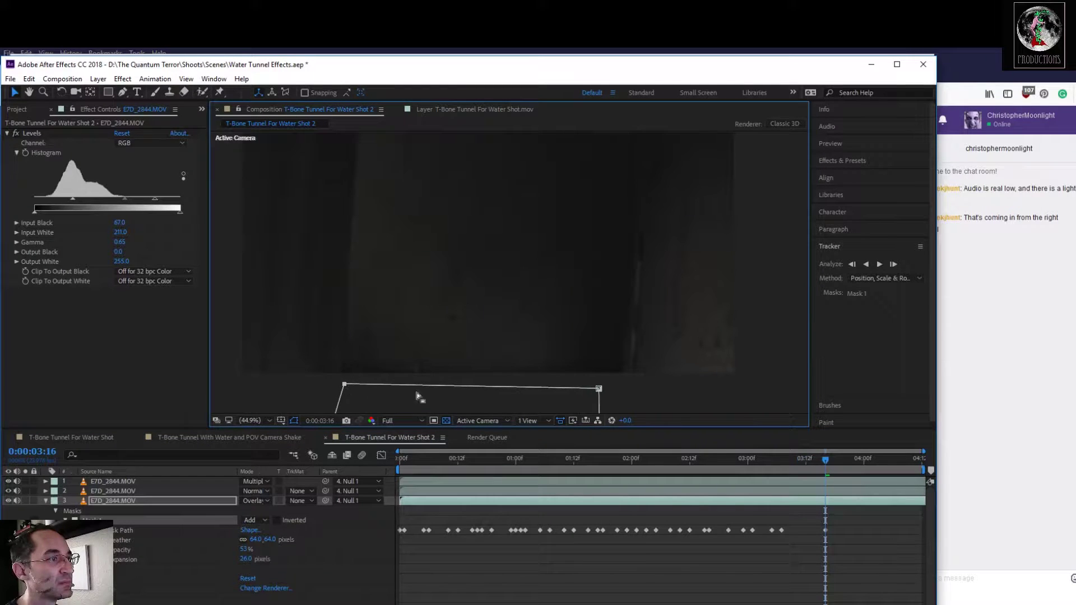
{"action": "left_click_drag", "start_coordinate": [829, 462], "coordinate": [781, 462]}
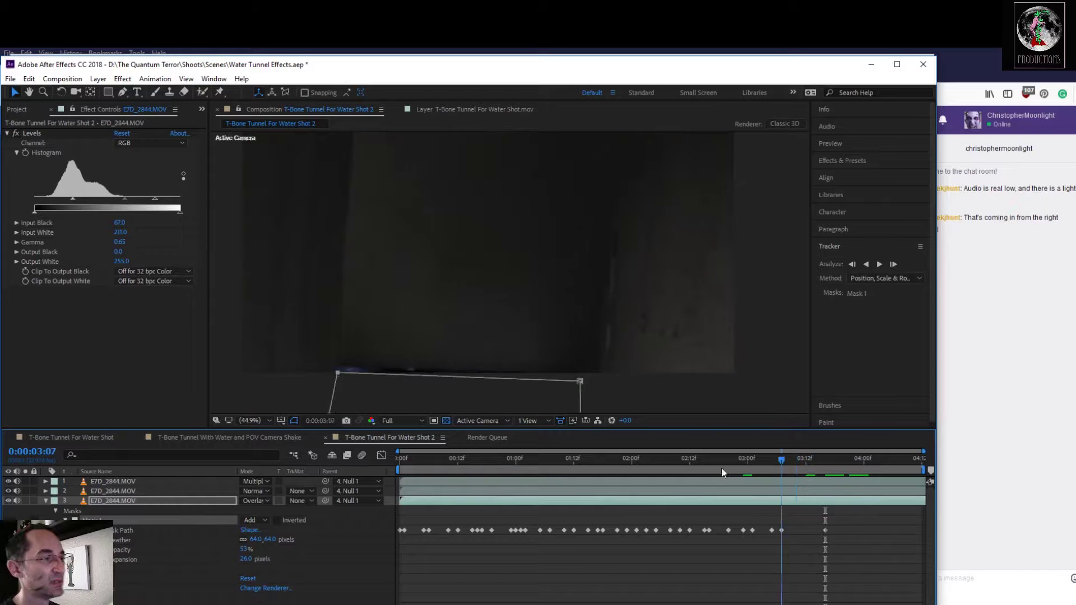
Collapse the Overlay water layer, save the project and preview the composition from the first frame
{"action": "left_click", "coordinate": [46, 500]}
{"action": "left_click_drag", "start_coordinate": [786, 459], "coordinate": [312, 492]}
{"action": "left_click", "coordinate": [328, 569]}
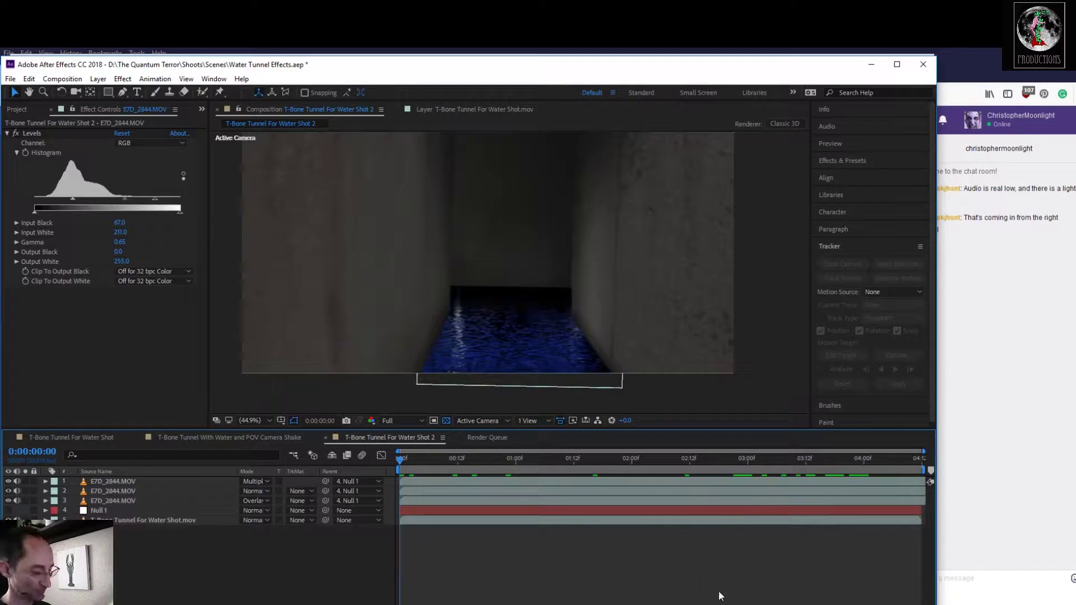
{"action": "key", "text": "ctrl+s"}
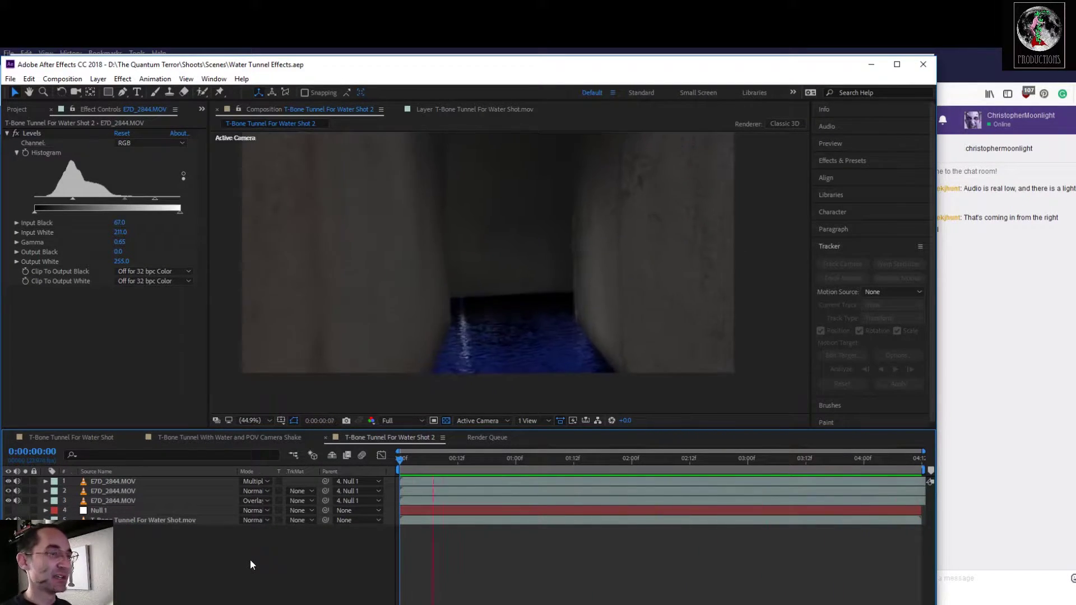
{"action": "key", "text": "space"}
{"action": "left_click_drag", "start_coordinate": [589, 458], "coordinate": [399, 486]}
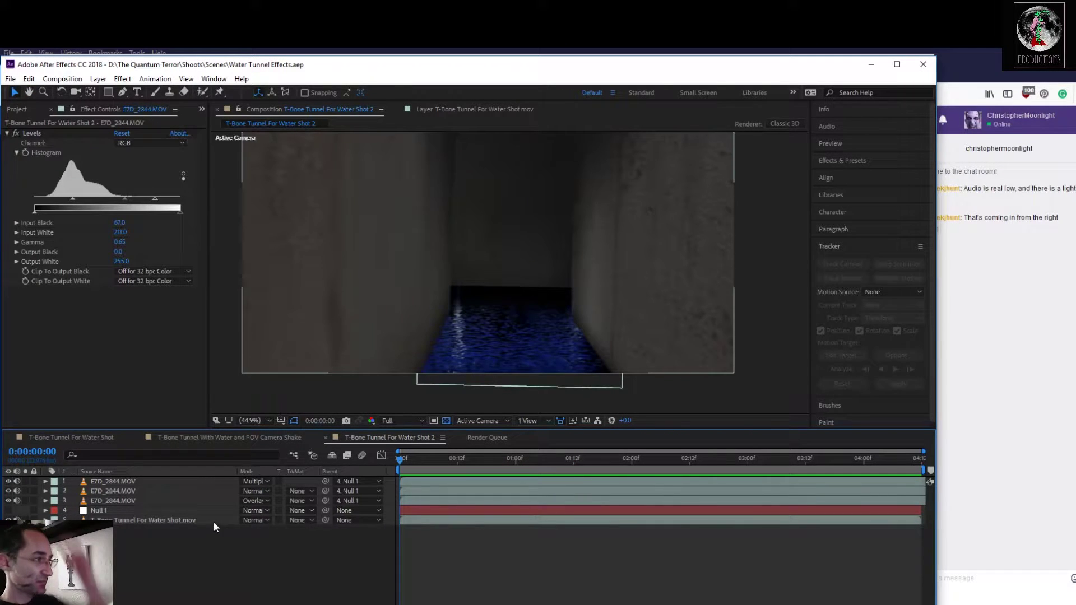
Apply Color Balance to the Normal-mode water layer with Midtone Green -20, Midtone Blue -94, Highlight Red 25, Highlight Green 6 and Highlight Blue -23
{"action": "left_click", "coordinate": [136, 492]}
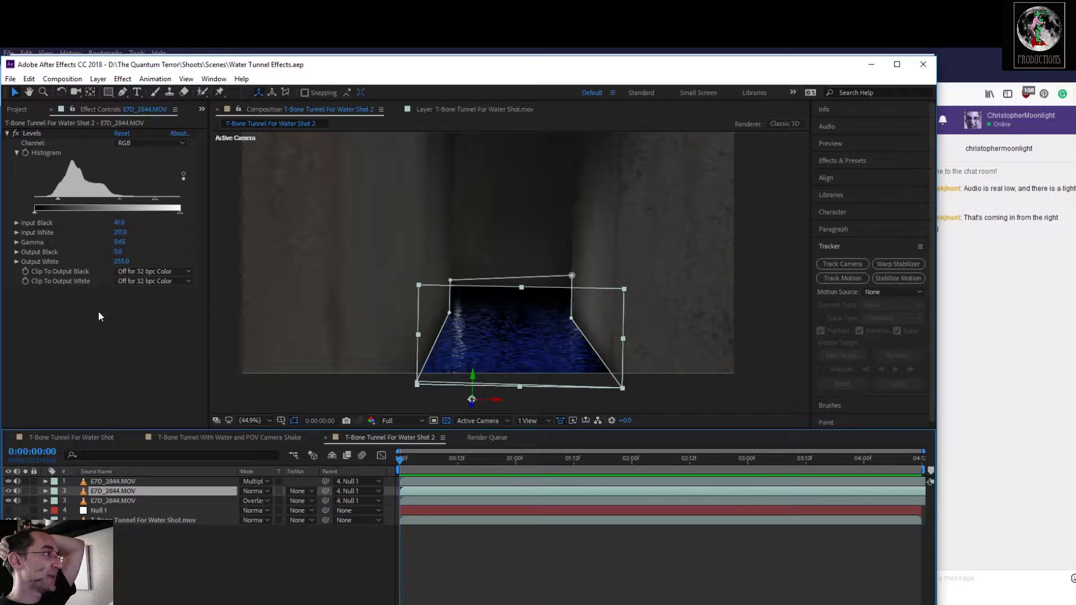
{"action": "left_click", "coordinate": [127, 79]}
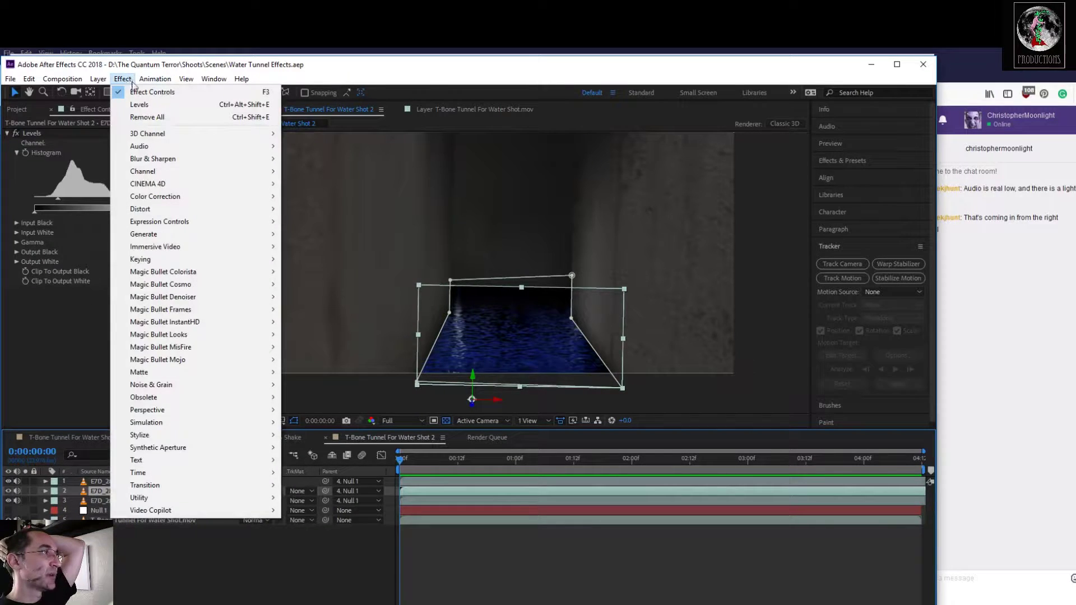
{"action": "mouse_move", "coordinate": [165, 197]}
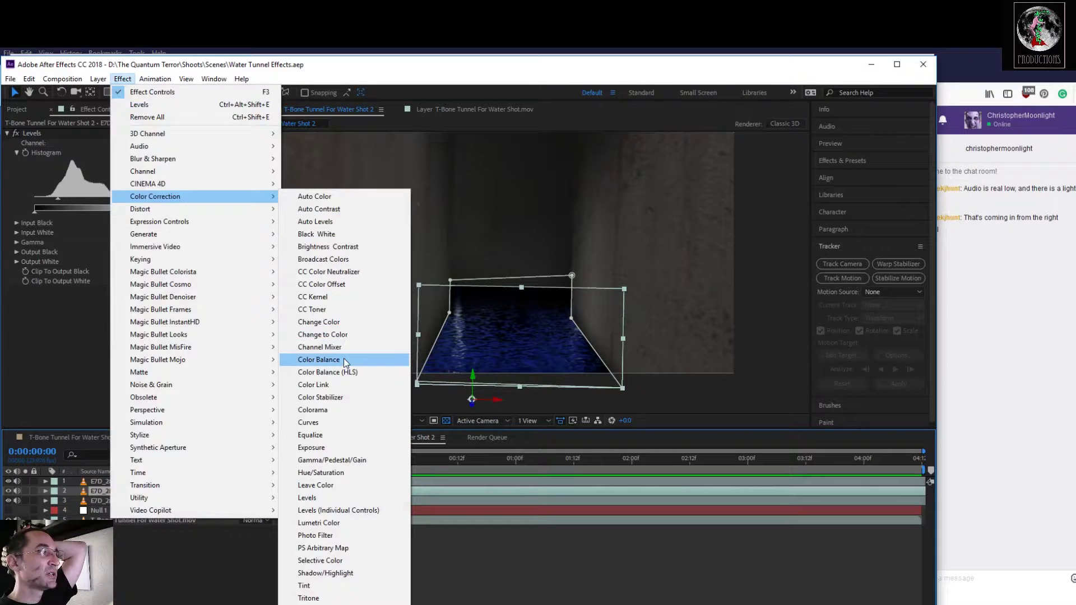
{"action": "left_click", "coordinate": [320, 359]}
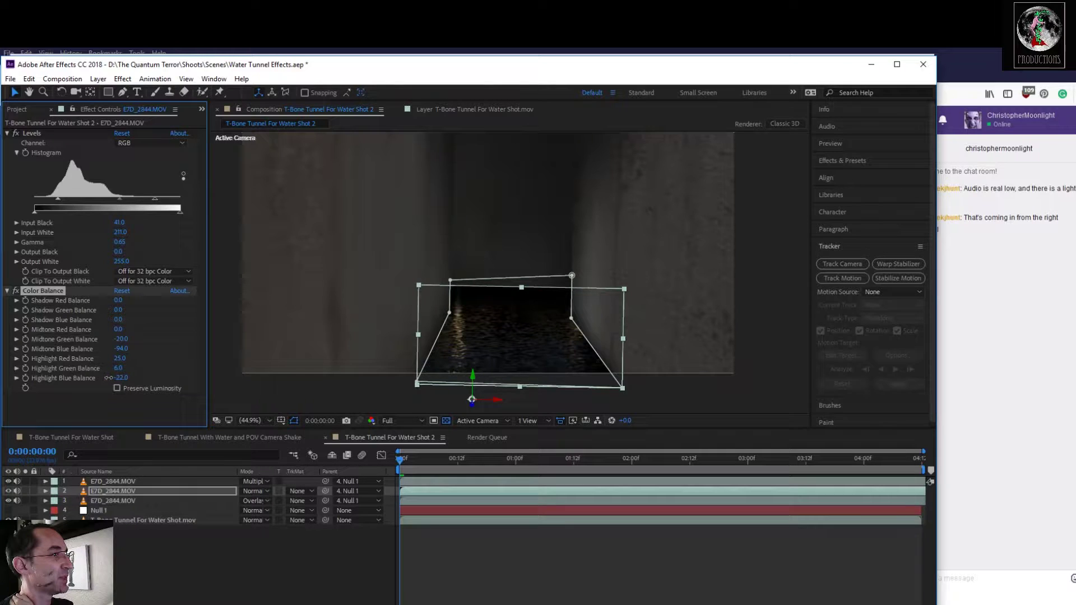
{"action": "left_click", "coordinate": [285, 569]}
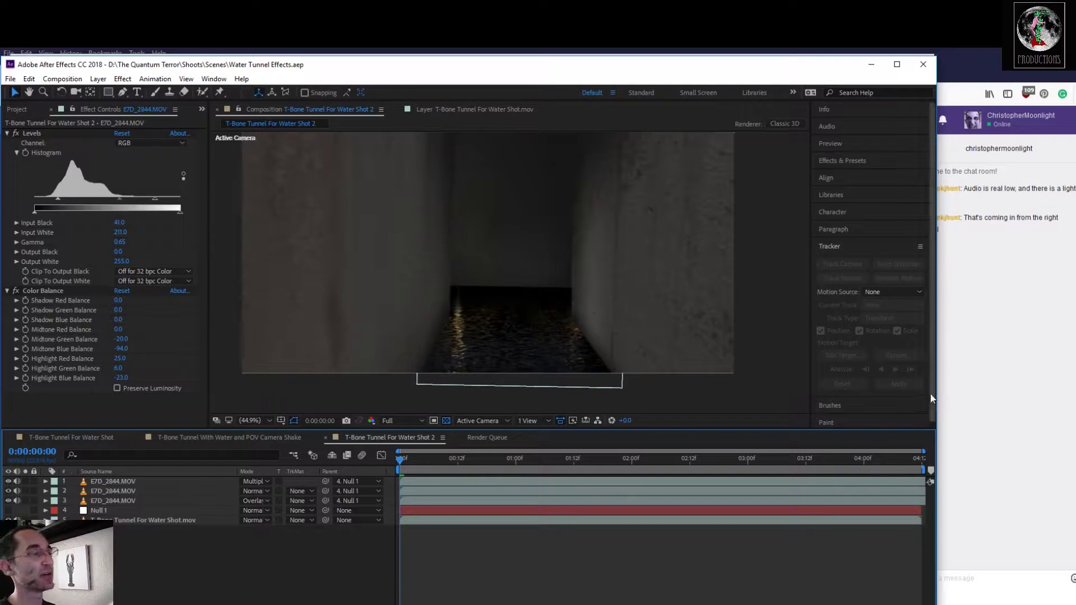
Preview the recoloured water, and play the T-Bone Tunnel For Water Shot composition from its first frame for comparison
{"action": "key", "text": "space"}
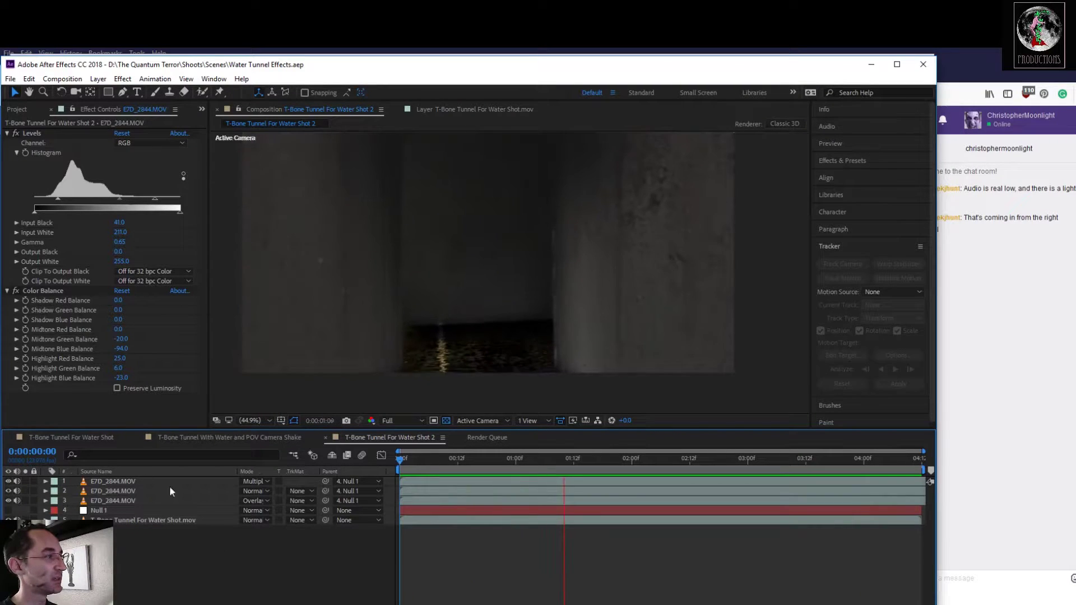
{"action": "left_click", "coordinate": [71, 437]}
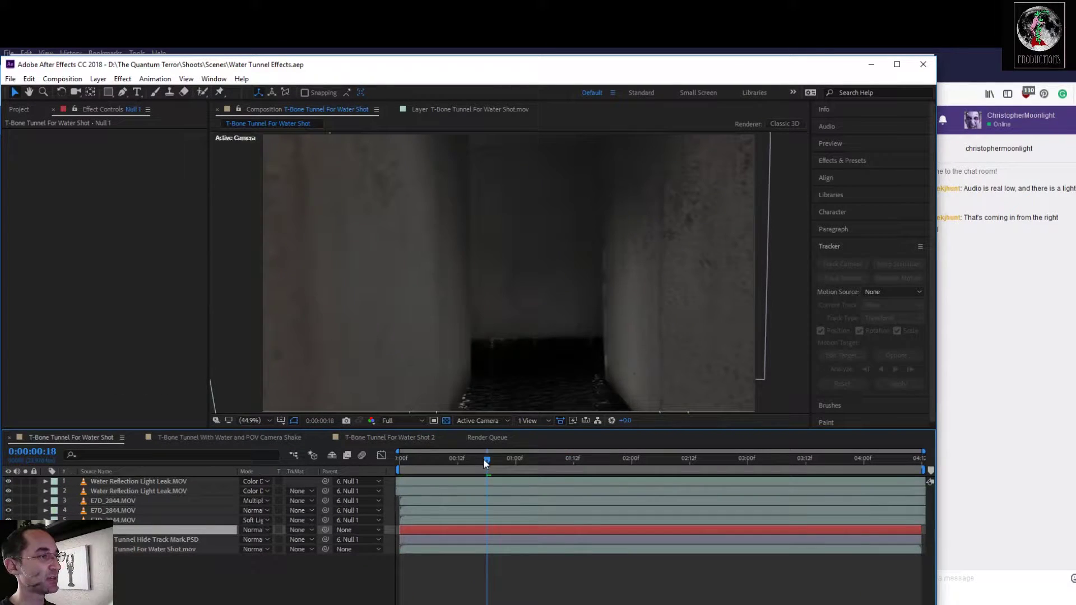
{"action": "key", "text": "Home"}
{"action": "key", "text": "space"}
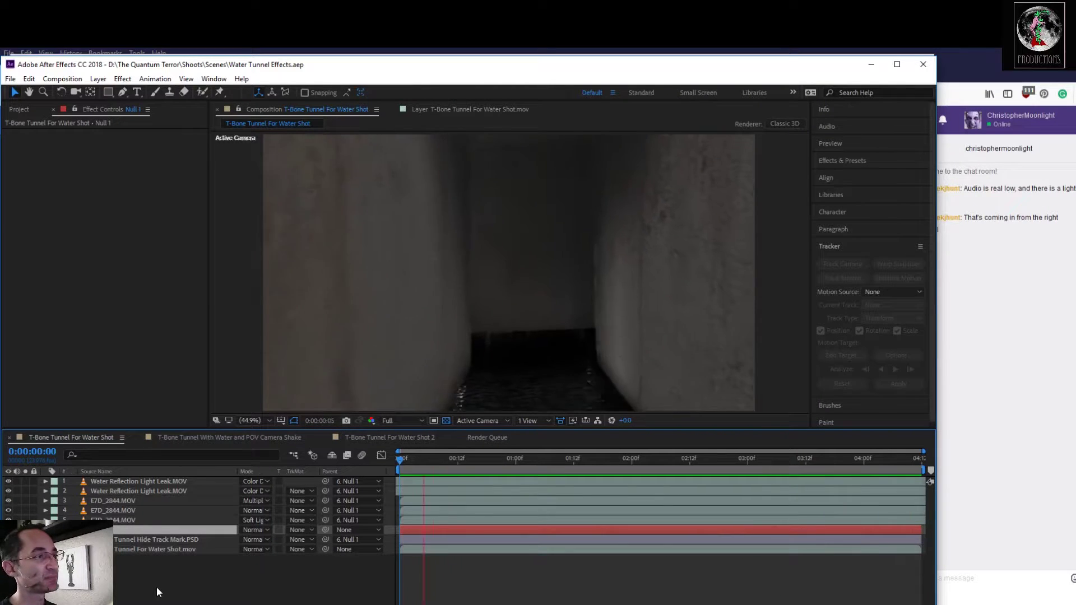
{"action": "key", "text": "space"}
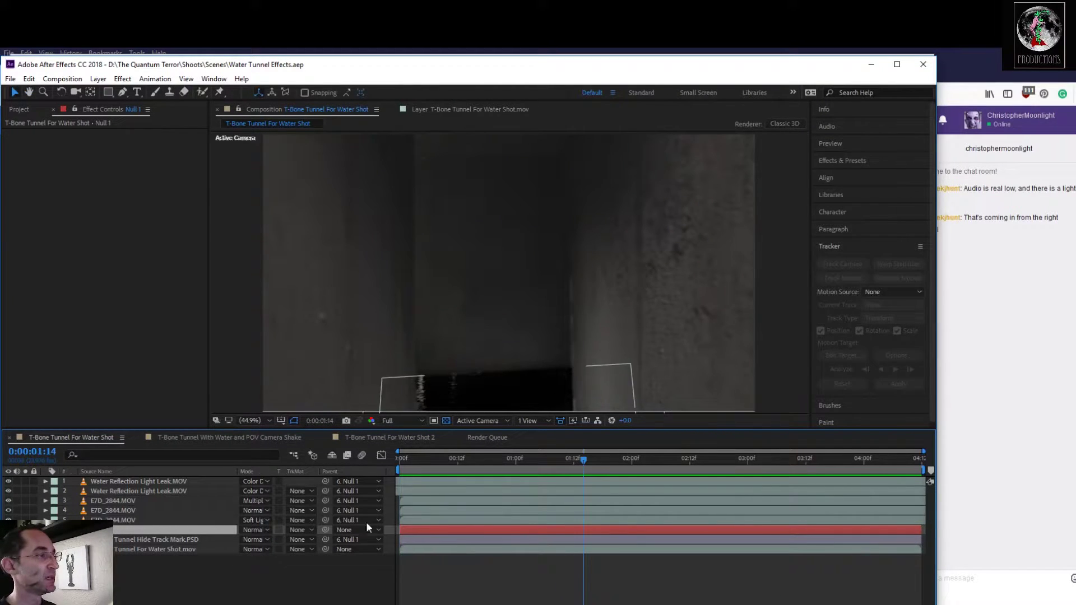
Return to T-Bone Tunnel For Water Shot 2 and scrub its frames between 0:00:01:01 and 0:00:01:23 to examine the tunnel's back wall
{"action": "left_click", "coordinate": [374, 436]}
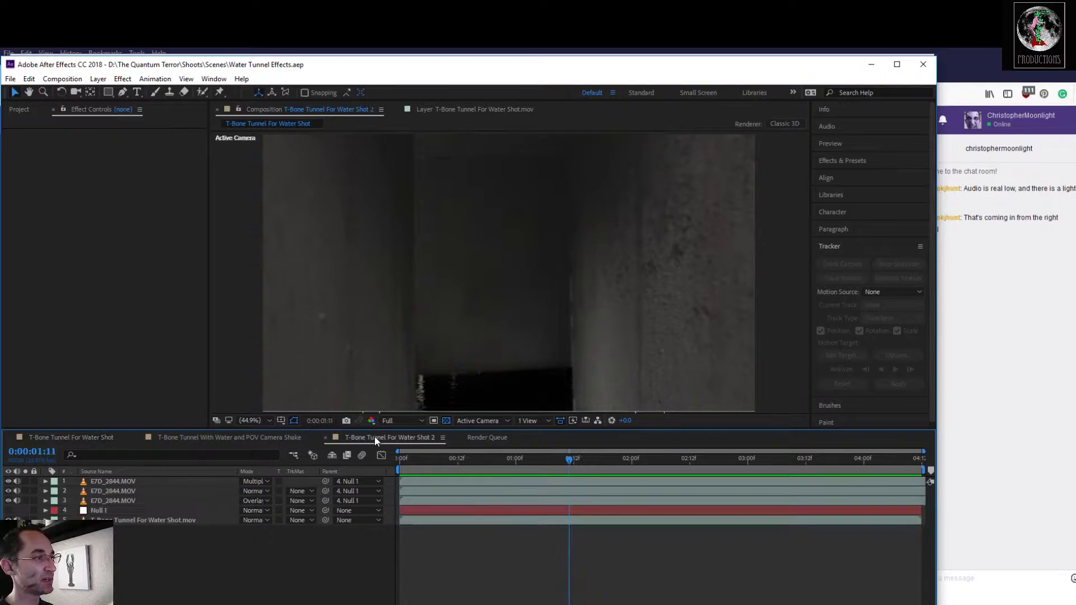
{"action": "left_click", "coordinate": [569, 459]}
{"action": "left_click_drag", "start_coordinate": [567, 460], "coordinate": [520, 476]}
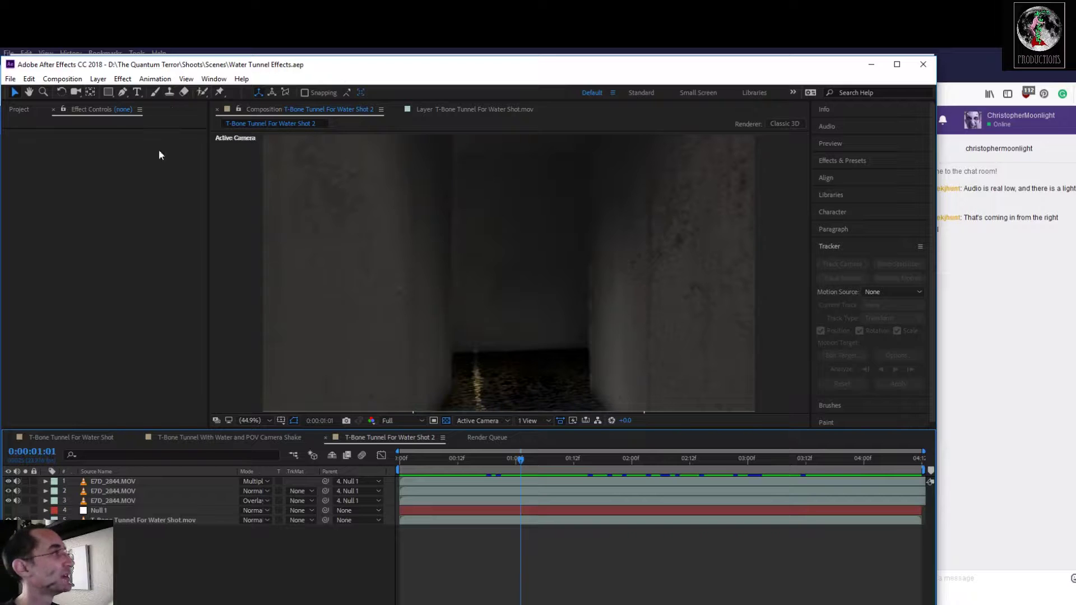
{"action": "left_click_drag", "start_coordinate": [520, 461], "coordinate": [624, 475]}
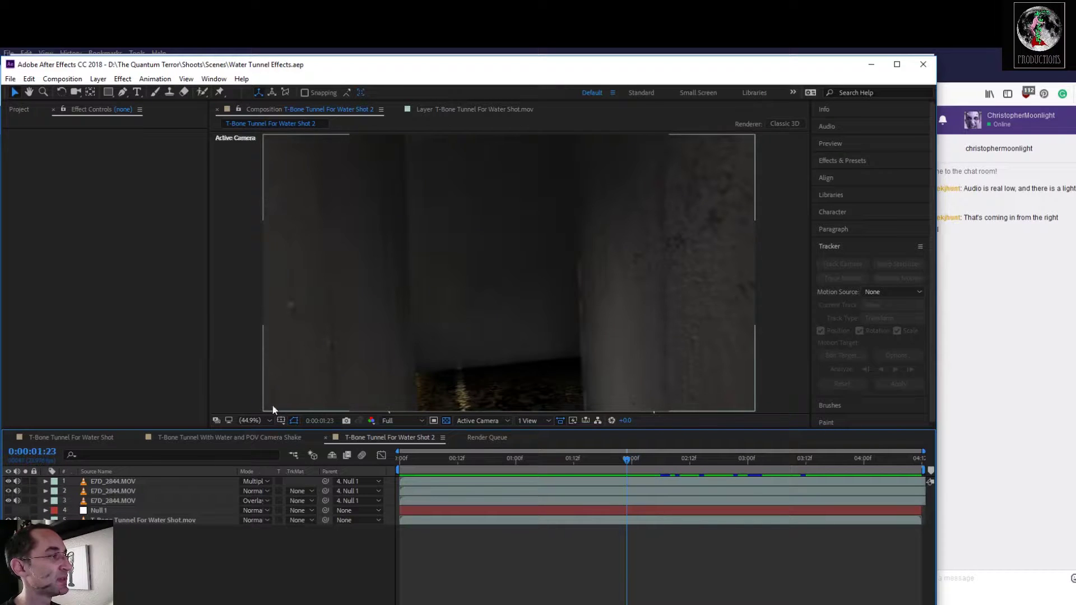
Duplicate the T-Bone Tunnel For Water Shot.mov layer and draw three small four-point masks on the copy's back wall, two low and one high
{"action": "left_click", "coordinate": [122, 519]}
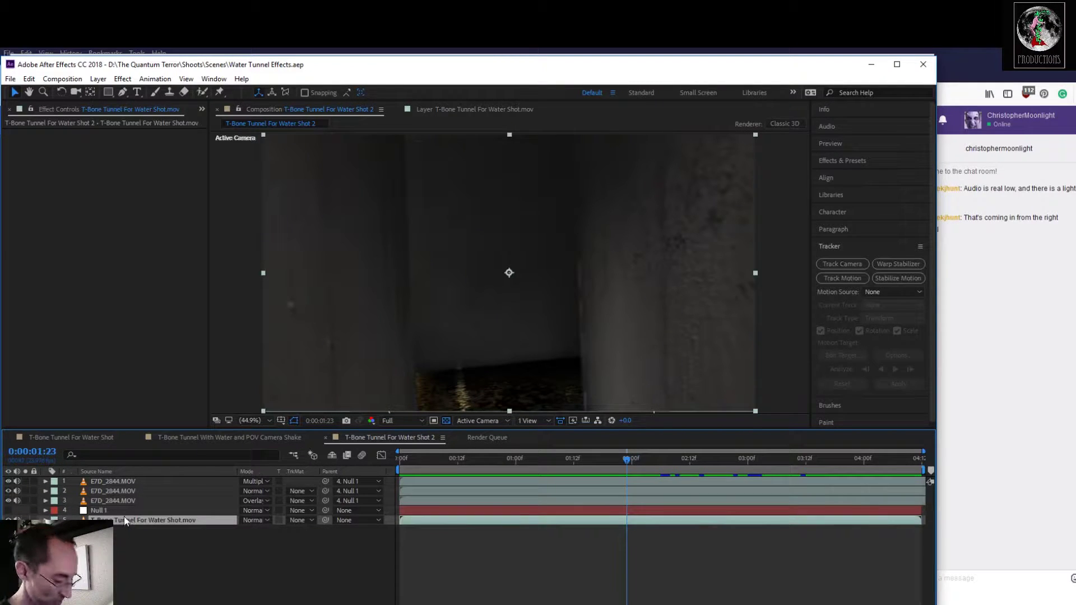
{"action": "key", "text": "ctrl+d"}
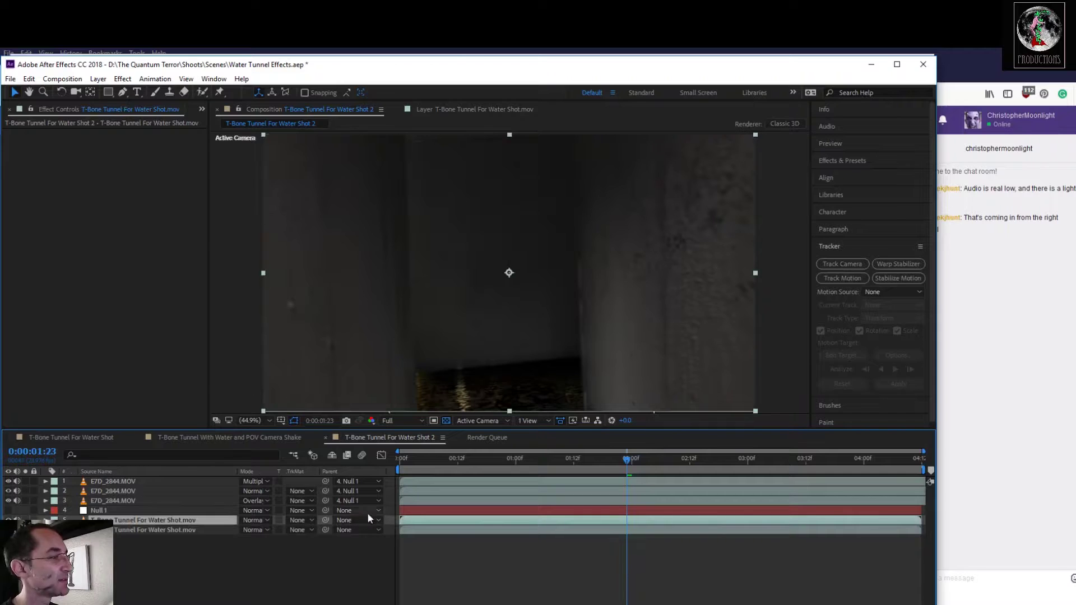
{"action": "left_click", "coordinate": [122, 92]}
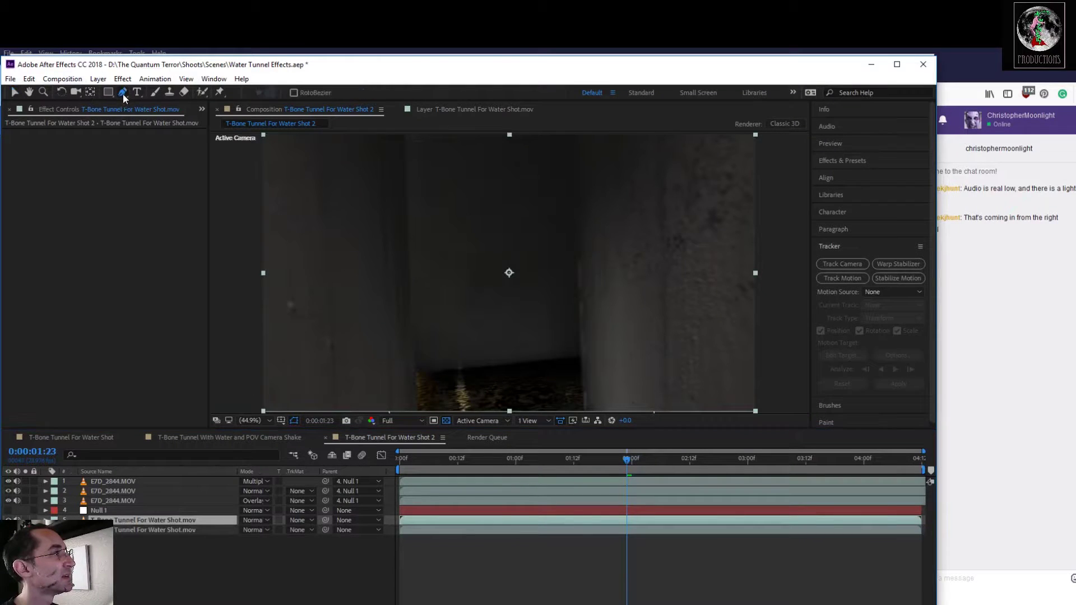
{"action": "left_click", "coordinate": [472, 314]}
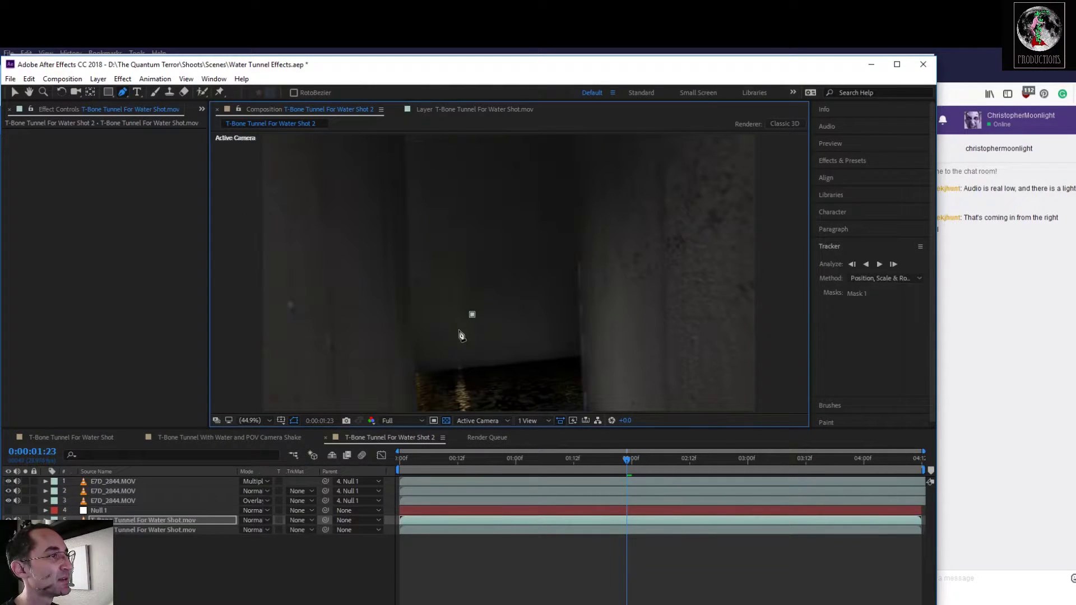
{"action": "left_click", "coordinate": [468, 326]}
{"action": "left_click", "coordinate": [484, 323]}
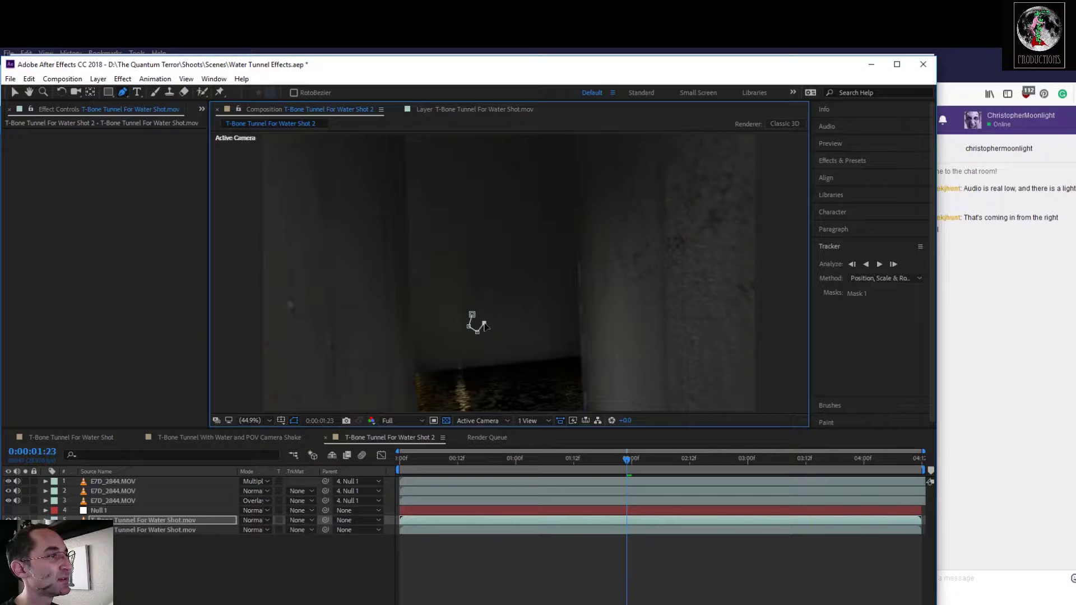
{"action": "left_click", "coordinate": [521, 302]}
{"action": "left_click", "coordinate": [534, 312]}
{"action": "left_click", "coordinate": [520, 303]}
{"action": "left_click", "coordinate": [451, 162]}
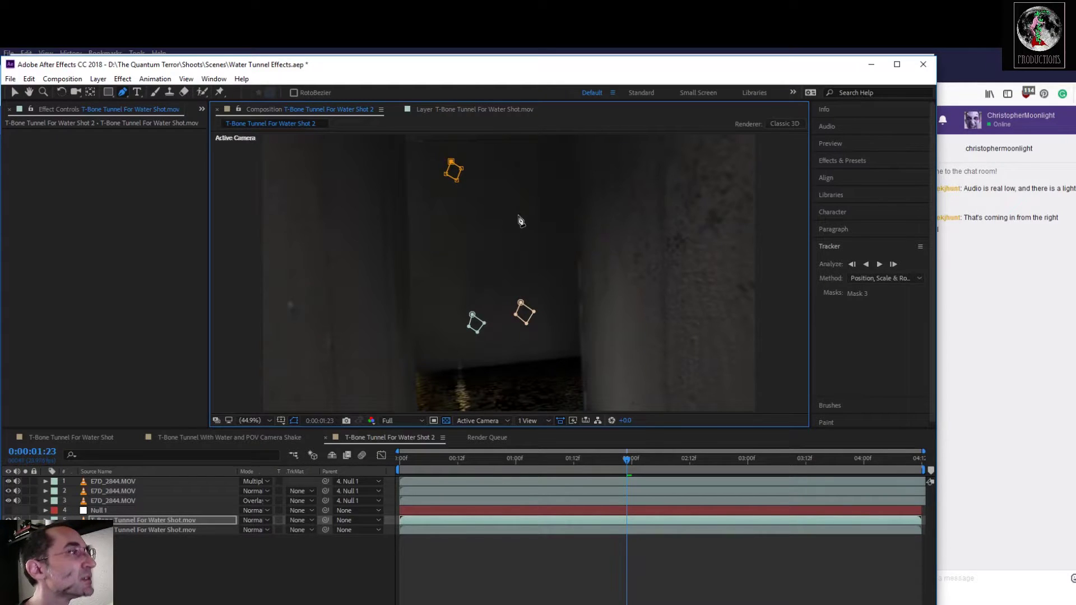
Draw a fourth small four-point mask high on the back wall beside the third one, and fit the composition in view
{"action": "scroll", "coordinate": [515, 196], "scroll_direction": "up", "scroll_amount": 3}
{"action": "key", "text": "space"}
{"action": "left_click_drag", "start_coordinate": [516, 196], "coordinate": [524, 353]}
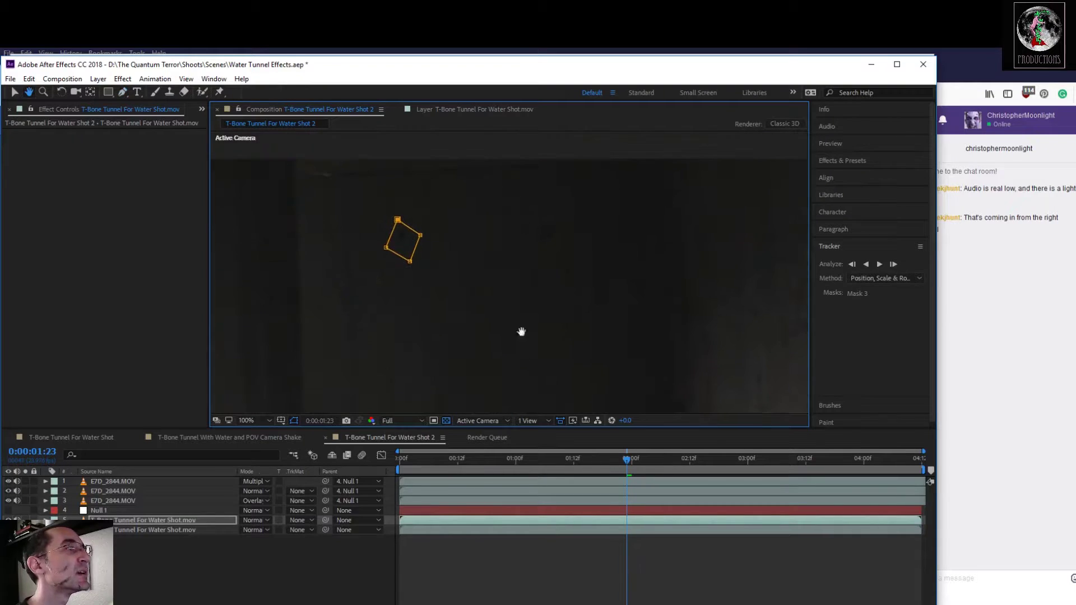
{"action": "left_click", "coordinate": [531, 234]}
{"action": "left_click", "coordinate": [549, 248]}
{"action": "left_click", "coordinate": [562, 228]}
{"action": "left_click", "coordinate": [546, 214]}
{"action": "left_click", "coordinate": [532, 234]}
{"action": "scroll", "coordinate": [498, 332], "scroll_direction": "up", "scroll_amount": 2}
{"action": "scroll", "coordinate": [498, 332], "scroll_direction": "down", "scroll_amount": 5}
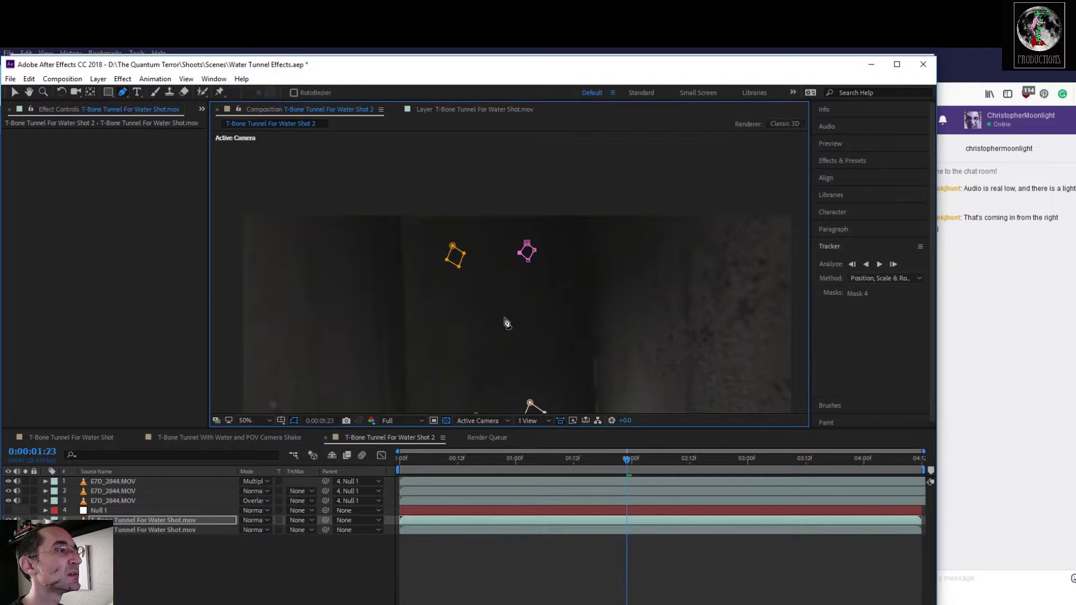
{"action": "scroll", "coordinate": [506, 323], "scroll_direction": "down", "scroll_amount": 2}
{"action": "left_click", "coordinate": [255, 419]}
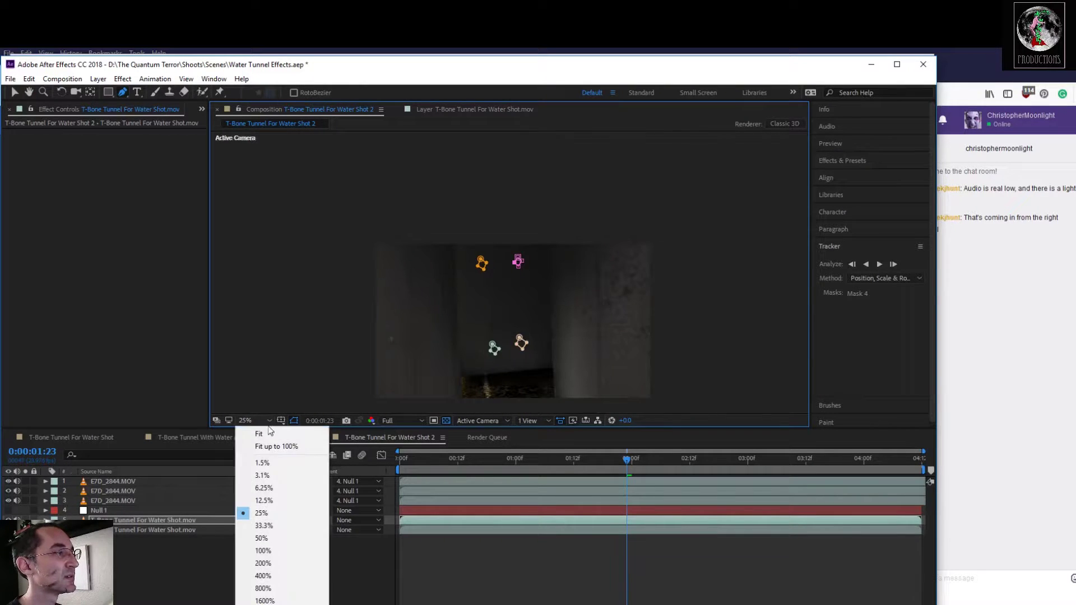
{"action": "left_click", "coordinate": [272, 429]}
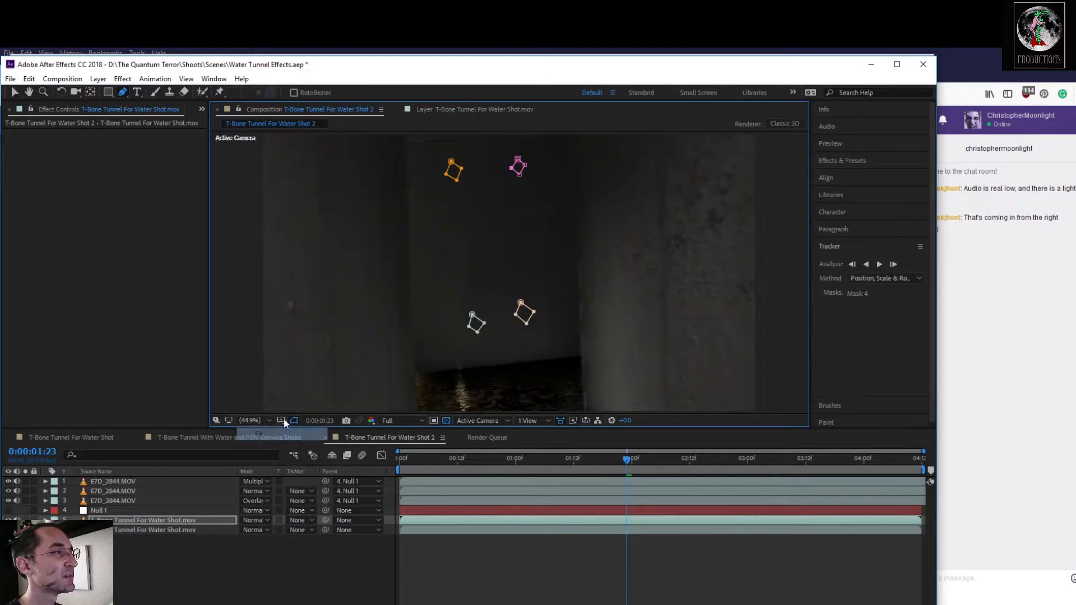
Round the corner points of the small back-wall masks with the Convert Vertex tool
{"action": "left_click", "coordinate": [120, 93]}
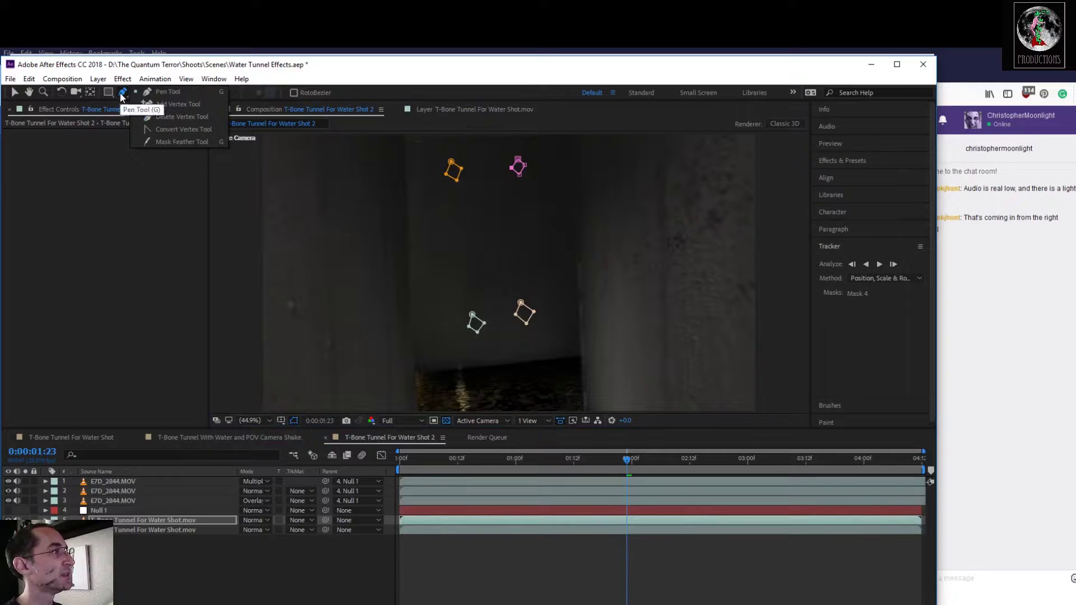
{"action": "left_click", "coordinate": [160, 130]}
{"action": "left_click_drag", "start_coordinate": [420, 159], "coordinate": [578, 373]}
{"action": "left_click", "coordinate": [520, 304]}
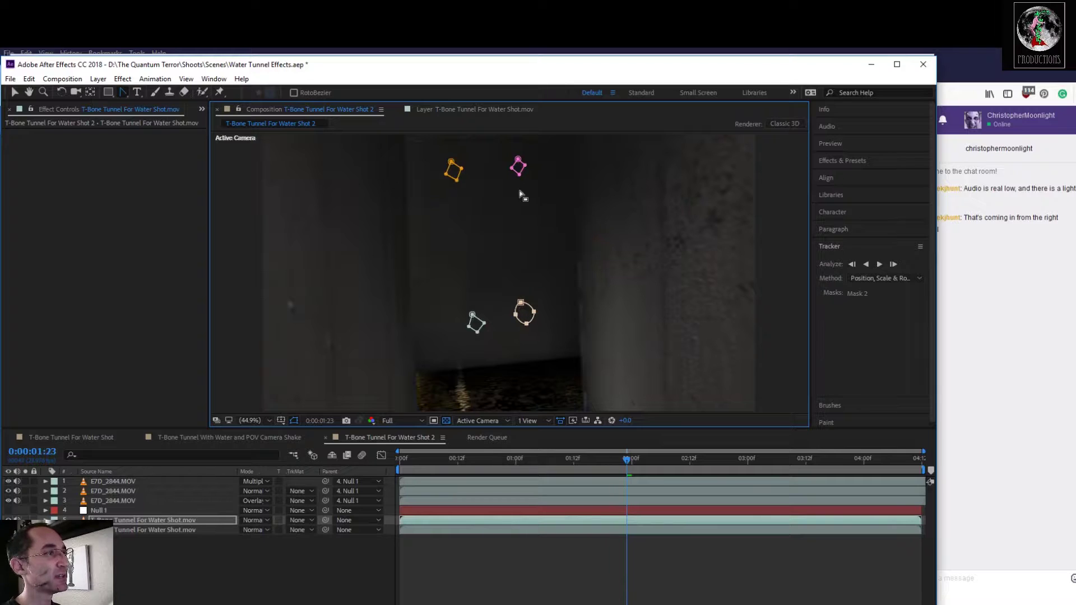
{"action": "left_click", "coordinate": [518, 159]}
{"action": "left_click", "coordinate": [450, 163]}
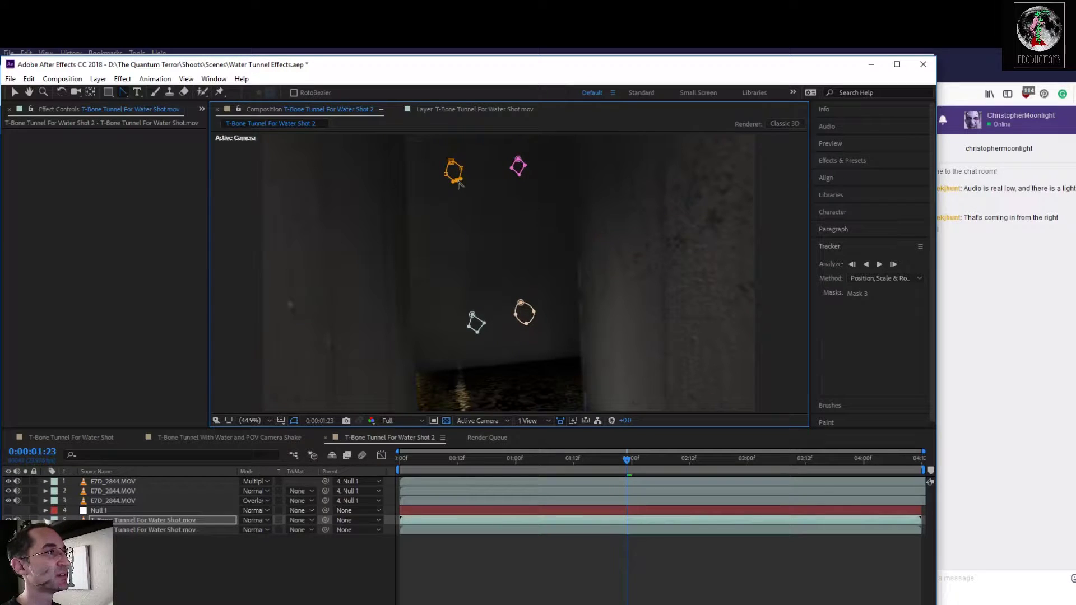
{"action": "left_click", "coordinate": [462, 171]}
{"action": "left_click", "coordinate": [467, 319]}
{"action": "left_click", "coordinate": [477, 332]}
Expand the mask properties of the duplicated tunnel layer and set Mask 1's feather to 3 pixels
{"action": "left_click", "coordinate": [45, 521]}
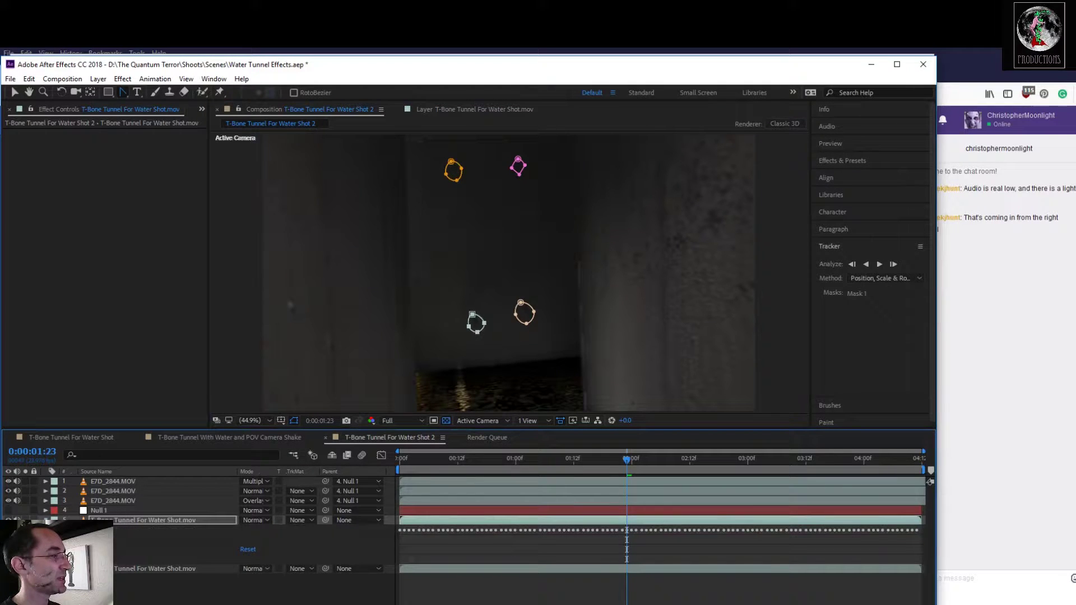
{"action": "left_click", "coordinate": [54, 540]}
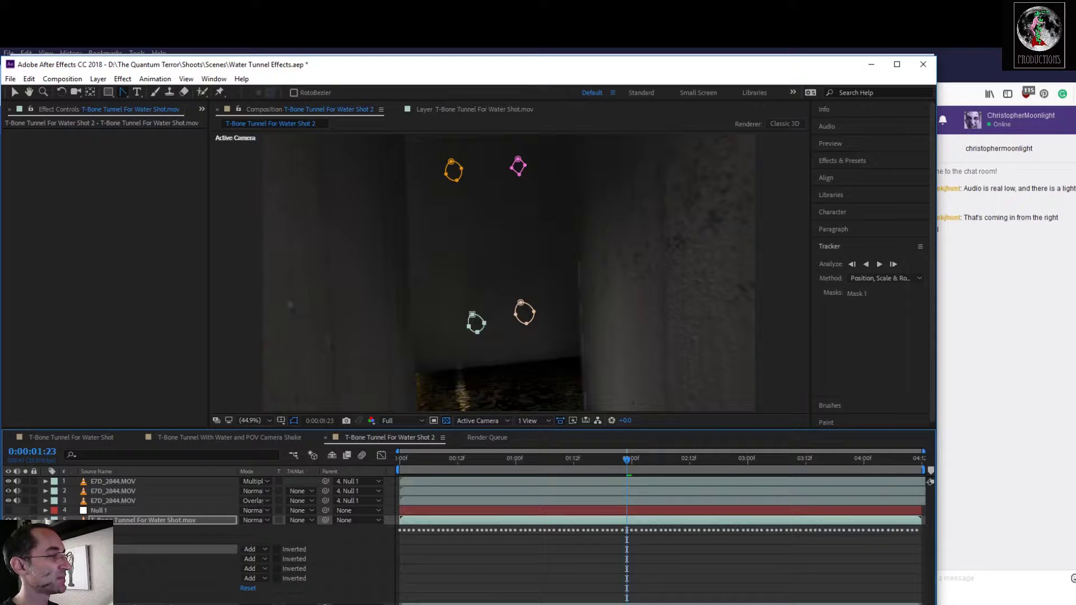
{"action": "left_click", "coordinate": [61, 549]}
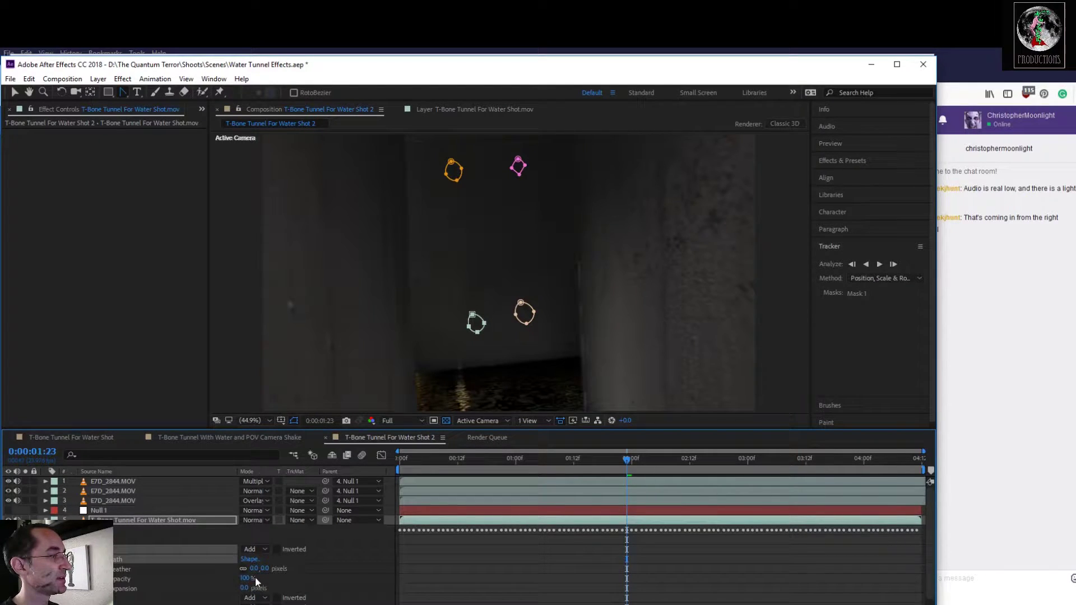
{"action": "left_click_drag", "start_coordinate": [260, 571], "coordinate": [264, 568]}
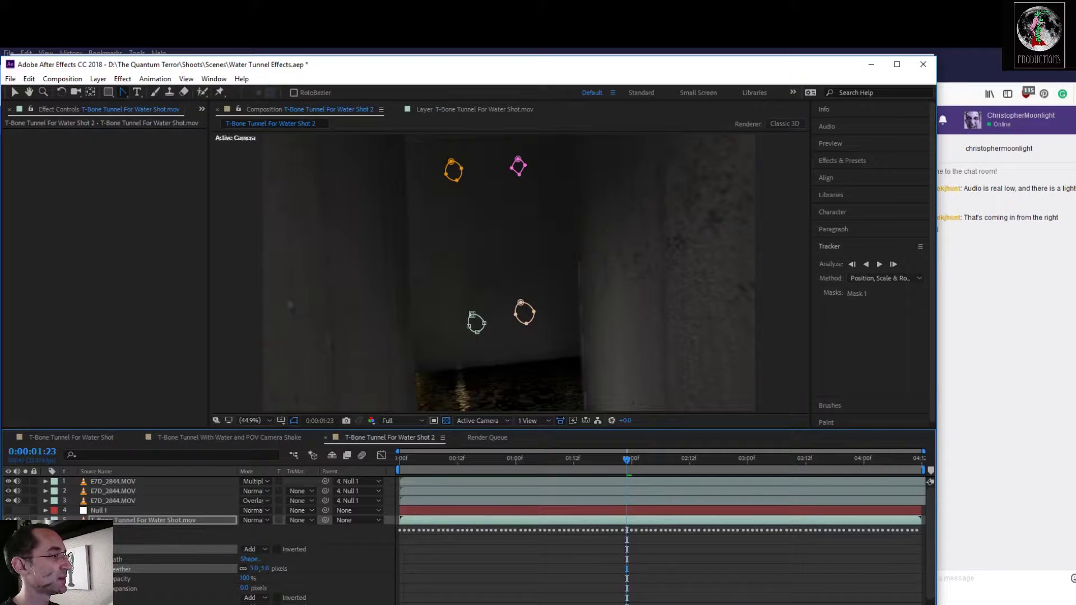
Select all four masks and raise their feather together, bringing Mask 1 to 12 pixels and Mask 2 to 9 pixels
{"action": "left_click", "coordinate": [86, 549]}
{"action": "left_click", "coordinate": [87, 604], "text": "shift"}
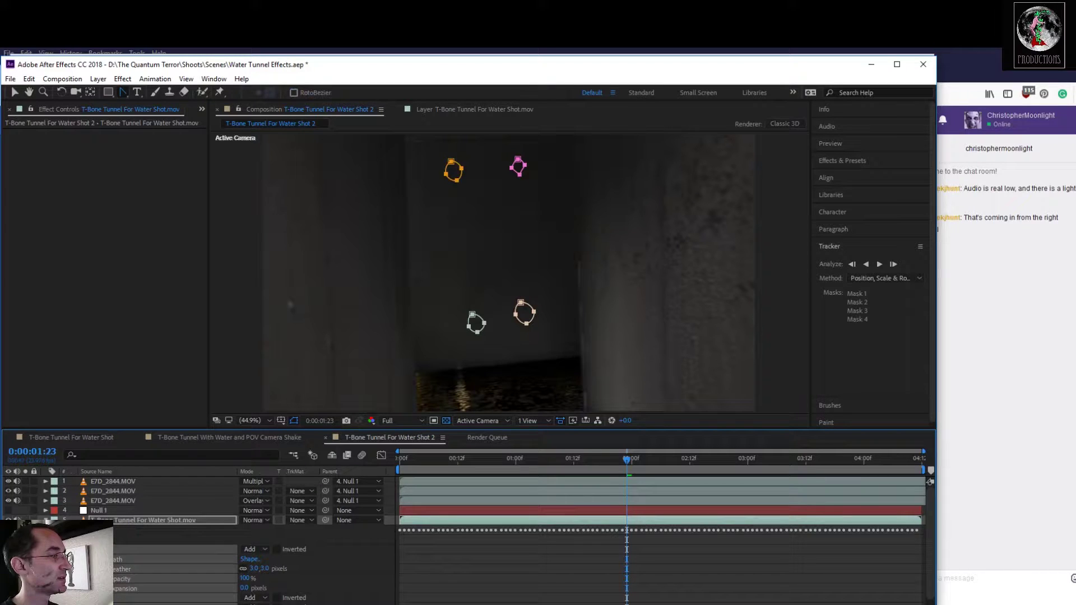
{"action": "scroll", "coordinate": [224, 538], "scroll_direction": "down", "scroll_amount": 1}
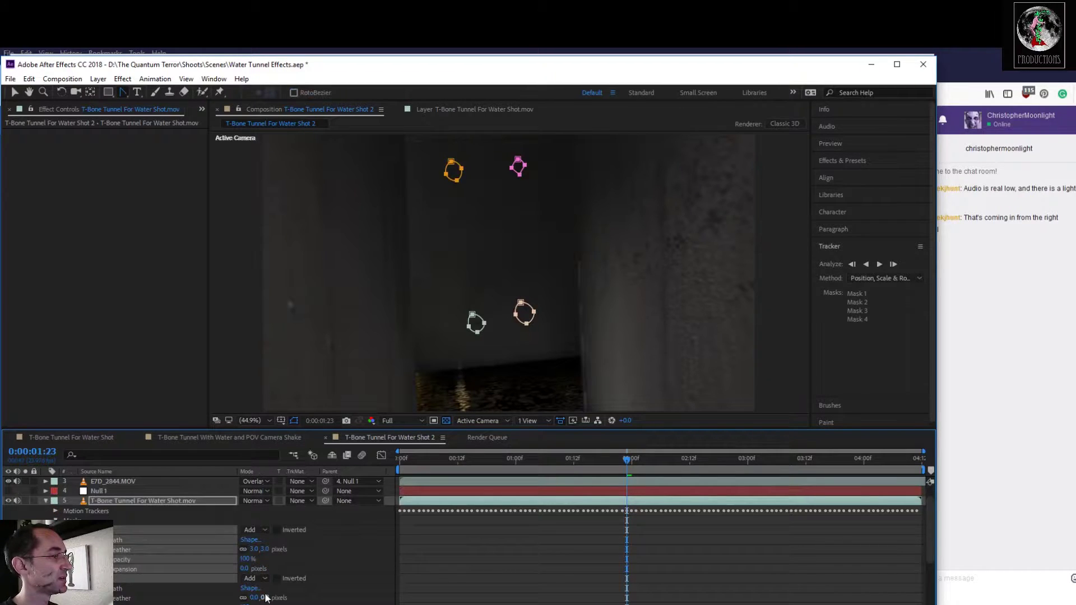
{"action": "left_click_drag", "start_coordinate": [265, 598], "coordinate": [269, 597]}
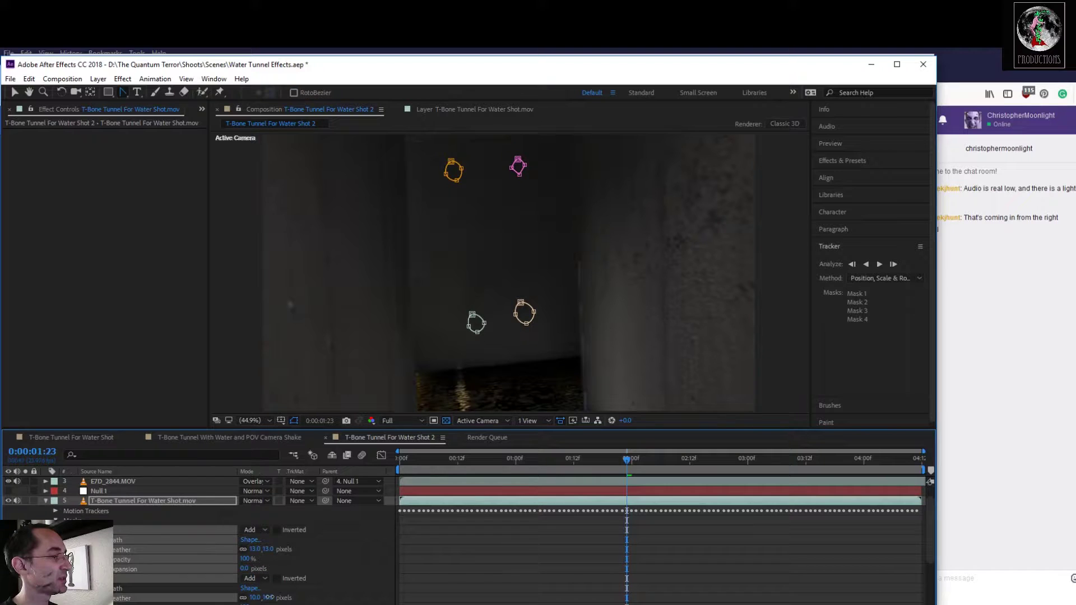
{"action": "left_click_drag", "start_coordinate": [268, 597], "coordinate": [271, 599]}
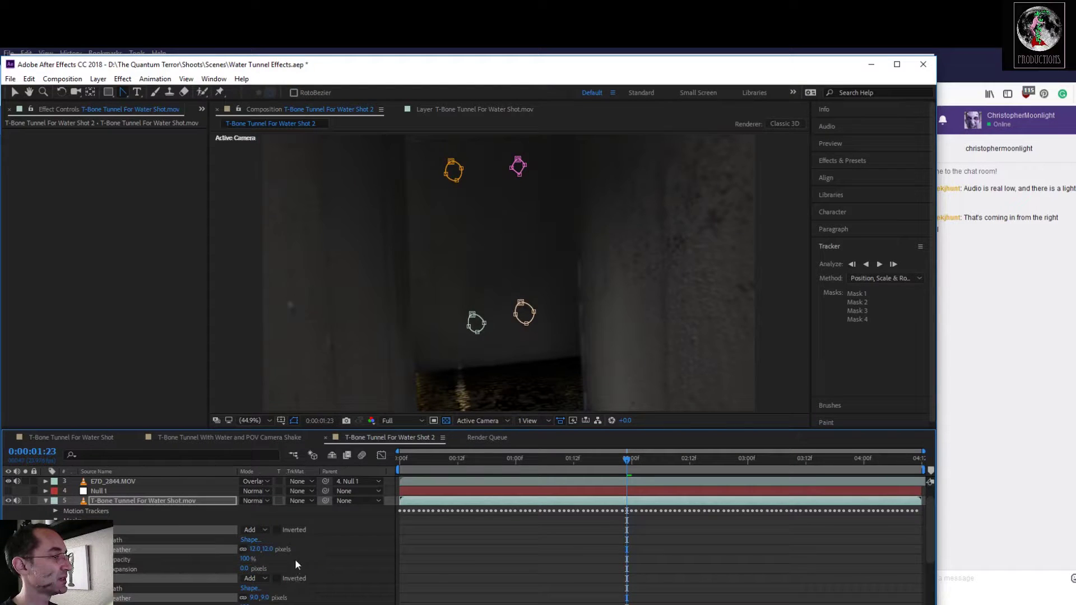
Set Mask 1's feather alone to 9 pixels and collapse the mask list of the duplicated tunnel layer
{"action": "left_click", "coordinate": [295, 559]}
{"action": "left_click_drag", "start_coordinate": [270, 549], "coordinate": [267, 549]}
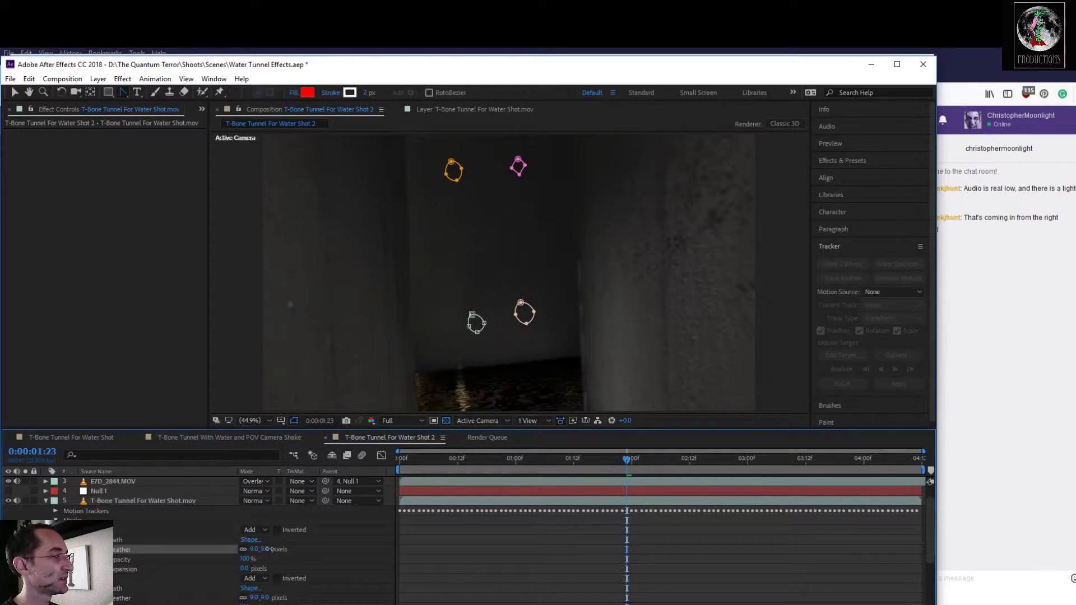
{"action": "left_click", "coordinate": [143, 500]}
{"action": "scroll", "coordinate": [156, 583], "scroll_direction": "up", "scroll_amount": 2}
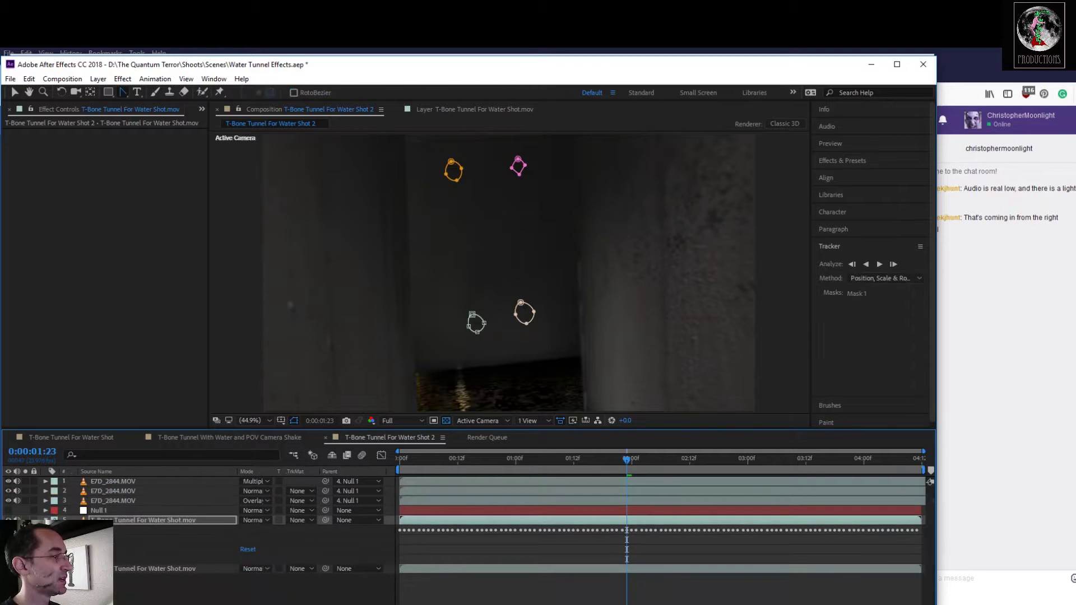
Try to box-select the four back-wall masks of the duplicated tunnel layer, and undo the accidental shifts of the base footage
{"action": "left_click", "coordinate": [154, 586]}
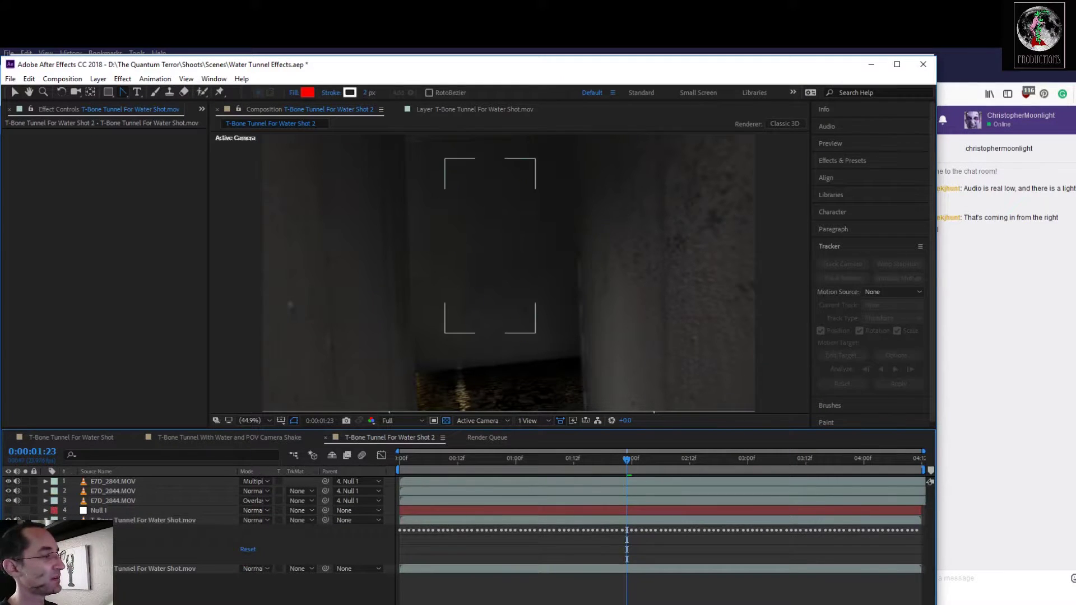
{"action": "left_click", "coordinate": [140, 520]}
{"action": "left_click_drag", "start_coordinate": [427, 158], "coordinate": [549, 285]}
{"action": "key", "text": "ctrl+z"}
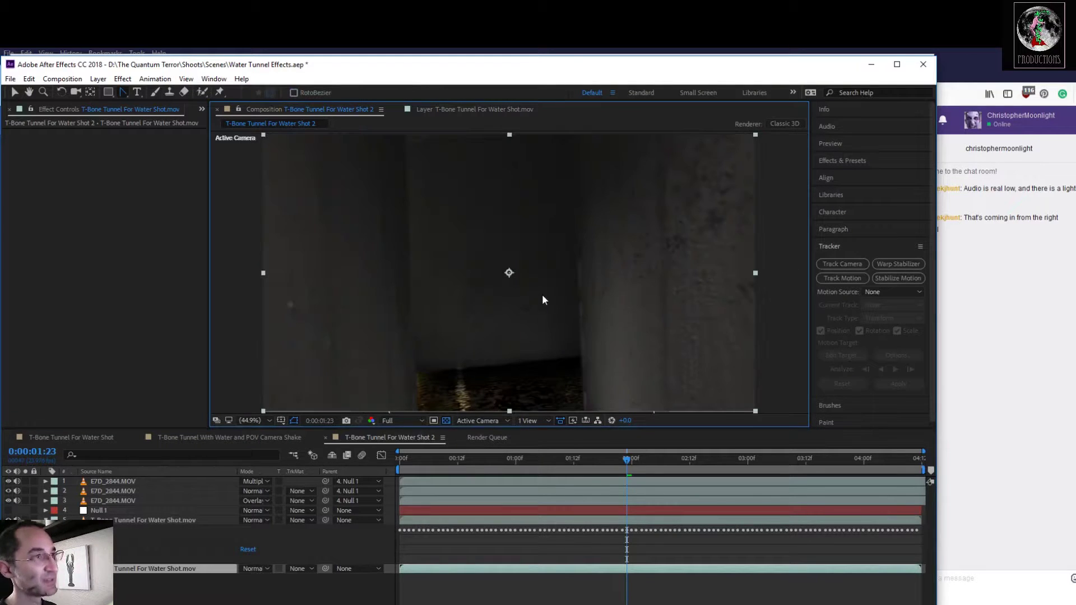
{"action": "left_click", "coordinate": [120, 520]}
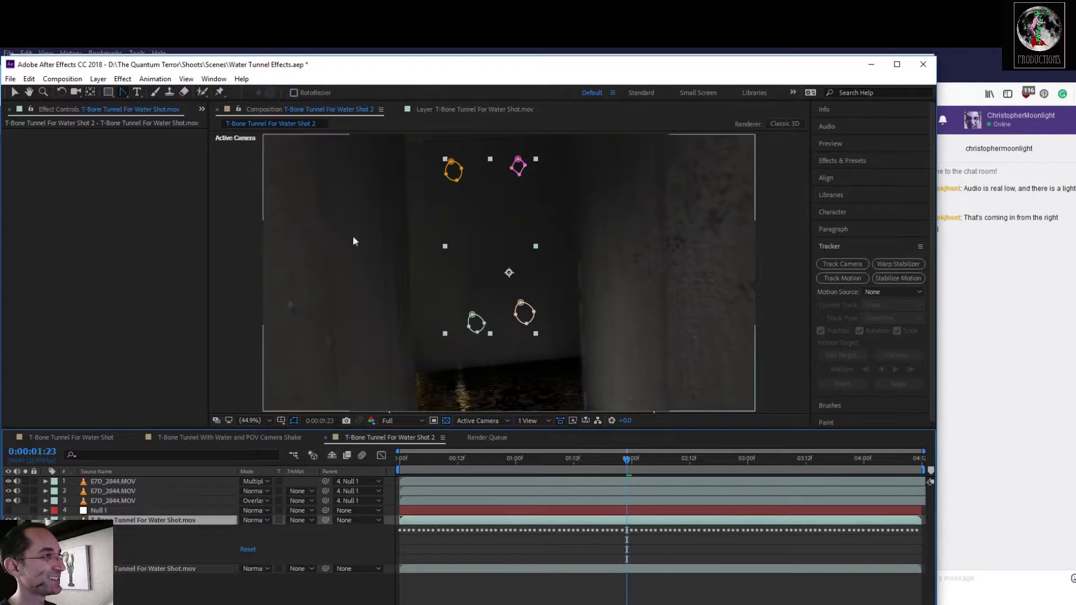
{"action": "left_click_drag", "start_coordinate": [409, 151], "coordinate": [546, 270]}
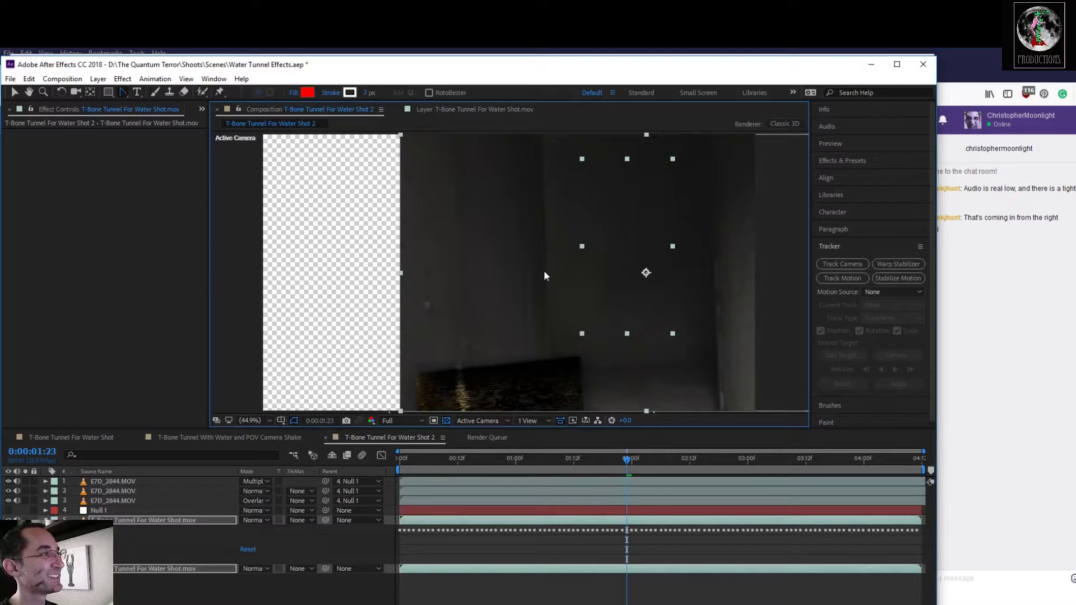
{"action": "key", "text": "ctrl+z"}
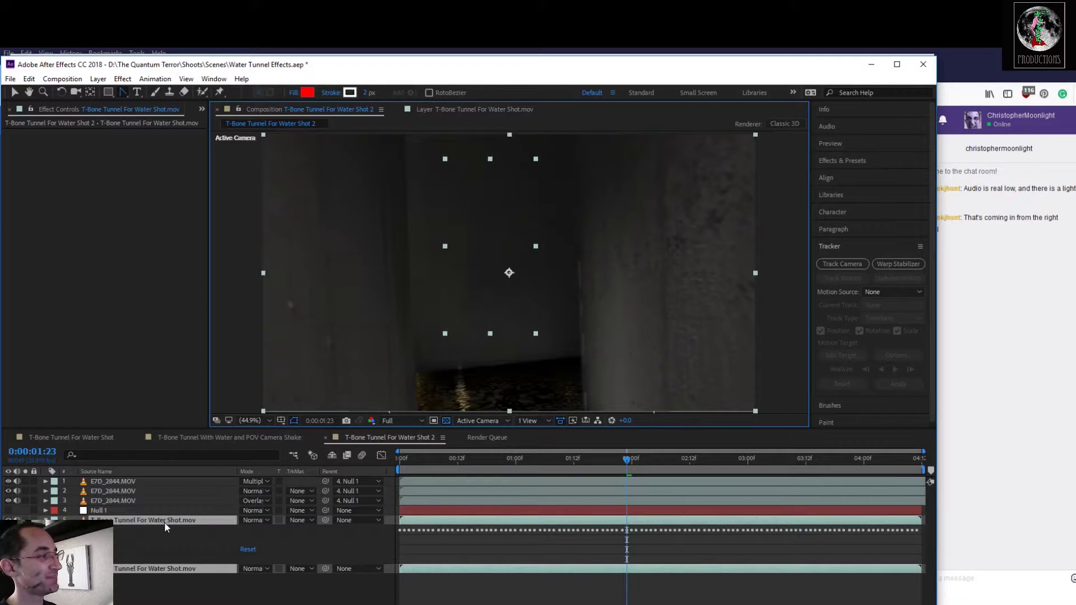
Shift the masked tunnel copy slightly left with the Selection tool, undoing the accidental move of the base tunnel footage
{"action": "left_click", "coordinate": [129, 537]}
{"action": "left_click", "coordinate": [126, 522]}
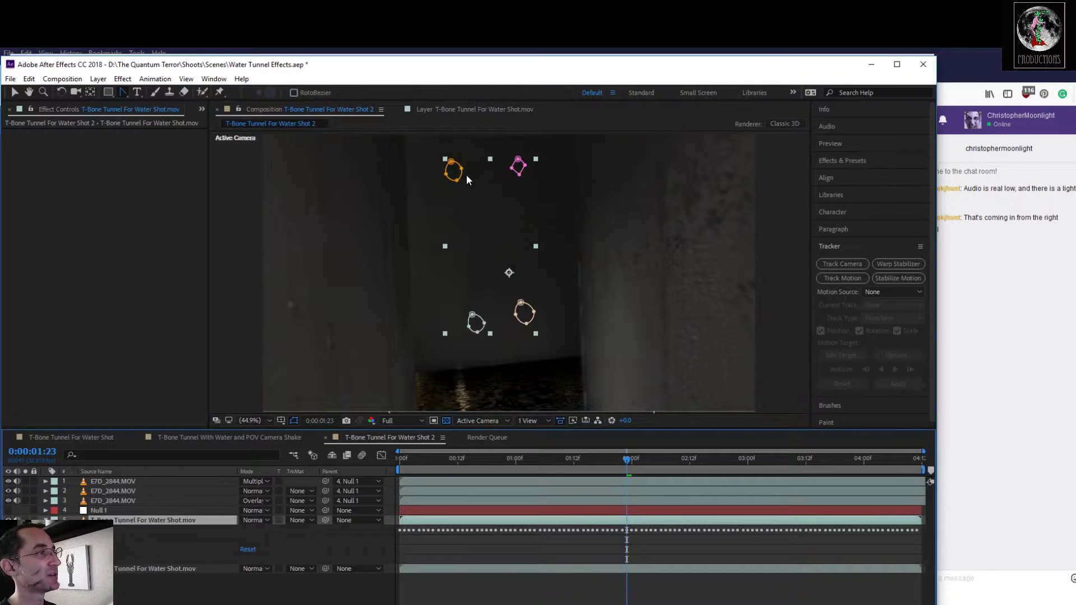
{"action": "left_click", "coordinate": [15, 92]}
{"action": "left_click", "coordinate": [474, 196]}
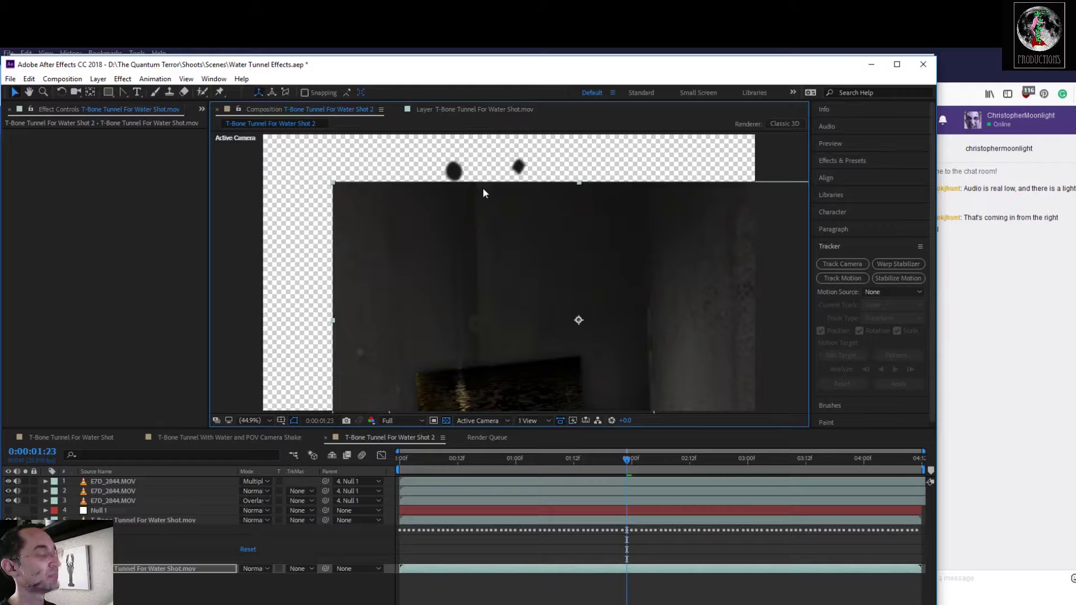
{"action": "key", "text": "ctrl+z"}
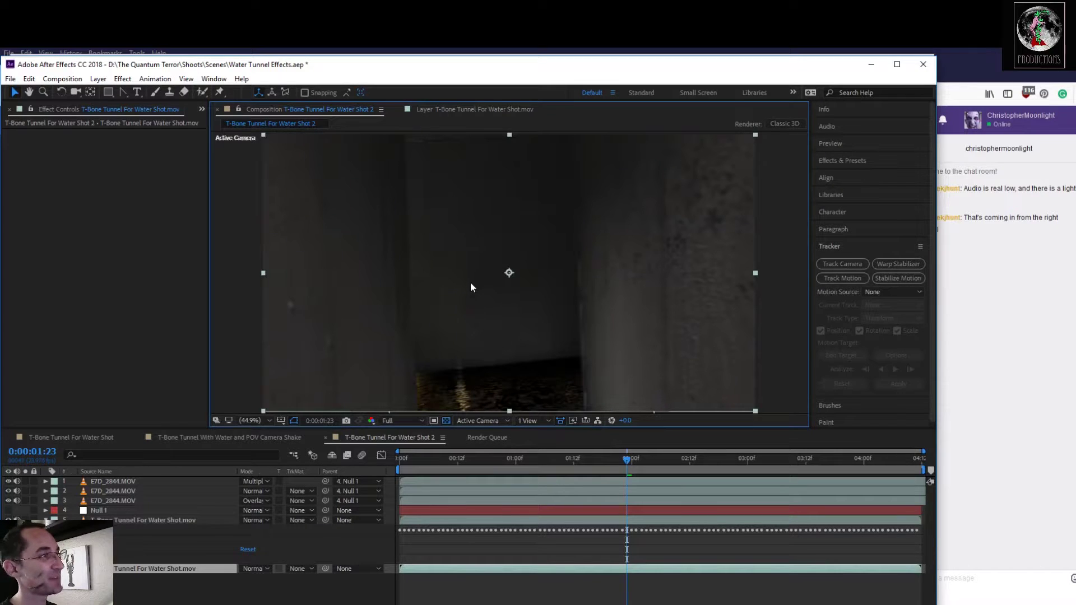
{"action": "left_click", "coordinate": [126, 519]}
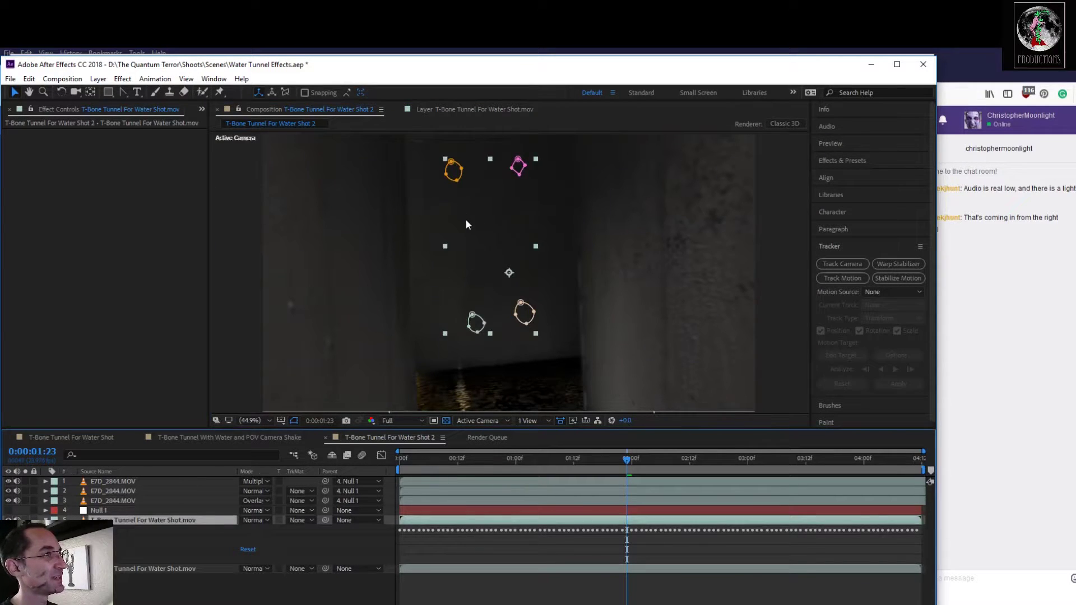
{"action": "mouse_move", "coordinate": [453, 173]}
{"action": "left_mouse_down"}
{"action": "mouse_move", "coordinate": [467, 176]}
{"action": "mouse_move", "coordinate": [443, 179]}
{"action": "left_mouse_up"}
{"action": "left_click", "coordinate": [431, 185]}
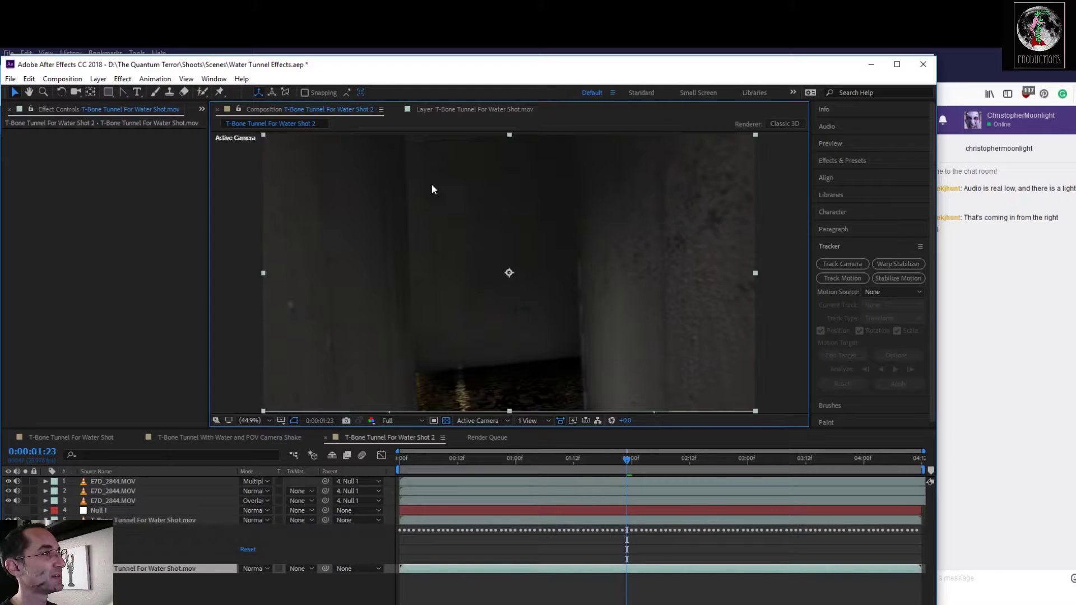
{"action": "left_click", "coordinate": [140, 519]}
{"action": "mouse_move", "coordinate": [465, 195]}
{"action": "left_mouse_down"}
{"action": "mouse_move", "coordinate": [444, 179]}
{"action": "mouse_move", "coordinate": [465, 199]}
{"action": "left_mouse_up"}
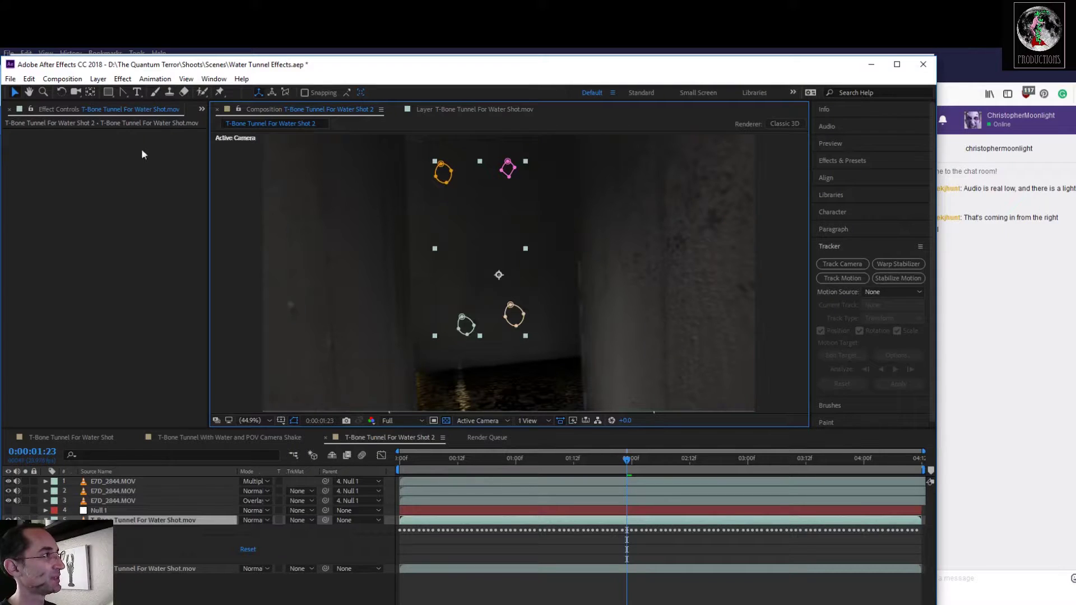
Move the four small masks of the tunnel copy individually, nudging each one to the right over the back wall
{"action": "left_click", "coordinate": [442, 169]}
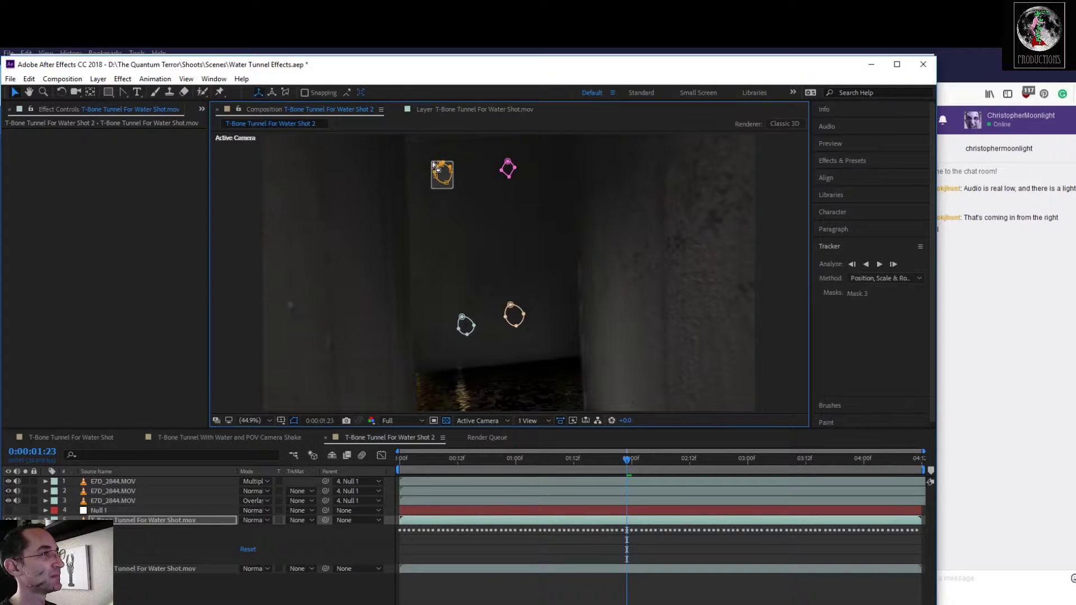
{"action": "left_click_drag", "start_coordinate": [454, 174], "coordinate": [473, 175]}
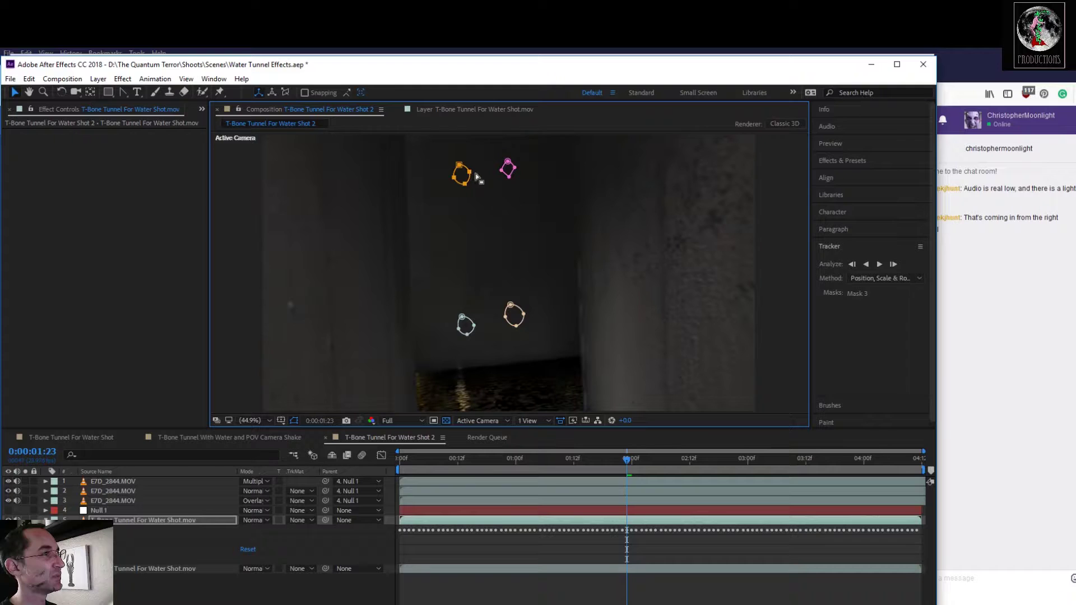
{"action": "left_click", "coordinate": [510, 167]}
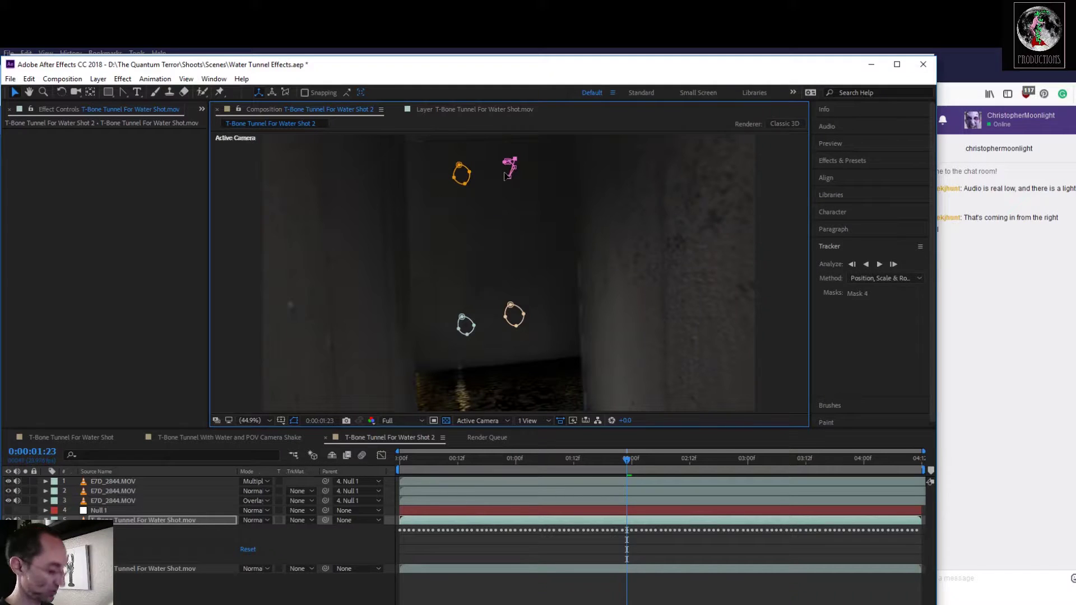
{"action": "double_click", "coordinate": [512, 171]}
{"action": "left_click", "coordinate": [517, 173]}
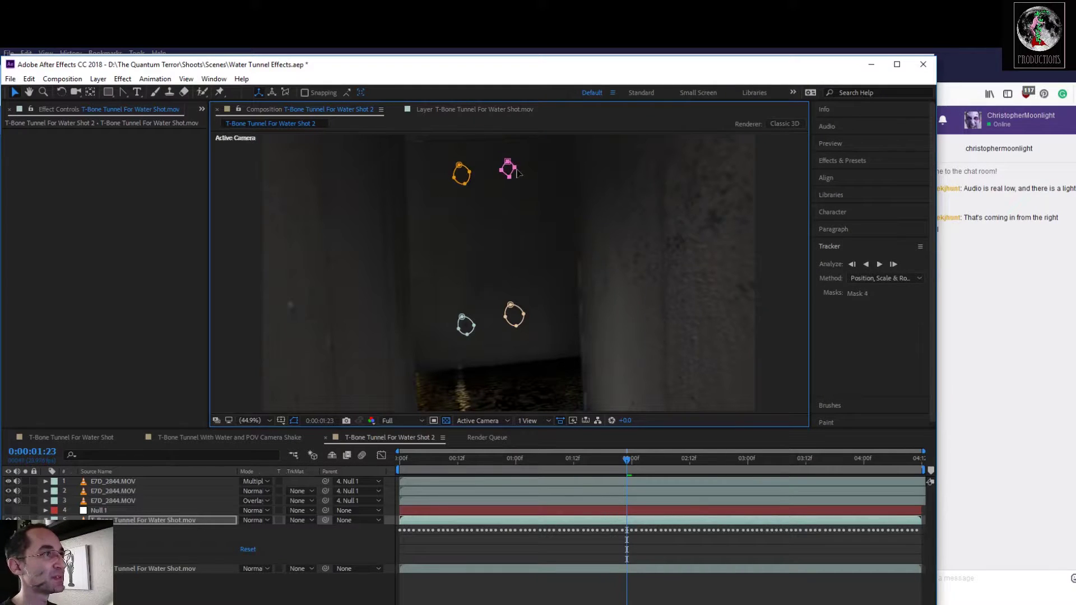
{"action": "left_click_drag", "start_coordinate": [514, 169], "coordinate": [527, 169]}
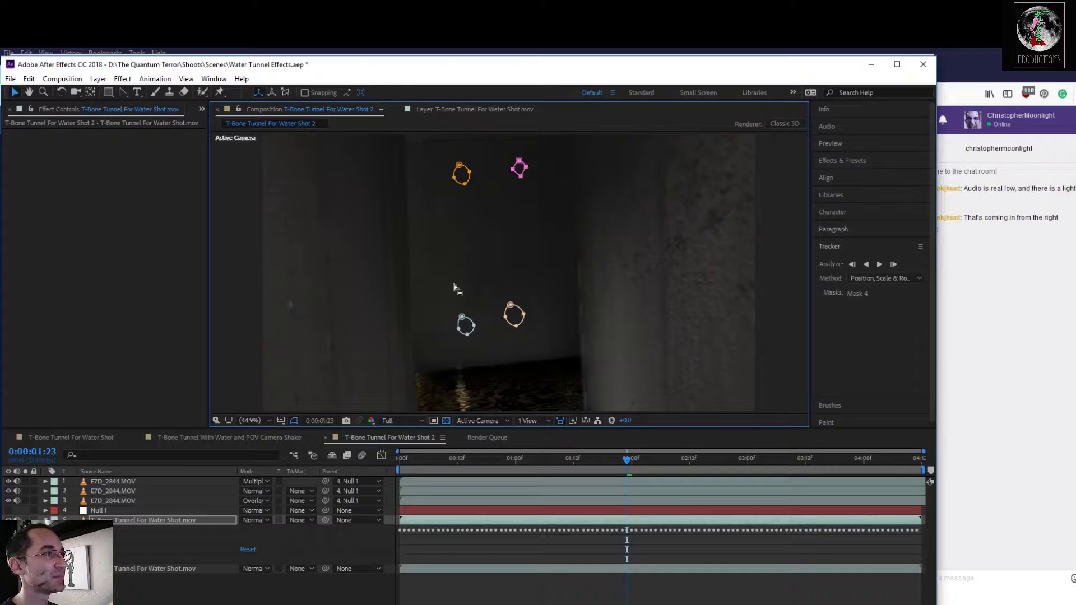
{"action": "left_click_drag", "start_coordinate": [470, 336], "coordinate": [543, 312]}
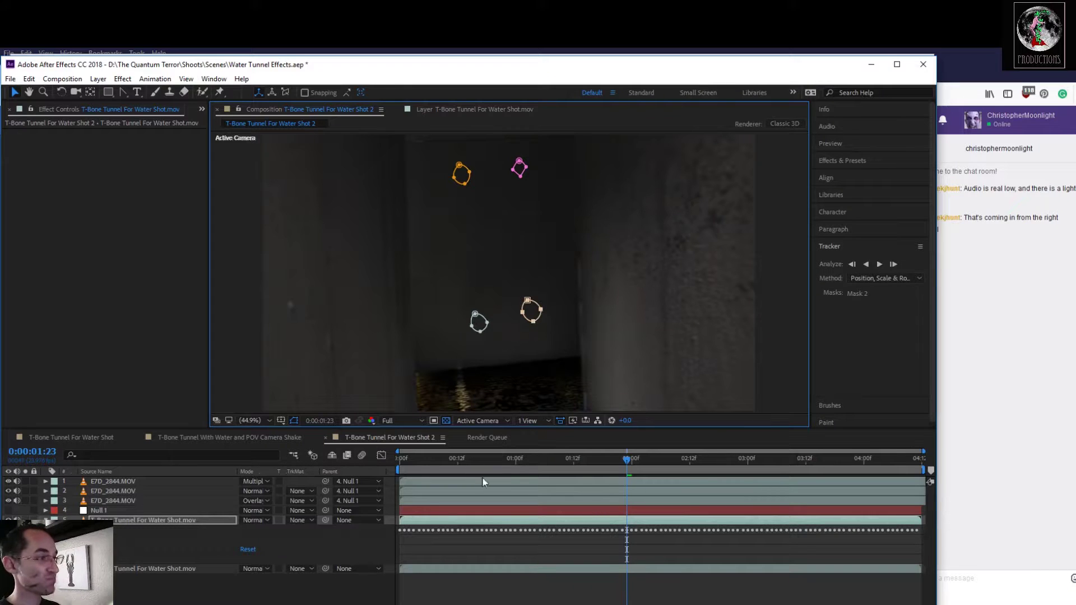
Try to reposition the masked tunnel copy over the back wall, and undo the accidental shift of the base tunnel footage
{"action": "left_click", "coordinate": [163, 520]}
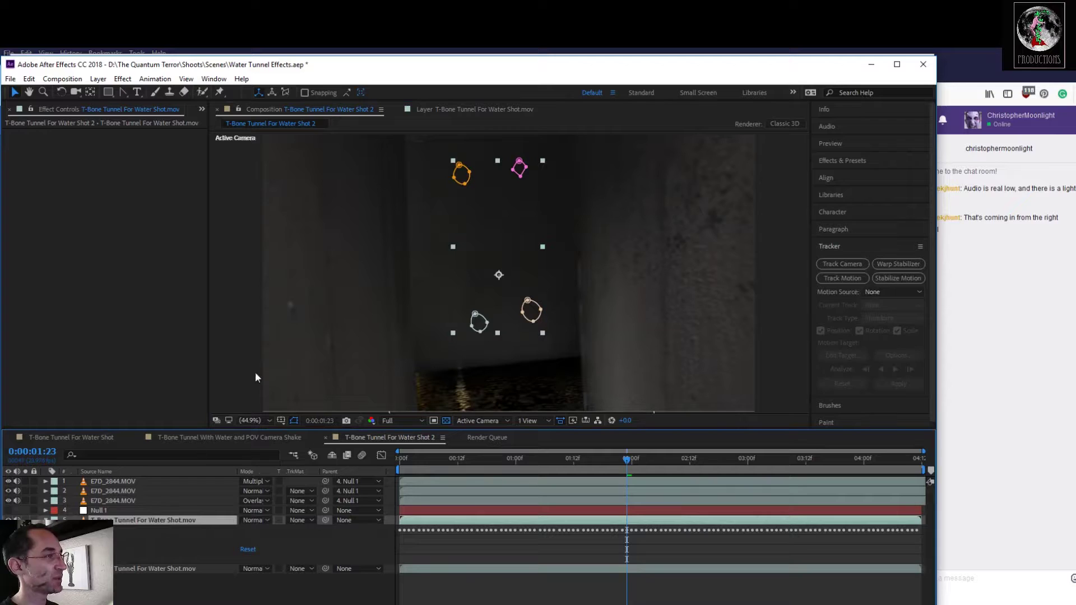
{"action": "left_click", "coordinate": [386, 276]}
{"action": "left_click_drag", "start_coordinate": [386, 276], "coordinate": [384, 276]}
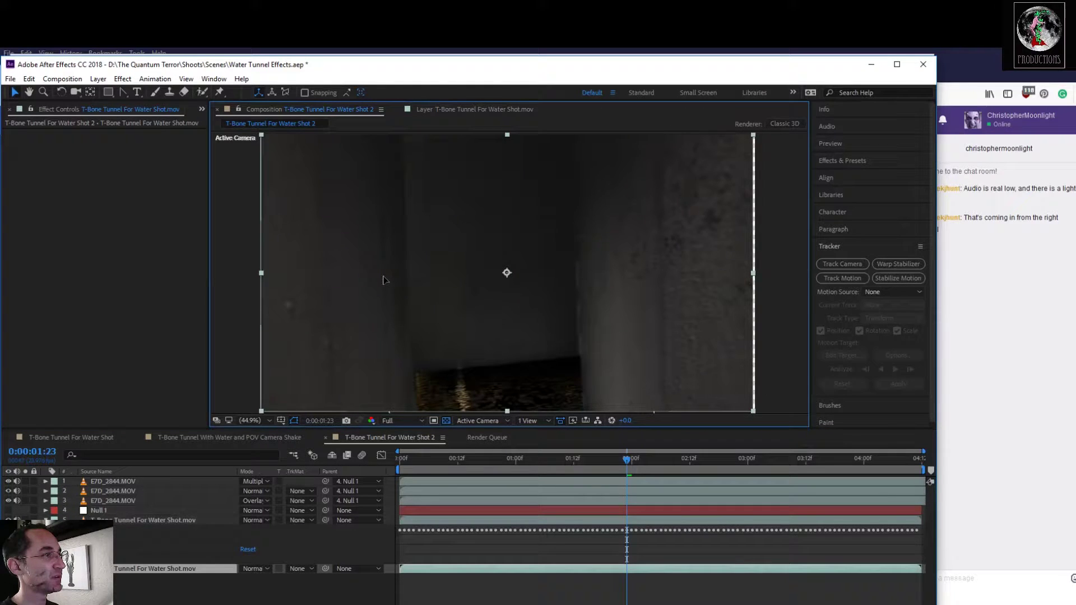
{"action": "key", "text": "ctrl+z"}
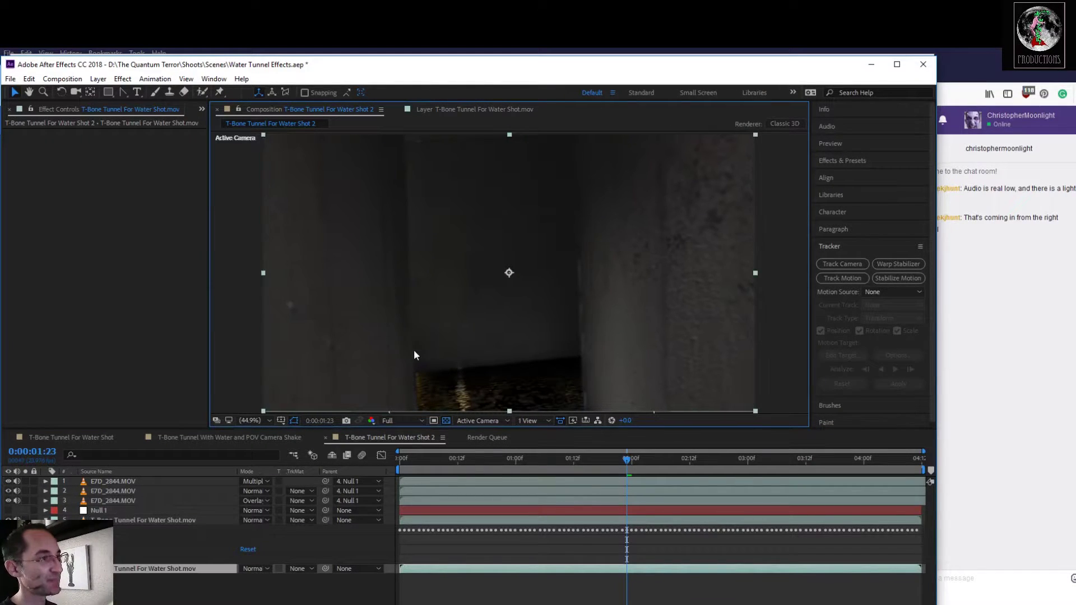
Shift the masked tunnel copy slightly left while the base tunnel footage is hidden, and show the base footage again
{"action": "left_click", "coordinate": [8, 569]}
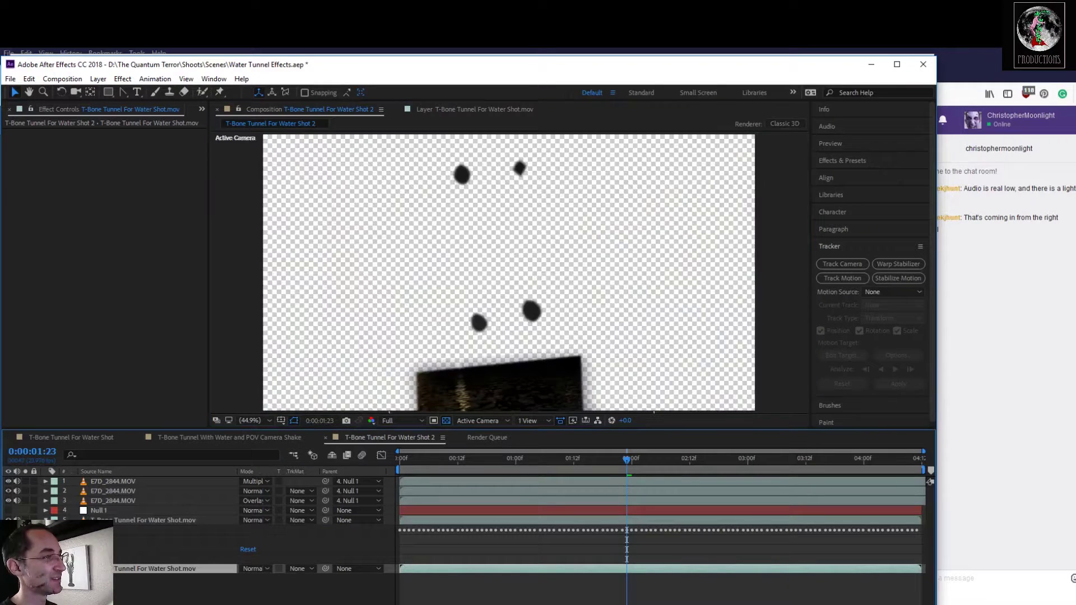
{"action": "left_click", "coordinate": [389, 335]}
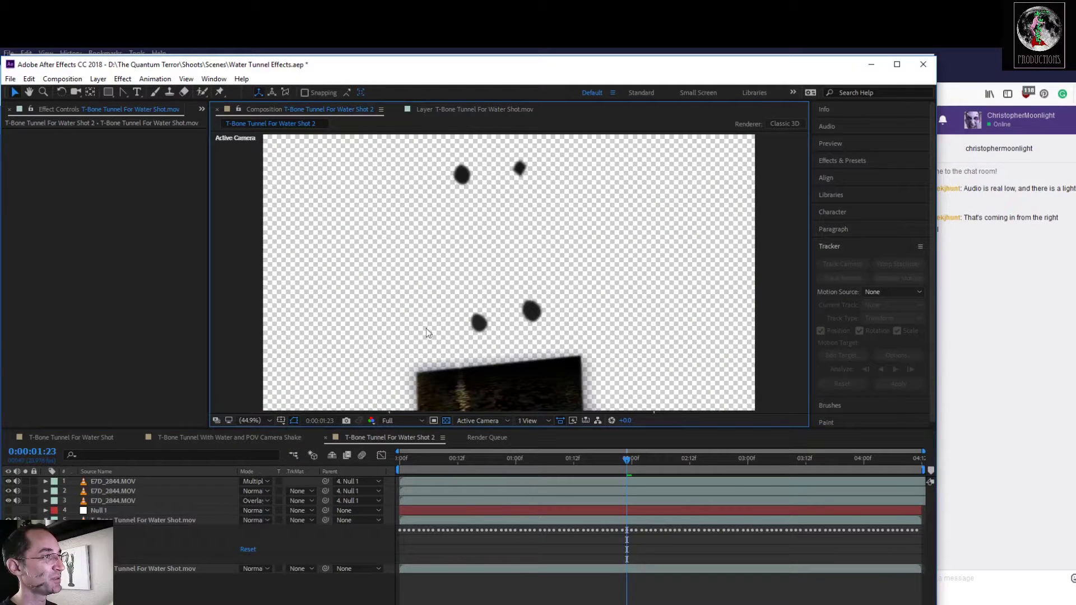
{"action": "left_click", "coordinate": [478, 326]}
{"action": "left_click_drag", "start_coordinate": [479, 326], "coordinate": [473, 328]}
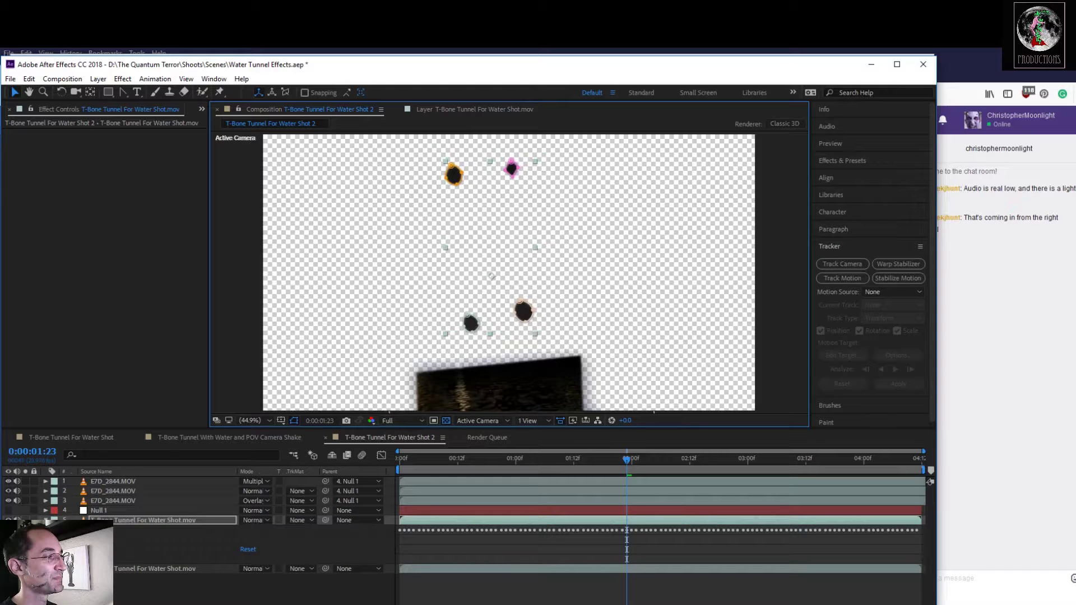
{"action": "key", "text": "F2"}
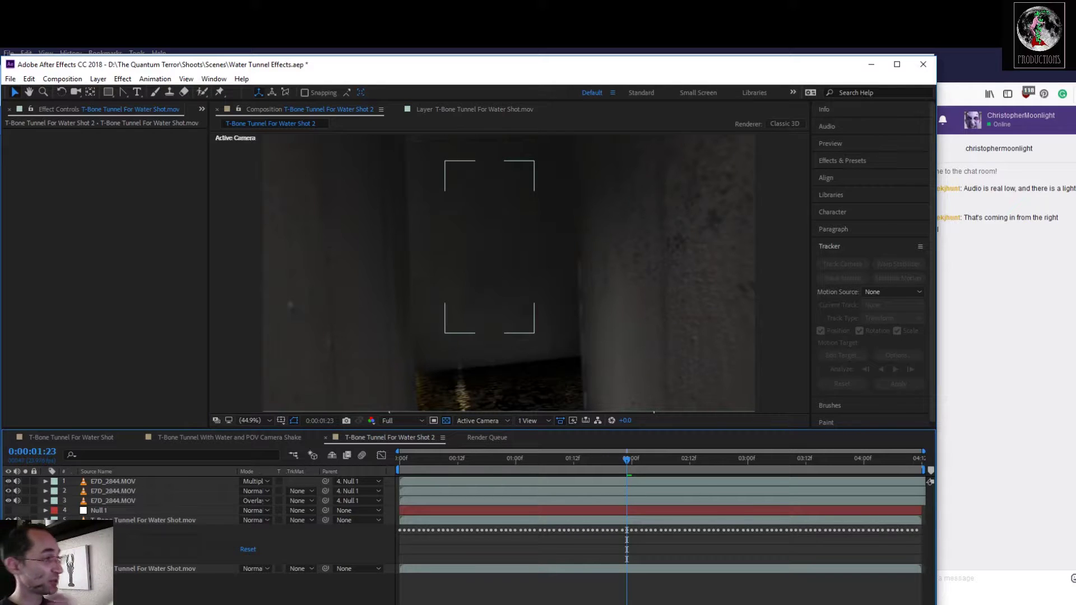
Hide the three water layers and the base tunnel footage, and queue the current frame as a Photoshop file with RGB + Alpha channels
{"action": "left_click_drag", "start_coordinate": [8, 481], "coordinate": [8, 500]}
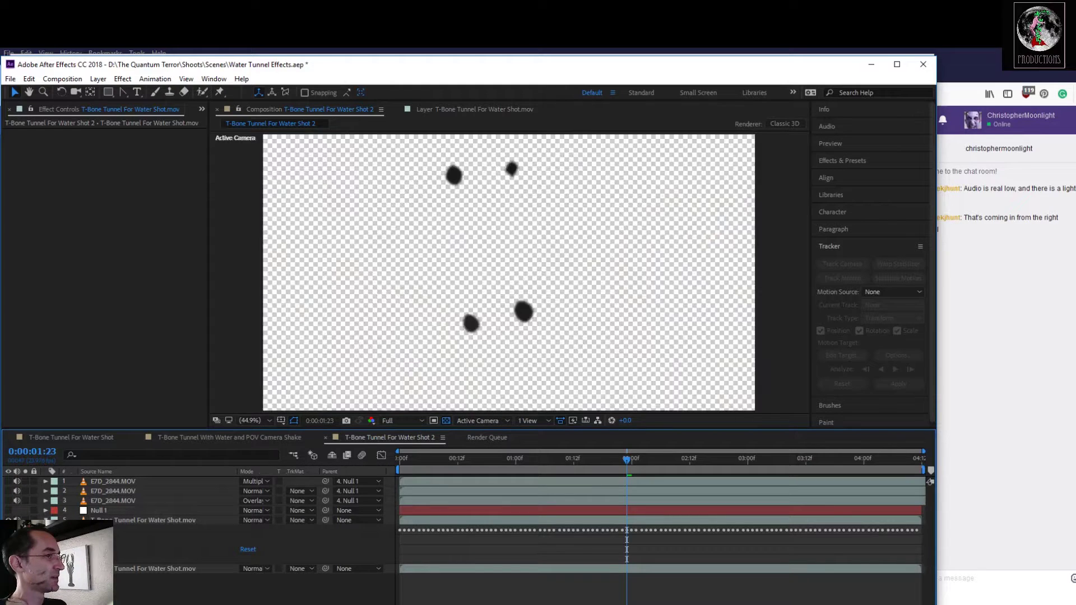
{"action": "left_click", "coordinate": [8, 568]}
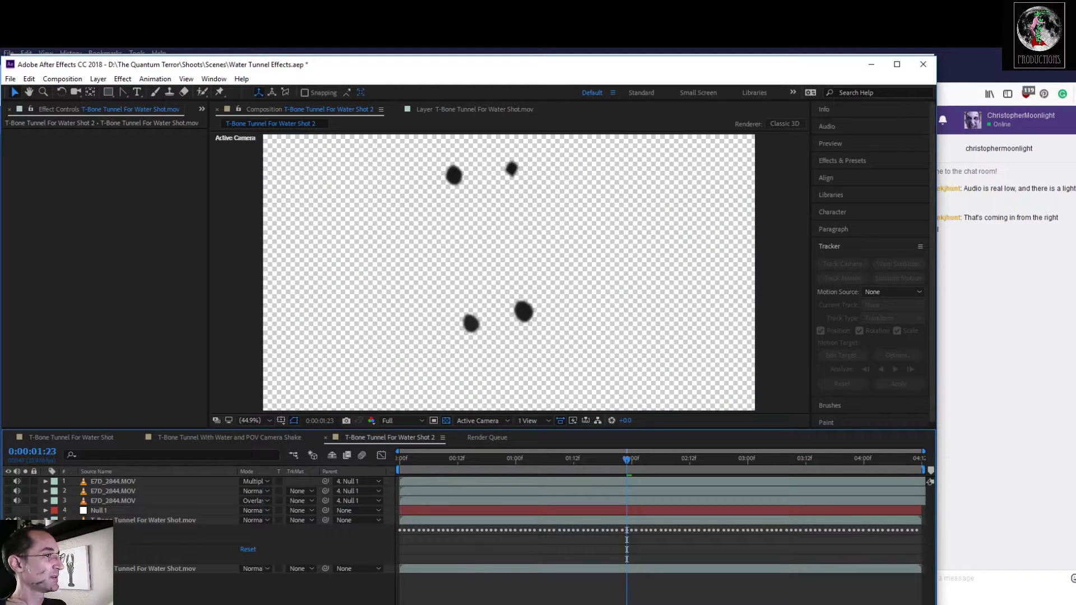
{"action": "left_click", "coordinate": [70, 80]}
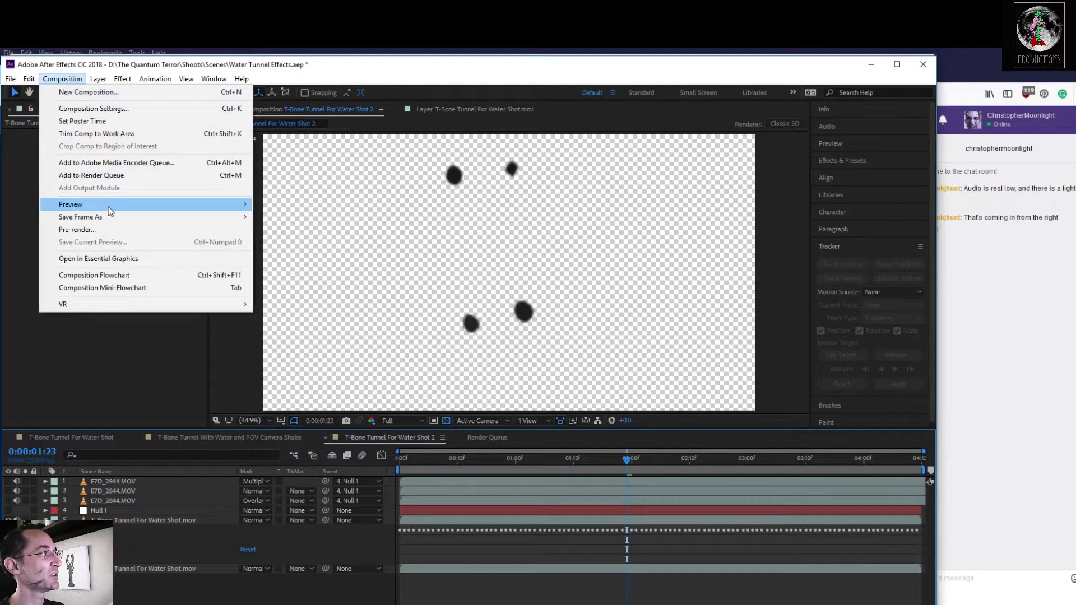
{"action": "mouse_move", "coordinate": [109, 209]}
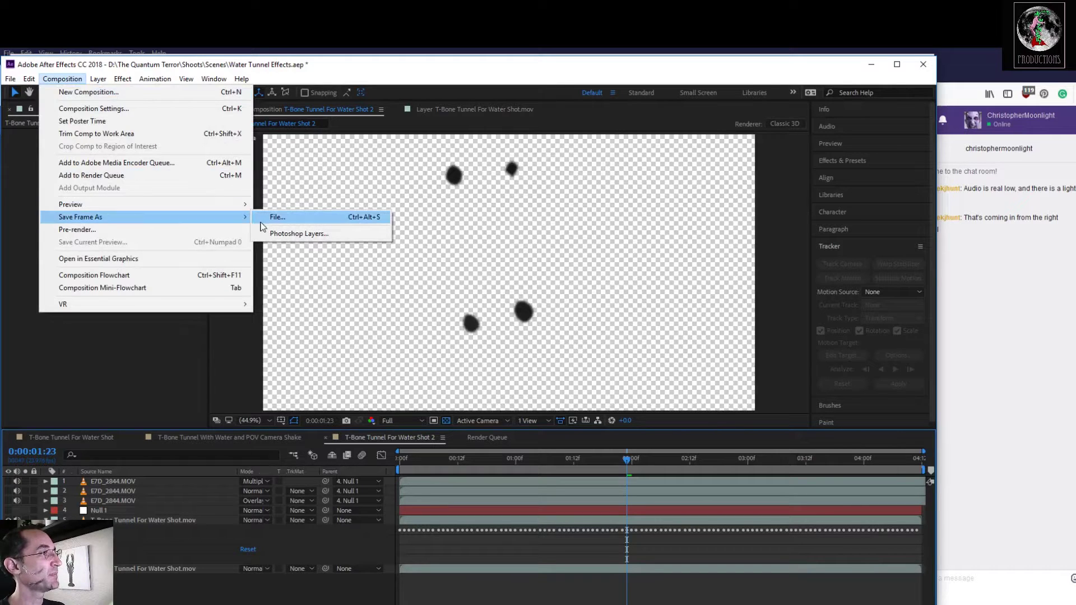
{"action": "left_click", "coordinate": [267, 221]}
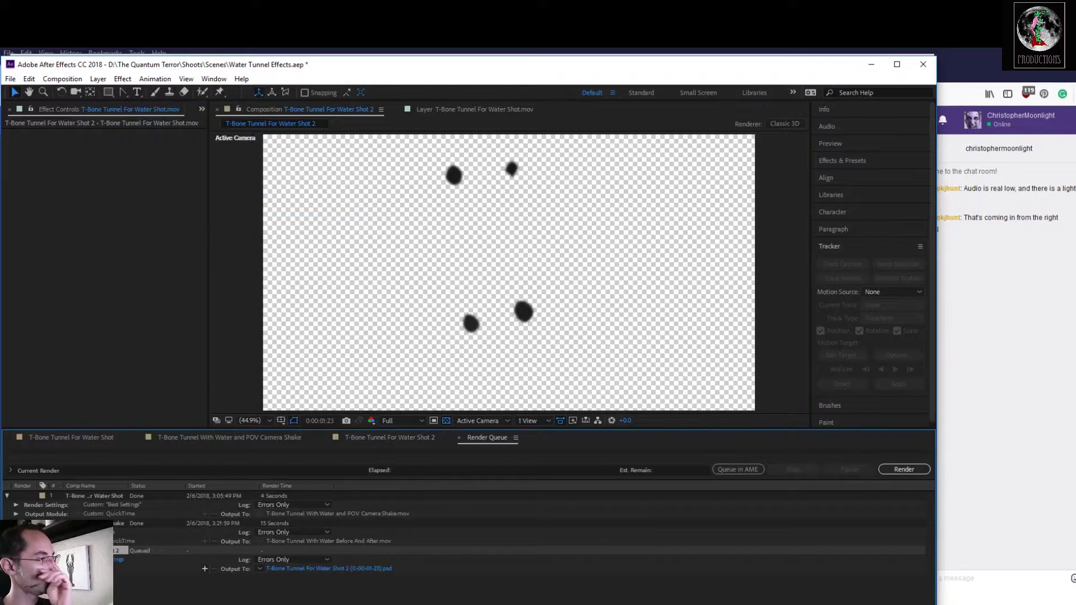
{"action": "left_click", "coordinate": [100, 569]}
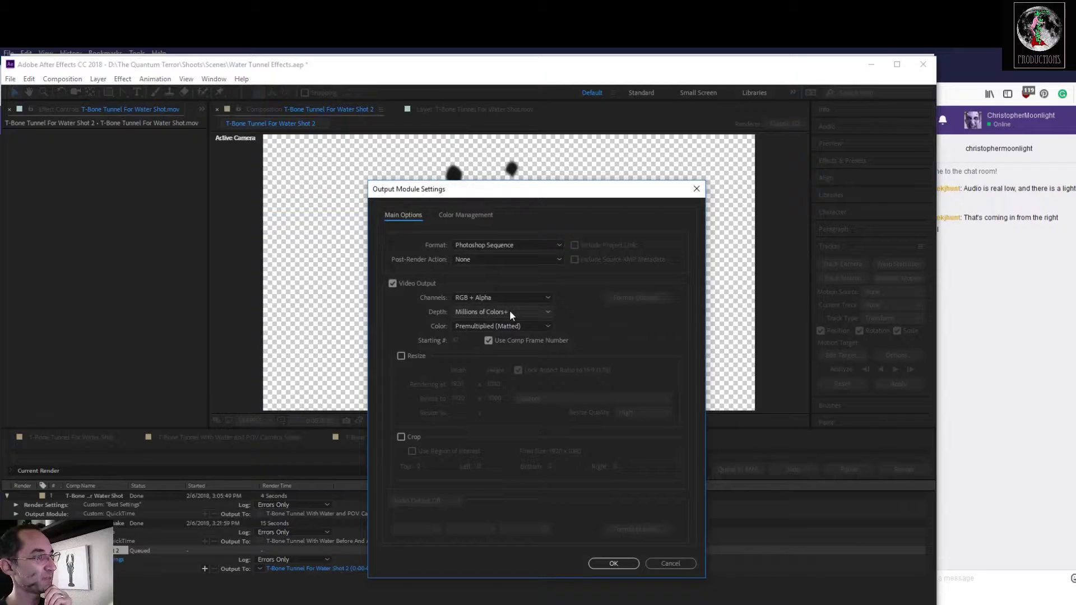
{"action": "left_click", "coordinate": [613, 563]}
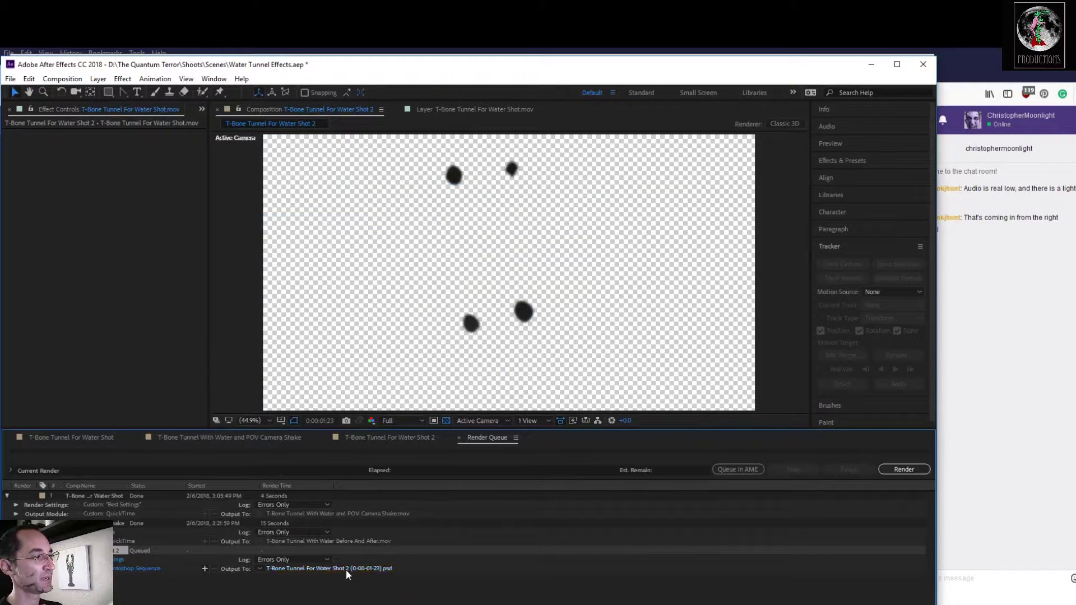
Check the queued frame's save folder without changing it, and review the layers of the T-Bone Tunnel For Water Shot composition
{"action": "left_click", "coordinate": [345, 568]}
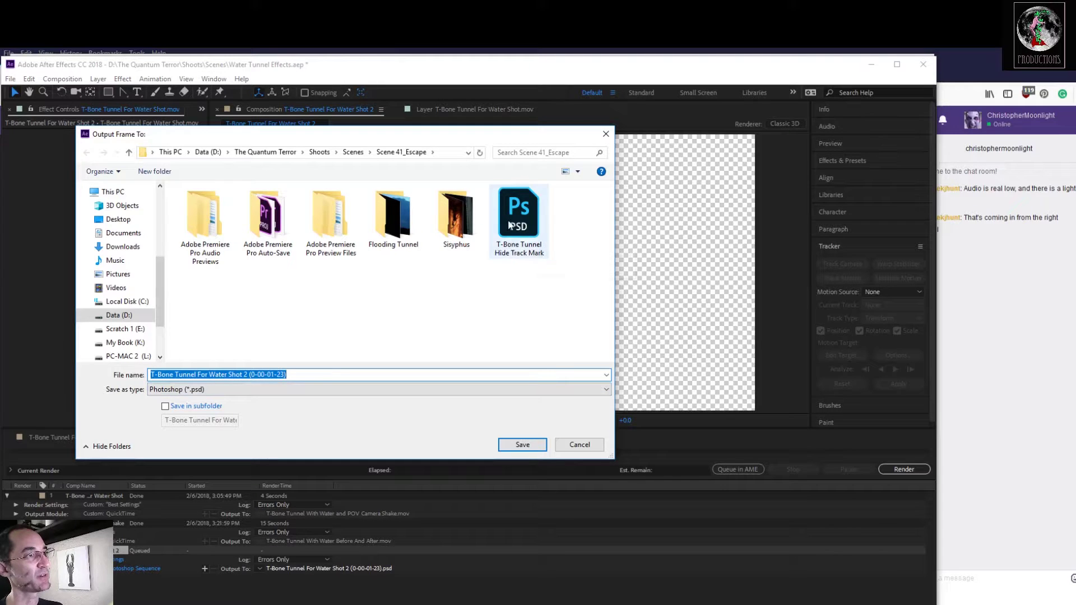
{"action": "left_click", "coordinate": [580, 446]}
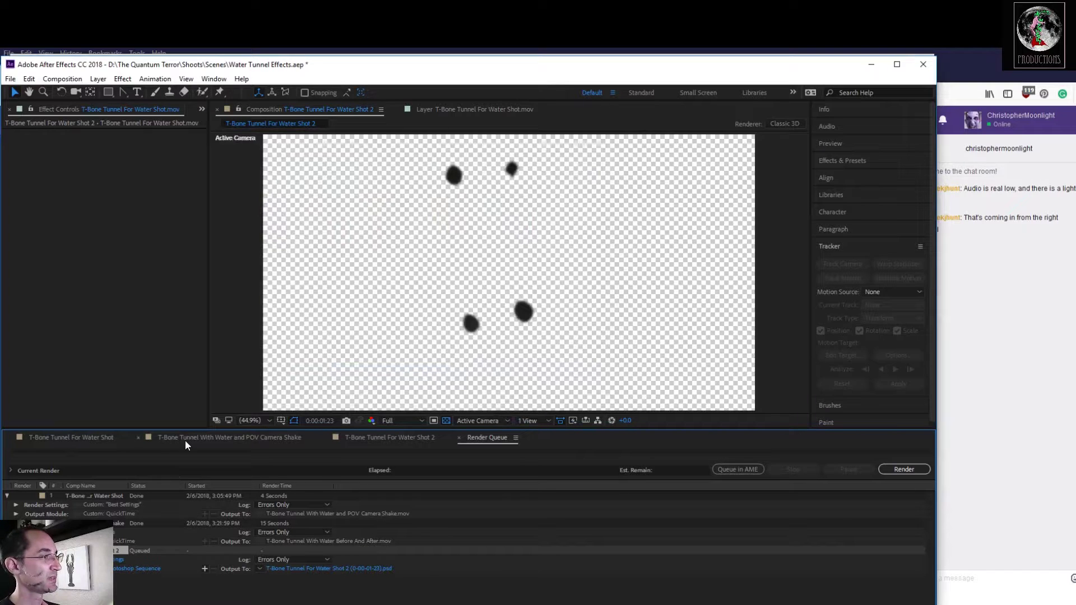
{"action": "left_click", "coordinate": [69, 435]}
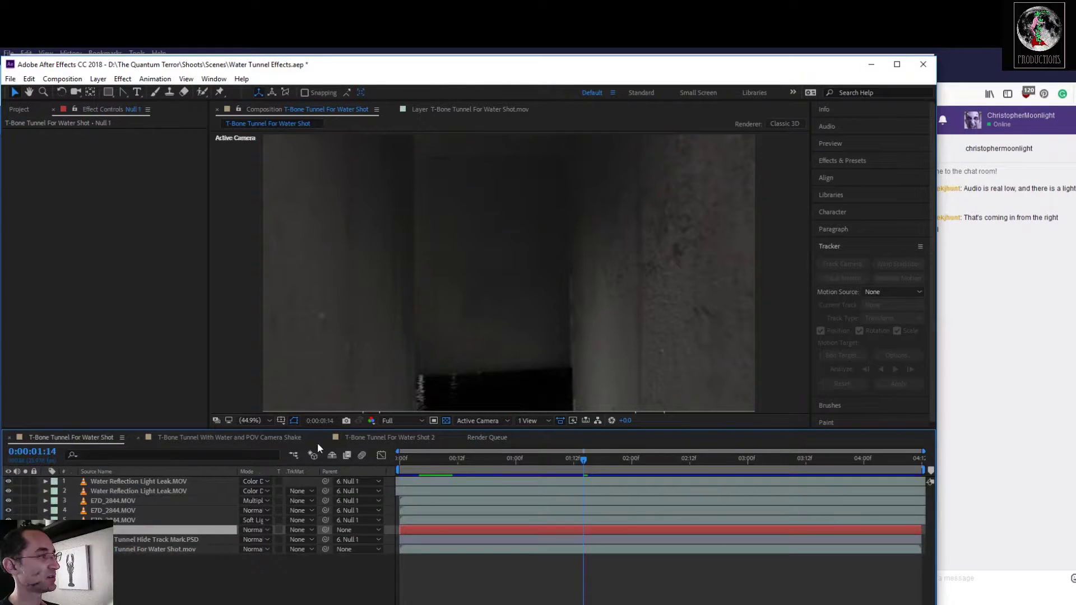
{"action": "left_click", "coordinate": [380, 438]}
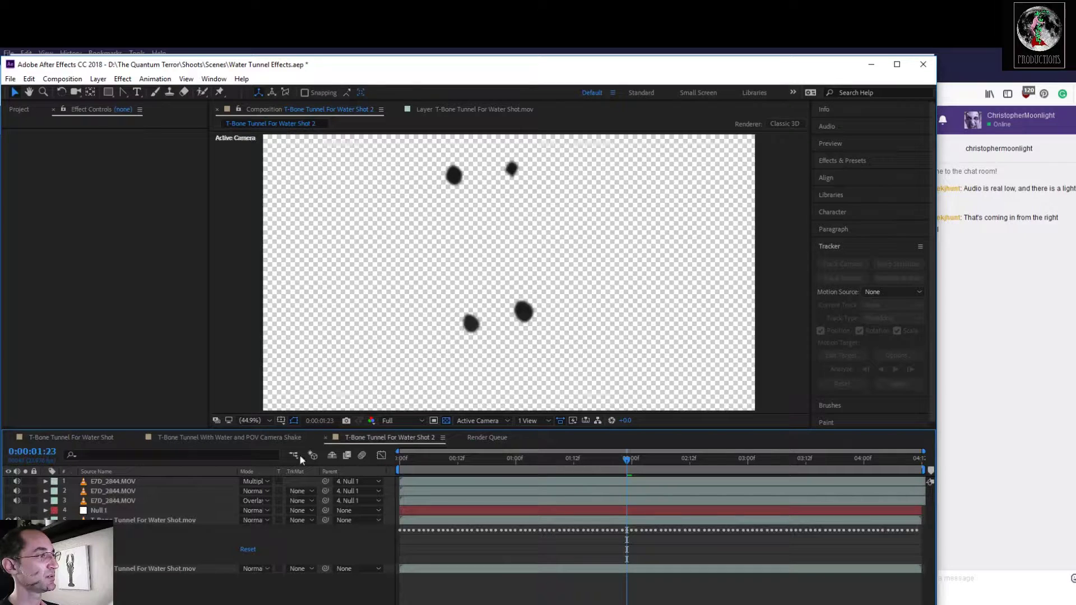
Show the water layers, null and base tunnel footage again, and place T-Bone Tunnel Hide Track Mark.PSD directly below Null 1
{"action": "left_click_drag", "start_coordinate": [9, 509], "coordinate": [7, 482]}
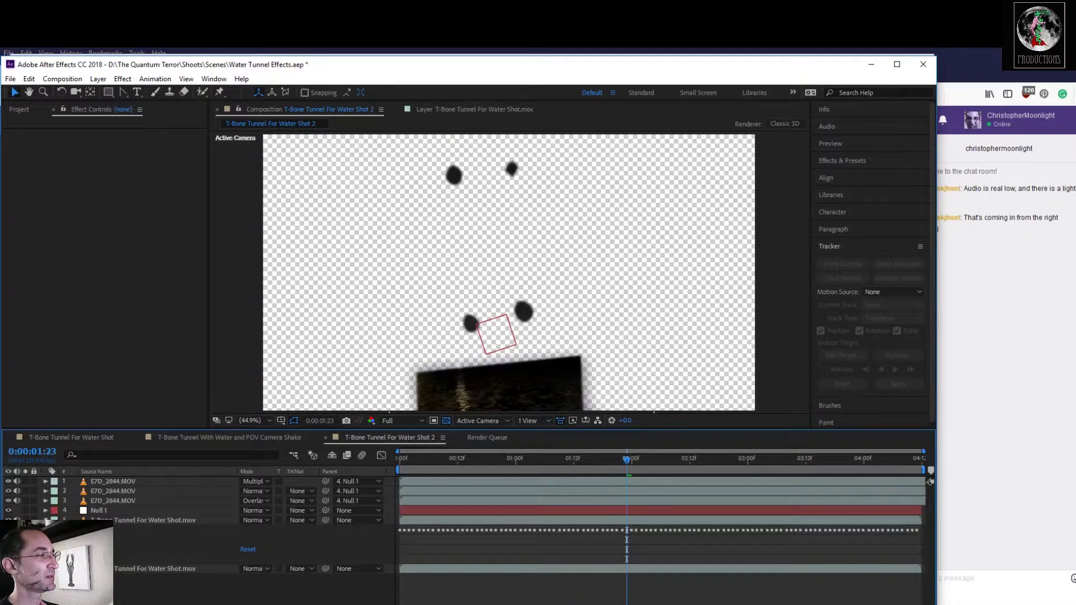
{"action": "left_click", "coordinate": [8, 520]}
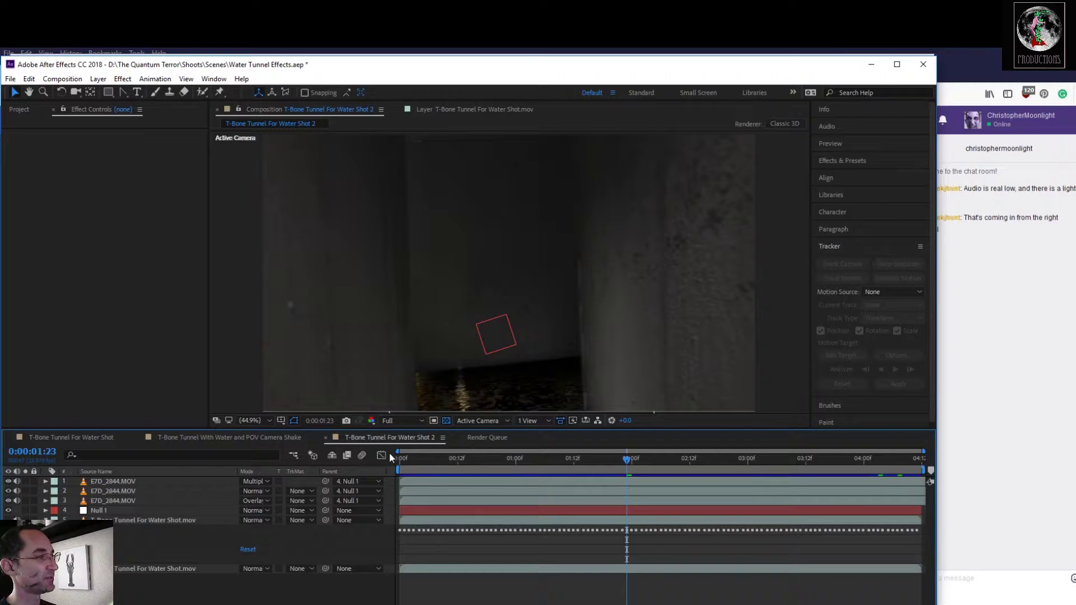
{"action": "left_click", "coordinate": [27, 113]}
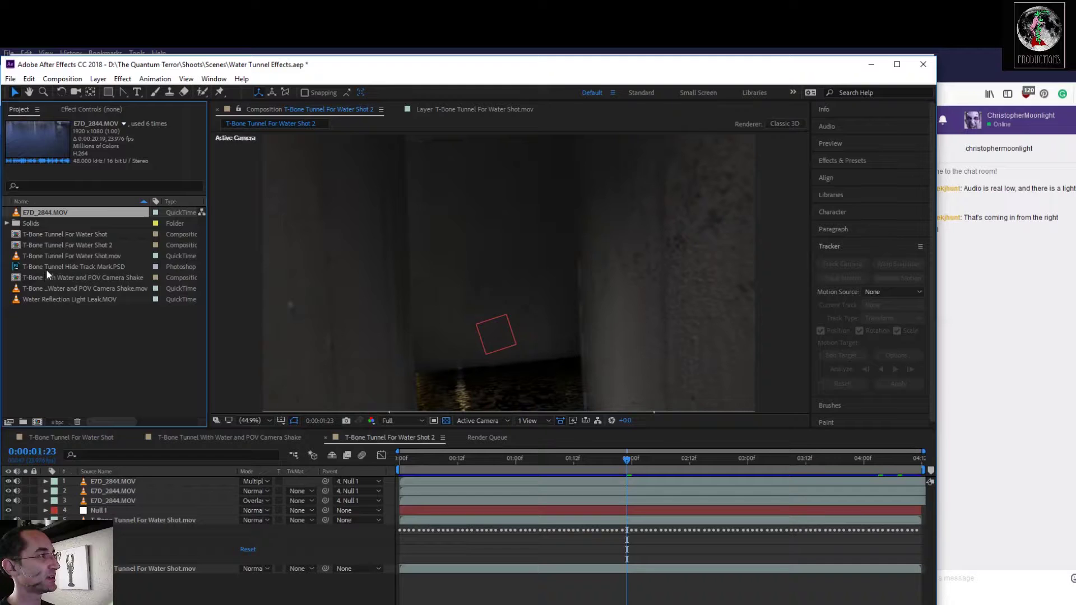
{"action": "left_click_drag", "start_coordinate": [46, 268], "coordinate": [68, 514]}
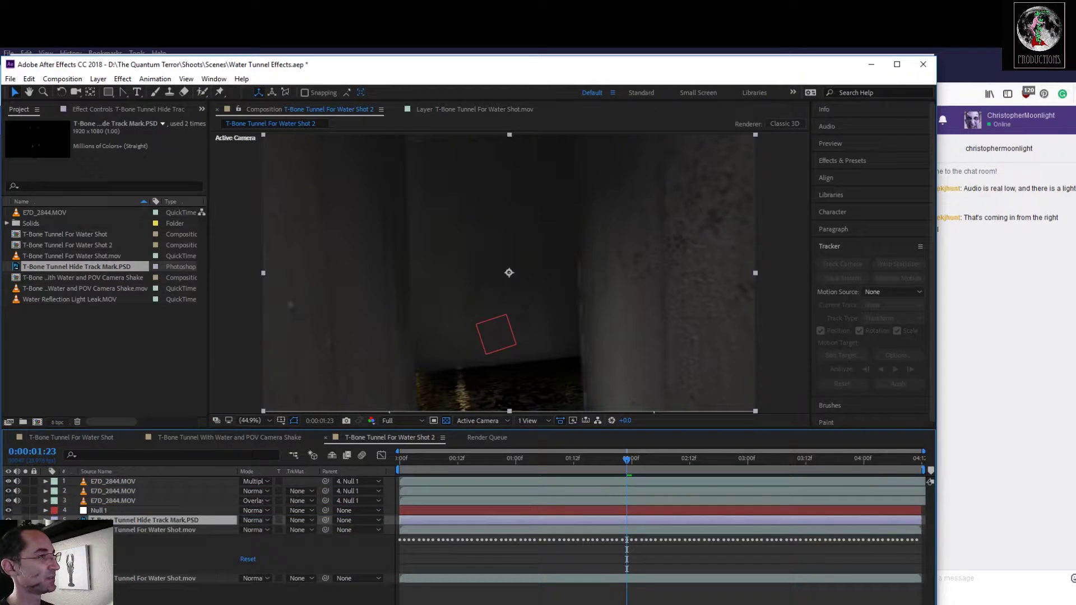
Hide Null 1 in the composition and parent the Hide Track Mark PSD layer to it
{"action": "left_click_drag", "start_coordinate": [623, 461], "coordinate": [587, 459]}
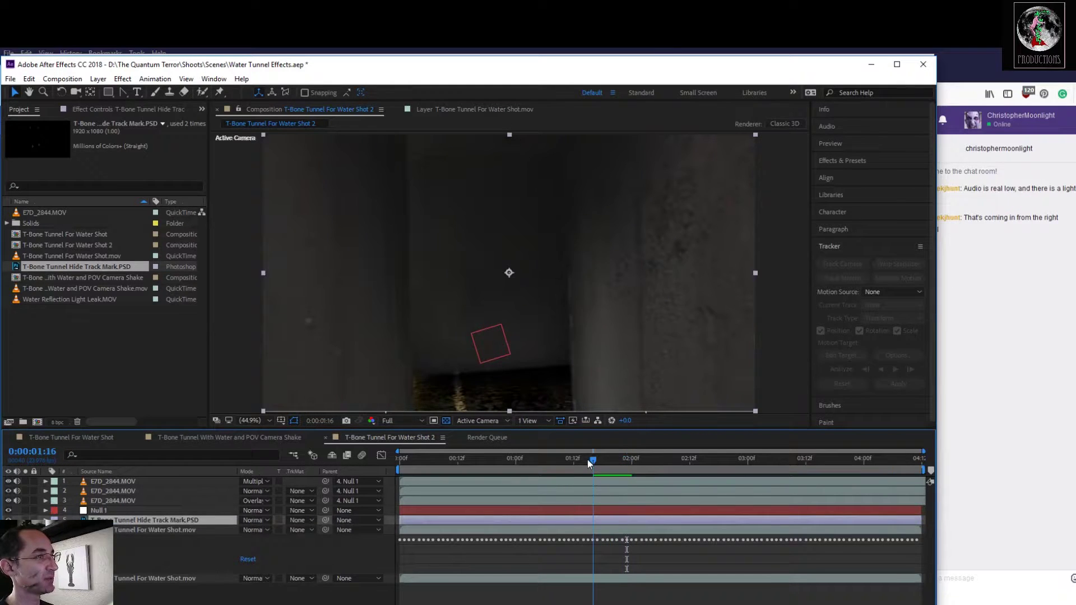
{"action": "left_click", "coordinate": [8, 511]}
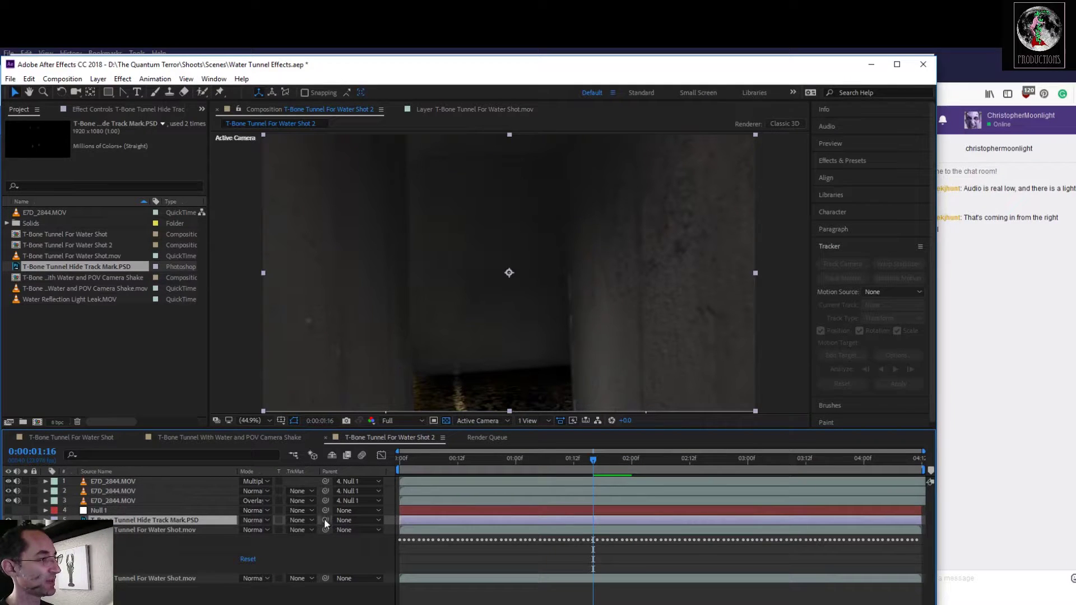
{"action": "left_click_drag", "start_coordinate": [324, 519], "coordinate": [98, 511]}
Delete the masked tunnel footage copy and scrub through the shot to check the patches on the back wall
{"action": "left_click", "coordinate": [115, 530]}
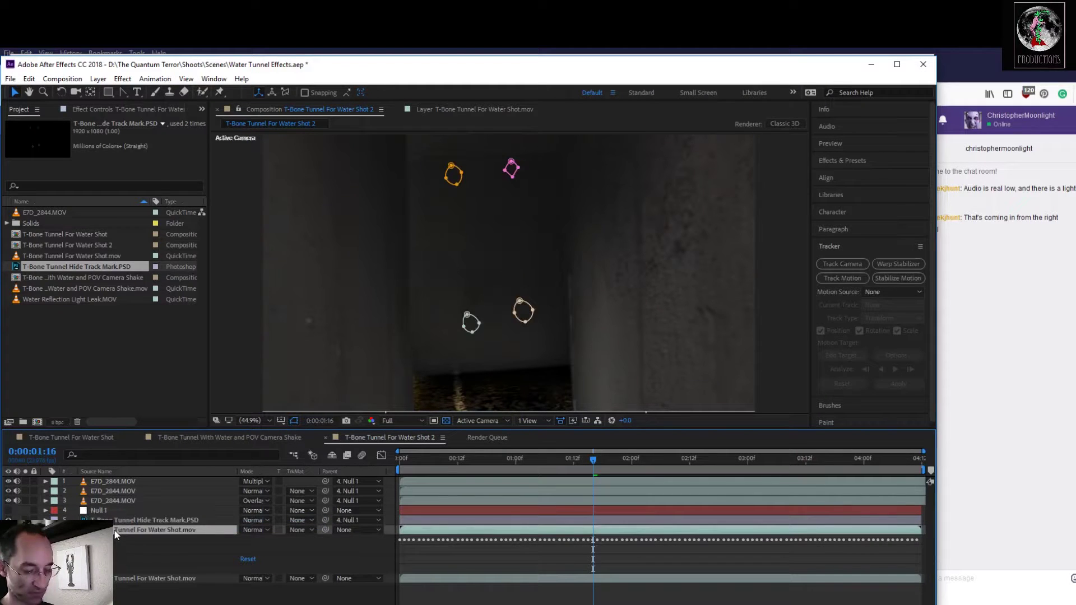
{"action": "key", "text": "Delete"}
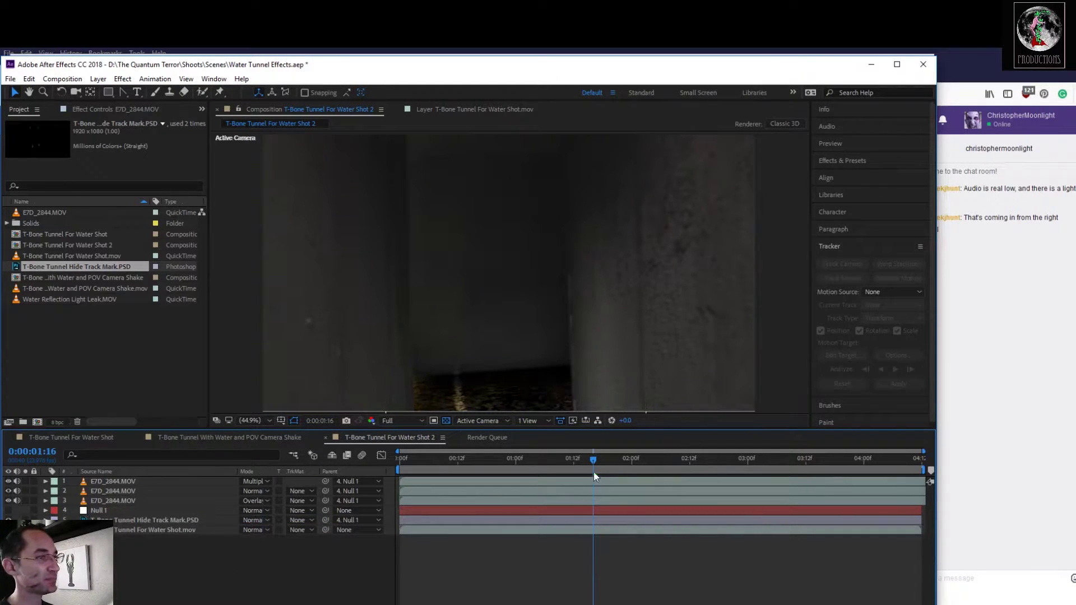
{"action": "left_click_drag", "start_coordinate": [587, 461], "coordinate": [948, 515]}
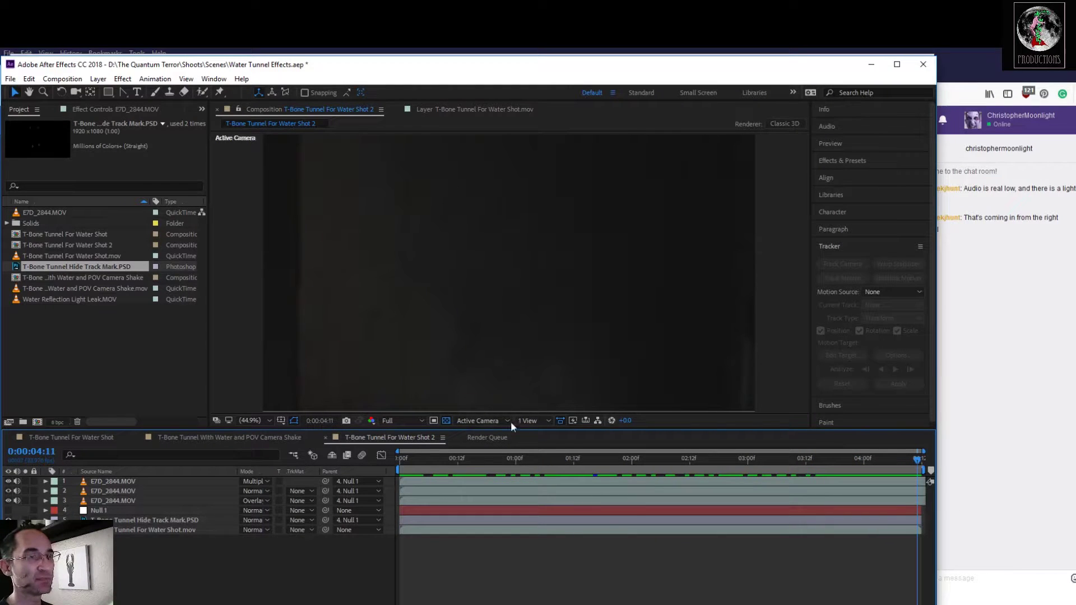
{"action": "left_click_drag", "start_coordinate": [916, 460], "coordinate": [803, 462]}
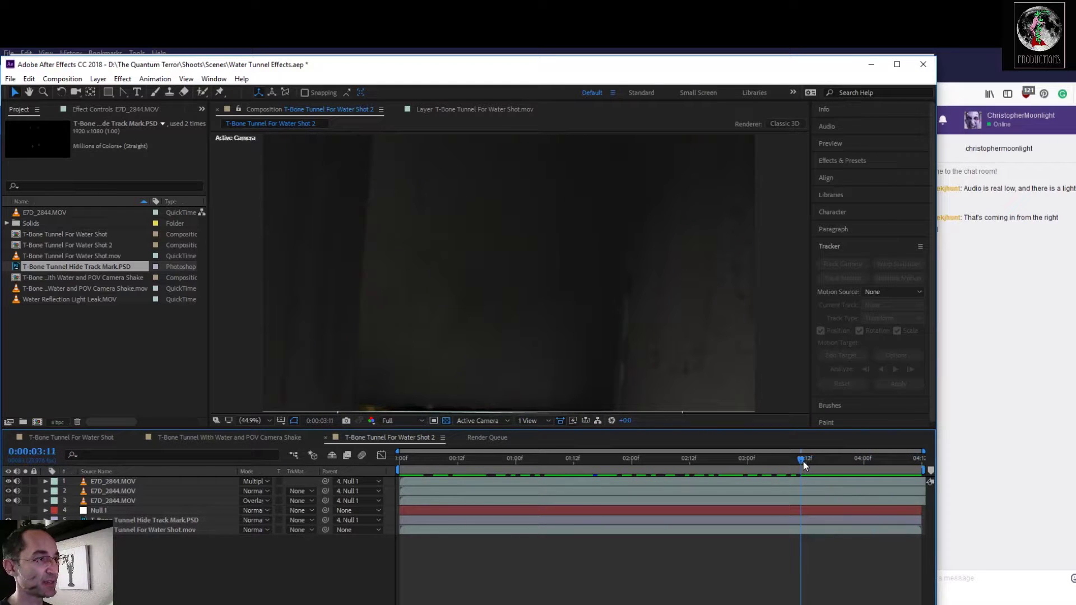
Apply a Levels effect to the Hide Track Mark PSD layer and start keyframing its Histogram at 0:00:03:11
{"action": "left_click", "coordinate": [117, 521]}
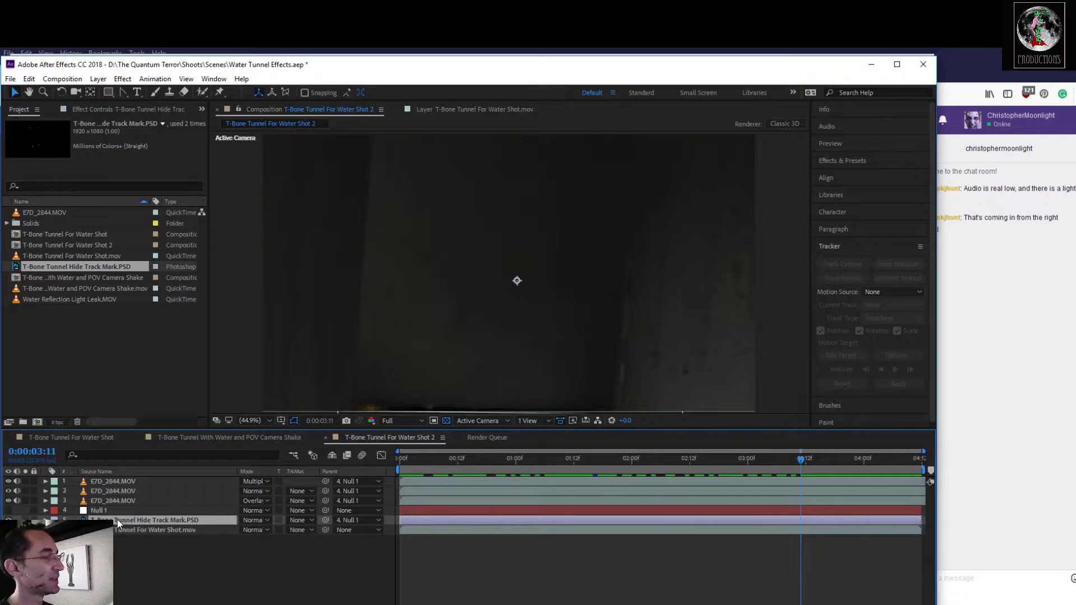
{"action": "left_click", "coordinate": [122, 78]}
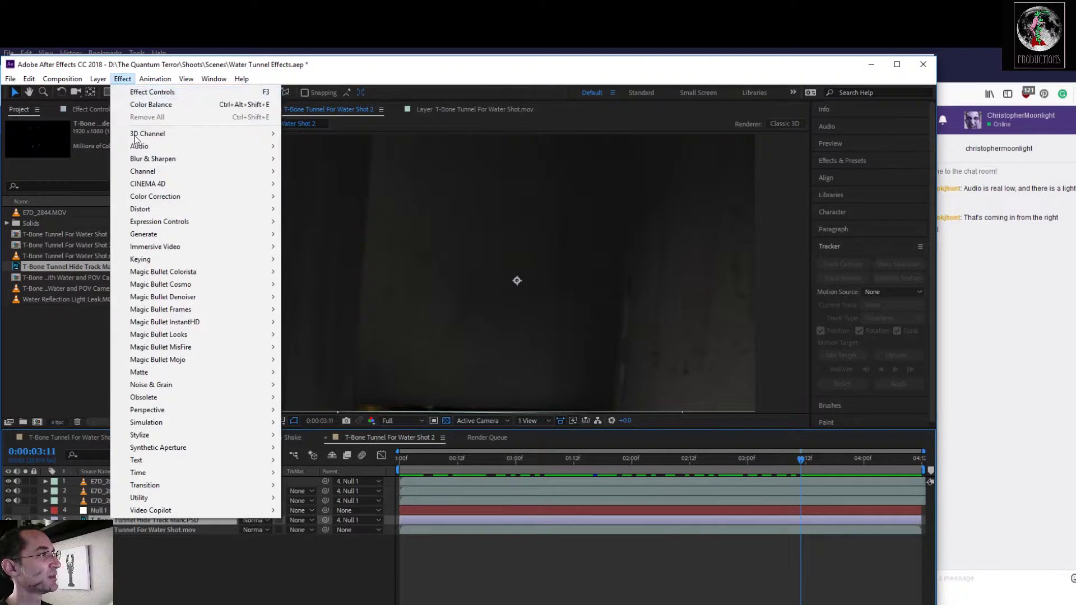
{"action": "mouse_move", "coordinate": [162, 196]}
{"action": "left_click", "coordinate": [330, 496]}
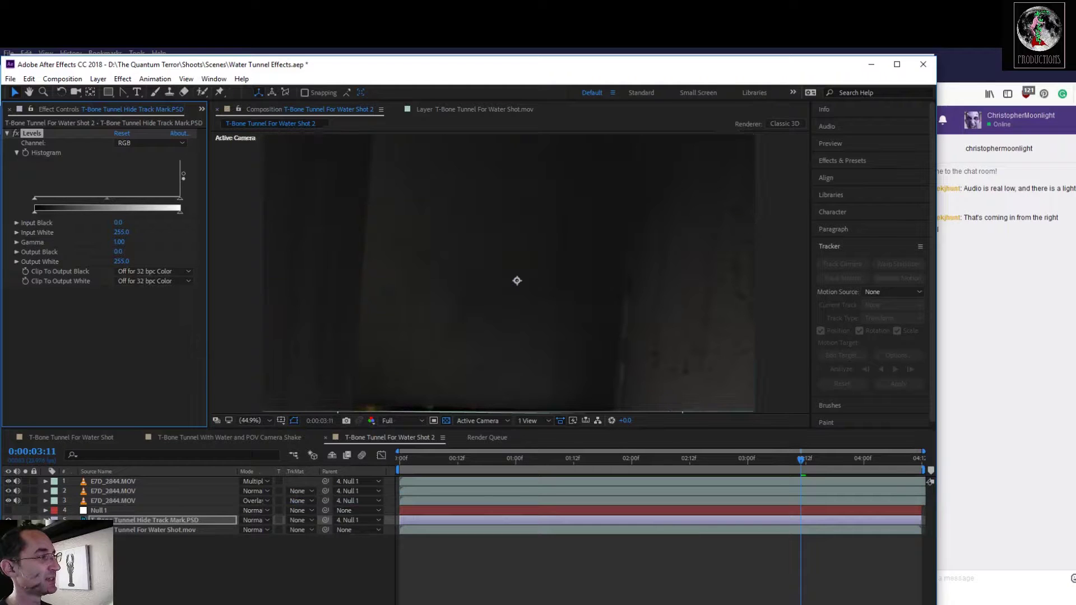
{"action": "left_click", "coordinate": [46, 520]}
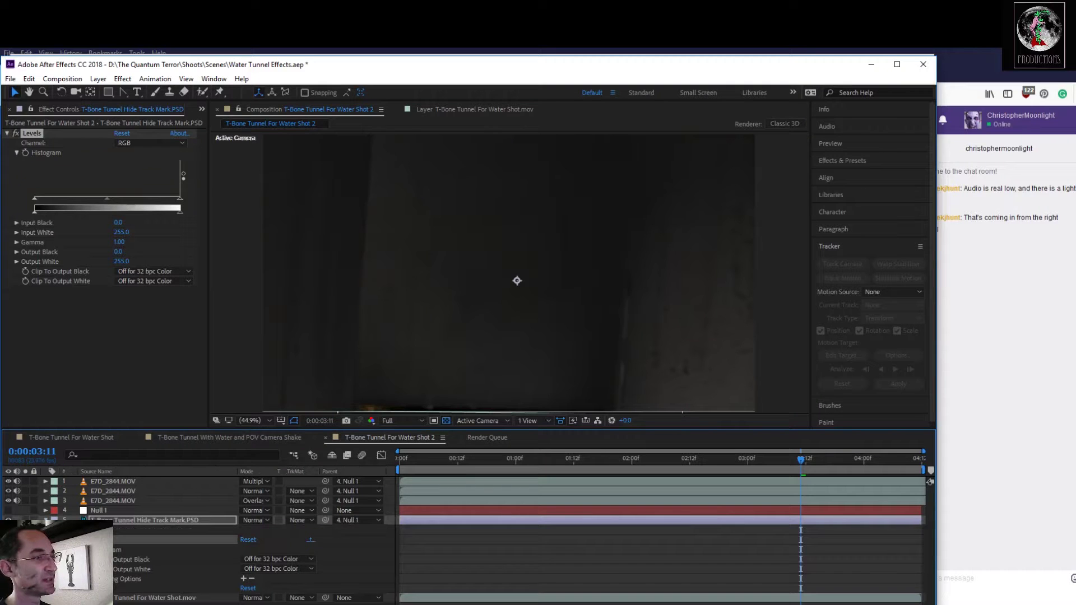
{"action": "left_click", "coordinate": [121, 550]}
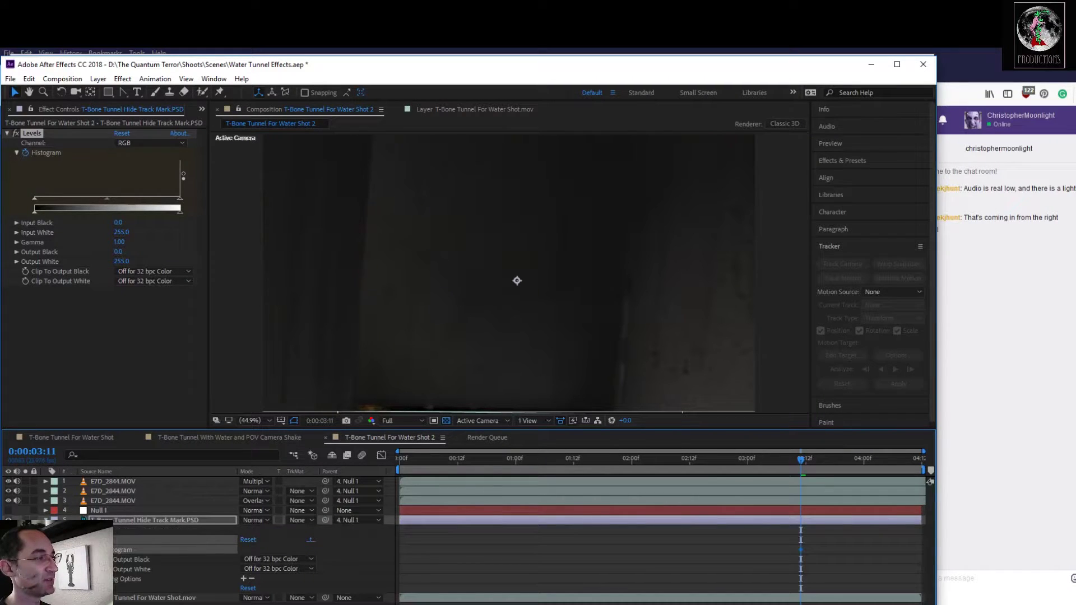
Add a Histogram keyframe at 0:00:04:11 with Input Black raised slightly so the patches match the darkening wall
{"action": "left_click_drag", "start_coordinate": [800, 461], "coordinate": [931, 470]}
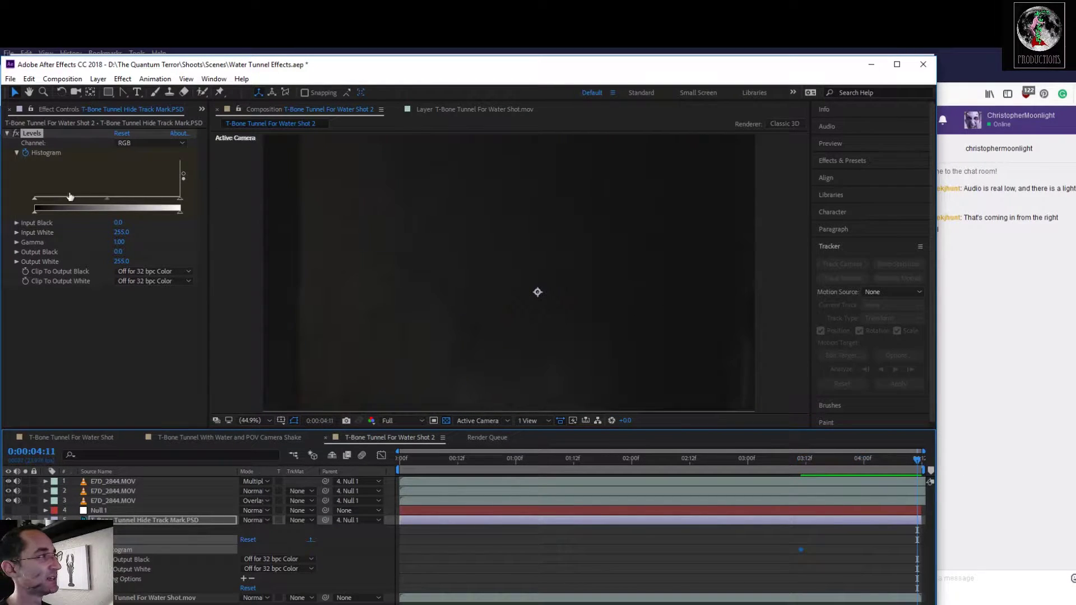
{"action": "left_click_drag", "start_coordinate": [37, 199], "coordinate": [40, 199]}
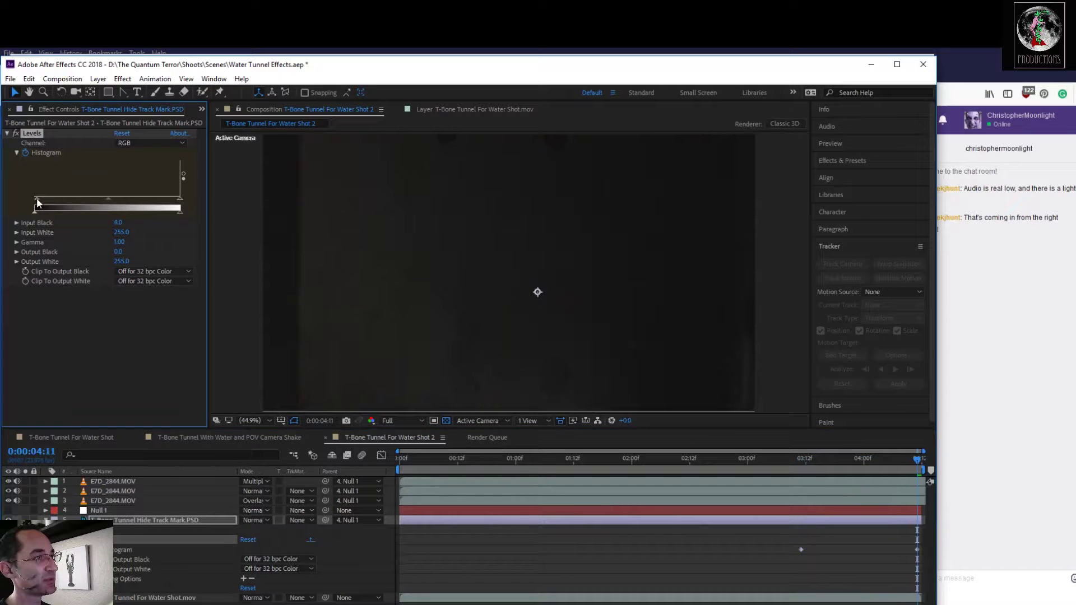
{"action": "mouse_move", "coordinate": [39, 200]}
{"action": "left_mouse_down"}
{"action": "mouse_move", "coordinate": [50, 202]}
{"action": "mouse_move", "coordinate": [36, 206]}
{"action": "left_mouse_up"}
{"action": "left_click_drag", "start_coordinate": [35, 203], "coordinate": [35, 204]}
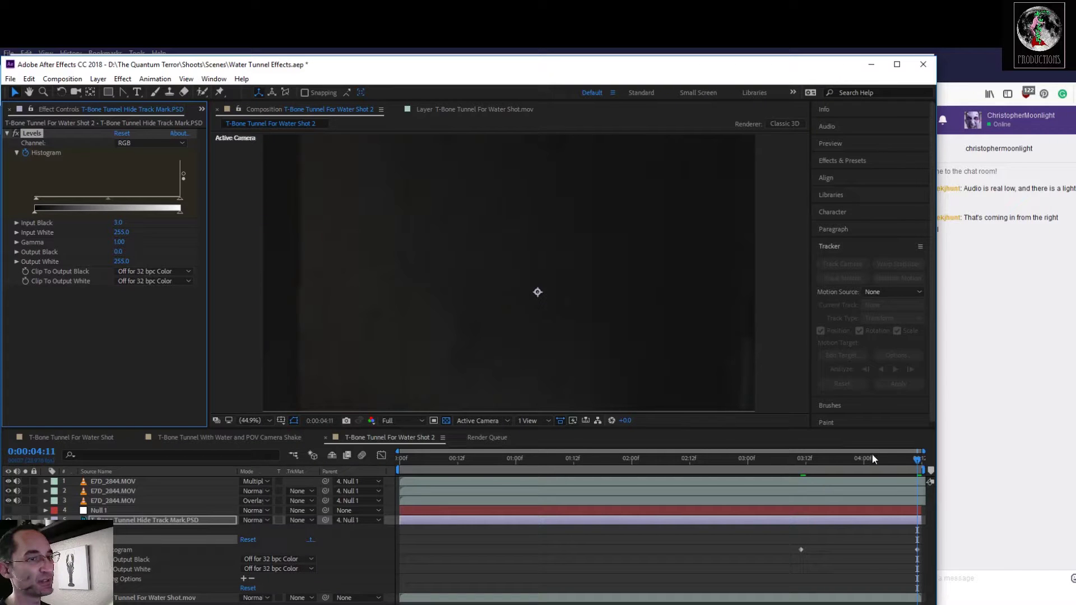
Collapse the PSD layer's properties, save the project and play the composition from its first frame
{"action": "left_click_drag", "start_coordinate": [917, 464], "coordinate": [279, 499]}
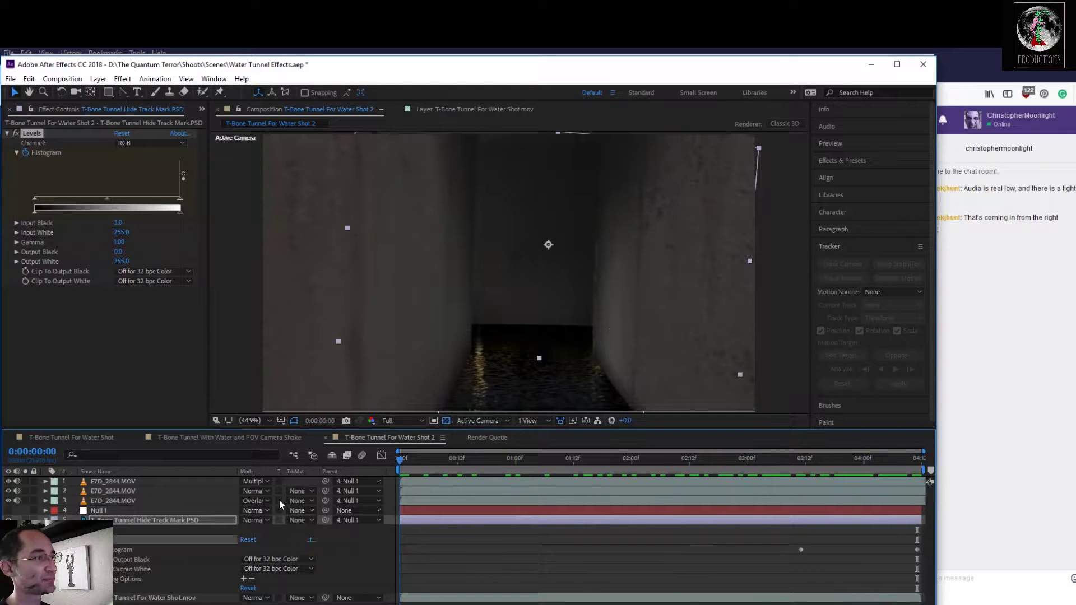
{"action": "left_click", "coordinate": [46, 520]}
{"action": "left_click", "coordinate": [137, 556]}
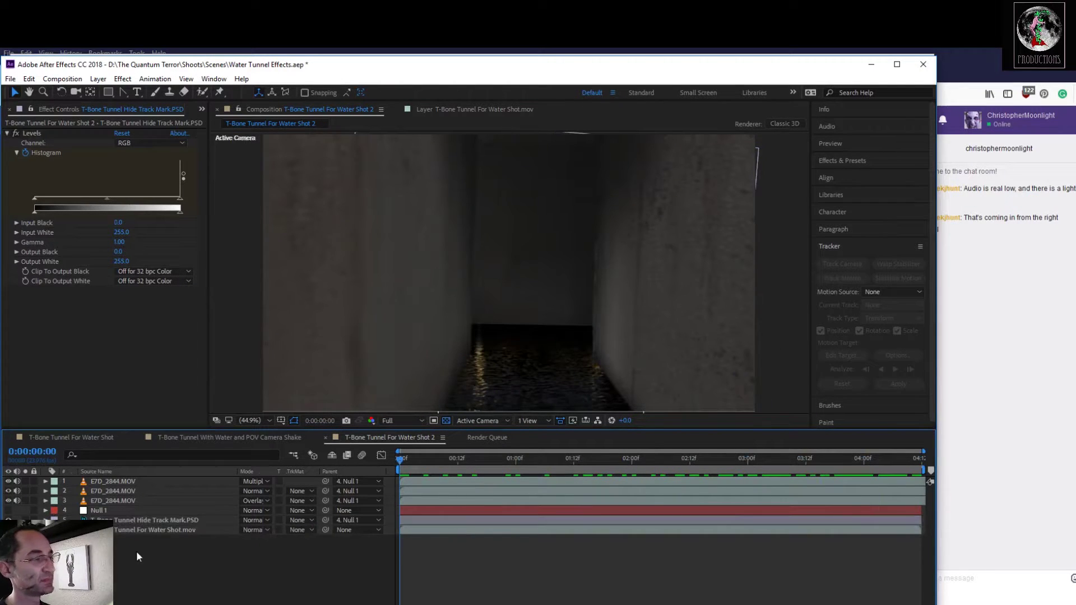
{"action": "key", "text": "ctrl+s"}
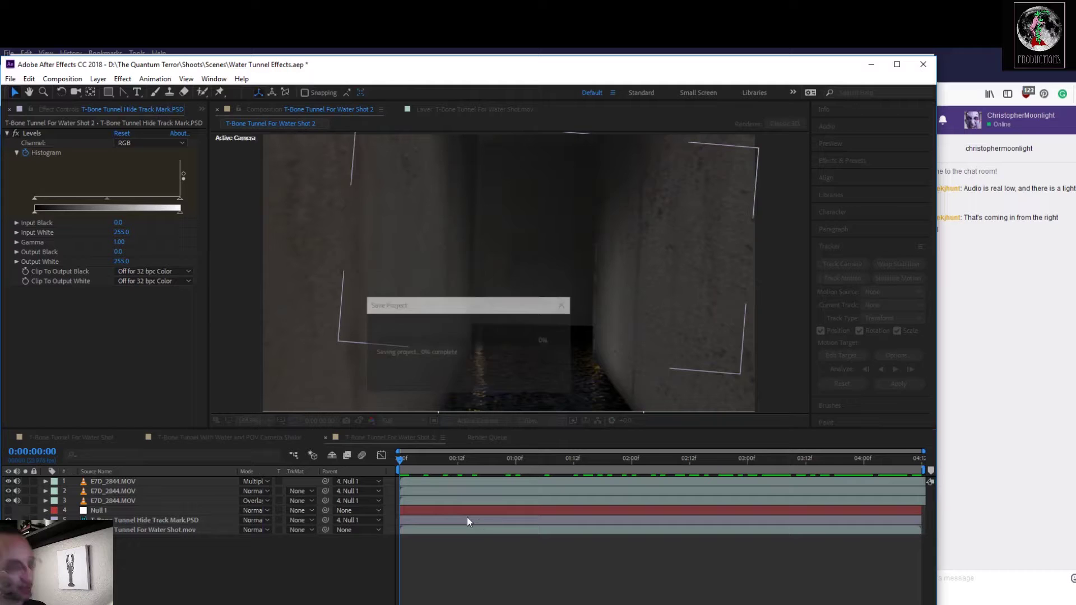
{"action": "key", "text": "space"}
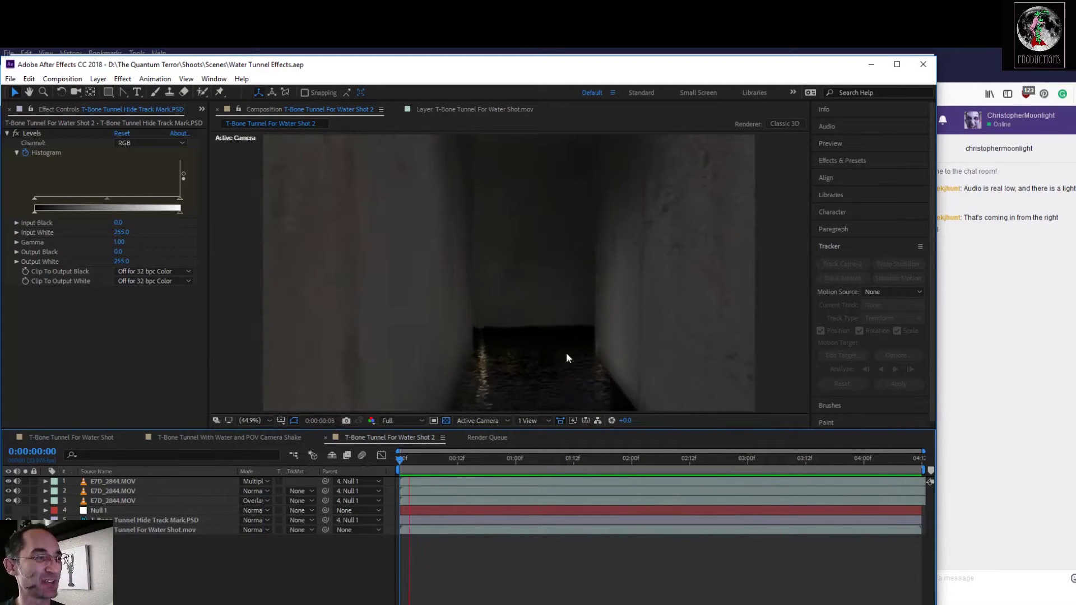
{"action": "key", "text": "space"}
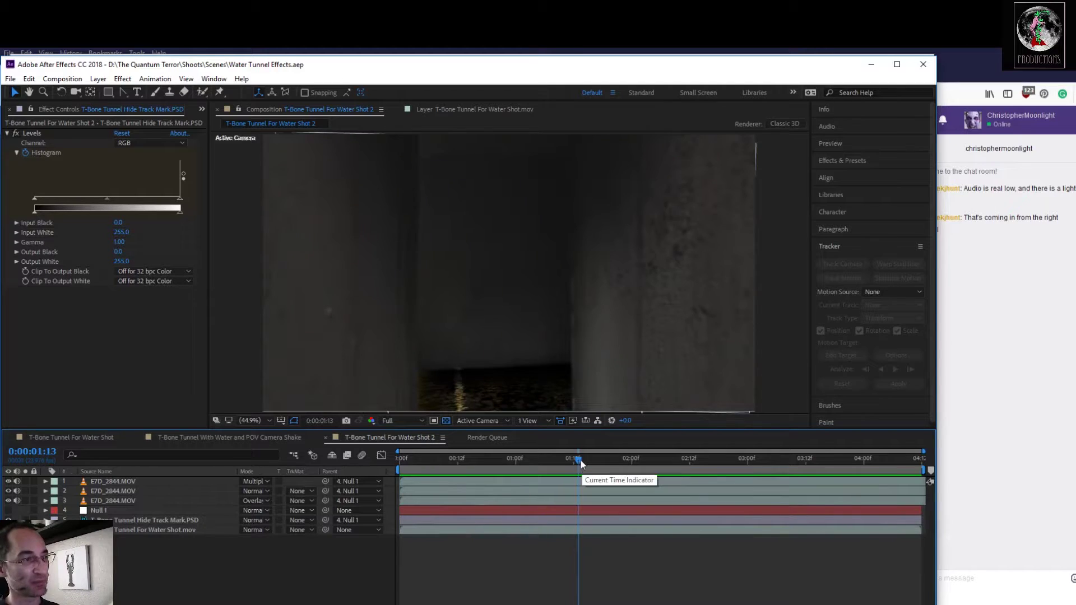
Create an adjustment layer above all layers and apply a Levels effect to it
{"action": "left_click", "coordinate": [532, 556]}
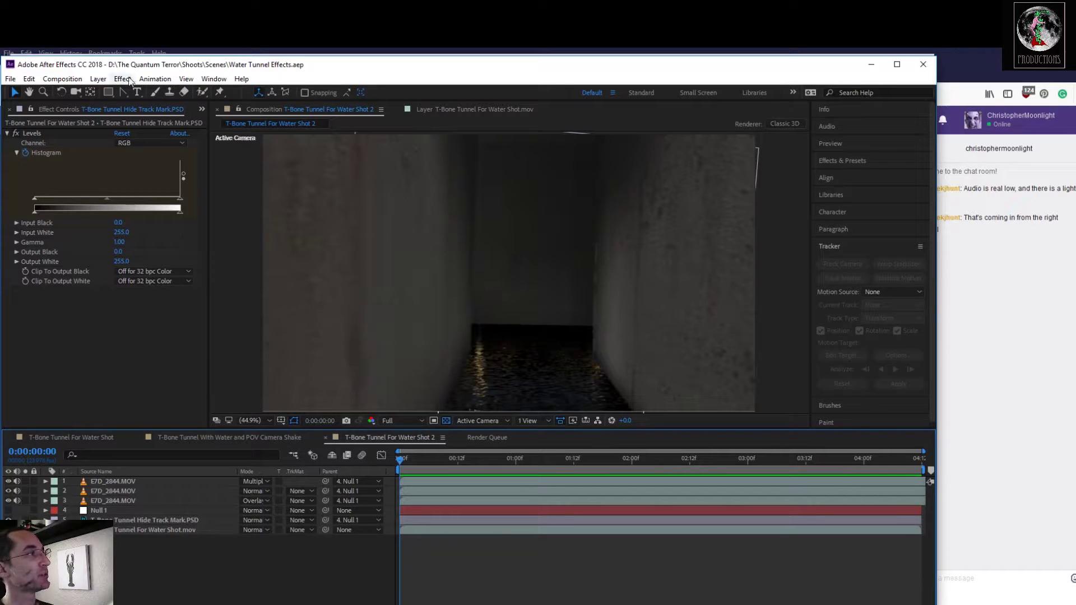
{"action": "left_click", "coordinate": [98, 80]}
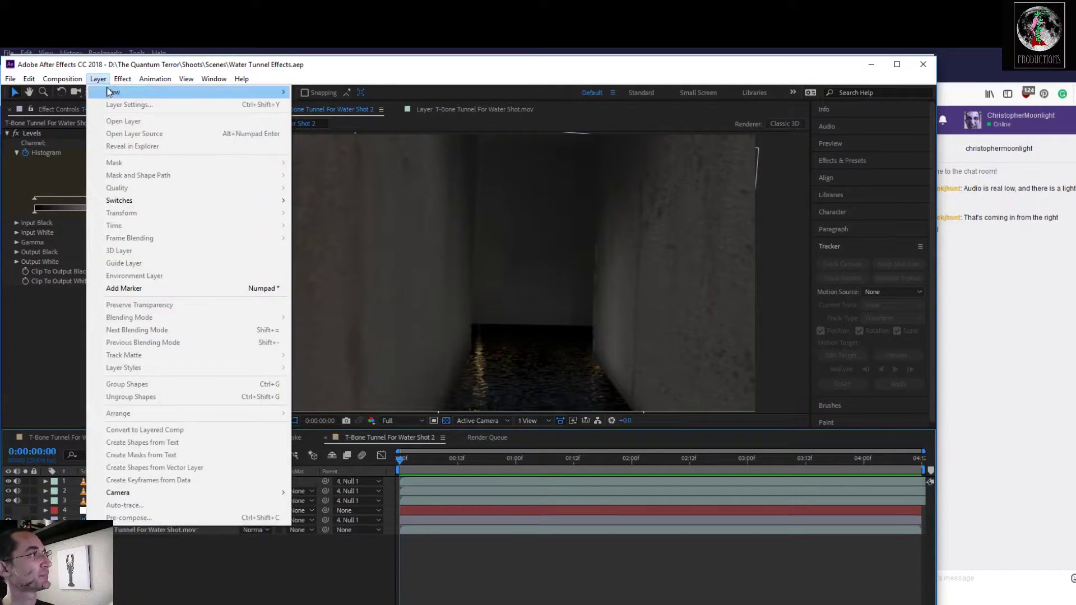
{"action": "mouse_move", "coordinate": [111, 92]}
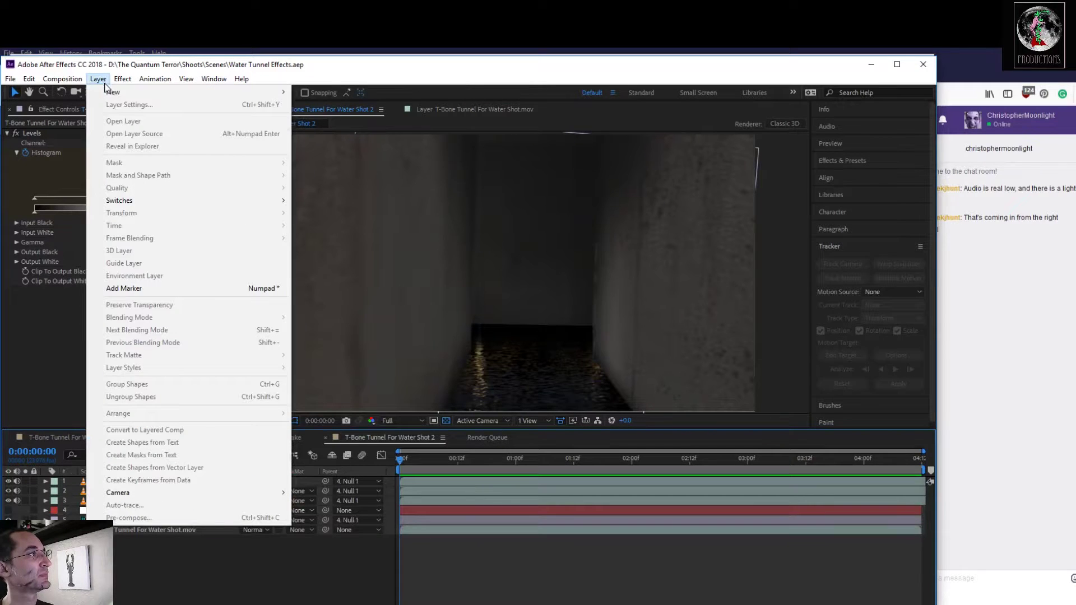
{"action": "left_click", "coordinate": [356, 167]}
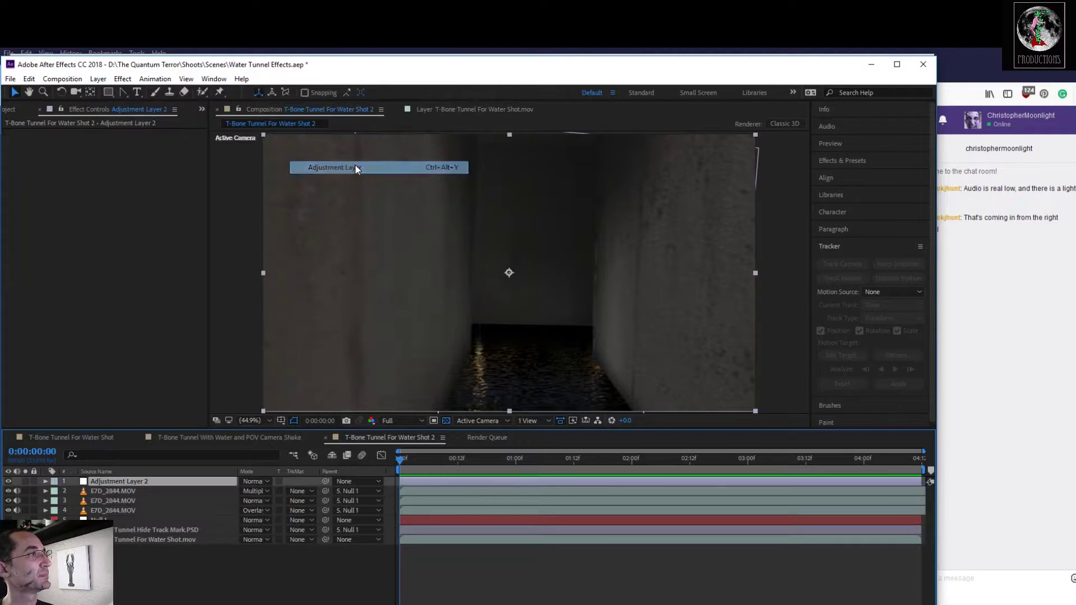
{"action": "left_click", "coordinate": [123, 79]}
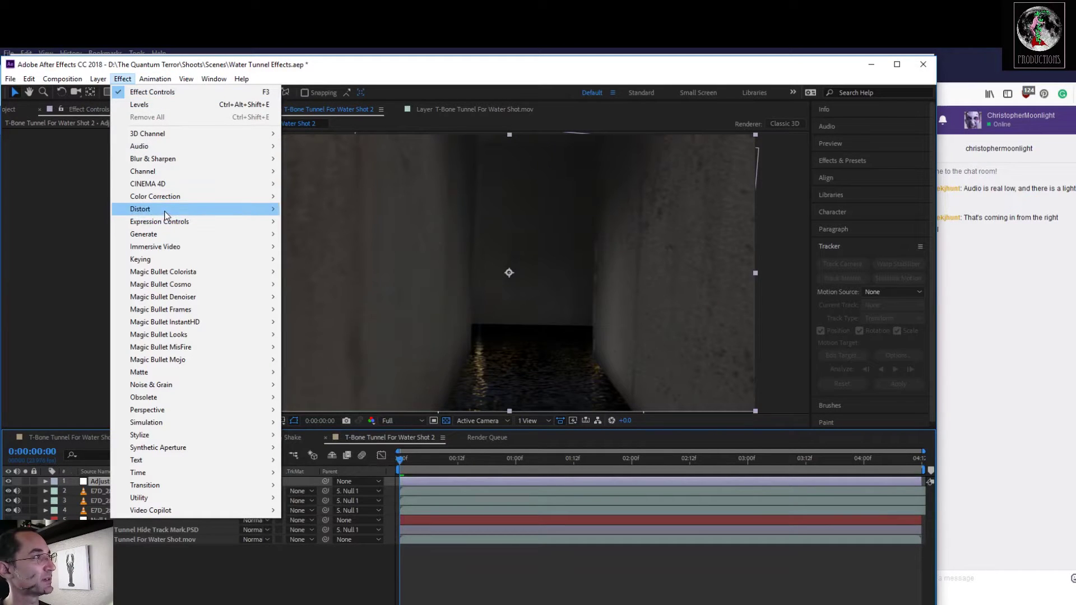
{"action": "mouse_move", "coordinate": [168, 198]}
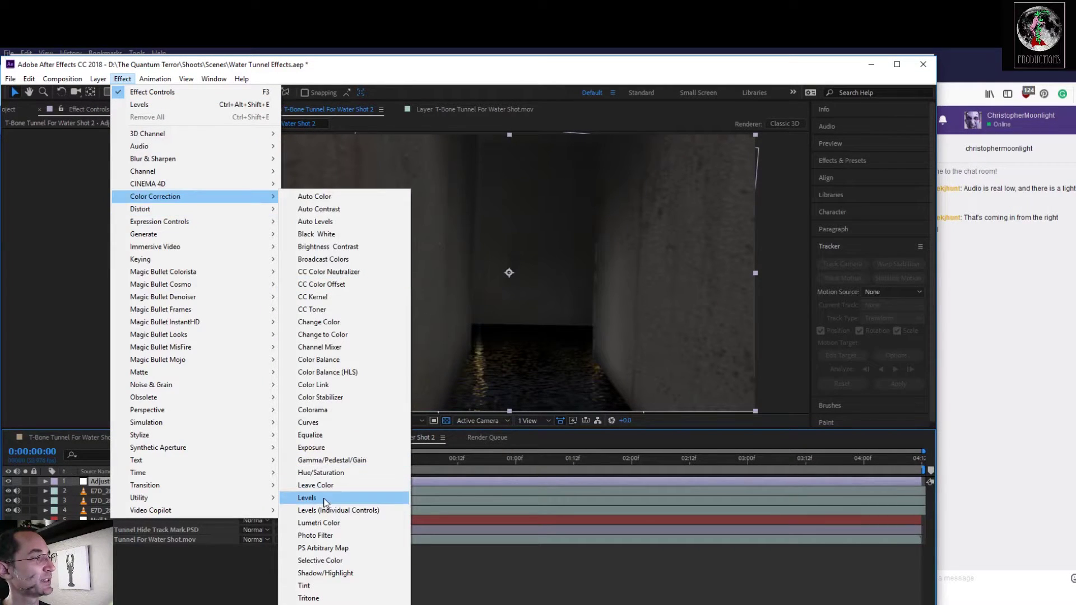
{"action": "left_click", "coordinate": [321, 498]}
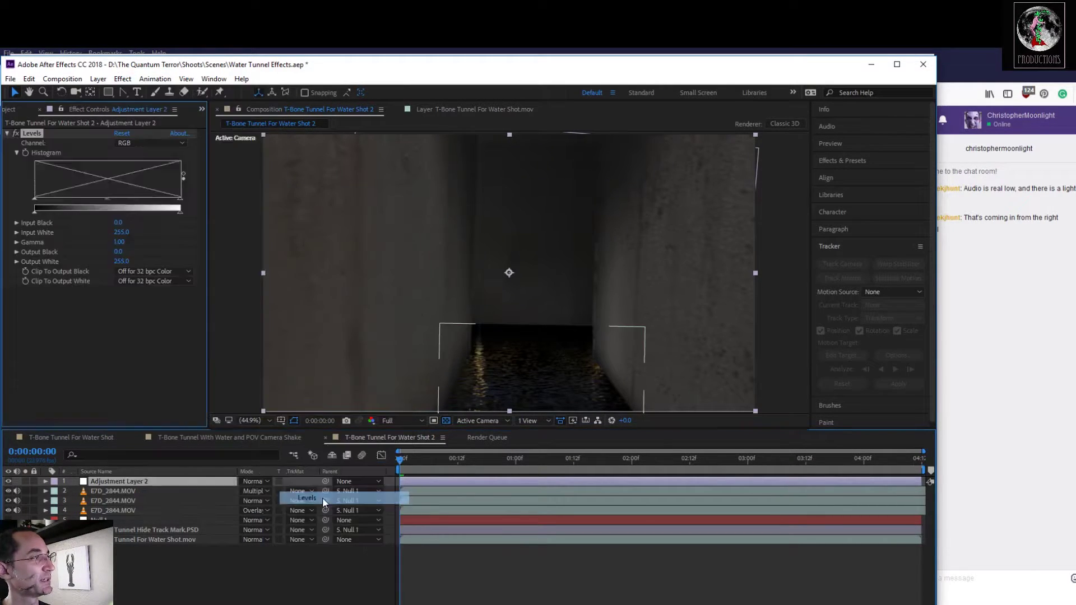
Darken the shot with the adjustment layer's Levels, using Input Black 18, Input White 240 and Gamma 0.83
{"action": "left_click", "coordinate": [37, 199]}
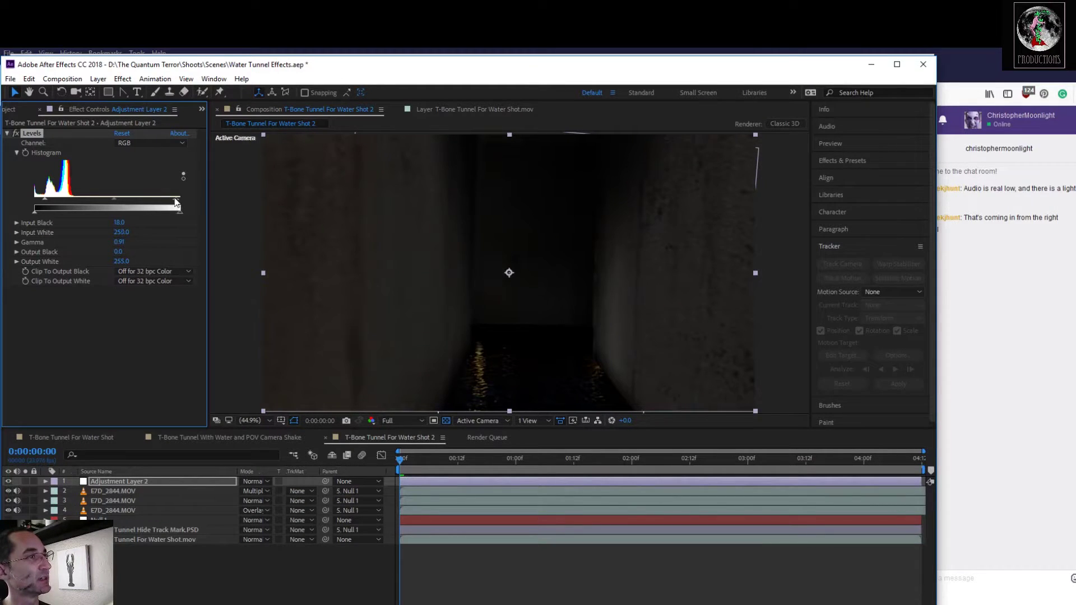
{"action": "left_click_drag", "start_coordinate": [116, 199], "coordinate": [117, 206]}
{"action": "left_click_drag", "start_coordinate": [400, 461], "coordinate": [264, 563]}
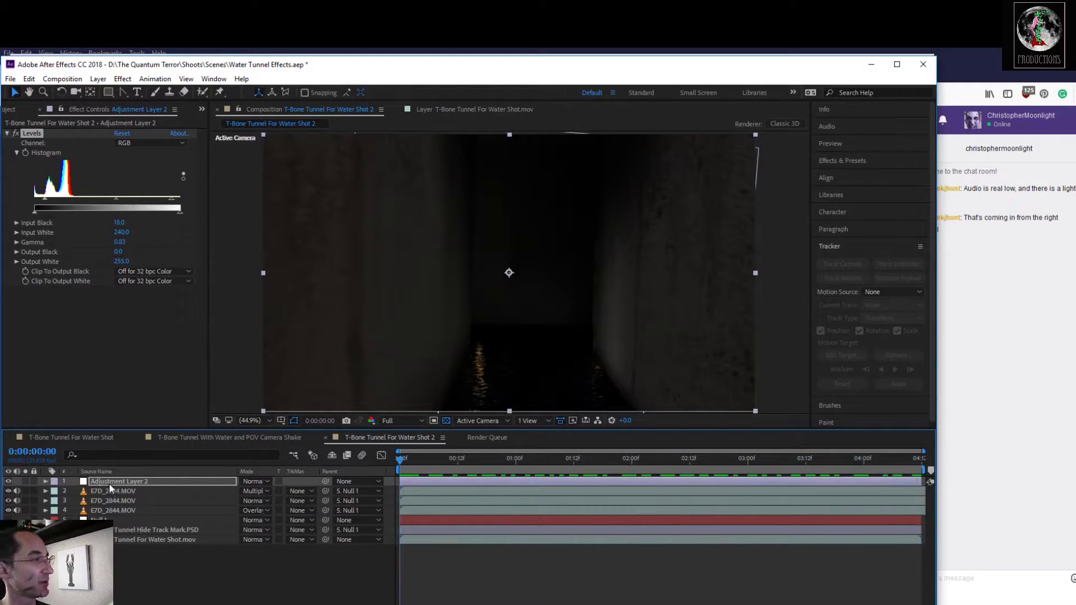
Move the adjustment layer below the three water layers and compare the shot with it off and on
{"action": "left_click_drag", "start_coordinate": [108, 480], "coordinate": [107, 517]}
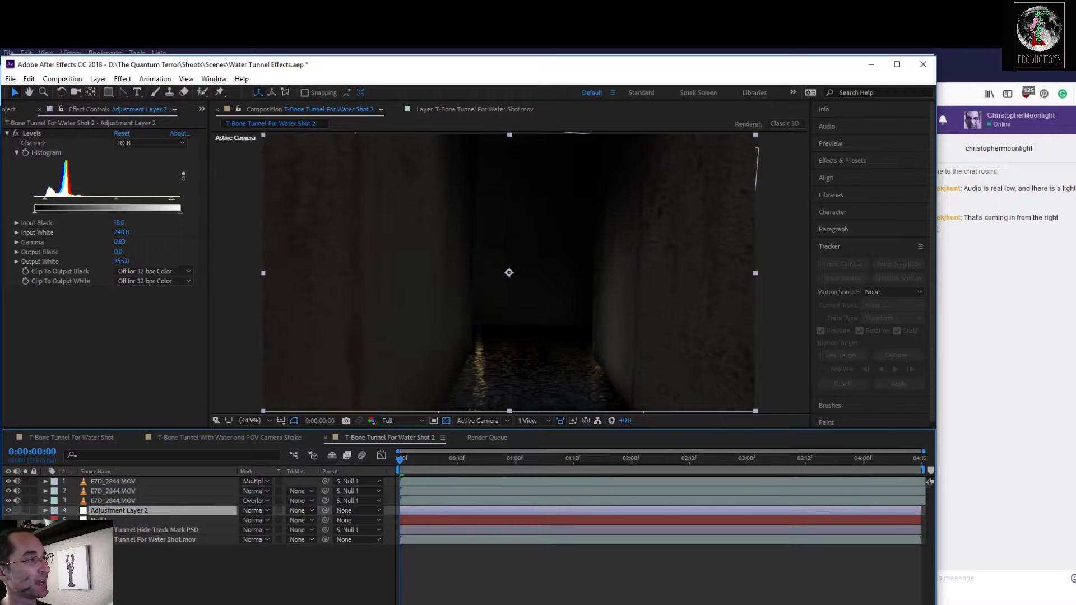
{"action": "left_click", "coordinate": [8, 511]}
{"action": "left_click", "coordinate": [8, 510]}
{"action": "left_click", "coordinate": [9, 511]}
{"action": "left_click", "coordinate": [9, 510]}
{"action": "left_click_drag", "start_coordinate": [402, 465], "coordinate": [254, 541]}
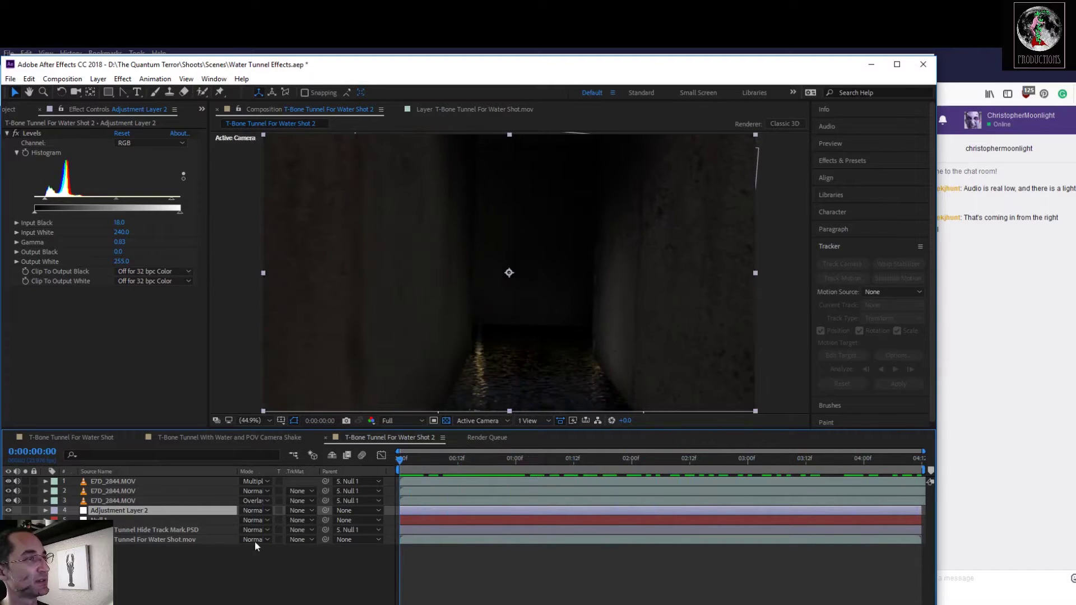
Open Water Reflection Light Leak.MOV from the project footage for viewing, and return to the T-Bone Tunnel For Water Shot 2 composition
{"action": "left_click", "coordinate": [4, 110]}
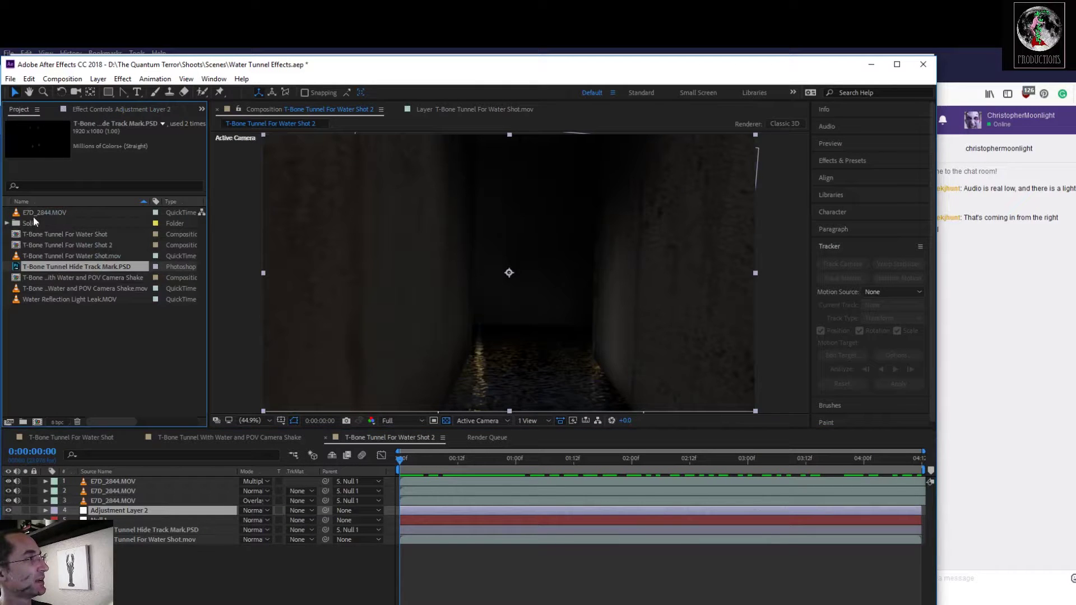
{"action": "double_click", "coordinate": [60, 297]}
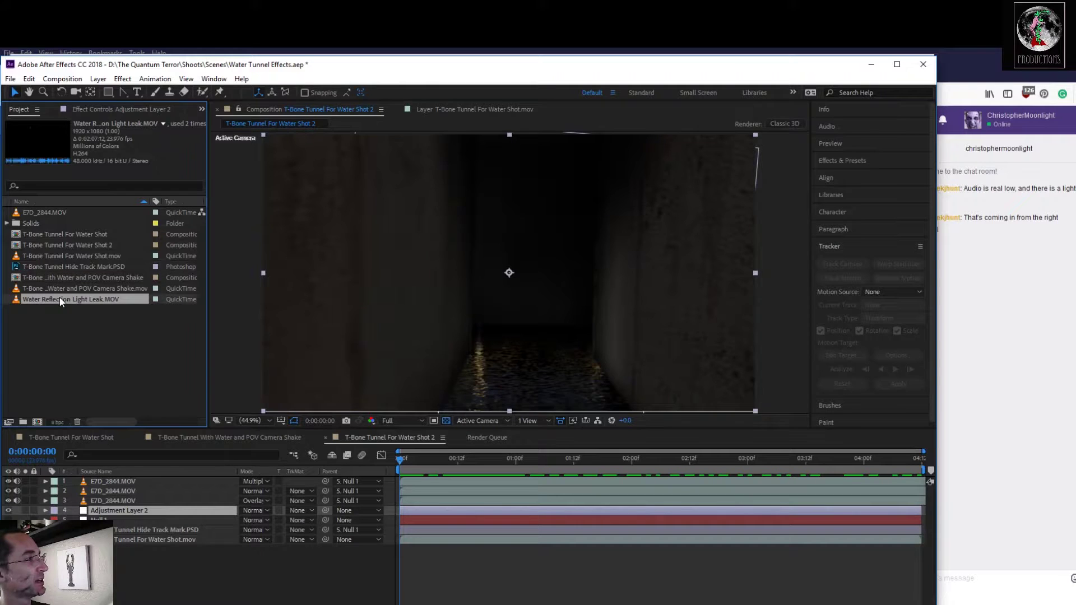
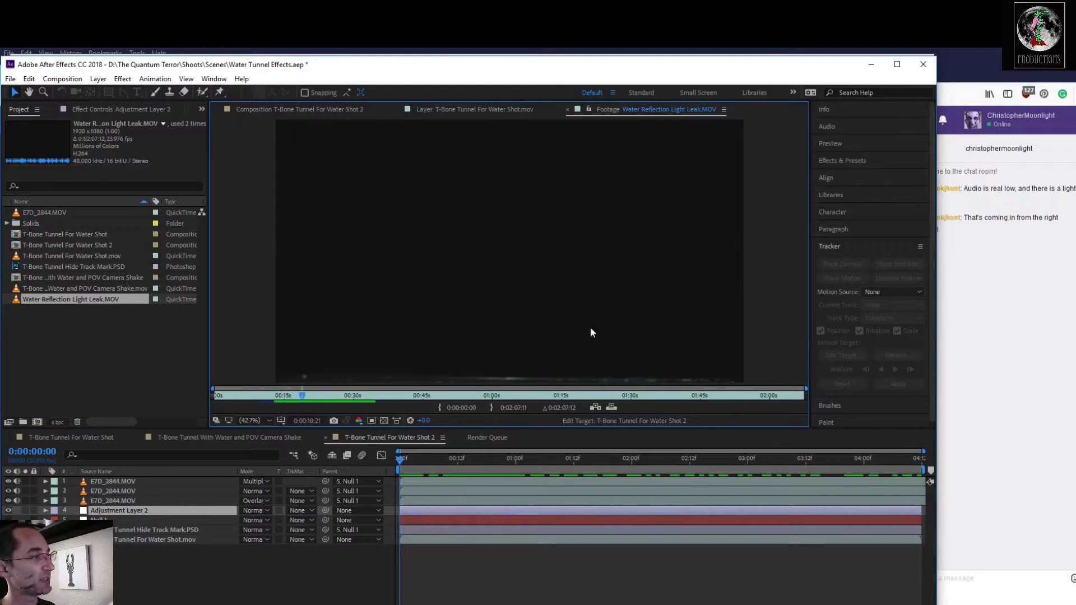
{"action": "double_click", "coordinate": [100, 482]}
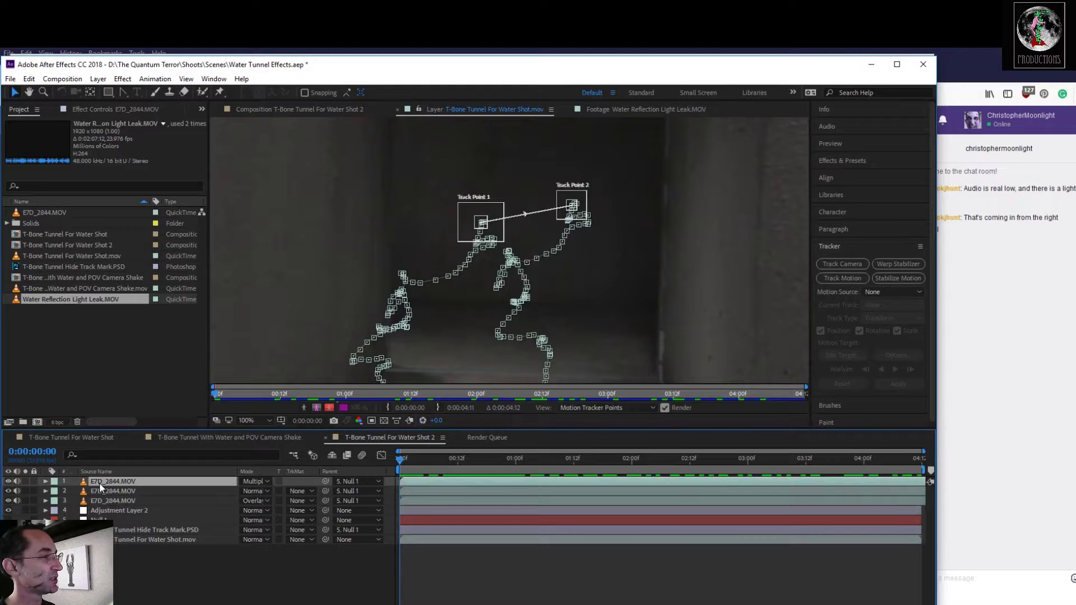
{"action": "left_click", "coordinate": [144, 564]}
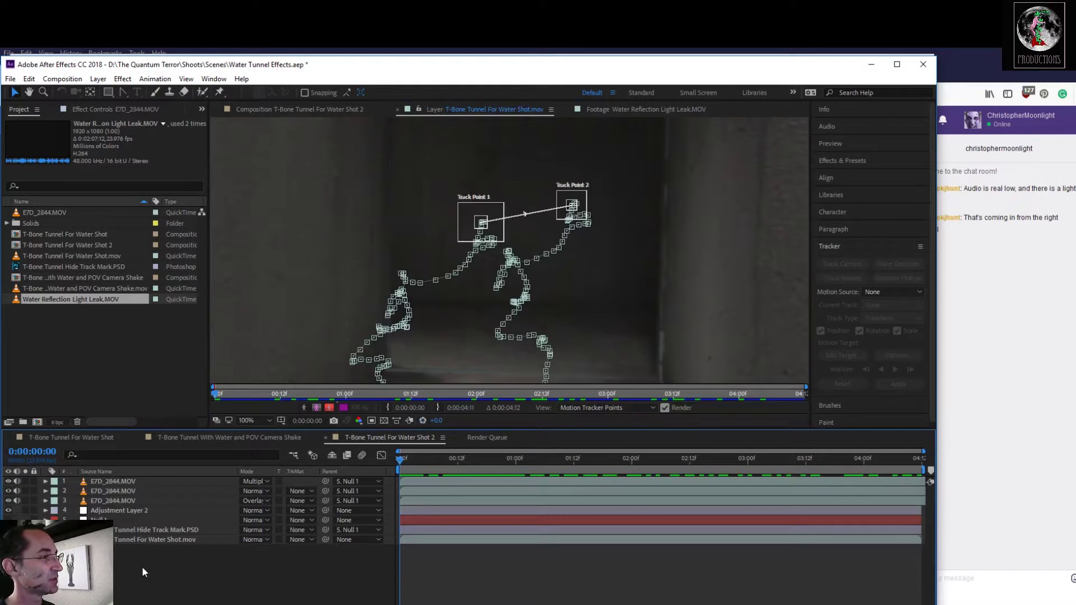
{"action": "left_click", "coordinate": [327, 109]}
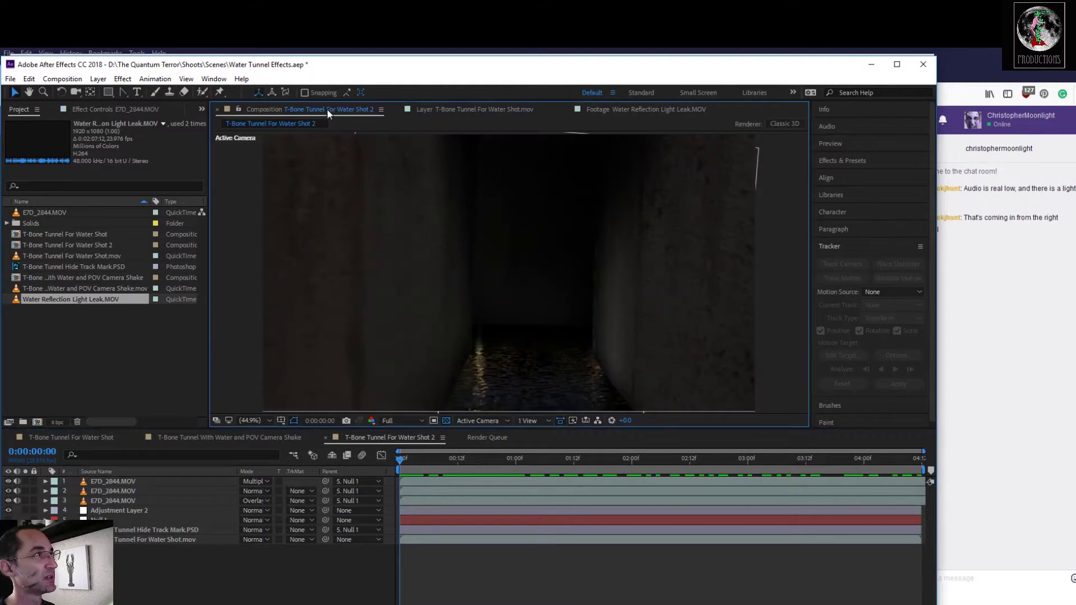
Add Water Reflection Light Leak.MOV twice as the two uppermost layers of T-Bone Tunnel For Water Shot 2
{"action": "left_click_drag", "start_coordinate": [408, 462], "coordinate": [333, 494]}
{"action": "left_click_drag", "start_coordinate": [70, 302], "coordinate": [127, 480]}
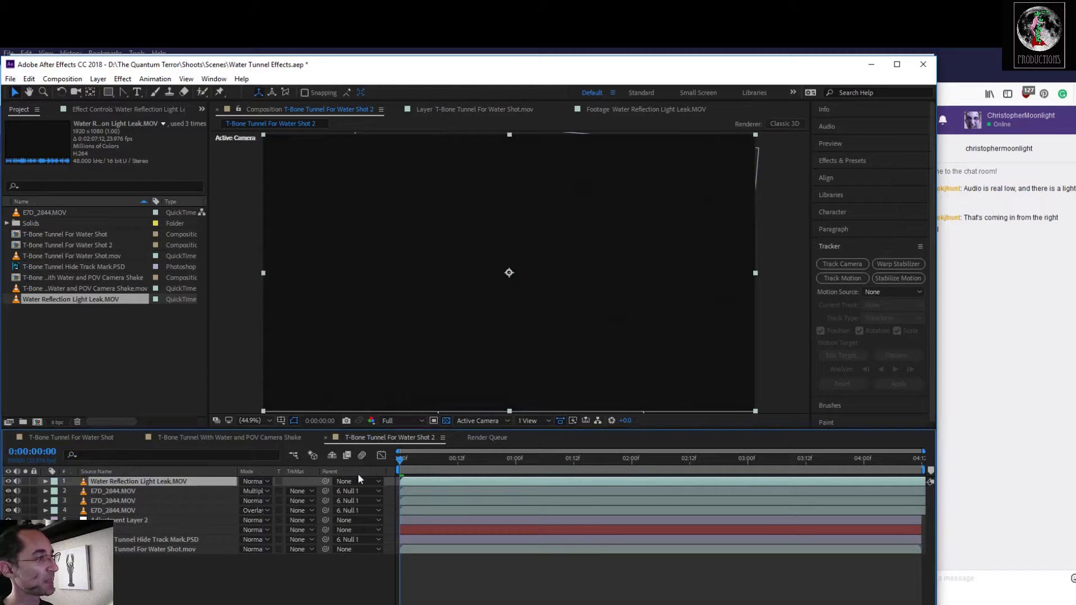
{"action": "left_click_drag", "start_coordinate": [401, 462], "coordinate": [361, 479]}
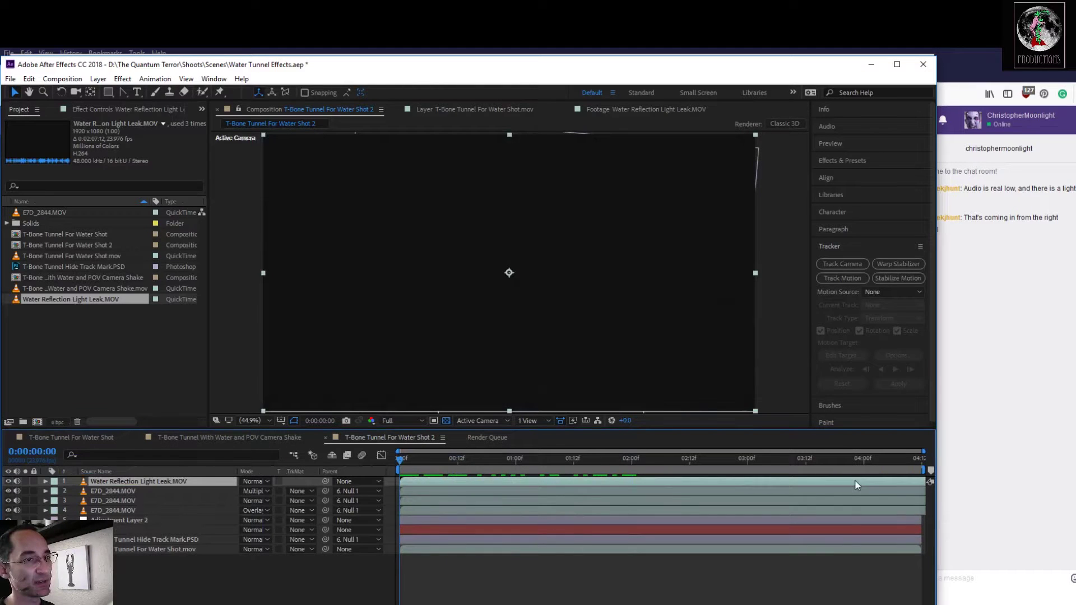
{"action": "left_click_drag", "start_coordinate": [402, 465], "coordinate": [317, 487]}
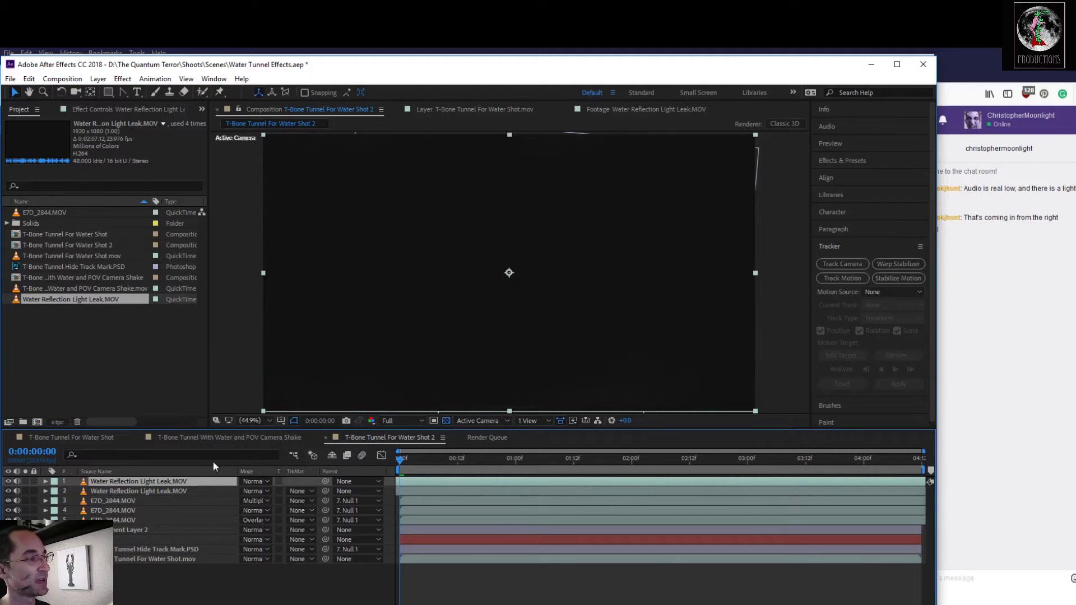
Check which blending mode the light leak layers use in the T-Bone Tunnel For Water Shot composition
{"action": "left_click", "coordinate": [100, 438]}
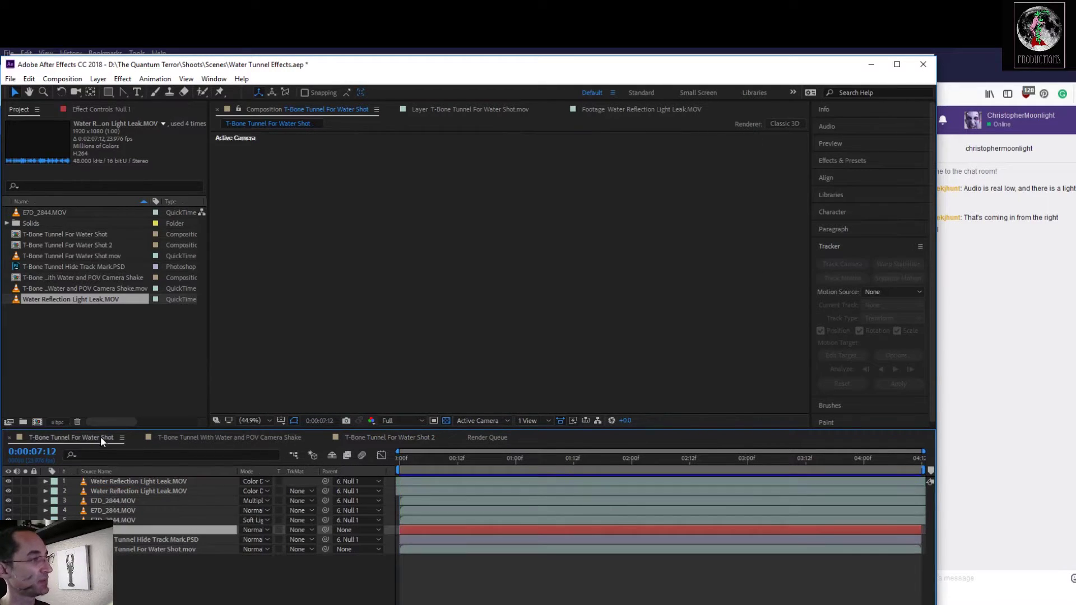
{"action": "left_click", "coordinate": [252, 484]}
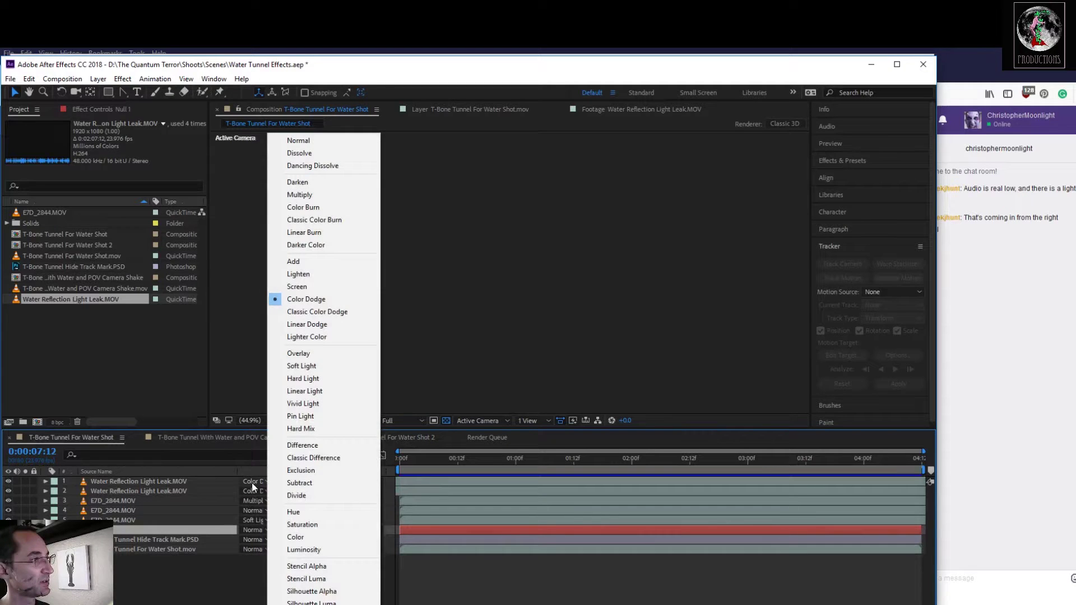
{"action": "left_click", "coordinate": [351, 468]}
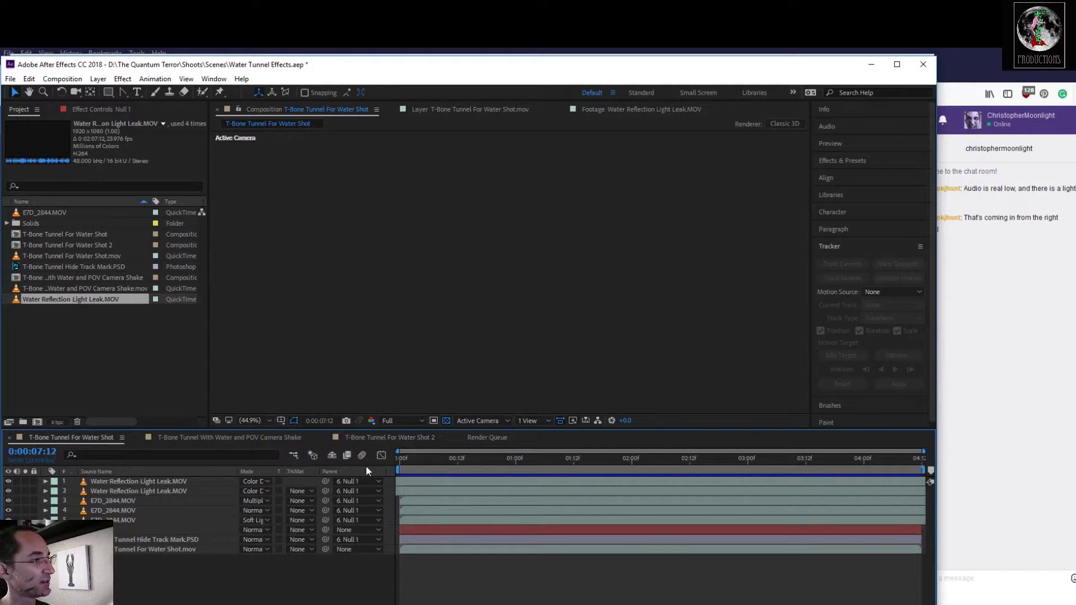
Set both Water Reflection Light Leak layers in T-Bone Tunnel For Water Shot 2 to the Color Dodge blending mode
{"action": "left_click", "coordinate": [375, 437]}
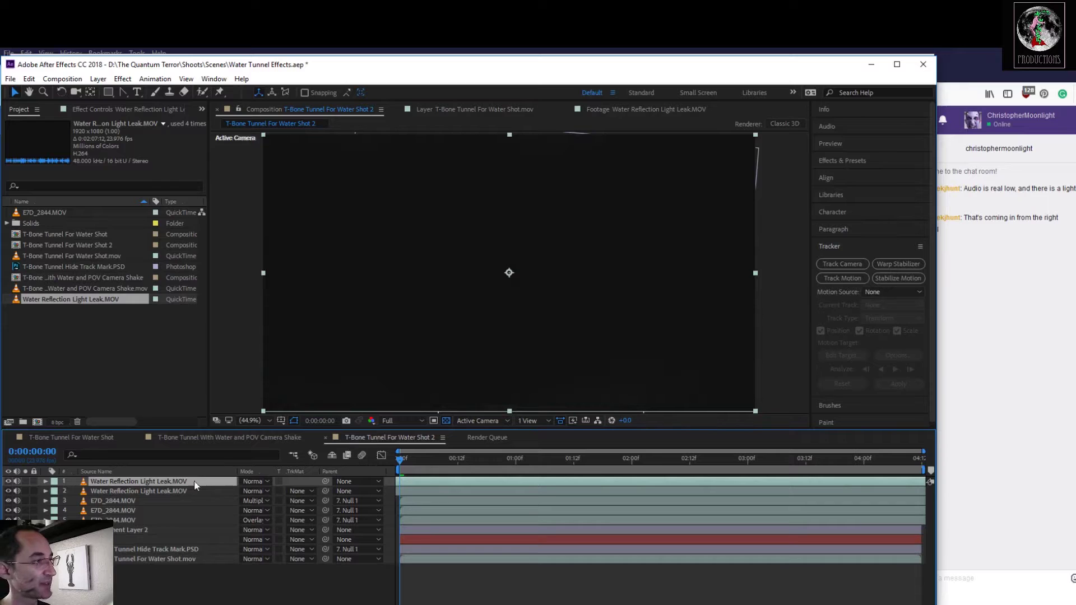
{"action": "left_click", "coordinate": [265, 484]}
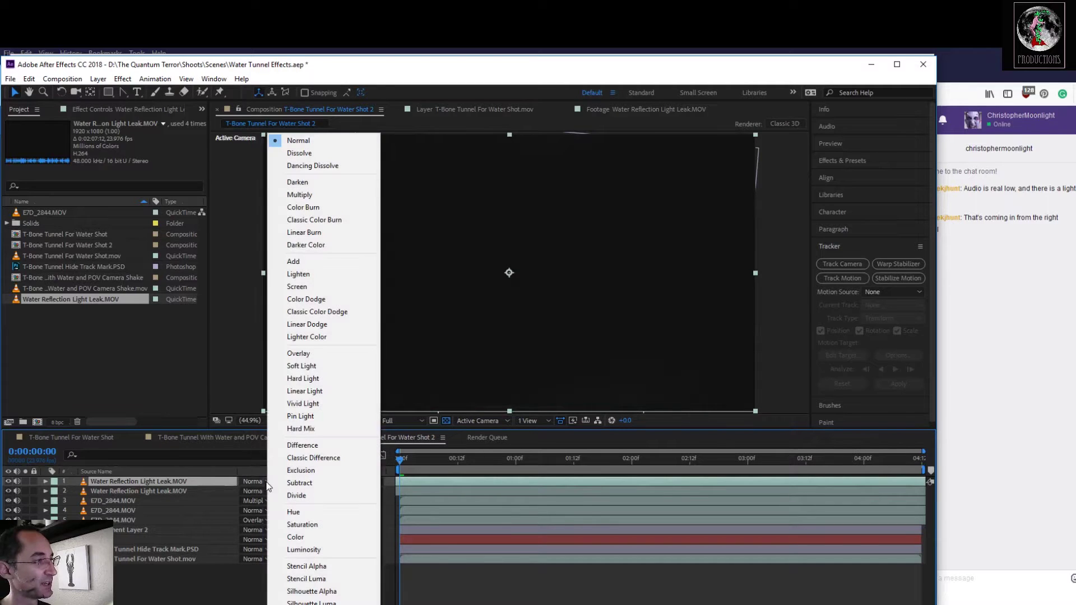
{"action": "left_click", "coordinate": [315, 298]}
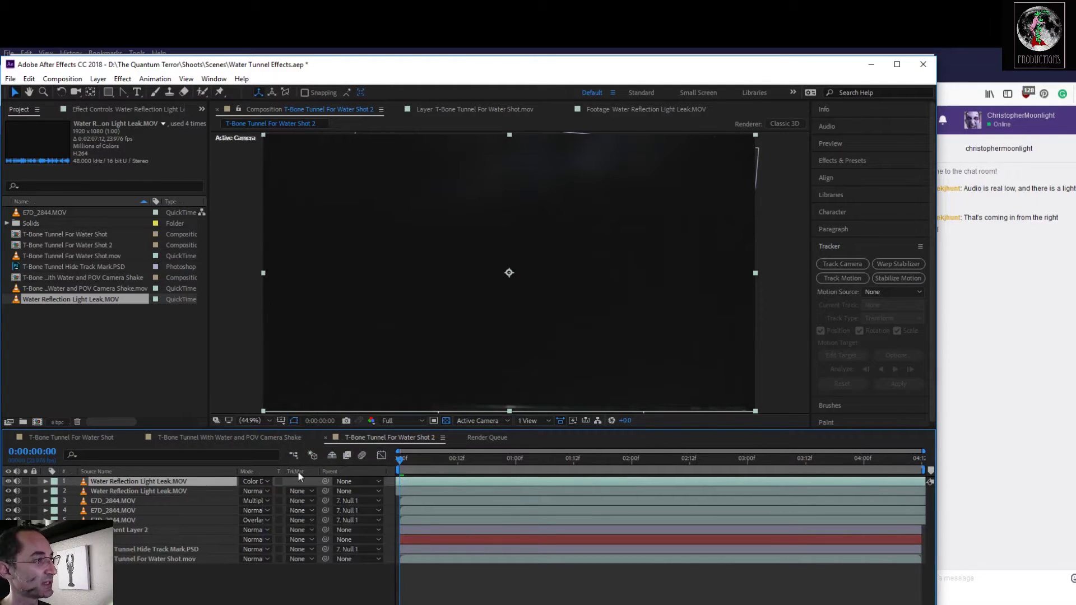
{"action": "left_click", "coordinate": [270, 490]}
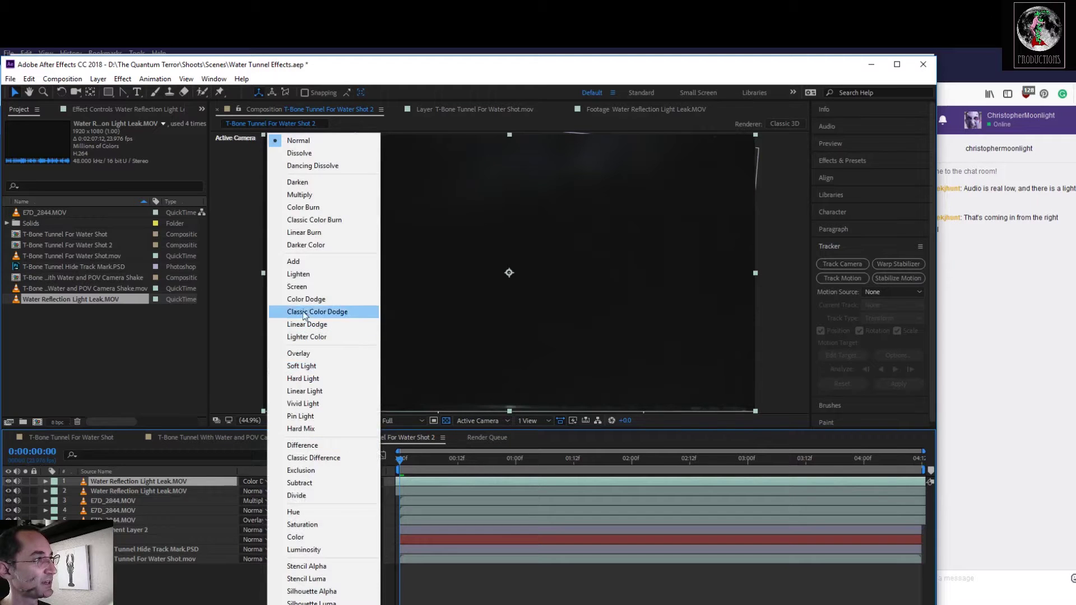
{"action": "left_click", "coordinate": [315, 299]}
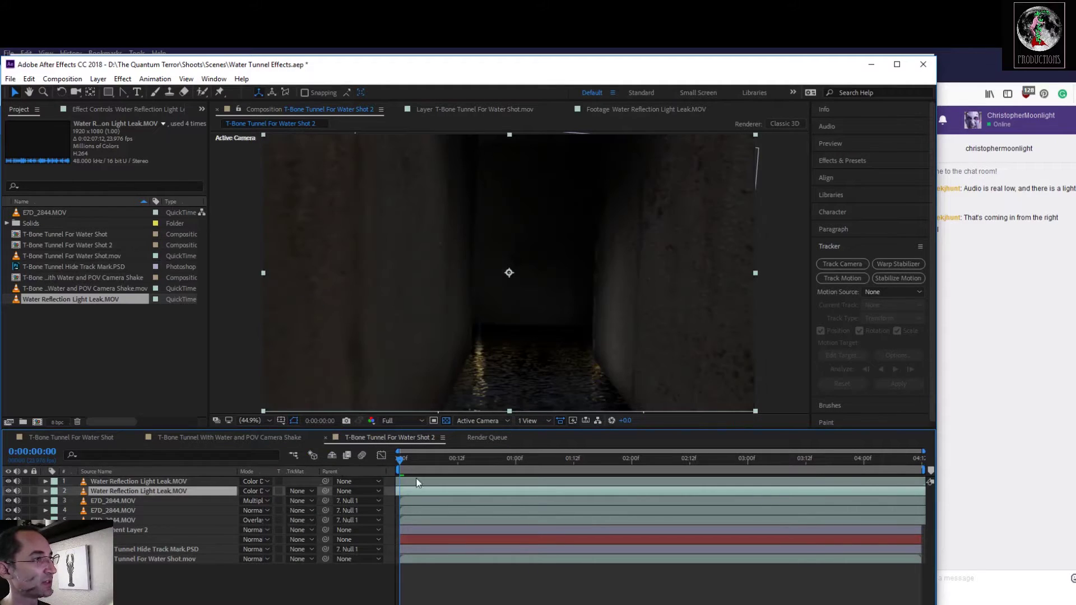
Save the project and play the composition from its first frame to check the light leak layers
{"action": "left_click_drag", "start_coordinate": [410, 461], "coordinate": [375, 484]}
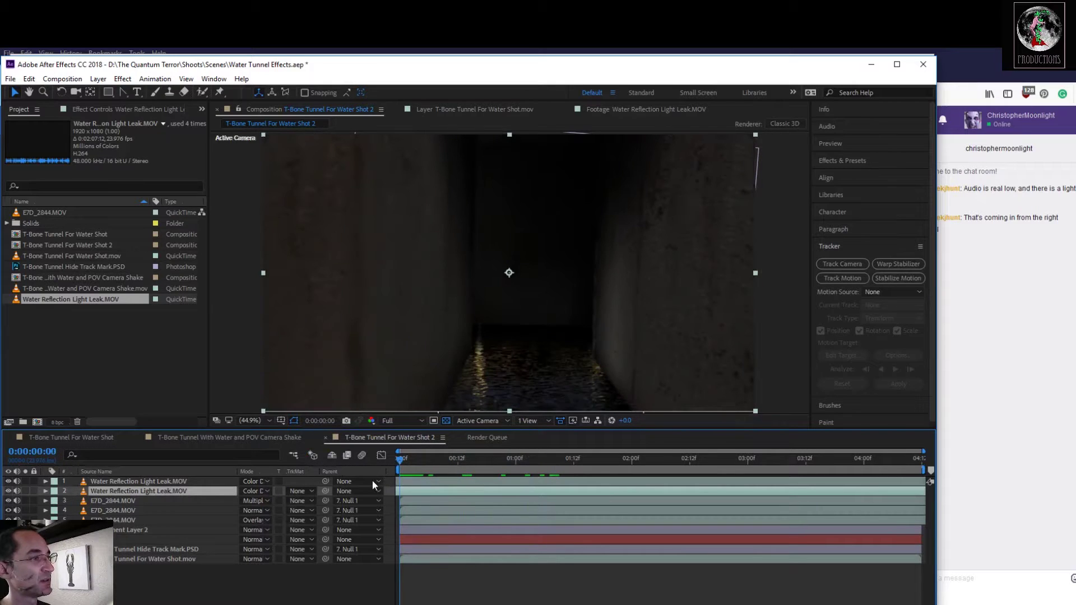
{"action": "key", "text": "space"}
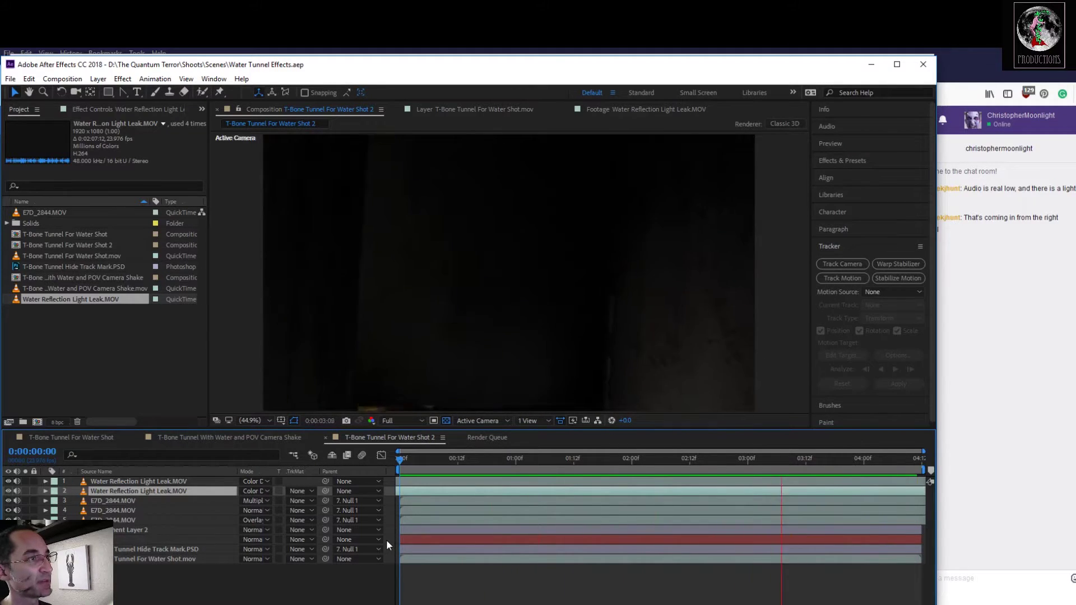
{"action": "key", "text": "space"}
Move the playhead to 0:00:00:04 and slide the two light leak layers earlier in time
{"action": "left_click_drag", "start_coordinate": [856, 463], "coordinate": [420, 460]}
{"action": "left_click_drag", "start_coordinate": [682, 492], "coordinate": [582, 502]}
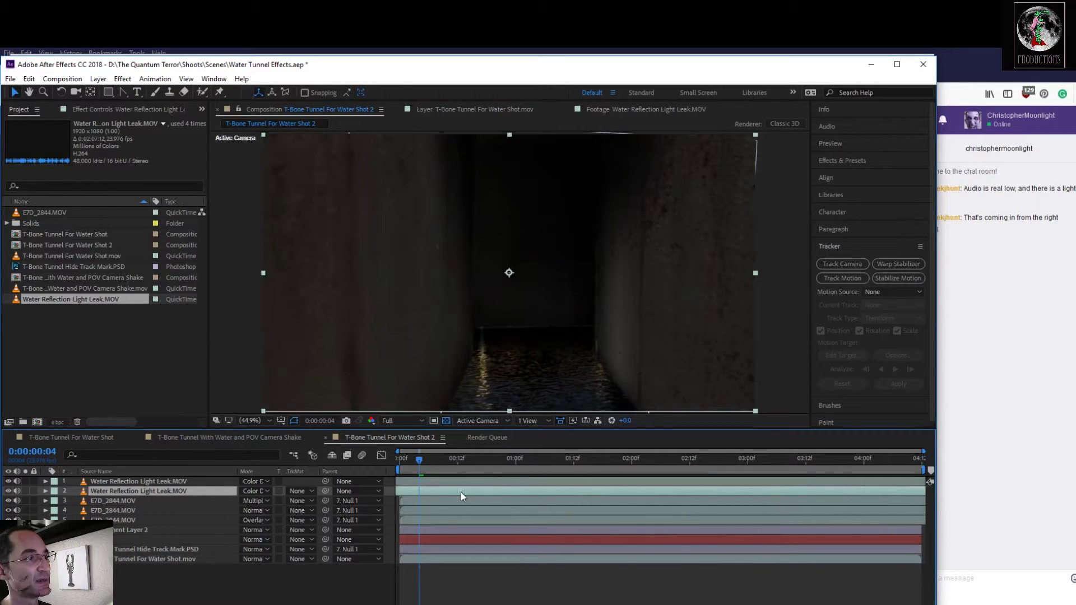
{"action": "left_click", "coordinate": [528, 484]}
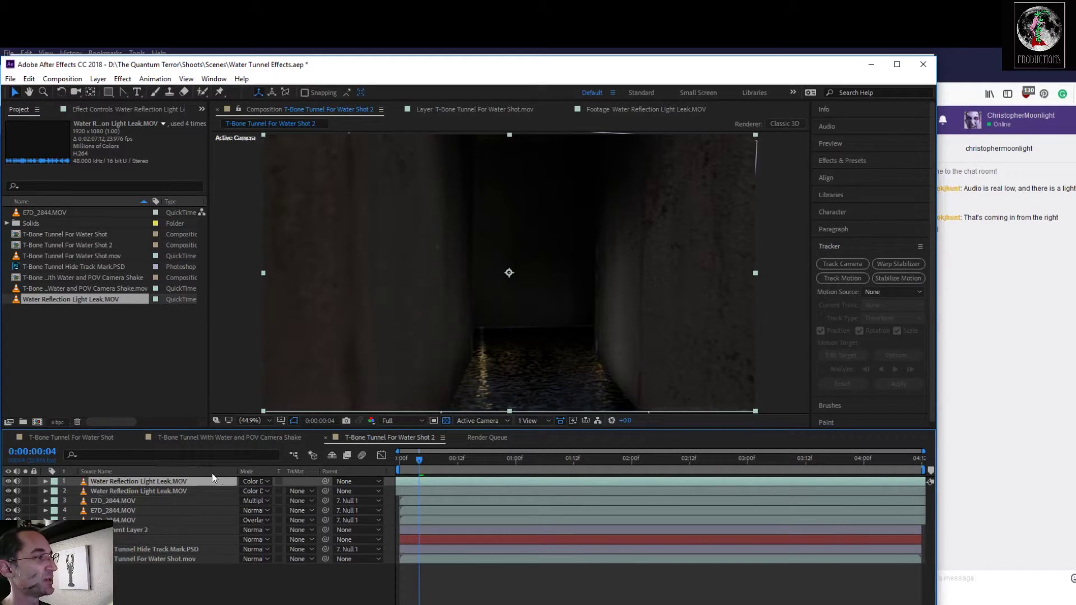
Set the uppermost light leak layer's blending mode to Normal and move the playhead to 0:00:03:12
{"action": "left_click", "coordinate": [265, 481]}
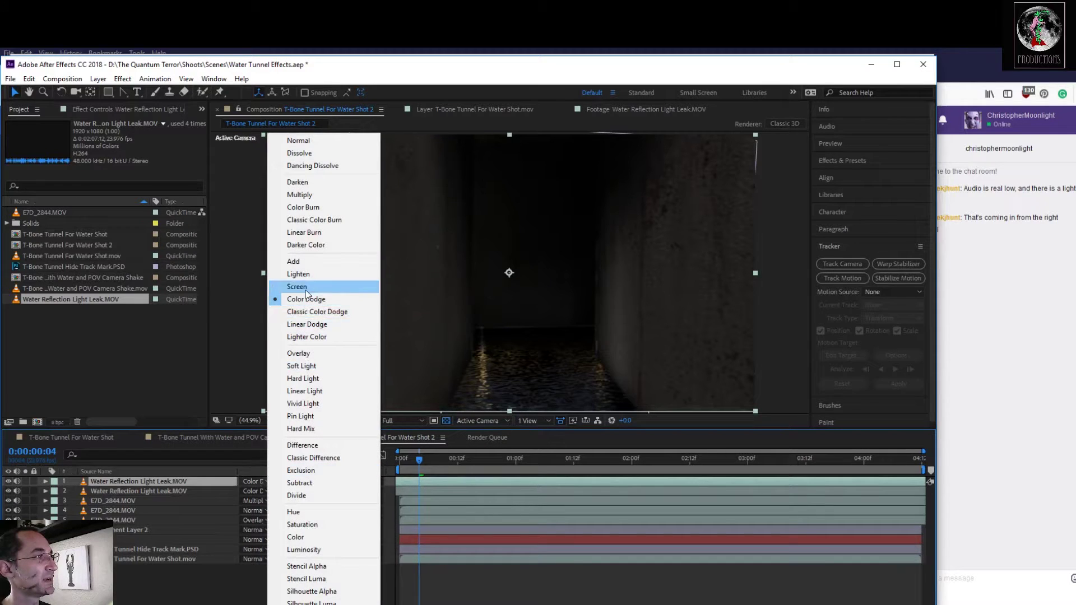
{"action": "left_click", "coordinate": [305, 144]}
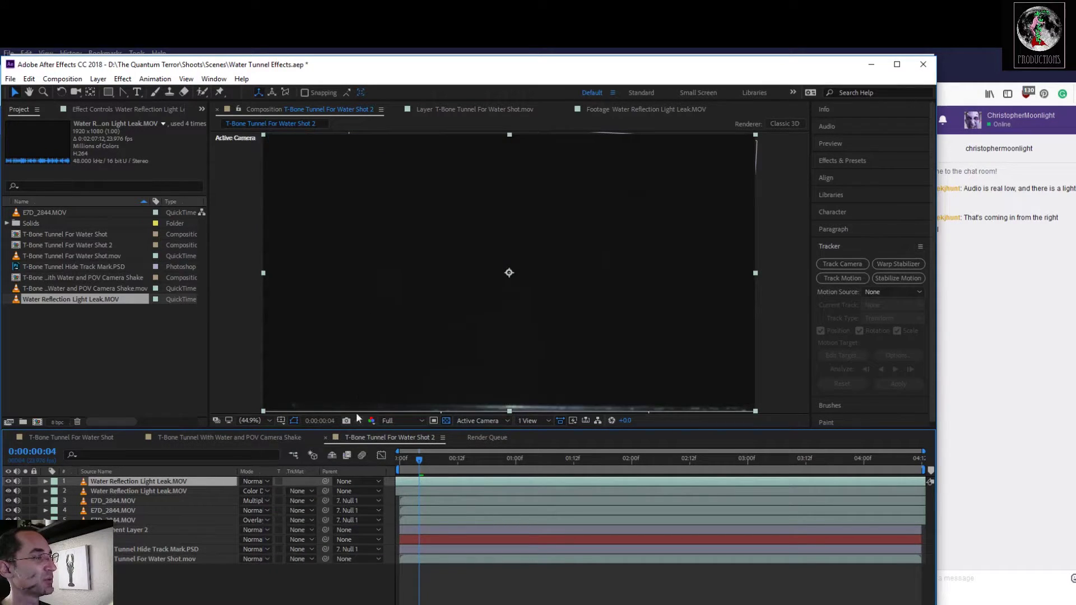
{"action": "left_click_drag", "start_coordinate": [434, 460], "coordinate": [809, 473]}
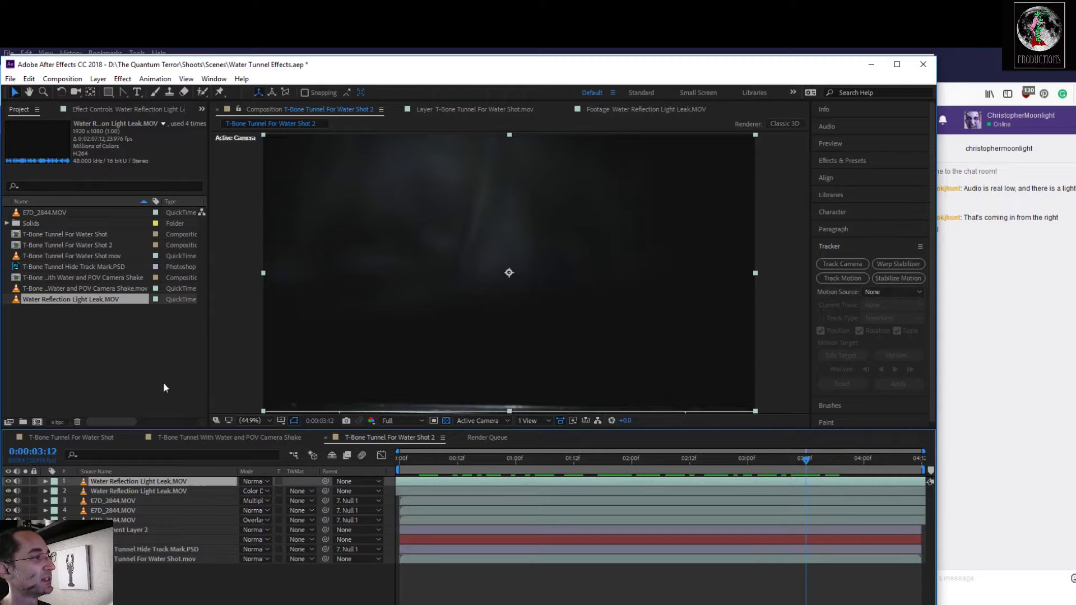
Apply a Brightness & Contrast effect to the uppermost light leak layer with Brightness 116 and Contrast 100
{"action": "left_click", "coordinate": [131, 80]}
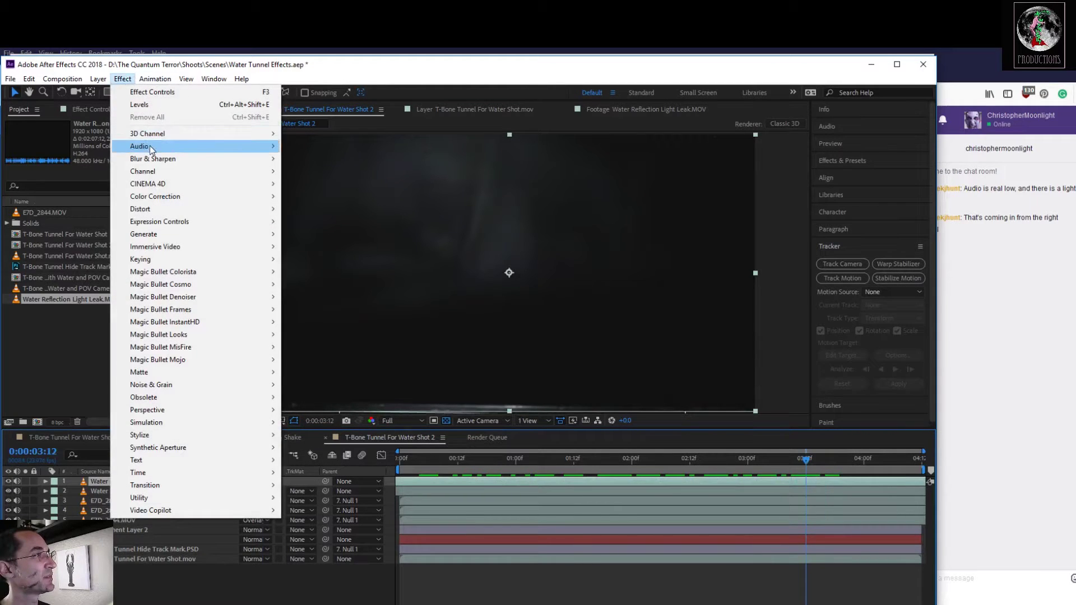
{"action": "mouse_move", "coordinate": [181, 204]}
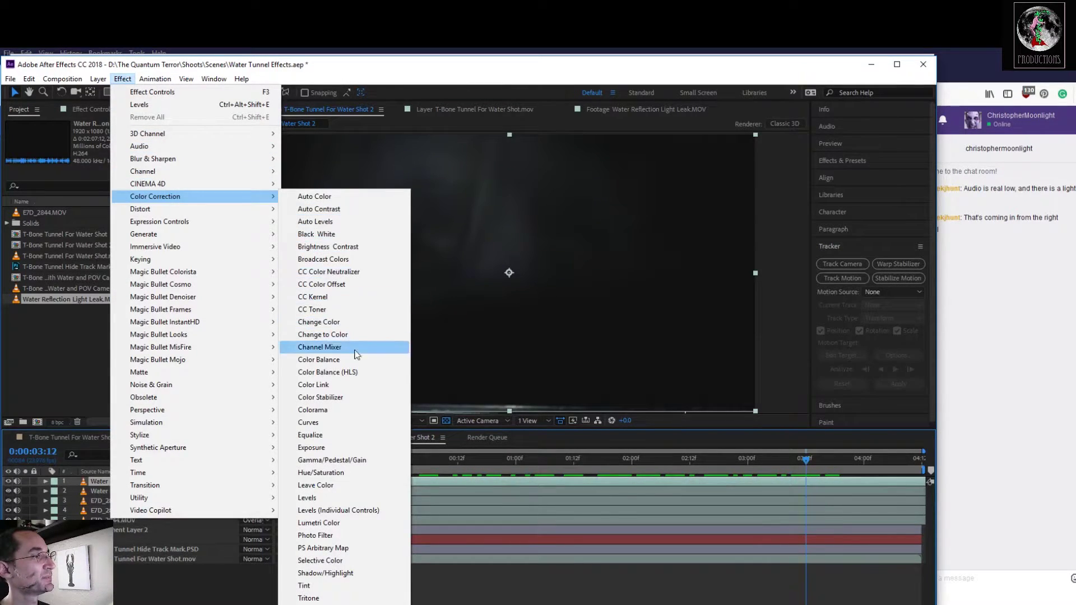
{"action": "left_click", "coordinate": [346, 248]}
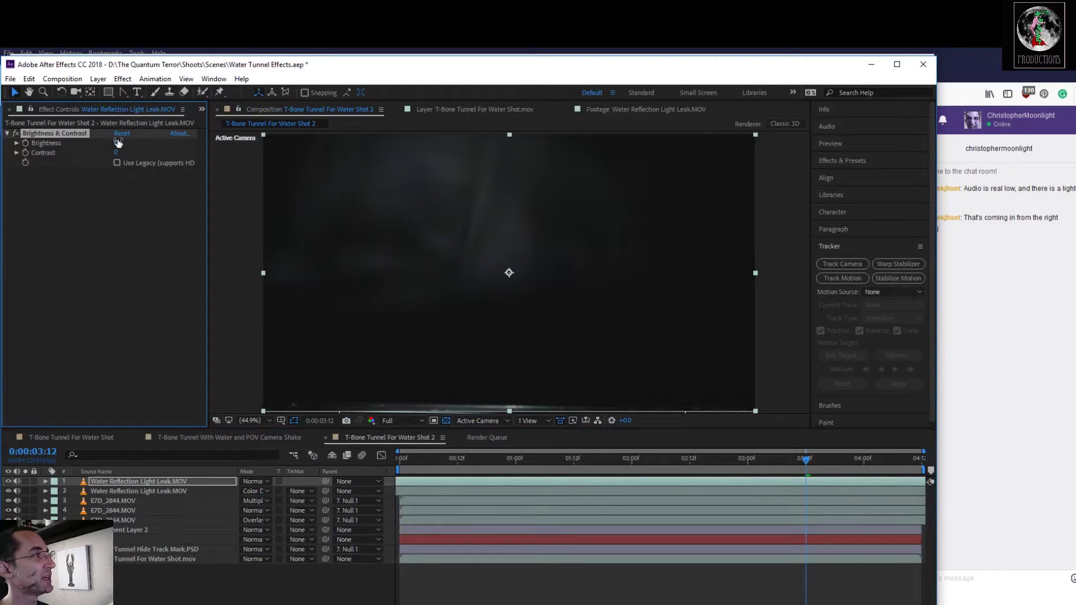
{"action": "mouse_move", "coordinate": [116, 152]}
{"action": "left_mouse_down"}
{"action": "mouse_move", "coordinate": [156, 156]}
{"action": "mouse_move", "coordinate": [179, 144]}
{"action": "mouse_move", "coordinate": [133, 155]}
{"action": "left_mouse_up"}
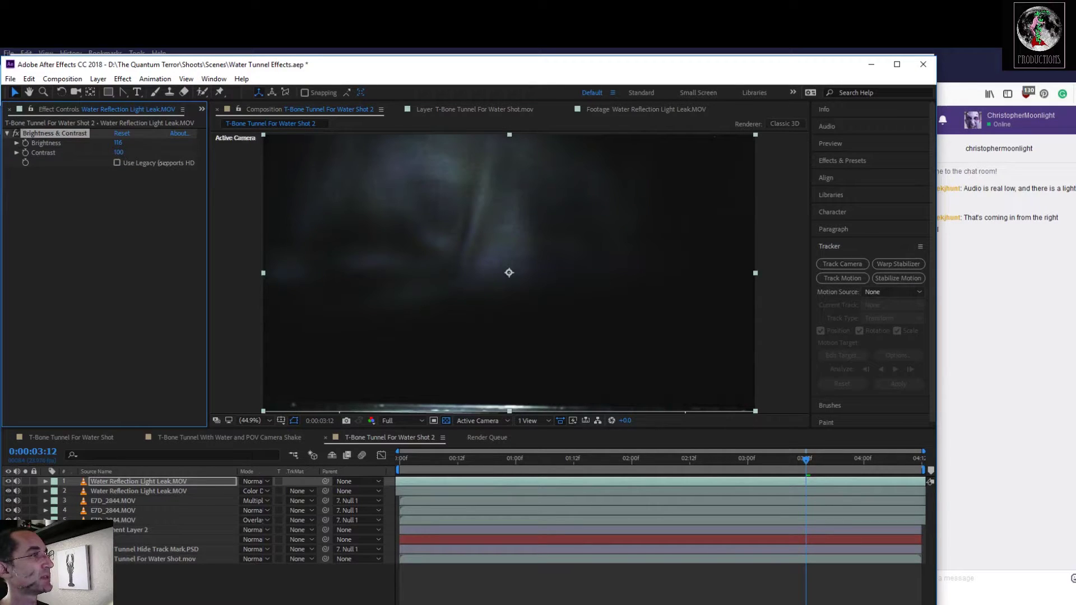
Set the uppermost light leak layer's blending mode to Color Dodge and return the playhead to the first frame
{"action": "left_click", "coordinate": [267, 482]}
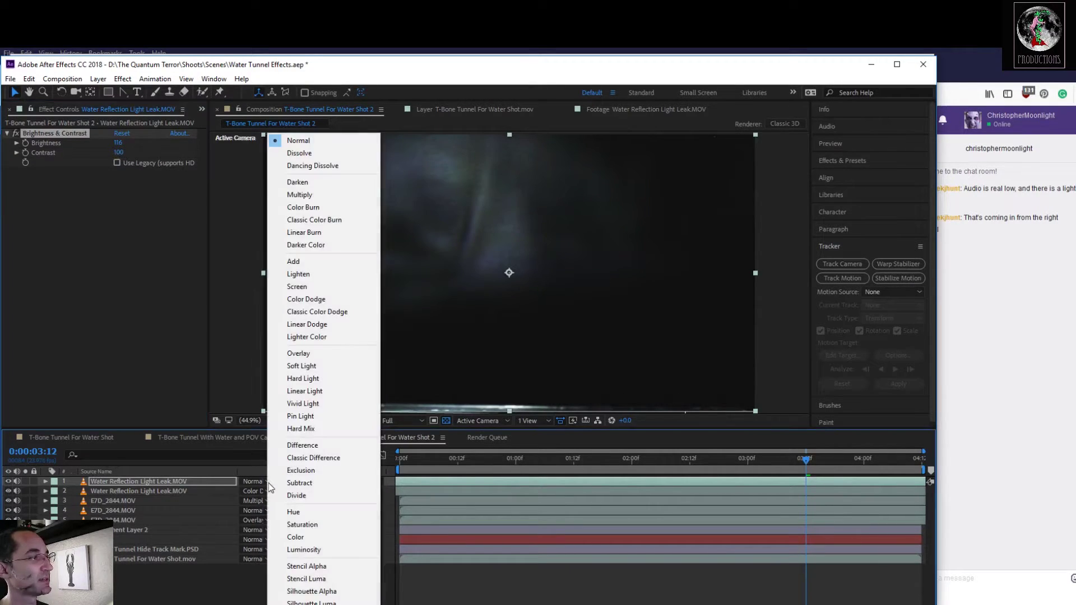
{"action": "left_click", "coordinate": [297, 299]}
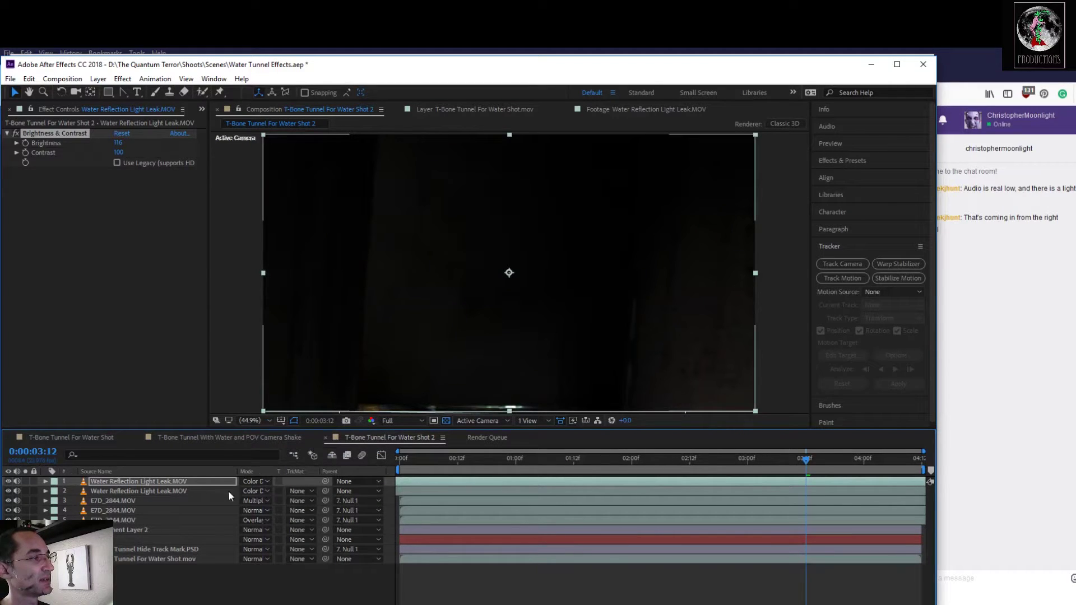
{"action": "left_click_drag", "start_coordinate": [806, 461], "coordinate": [398, 511]}
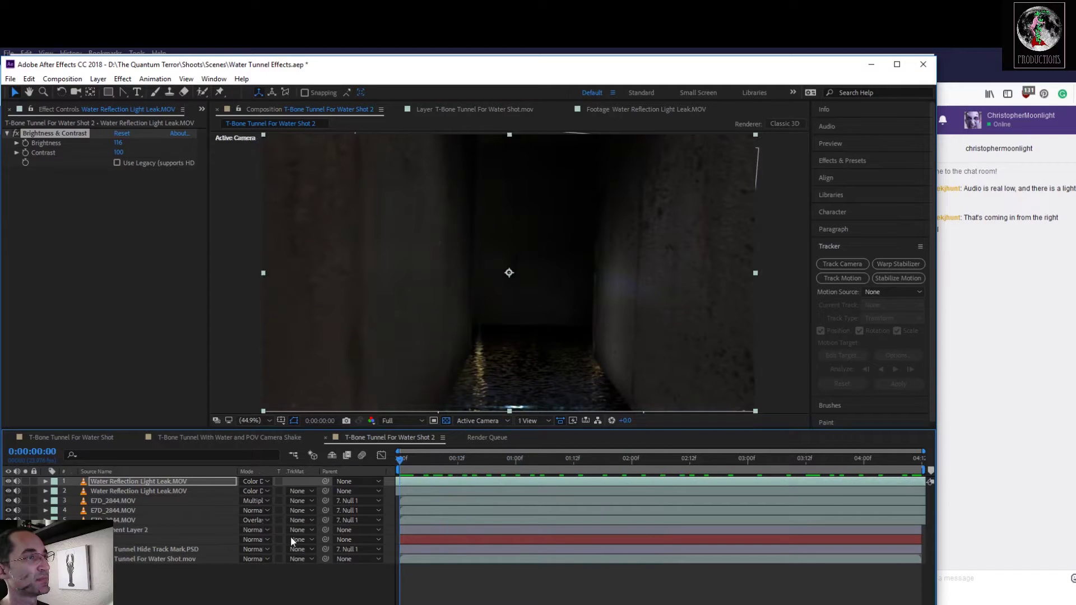
Copy the Brightness & Contrast effect from the uppermost light leak layer to the second light leak layer and preview the shot
{"action": "left_click", "coordinate": [220, 492]}
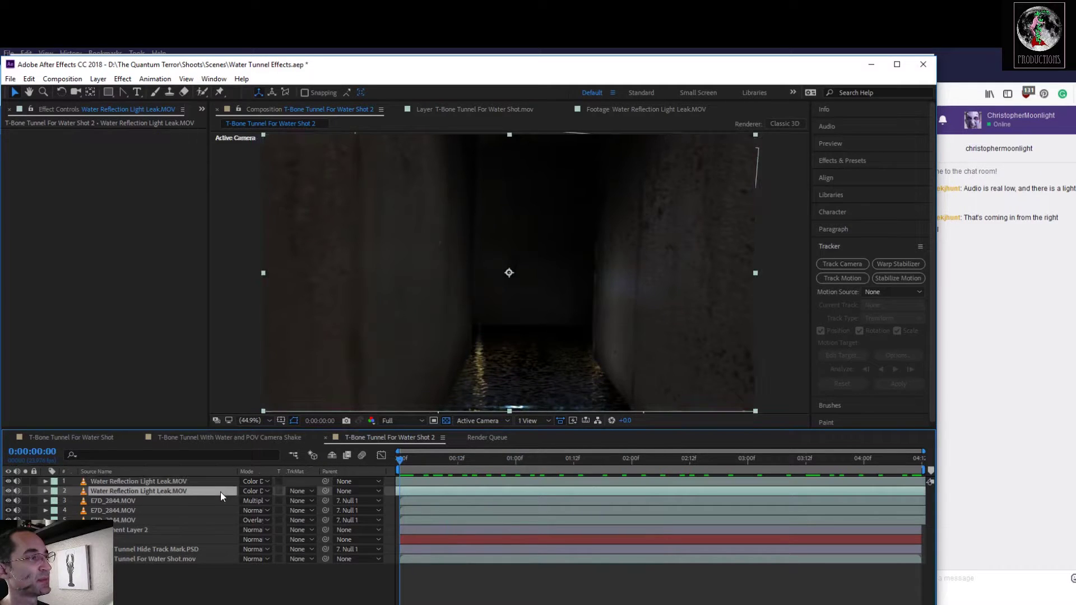
{"action": "left_click", "coordinate": [199, 482]}
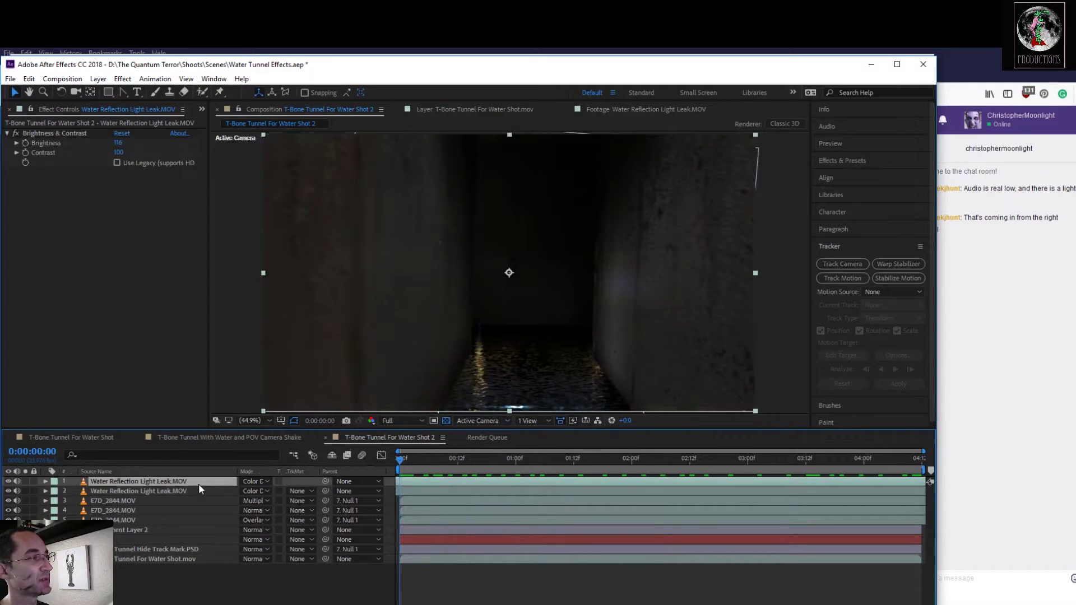
{"action": "left_click", "coordinate": [34, 133]}
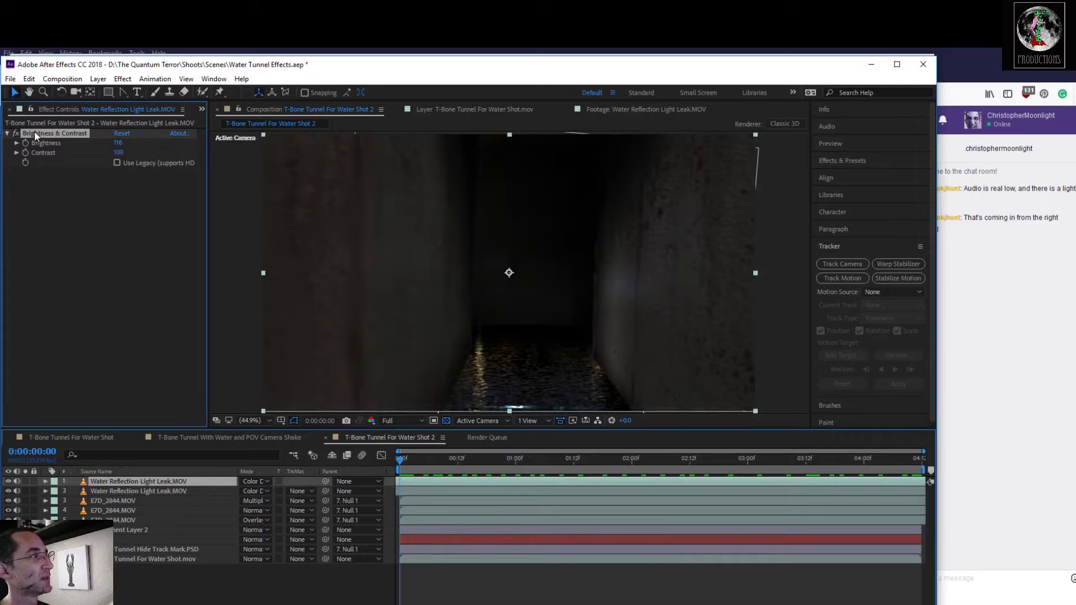
{"action": "left_click", "coordinate": [167, 491]}
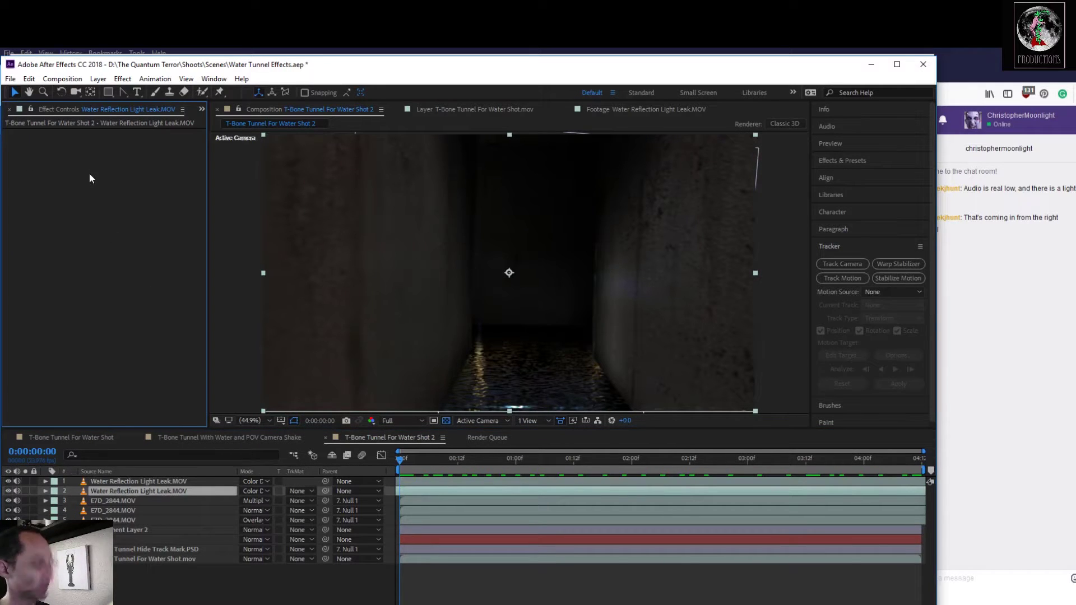
{"action": "key", "text": "ctrl+v"}
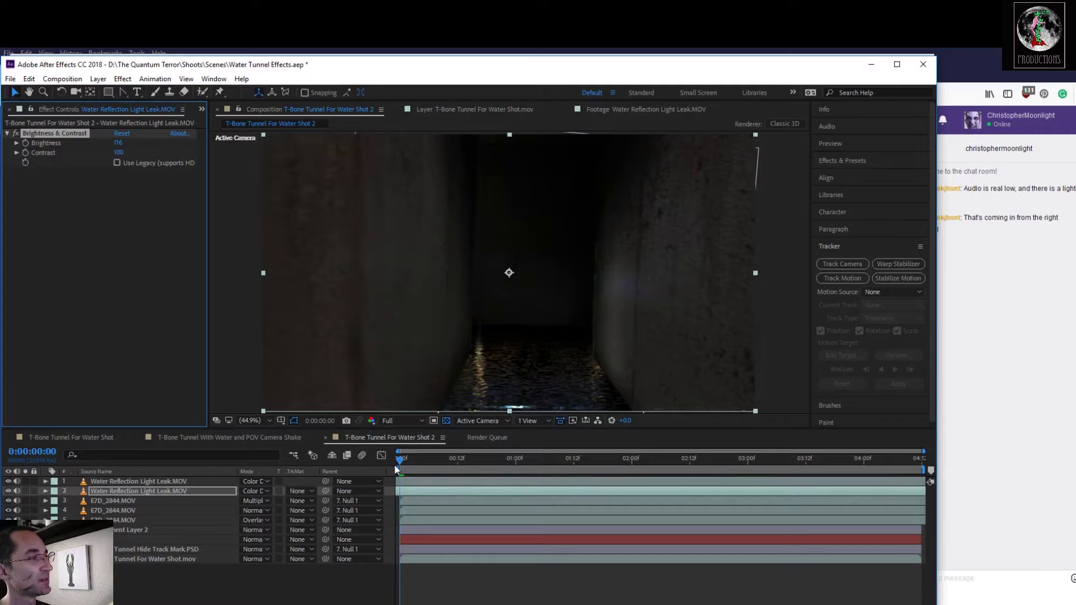
{"action": "left_click_drag", "start_coordinate": [406, 464], "coordinate": [970, 457]}
{"action": "left_click_drag", "start_coordinate": [746, 470], "coordinate": [353, 490]}
{"action": "key", "text": "space"}
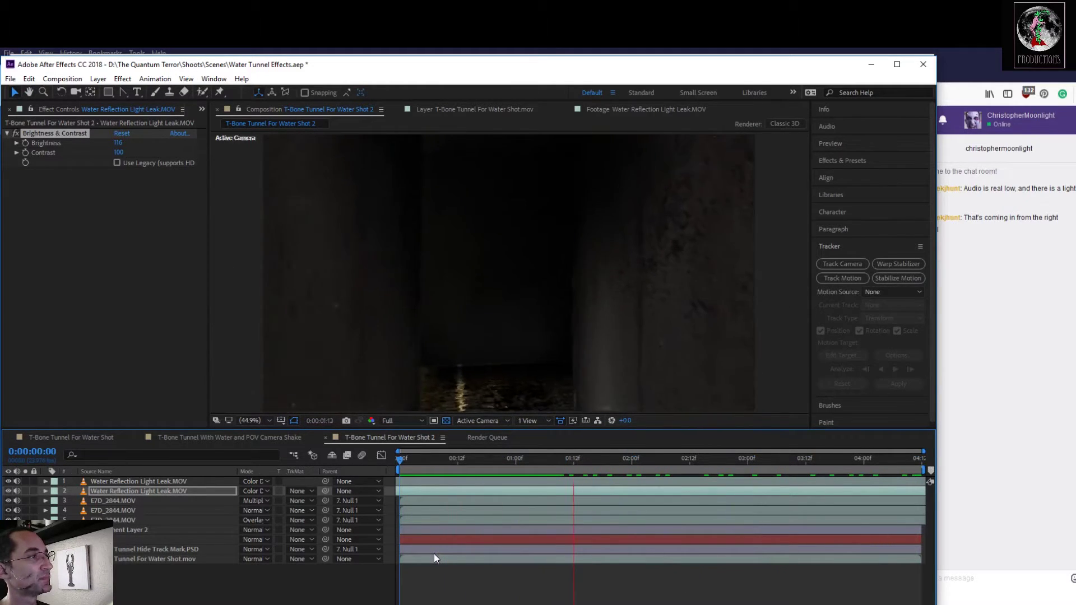
{"action": "key", "text": "space"}
Return the playhead to the first frame and parent both light leak layers to Null 1
{"action": "left_click_drag", "start_coordinate": [696, 458], "coordinate": [379, 491]}
{"action": "left_click", "coordinate": [345, 491]}
{"action": "left_click_drag", "start_coordinate": [322, 490], "coordinate": [135, 539]}
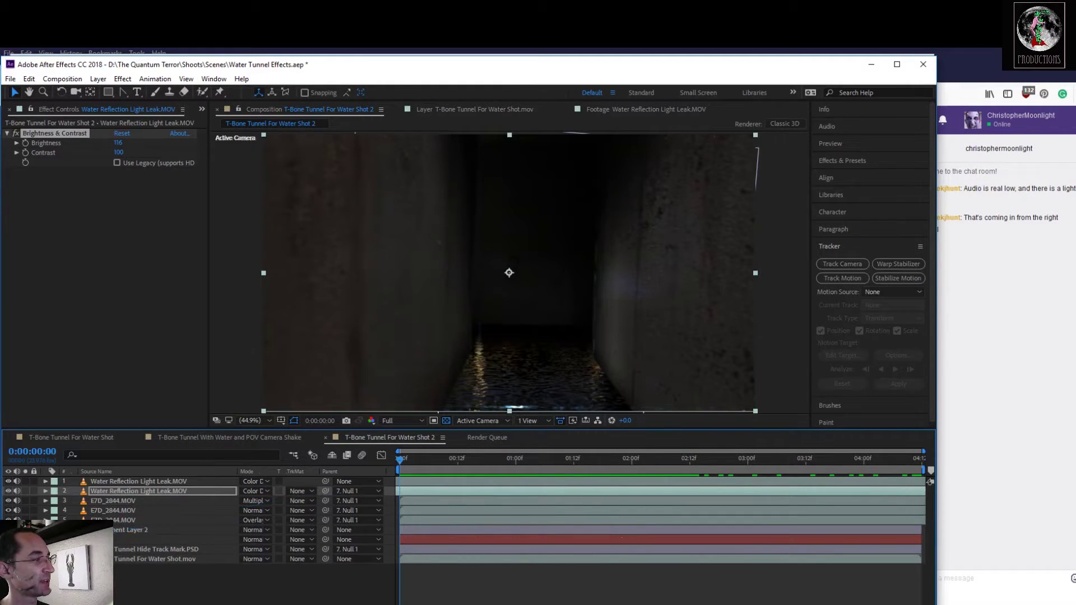
{"action": "left_click_drag", "start_coordinate": [325, 481], "coordinate": [116, 539]}
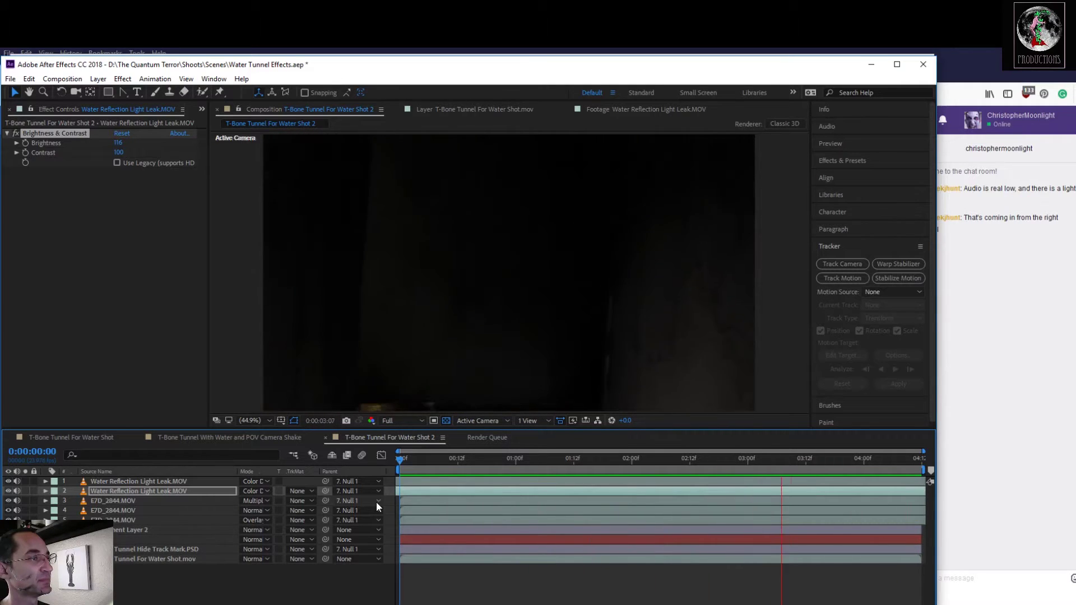
Move both light leak layers directly beneath Adjustment Layer 2 in the layer stack
{"action": "left_click", "coordinate": [185, 491]}
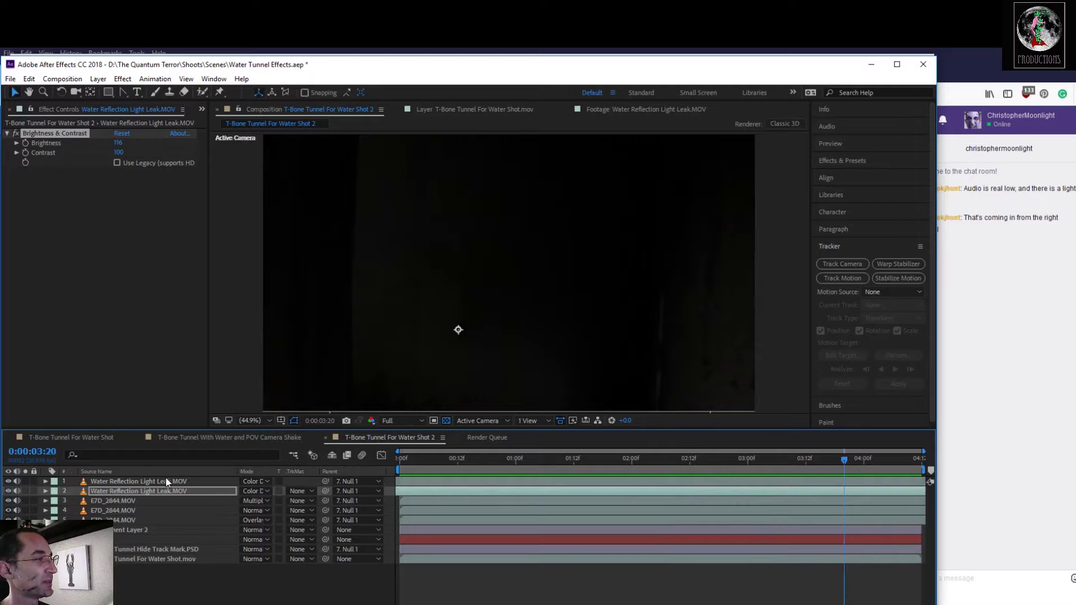
{"action": "left_click", "coordinate": [166, 481], "text": "shift"}
{"action": "left_click_drag", "start_coordinate": [169, 490], "coordinate": [157, 533]}
{"action": "key", "text": "space"}
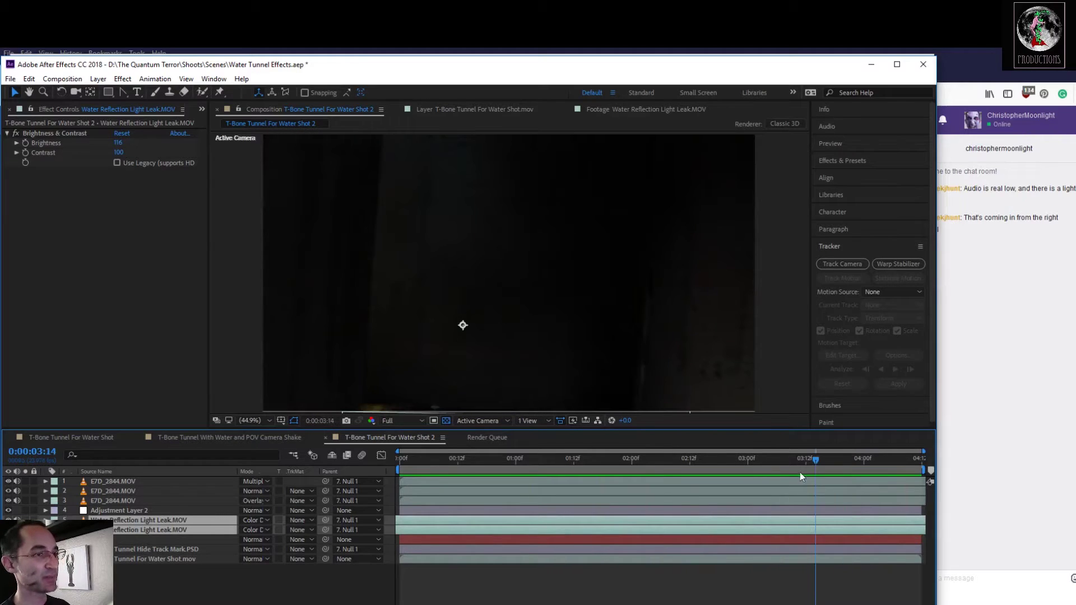
With the playhead at 0:00:01:14, scale both light leak layers to 150%, save the project and play it back
{"action": "left_click_drag", "start_coordinate": [814, 460], "coordinate": [585, 482]}
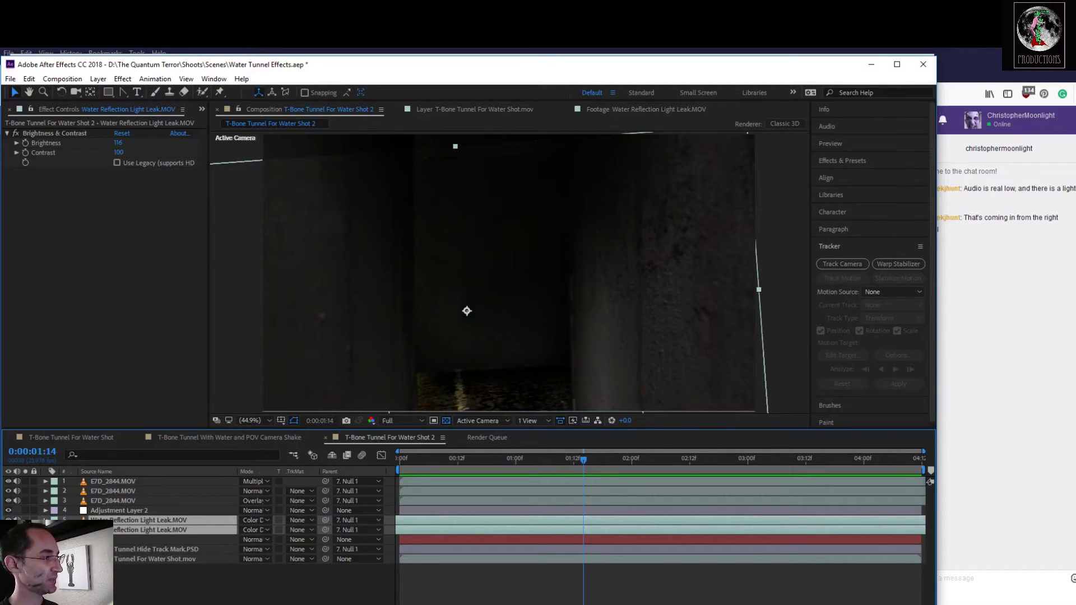
{"action": "key", "text": "e"}
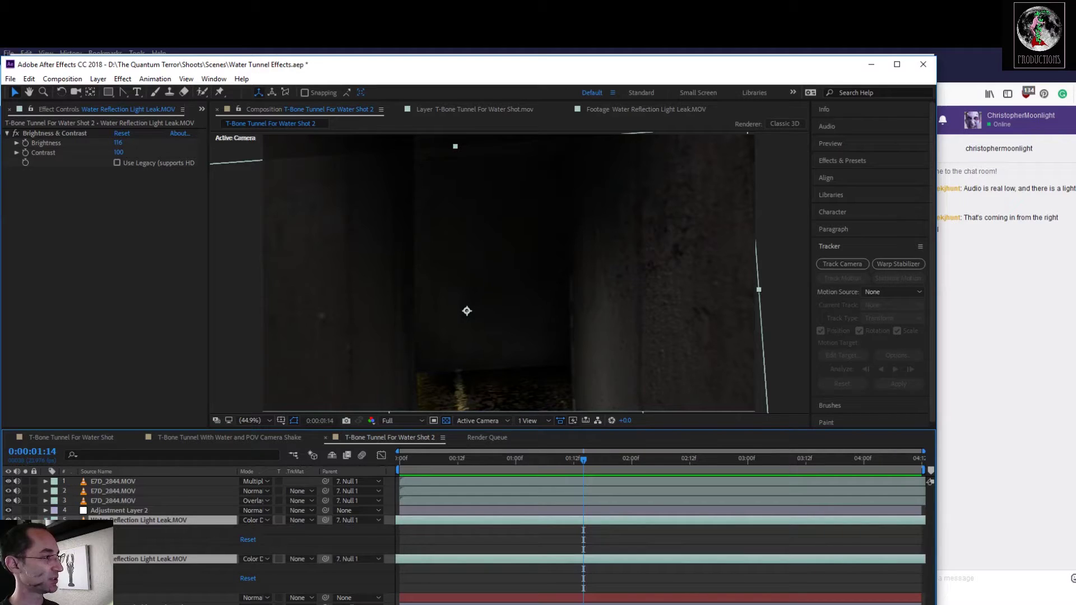
{"action": "left_click", "coordinate": [55, 540]}
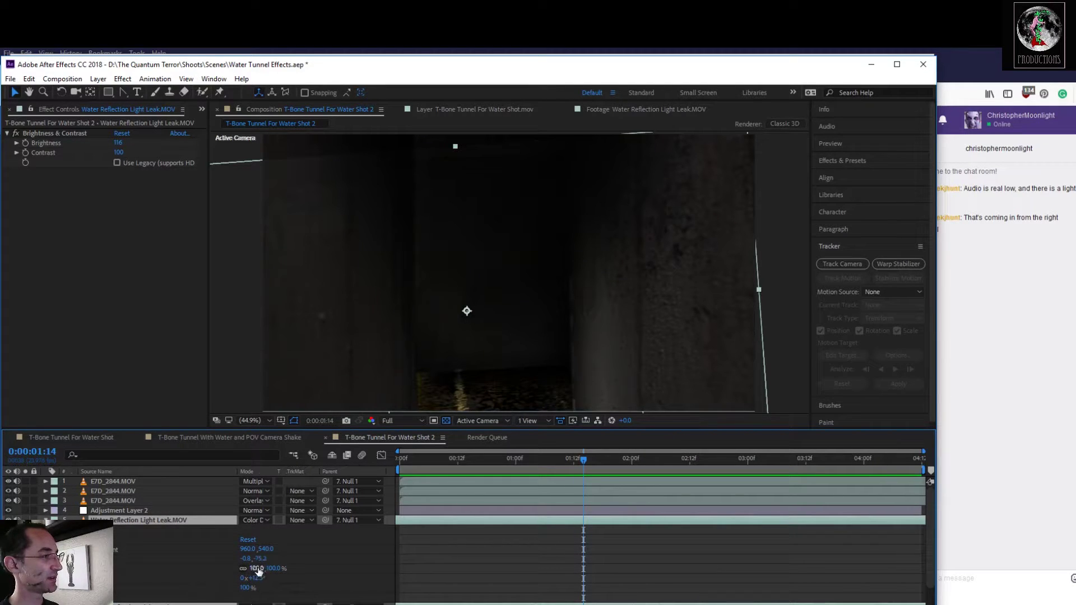
{"action": "left_click_drag", "start_coordinate": [271, 568], "coordinate": [283, 569]}
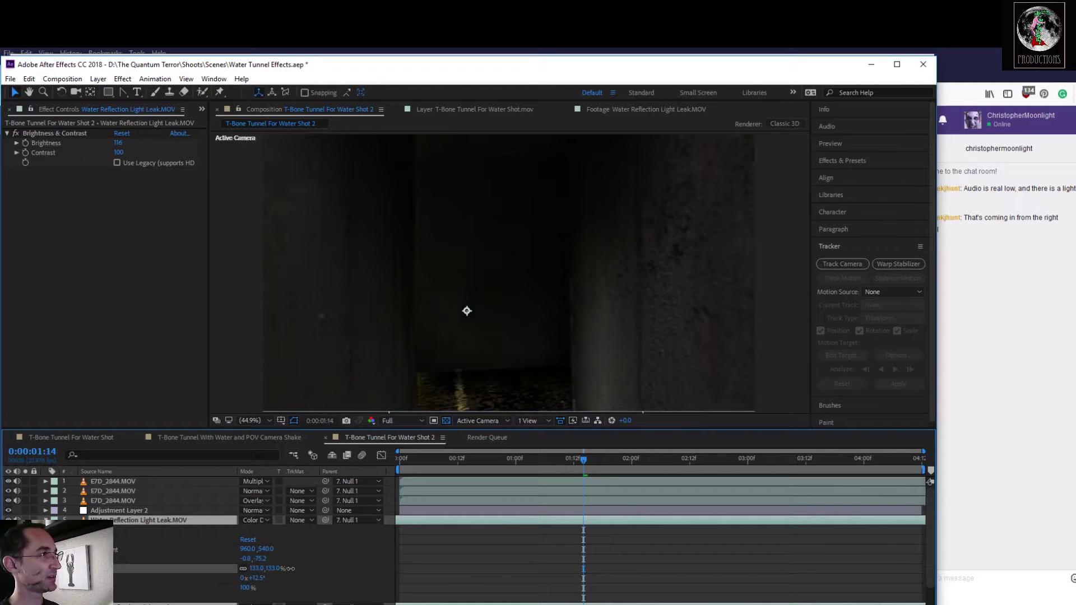
{"action": "key", "text": "Return"}
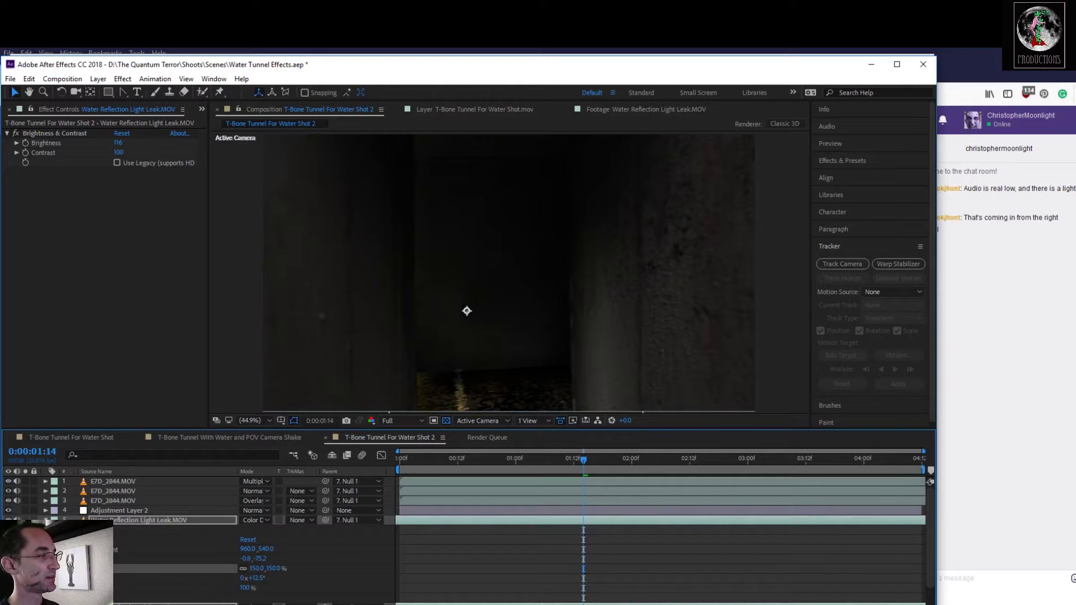
{"action": "key", "text": "ctrl+d"}
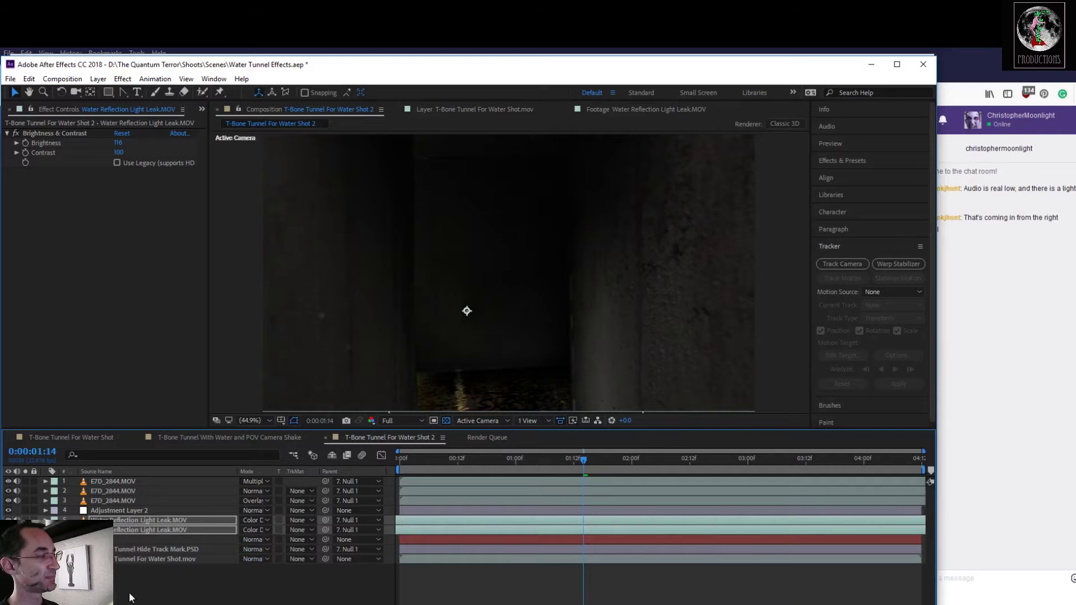
{"action": "left_click", "coordinate": [292, 580]}
{"action": "key", "text": "ctrl+s"}
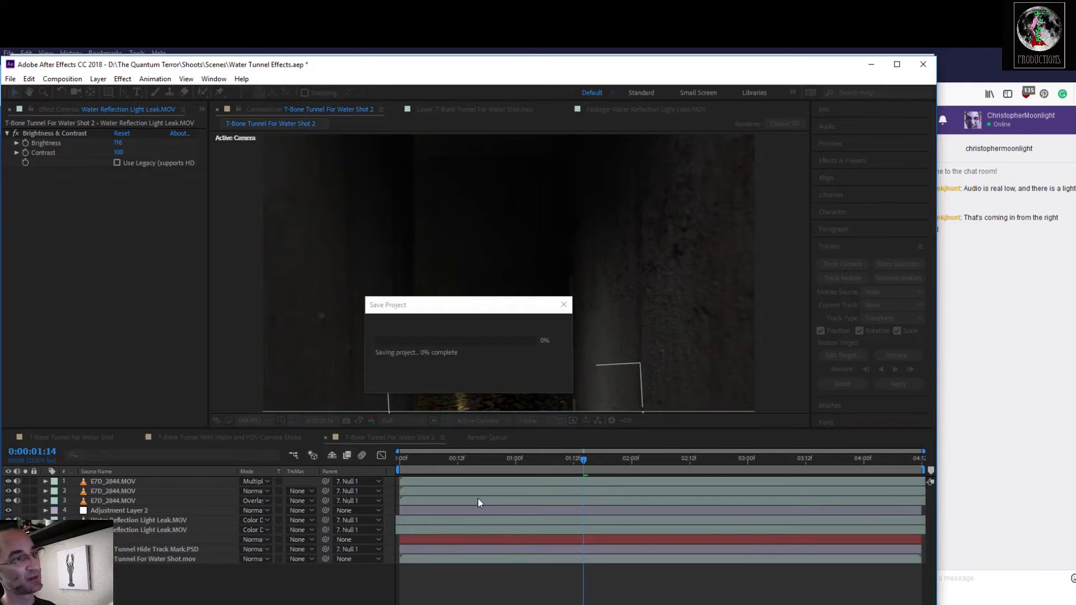
{"action": "key", "text": "space"}
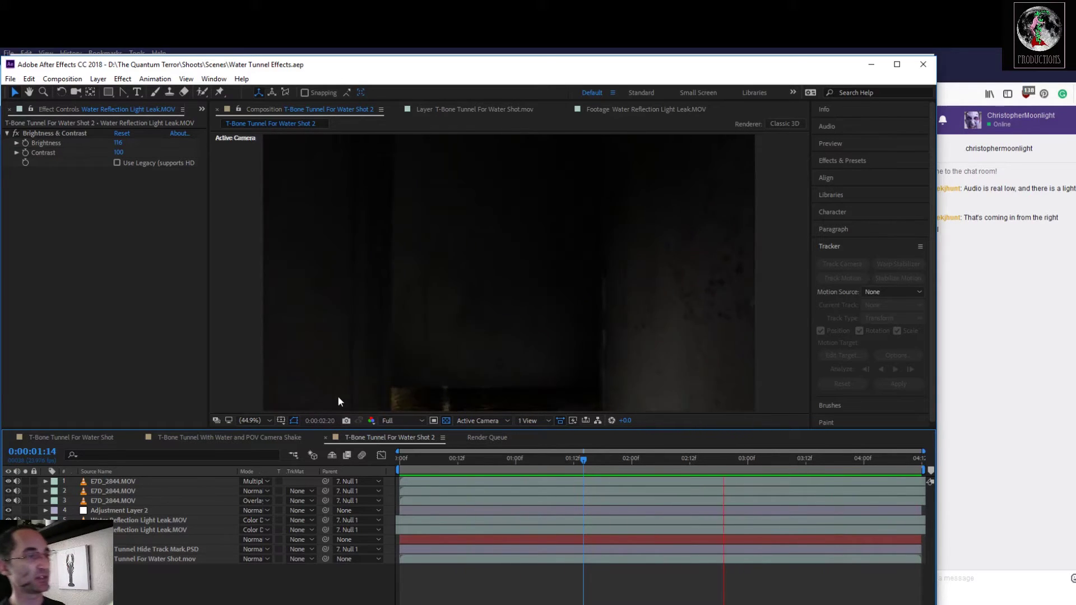
{"action": "key", "text": "space"}
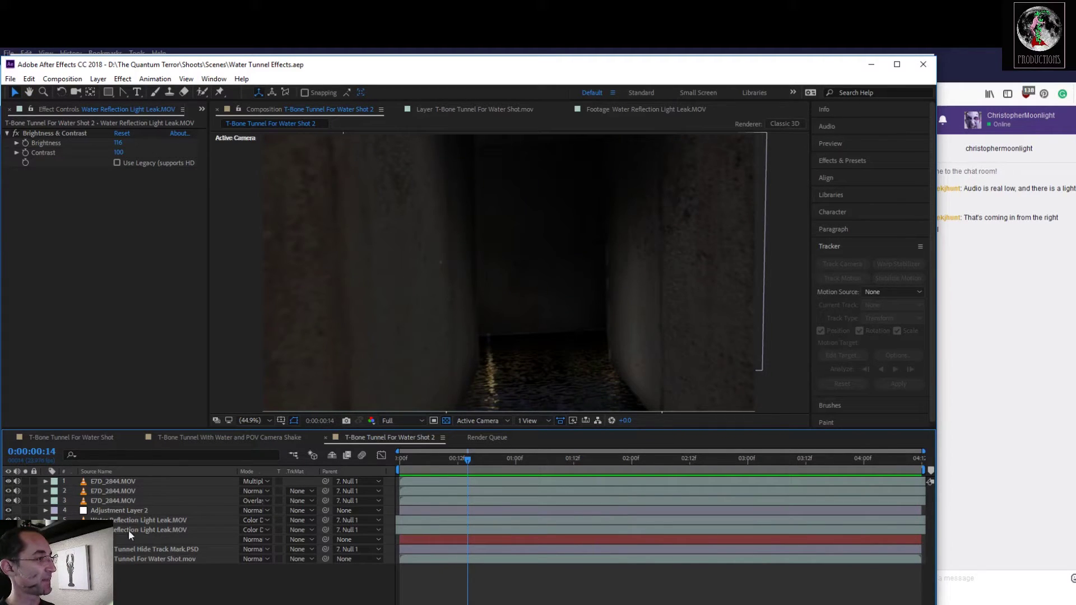
Copy Adjustment Layer 2 into the T-Bone Tunnel For Water Shot composition, above Null 1, with the playhead at the first frame
{"action": "left_click", "coordinate": [117, 512]}
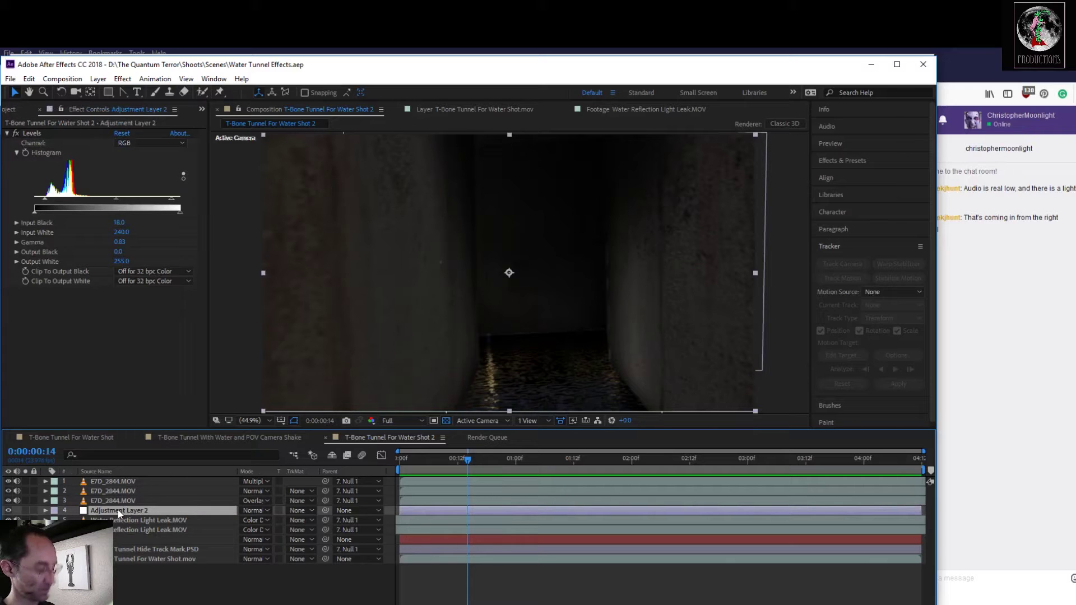
{"action": "left_click", "coordinate": [59, 435]}
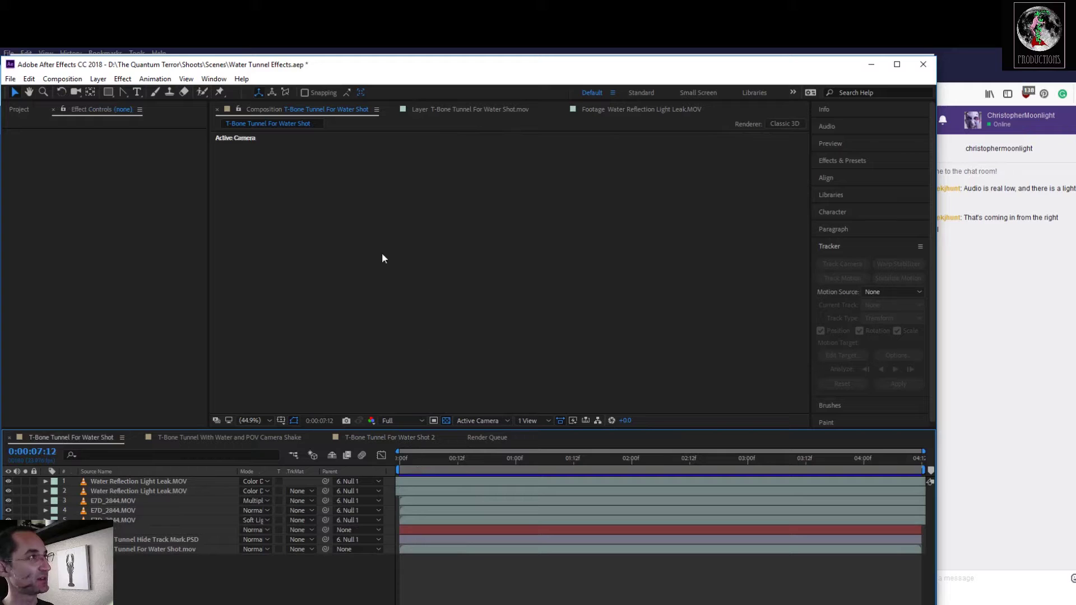
{"action": "left_click", "coordinate": [285, 124]}
{"action": "left_click", "coordinate": [260, 112]}
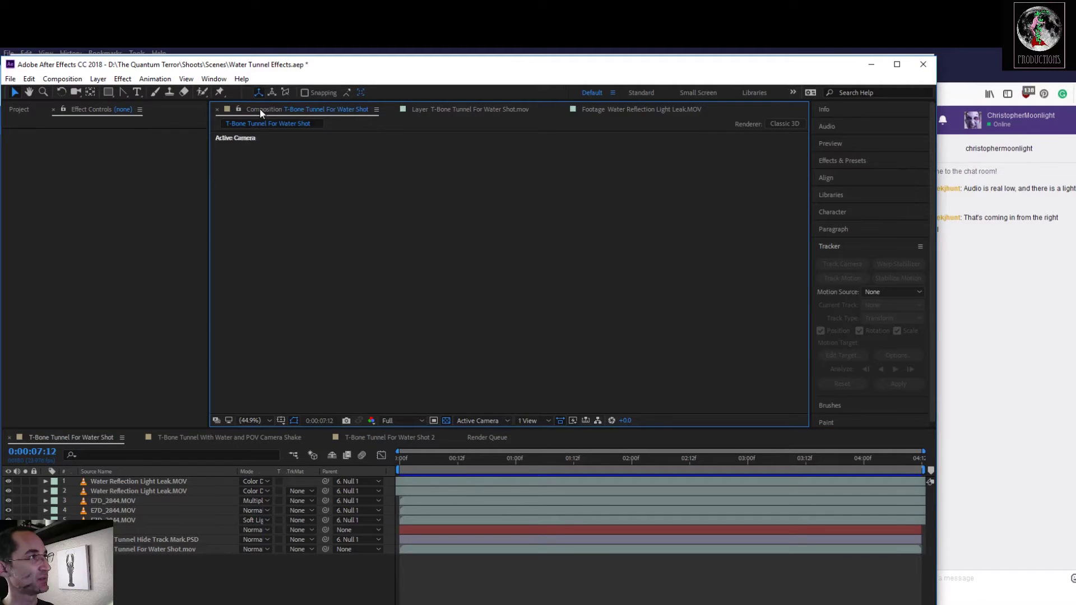
{"action": "left_click", "coordinate": [127, 484]}
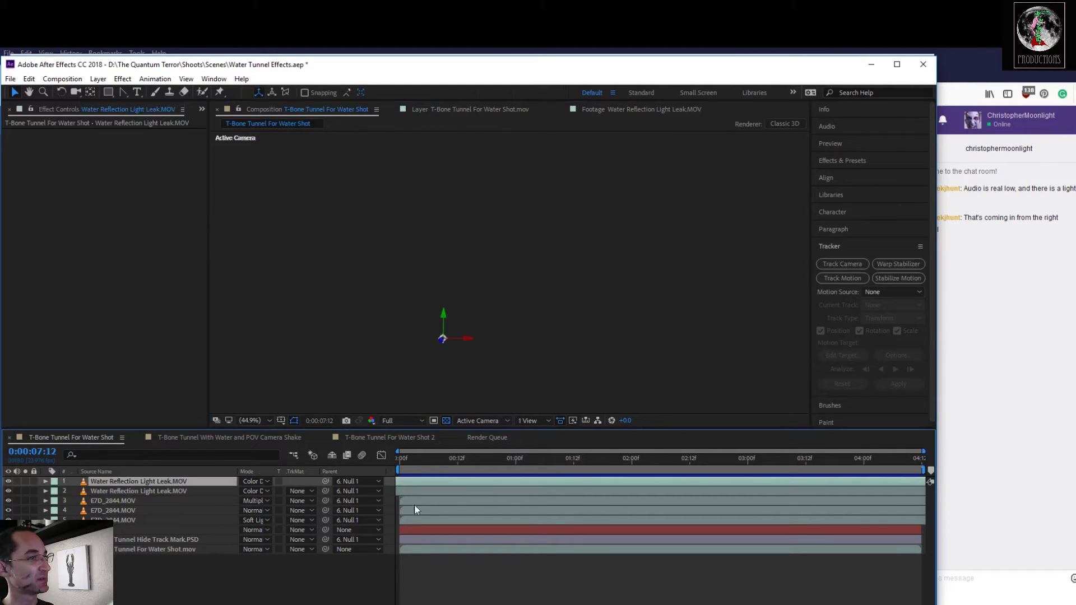
{"action": "left_click", "coordinate": [482, 473]}
{"action": "left_click_drag", "start_coordinate": [482, 476], "coordinate": [387, 476]}
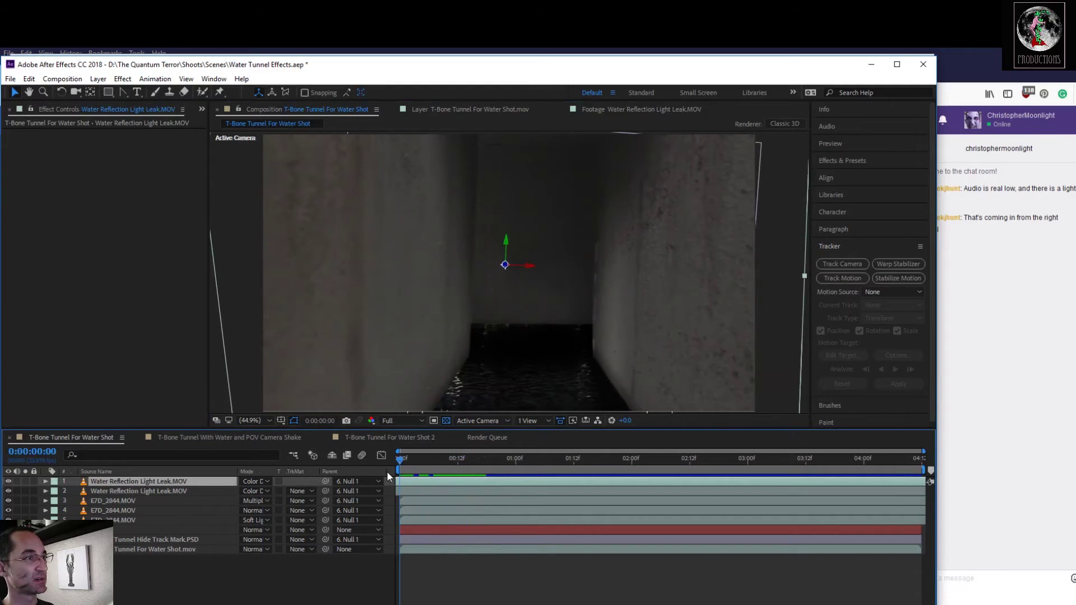
{"action": "left_click", "coordinate": [128, 532]}
{"action": "key", "text": "ctrl+v"}
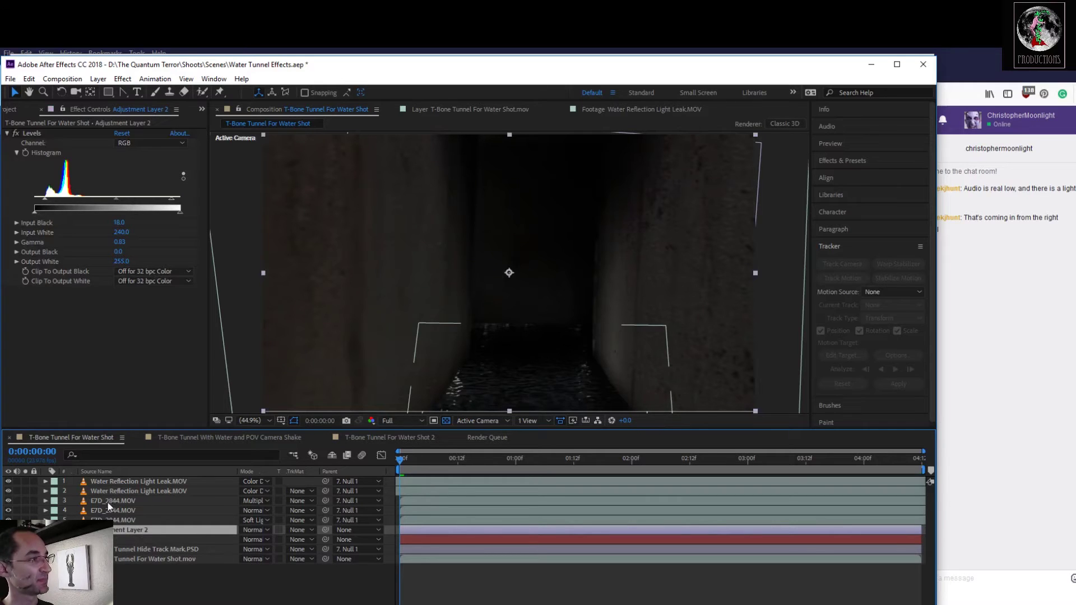
Move both light leak layers beneath Adjustment Layer 2 in this composition and save the project
{"action": "left_click", "coordinate": [136, 491]}
{"action": "left_click", "coordinate": [148, 481], "text": "shift"}
{"action": "left_click_drag", "start_coordinate": [153, 488], "coordinate": [144, 536]}
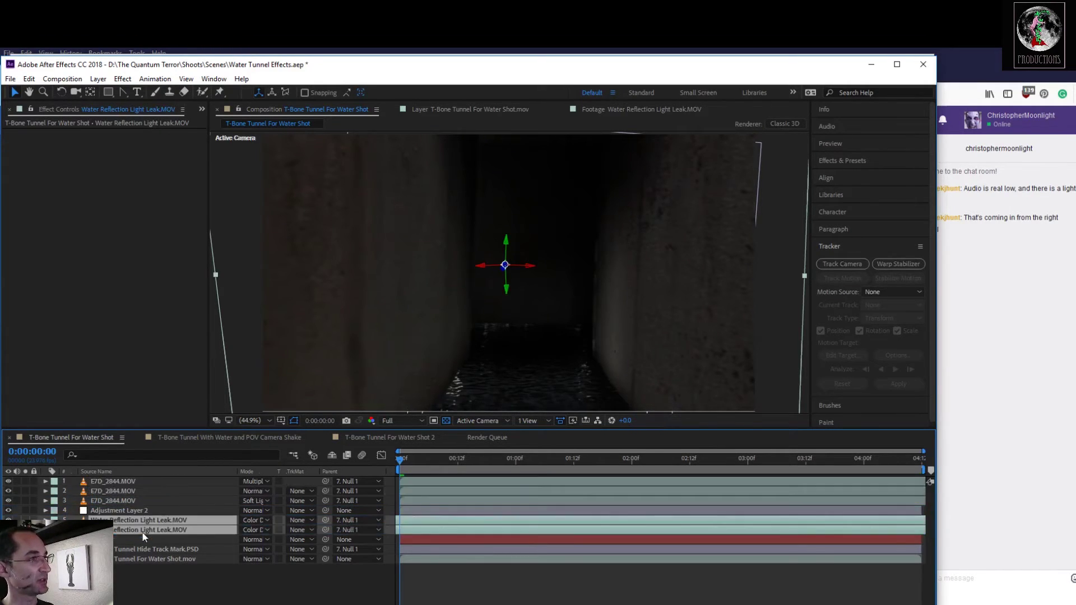
{"action": "left_click", "coordinate": [219, 590]}
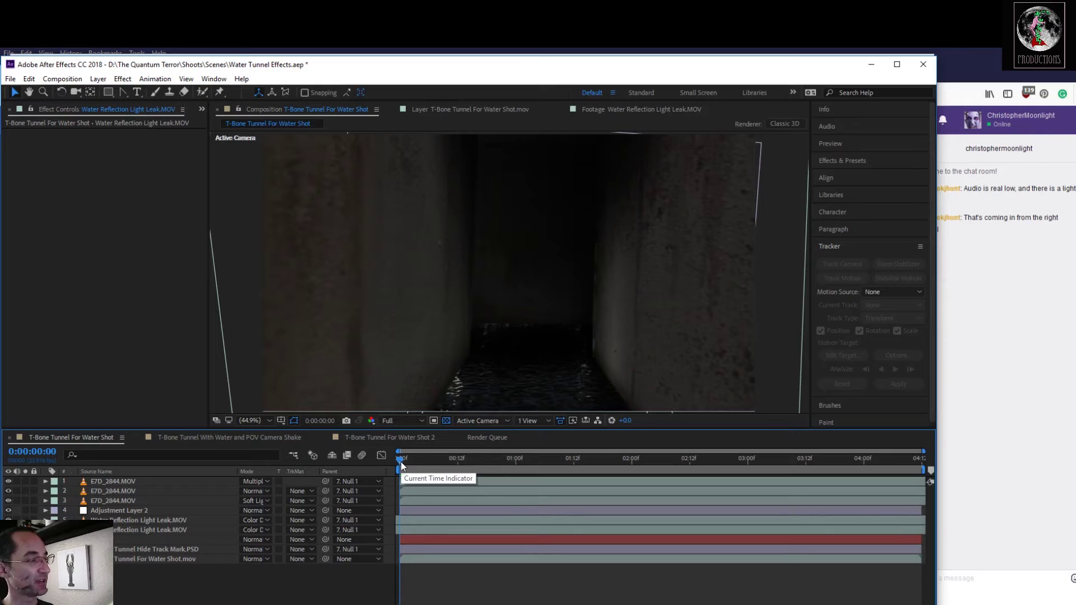
{"action": "key", "text": "space"}
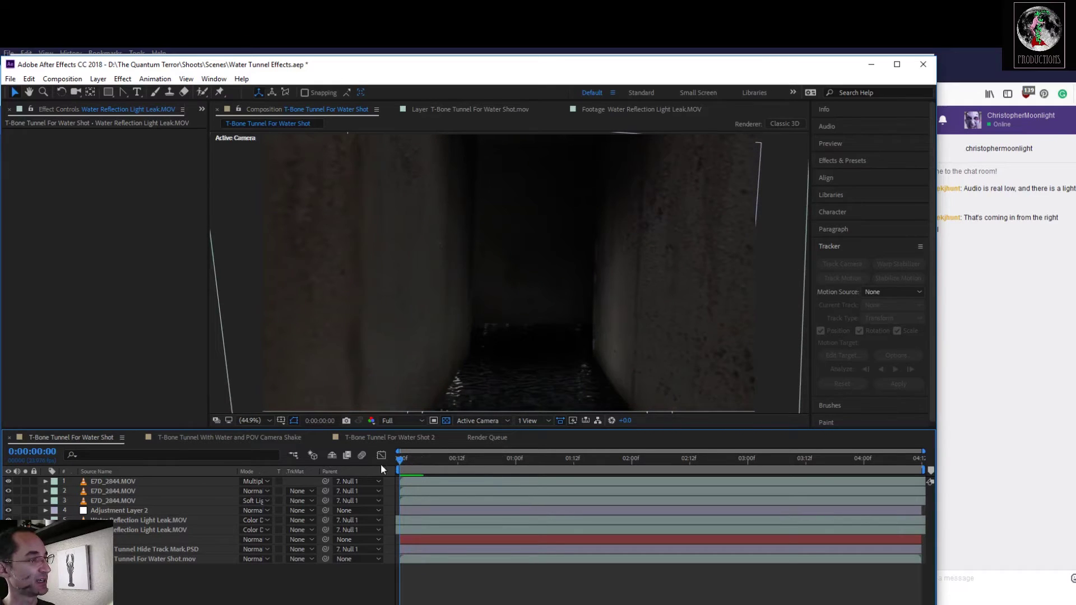
{"action": "key", "text": "ctrl+s"}
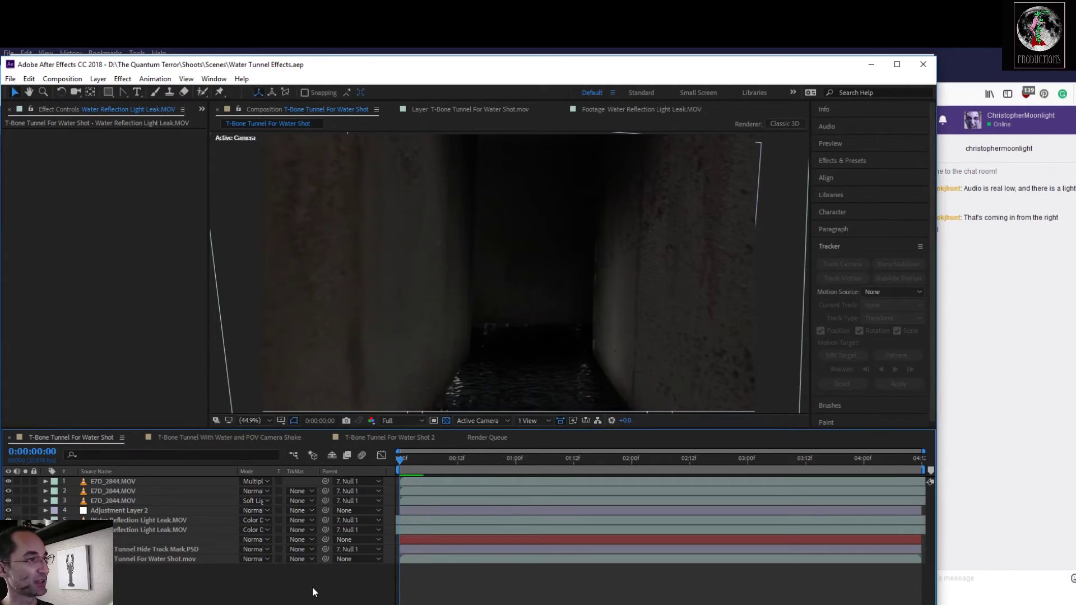
Compare playback of the shot with the E7D_2844.MOV and adjustment layers visible, hidden, and switched back on
{"action": "key", "text": "space"}
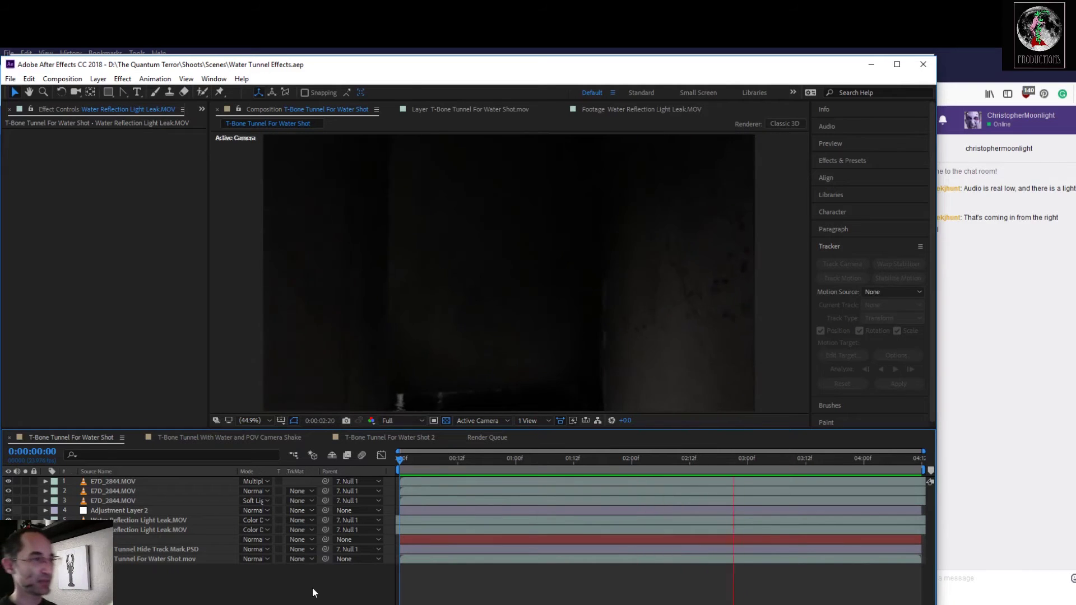
{"action": "key", "text": "space"}
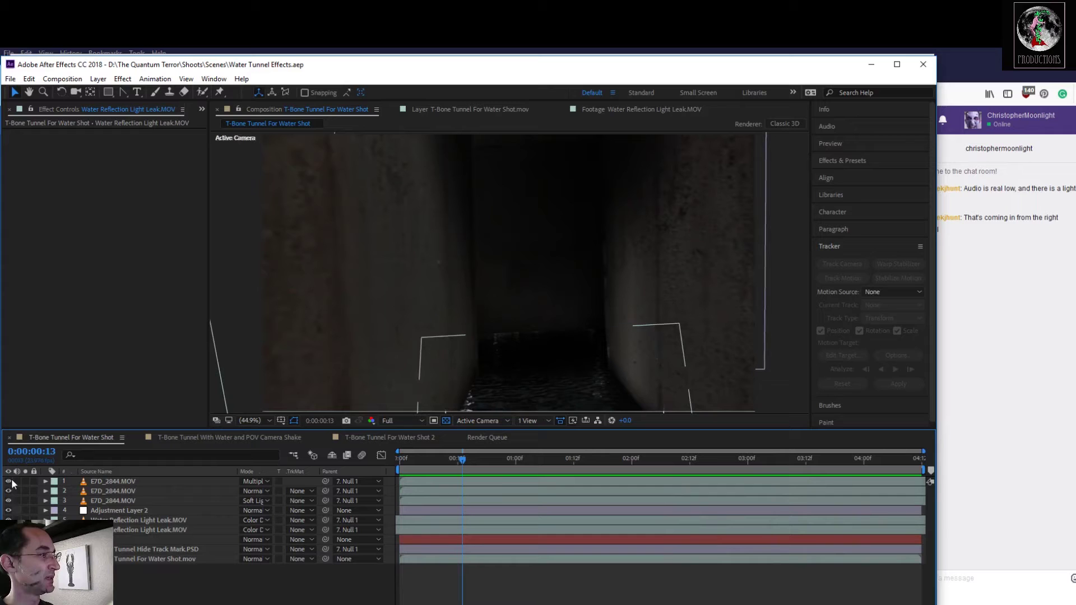
{"action": "key", "text": "space"}
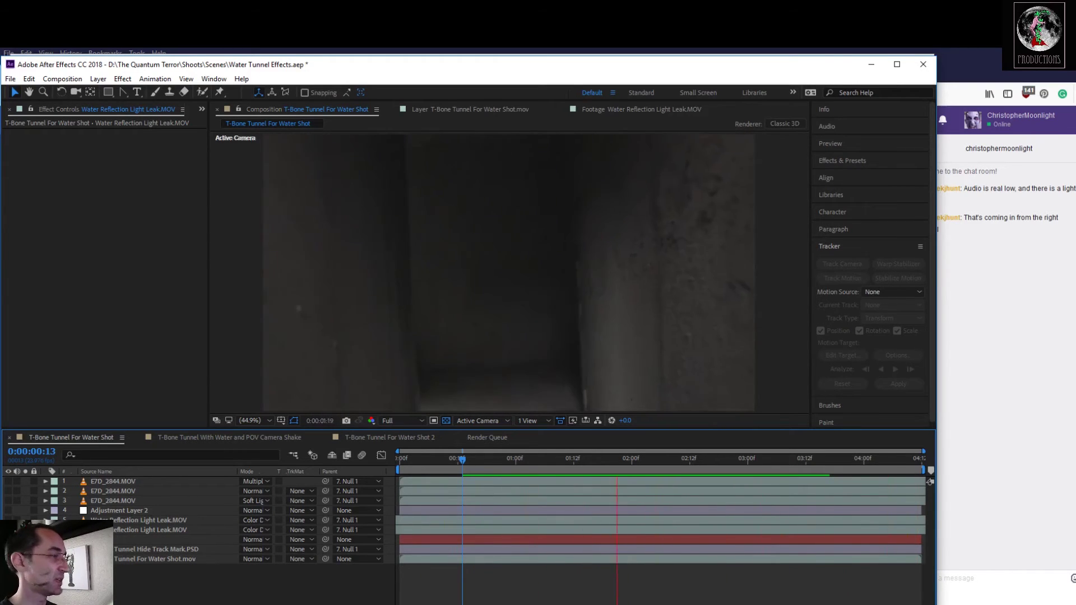
{"action": "key", "text": "space"}
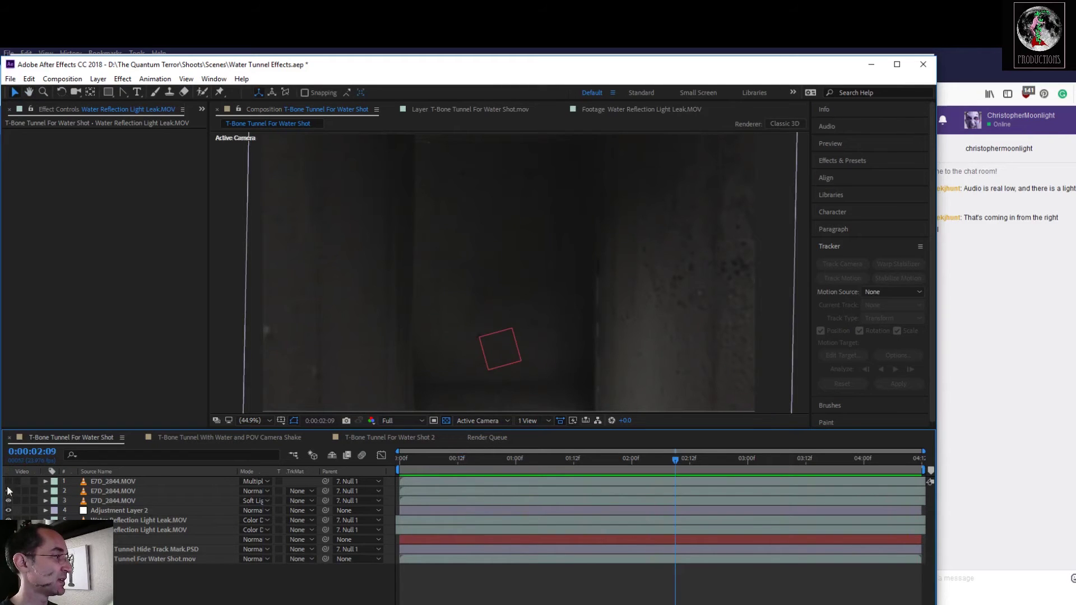
{"action": "left_click_drag", "start_coordinate": [8, 491], "coordinate": [14, 512]}
{"action": "key", "text": "space"}
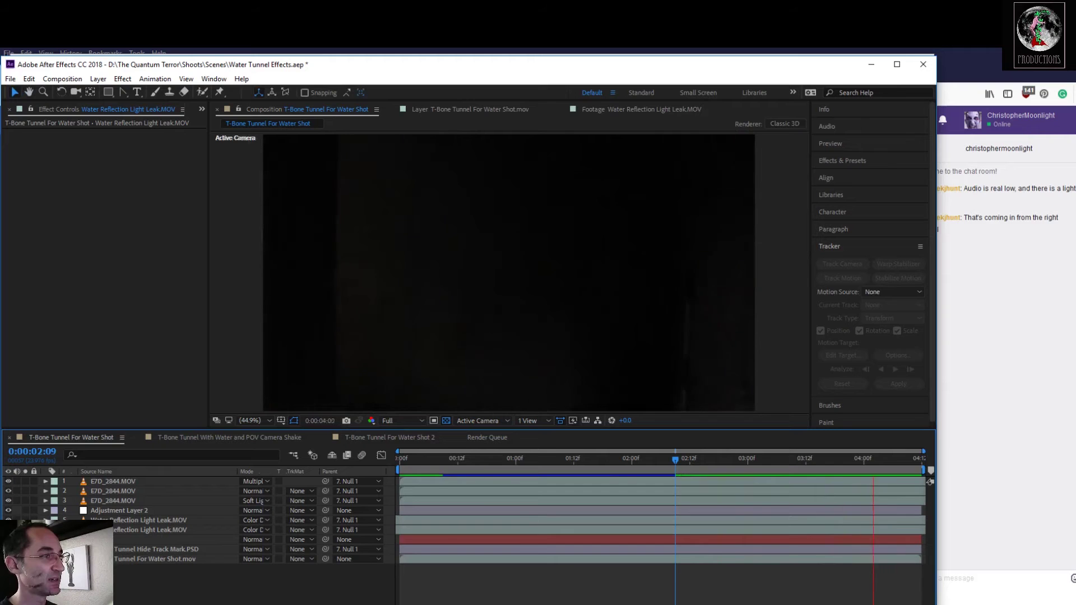